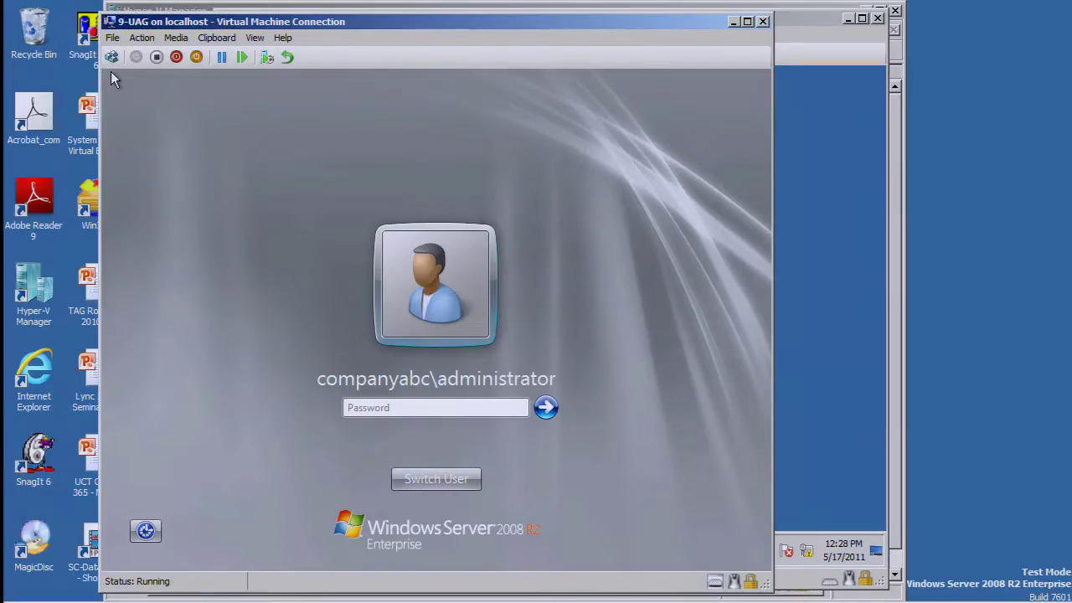
Sign in to the 9-UAG VM with the administrator password, then cycle windows toward Hyper-V Manager
text(••••)
key(Return)
key(alt+Tab)
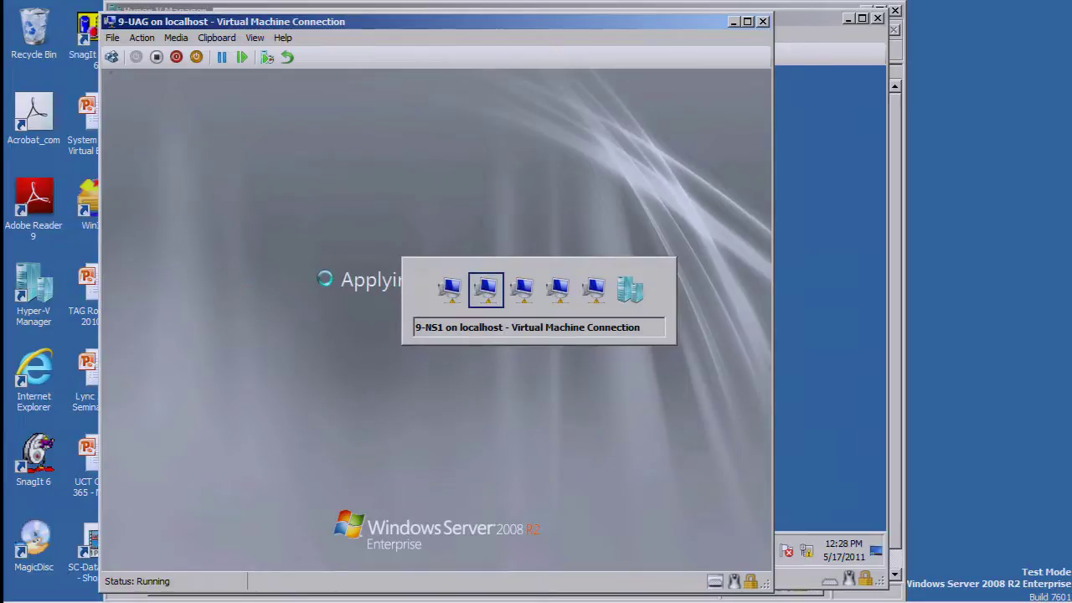
key(alt+Tab)
key(alt+Tab)
key(alt+Tab)
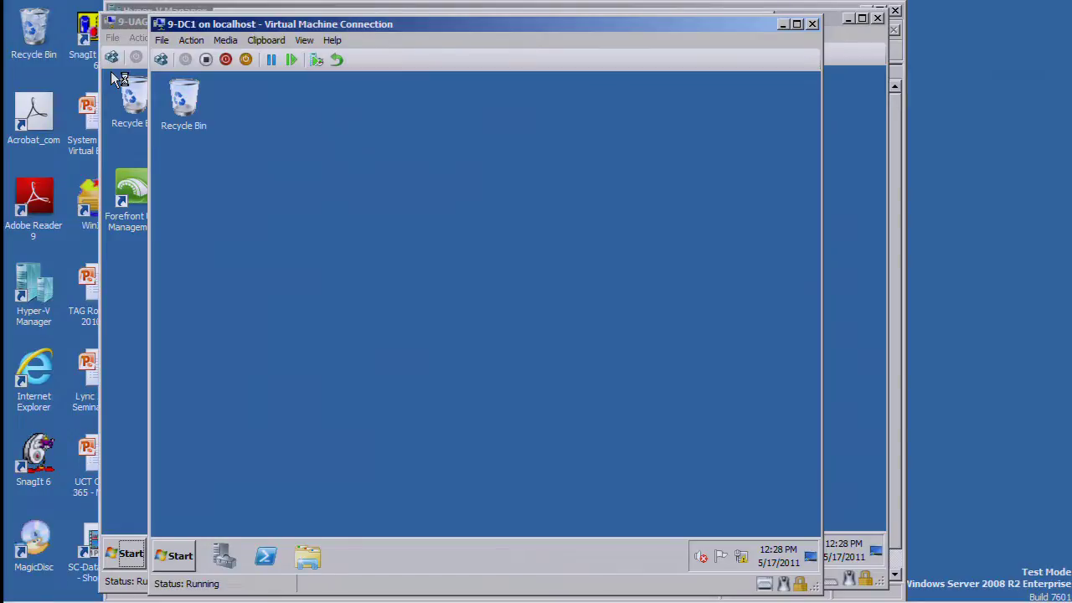
key(alt+Tab)
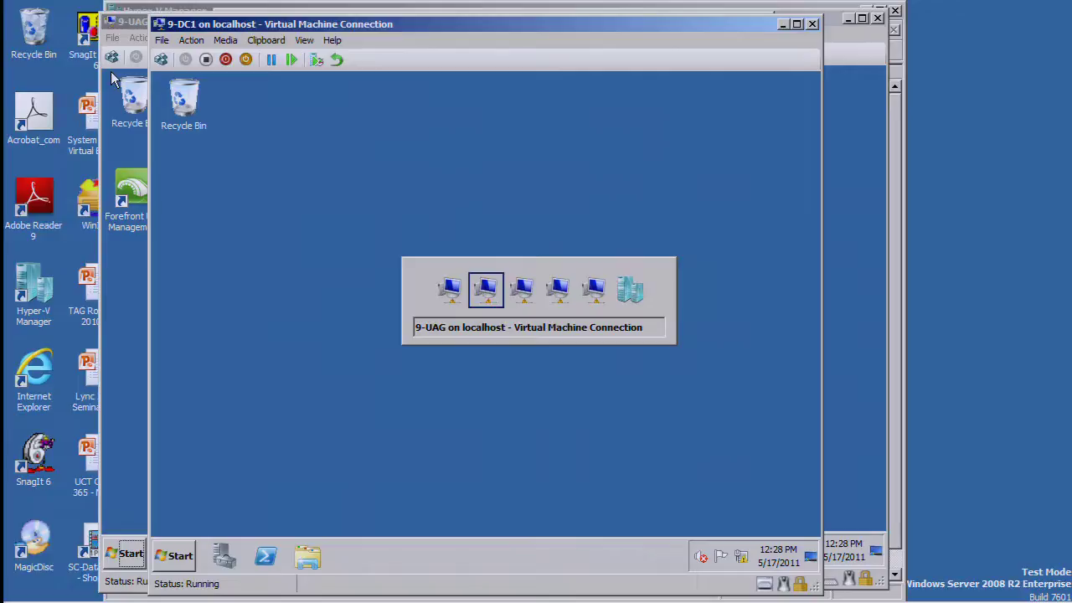
key(alt+Tab)
key(alt+Tab)
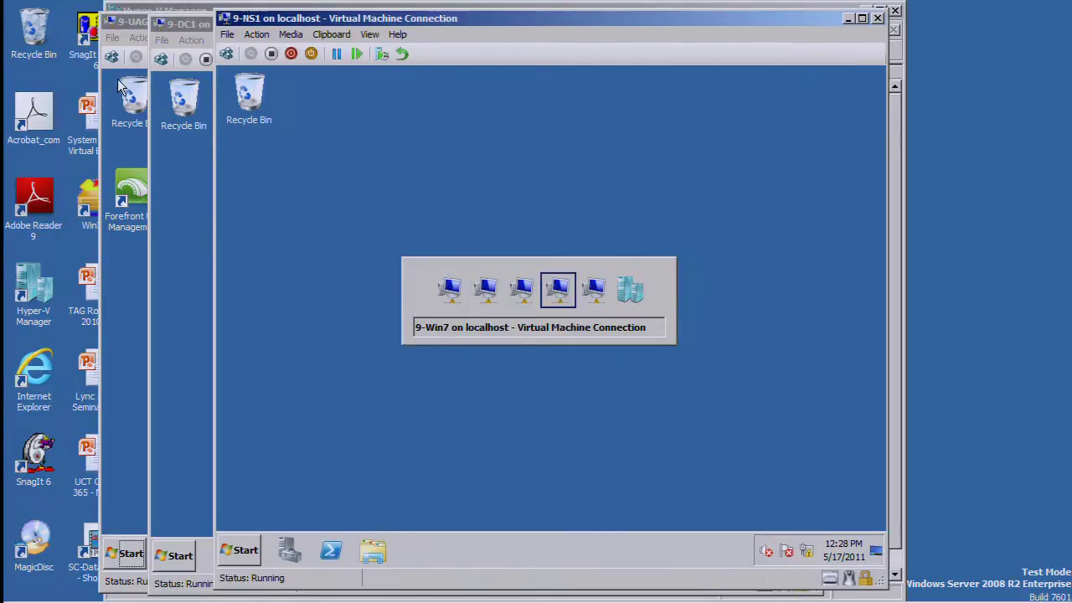
key(alt+Tab)
key(alt+Tab)
key(alt+Tab)
key(alt+Tab)
key(alt+Tab)
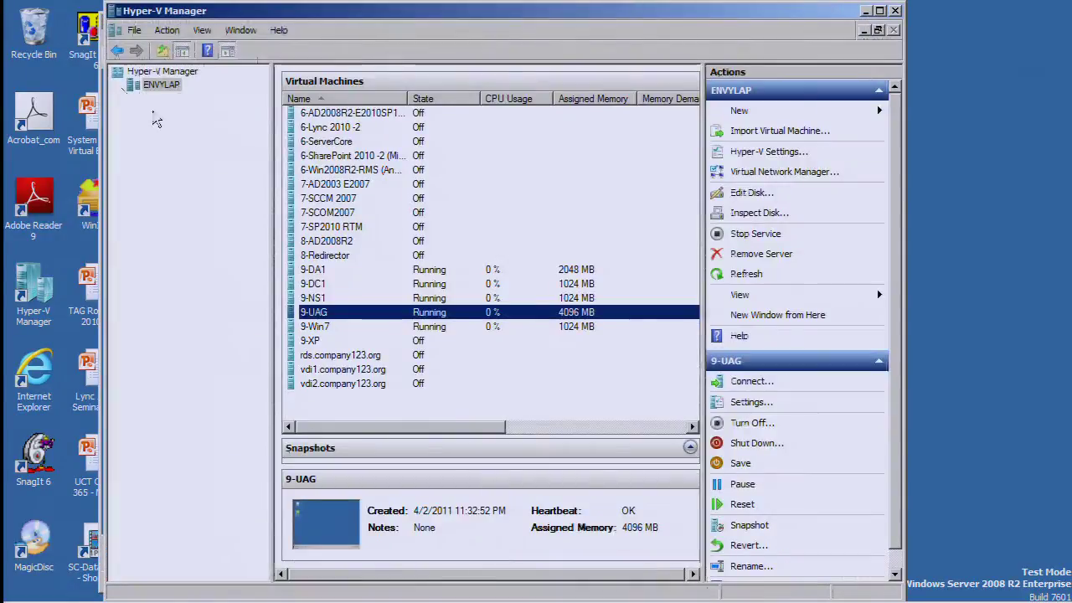
Review the details of the 9-DC1, 9-DA1, 9-NS1 and 9-UAG virtual machines
click(322, 286)
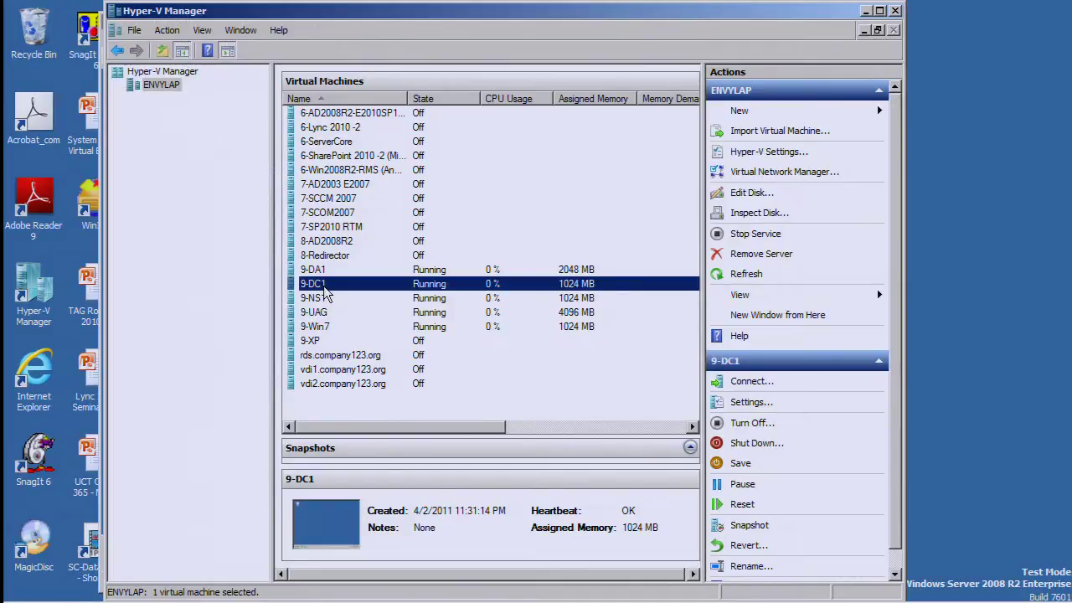
click(325, 270)
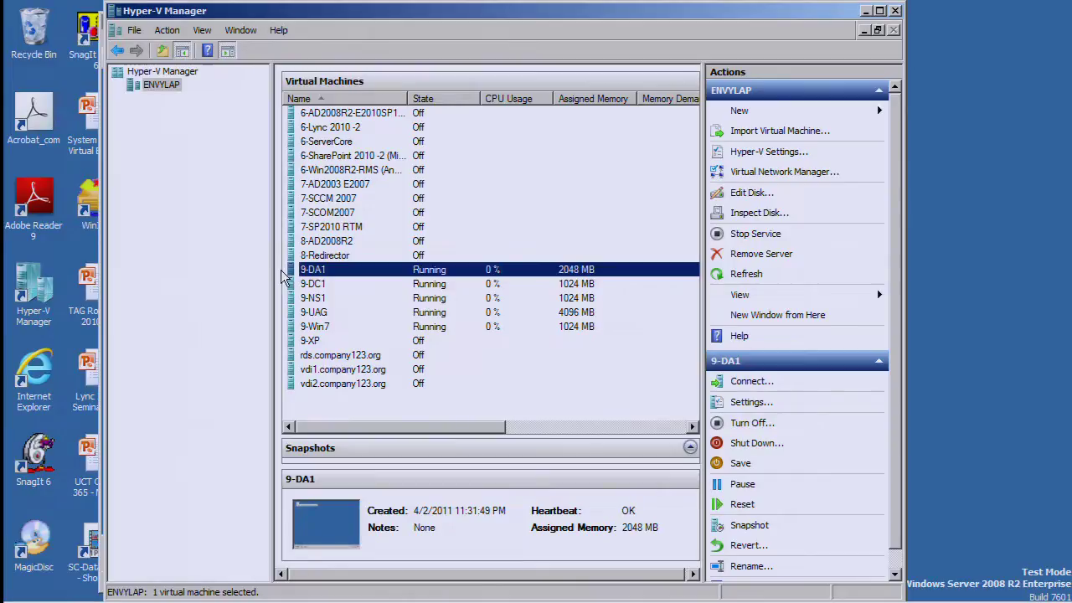
click(314, 298)
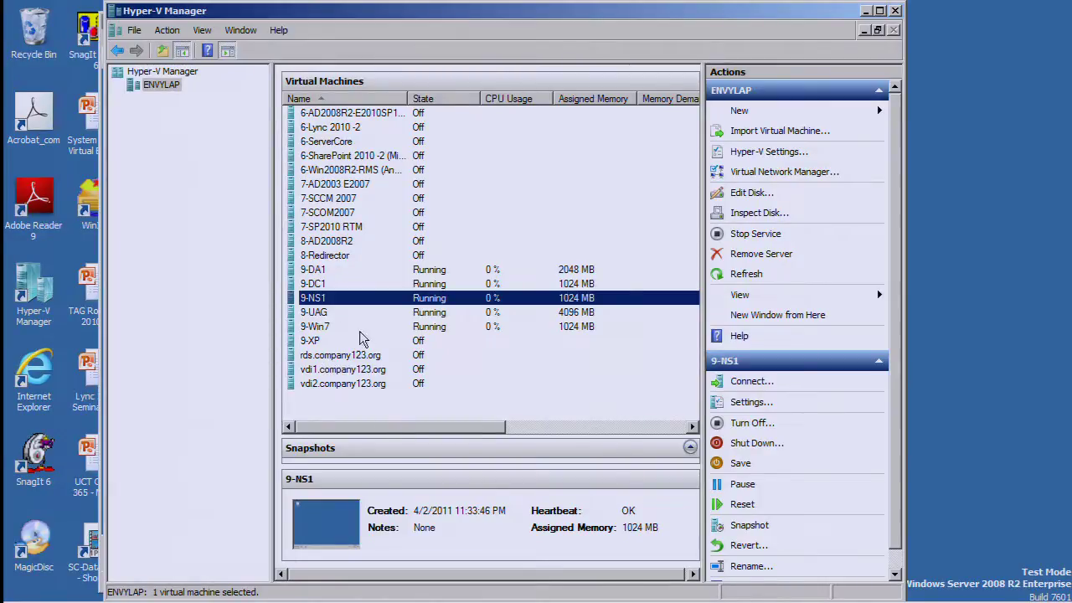
click(331, 312)
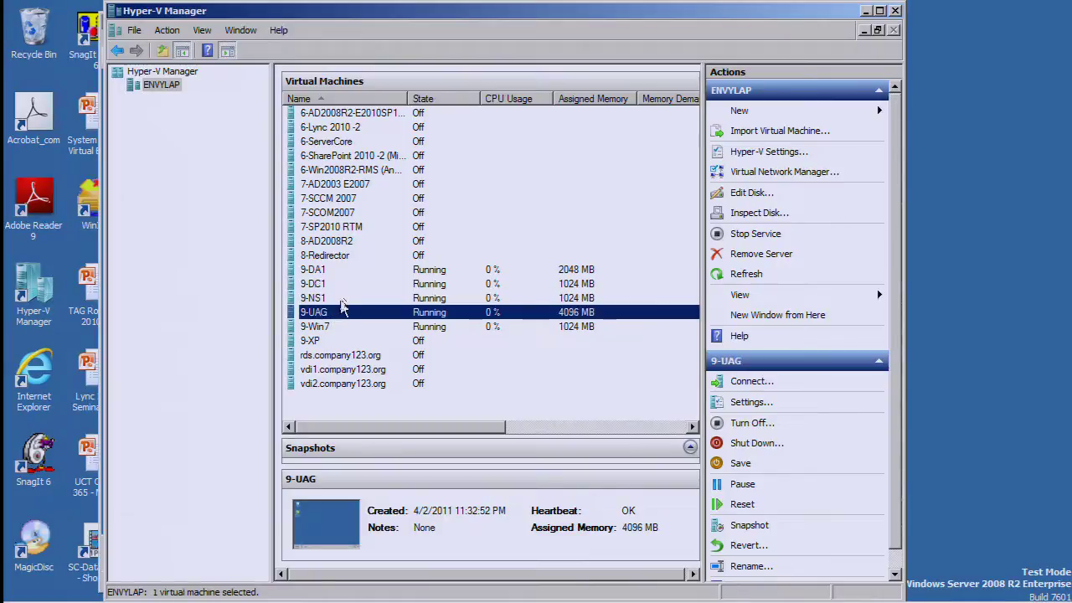
click(332, 271)
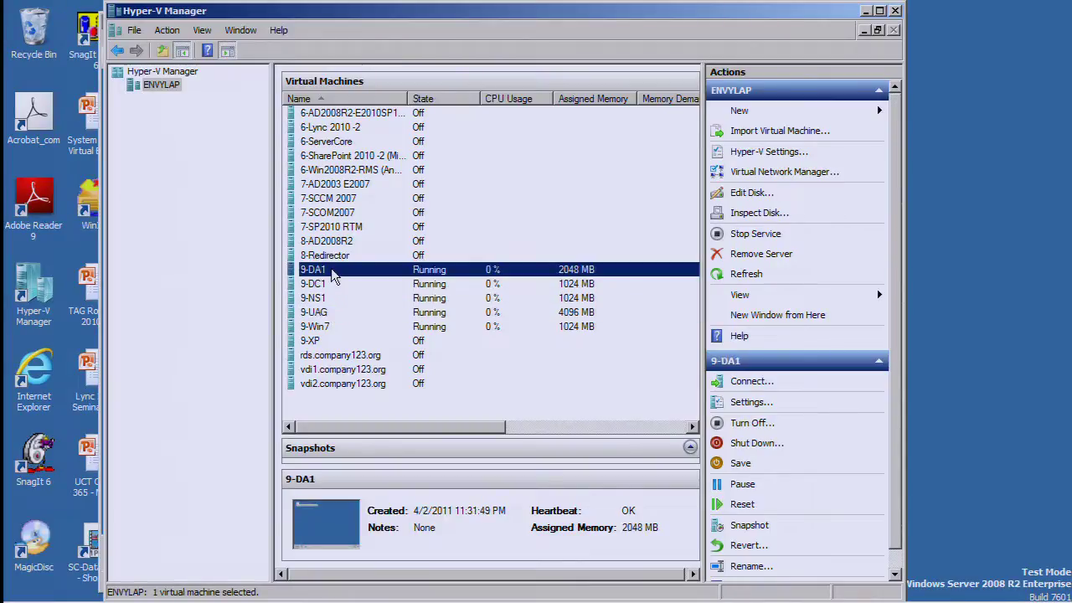
click(340, 315)
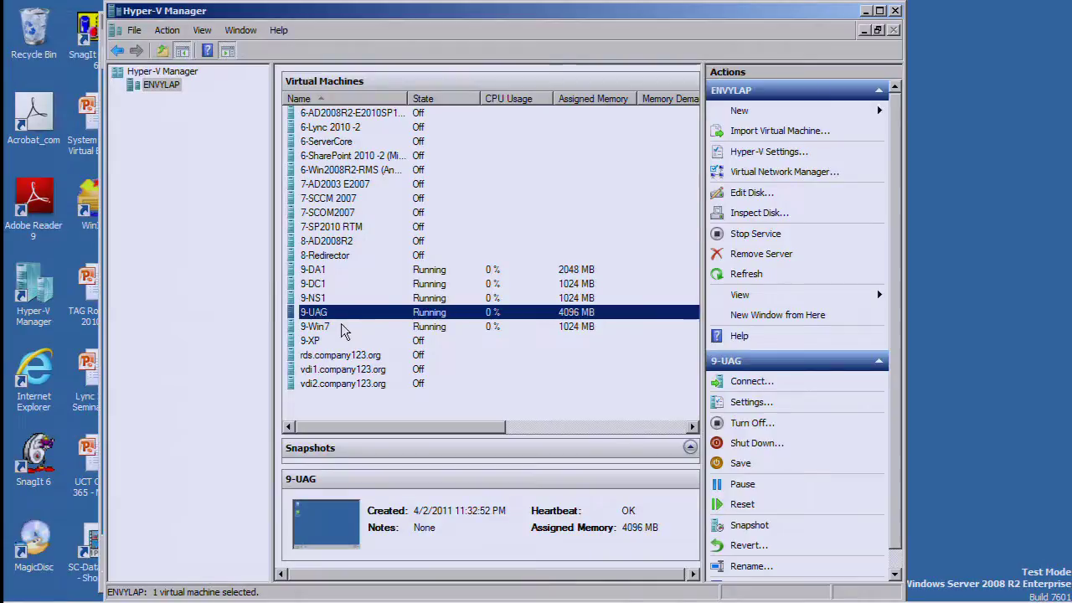
click(319, 271)
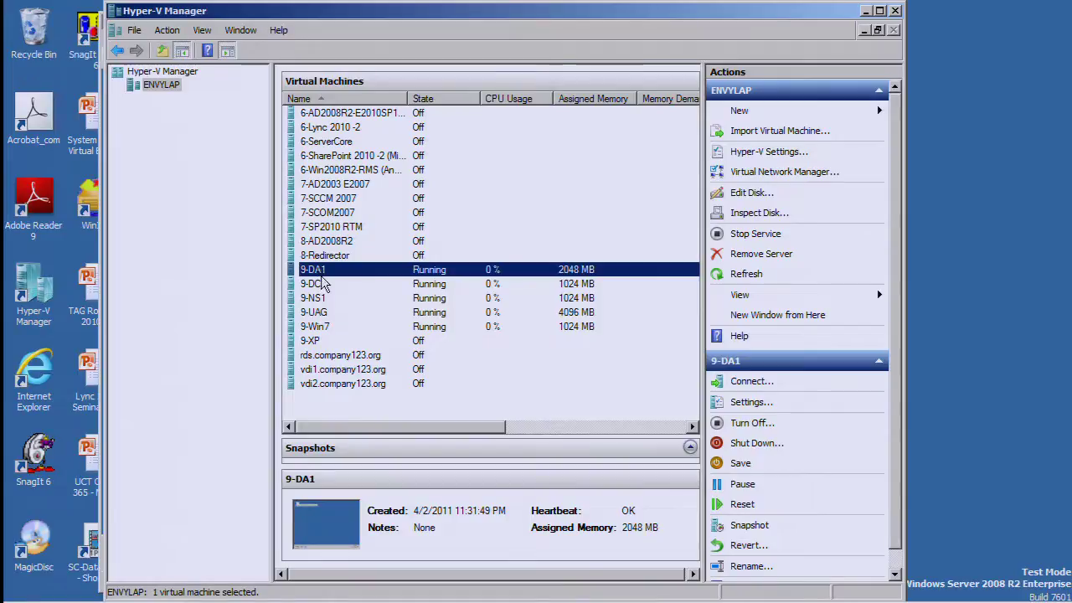
click(317, 312)
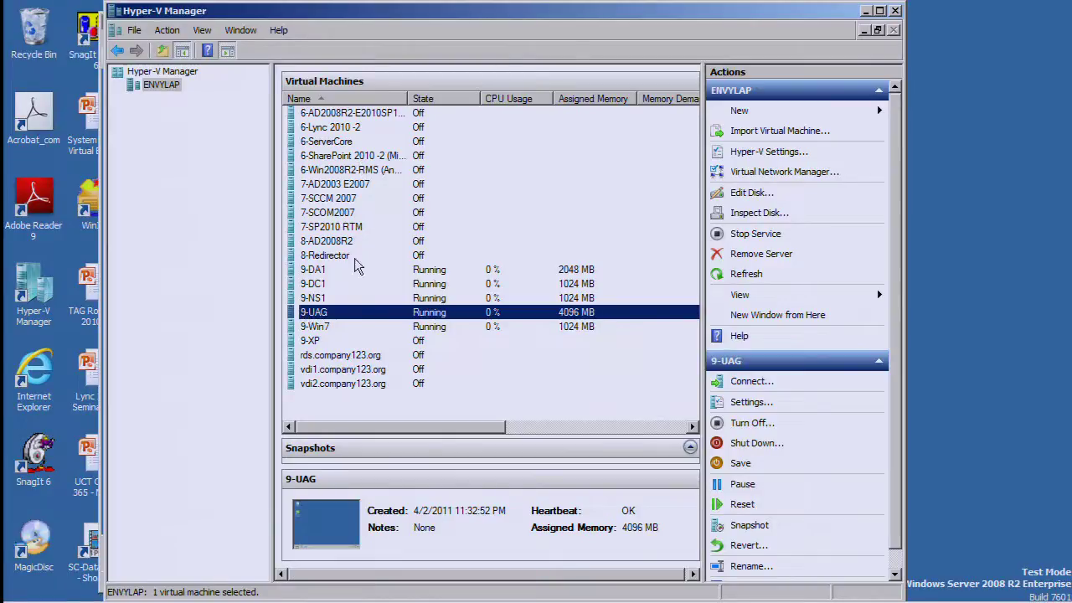
Check 9-Win7's details, then connect to the 9-NS1 virtual machine's console
click(335, 331)
click(338, 340)
click(320, 330)
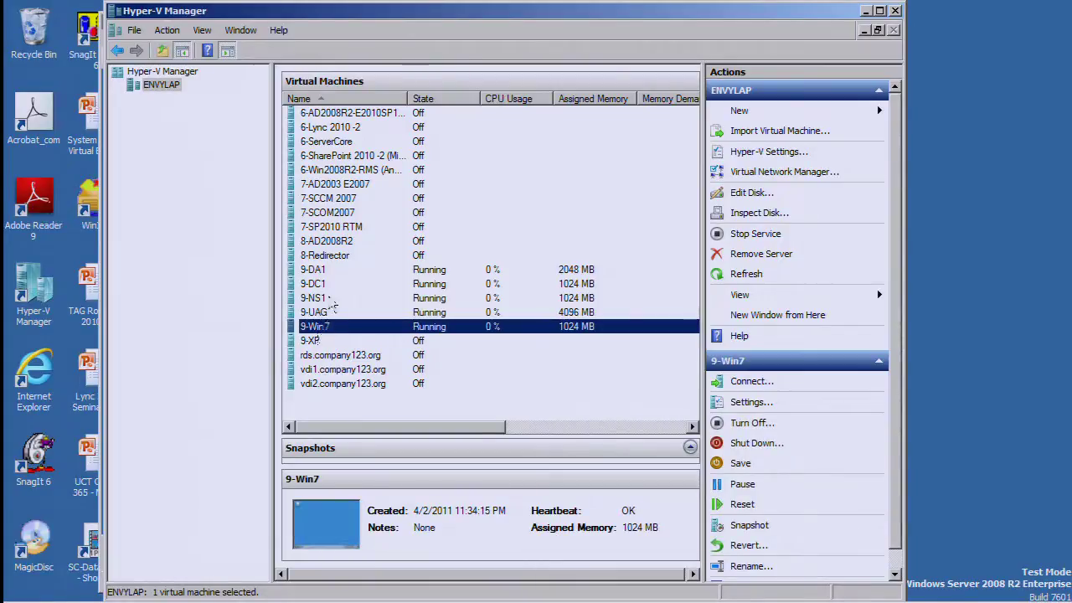
double_click(334, 298)
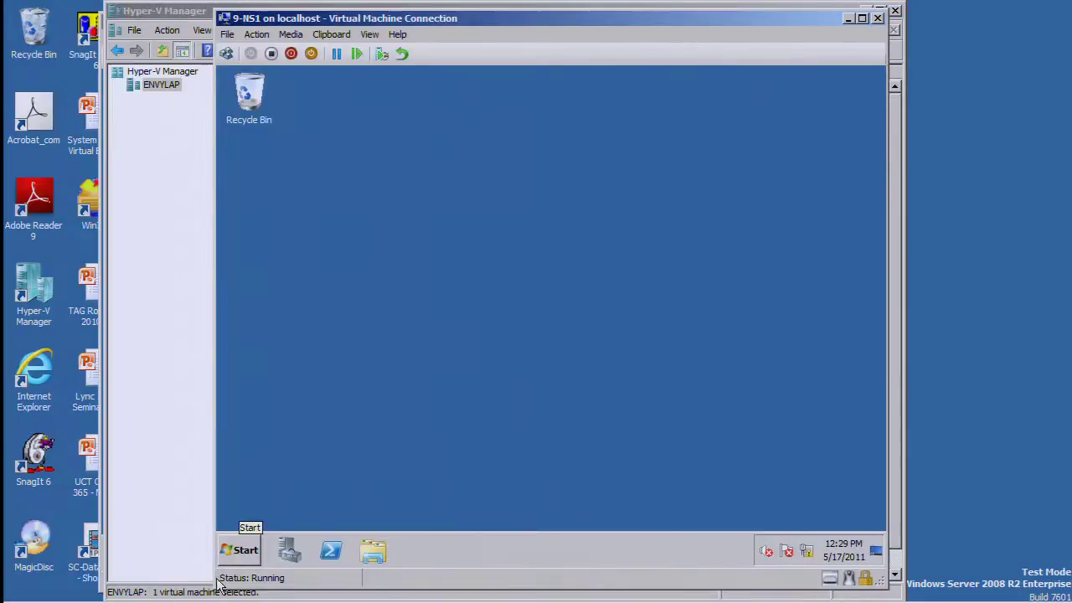
Launch Server Manager from Administrative Tools on the 9-NS1 desktop
click(248, 549)
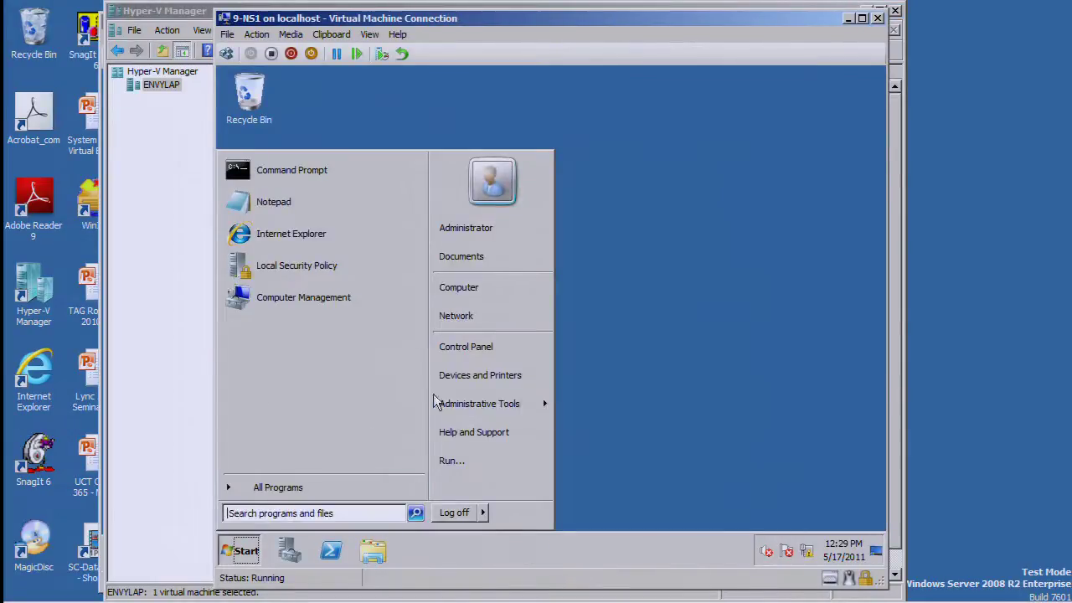
mouse_move(506, 408)
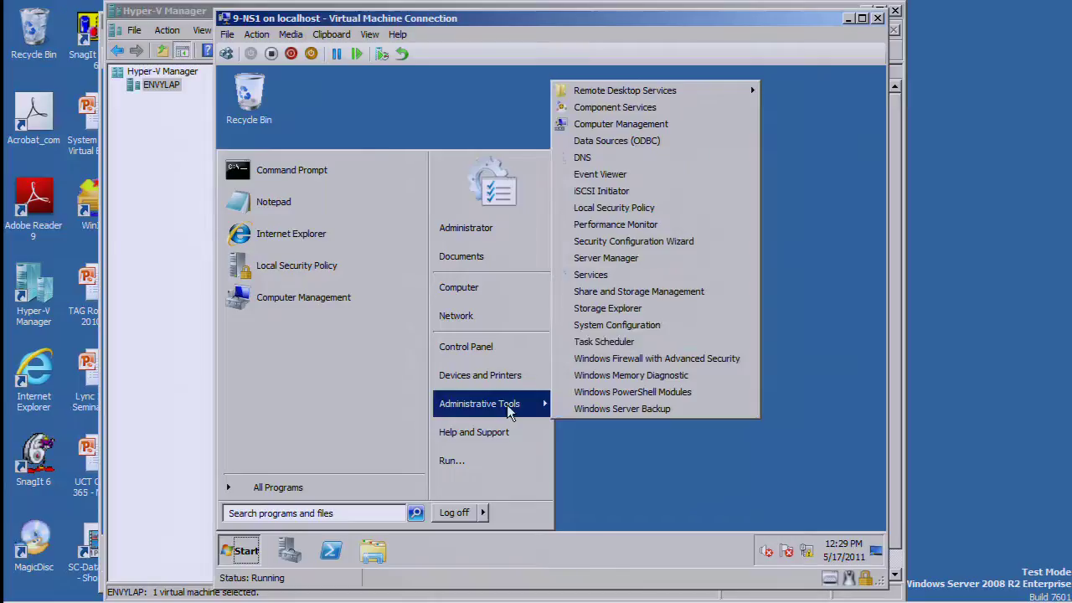
click(626, 261)
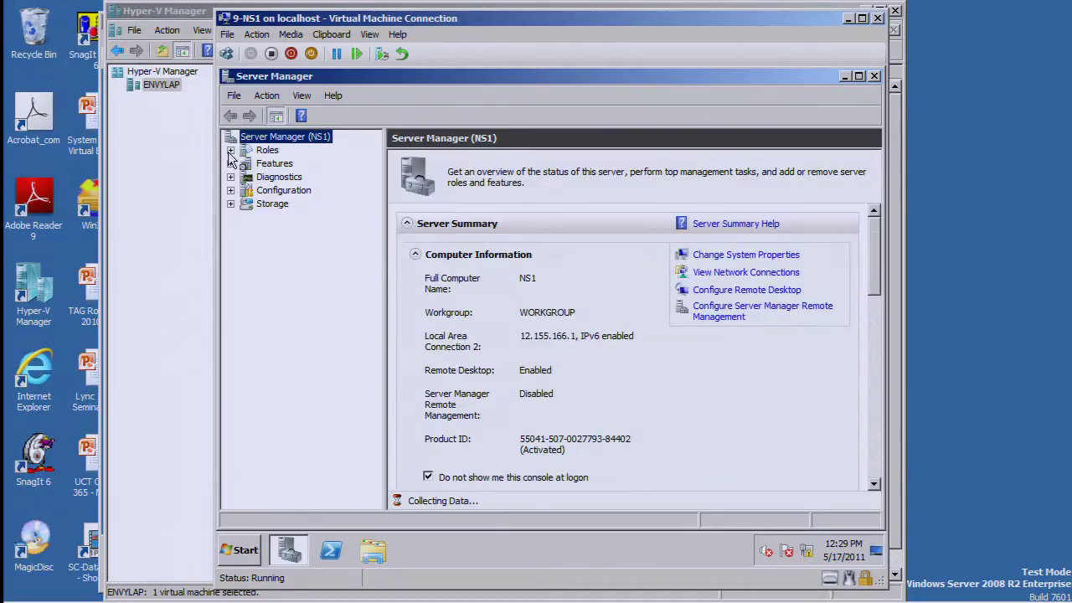
Navigate Roles > DNS Server > DNS > NS1 to show its empty Forward Lookup Zones
click(260, 153)
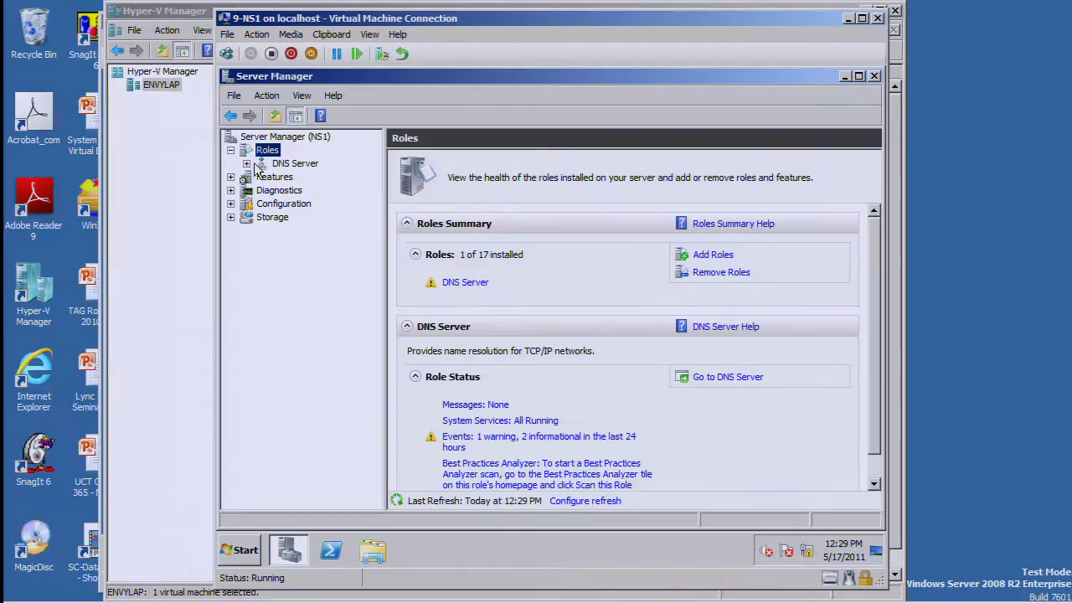
click(246, 164)
click(262, 177)
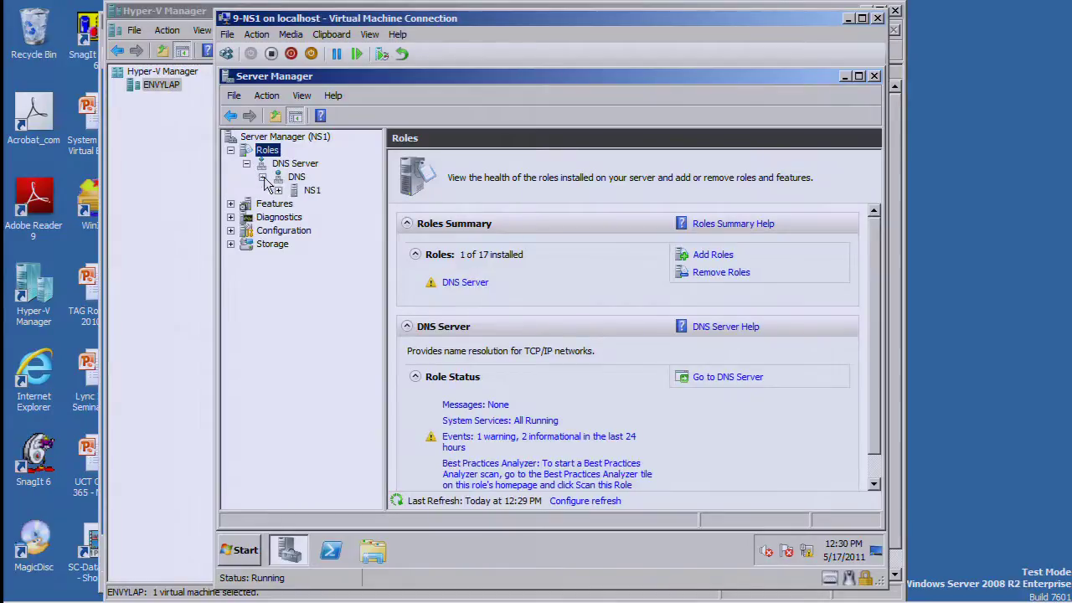
double_click(311, 191)
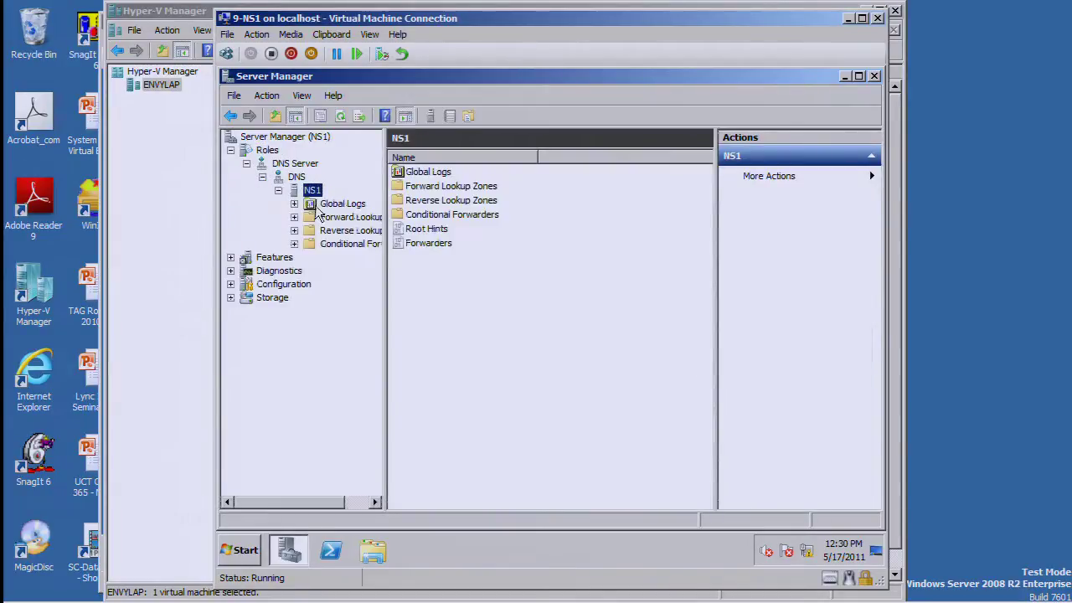
click(335, 217)
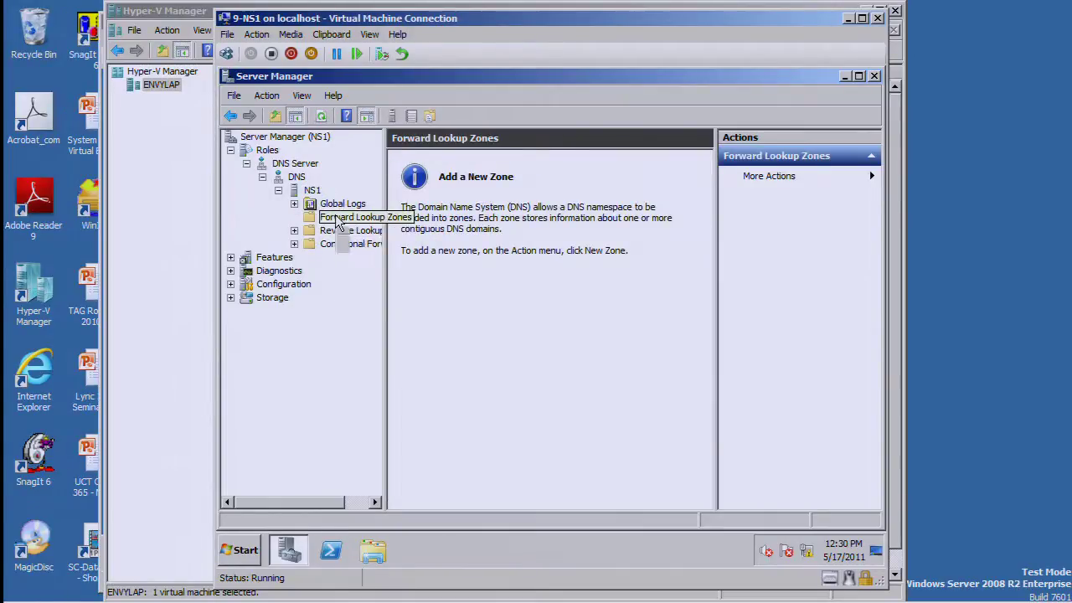
Create primary zone companyabc.com with default zone file and dynamic update settings, then expand it
right_click(336, 218)
click(368, 225)
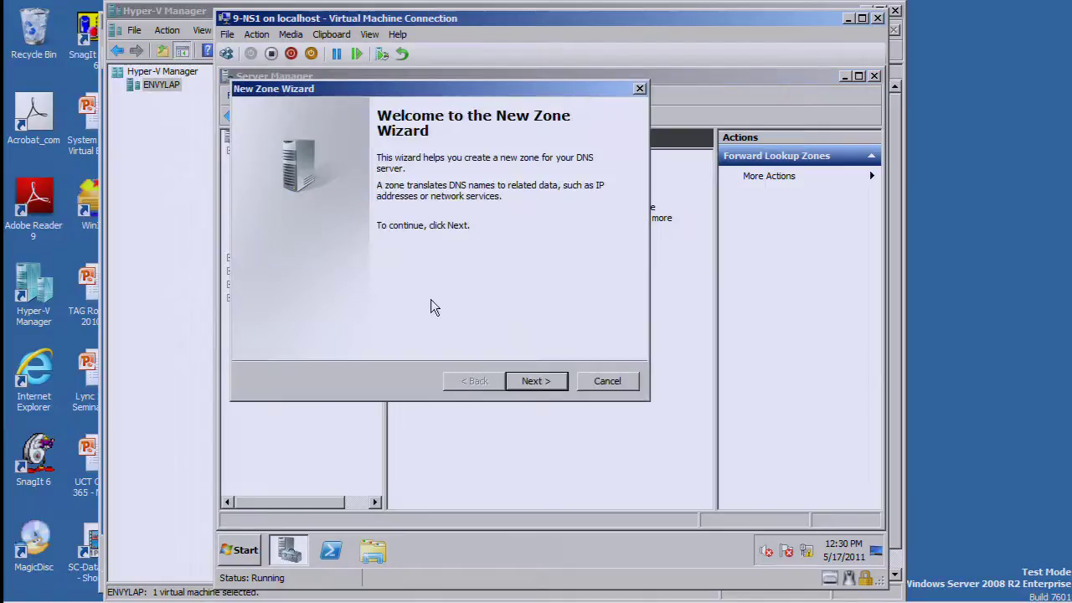
click(536, 381)
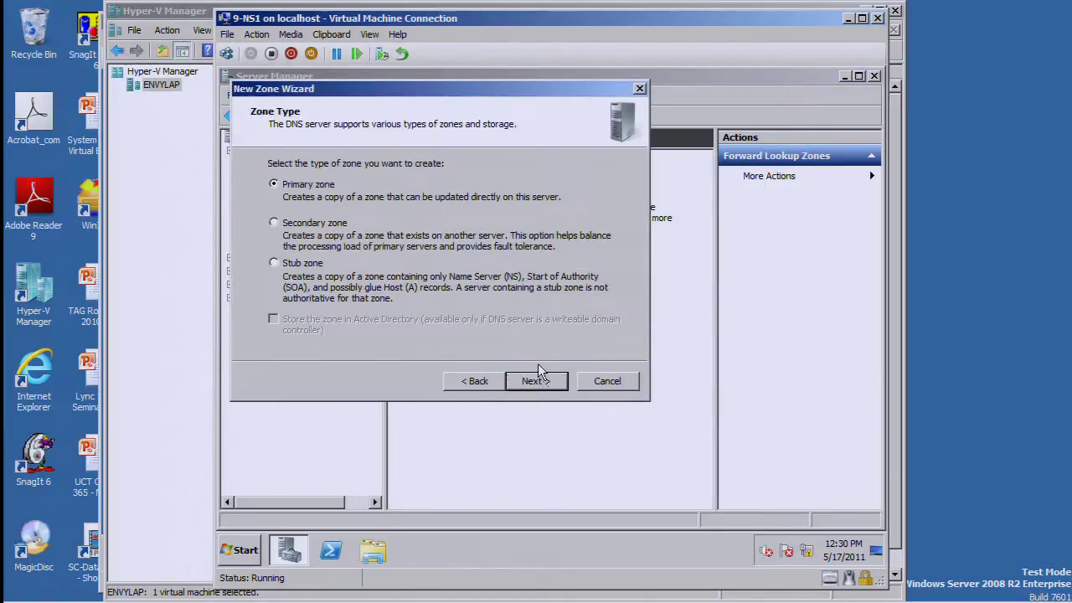
click(539, 375)
text(company)
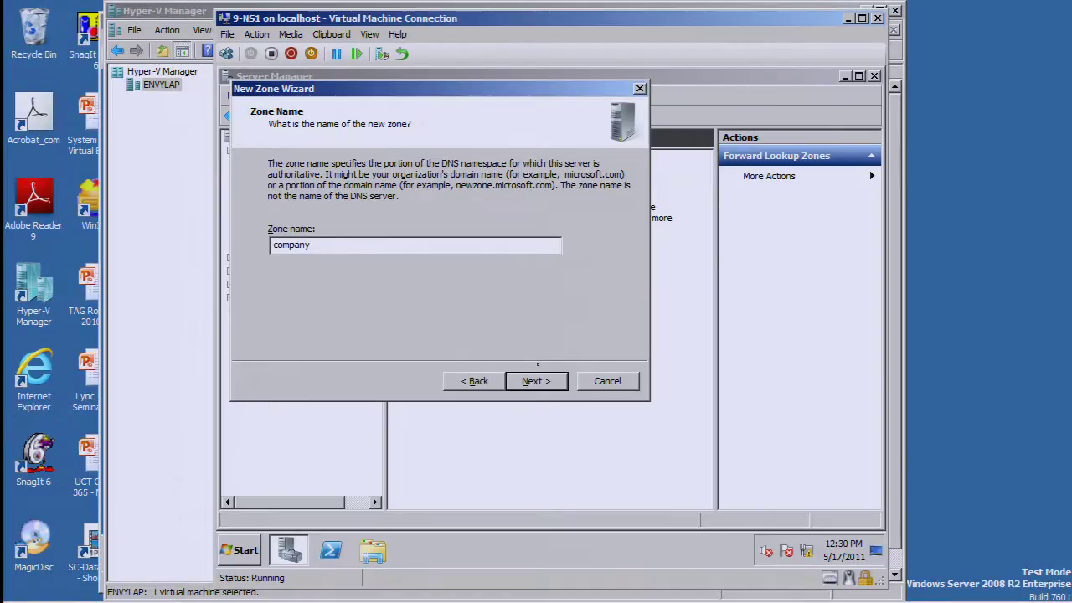
text(abc.com)
click(537, 379)
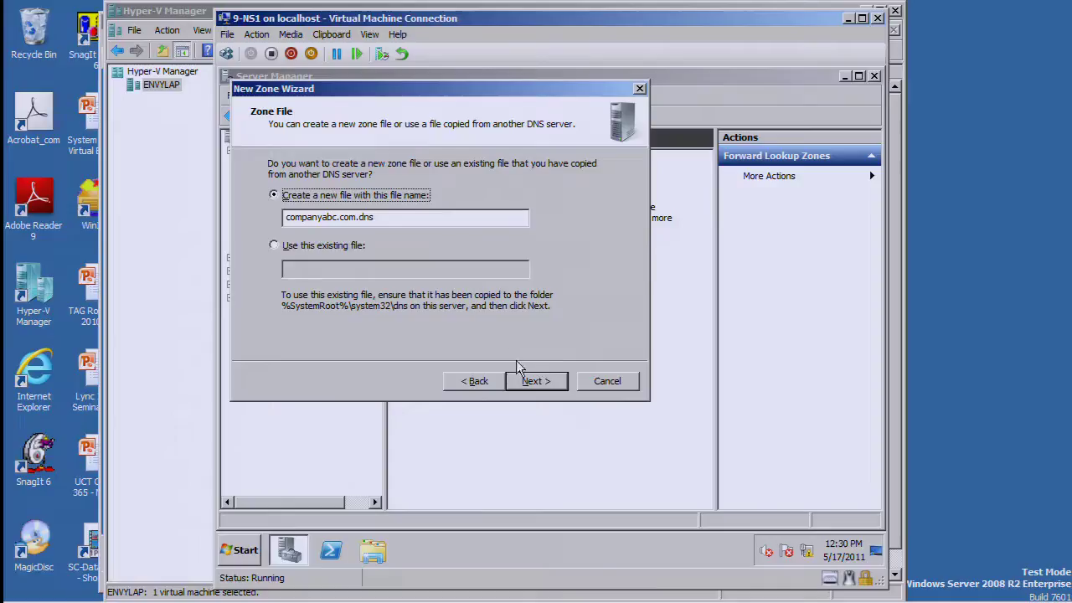
click(525, 380)
click(526, 381)
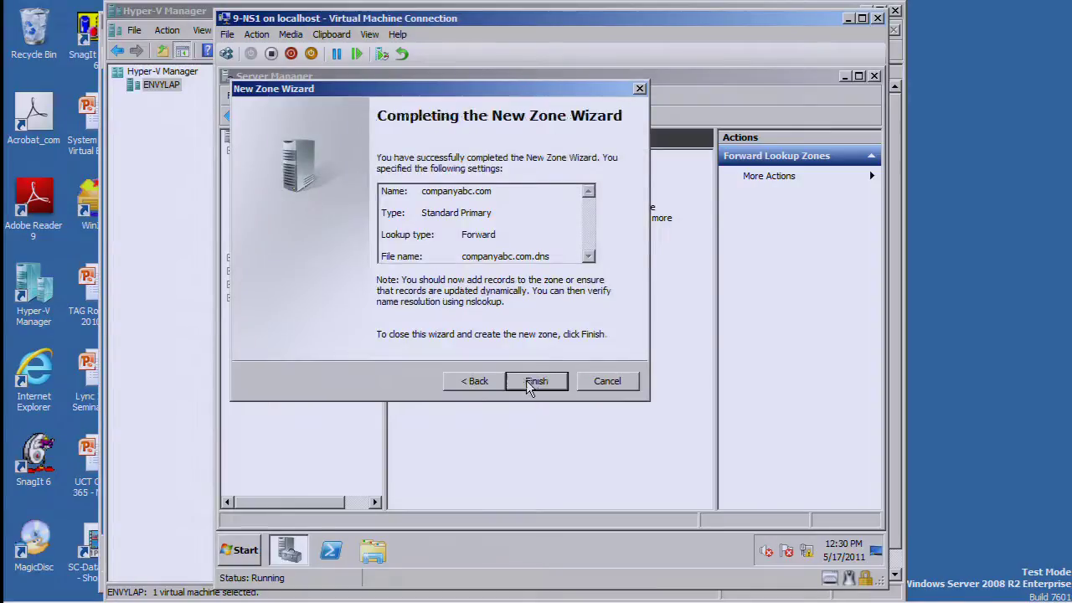
click(523, 382)
double_click(337, 217)
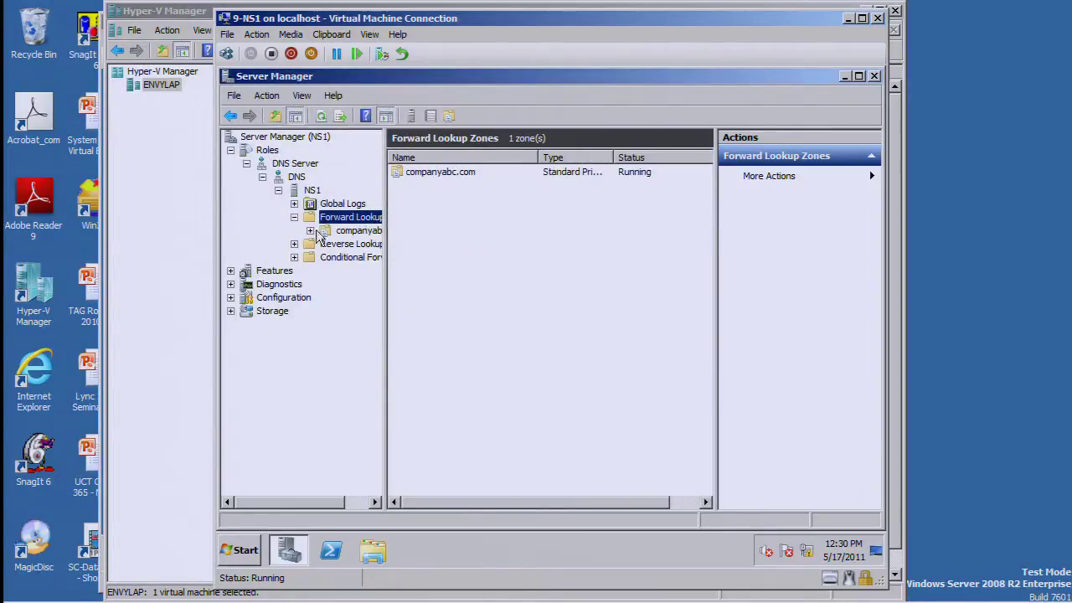
Add host (A) record uag at 12.155.166.10 to the companyabc.com zone
click(324, 234)
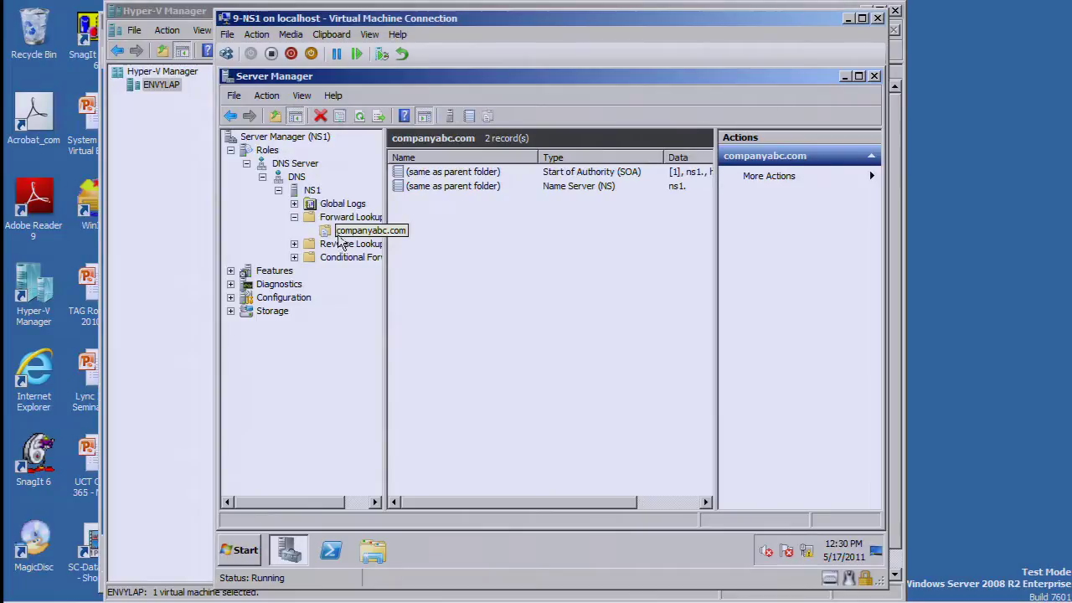
right_click(492, 246)
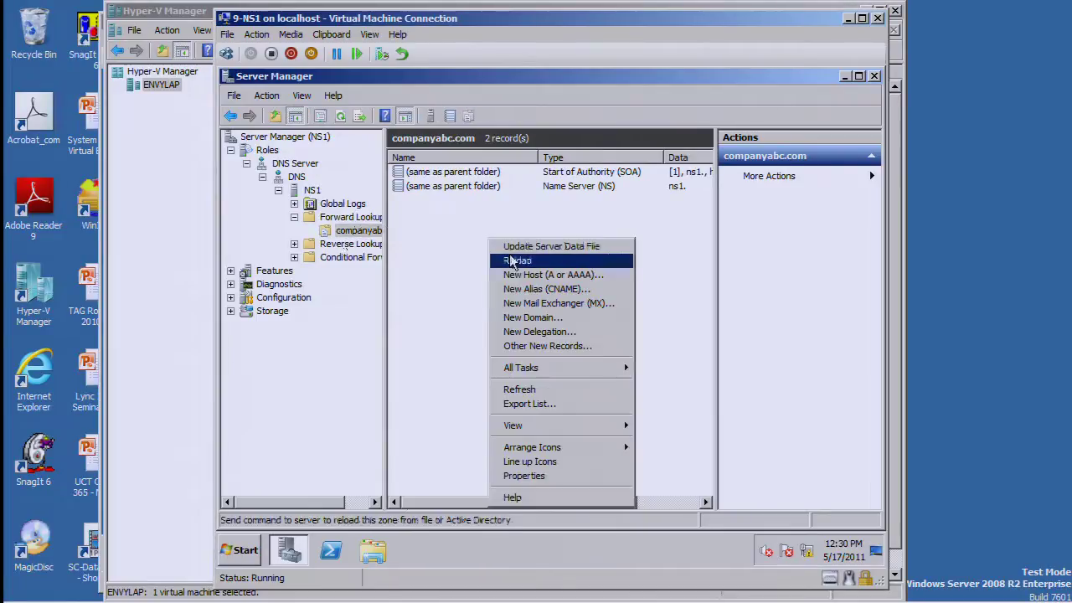
click(549, 276)
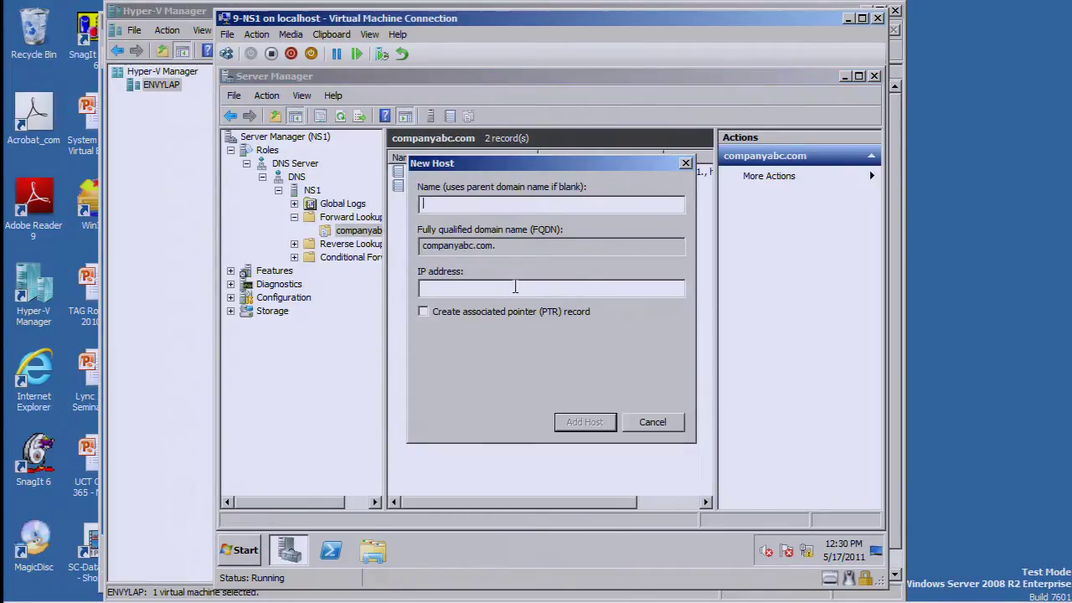
text(uag)
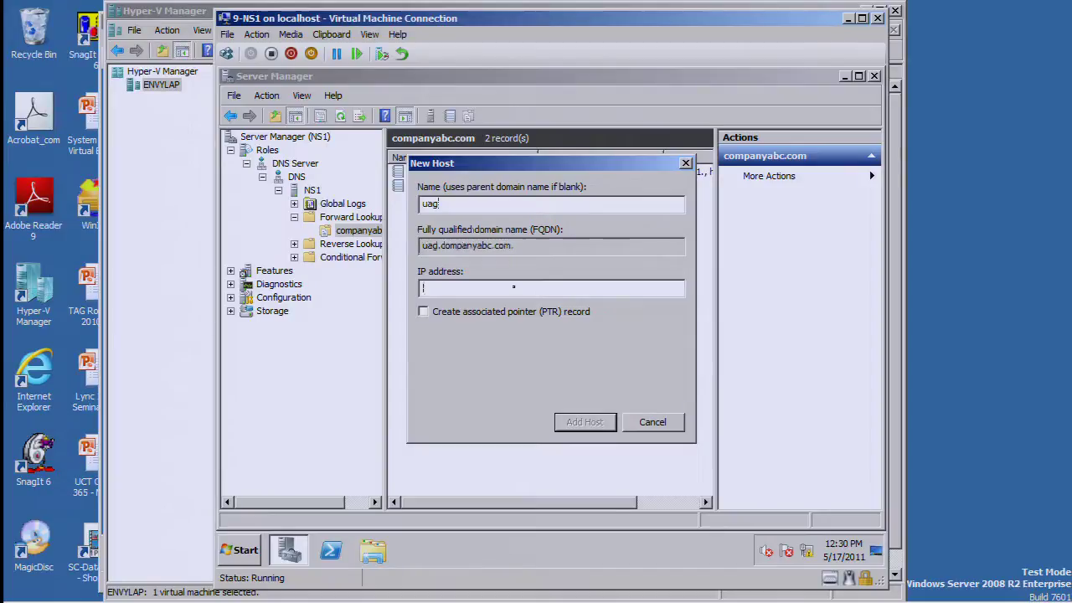
text(12.155.166.10)
key(Return)
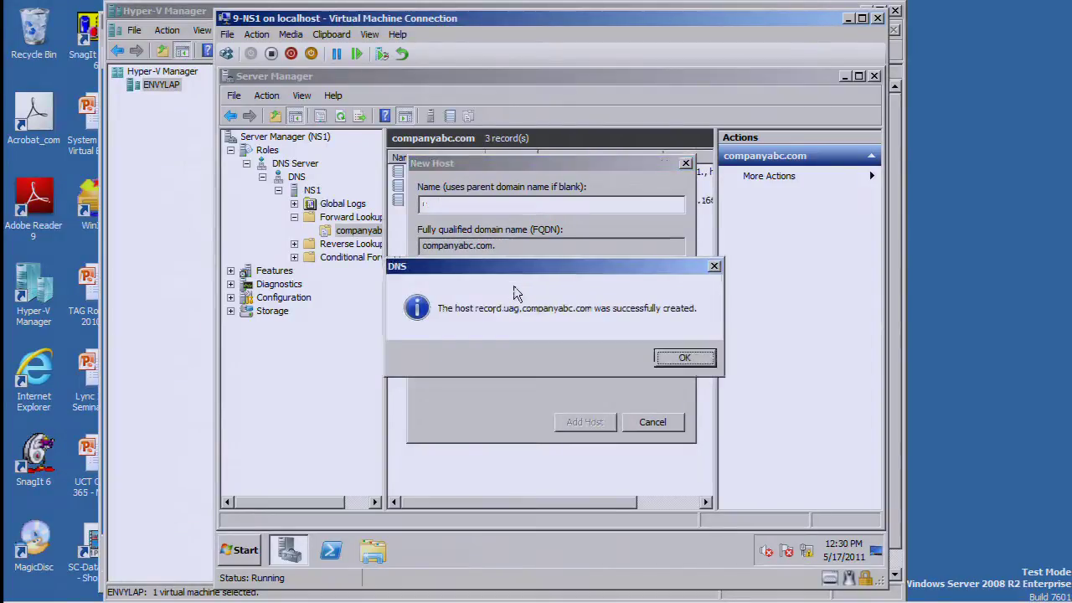
key(Return)
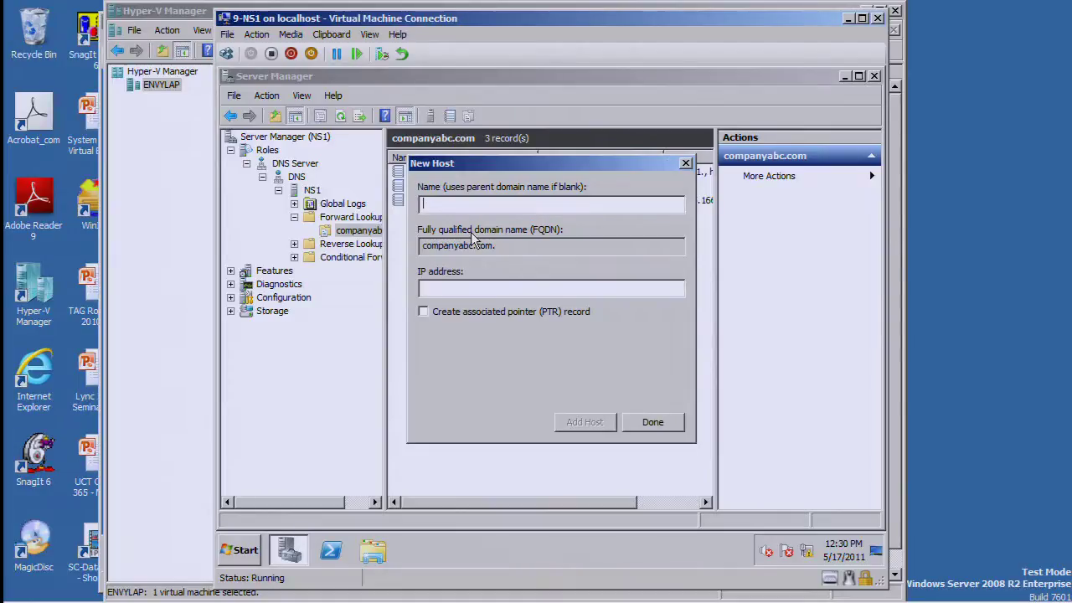
Add host (A) records da1 at 12.155.155.2 and nls at 12.155.166.3
text(da1)
key(Tab)
key(Tab)
text(12)
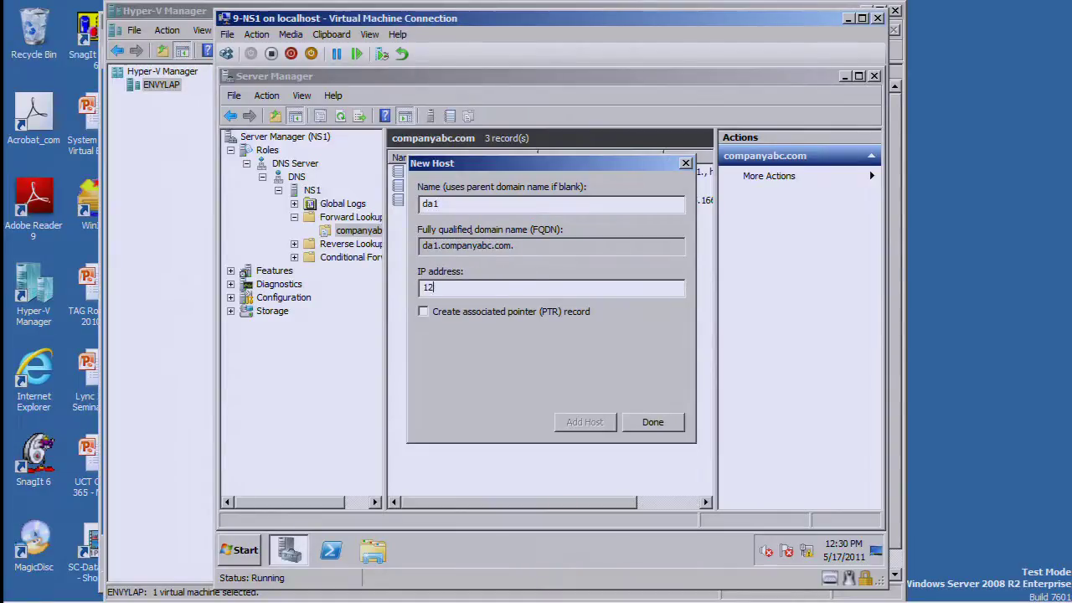
text(.155.155.2)
key(Return)
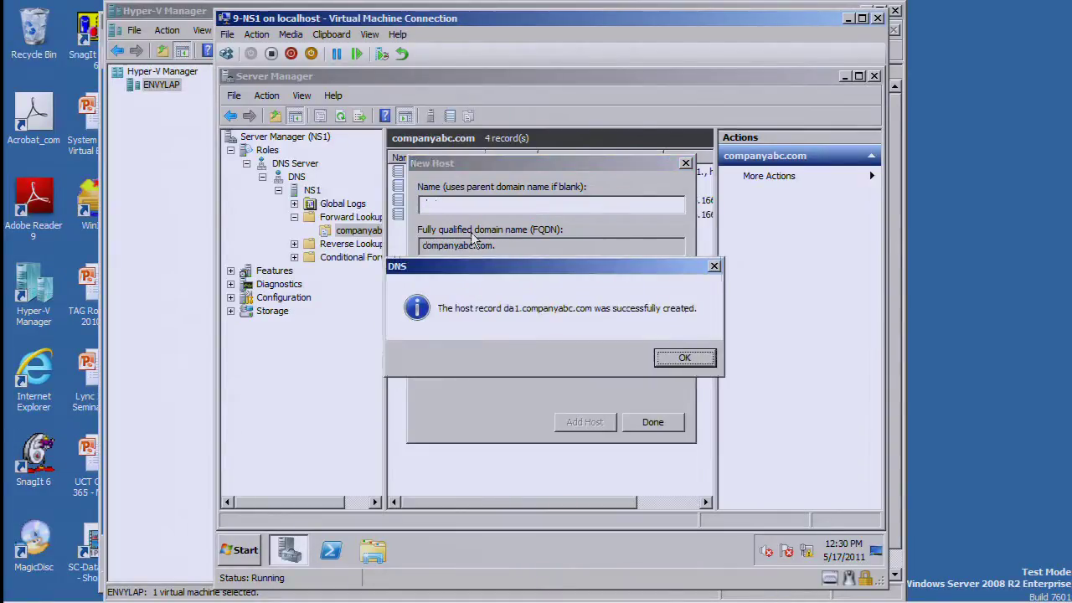
key(Return)
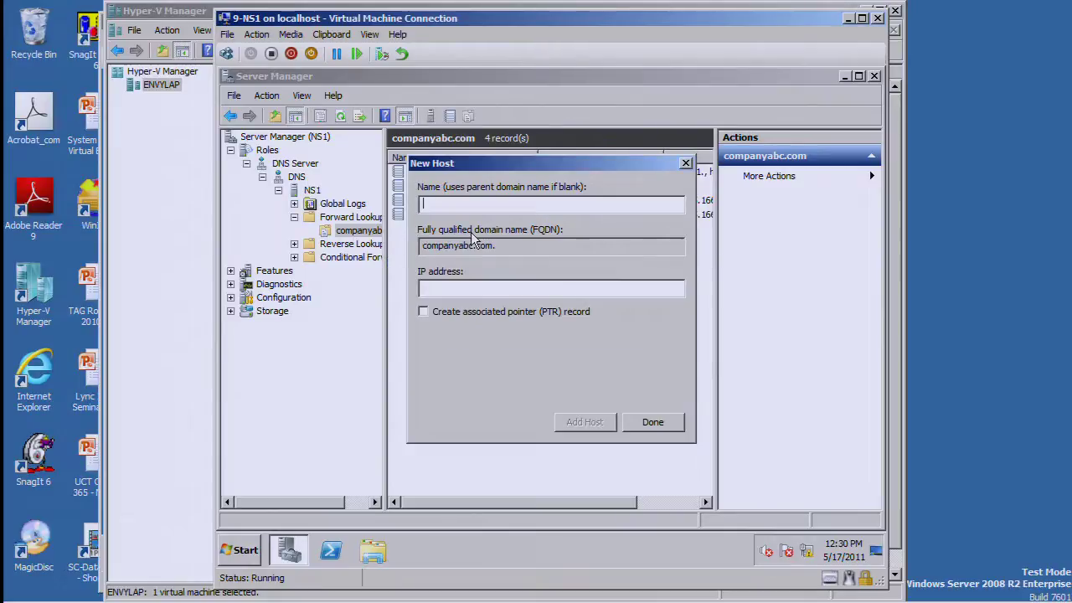
text(nls)
key(Tab)
key(Tab)
text(12.155.166.3)
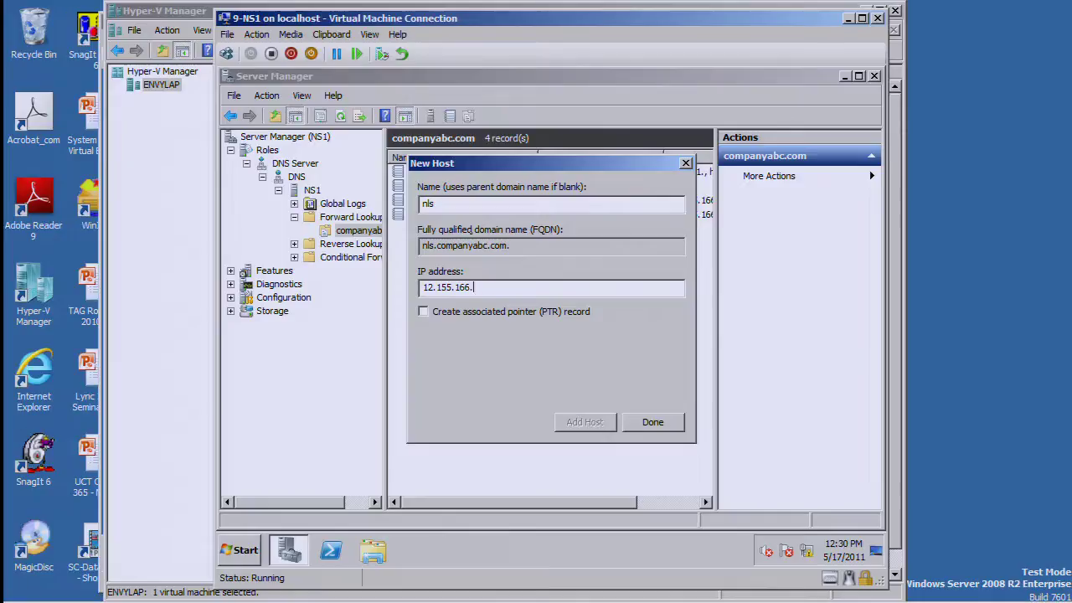
key(Return)
key(Return)
key(Escape)
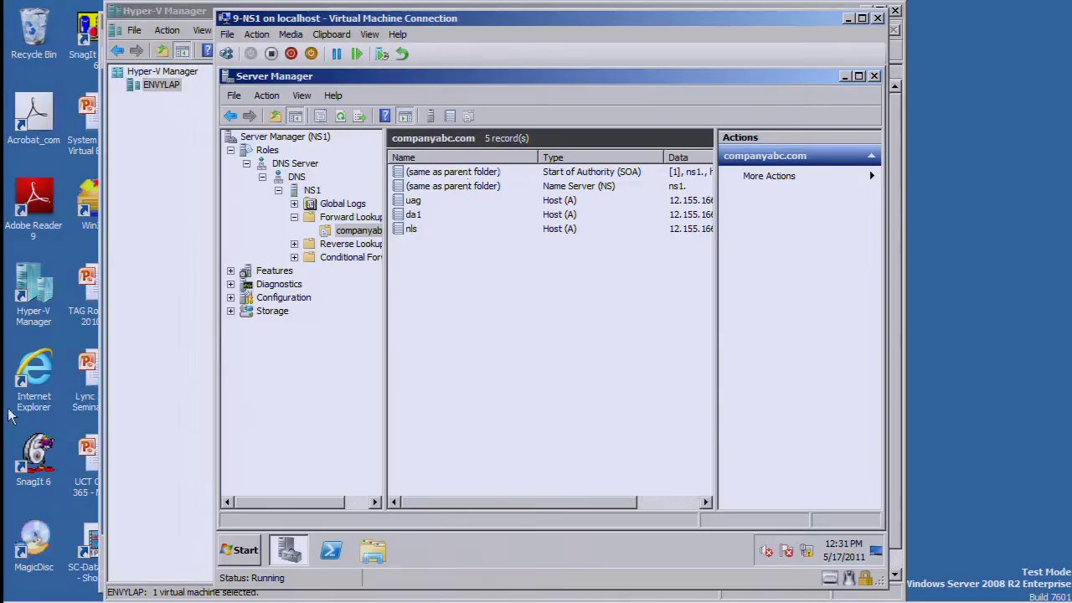
Switch to the 9-DA1 virtual machine and open Windows Explorer
key(alt+Tab)
key(Tab)
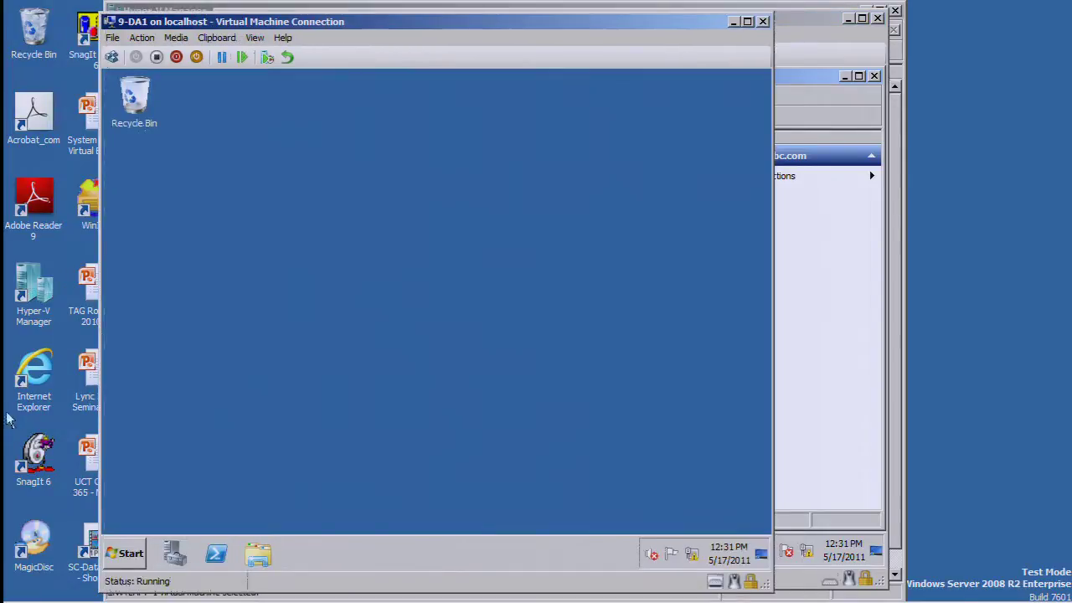
mouse_move(8, 597)
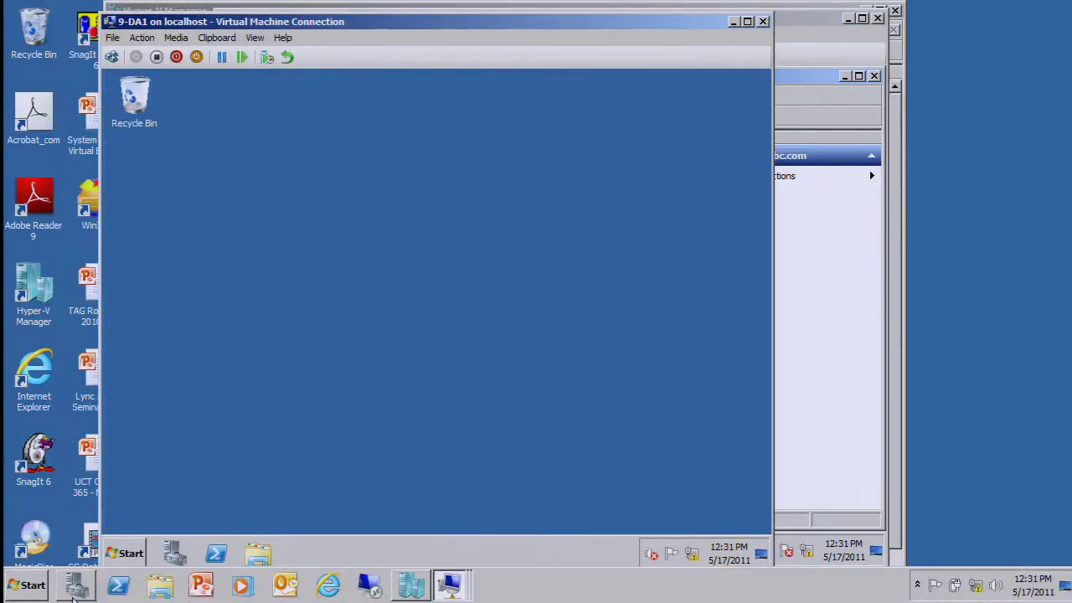
click(126, 553)
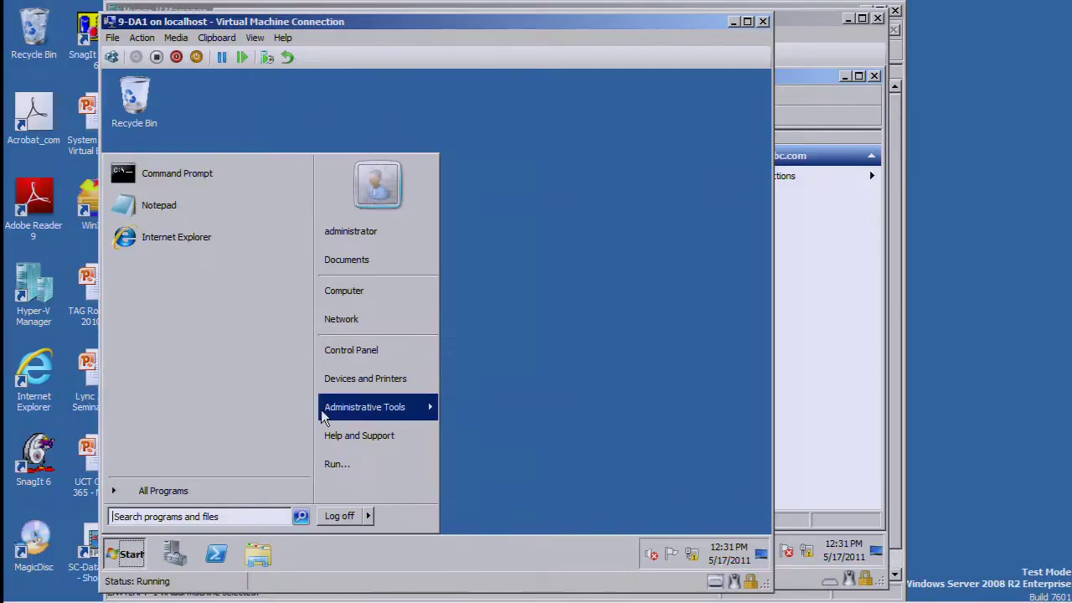
click(259, 559)
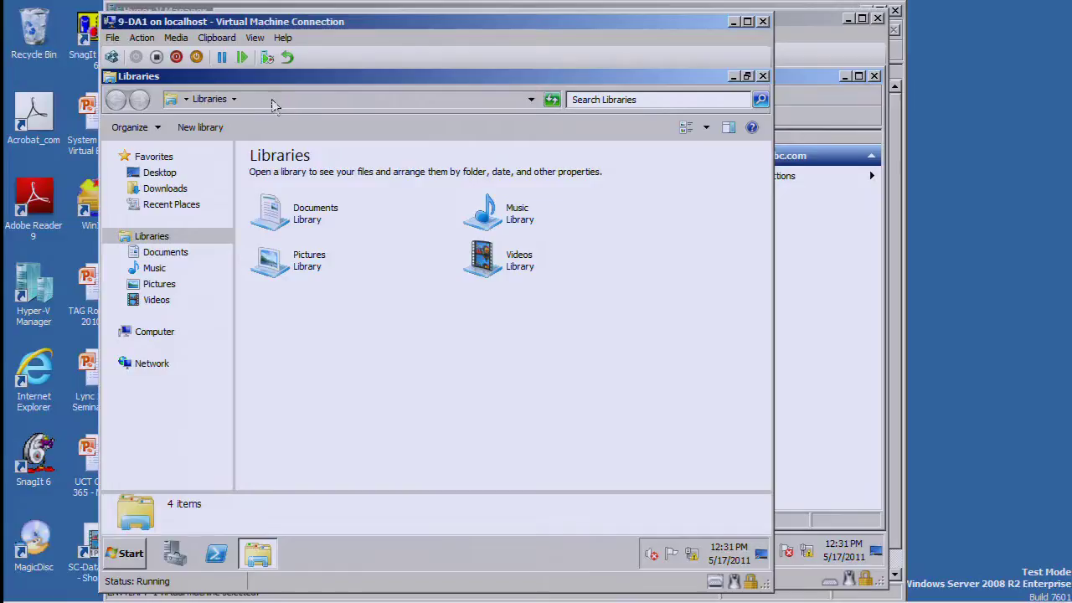
click(274, 101)
key(BackSpace)
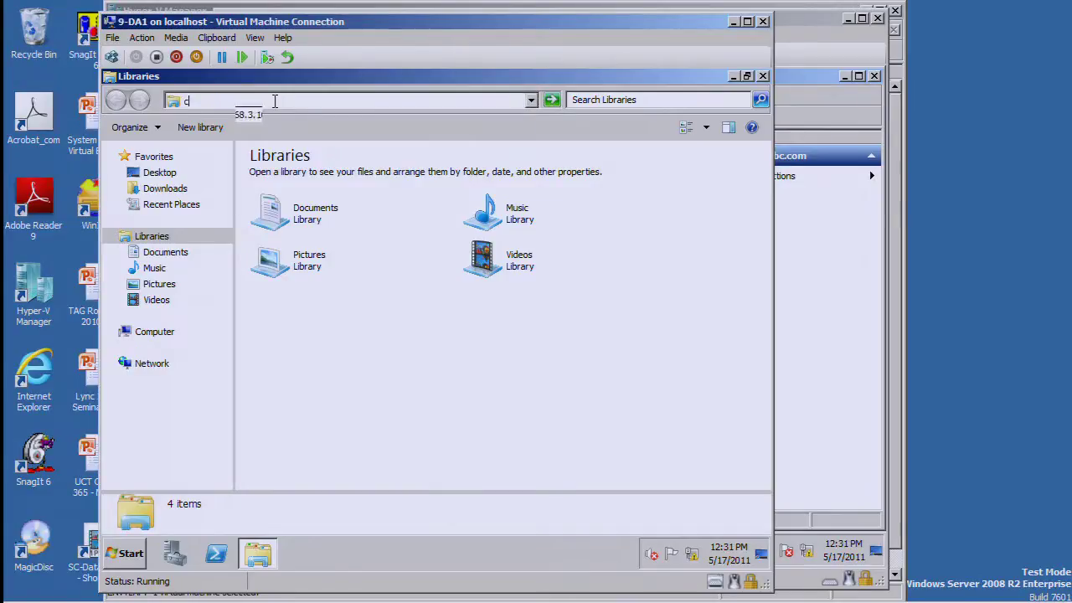
key(Escape)
Create a new folder on Local Disk (C:), renaming it to crl
click(111, 332)
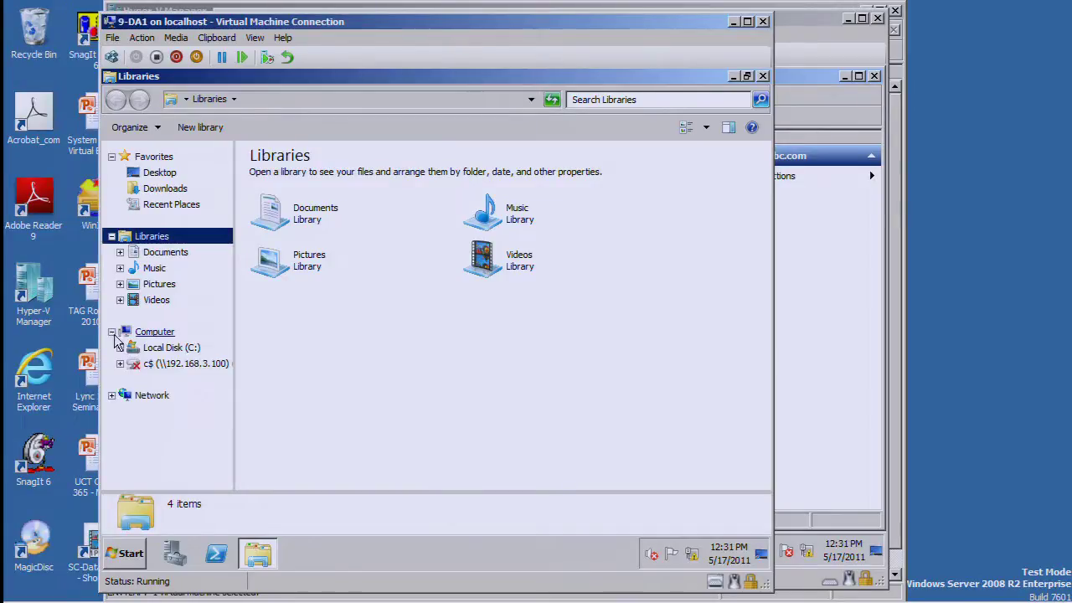
click(119, 348)
click(153, 349)
right_click(153, 353)
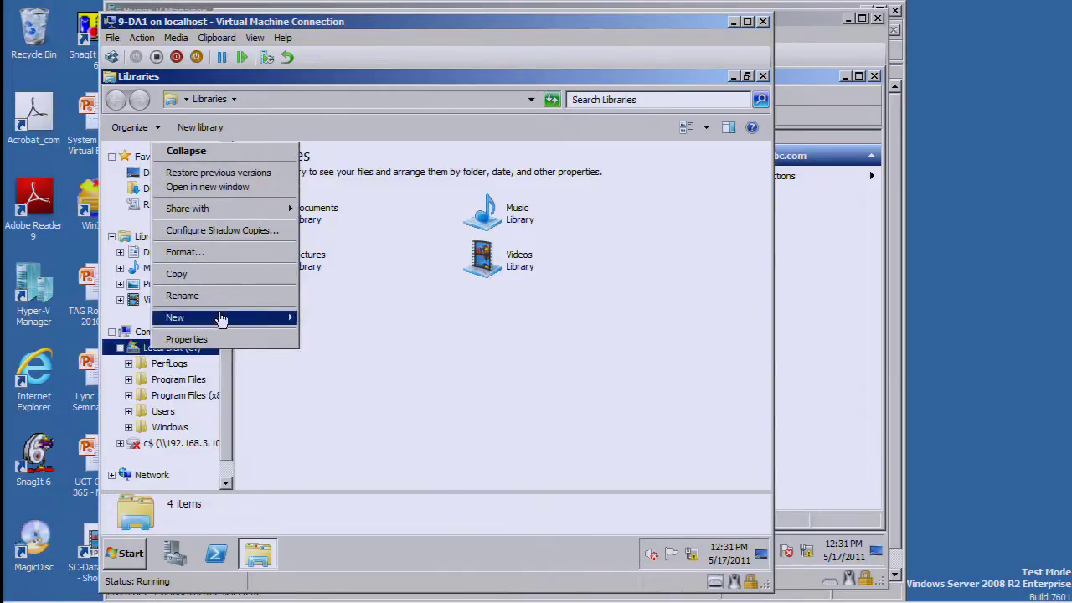
mouse_move(222, 321)
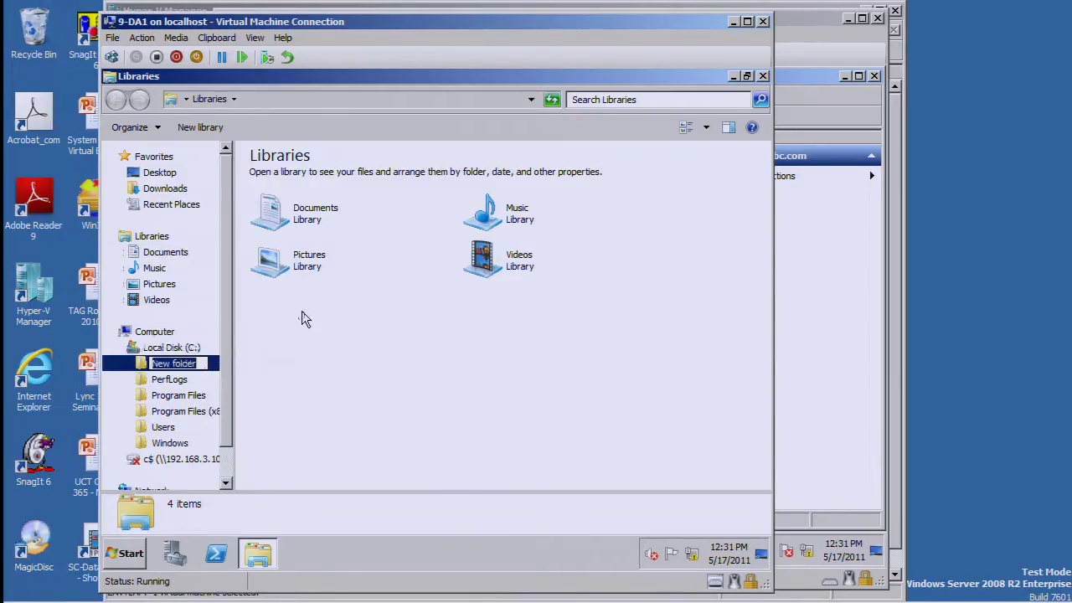
text(cls)
key(Return)
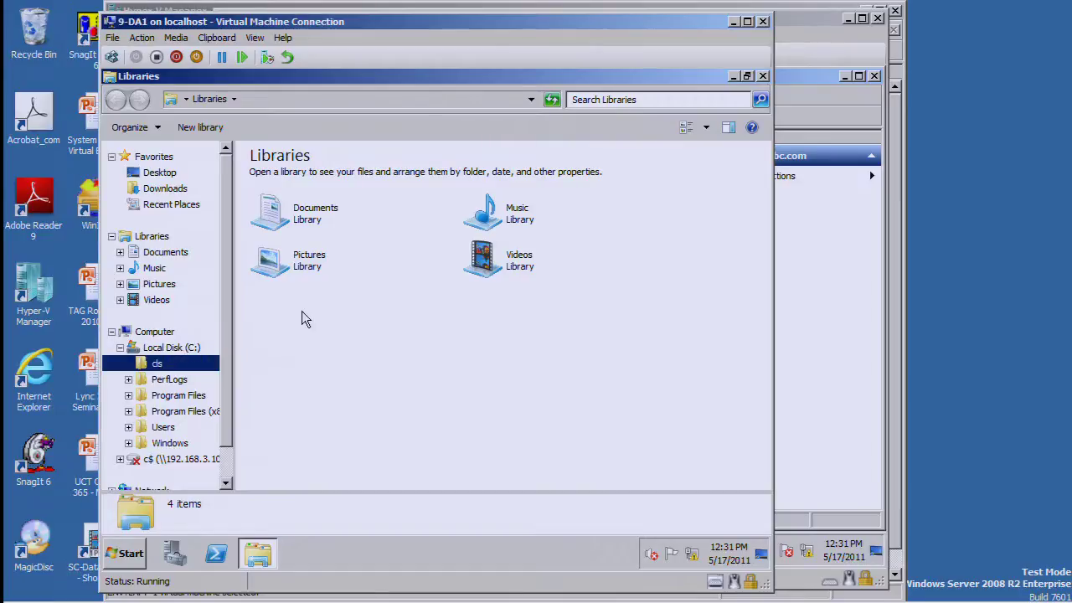
key(F2)
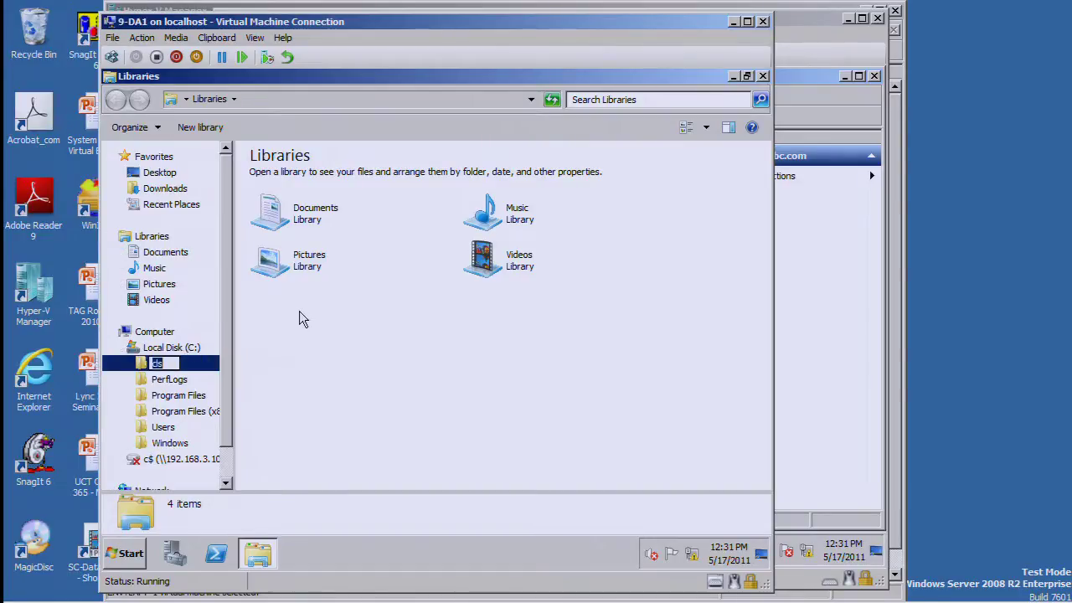
text(cll)
key(Return)
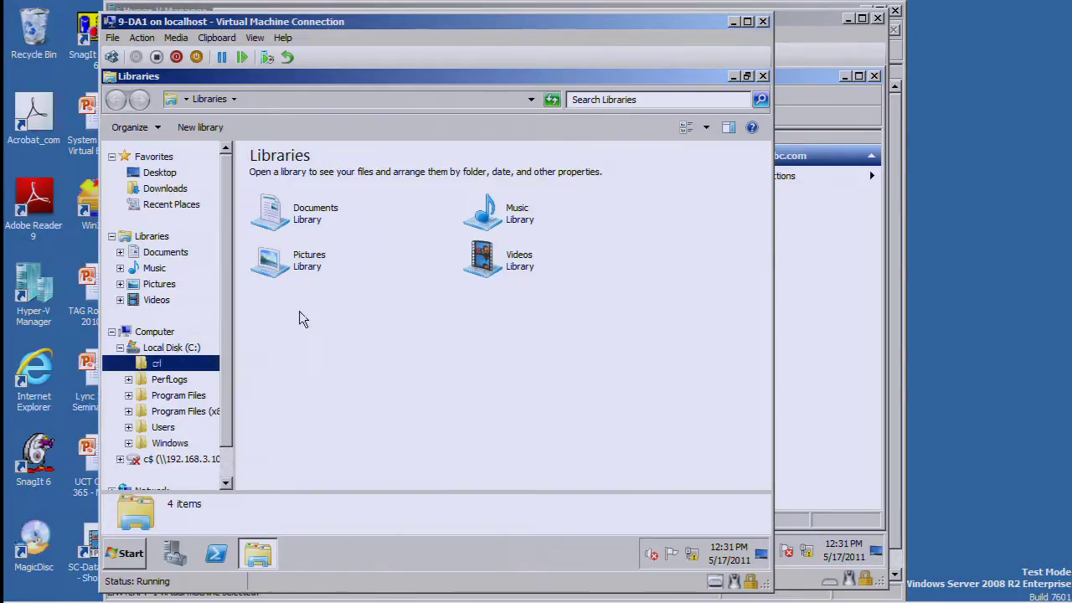
right_click(151, 364)
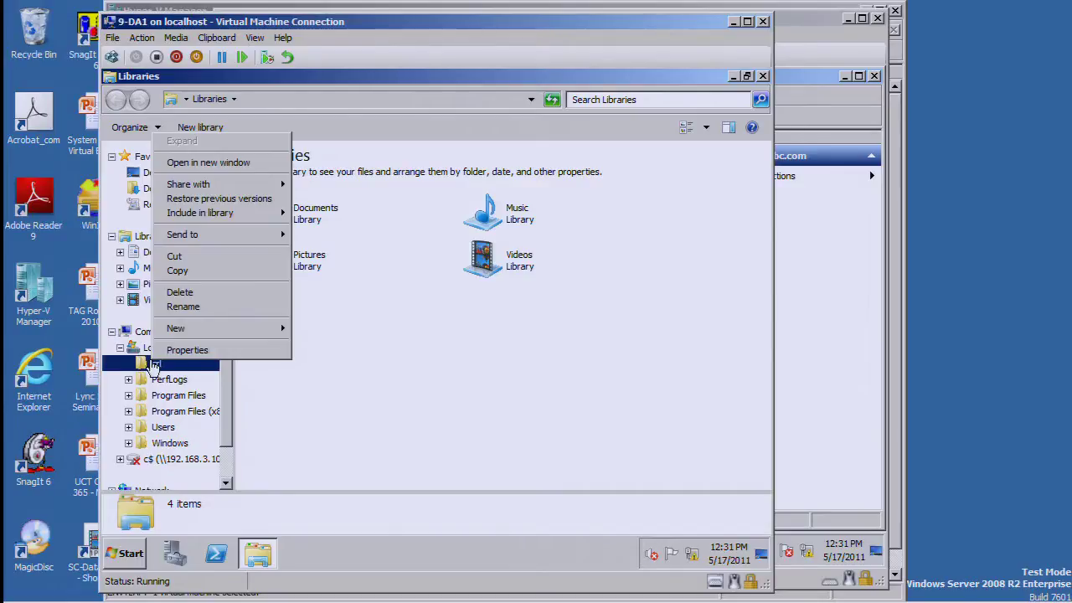
click(187, 349)
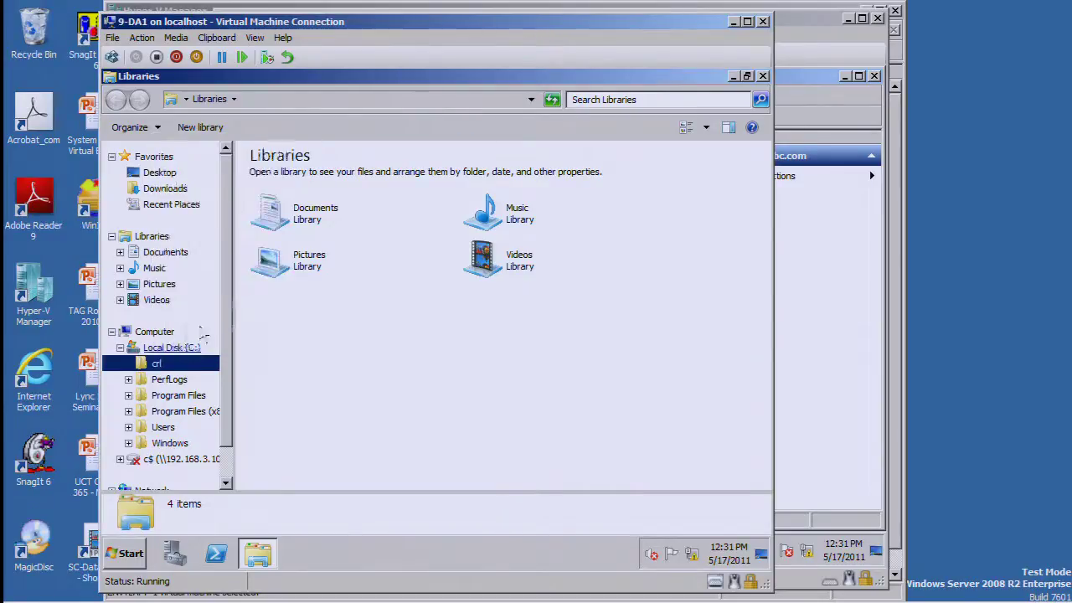
Add Everyone to the crl folder's Security permissions with Full control allowed
click(292, 169)
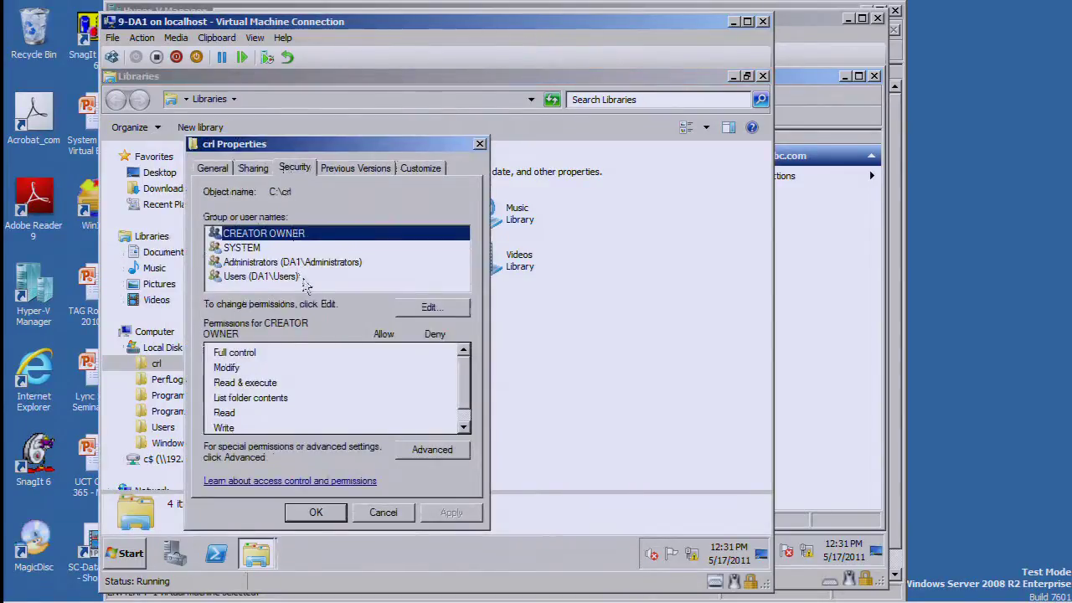
click(430, 307)
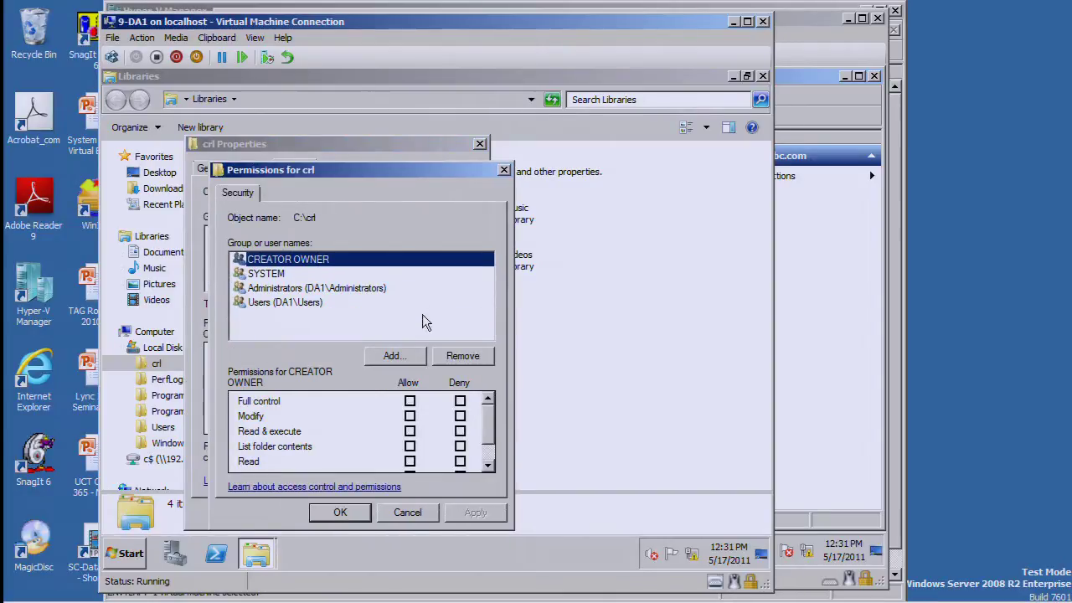
click(385, 356)
text(everyone)
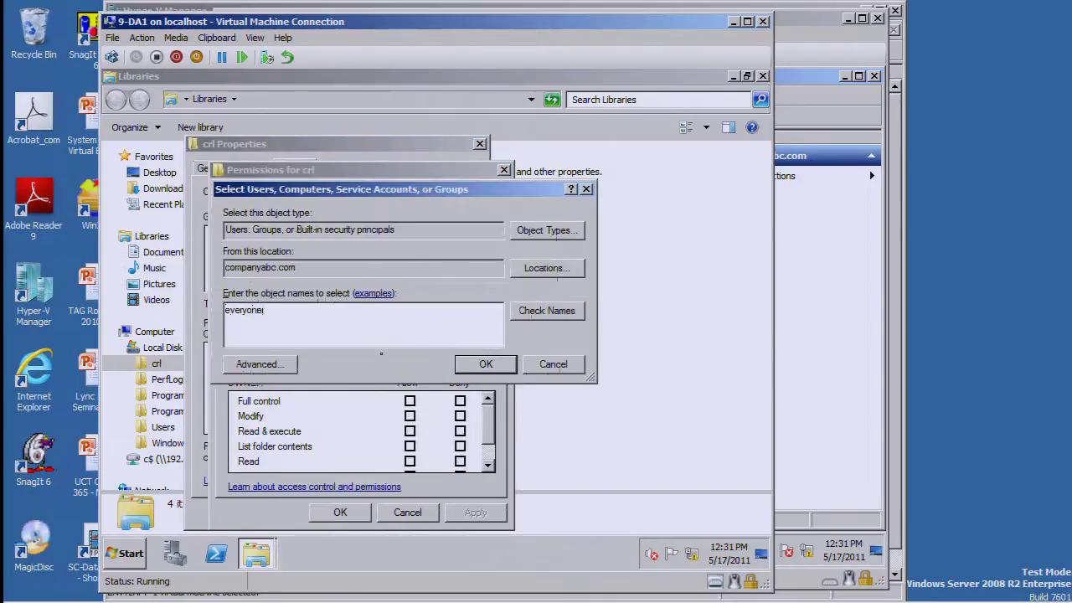
key(Return)
click(410, 402)
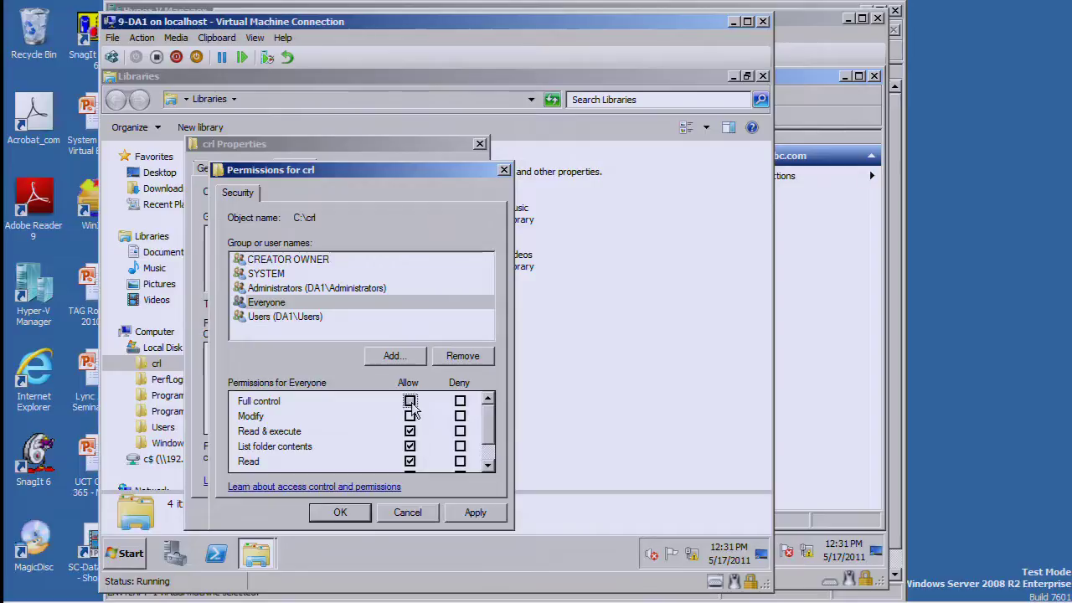
click(285, 304)
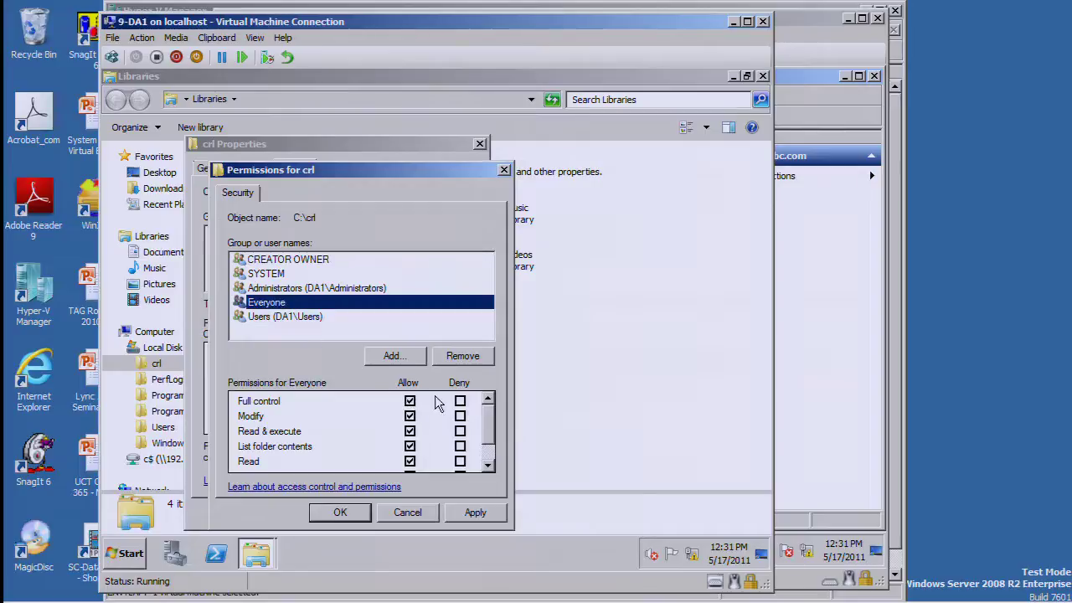
click(363, 516)
Close the crl properties, open the folder, then switch to 9-DC1's Start menu
click(316, 513)
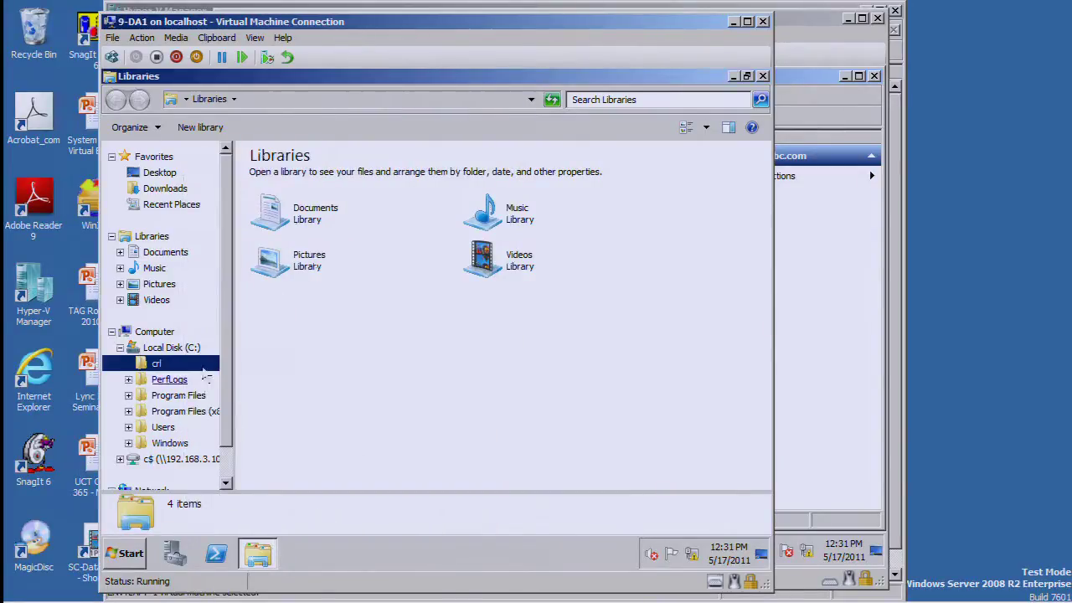
click(174, 367)
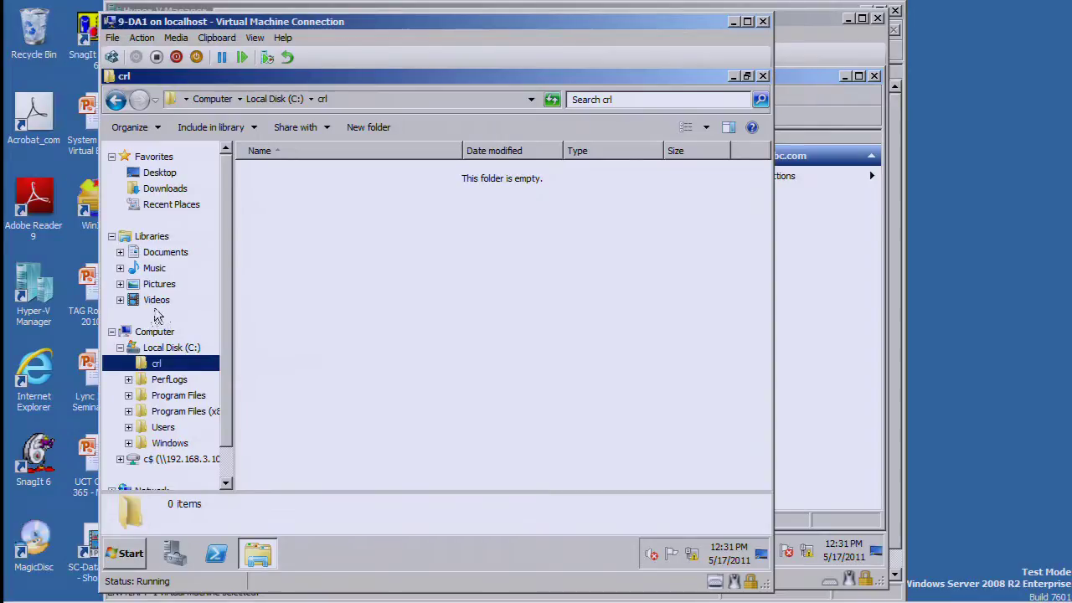
key(alt+Tab)
key(alt+Tab)
key(alt+Tab)
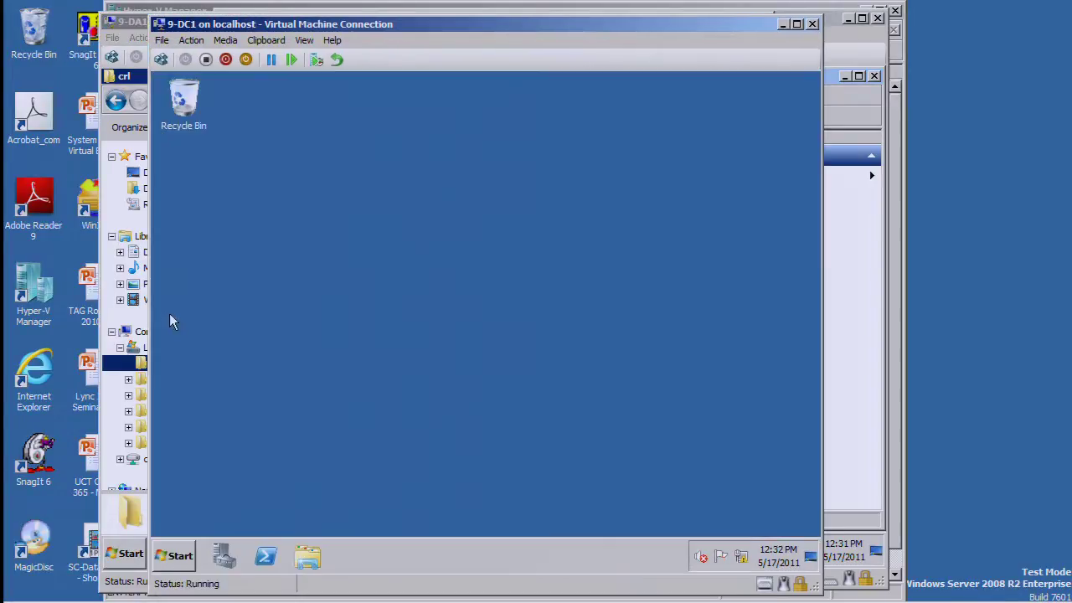
click(177, 557)
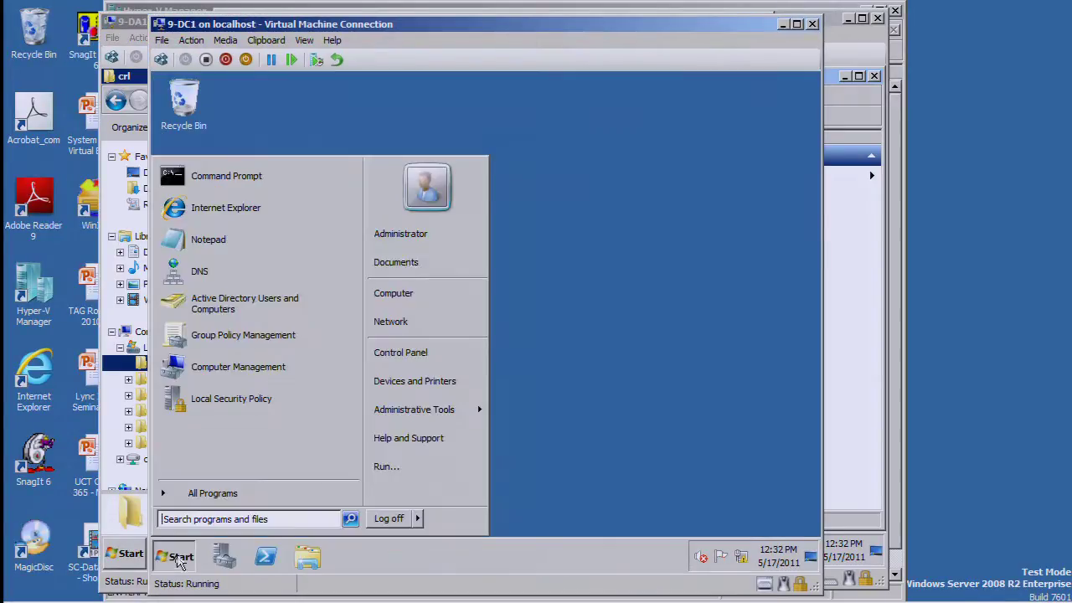
Launch the Certification Authority console from DC1's Administrative Tools menu
mouse_move(419, 409)
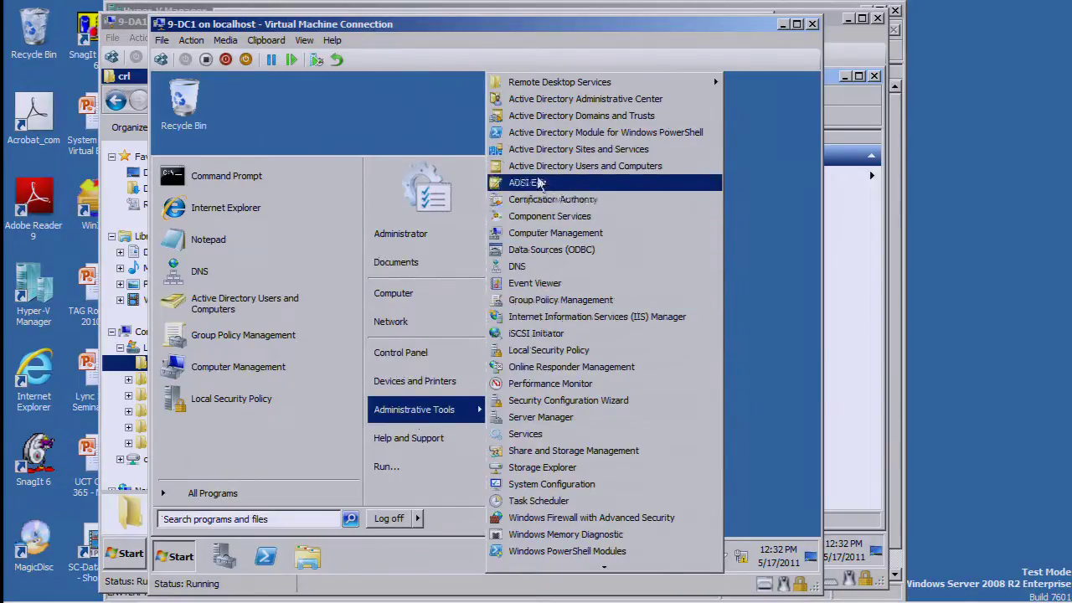
click(549, 205)
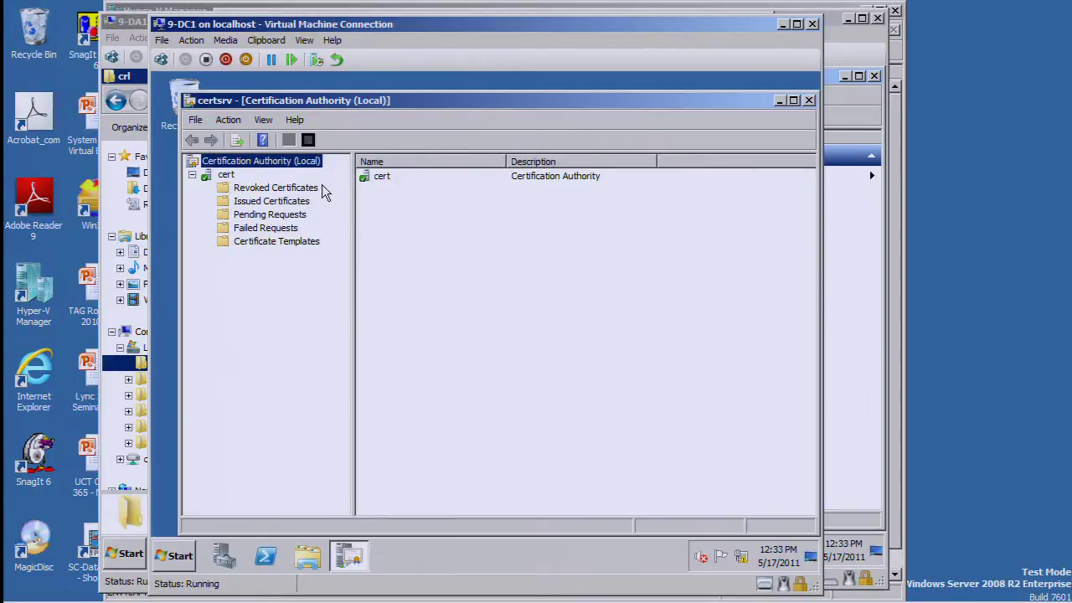
Open the cert CA's Properties on the Extensions tab with CRL Distribution Point selected
click(233, 176)
right_click(236, 176)
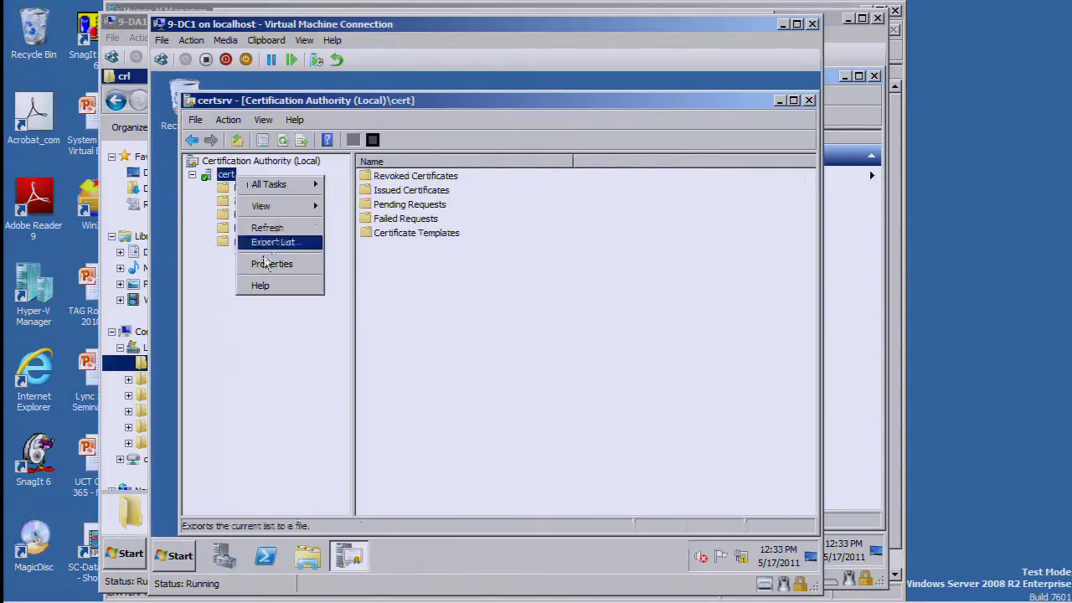
click(268, 264)
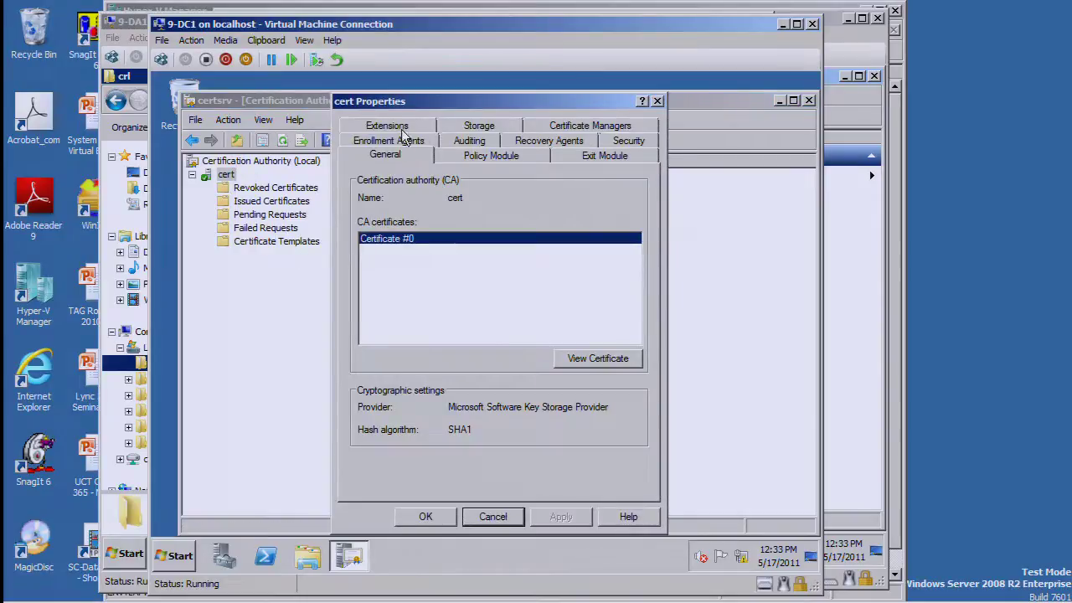
click(401, 128)
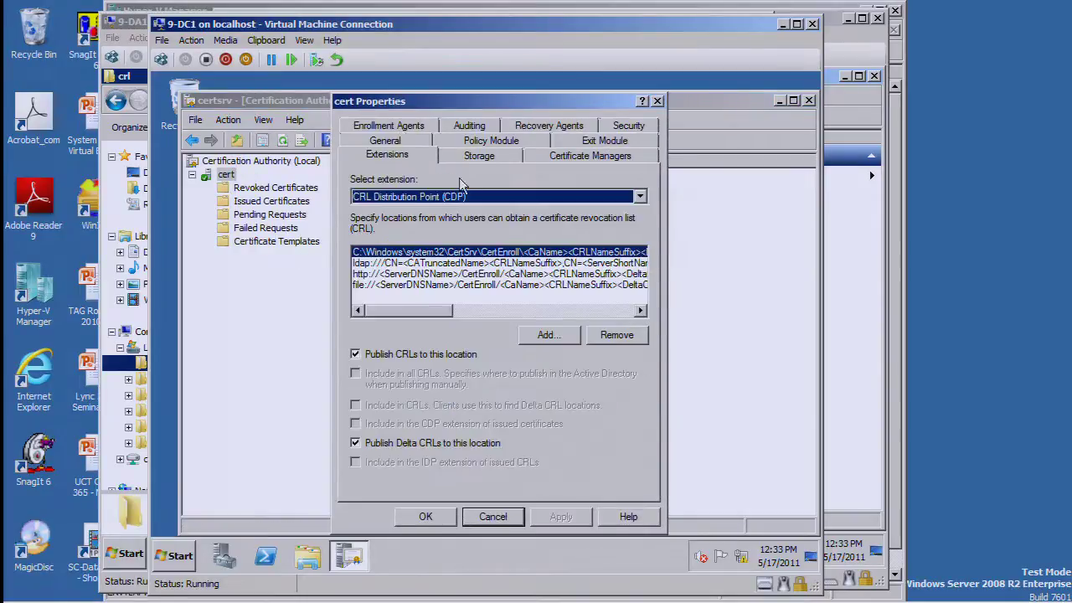
click(553, 337)
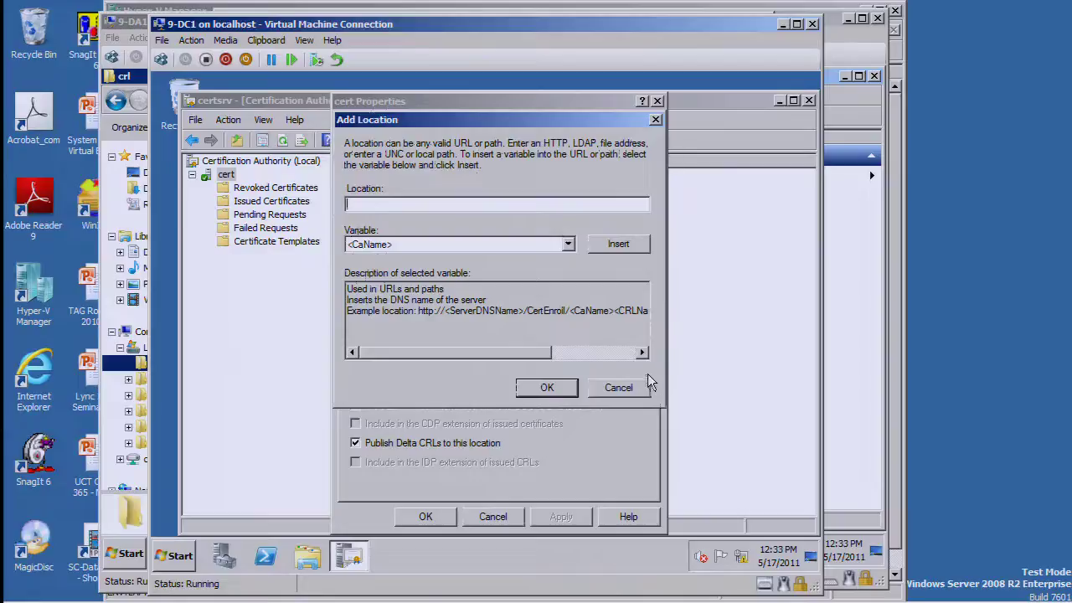
click(648, 385)
click(405, 198)
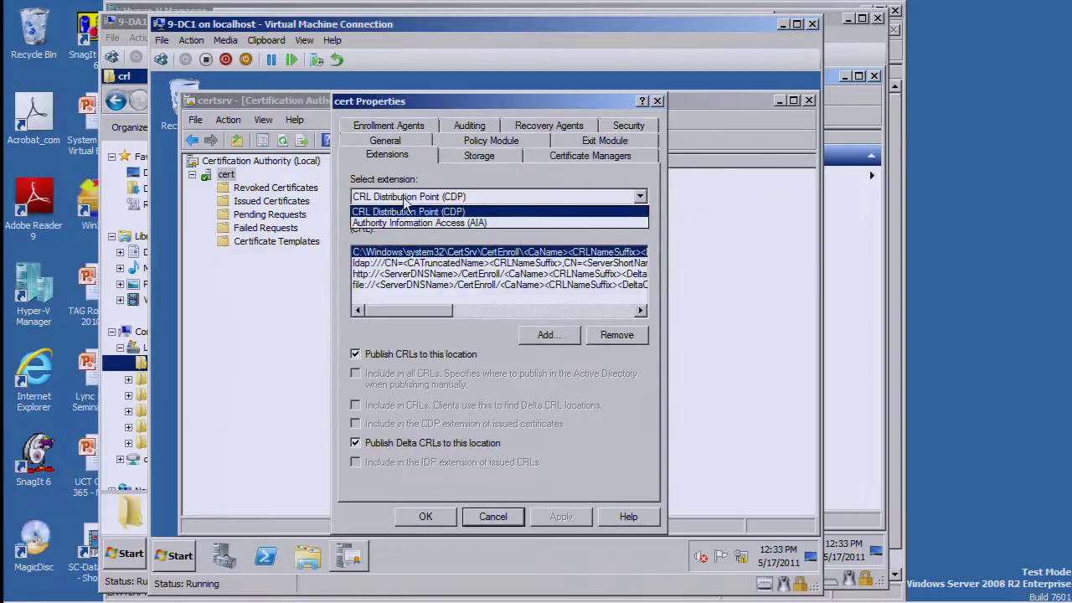
click(405, 201)
Add location file://\\da1\crl\<CaName><CRLNameSuffix><DeltaCRLAllowed>.crl
click(548, 335)
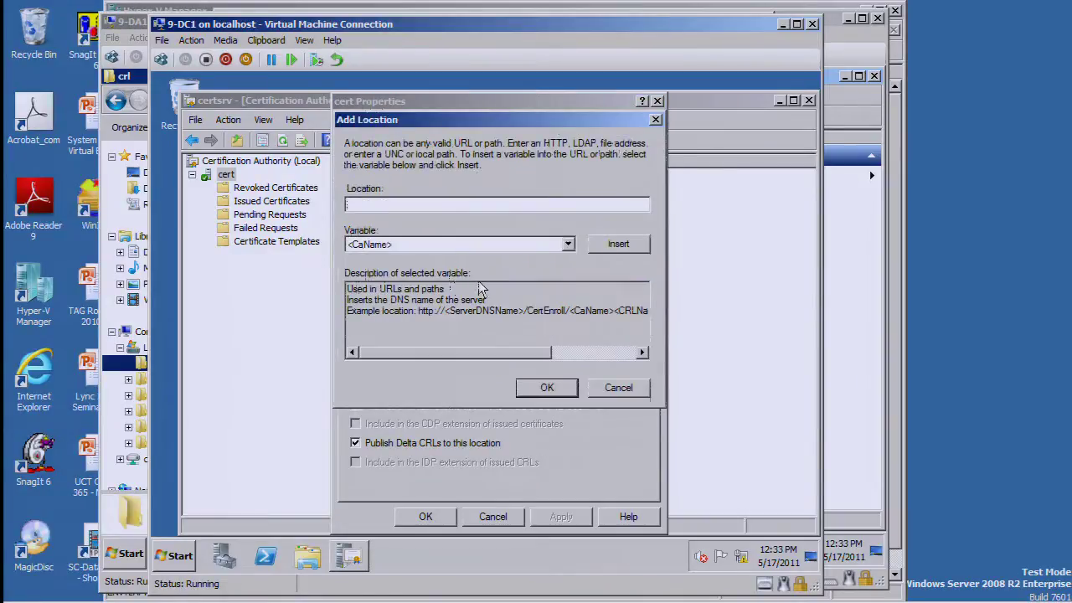
text(file://\\dc1\crl\)
click(618, 243)
click(568, 245)
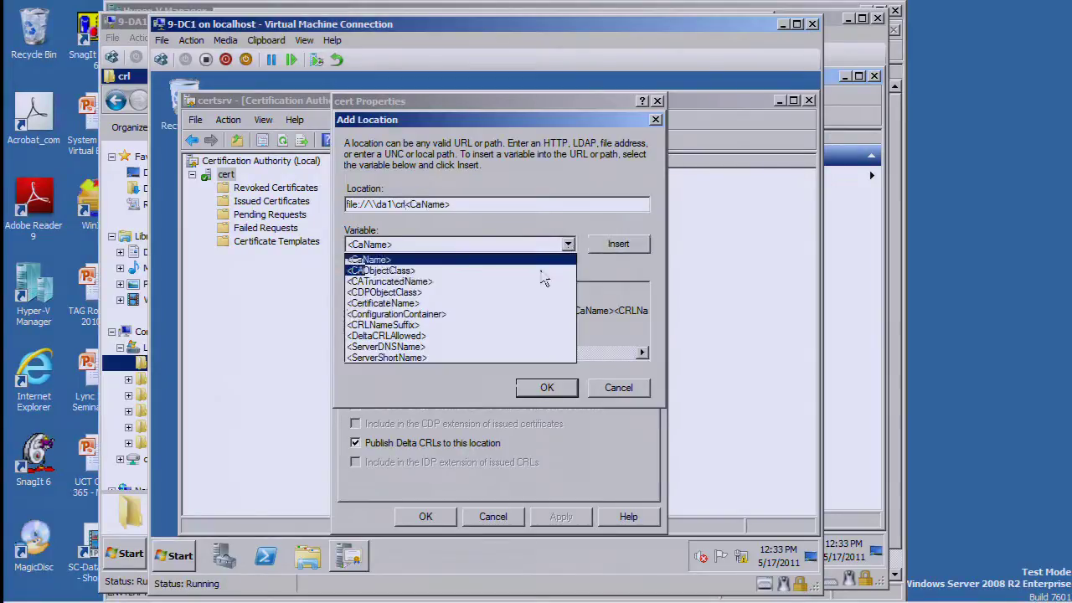
click(534, 324)
click(613, 249)
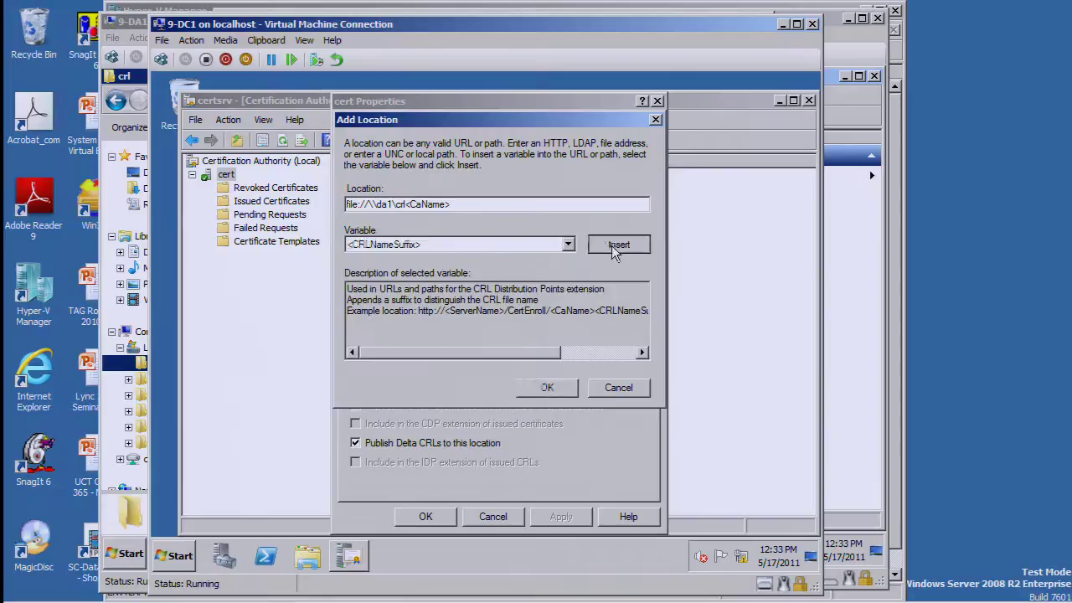
click(570, 244)
click(533, 337)
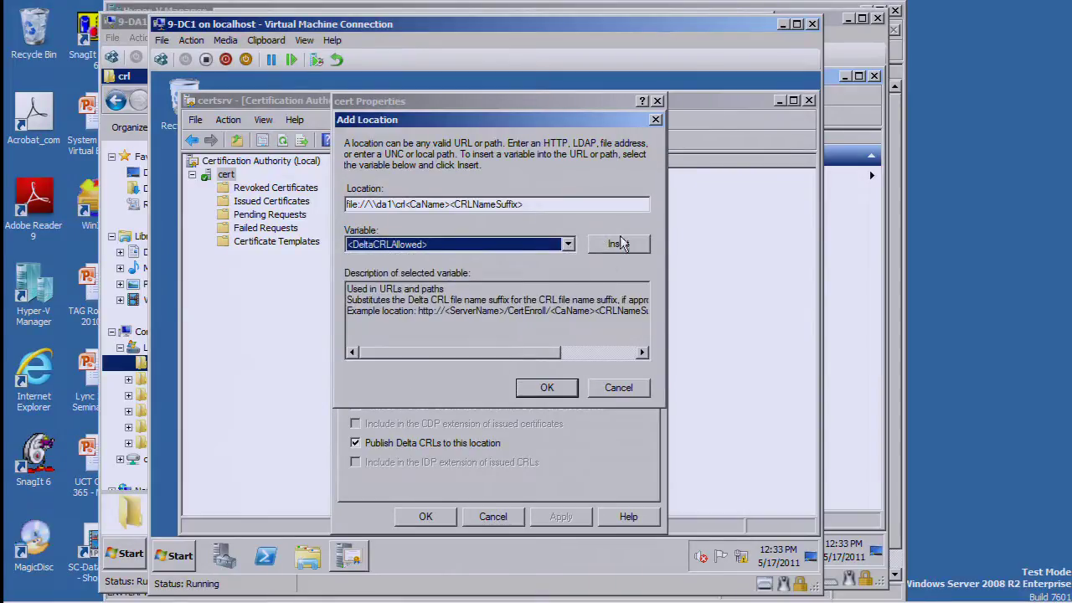
click(621, 245)
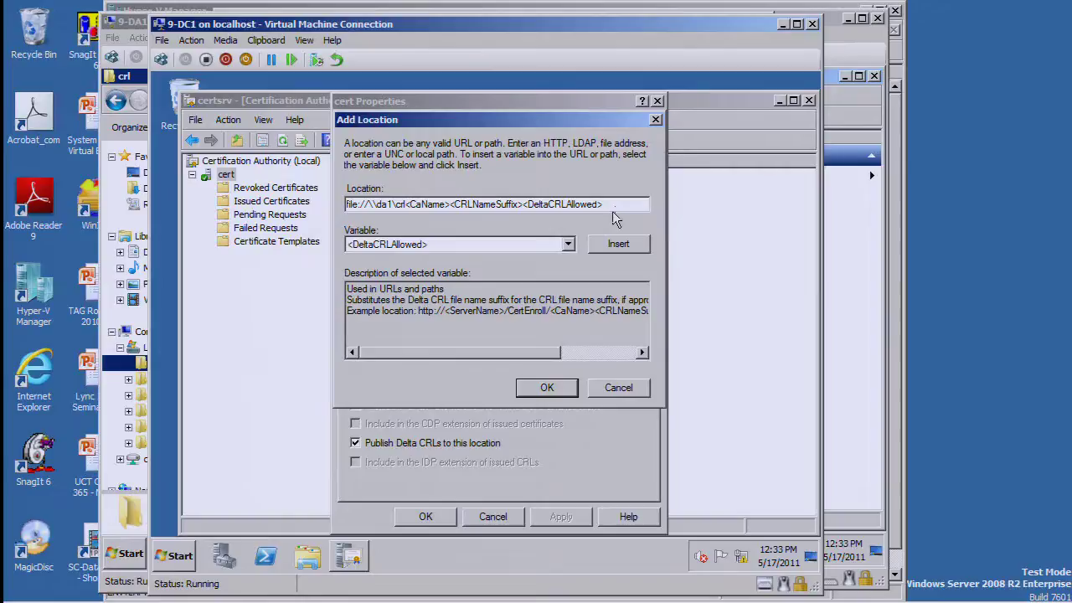
text(.crl)
click(553, 398)
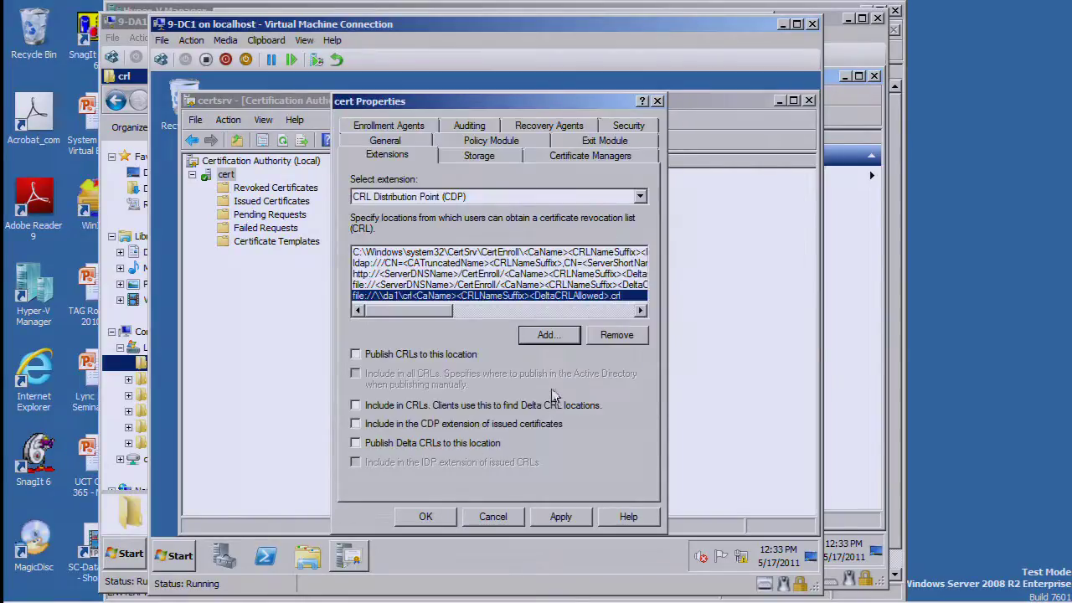
Publish both CRLs and delta CRLs to the new file location and restart Certificate Services
click(355, 356)
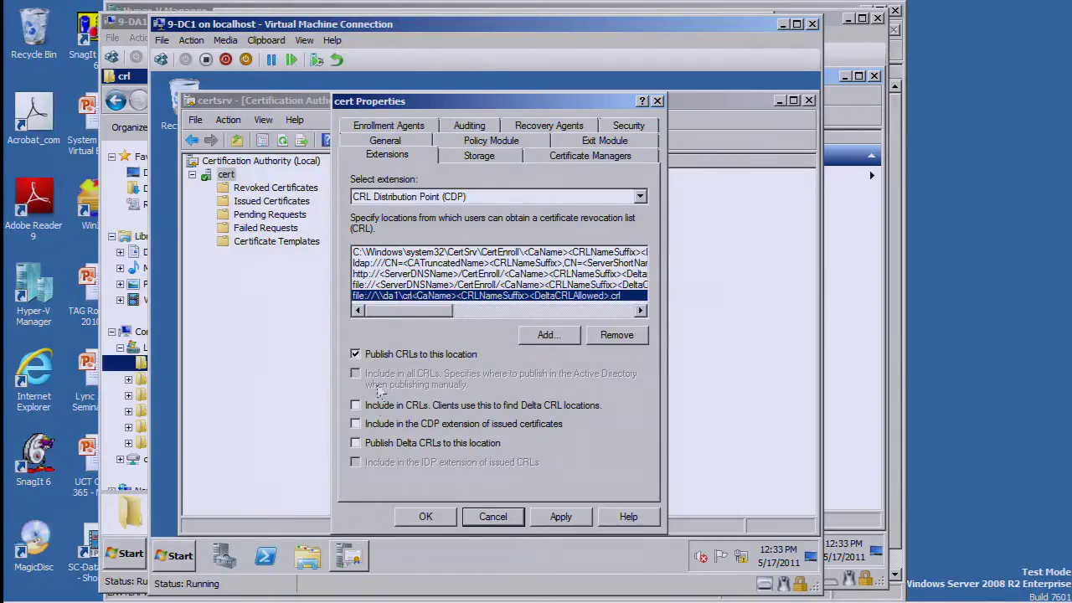
click(381, 444)
click(547, 517)
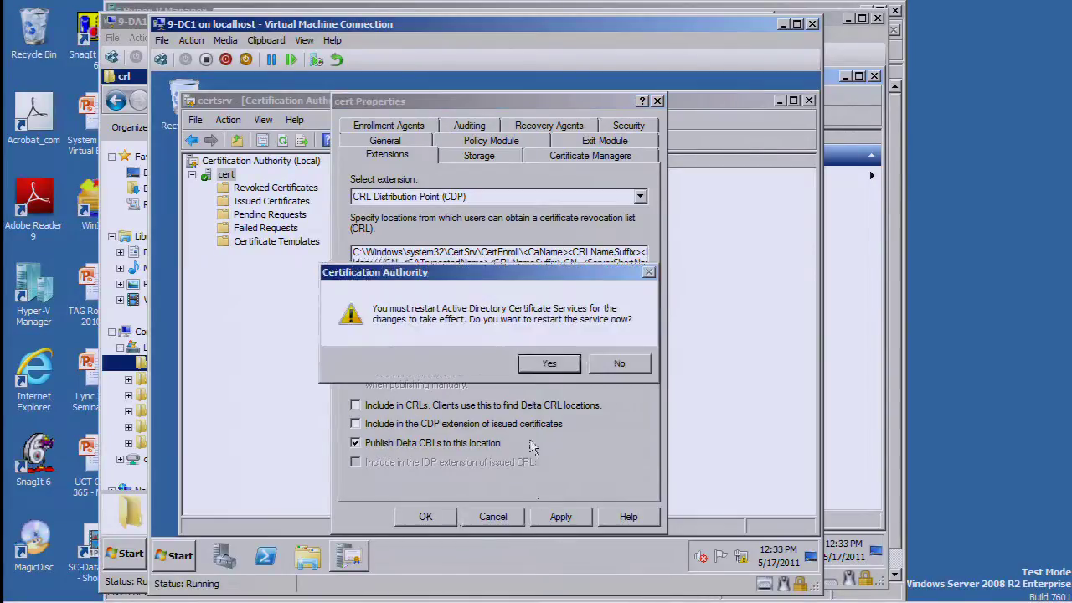
click(548, 364)
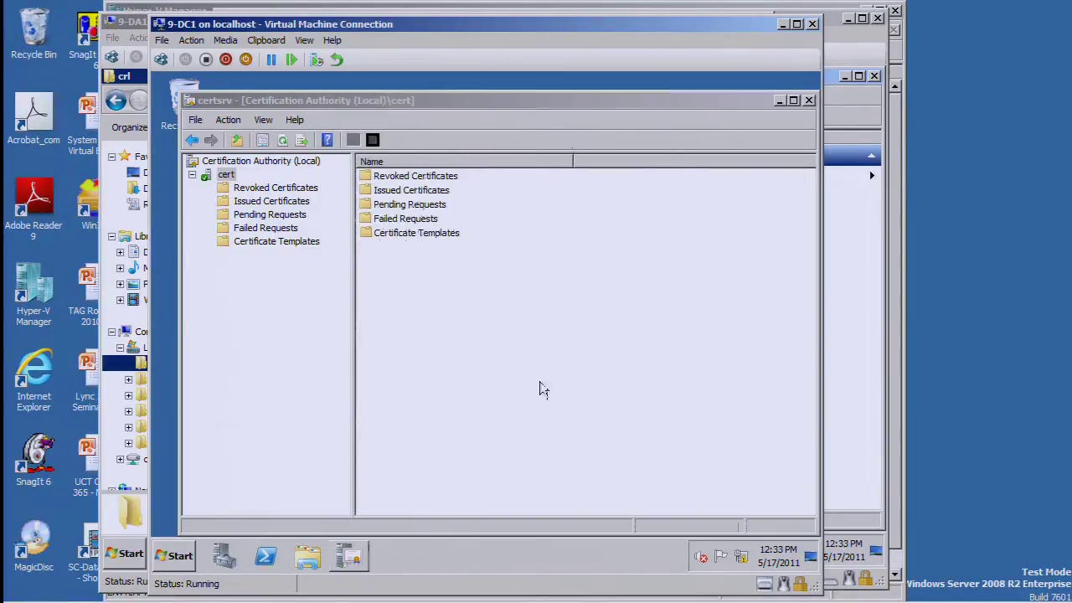
key(alt+Tab)
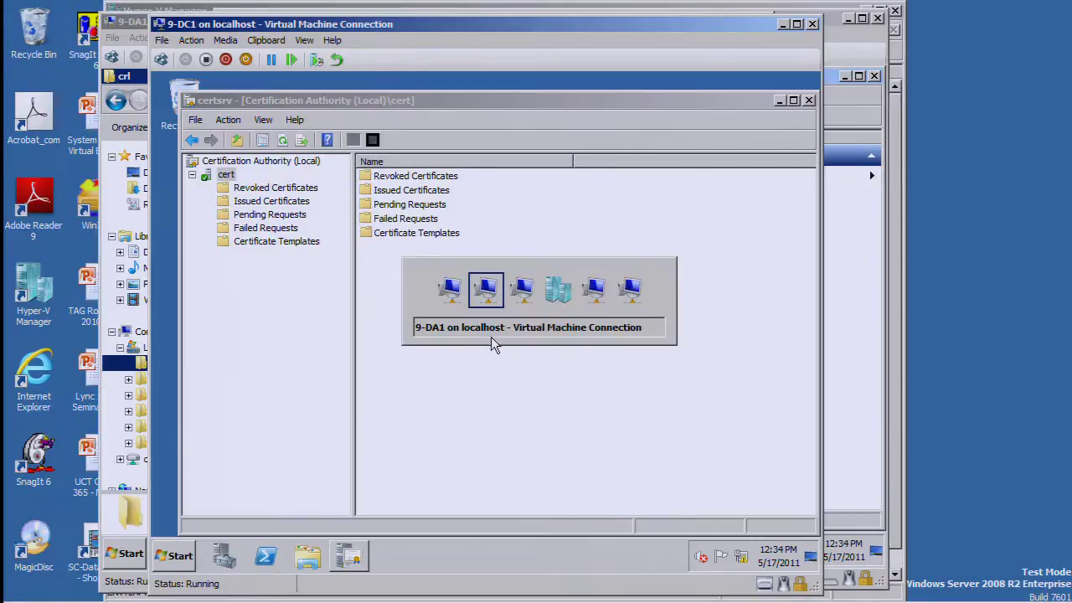
Check DA1's C:\crl folder, which holds no files
click(172, 348)
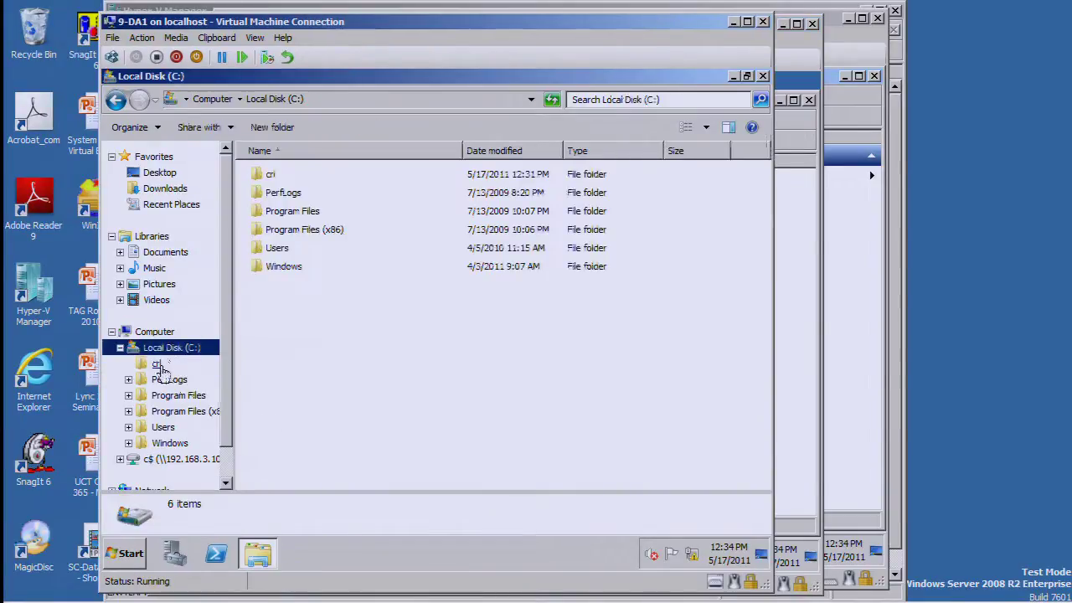
click(167, 364)
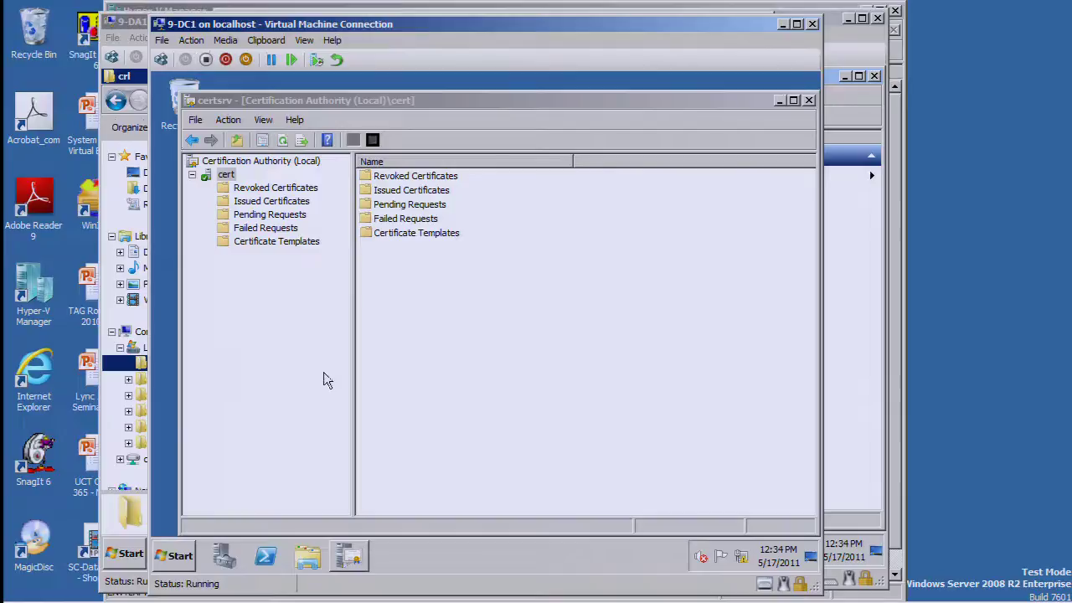
key(alt+Tab)
Publish a new complete CRL from Revoked Certificates; it fails with 'The directory name is invalid'
click(283, 189)
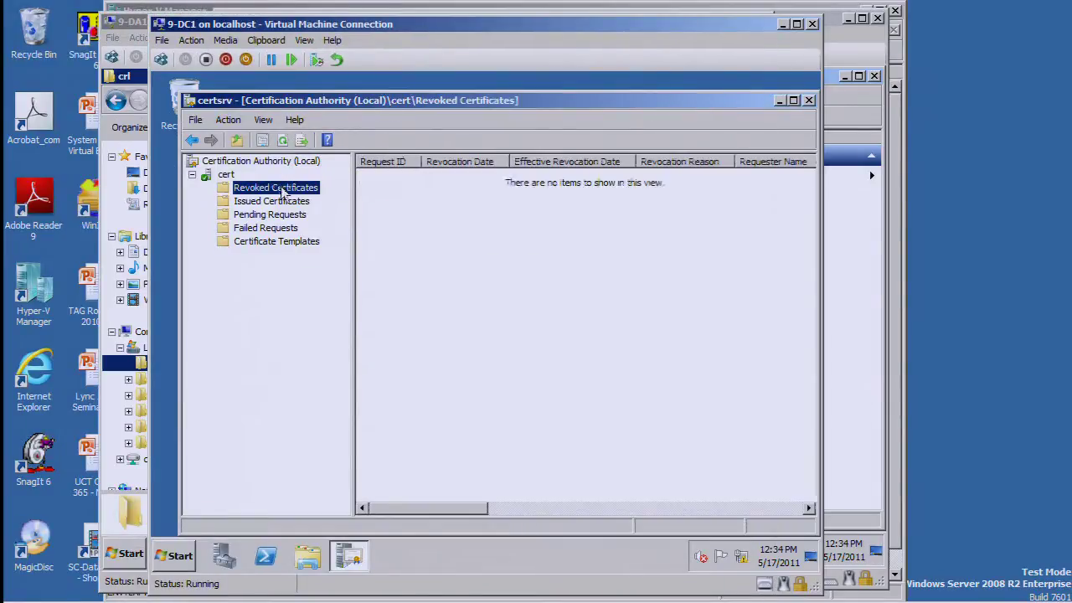
right_click(284, 191)
mouse_move(323, 195)
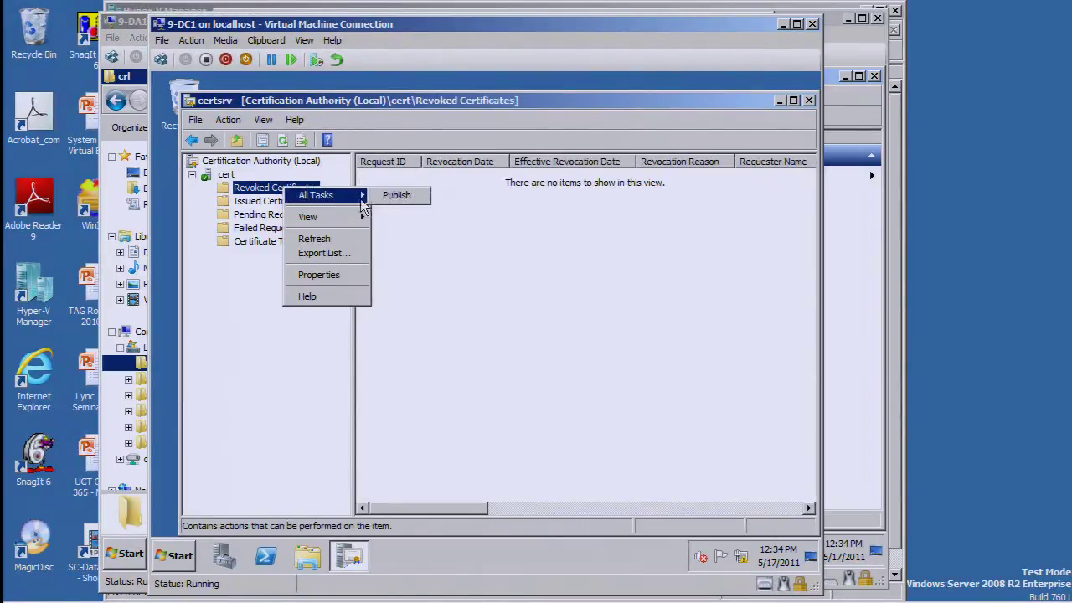
click(388, 197)
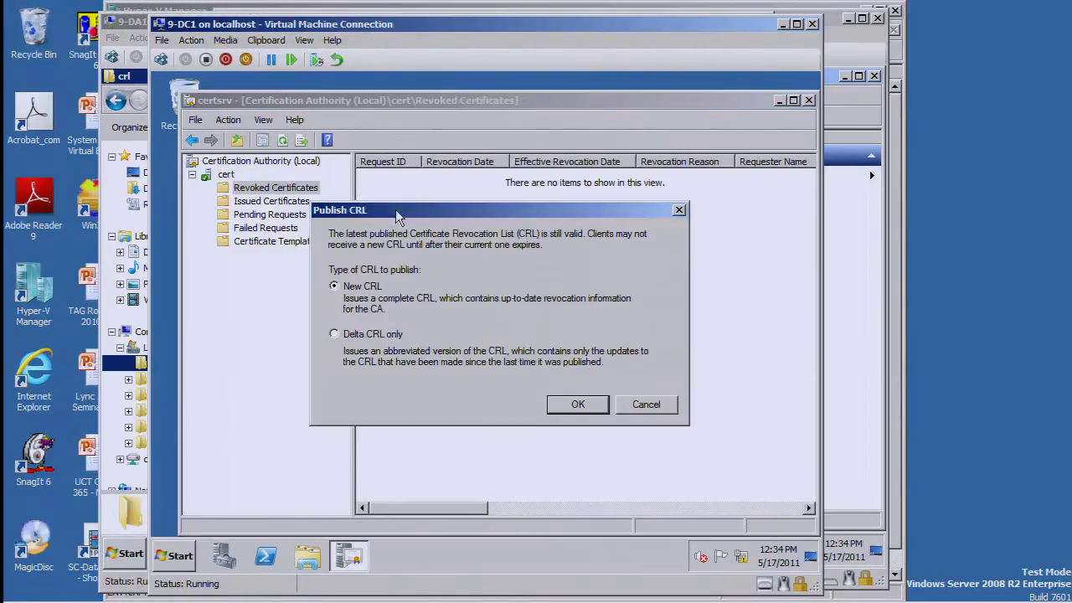
click(560, 405)
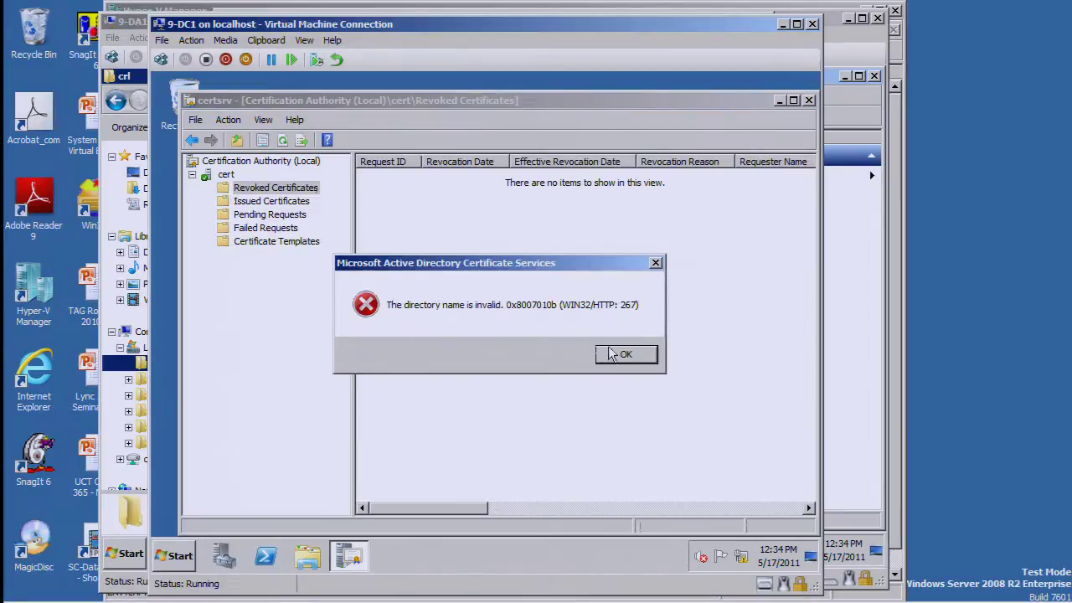
click(624, 356)
click(178, 555)
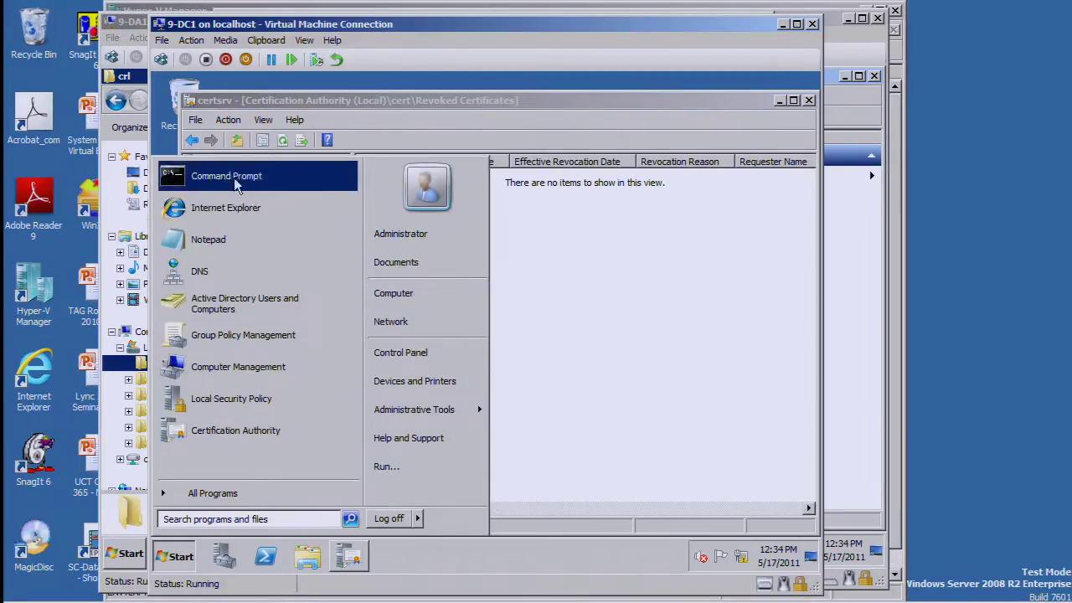
click(453, 366)
key(alt+Tab)
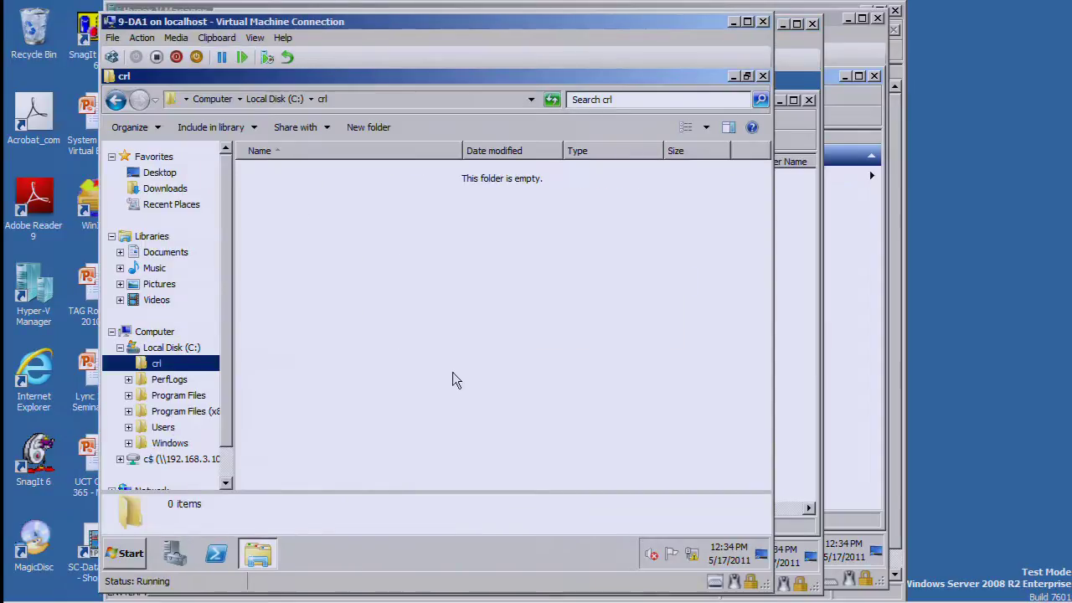
Share DA1's crl folder as \\DA1\crl with Everyone at Read/Write
key(alt+Tab)
key(alt+Tab)
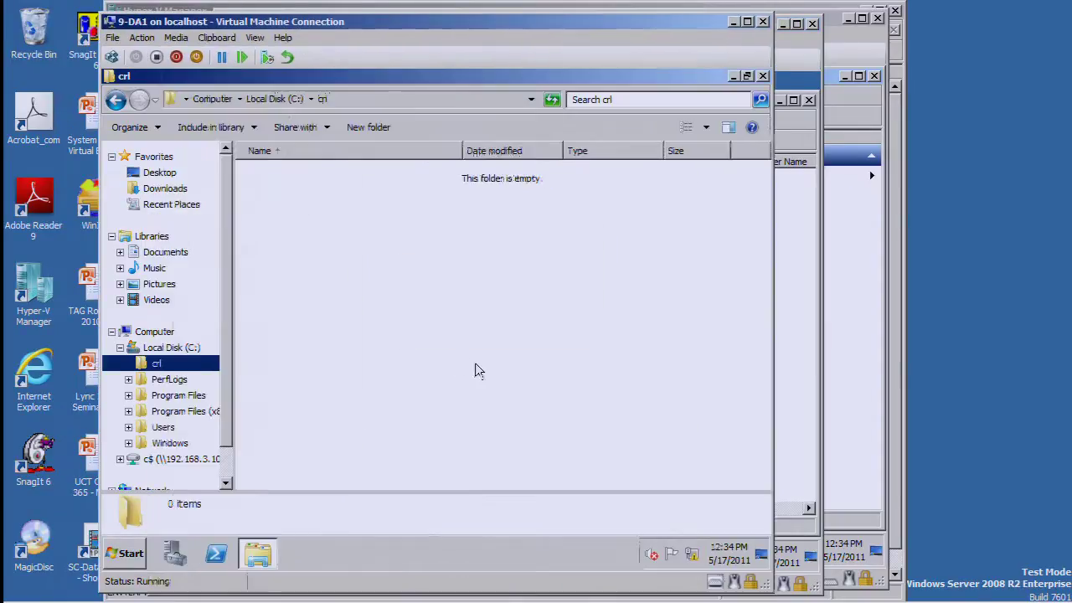
right_click(159, 368)
click(224, 353)
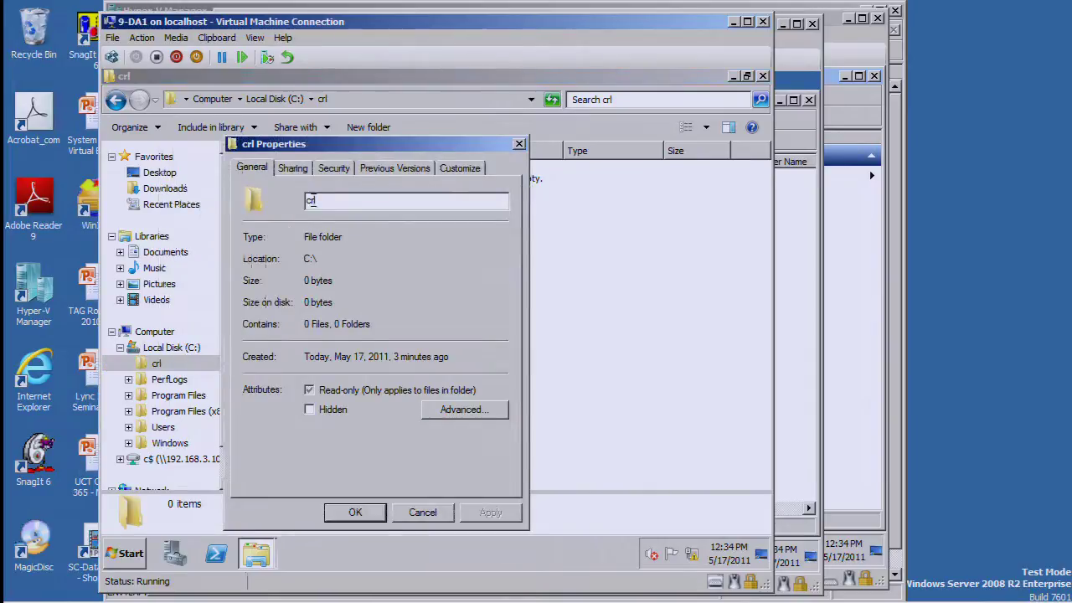
click(292, 168)
click(269, 280)
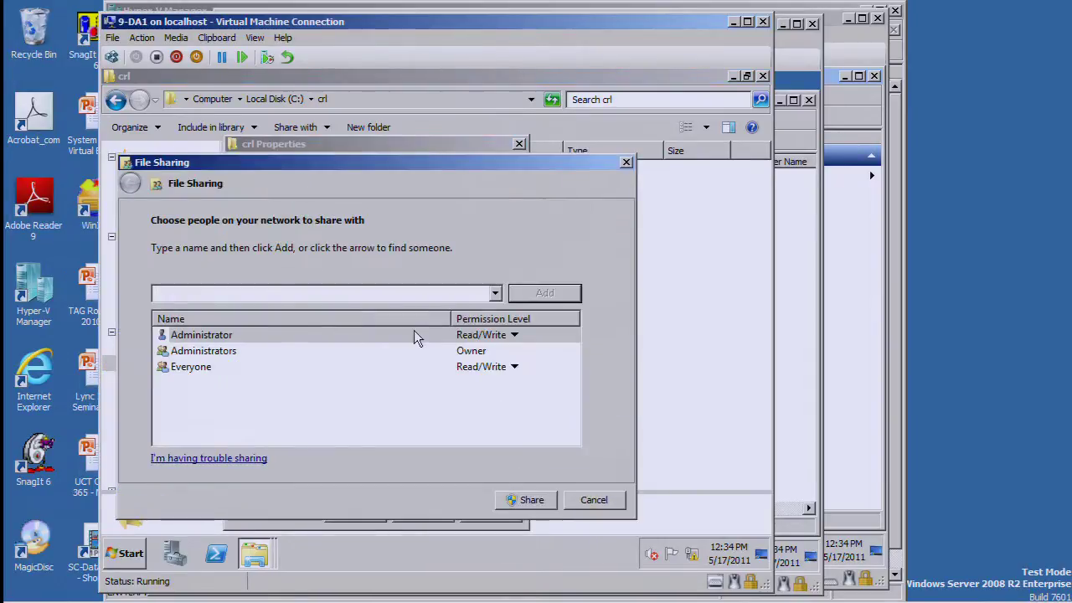
click(512, 367)
click(522, 501)
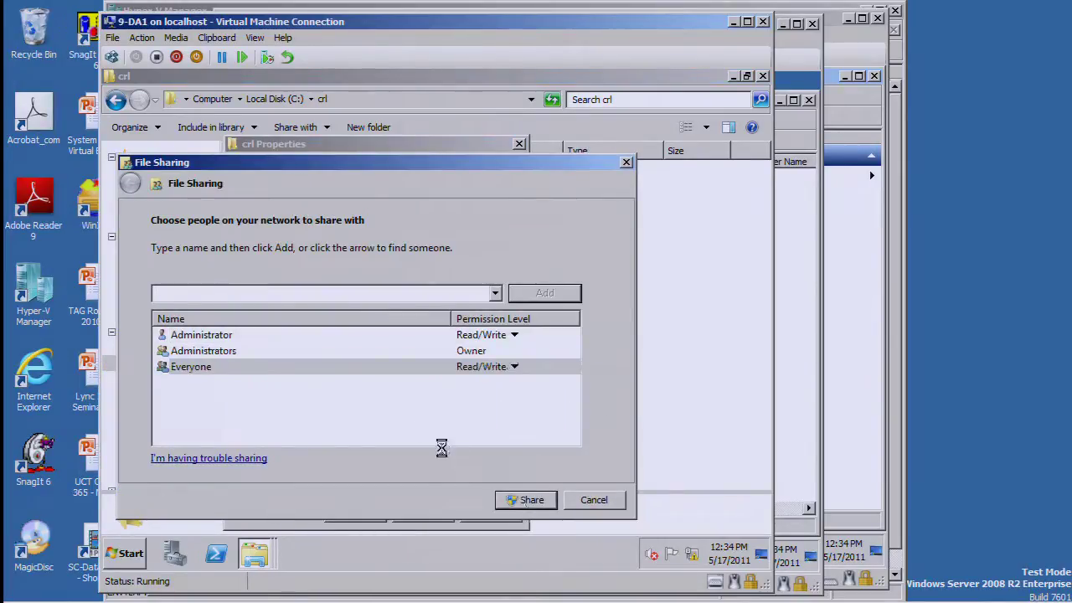
click(600, 498)
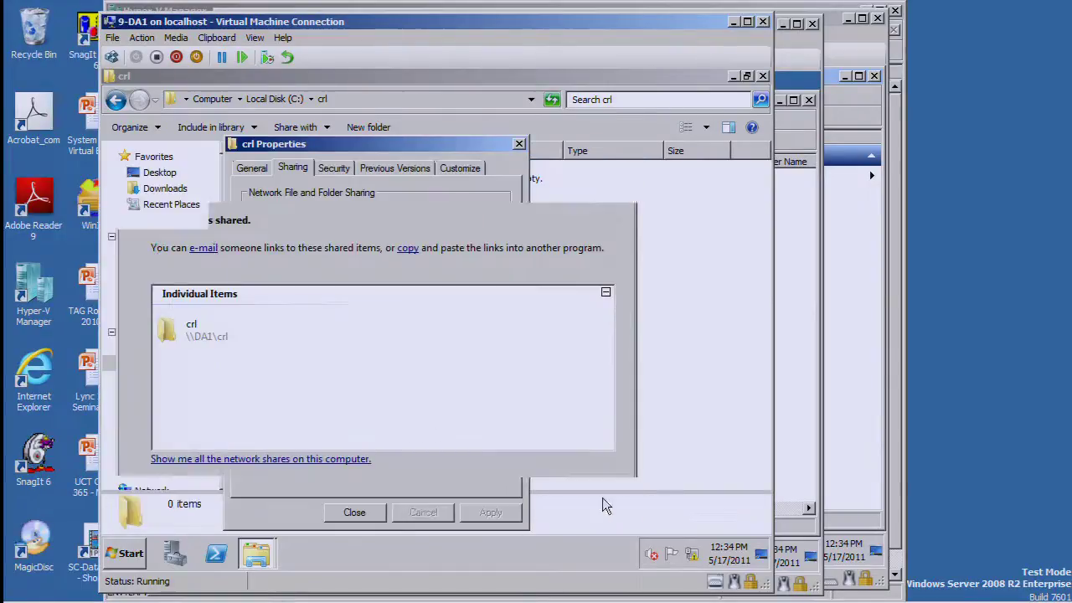
click(355, 512)
Republish the CRL on DC1 from Revoked Certificates; the directory-name error appears again
key(alt+Tab)
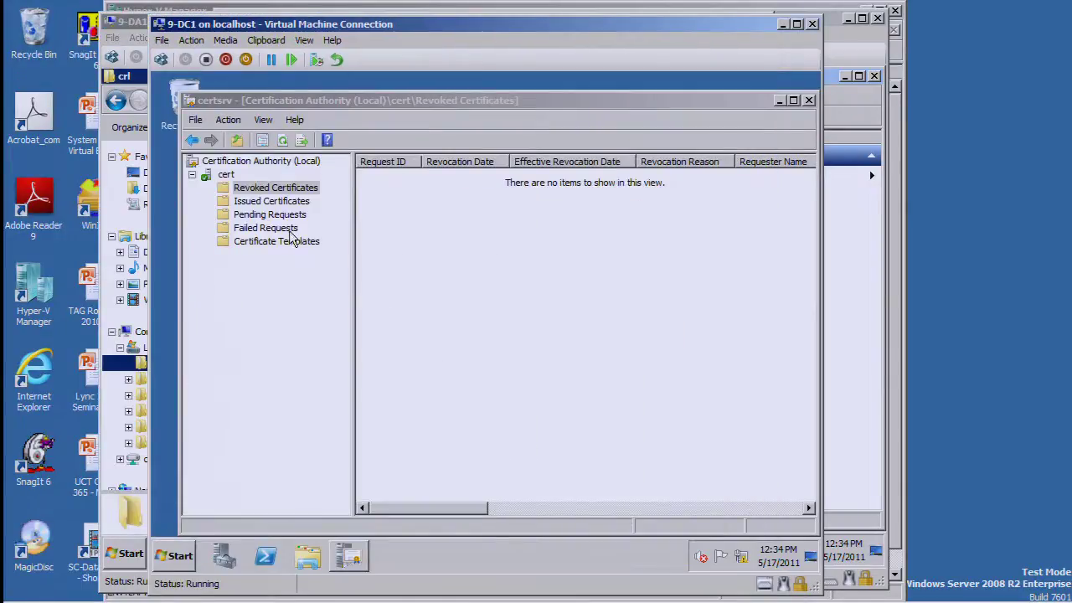
click(264, 188)
right_click(263, 188)
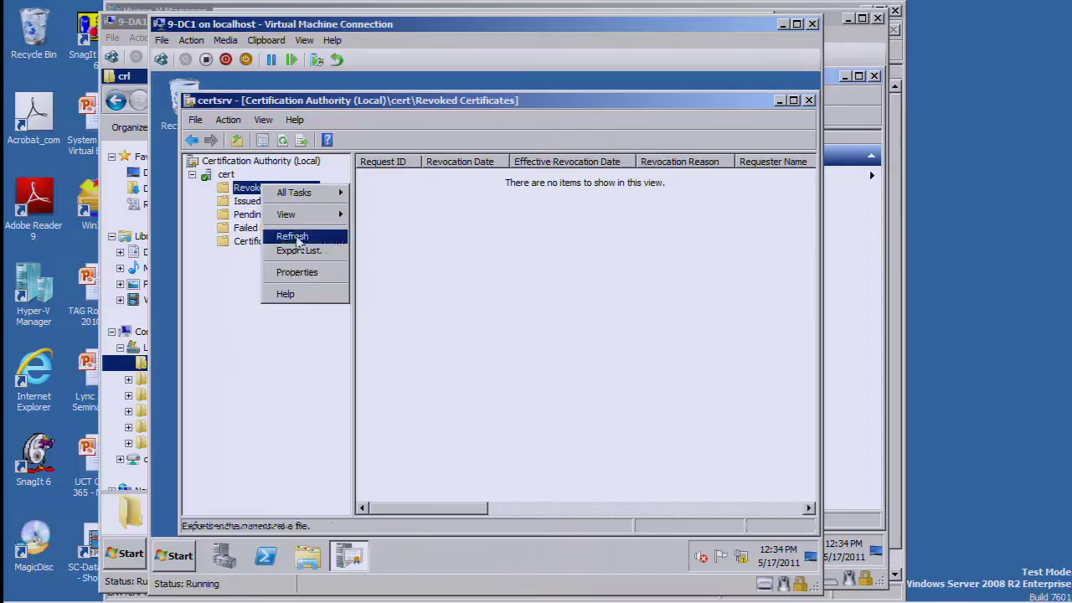
mouse_move(327, 192)
click(384, 192)
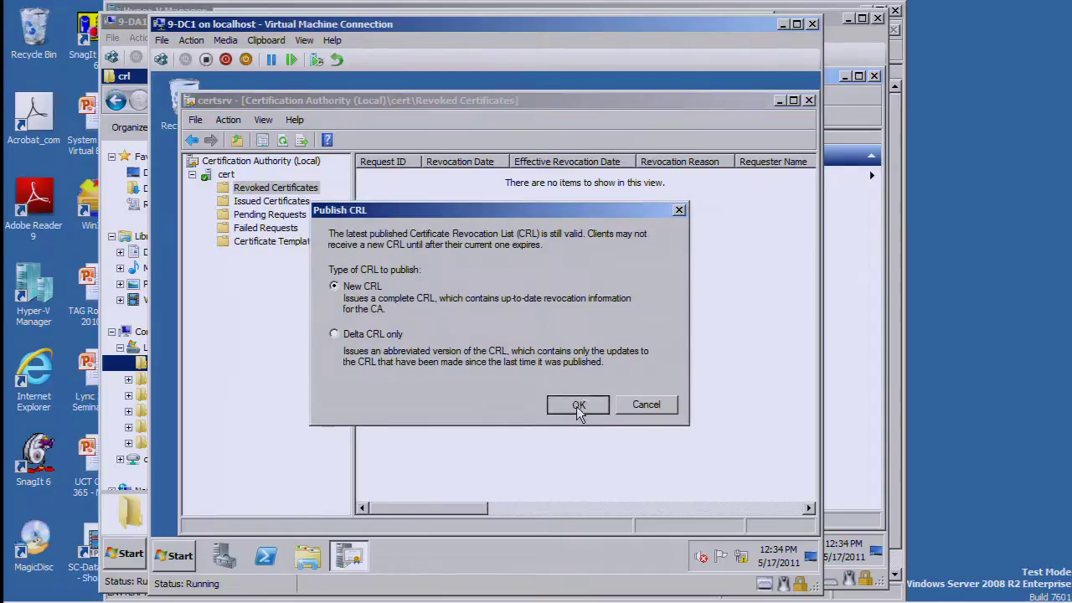
click(578, 405)
click(625, 355)
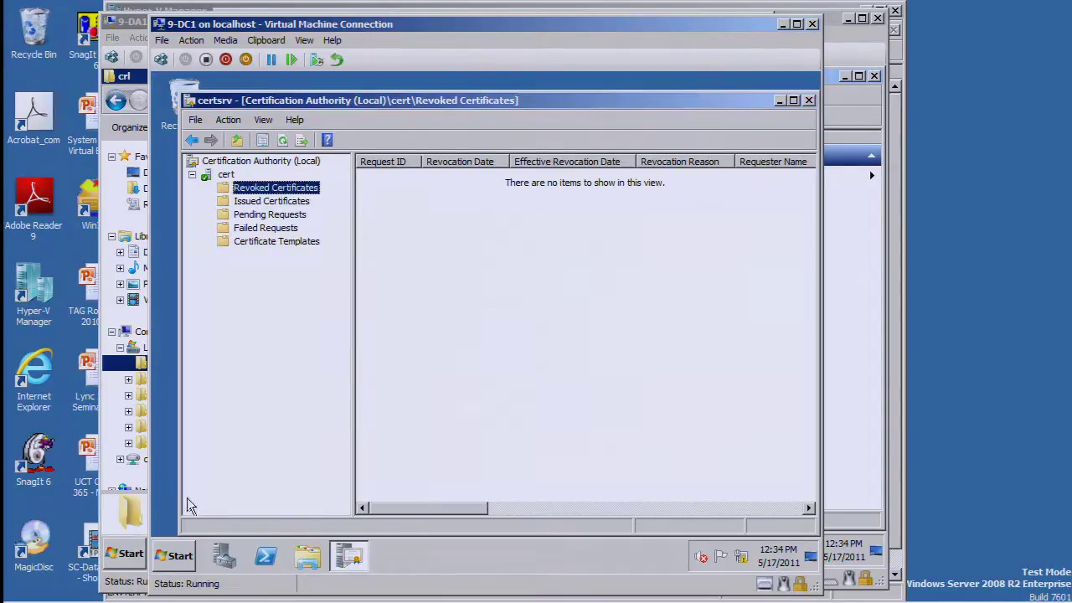
click(179, 556)
Run dir \\da1\crl in an administrator Command Prompt on DC1 to test the share
click(230, 177)
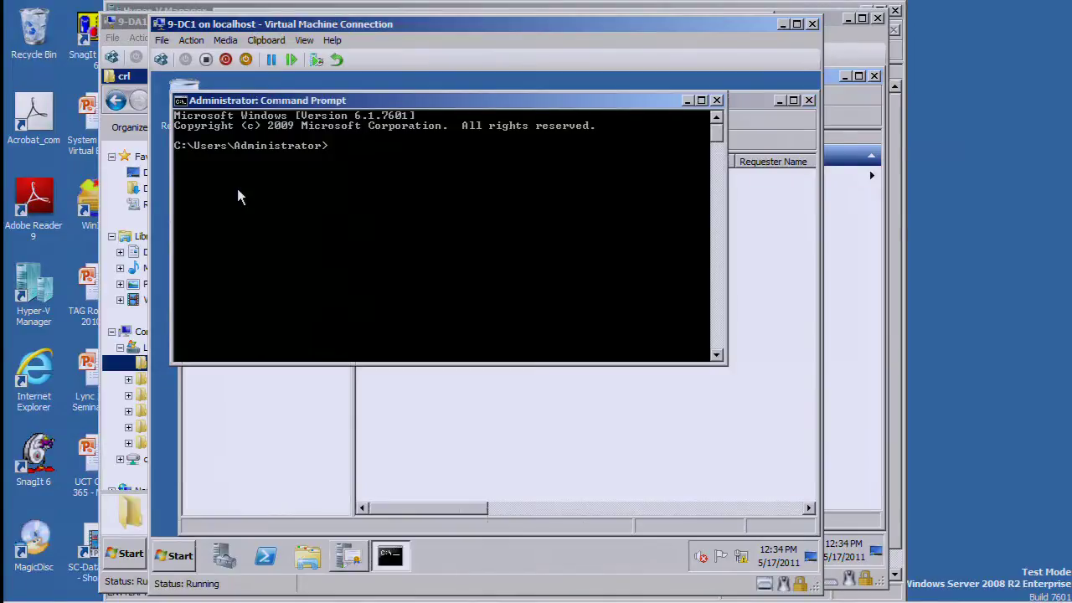
text(dir \\da1\c$)
text(l)
key(Return)
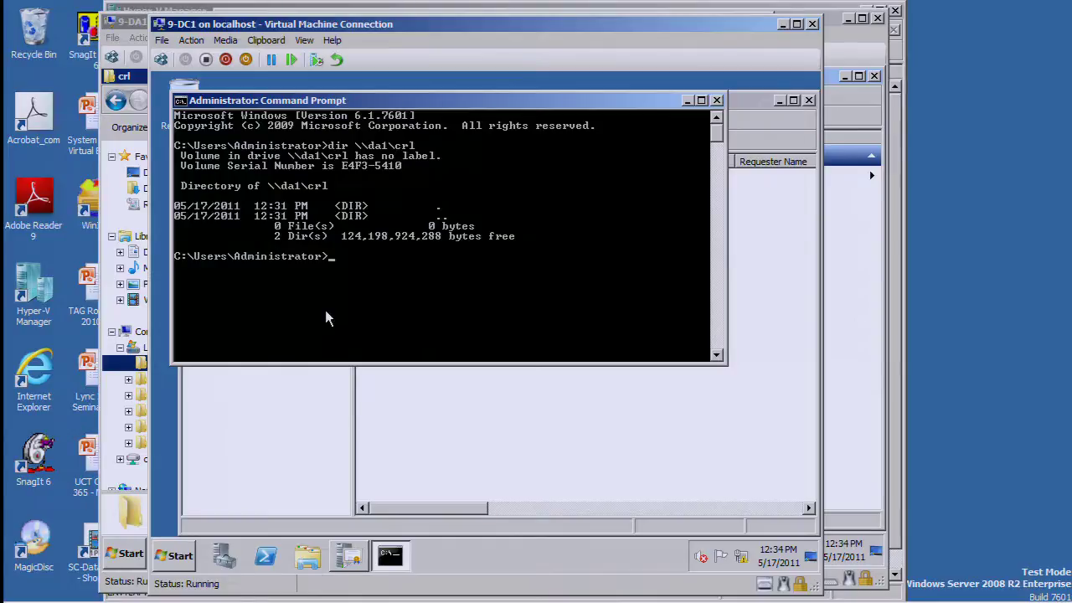
Review the security permissions of DA1's crl folder
key(alt+Tab)
right_click(155, 368)
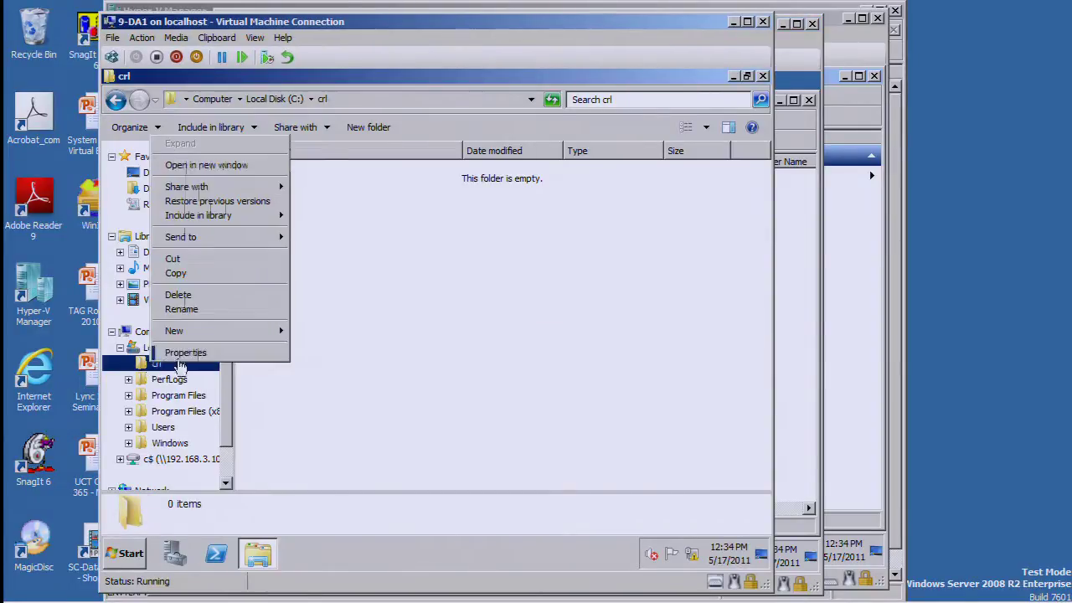
click(210, 351)
click(323, 168)
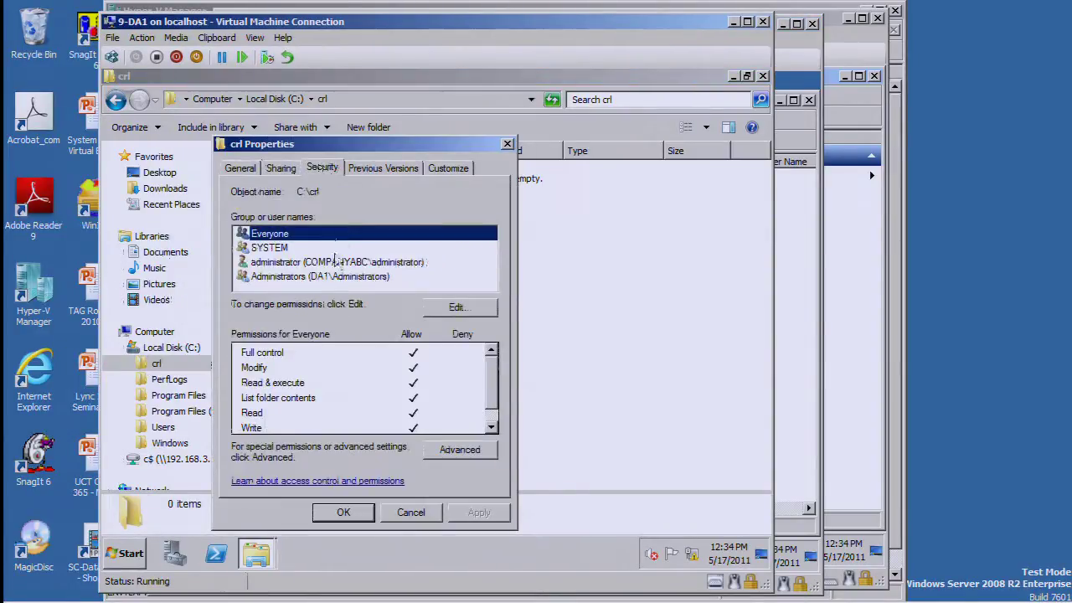
click(345, 512)
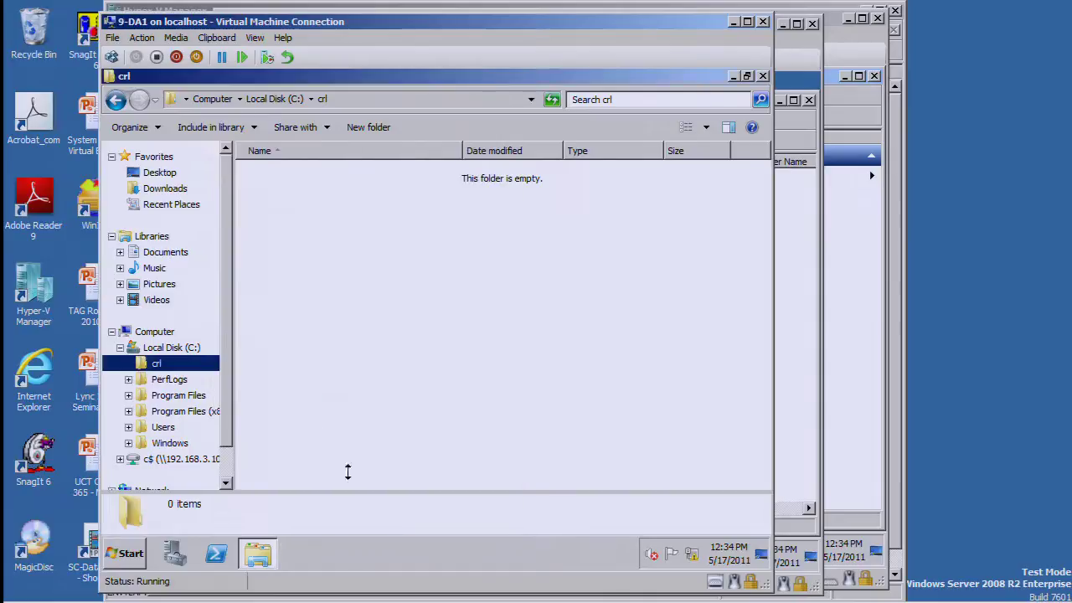
Share the crl folder with specific people, keeping Everyone at Read/Write
right_click(166, 365)
mouse_move(249, 186)
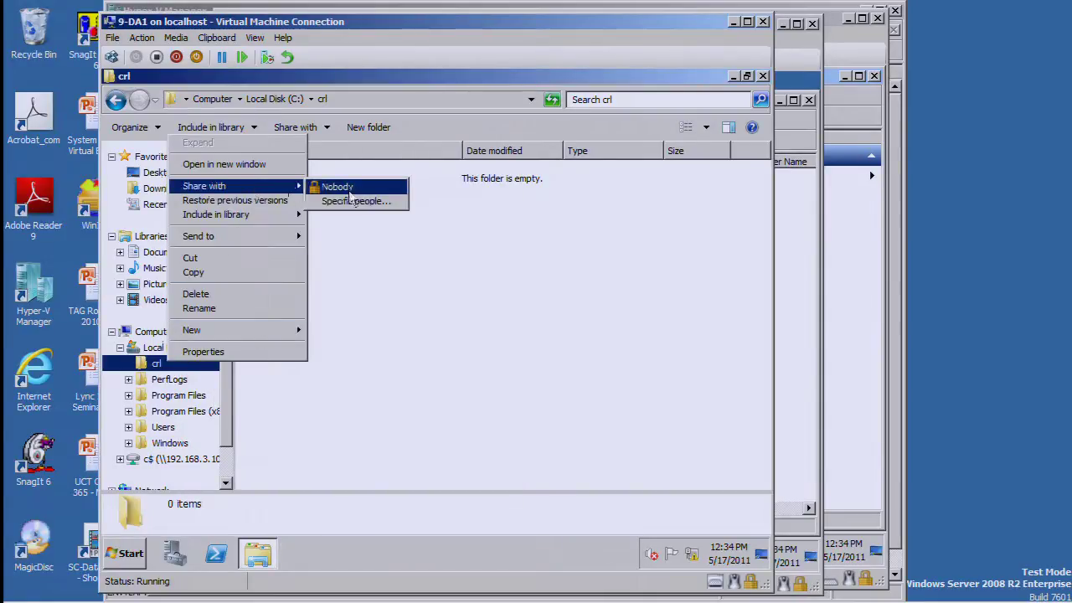
click(344, 200)
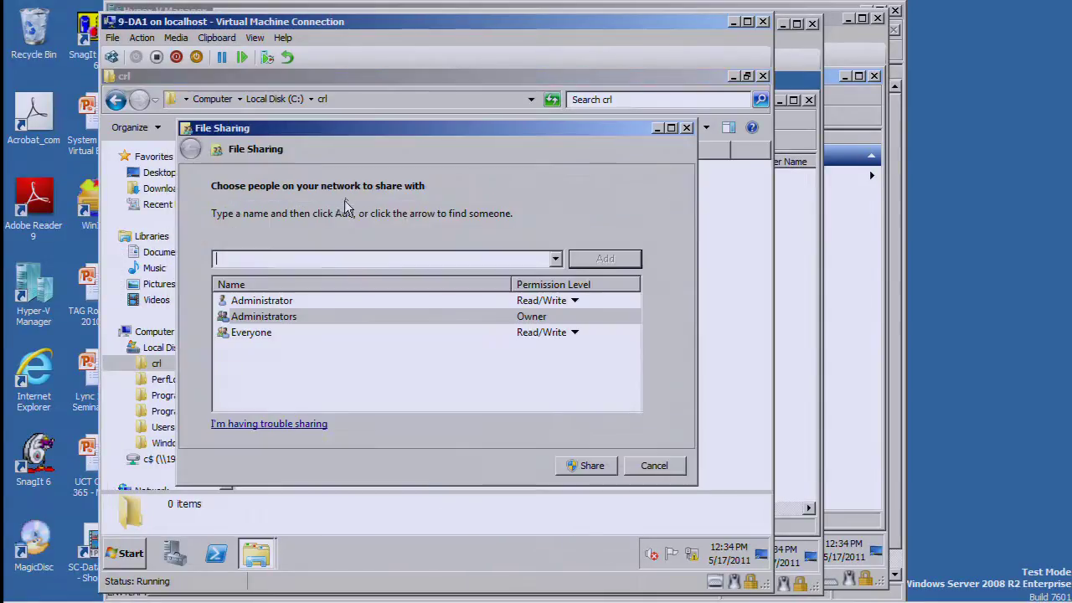
click(297, 332)
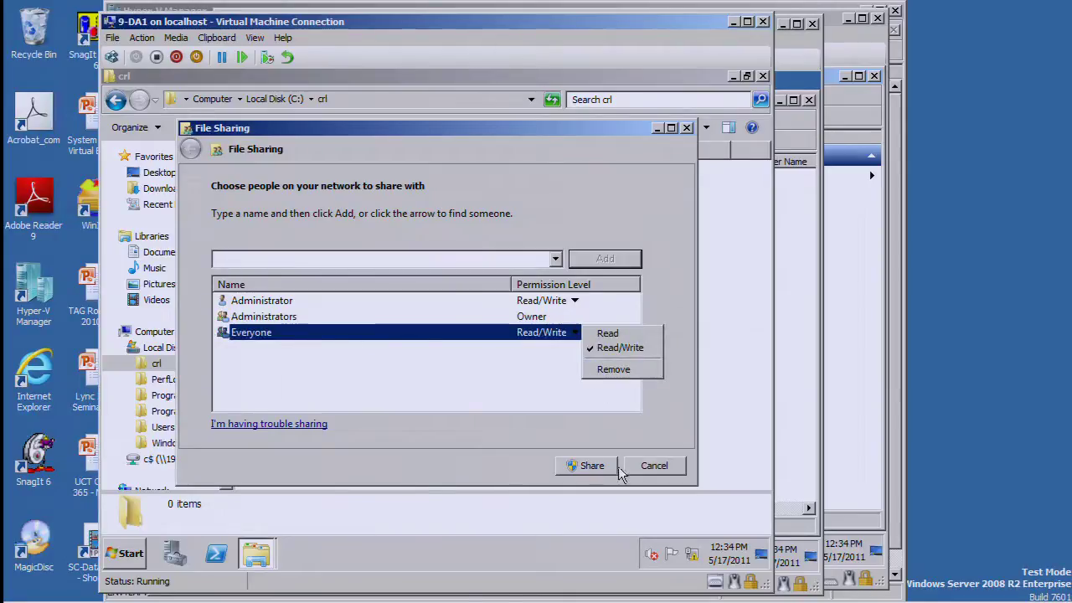
click(591, 466)
click(644, 466)
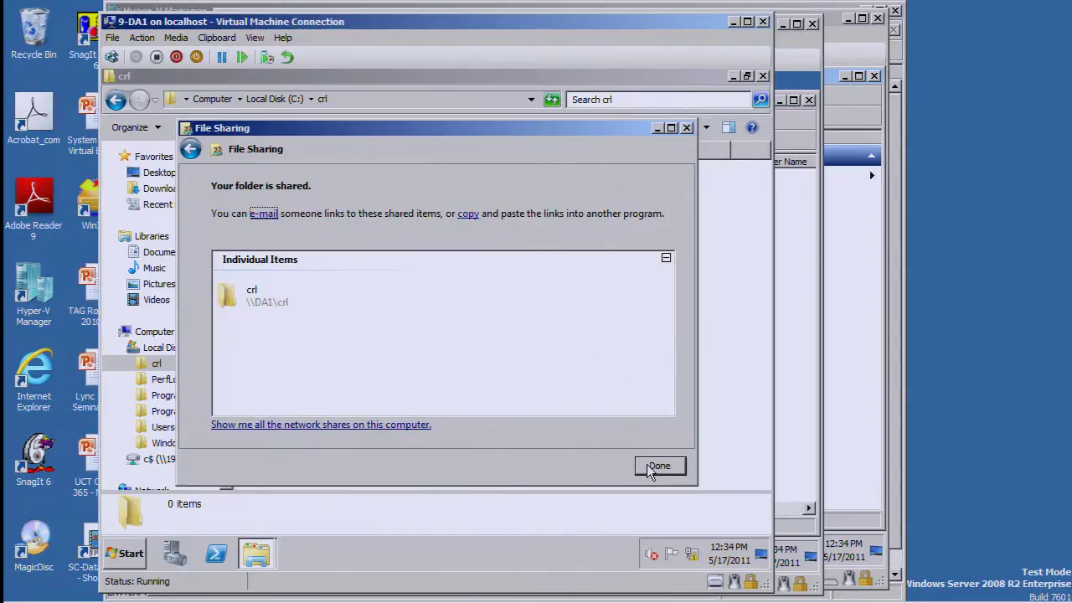
key(alt+Tab)
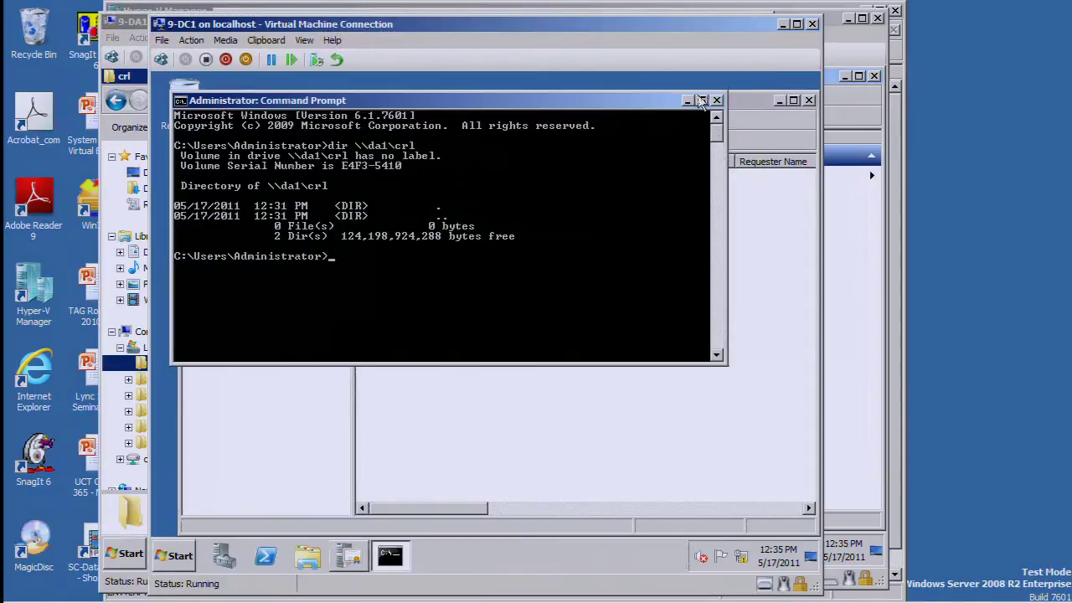
Remove the existing file://\\da1\crl location from the cert CA's CRL distribution points
click(717, 100)
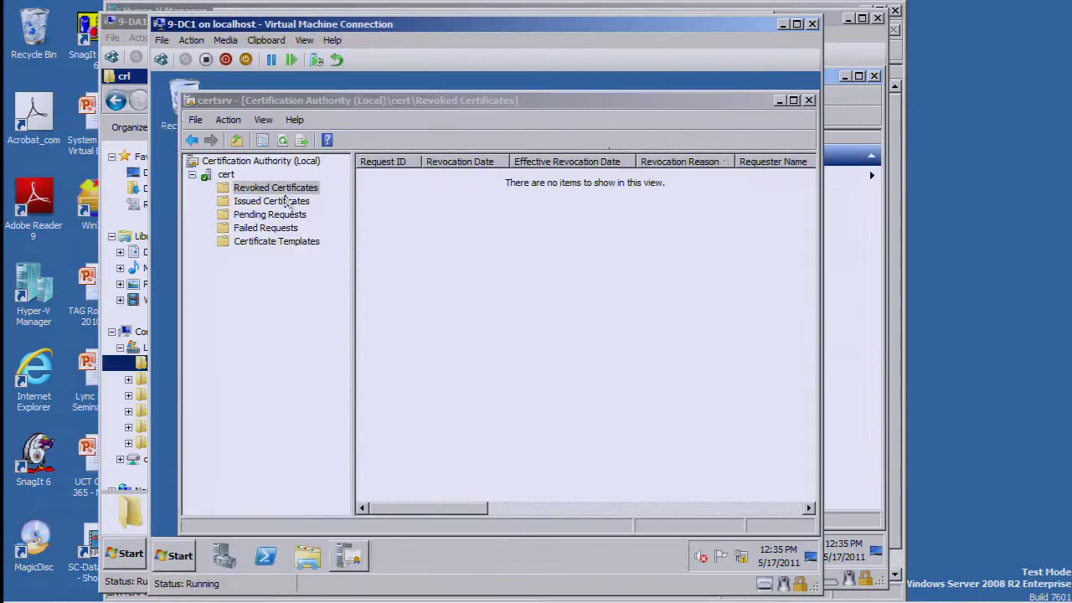
right_click(226, 174)
click(257, 265)
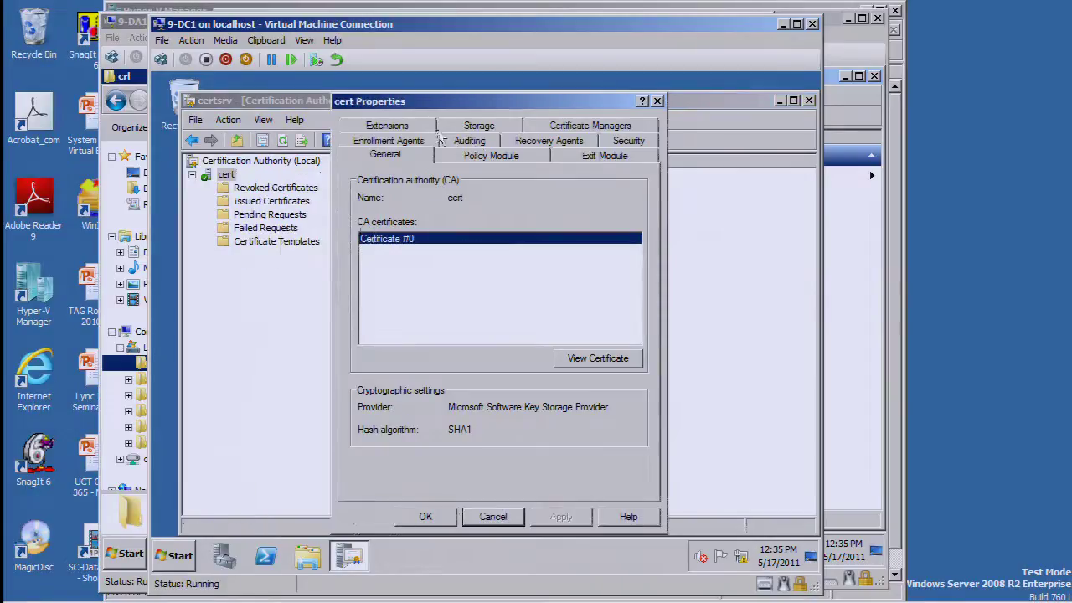
click(401, 126)
click(409, 295)
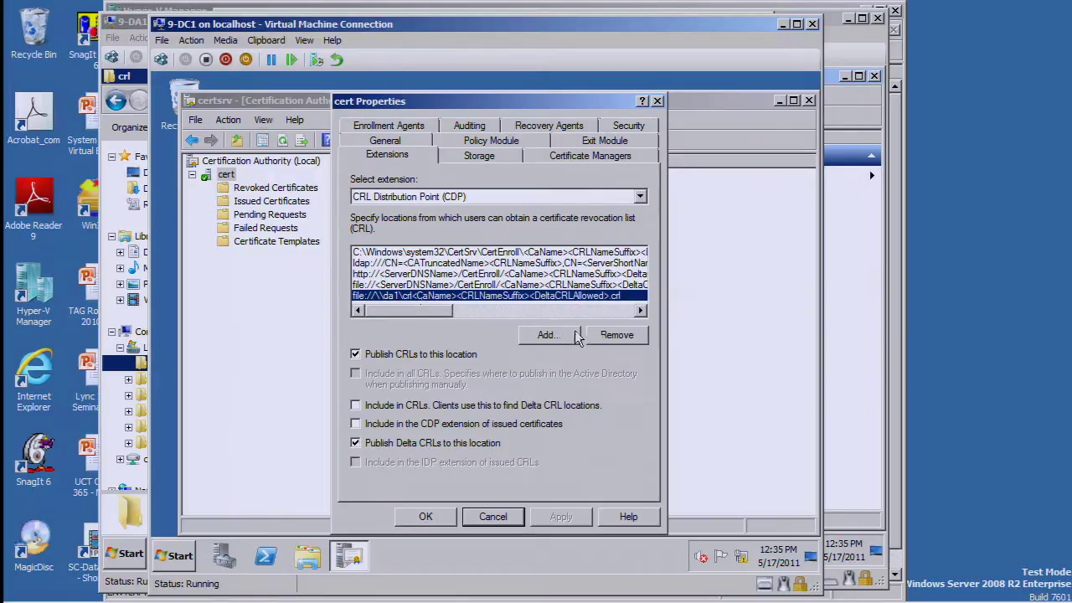
click(617, 335)
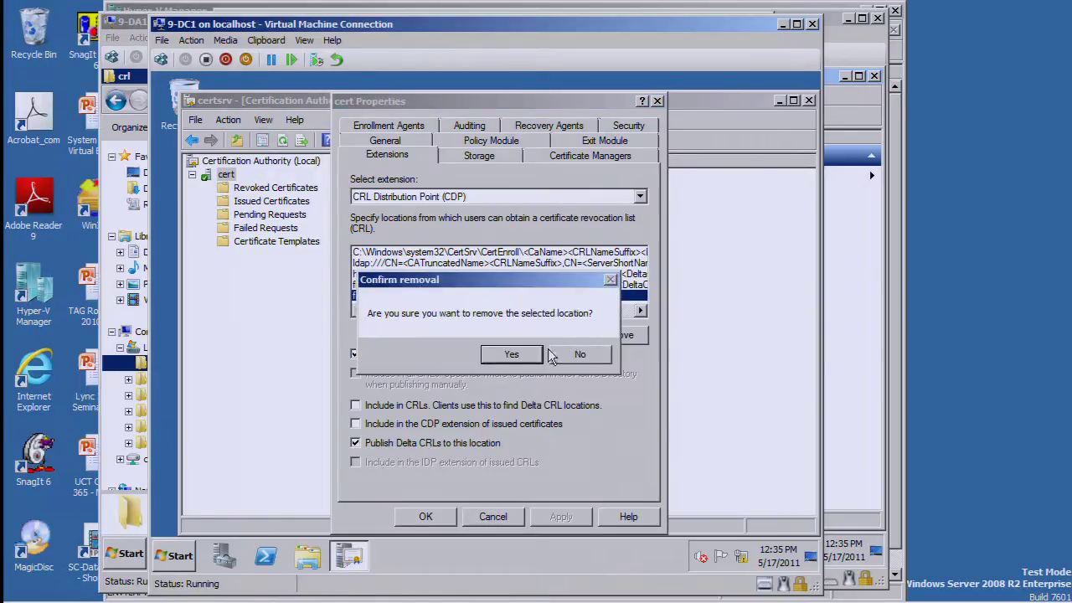
click(525, 355)
Add the location file://\\da1\crl\<CaName><CRLNameSuffix><DeltaCRLAllowed>.crl
click(546, 335)
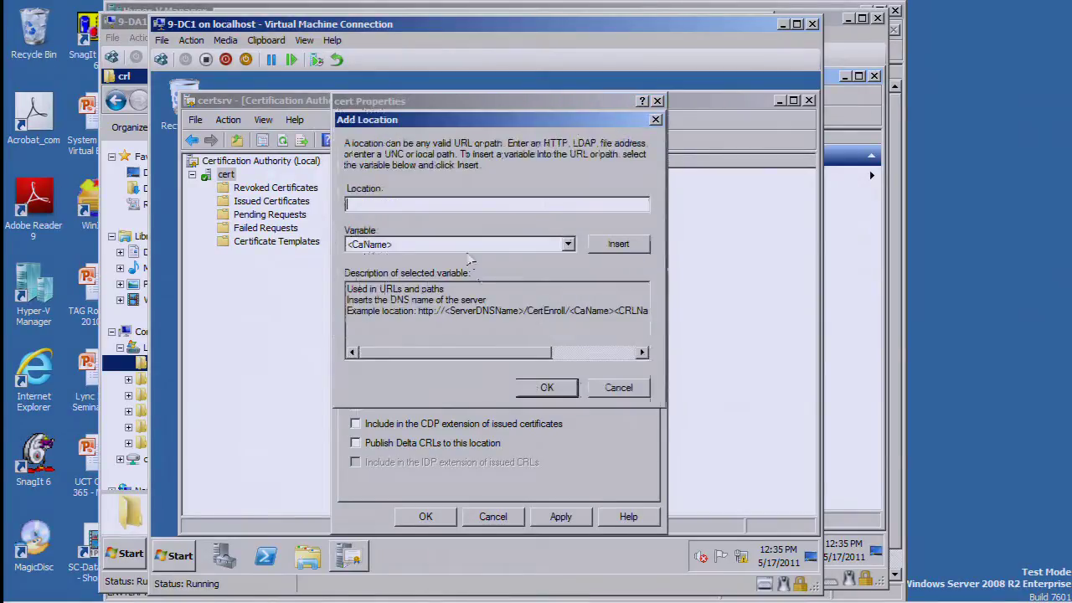
text(file:)
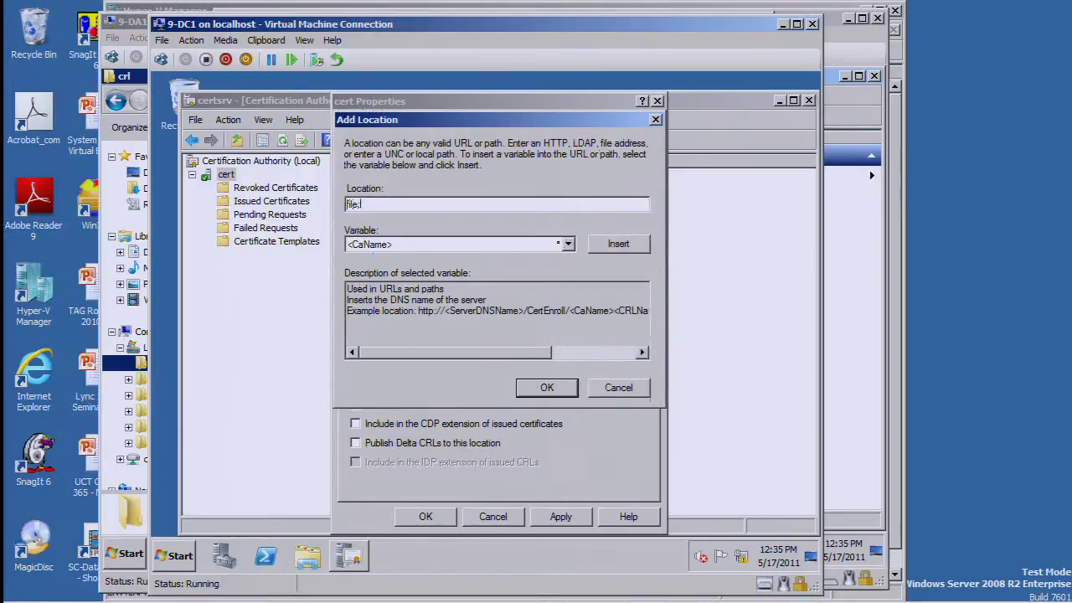
text(//\\da1\crl\)
click(620, 244)
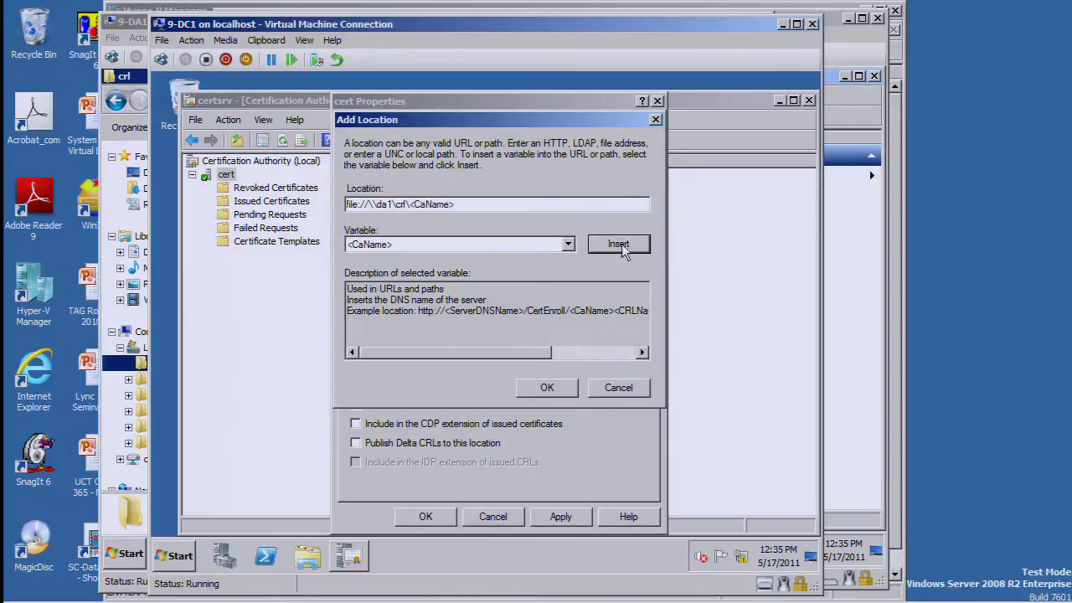
click(567, 244)
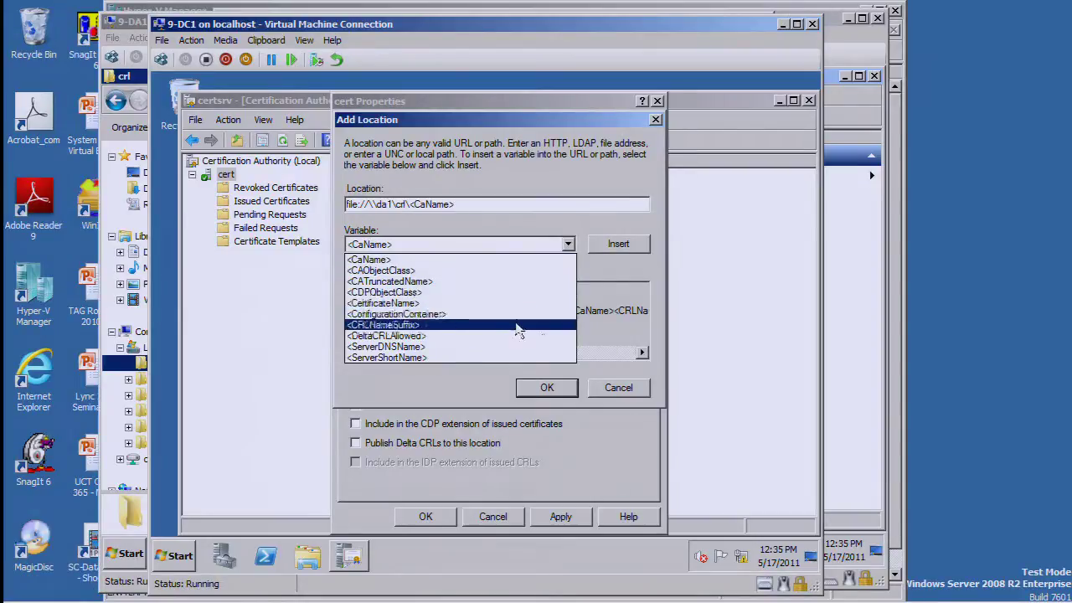
click(517, 325)
click(618, 243)
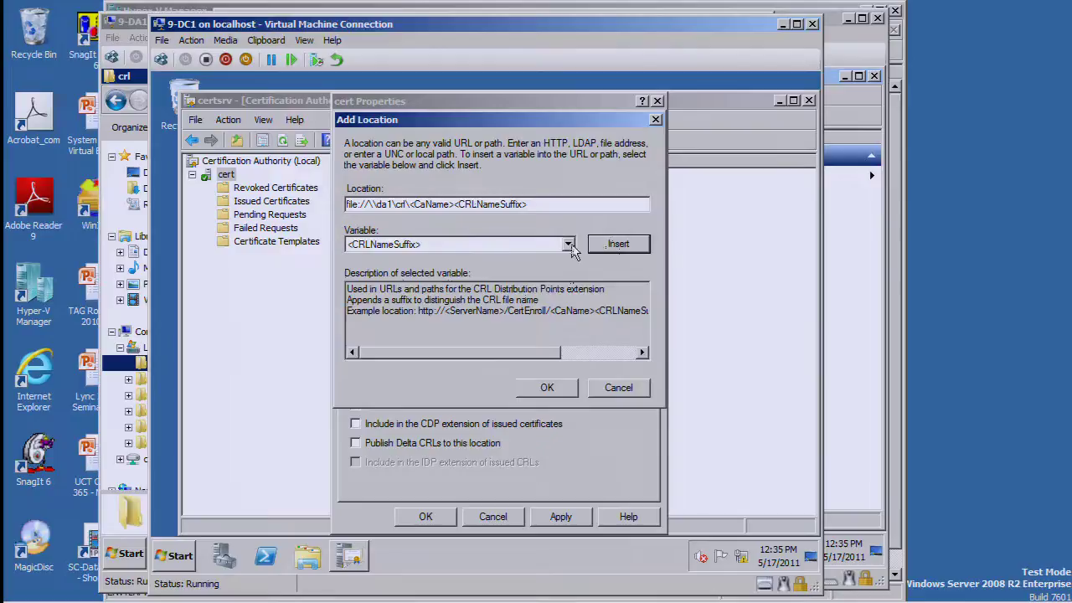
click(567, 244)
click(514, 335)
click(620, 245)
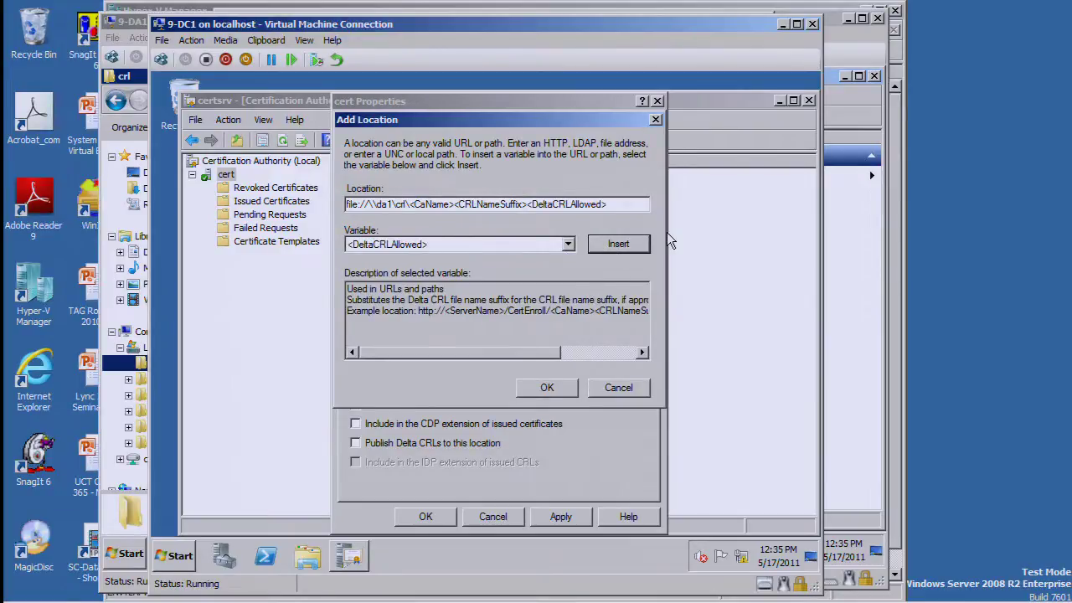
click(643, 205)
text(.cr)
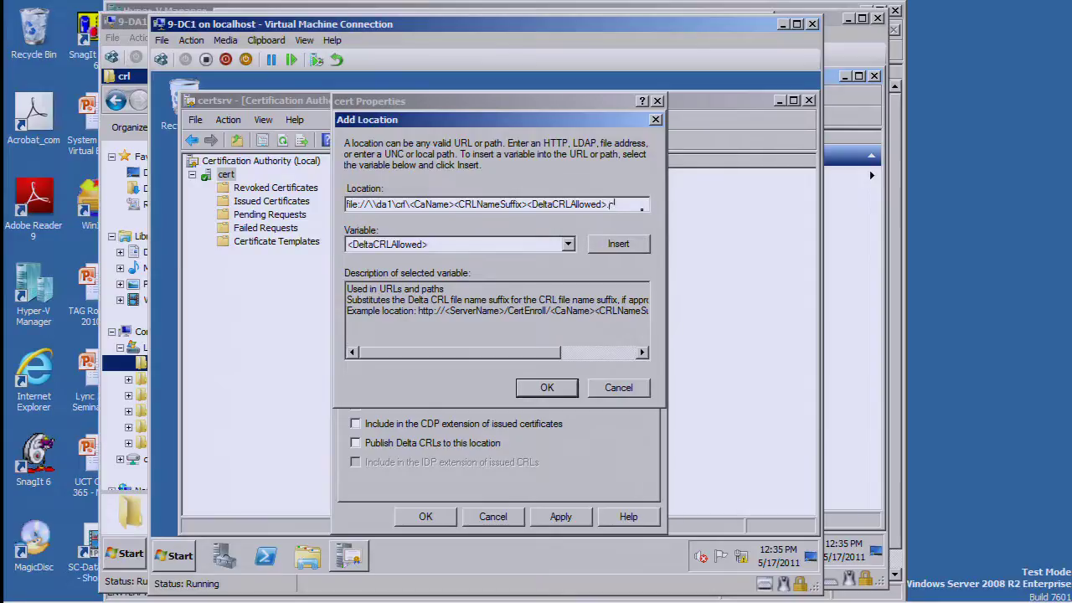
text(r)
click(549, 389)
Publish CRLs and delta CRLs to the new location, apply, and restart Certificate Services
click(366, 358)
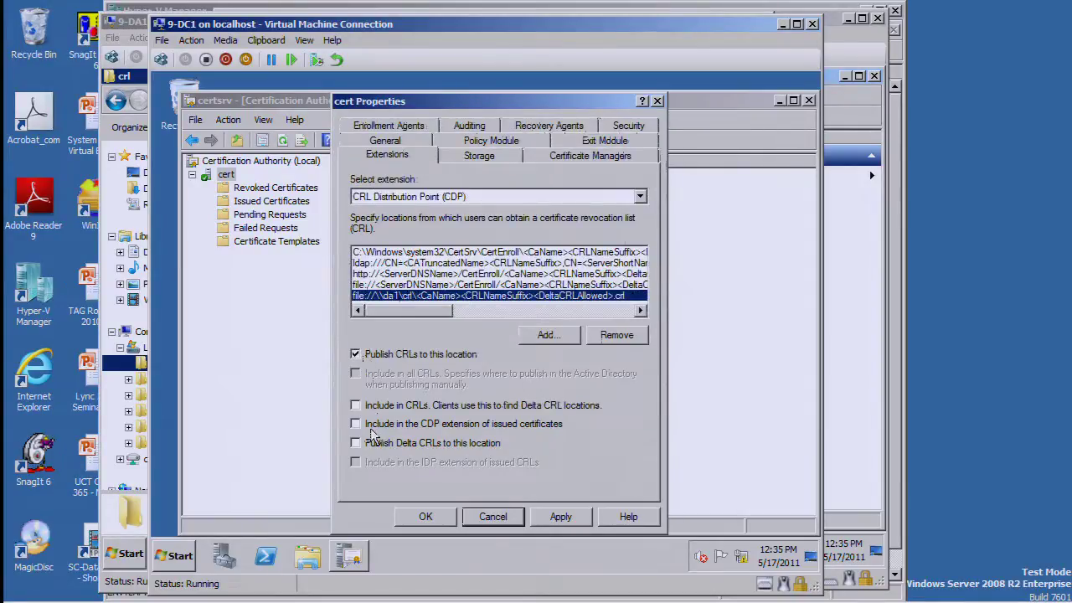
click(369, 443)
click(426, 516)
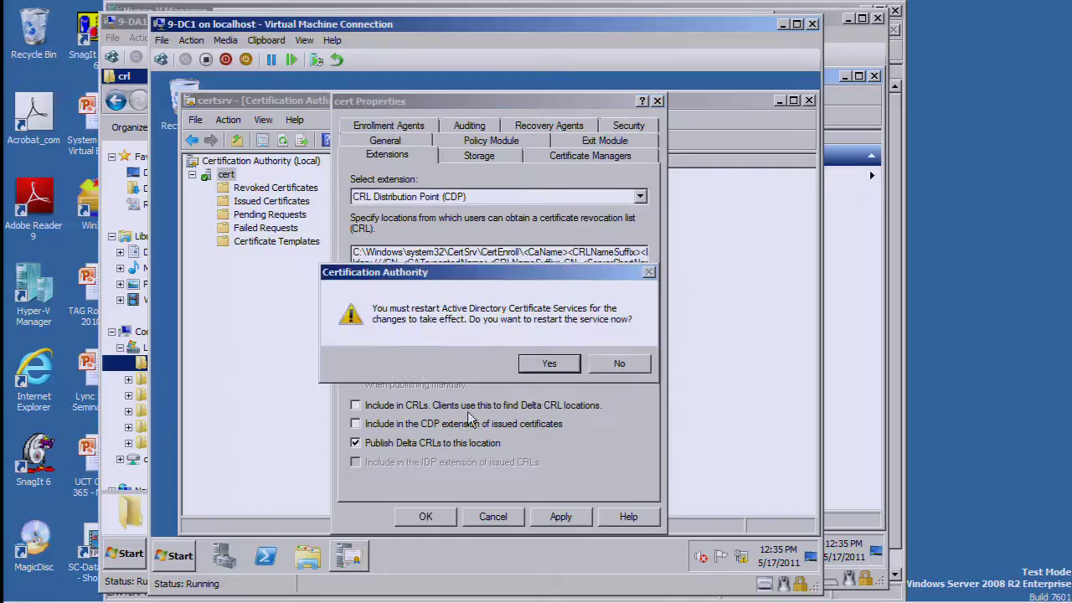
click(549, 363)
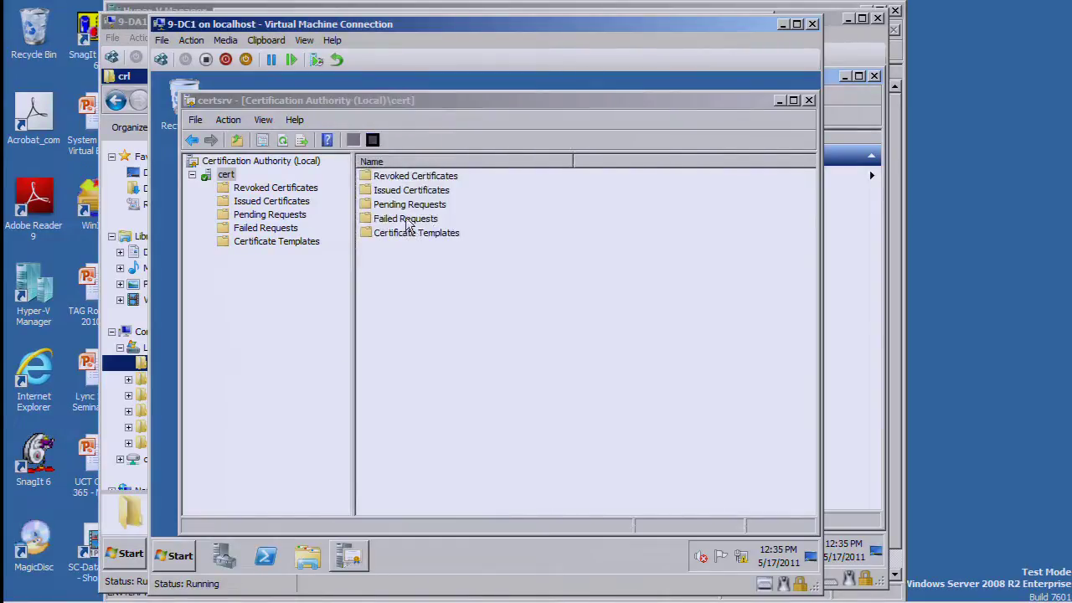
Publish a new complete CRL from Revoked Certificates, this time without error
right_click(303, 190)
mouse_move(328, 198)
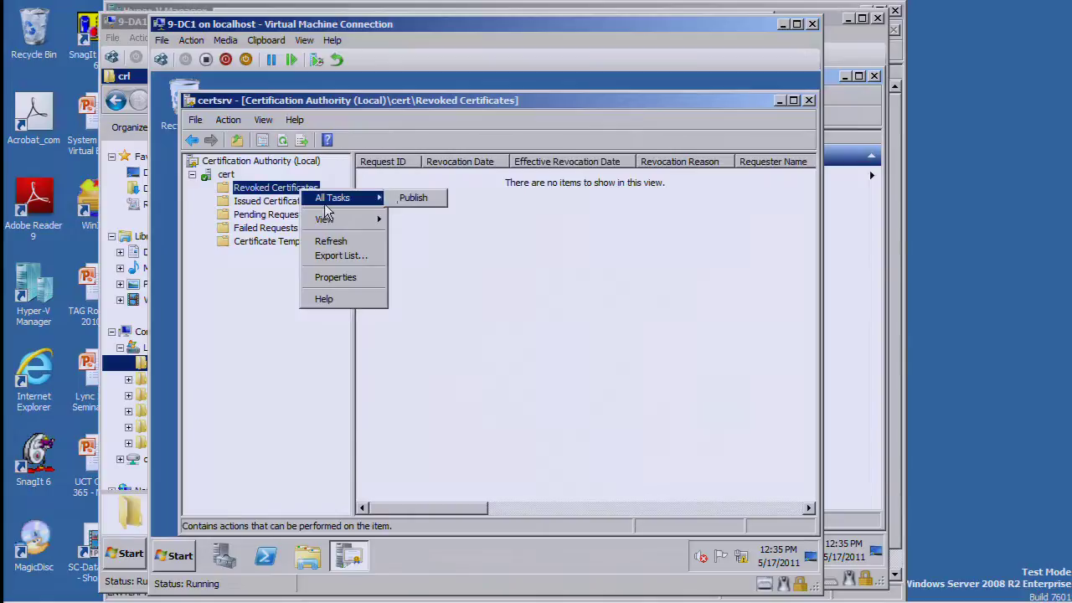
click(411, 199)
click(578, 405)
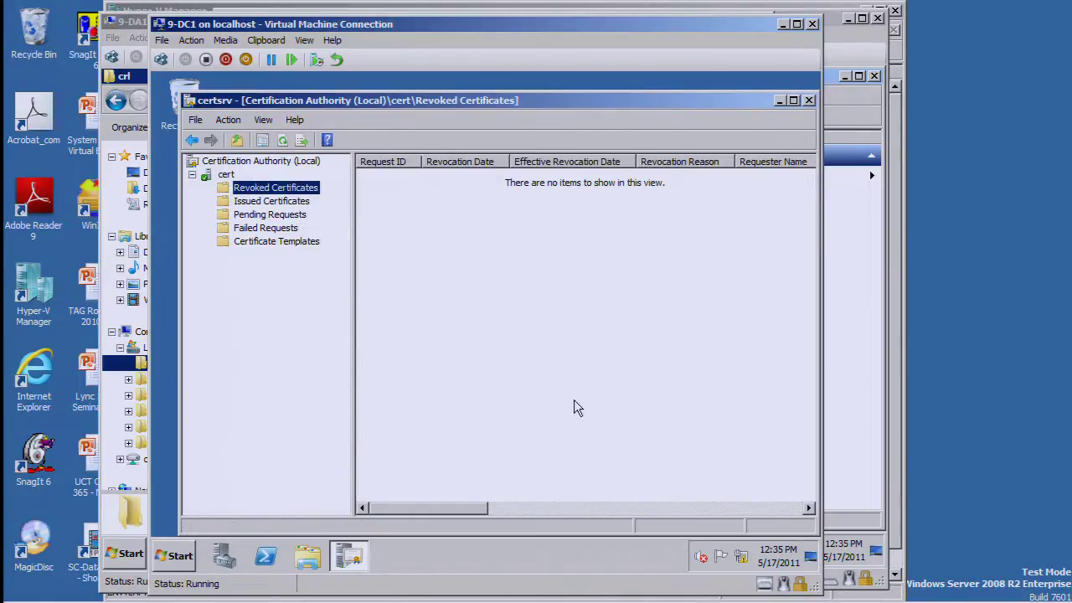
key(alt+Tab)
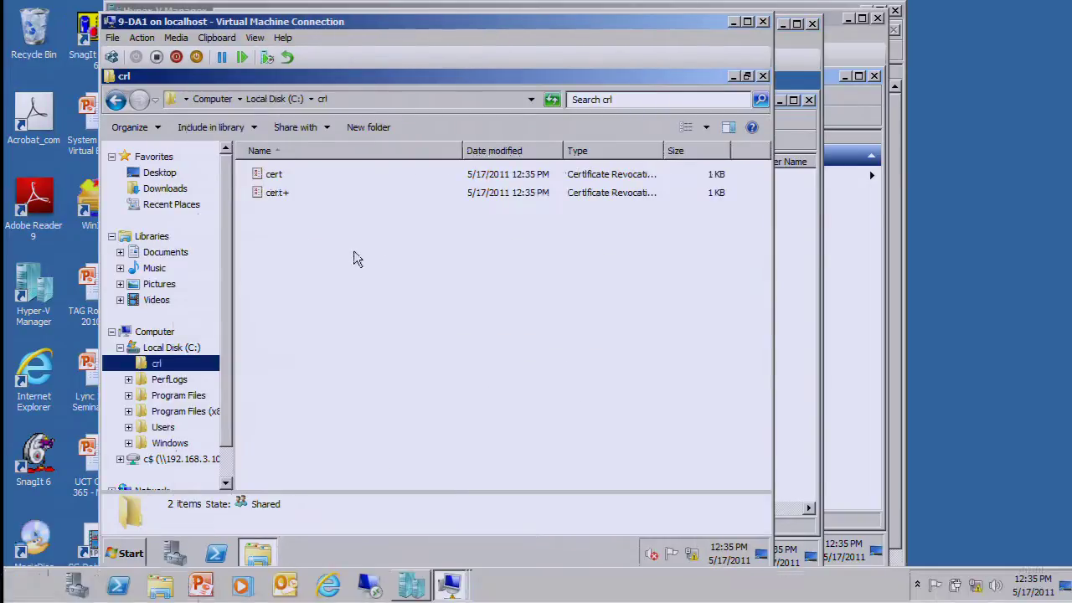
Inspect the cert revocation list (891 bytes) beside cert+ in DA1's crl folder
click(274, 175)
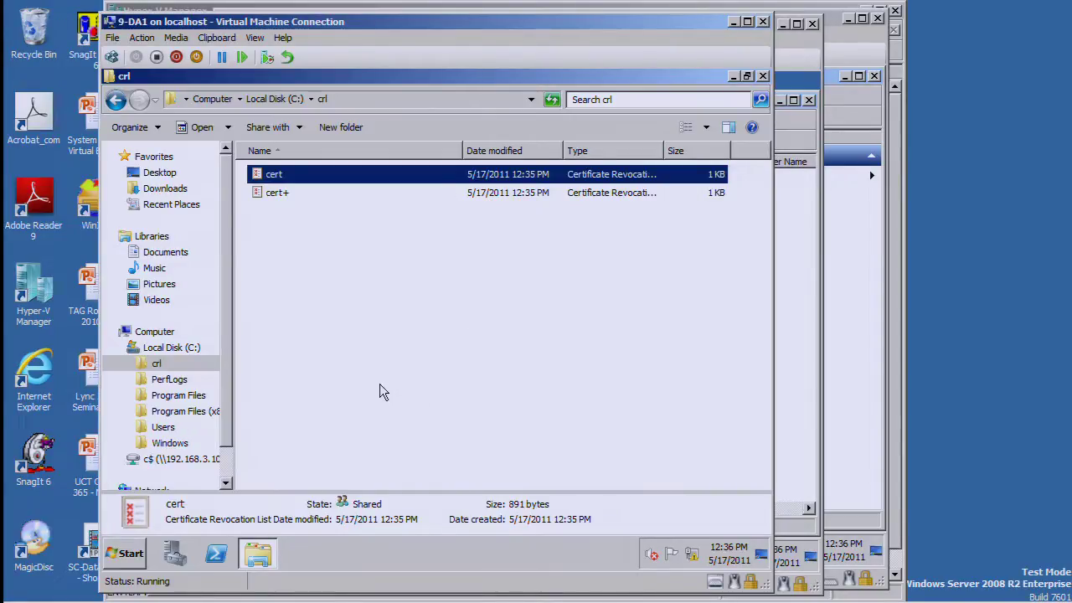
key(alt+Tab)
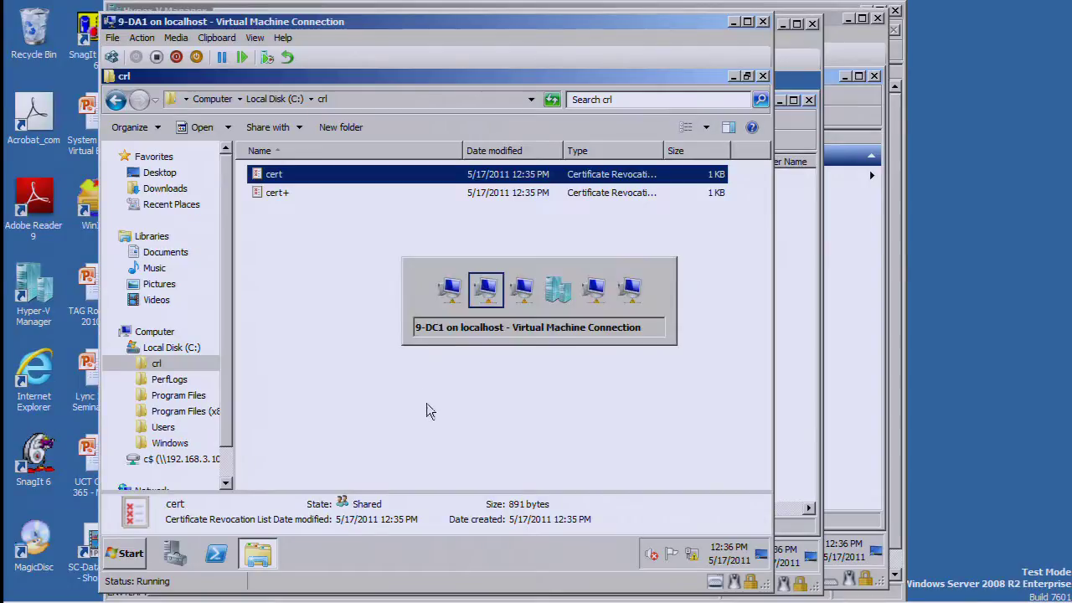
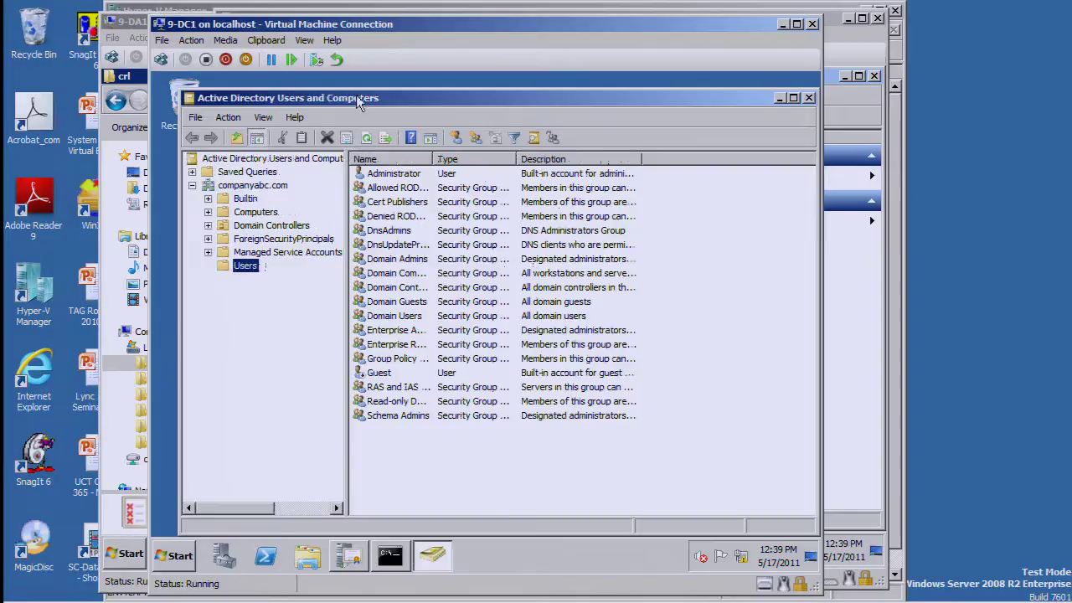
Add a Universal-scope group, DirectAccessClients, under Users in companyabc.com
double_click(359, 98)
right_click(215, 246)
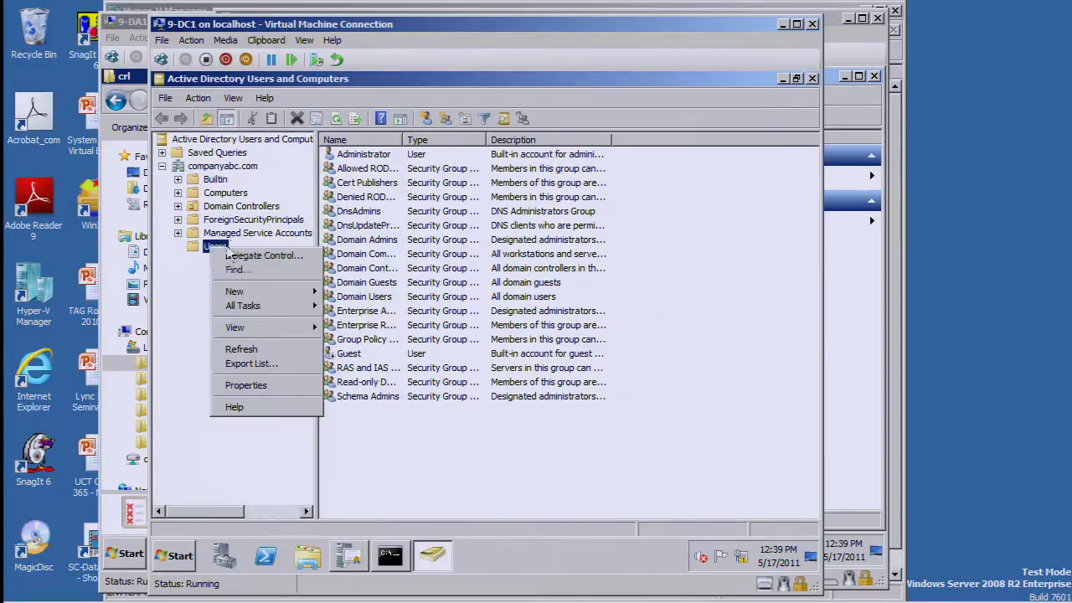
mouse_move(255, 297)
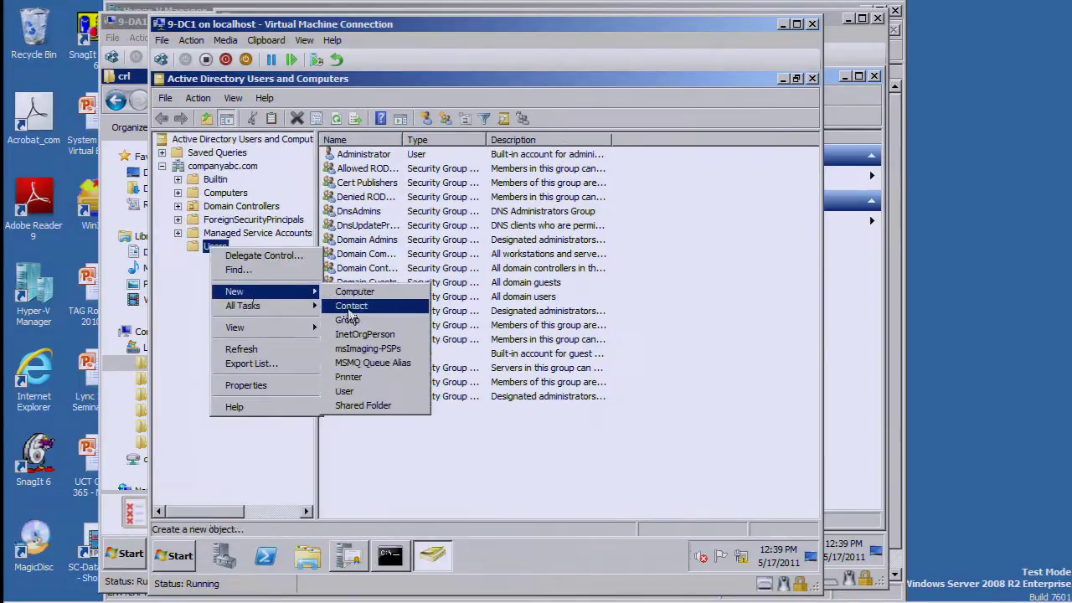
click(347, 320)
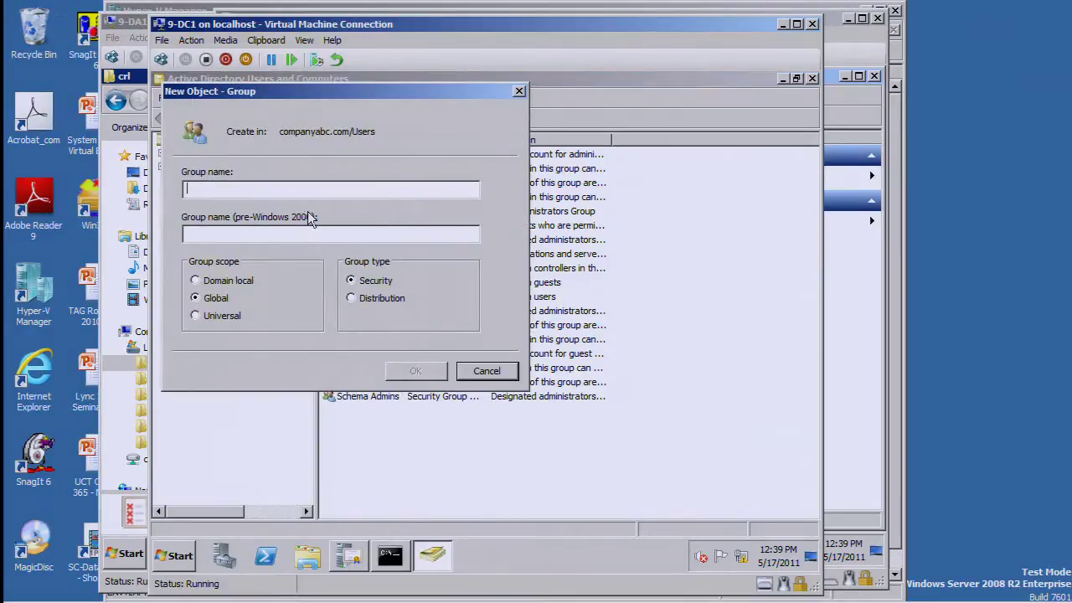
text(DirectAc)
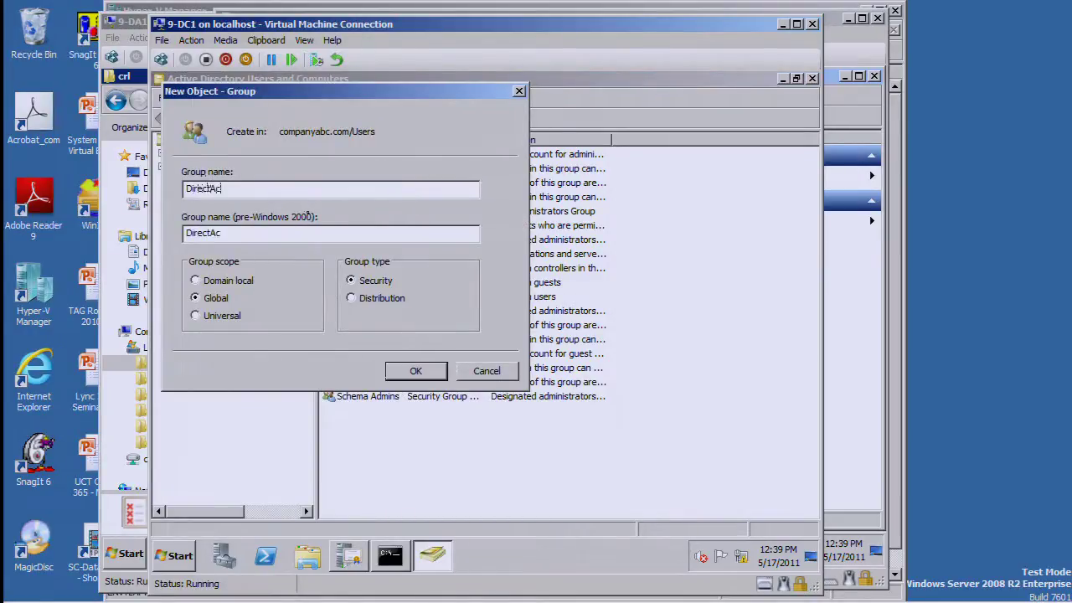
text(cessClients)
click(222, 317)
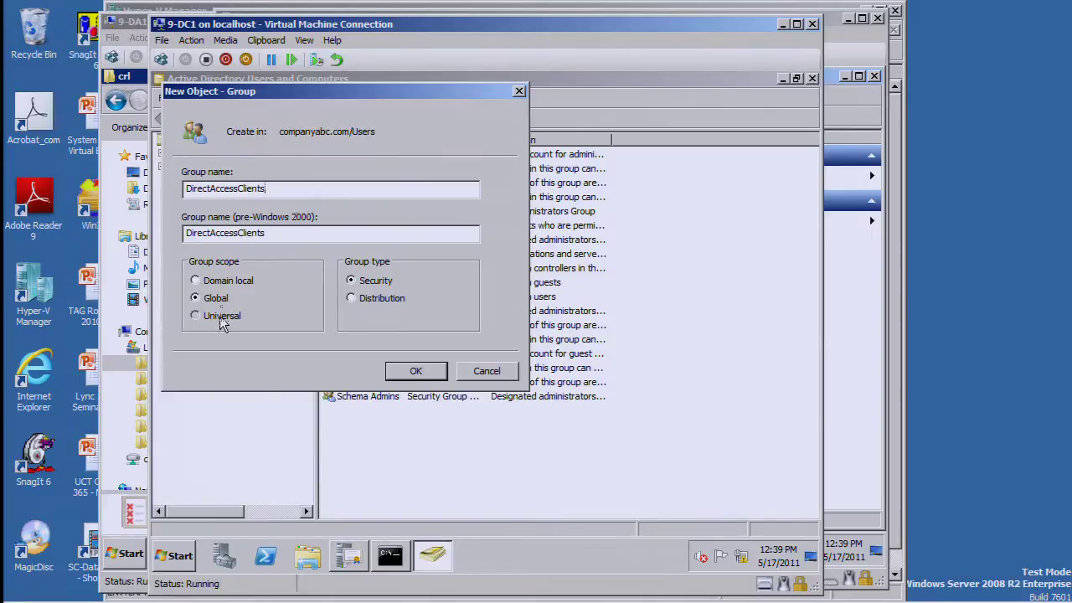
click(416, 372)
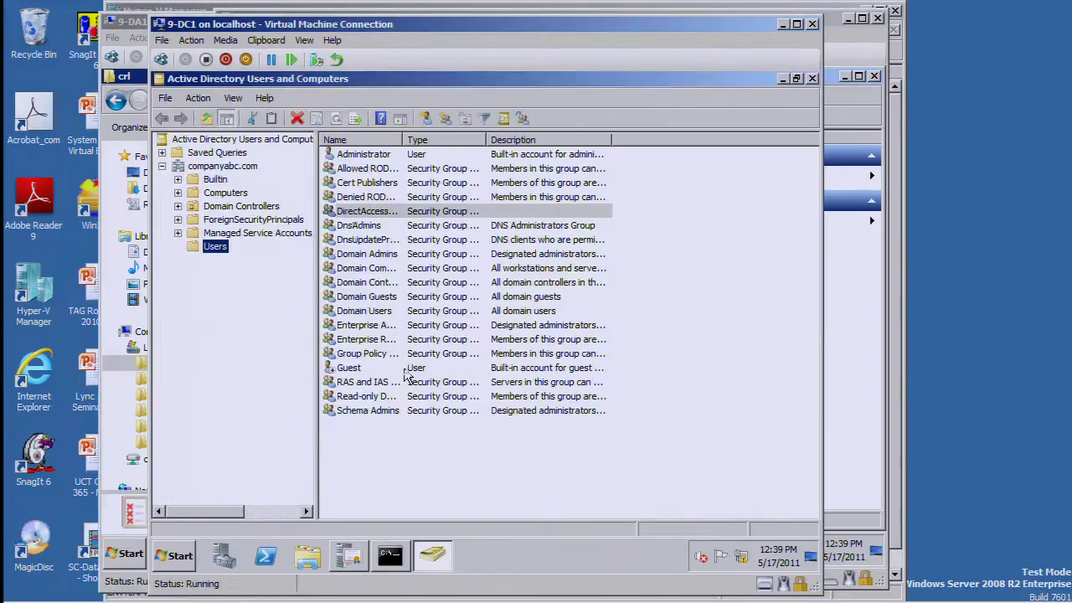
Open DirectAccessClients' member list and enter ws3 as a new member
double_click(356, 216)
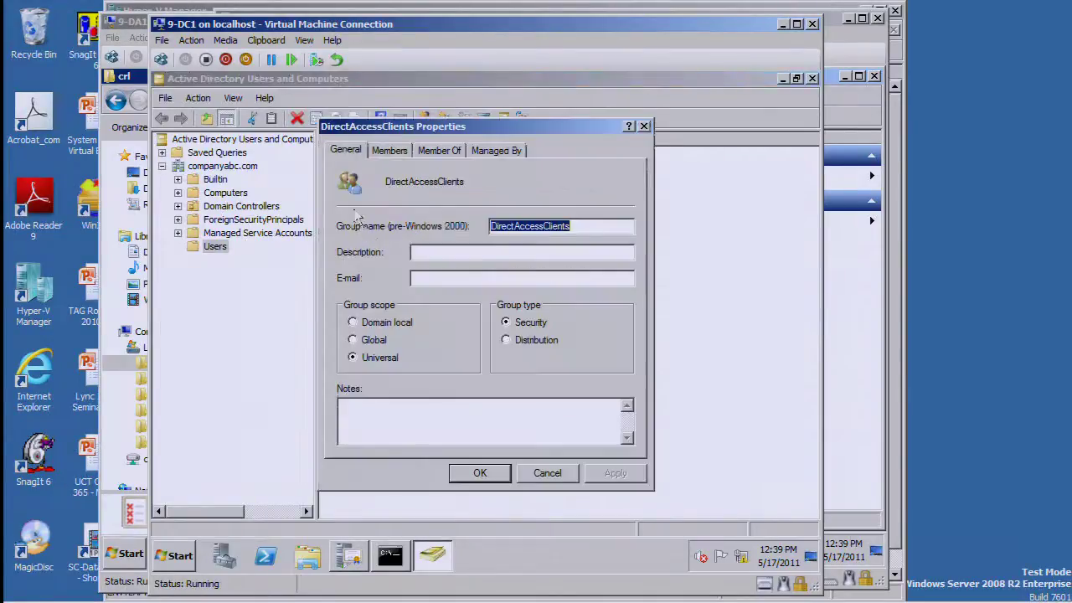
click(390, 150)
click(382, 425)
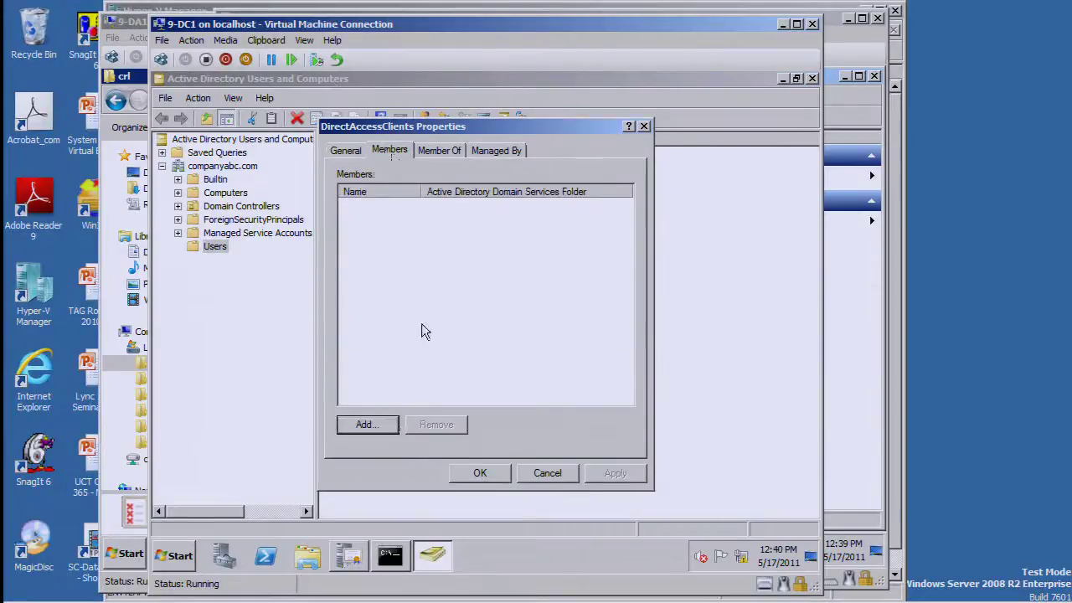
text(ws3)
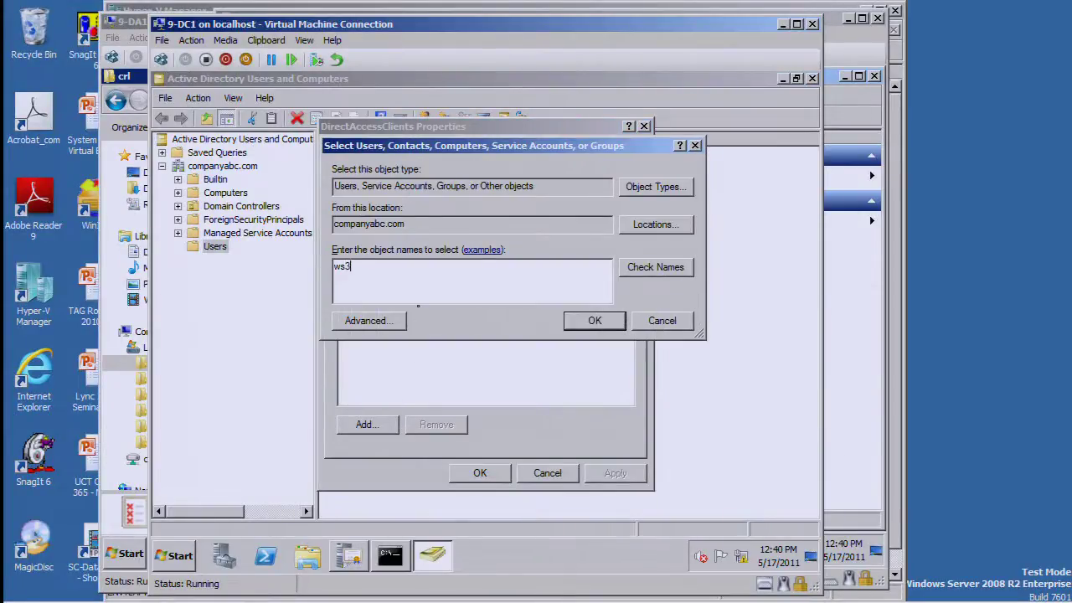
click(636, 270)
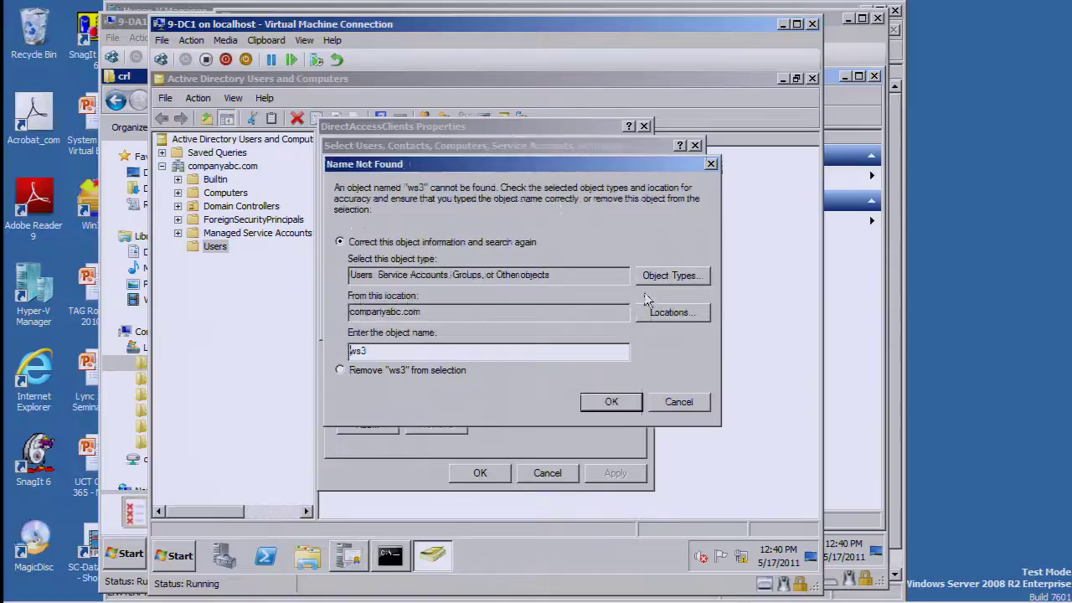
Include Computers in the object types so WS3 resolves, then switch to the Windows 7 VM
click(673, 275)
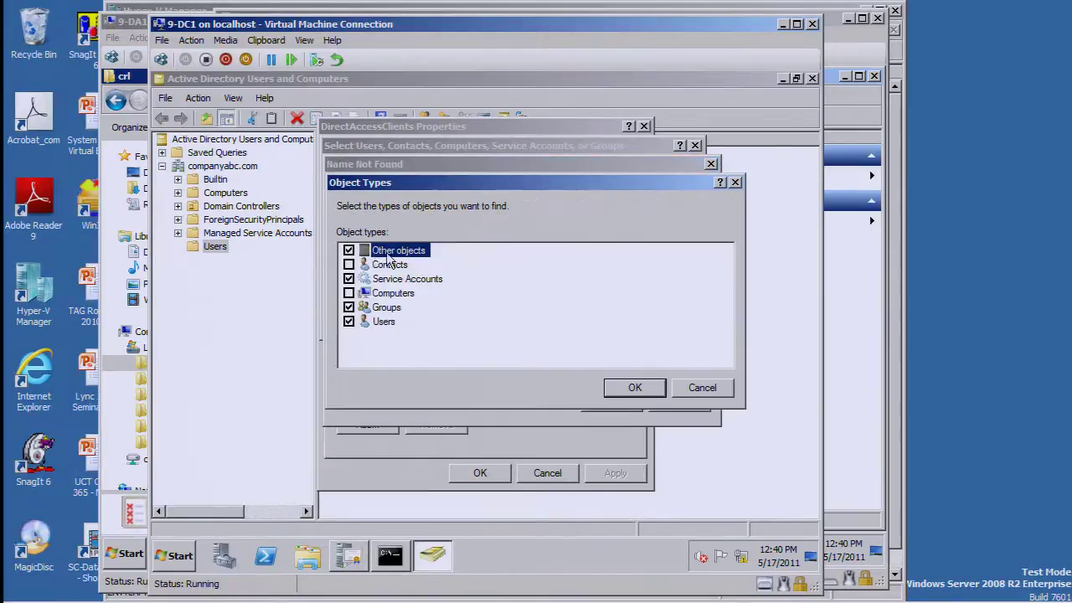
click(349, 293)
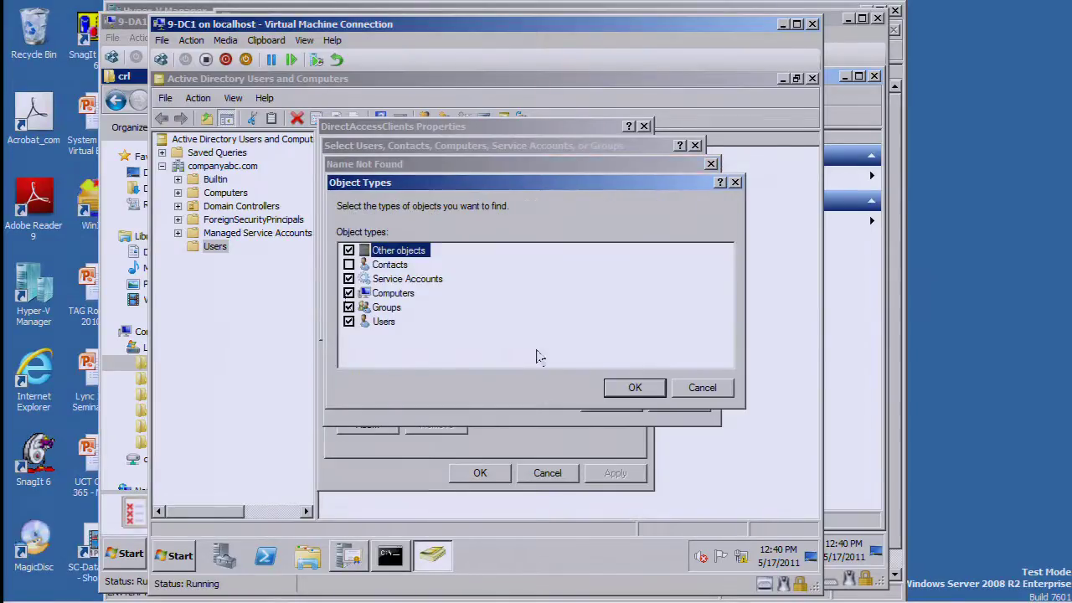
click(630, 387)
click(612, 402)
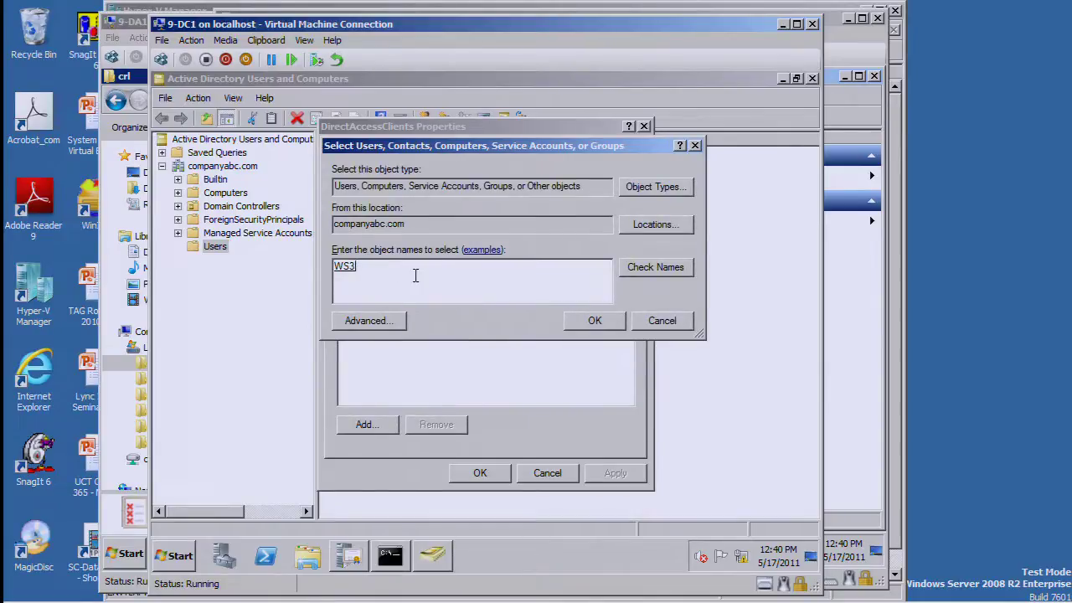
key(alt+Tab)
key(alt+Tab)
key(alt+Tab)
key(alt+Tab)
key(alt+Tab)
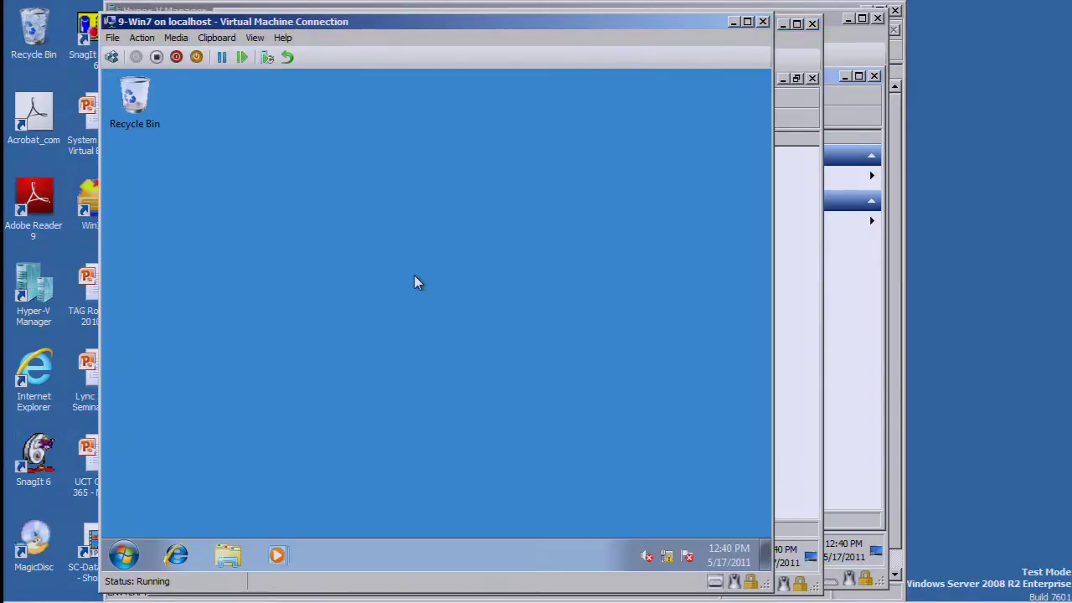
Check on the System page that this computer is WS3 in companyabc.com, then return to DC1
click(123, 555)
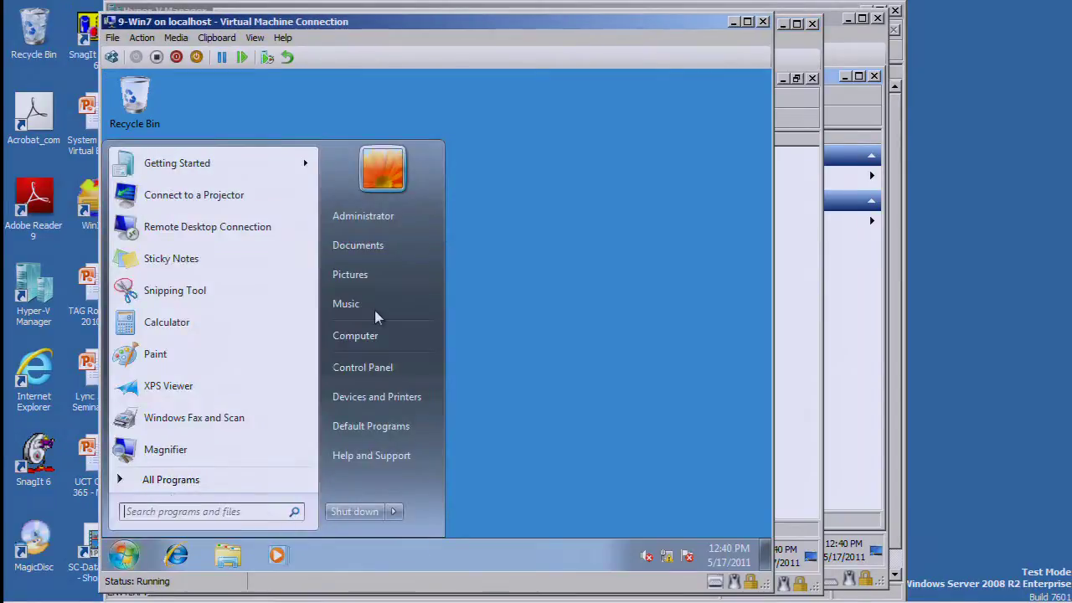
click(381, 369)
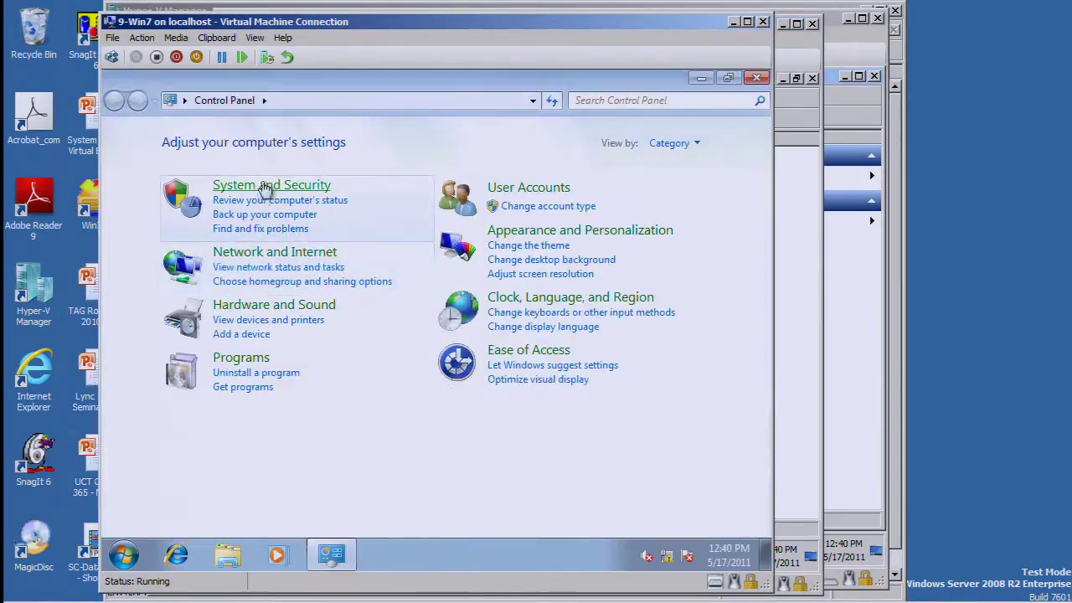
click(264, 188)
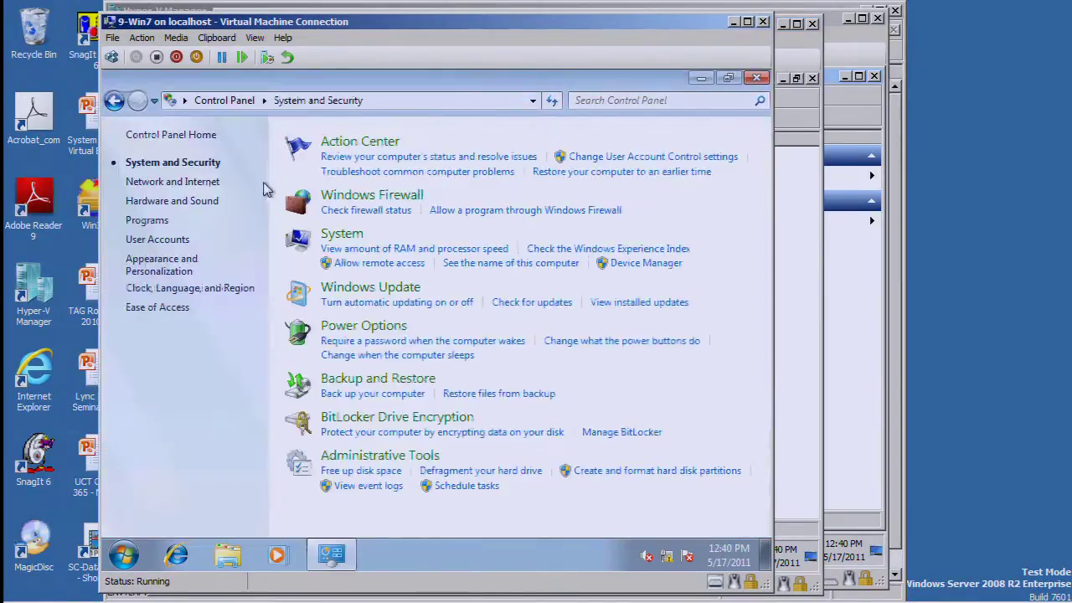
click(352, 239)
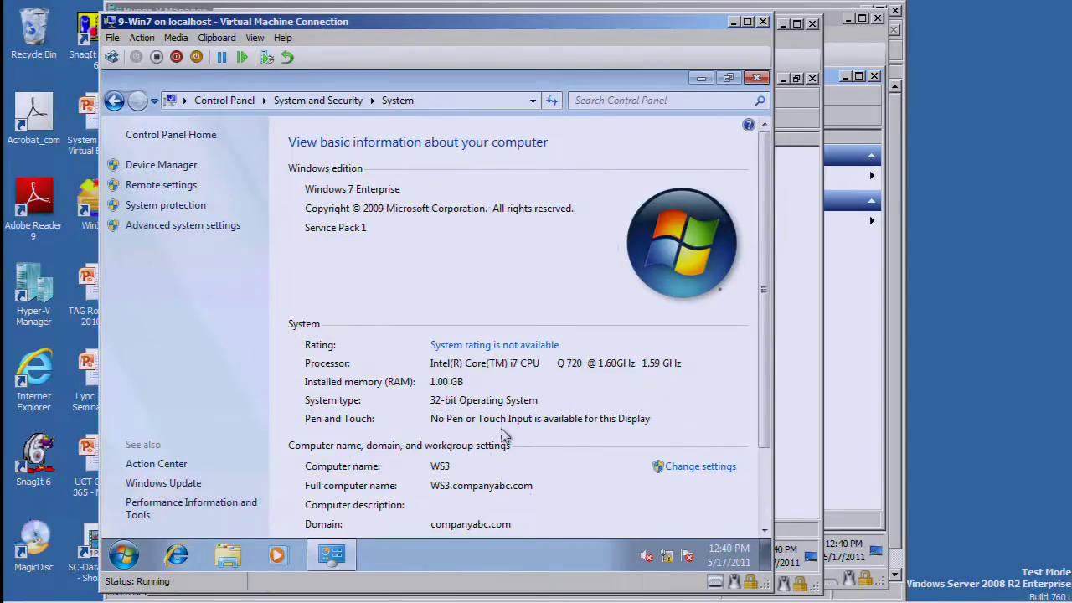
click(756, 77)
key(alt+Tab)
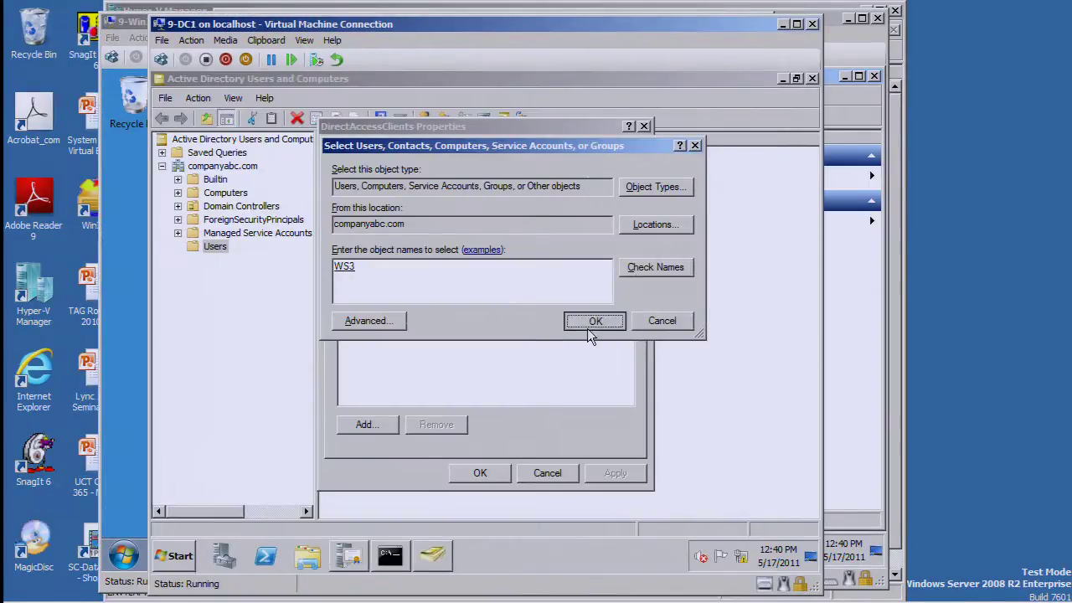
Confirm WS3 as a DirectAccessClients member, close the group properties, and bring up the Start menu
click(590, 322)
click(490, 480)
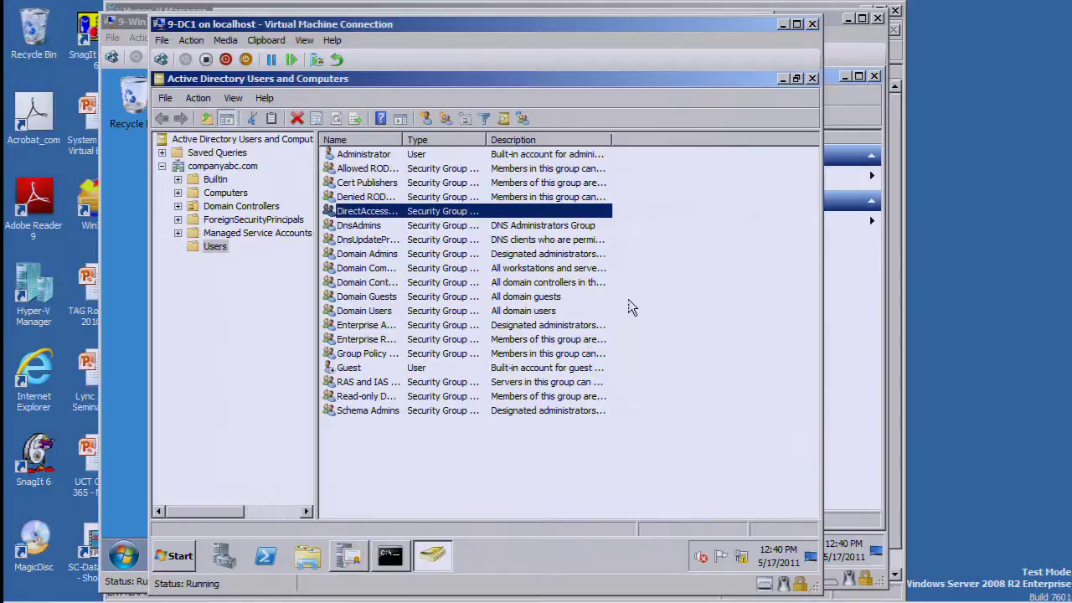
click(180, 557)
Launch Group Policy Management and maximize its window
mouse_move(444, 409)
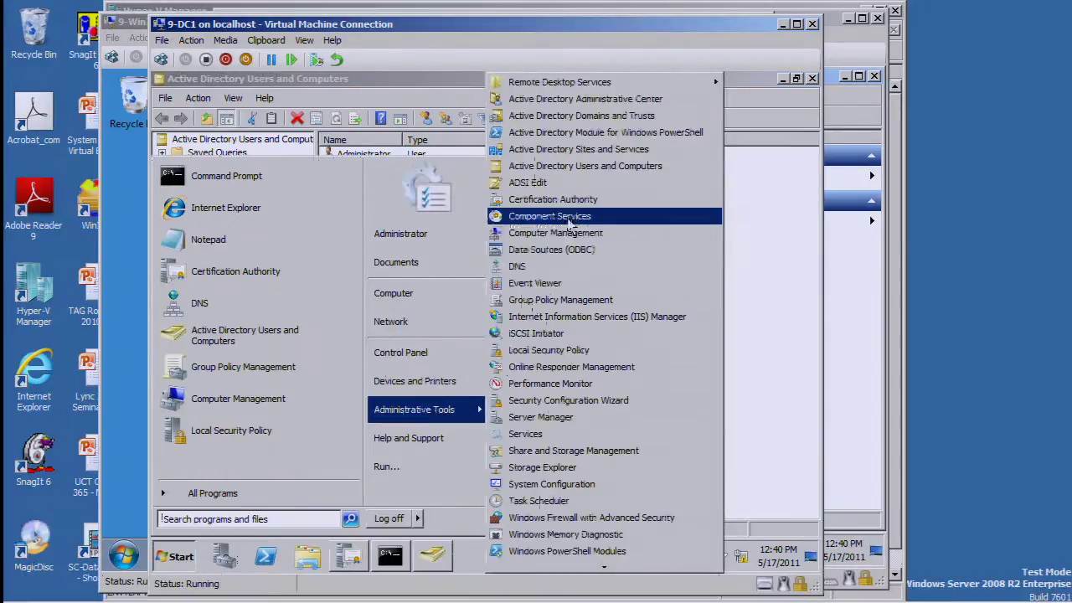
click(560, 304)
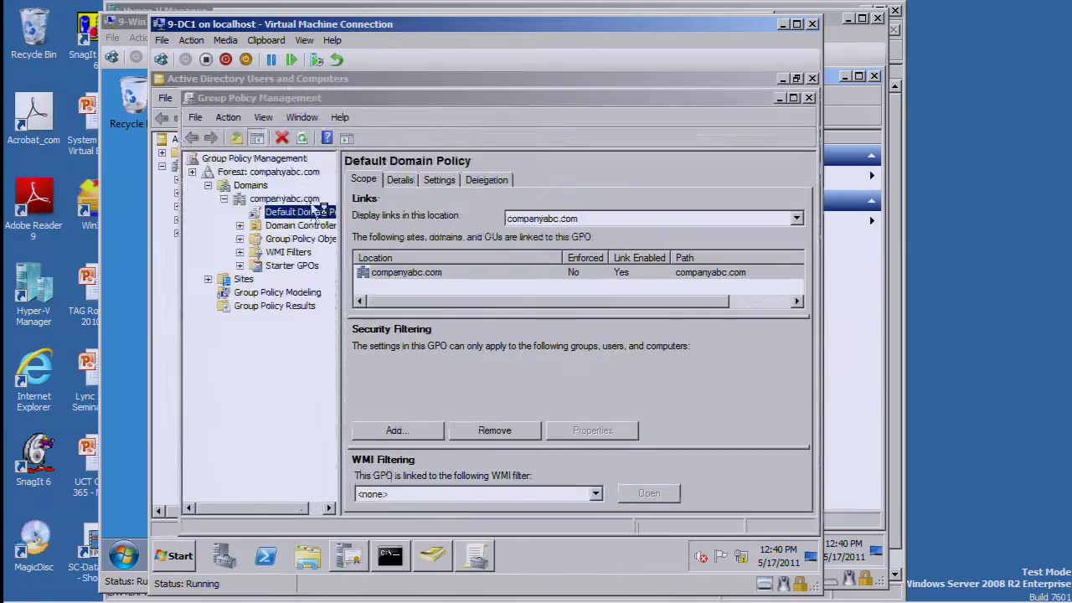
double_click(286, 98)
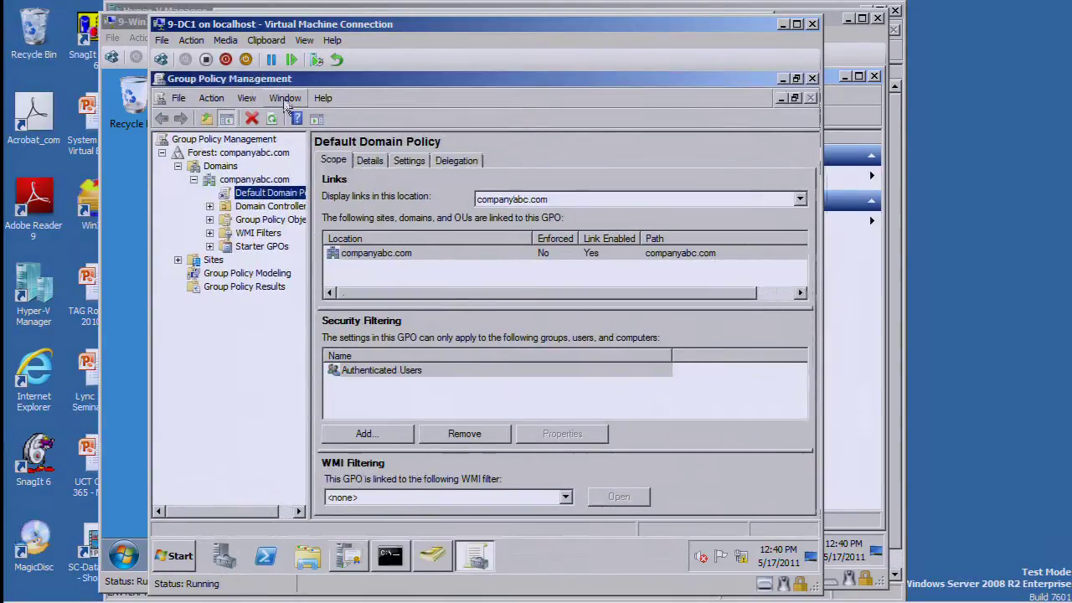
double_click(271, 79)
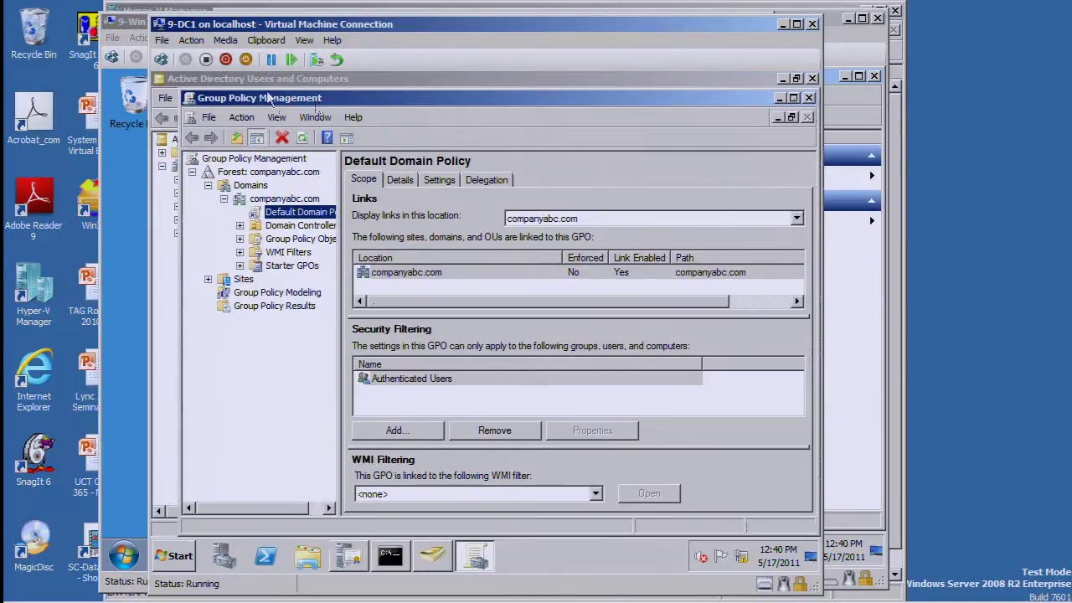
double_click(525, 95)
Create a GPO named 'DirectAccess Group Policy Object' linked to companyabc.com
click(249, 180)
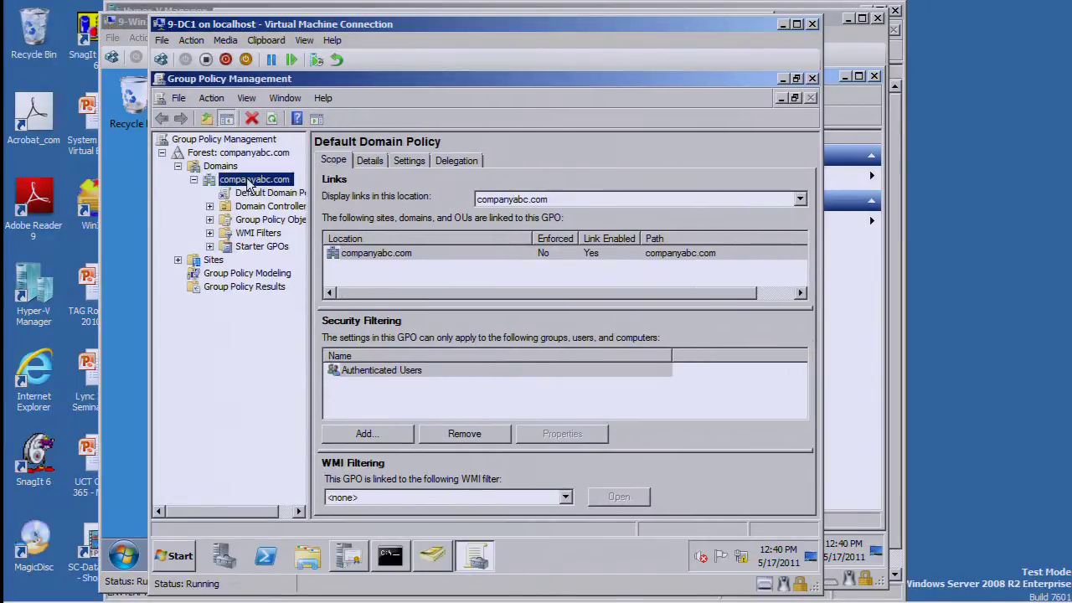
right_click(249, 180)
click(282, 185)
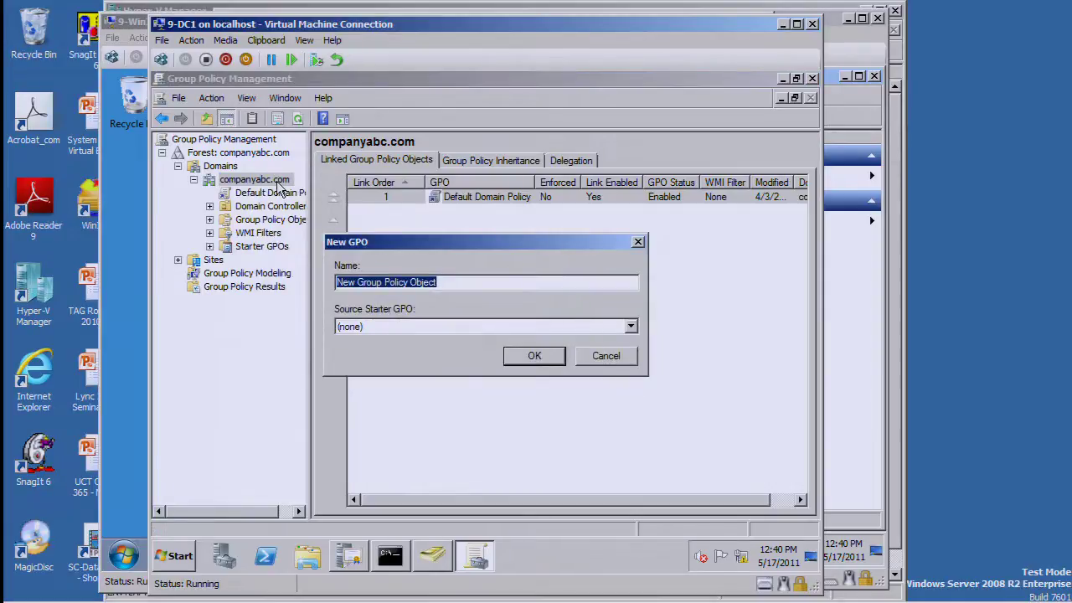
text(DirectAcce)
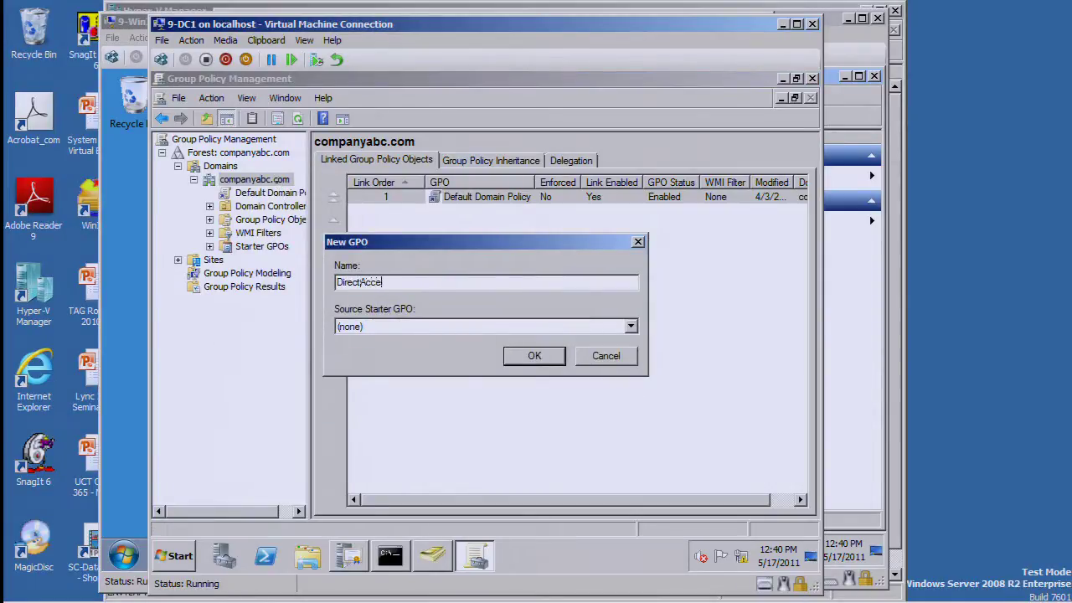
text(ss Group Policy Object)
key(Return)
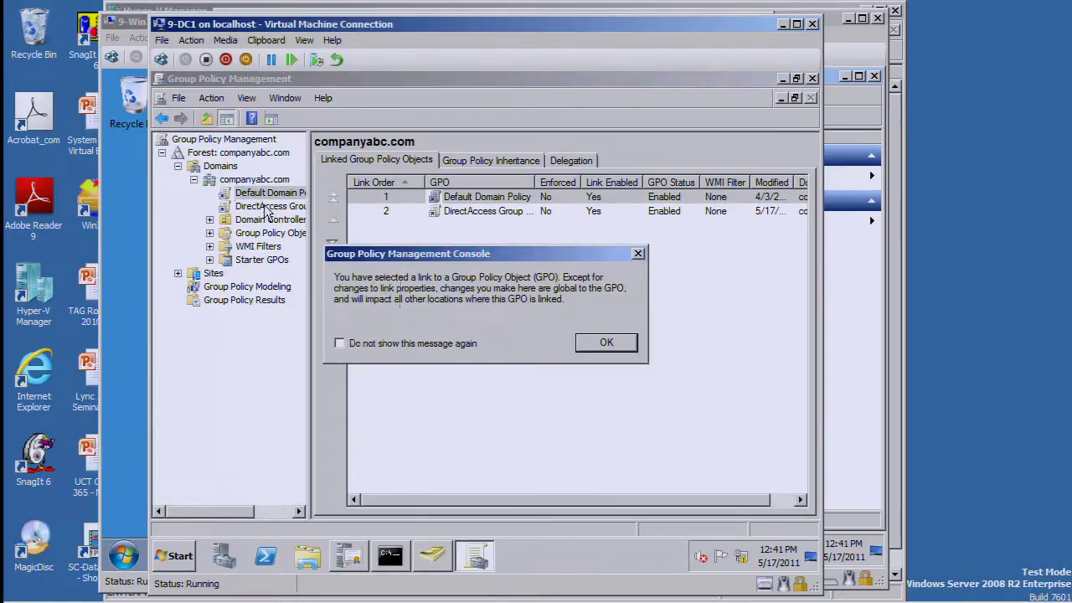
key(Return)
Open the DirectAccess Group Policy Object in the Group Policy Management Editor
click(272, 207)
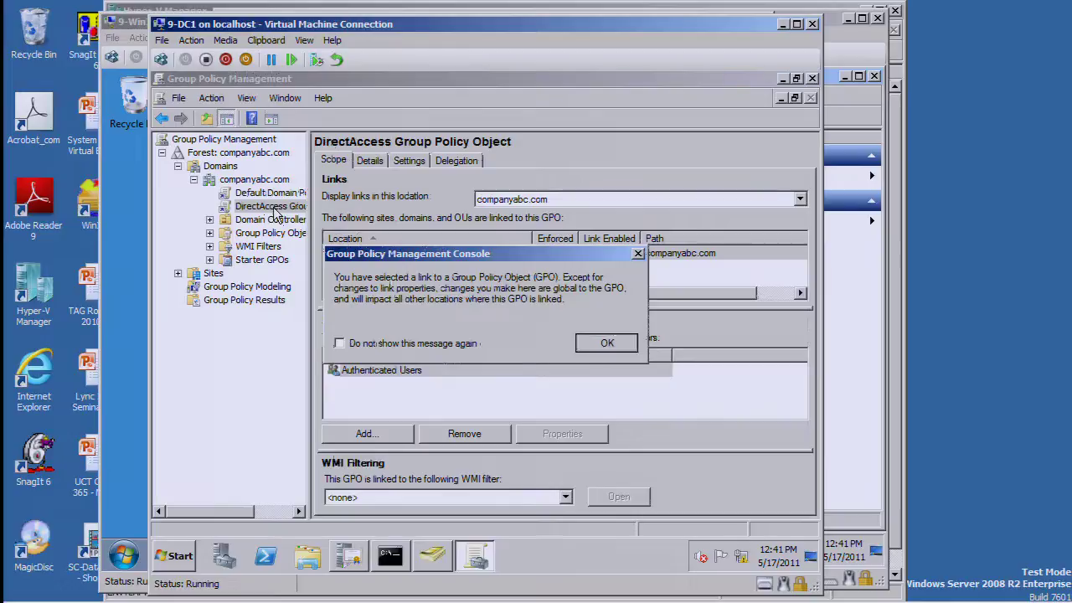
key(Return)
right_click(275, 207)
click(285, 211)
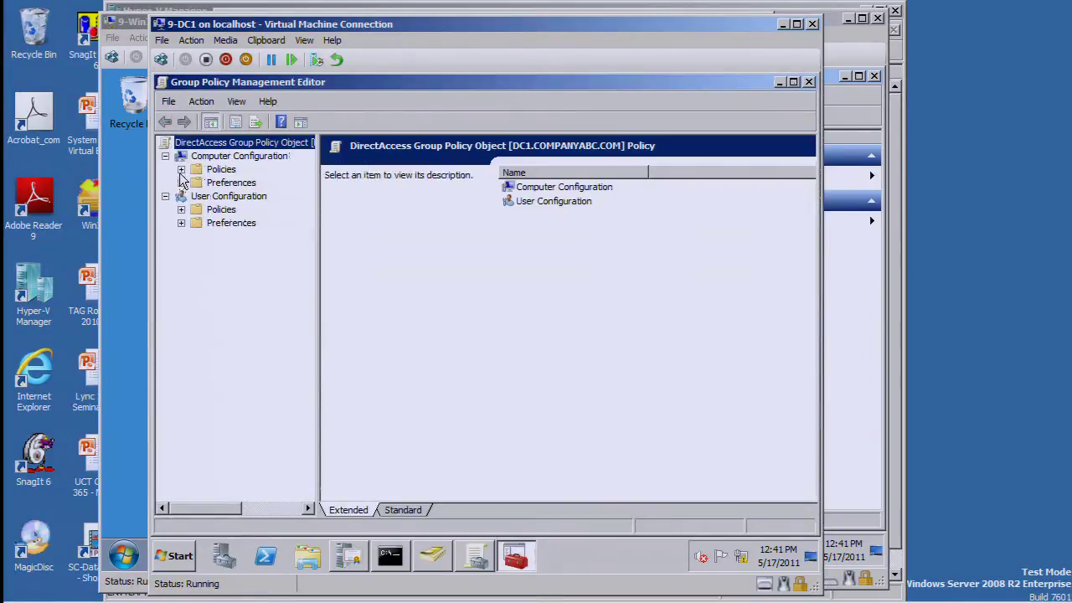
Expand Security Settings > Windows Firewall with Advanced Security down to the empty Inbound Rules
click(181, 169)
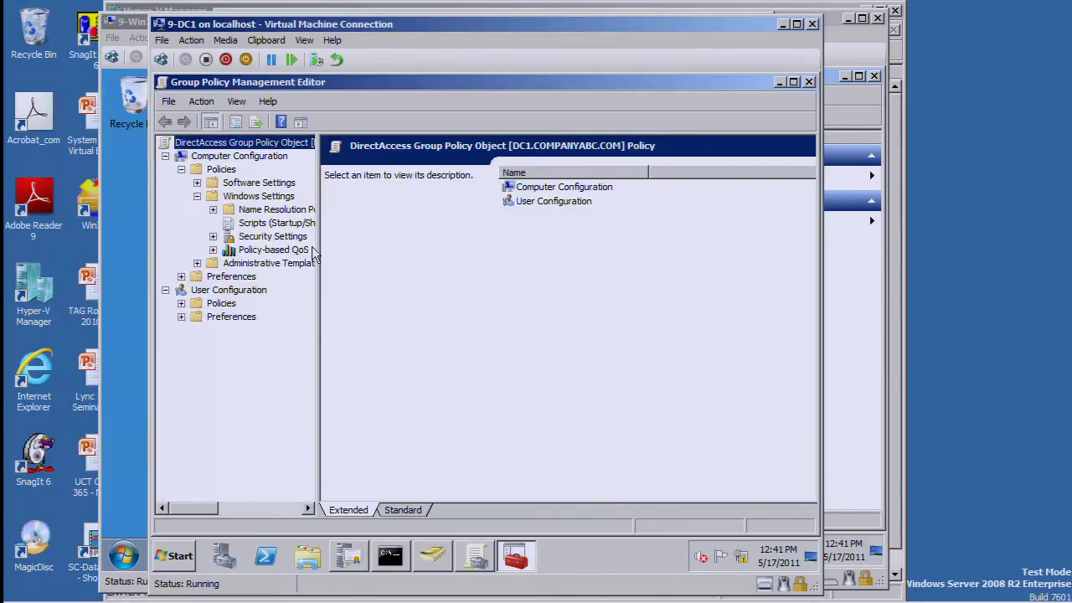
click(213, 237)
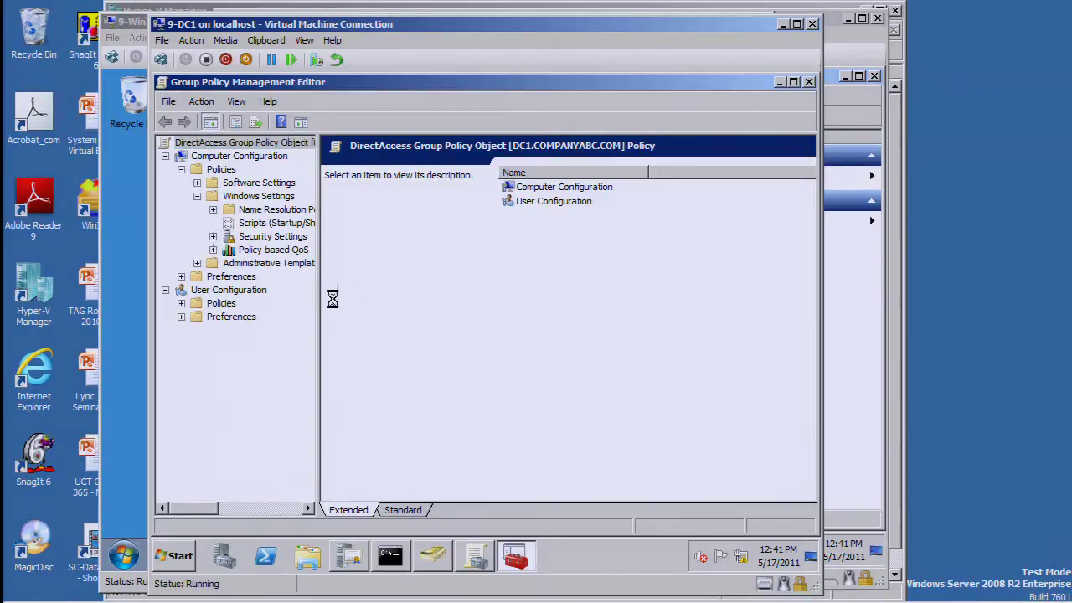
drag(318, 306, 411, 306)
click(230, 358)
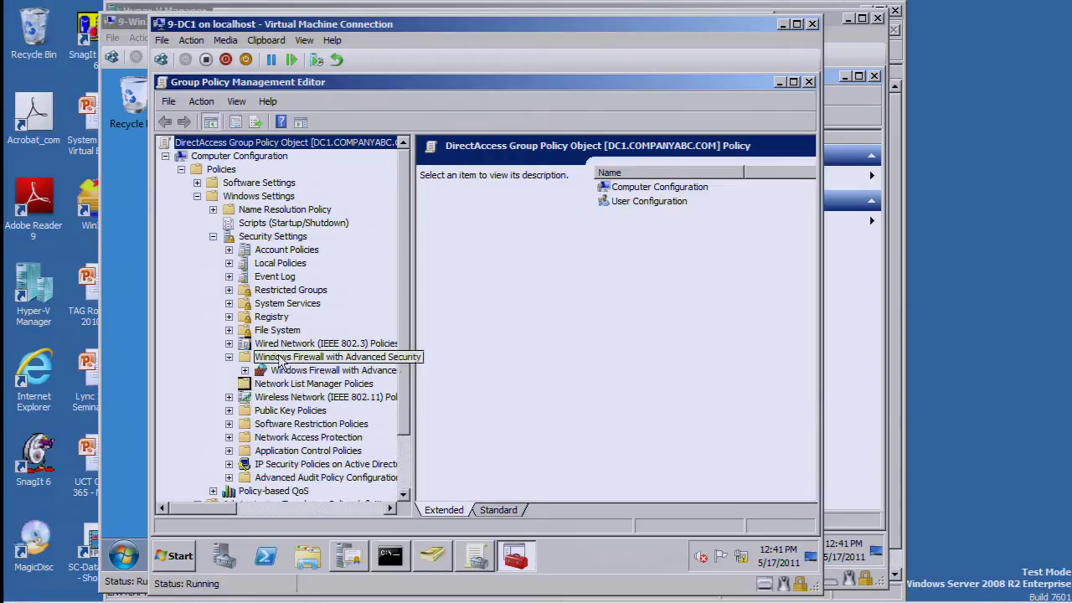
click(244, 370)
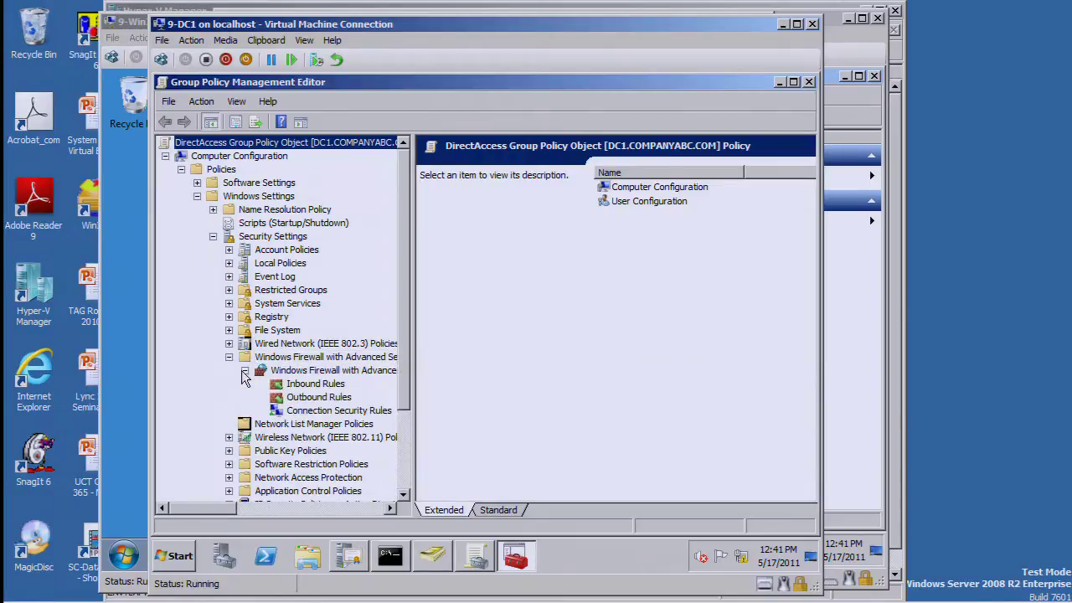
click(289, 387)
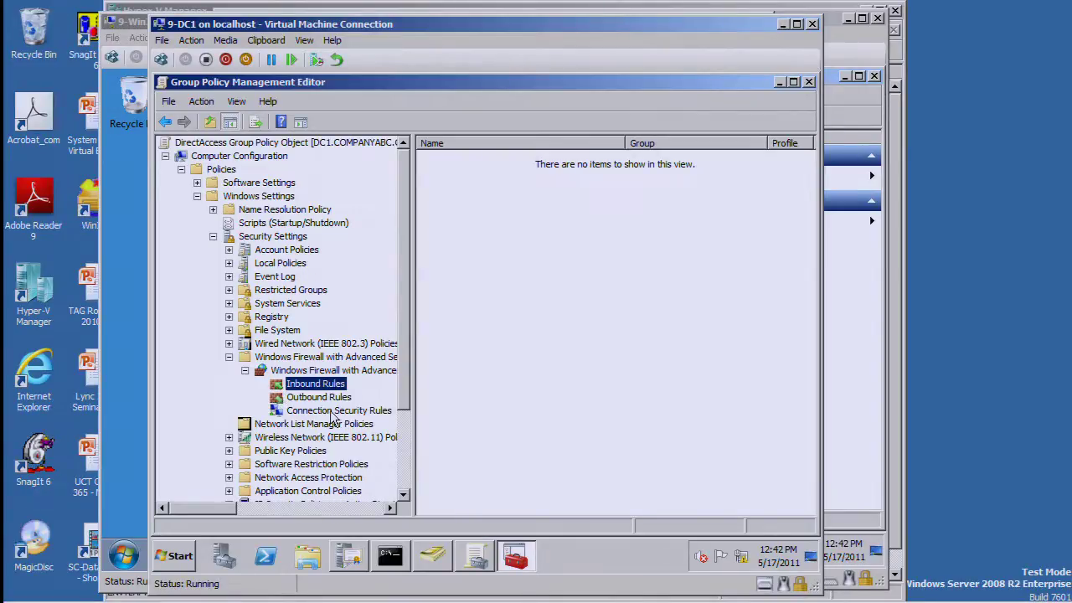
Start a new custom inbound rule for all programs using protocol ICMPv4
right_click(333, 384)
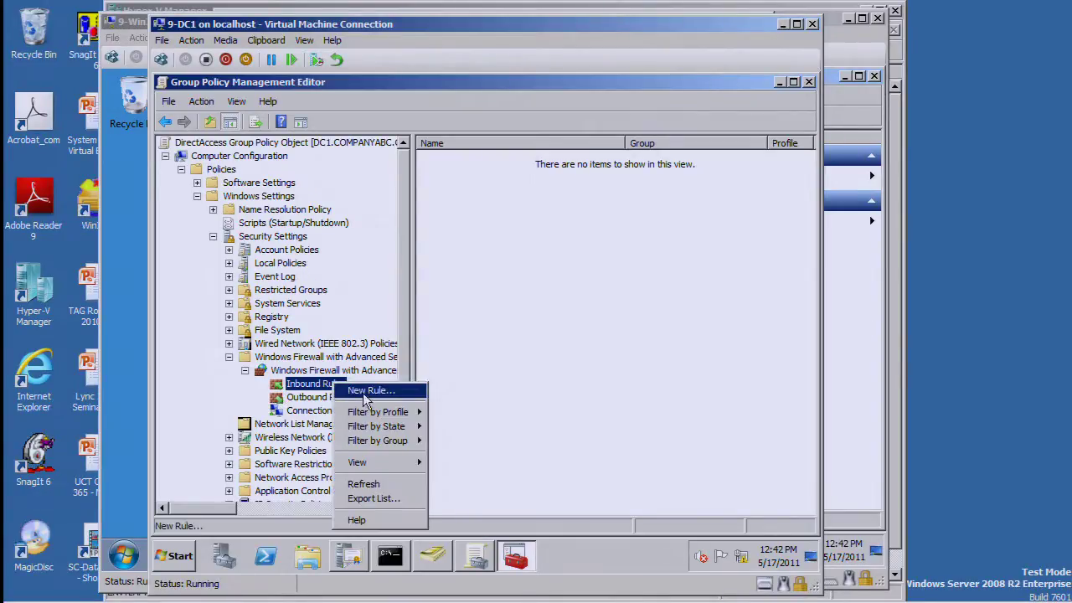
key(Escape)
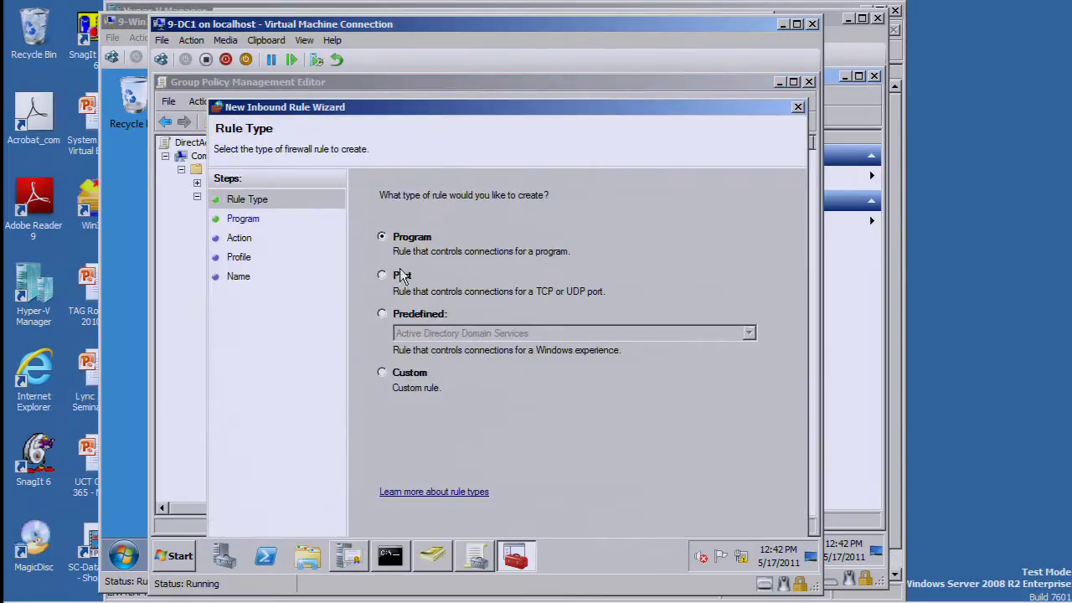
drag(470, 107, 442, 82)
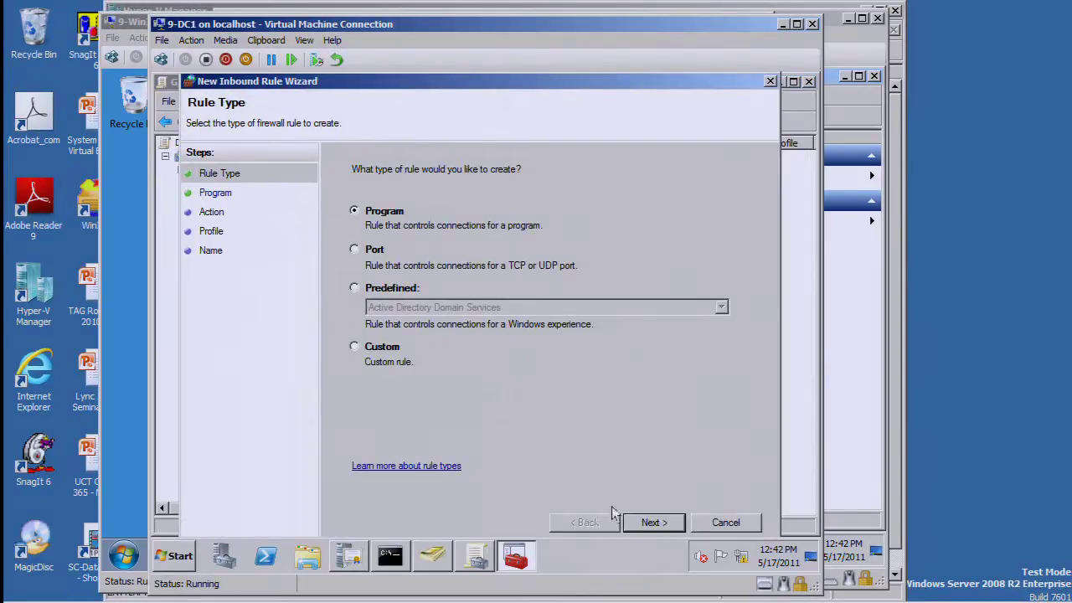
click(662, 522)
click(587, 523)
click(381, 352)
click(652, 523)
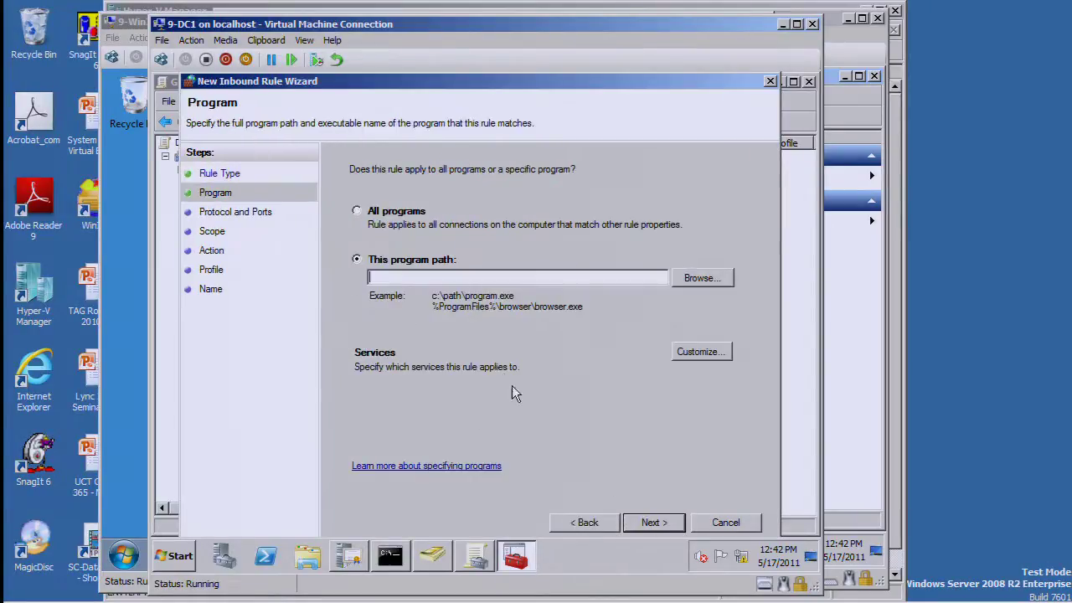
click(384, 217)
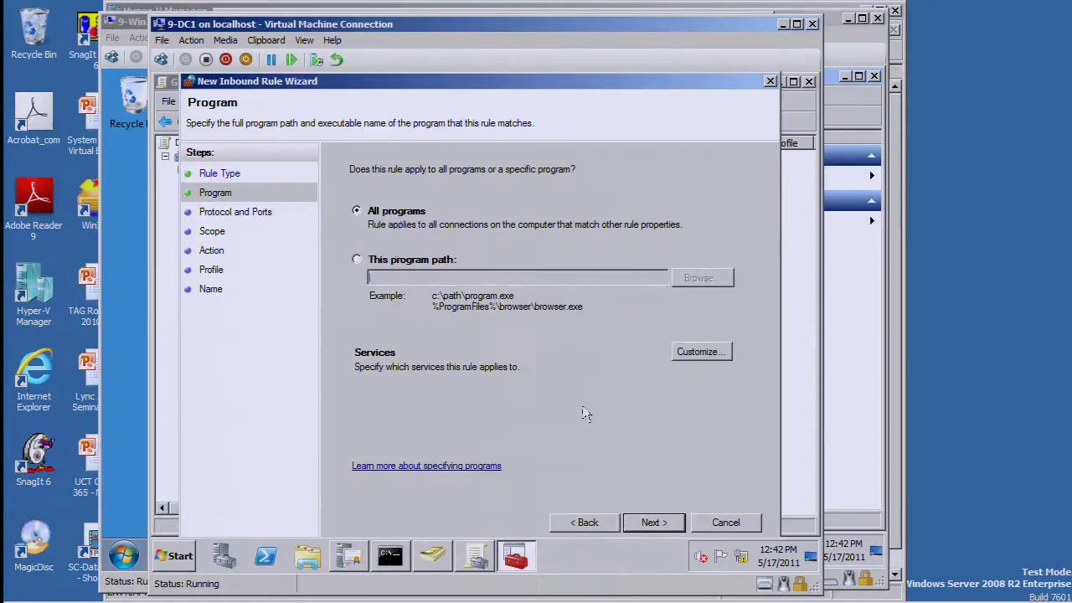
click(654, 522)
click(521, 215)
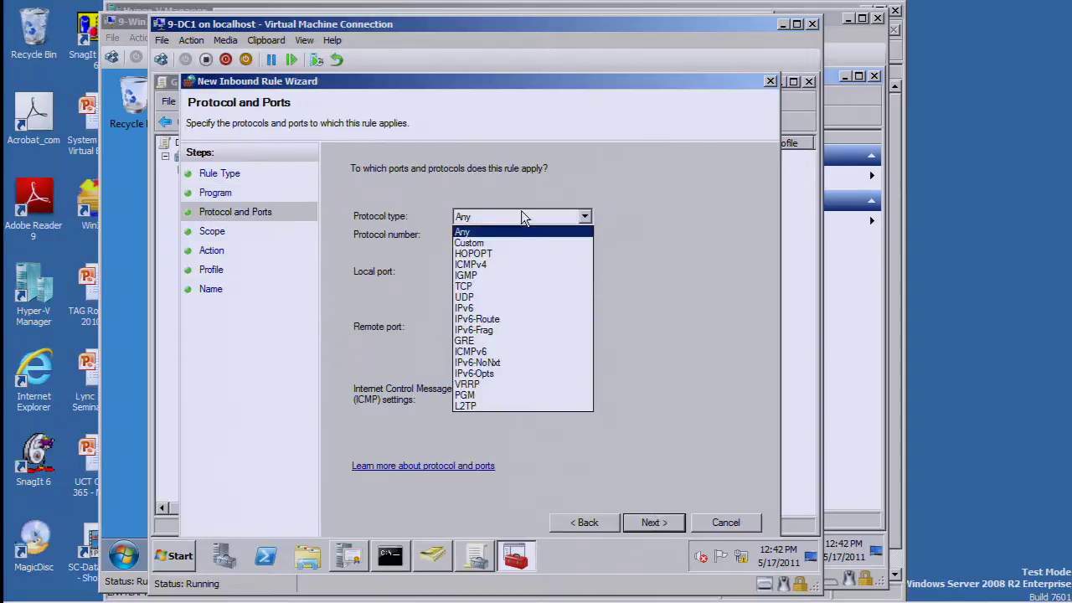
click(506, 264)
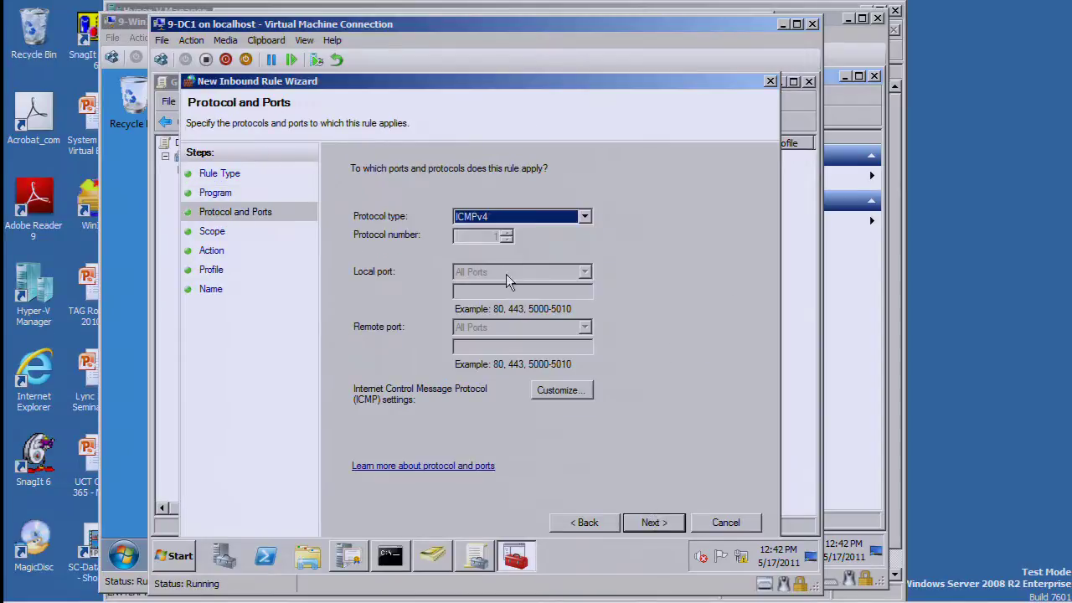
Limit the rule to Echo Request, keeping any address, Allow and all profiles
click(560, 390)
click(316, 184)
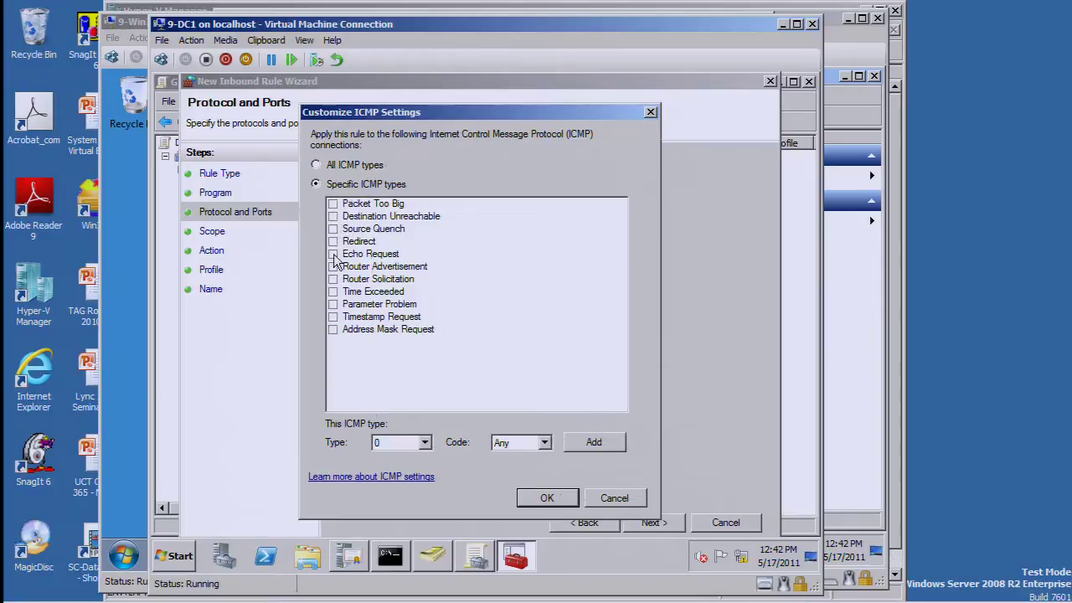
click(333, 255)
click(546, 497)
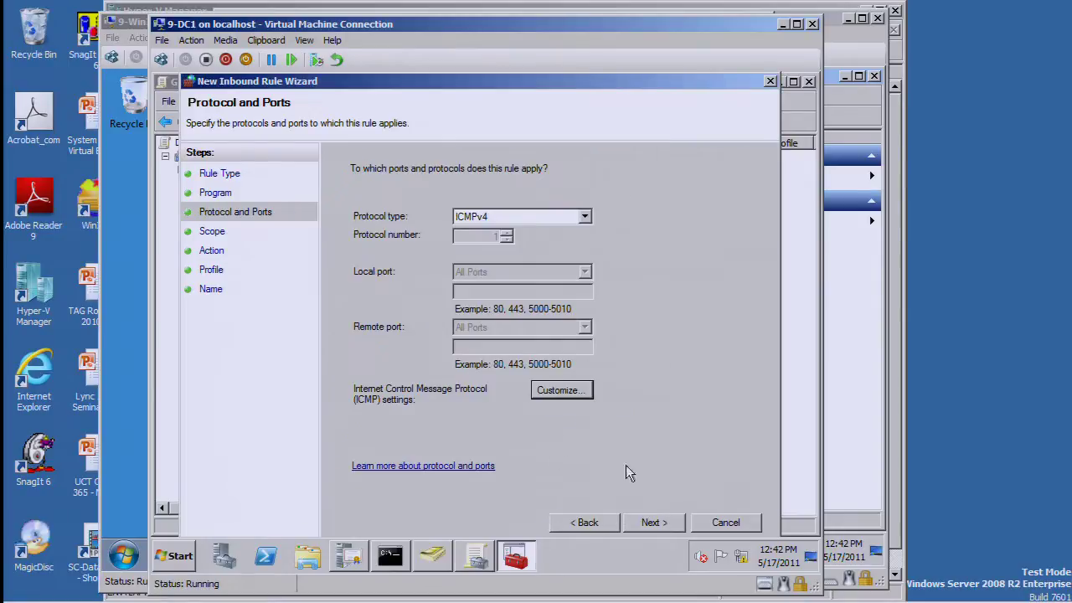
click(652, 522)
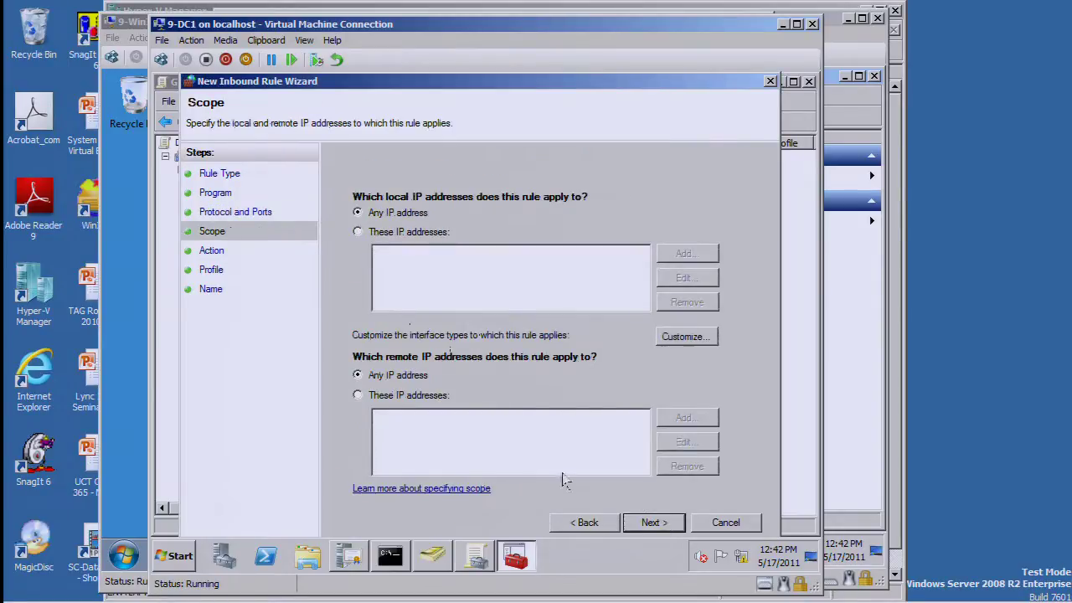
click(653, 522)
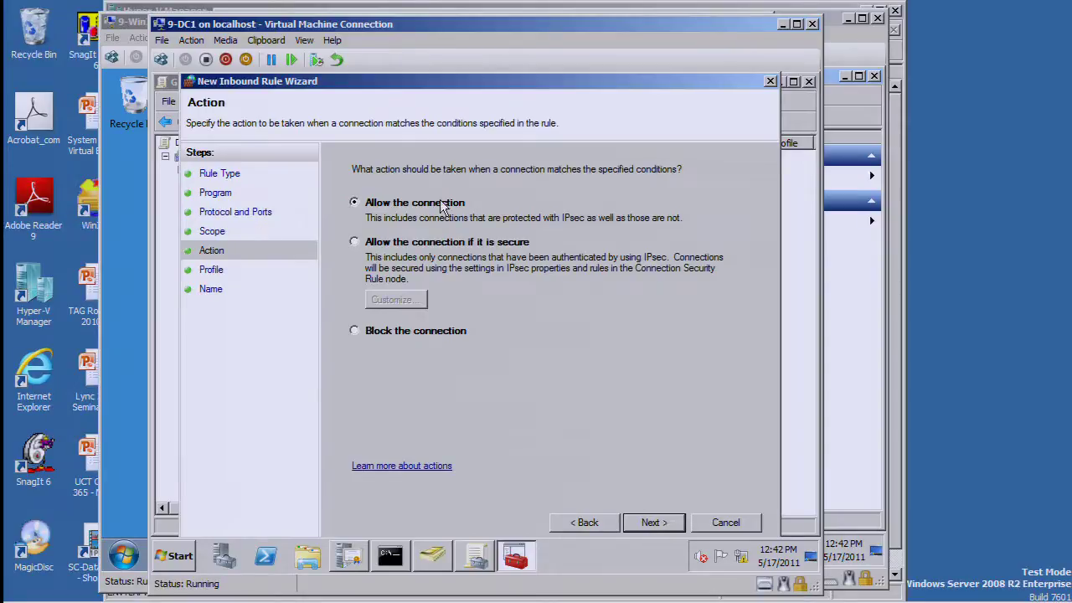
click(666, 524)
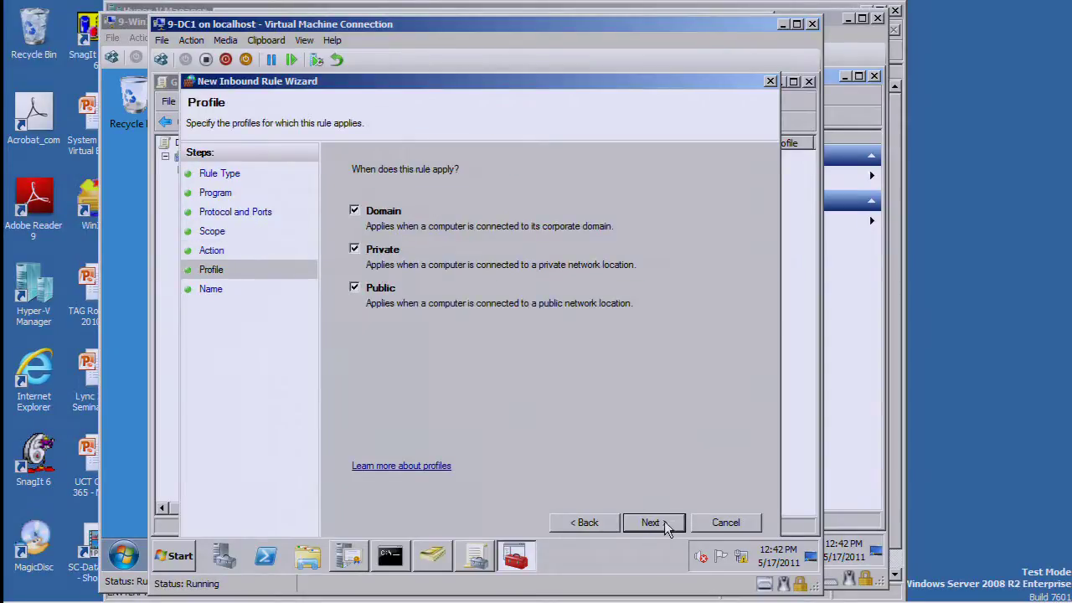
click(664, 521)
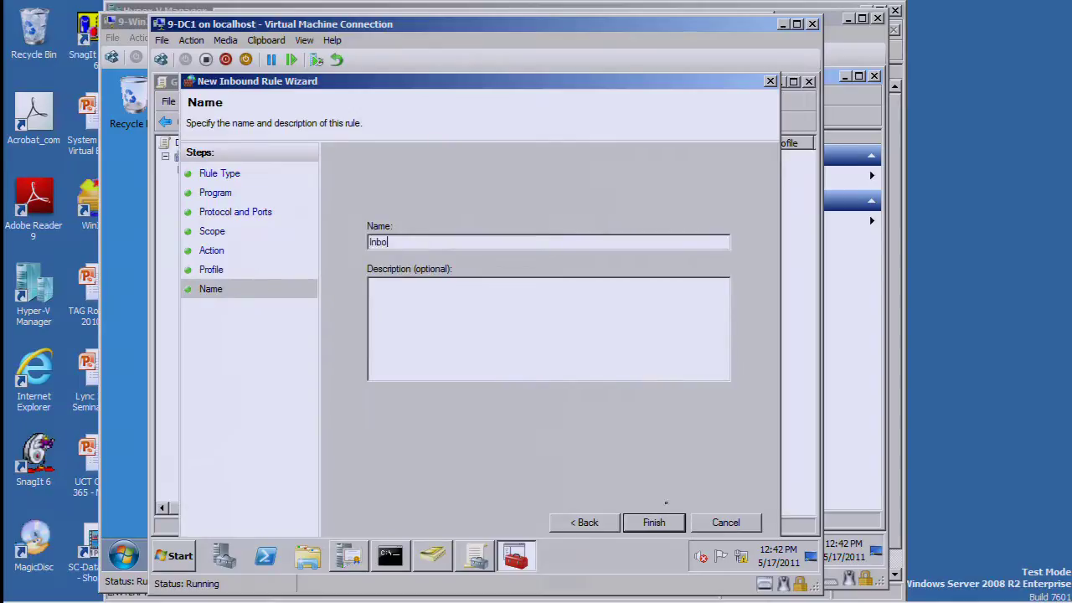
Name the rule 'Inbound ICMPv4 echo' and finish it
text(Inbound IMCP)
key(BackSpace)
text(CMPv4 echo)
click(656, 522)
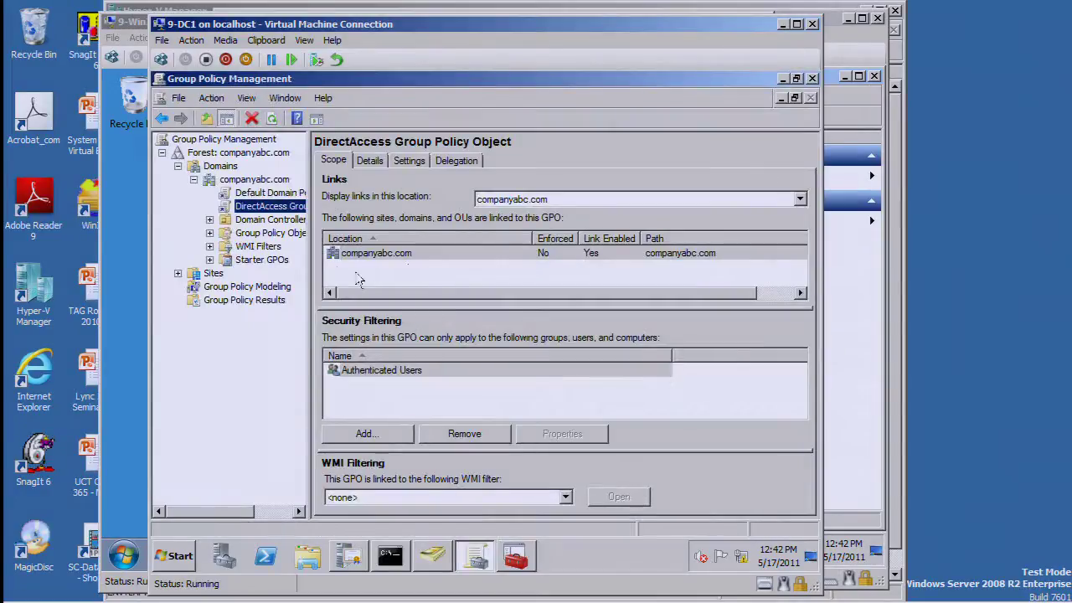
Start another inbound rule for all programs, then back up to the rule type page
click(524, 556)
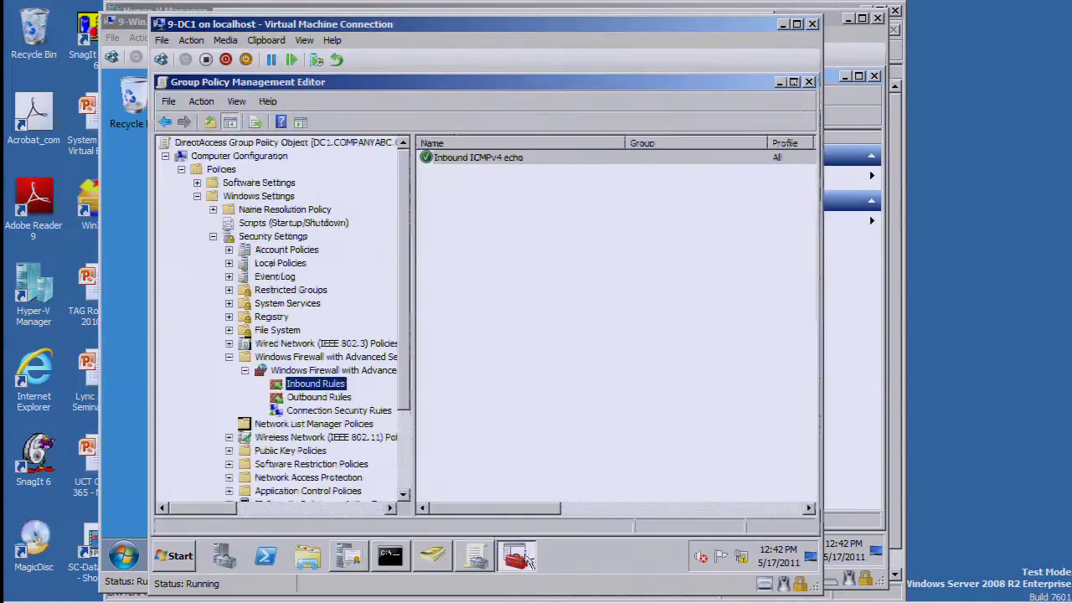
right_click(315, 384)
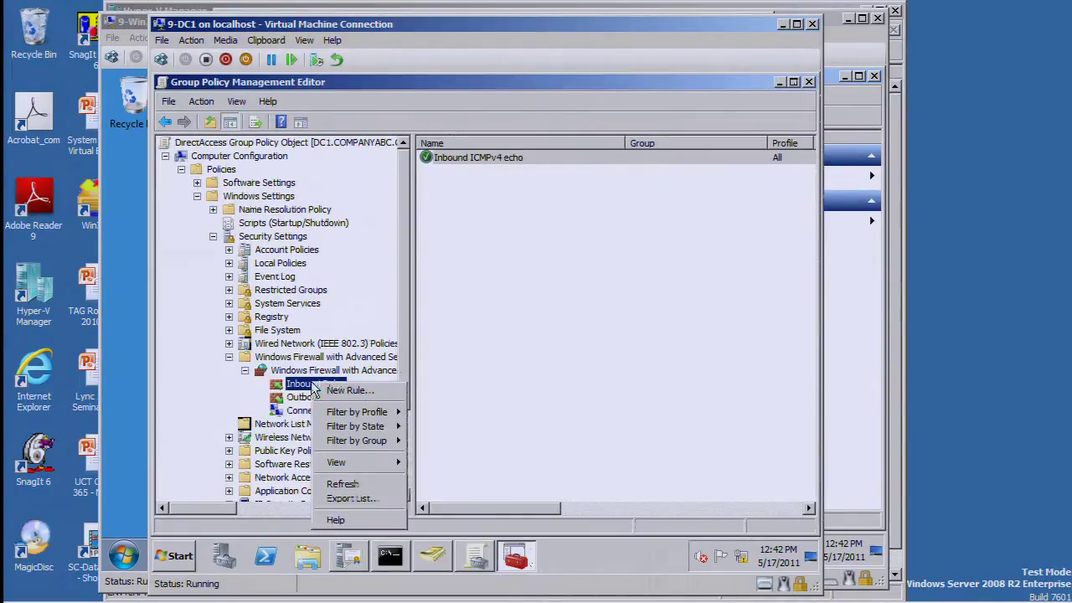
click(356, 390)
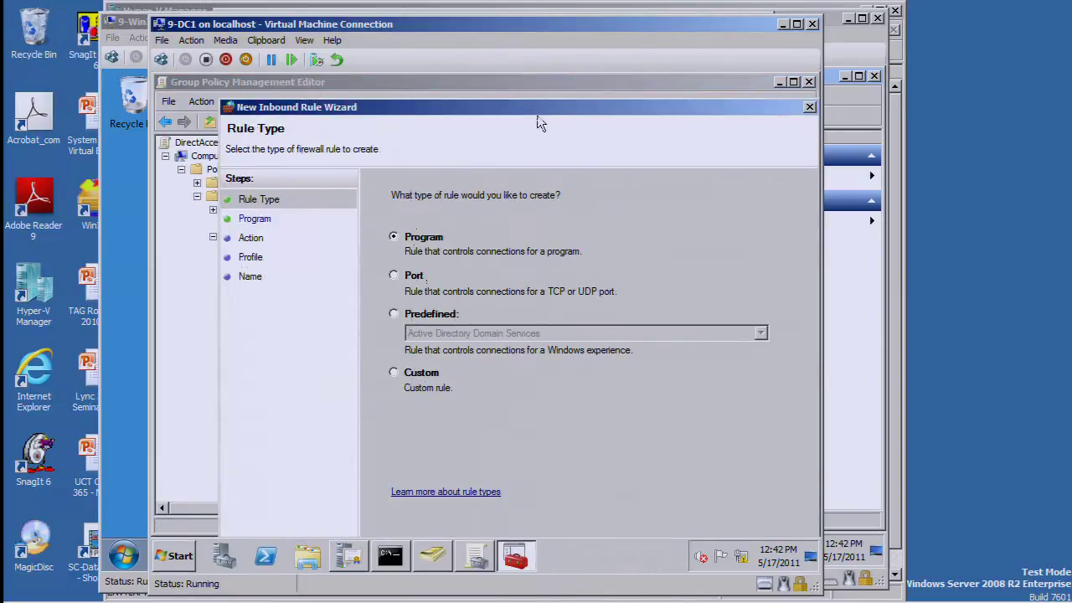
drag(537, 116, 517, 96)
click(674, 528)
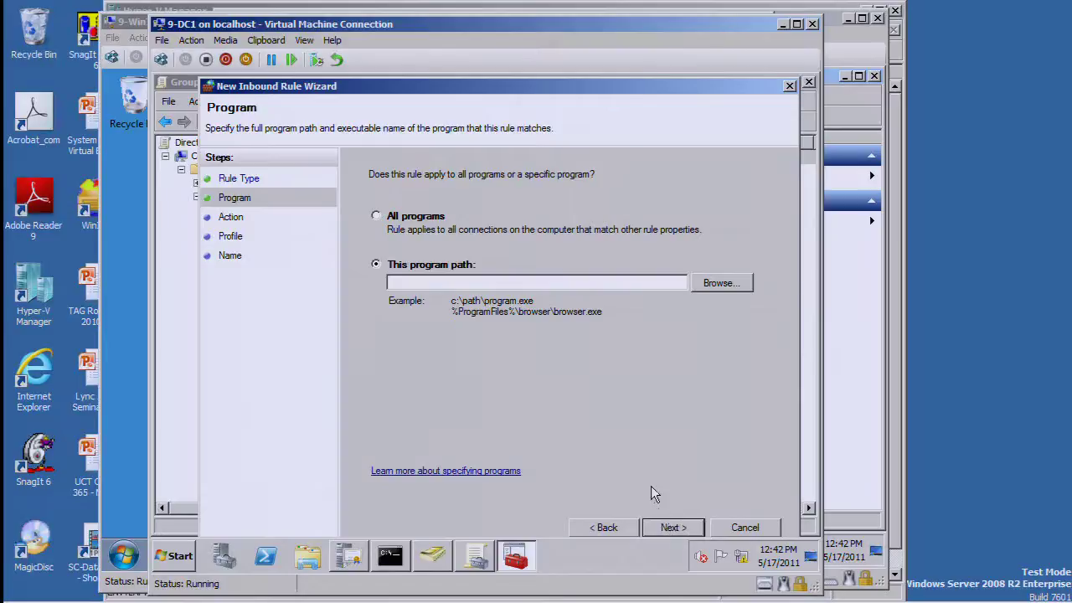
click(421, 217)
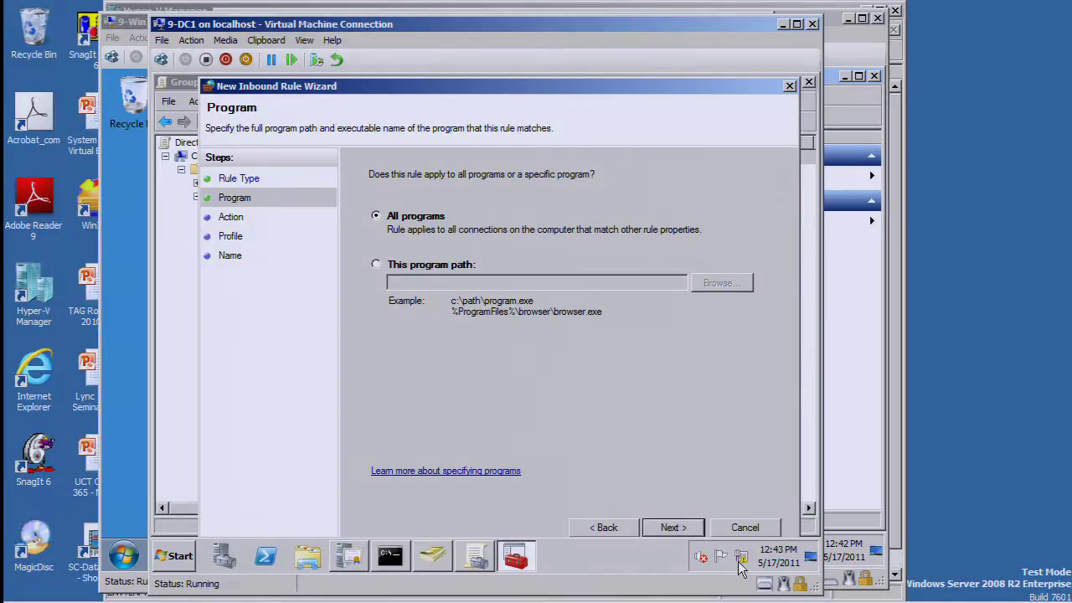
click(686, 528)
click(683, 529)
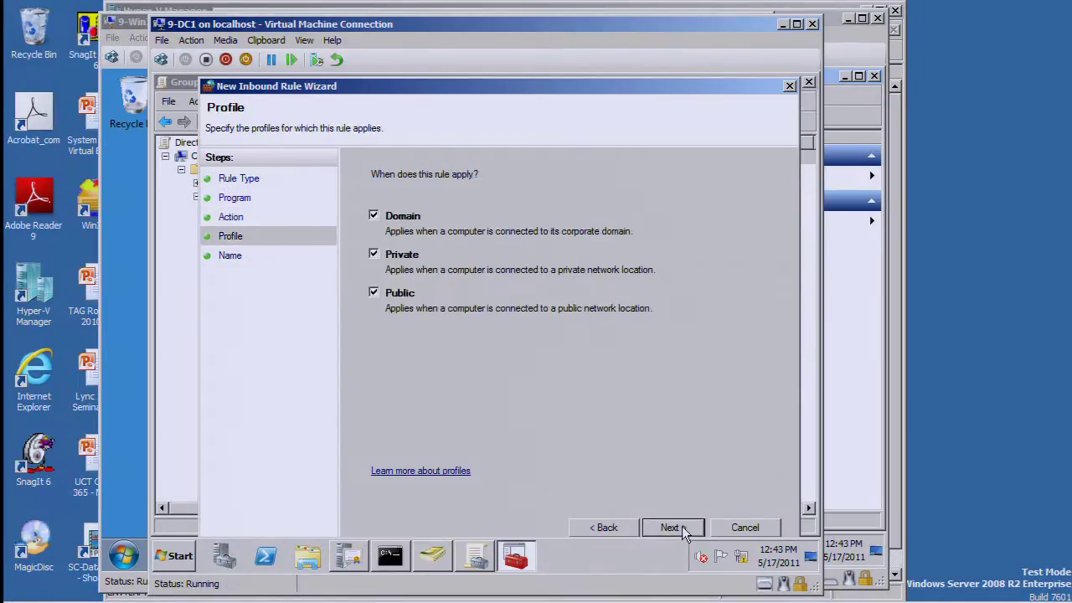
click(683, 531)
click(616, 530)
click(616, 530)
click(615, 528)
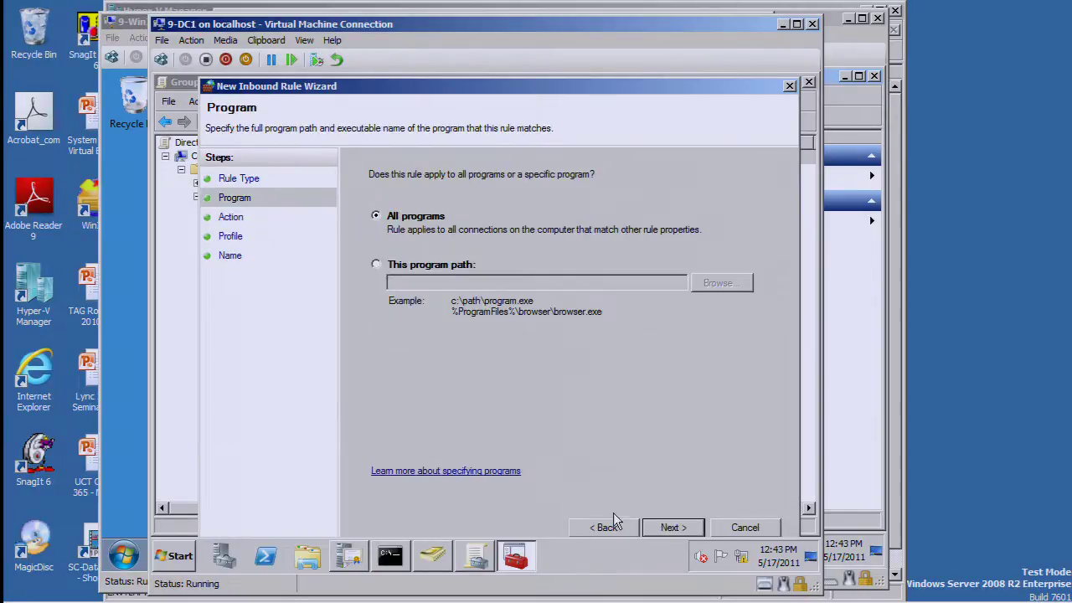
click(608, 530)
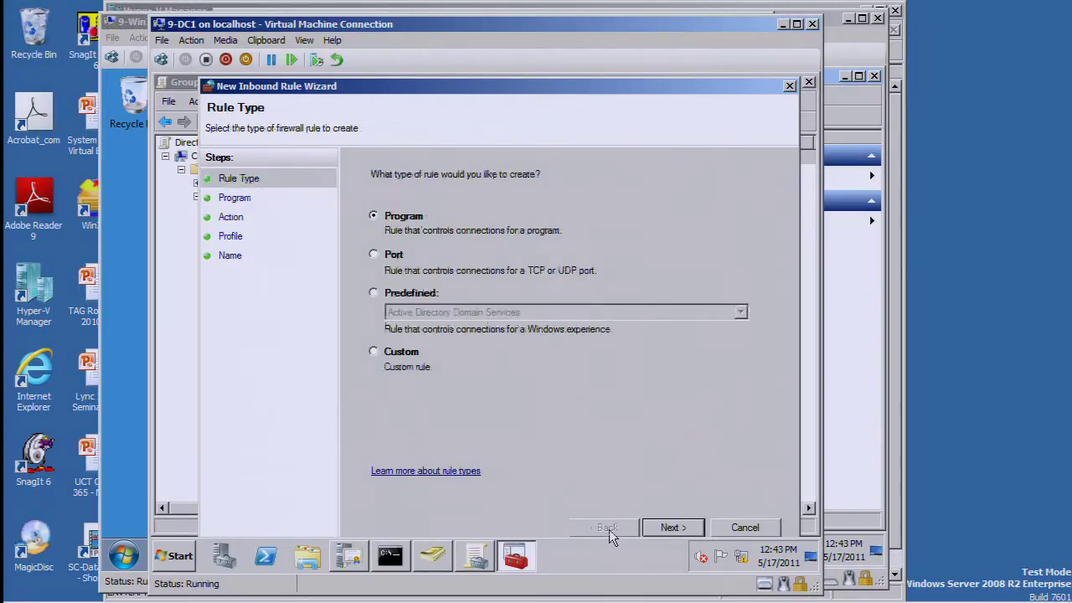
Make it a custom rule for protocol ICMPv6 limited to Echo Request
click(401, 353)
click(692, 531)
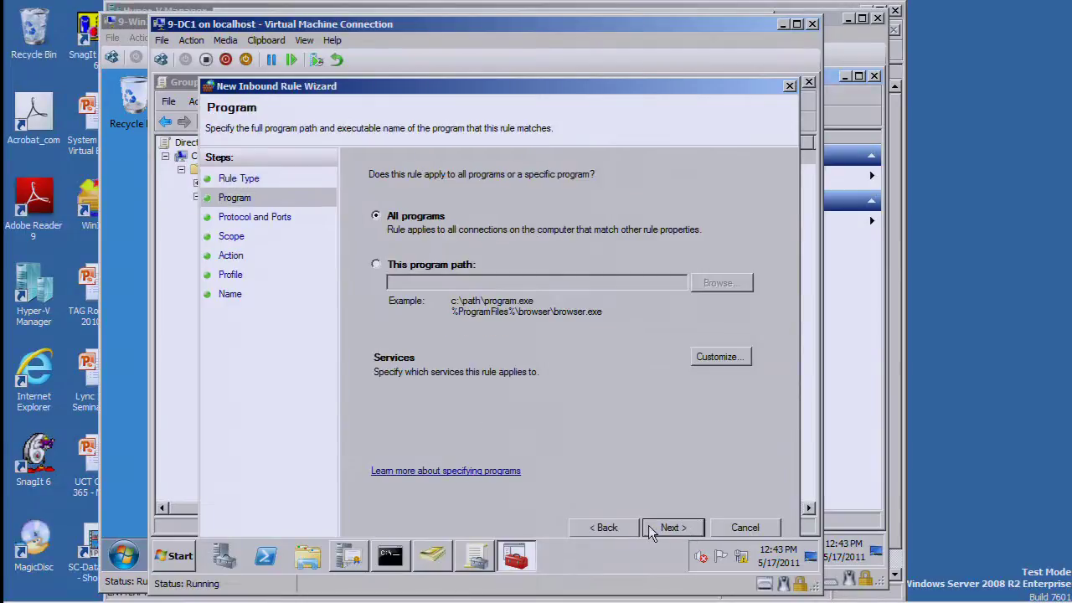
click(676, 529)
click(532, 221)
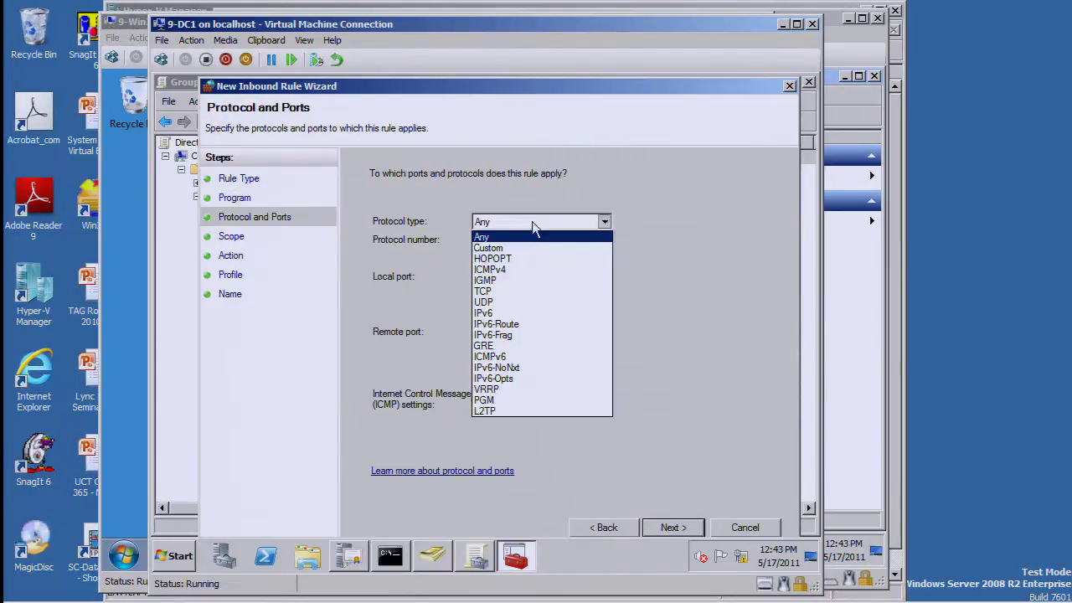
click(534, 356)
click(562, 399)
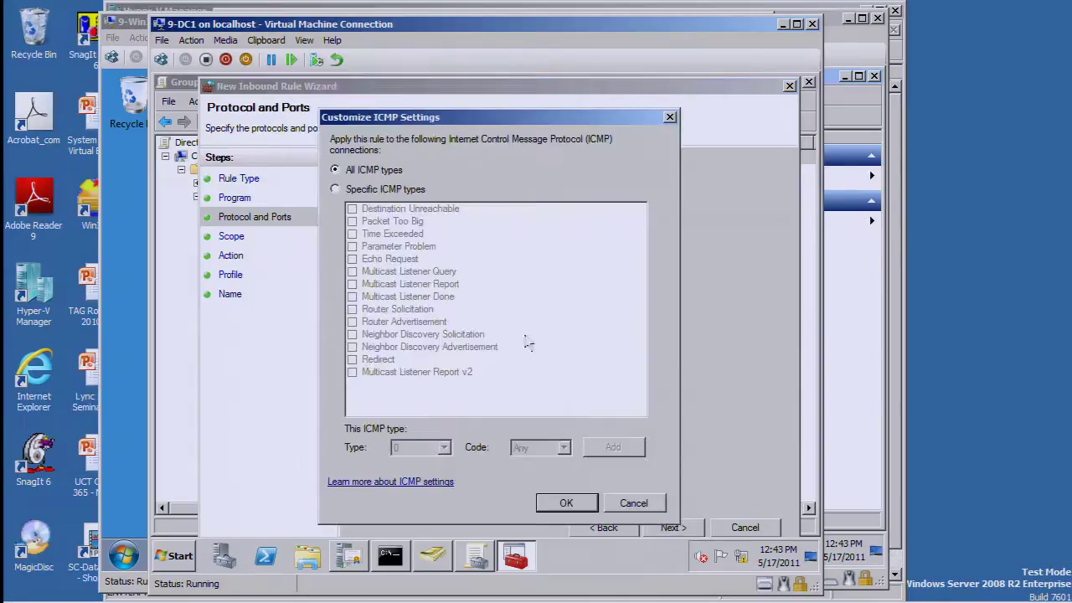
click(382, 189)
click(353, 260)
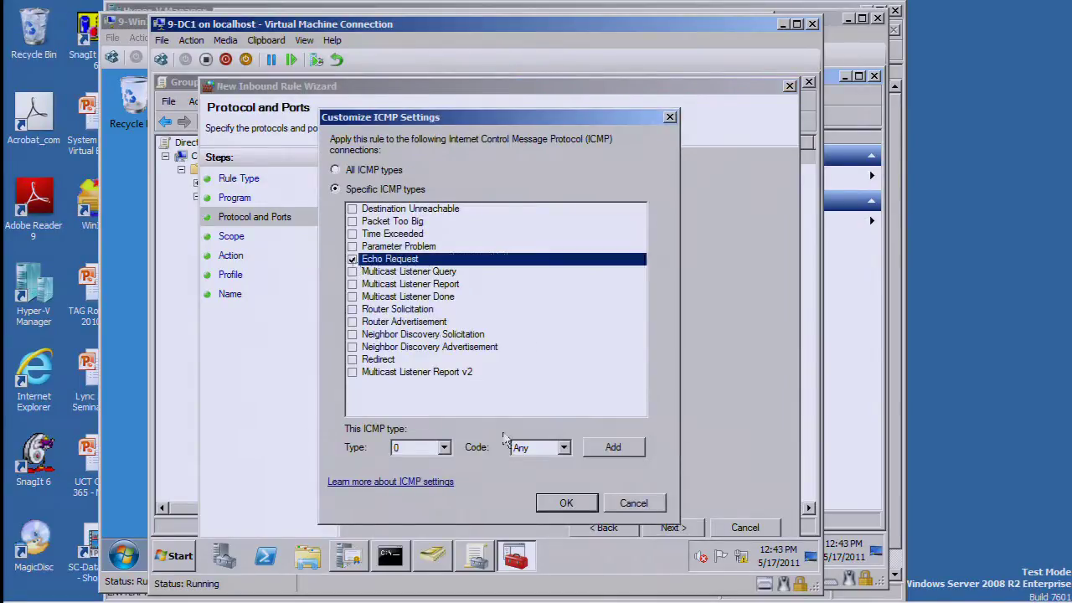
click(568, 503)
Keep any address, Allow and all profiles, and begin naming it 'Inbound ICMPv6 Echo'
click(670, 528)
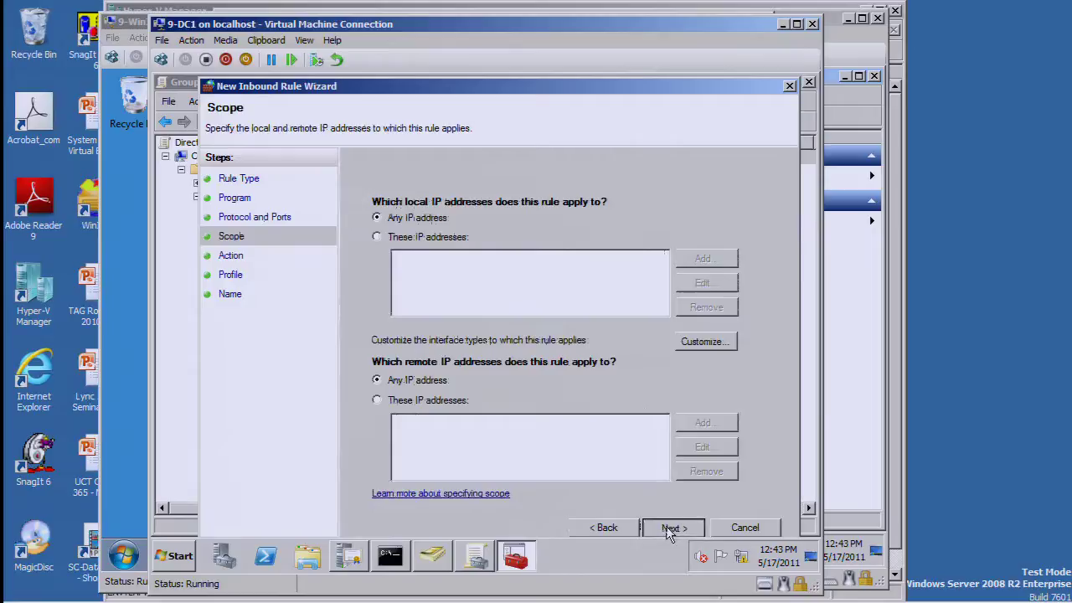
click(669, 529)
click(668, 528)
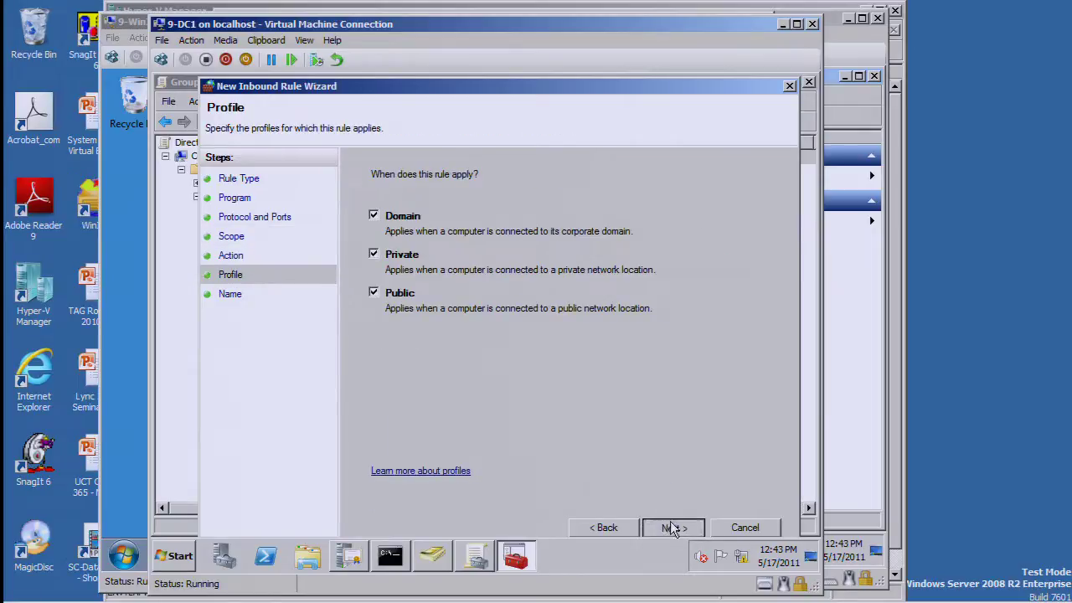
click(671, 526)
text(Inbound )
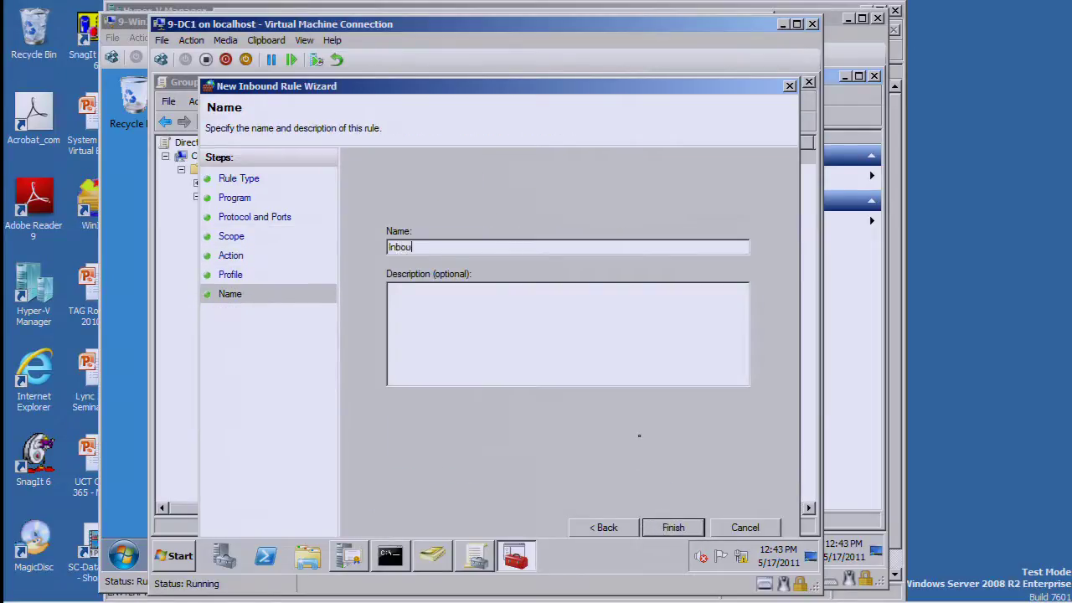
text(ICMPv6 Ec)
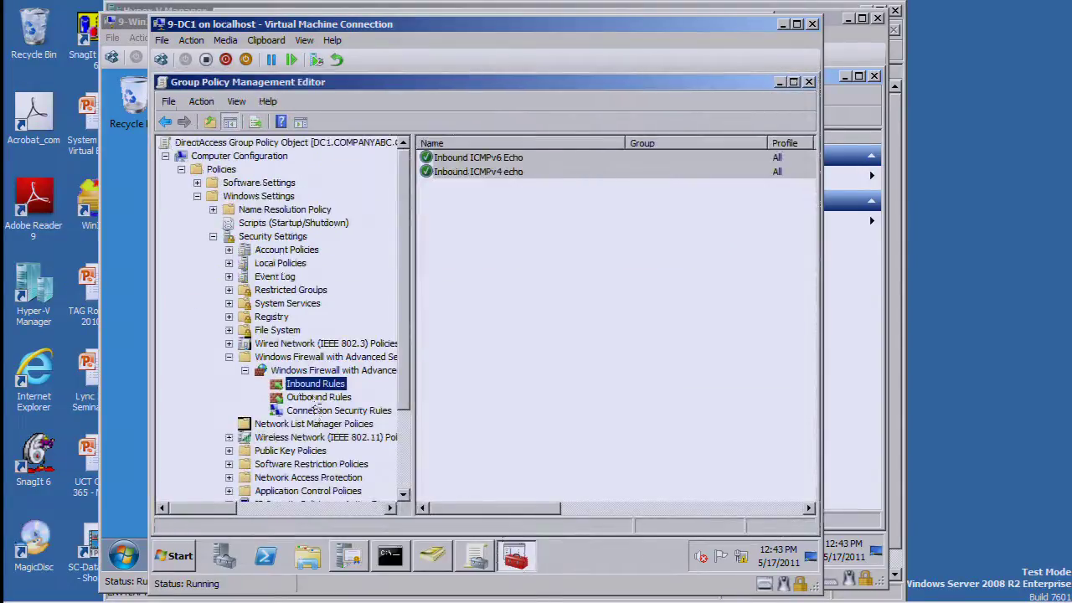
Start a new custom rule under Outbound Rules
click(316, 399)
right_click(317, 400)
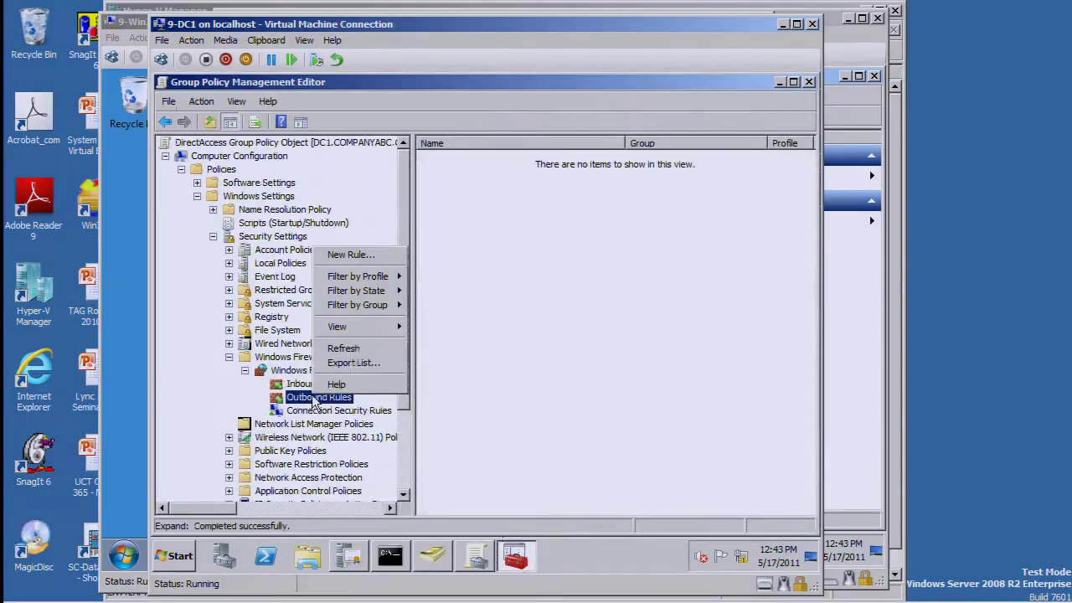
click(351, 255)
click(374, 366)
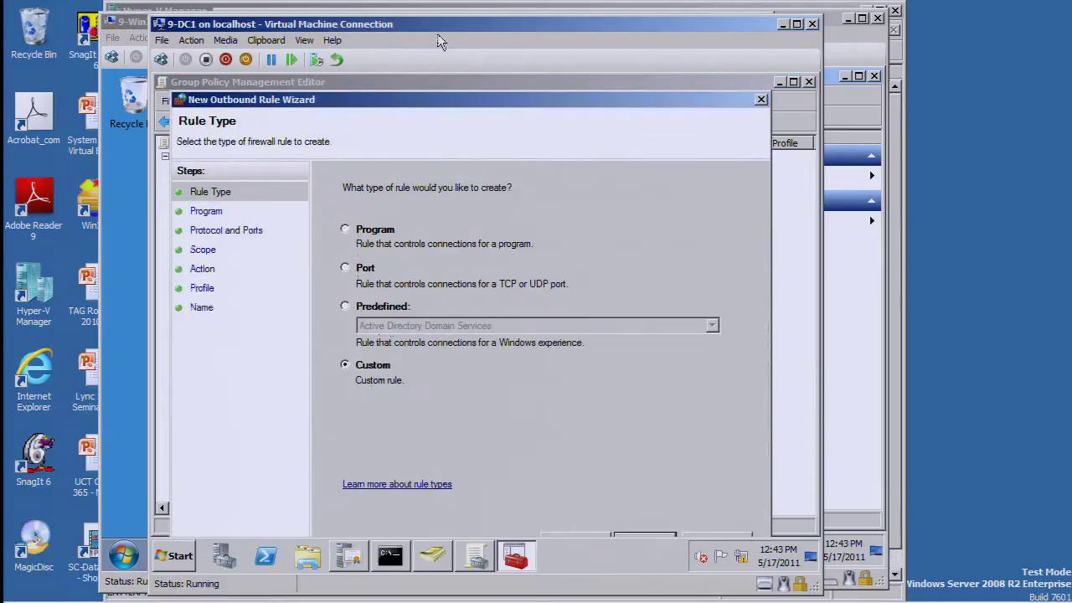
drag(459, 115, 451, 84)
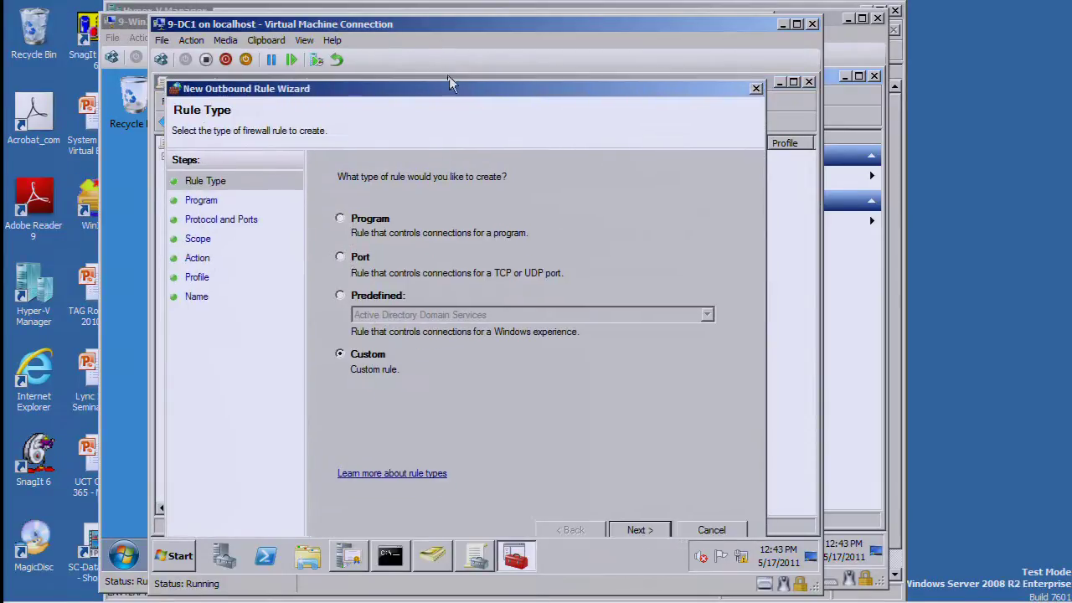
click(652, 533)
click(641, 531)
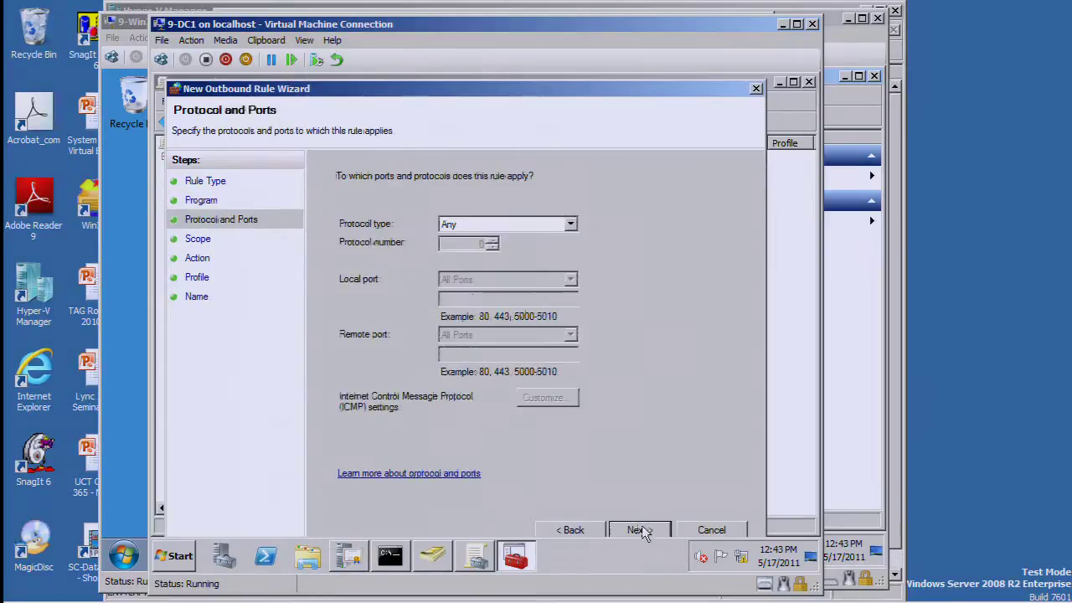
Set protocol ICMPv4 restricted to Echo Request, keeping any address scope
click(494, 225)
click(486, 271)
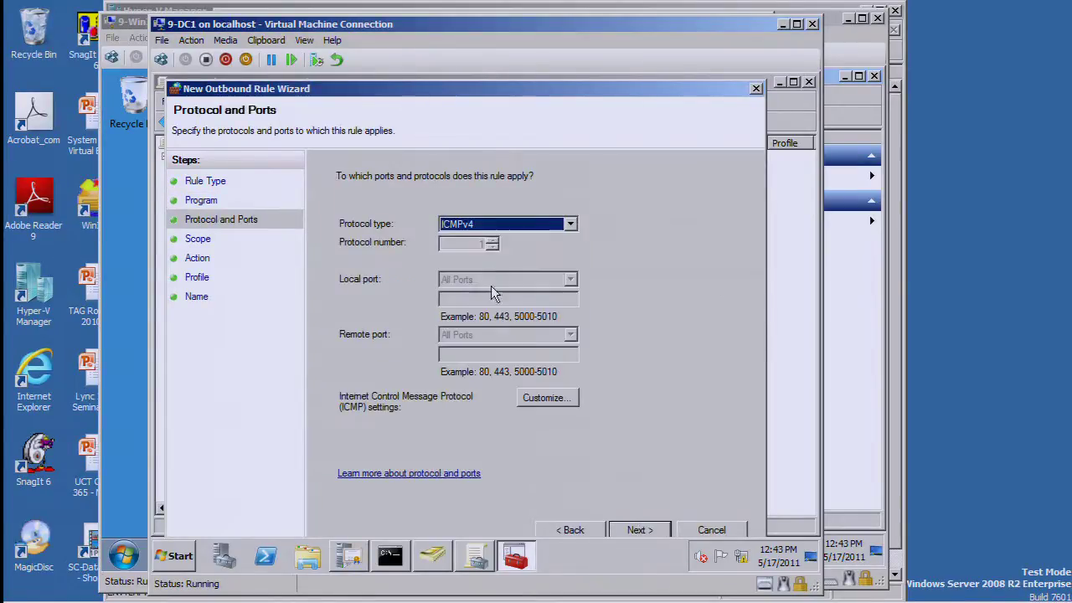
click(546, 398)
click(349, 191)
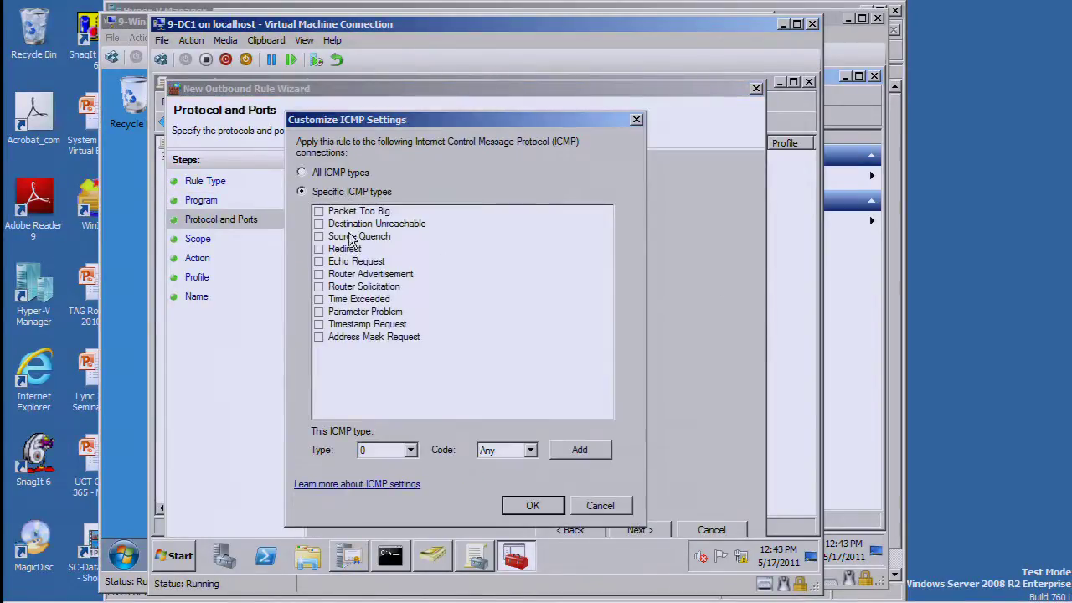
click(350, 262)
click(533, 506)
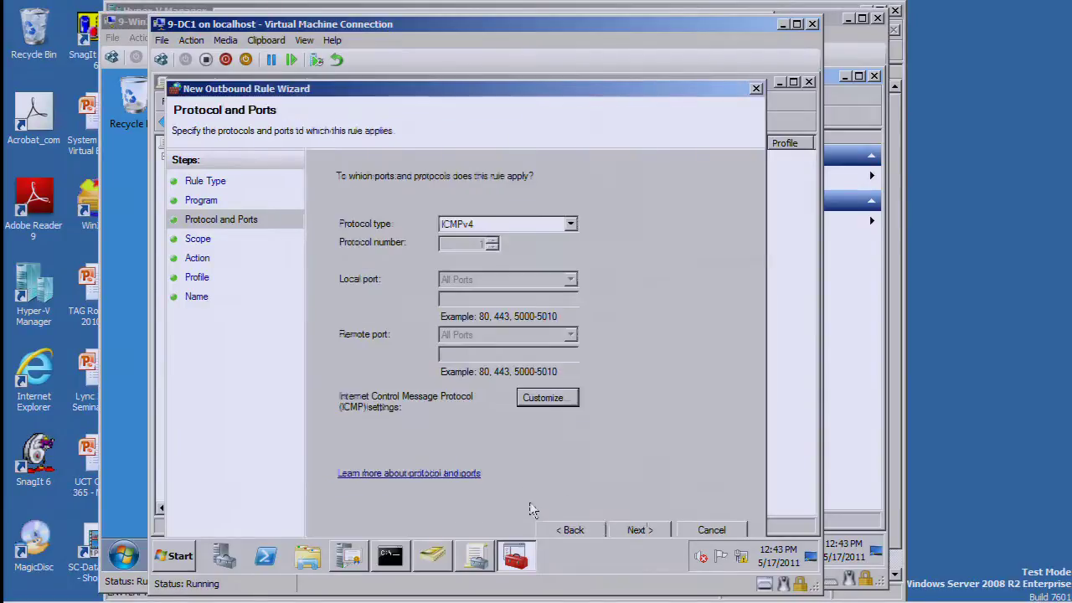
click(636, 532)
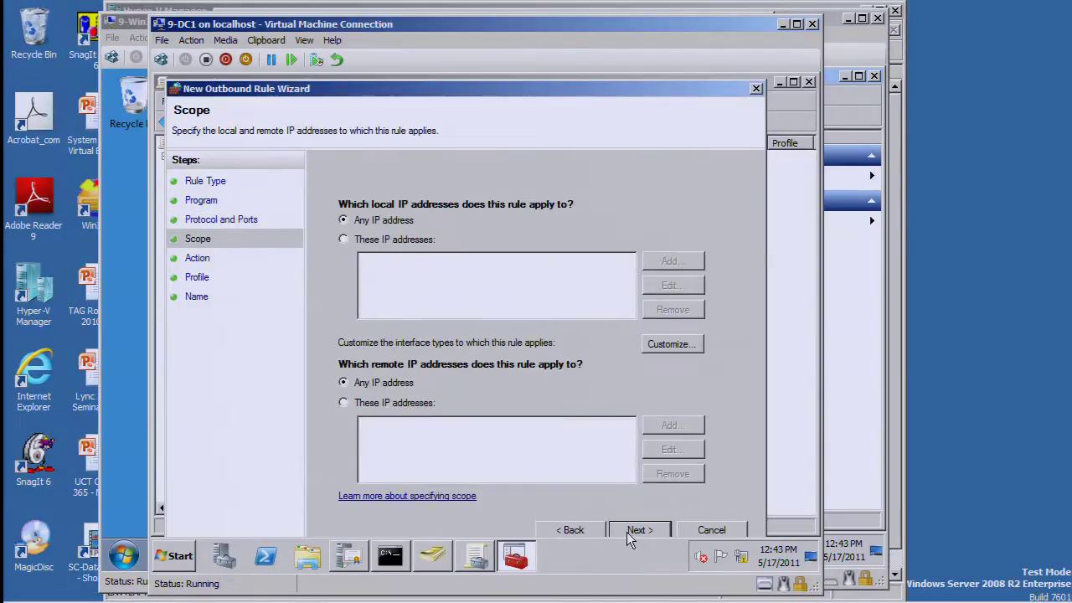
click(628, 532)
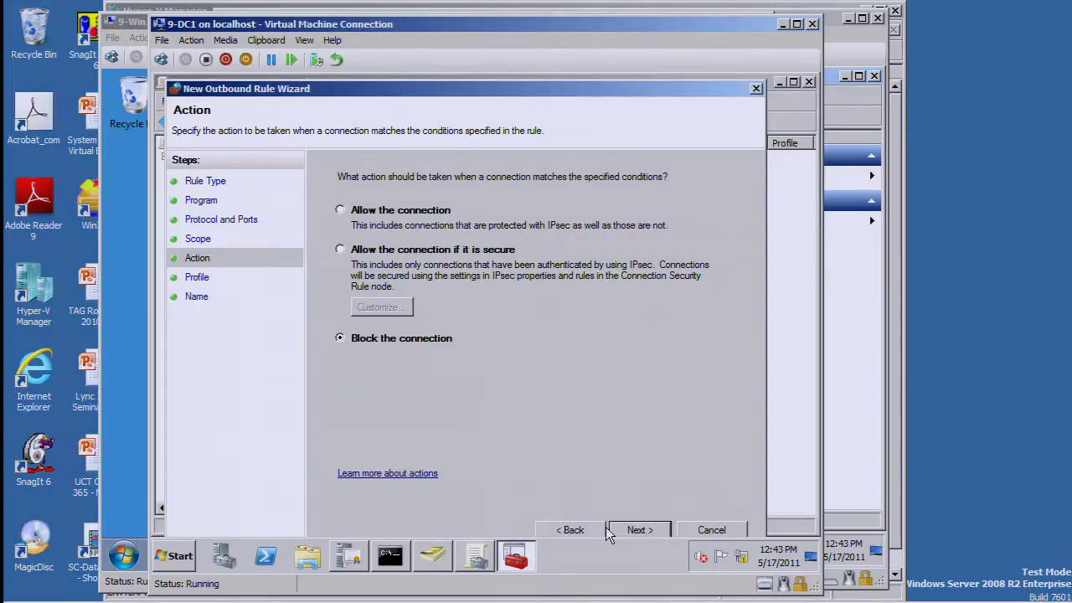
Allow the connection on all profiles and save the rule as Outbound ICMPv4 Echo
click(408, 211)
click(644, 530)
click(644, 529)
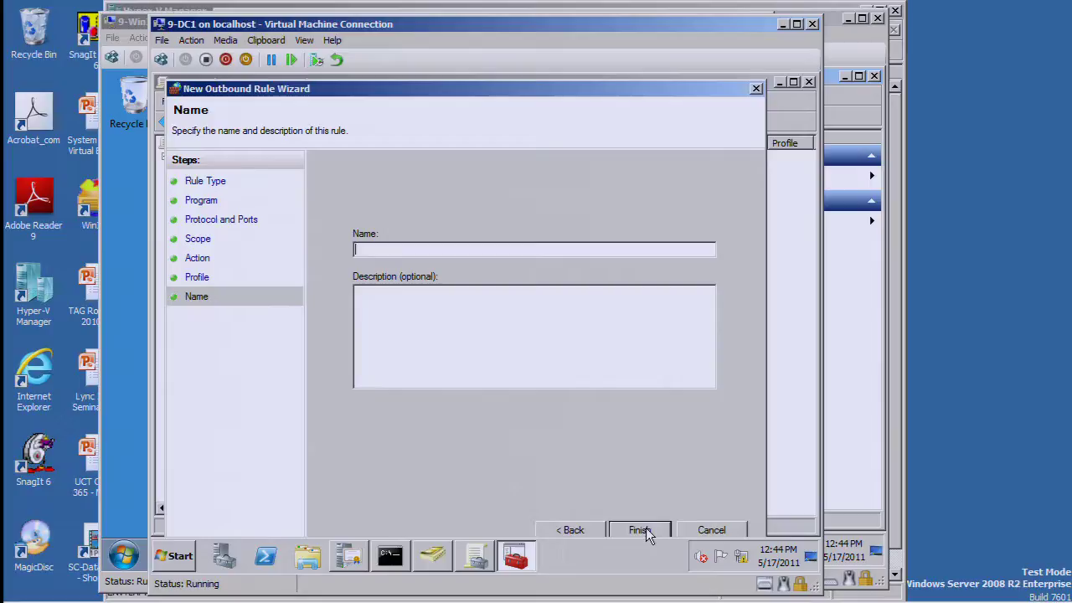
text(Outlound ICMPv5)
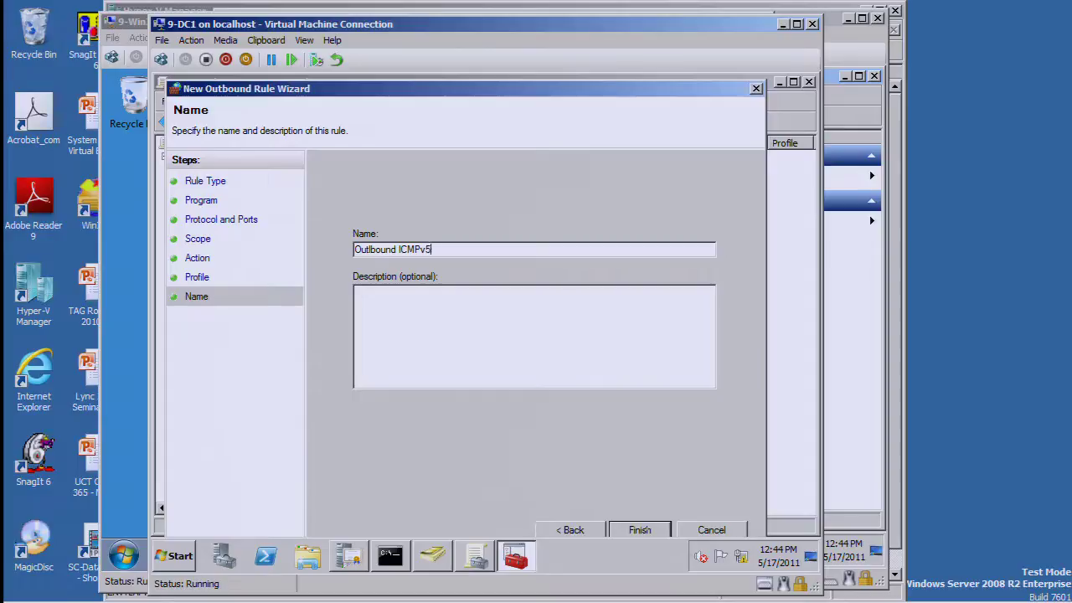
text(6 Echo Request)
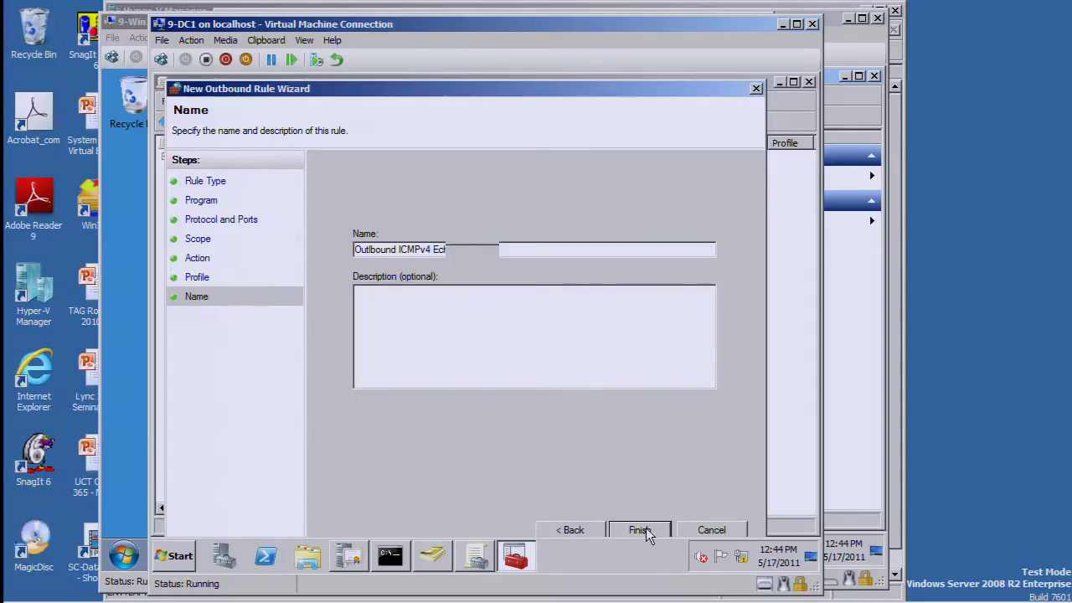
click(642, 531)
click(516, 555)
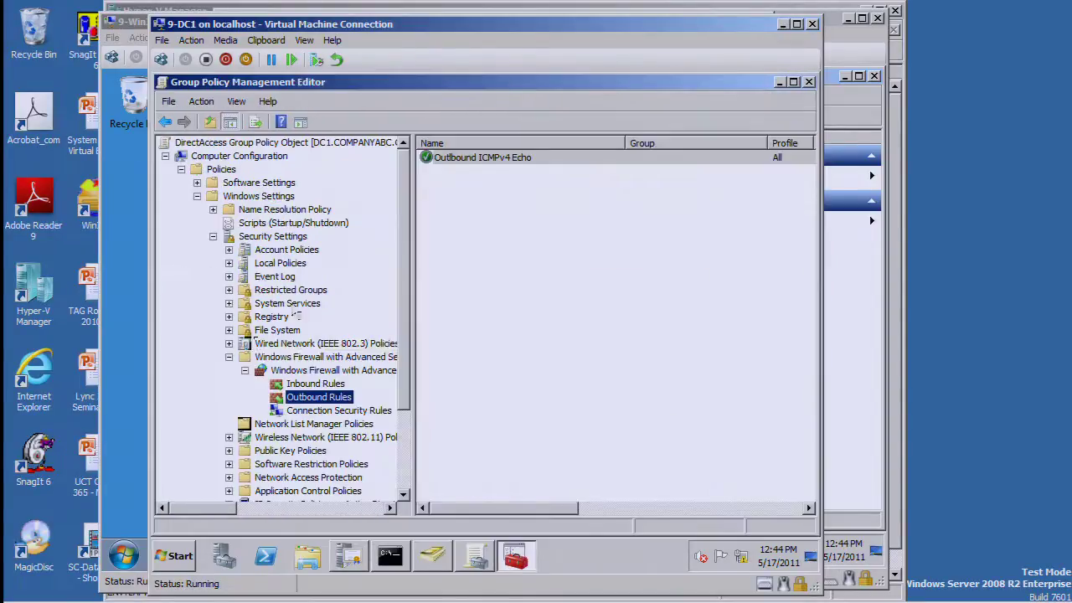
Start another custom outbound rule for protocol ICMPv6 restricted to Echo Request
right_click(316, 404)
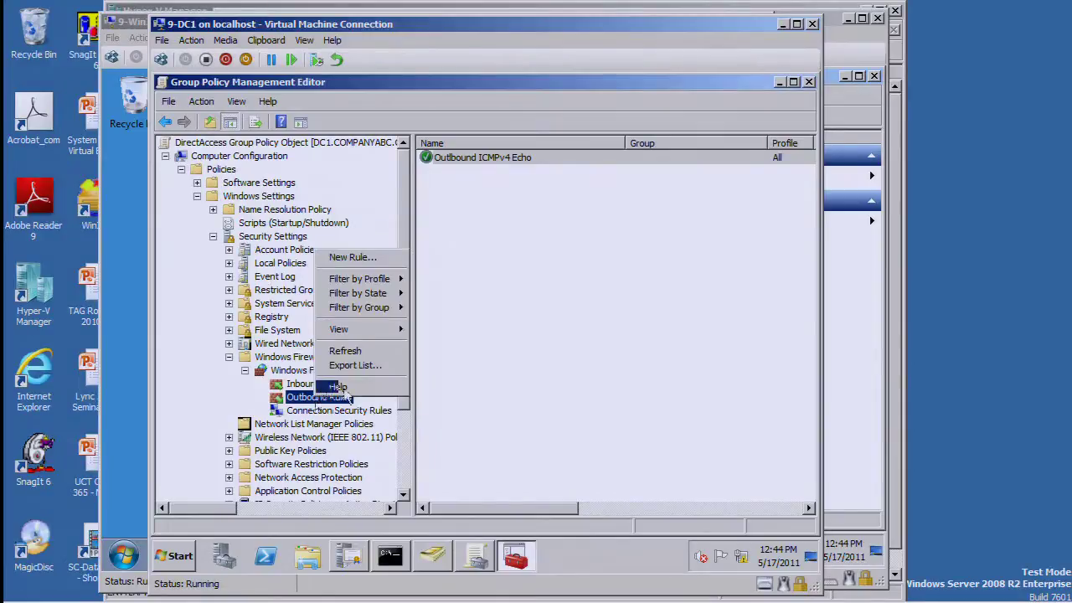
click(354, 256)
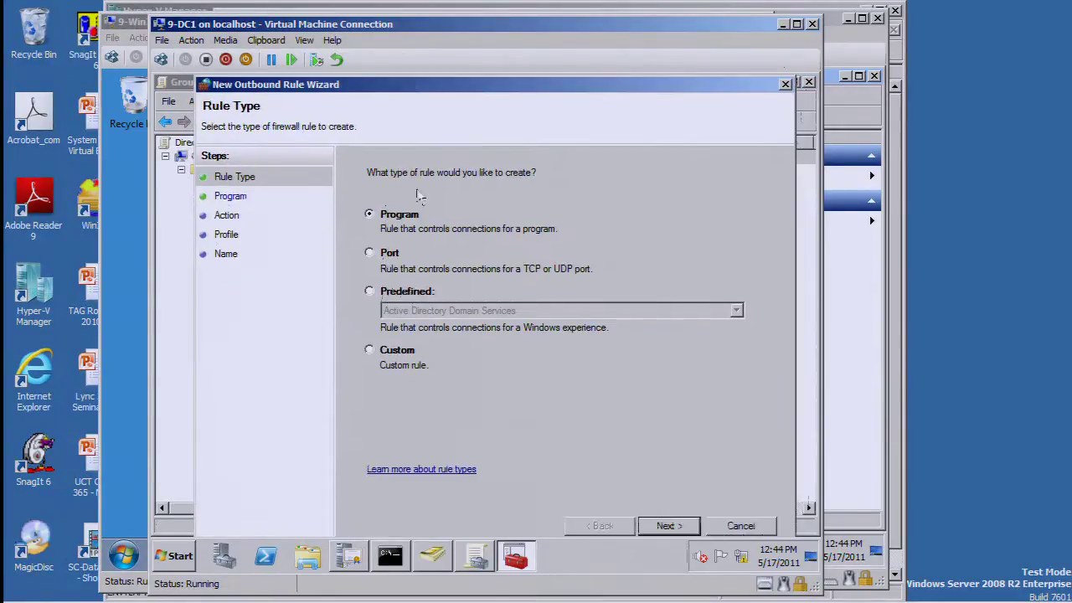
click(394, 352)
click(670, 525)
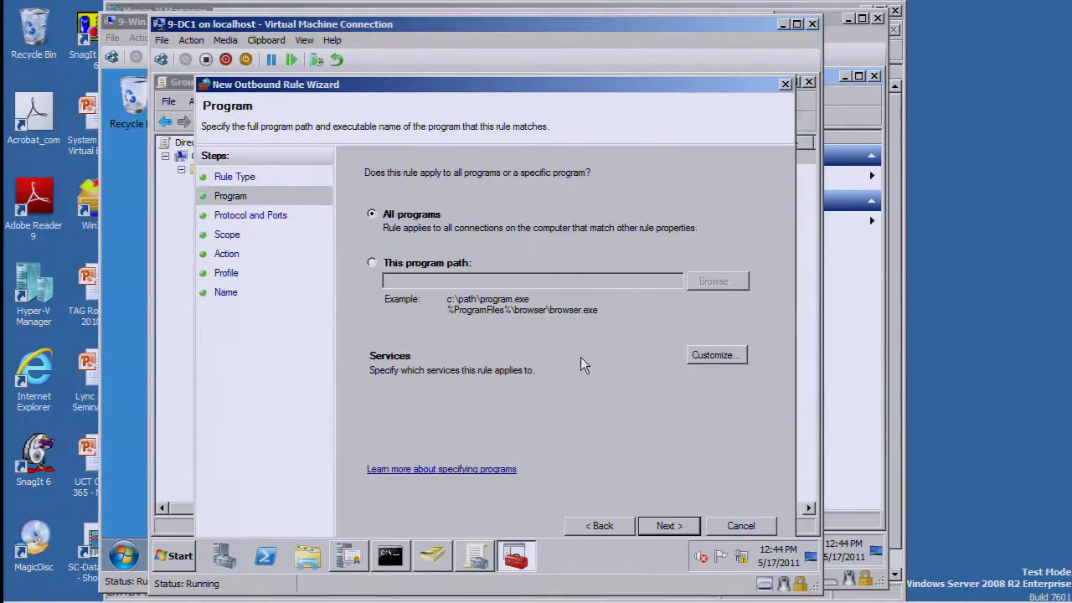
click(670, 523)
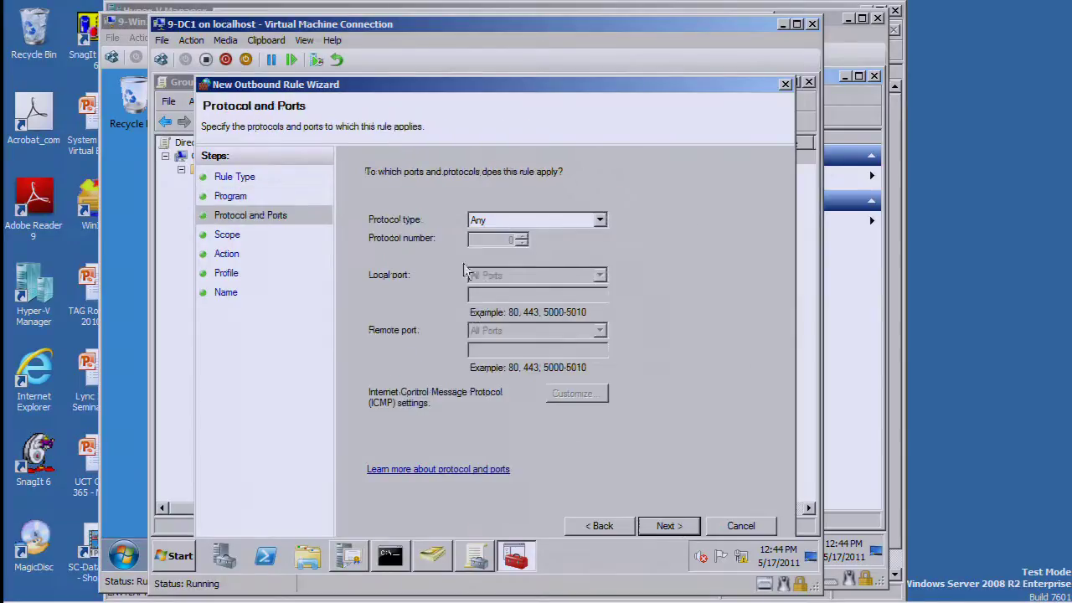
click(529, 221)
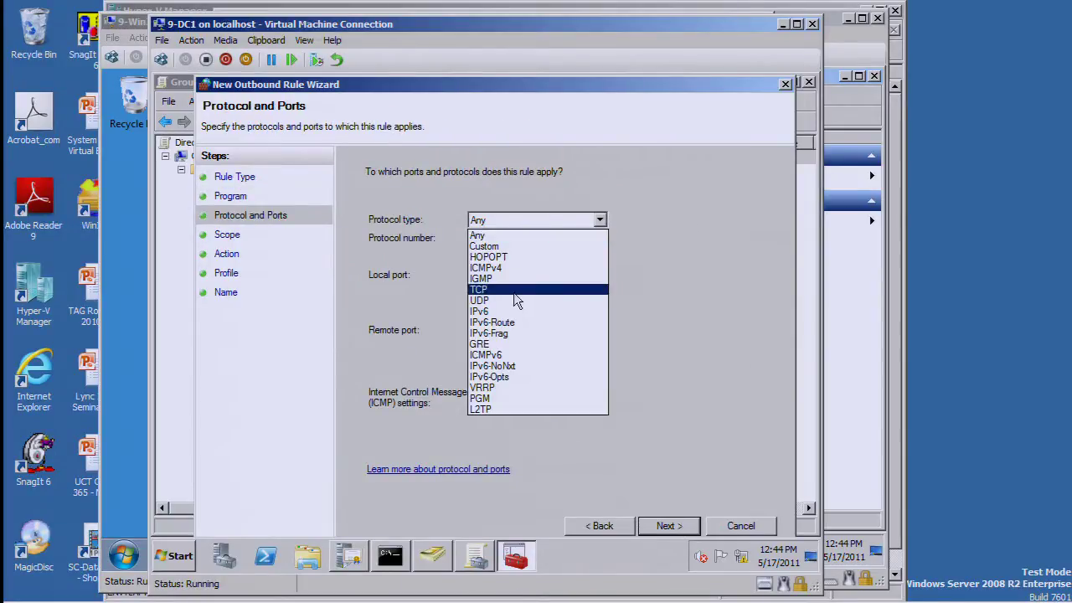
click(525, 355)
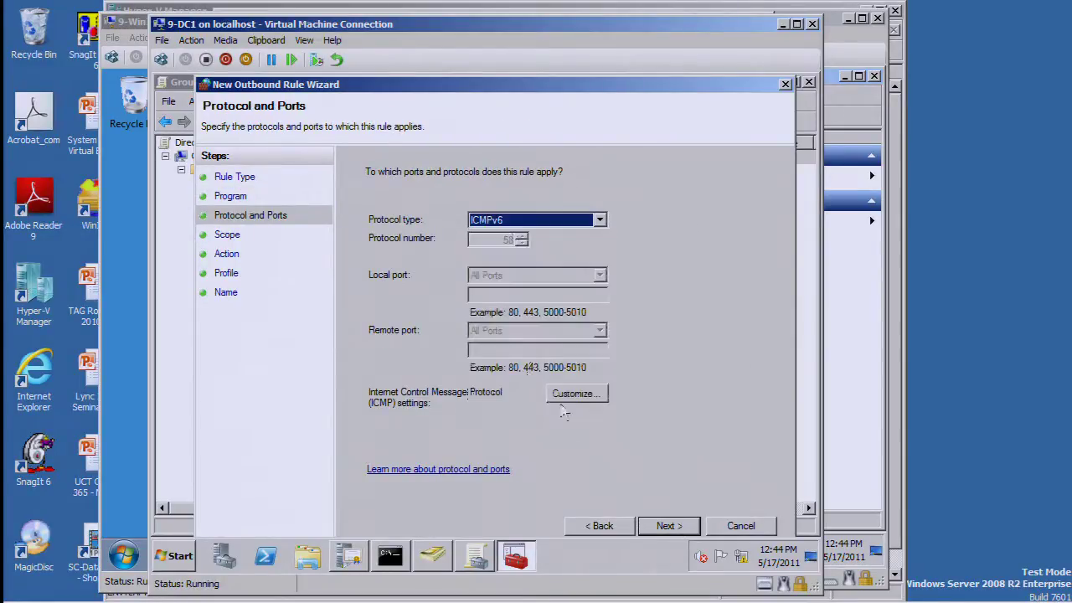
click(575, 394)
click(332, 187)
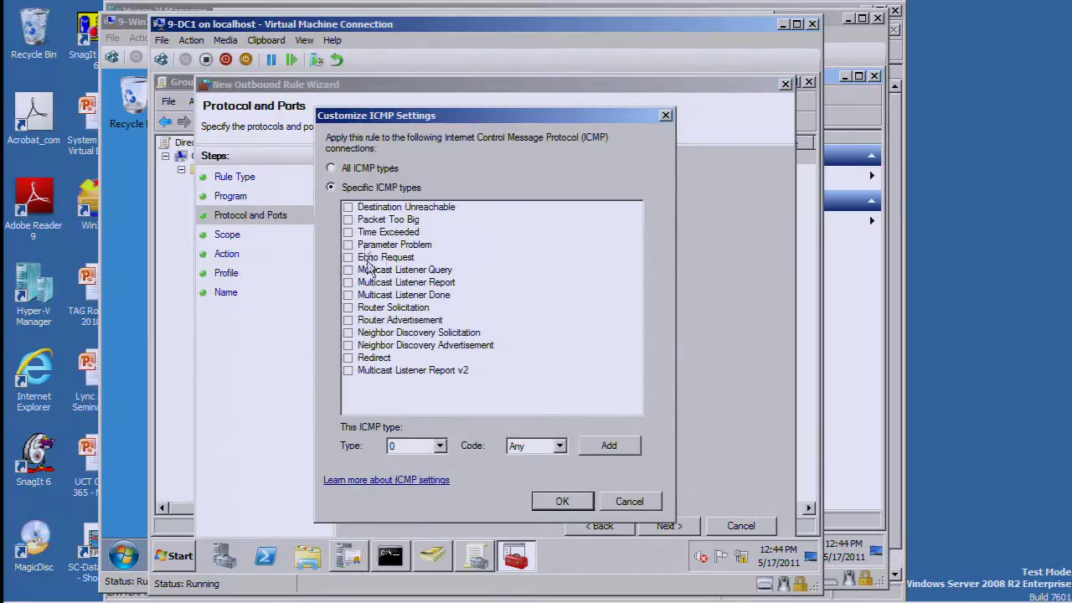
click(363, 257)
click(562, 501)
Allow the connection on all profiles and save it as 'Outbound ICMPv6 Echo'
click(663, 526)
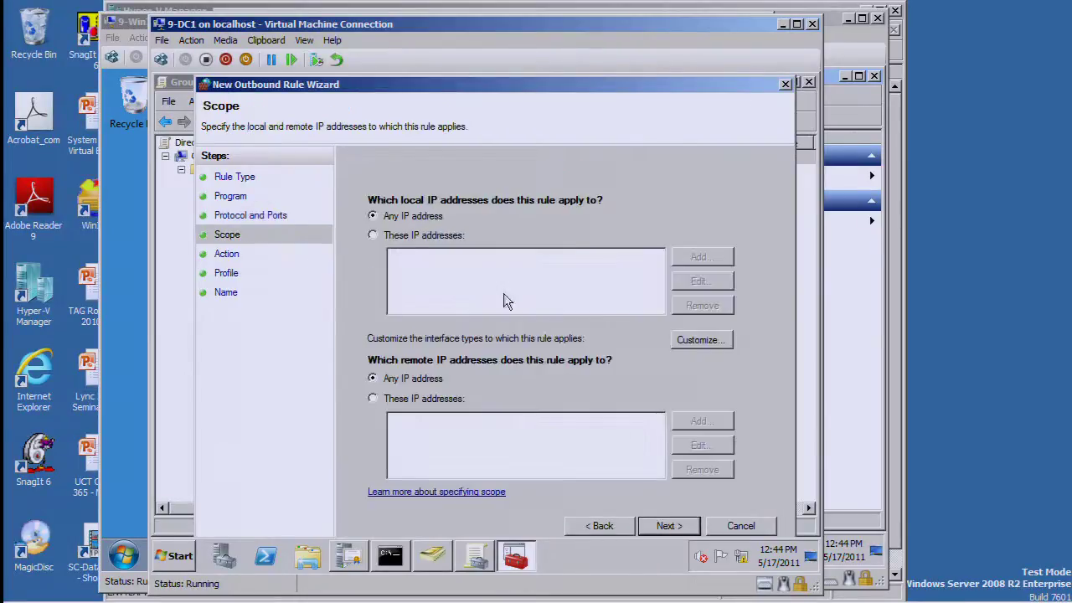
click(683, 528)
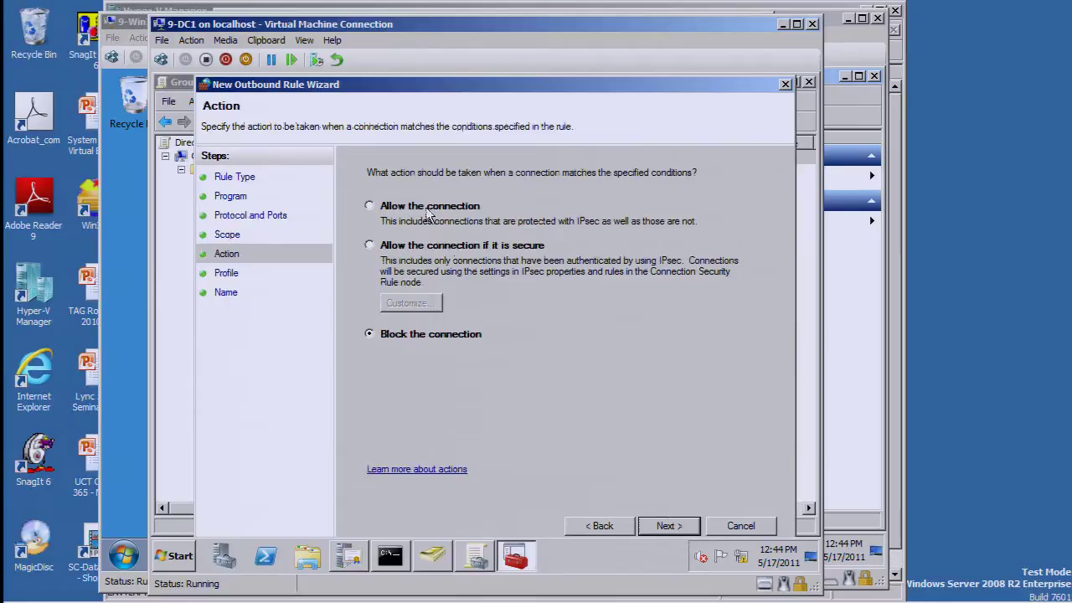
click(427, 211)
click(666, 525)
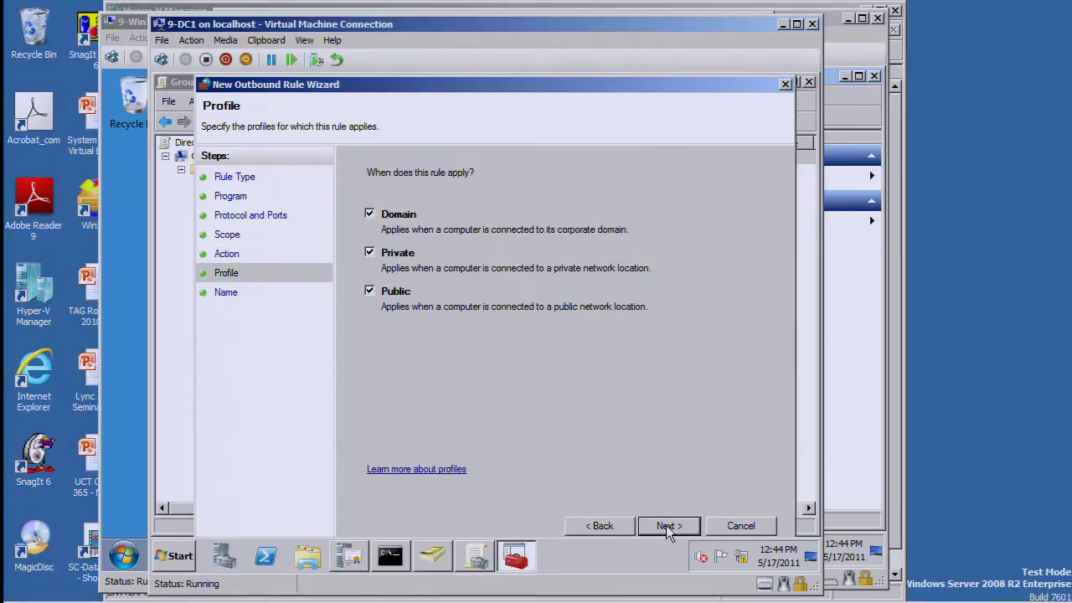
click(666, 526)
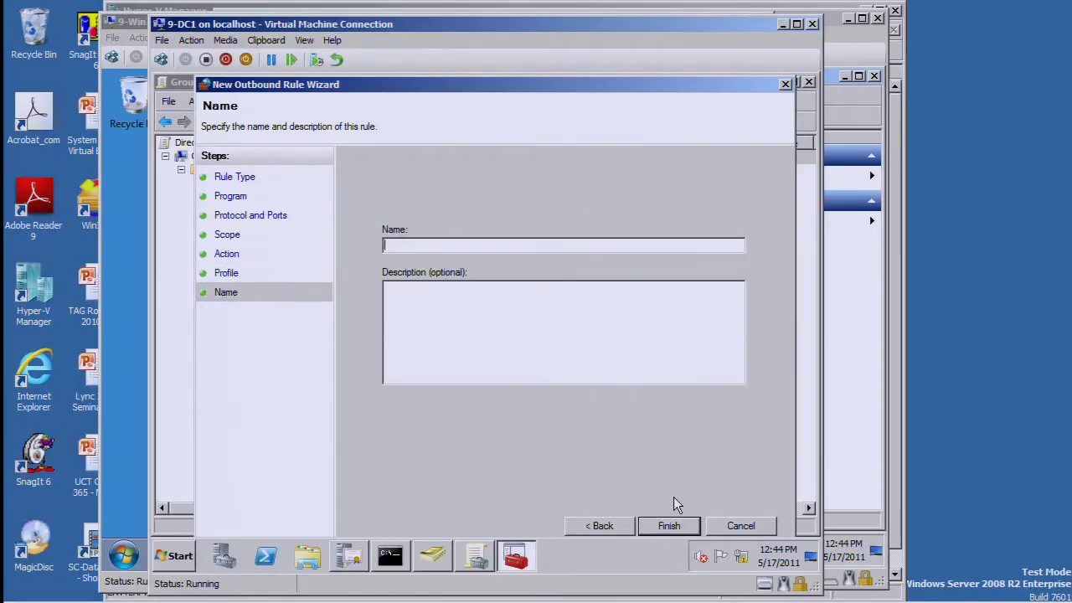
text(Outbound ICMPv6 )
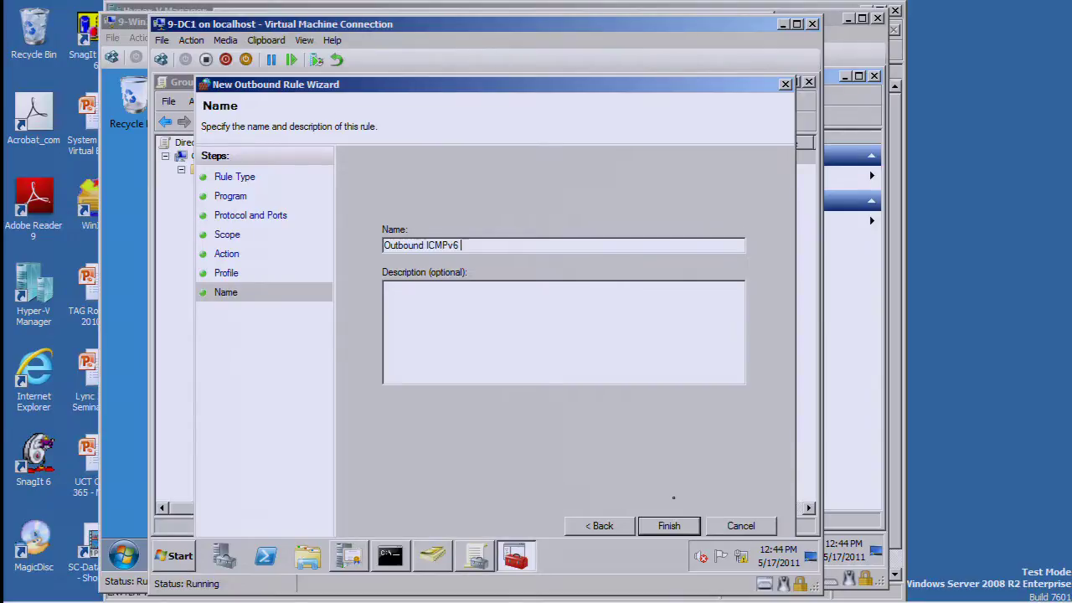
text(Echo)
key(Return)
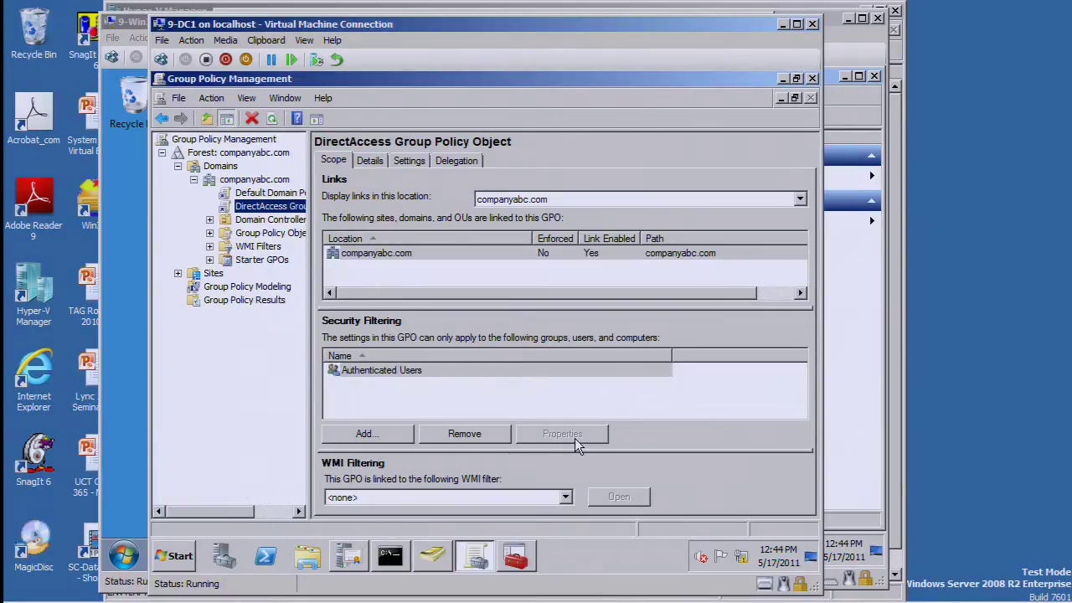
On the Windows 7 VM, open Windows Firewall with Advanced Security and review its inbound and outbound rules
key(alt+Tab)
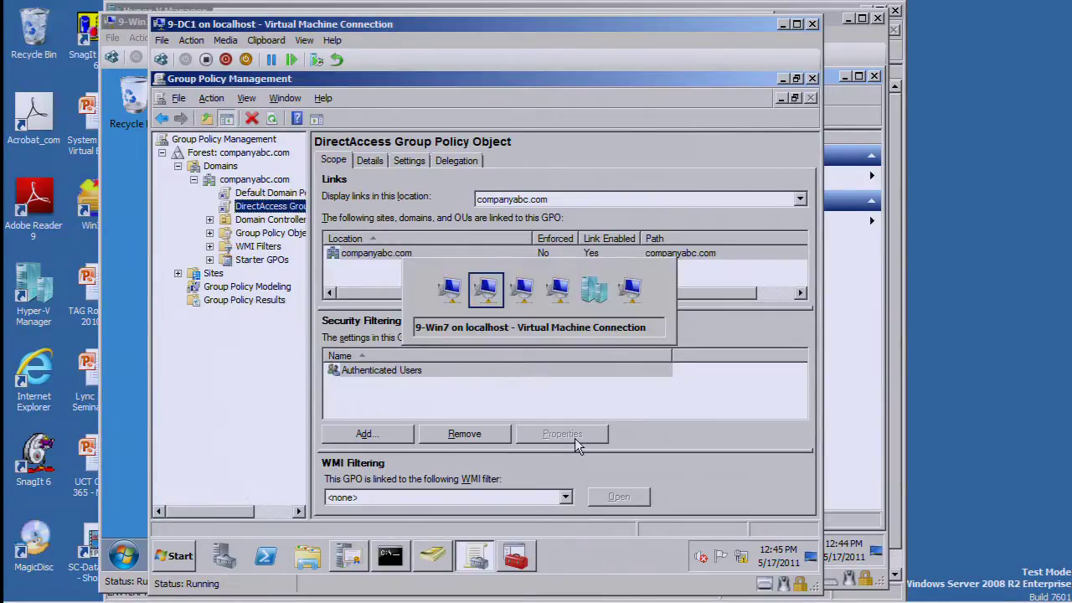
key(alt+Tab)
key(alt+Tab)
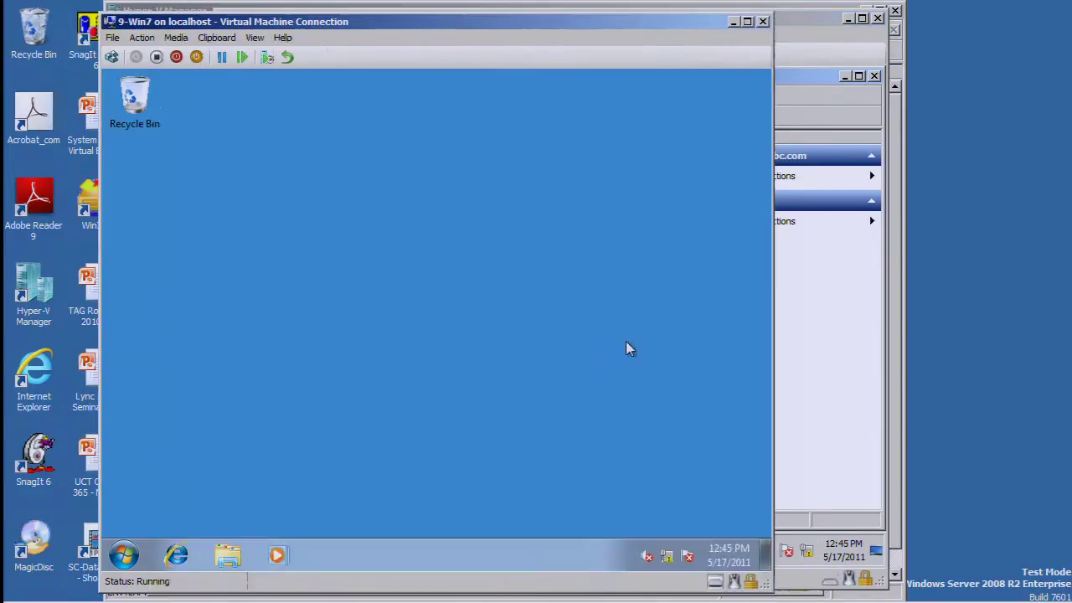
click(123, 555)
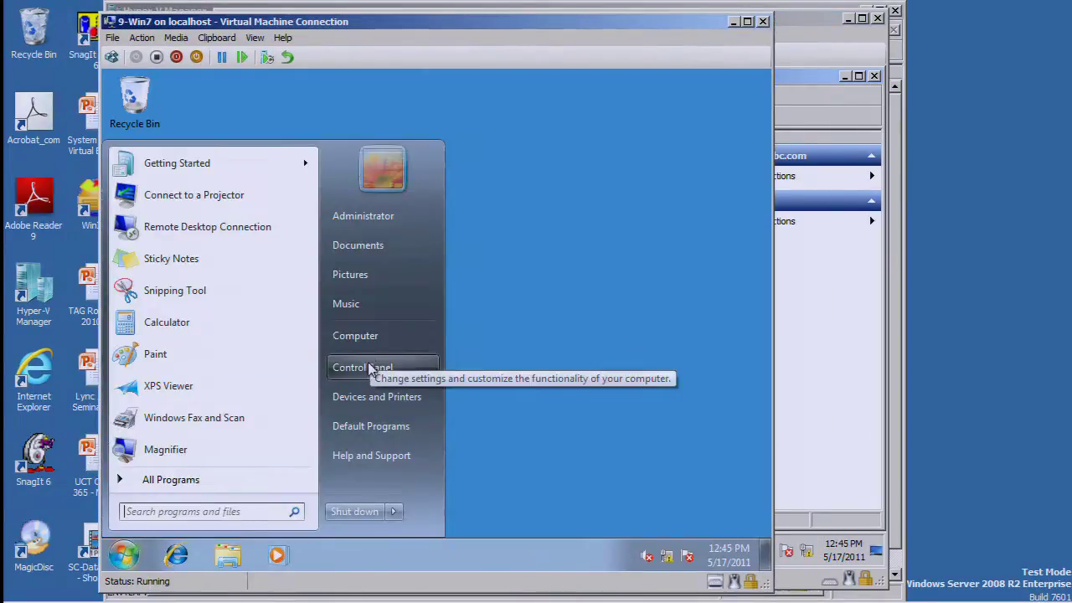
click(369, 362)
click(260, 185)
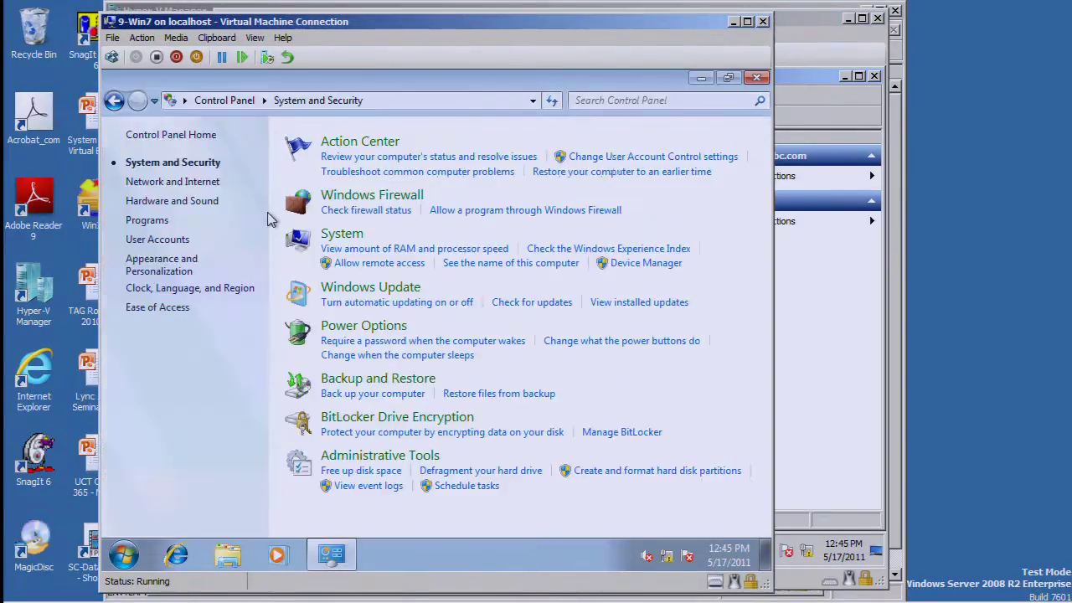
click(351, 199)
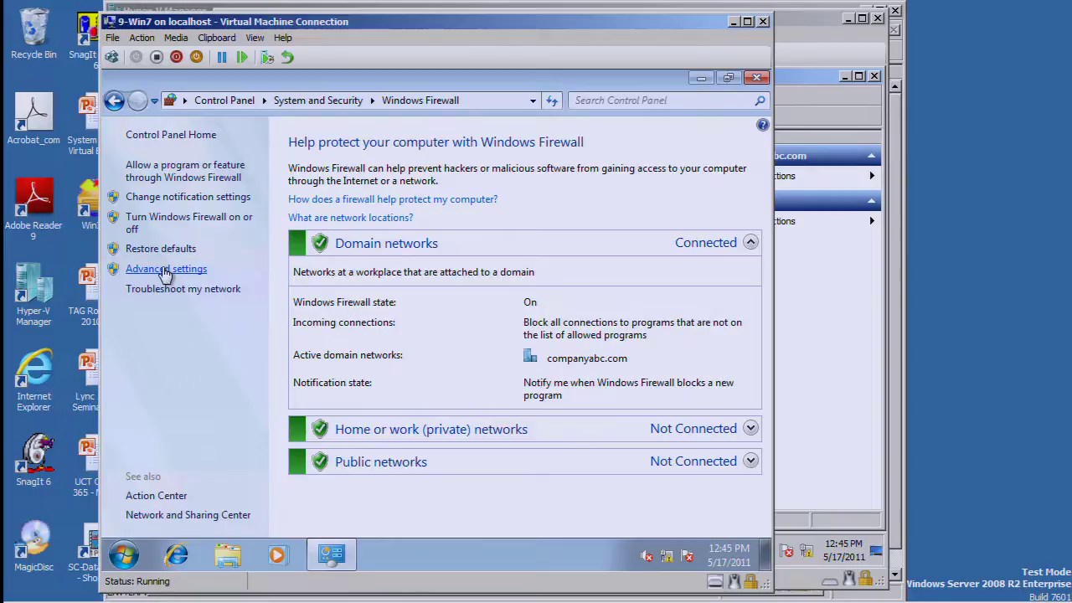
click(165, 270)
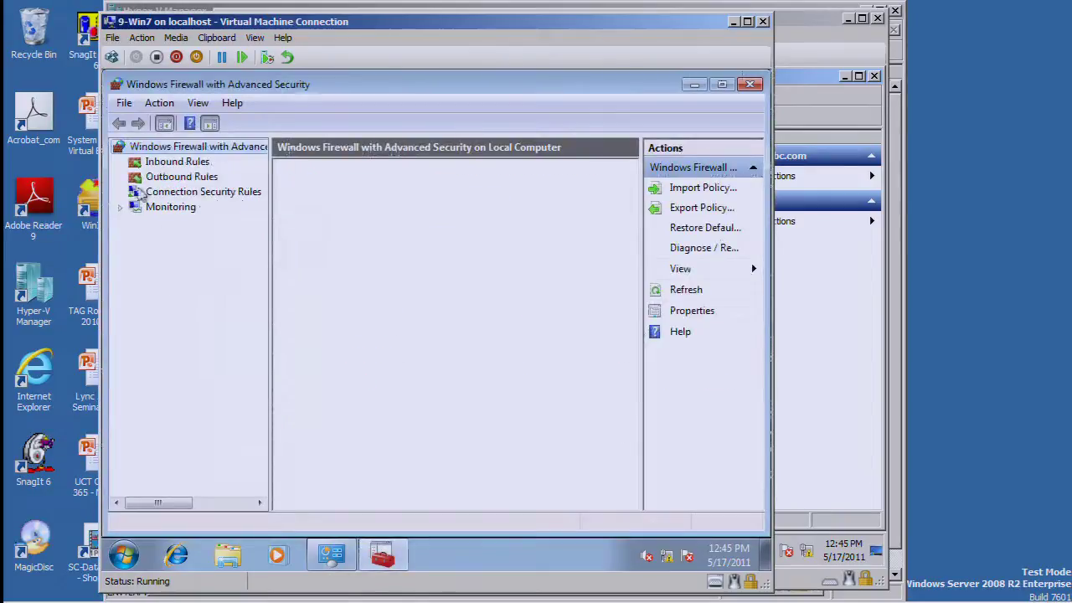
click(147, 166)
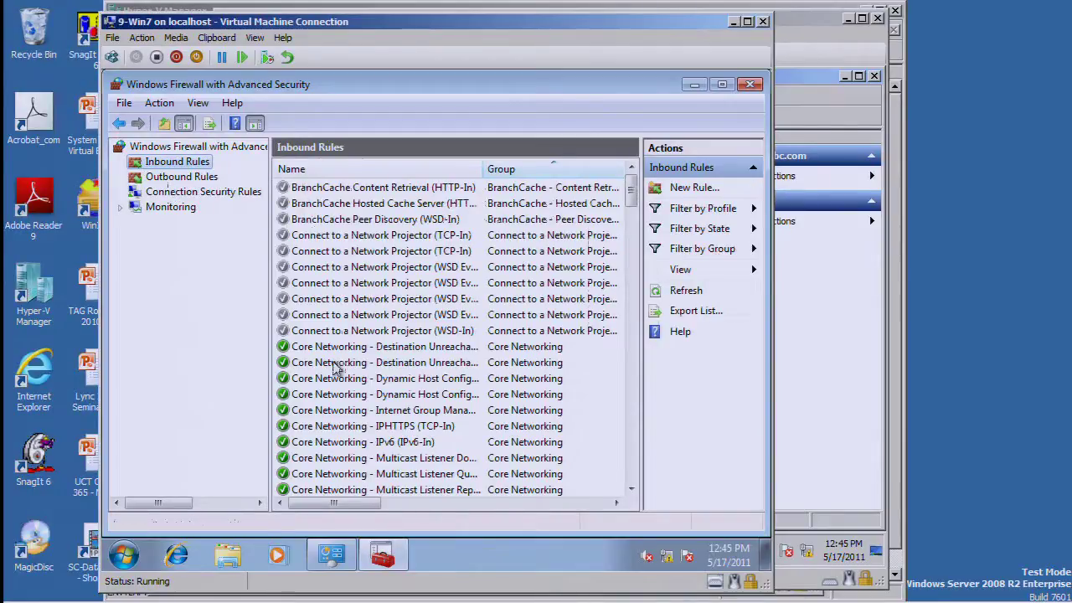
click(202, 177)
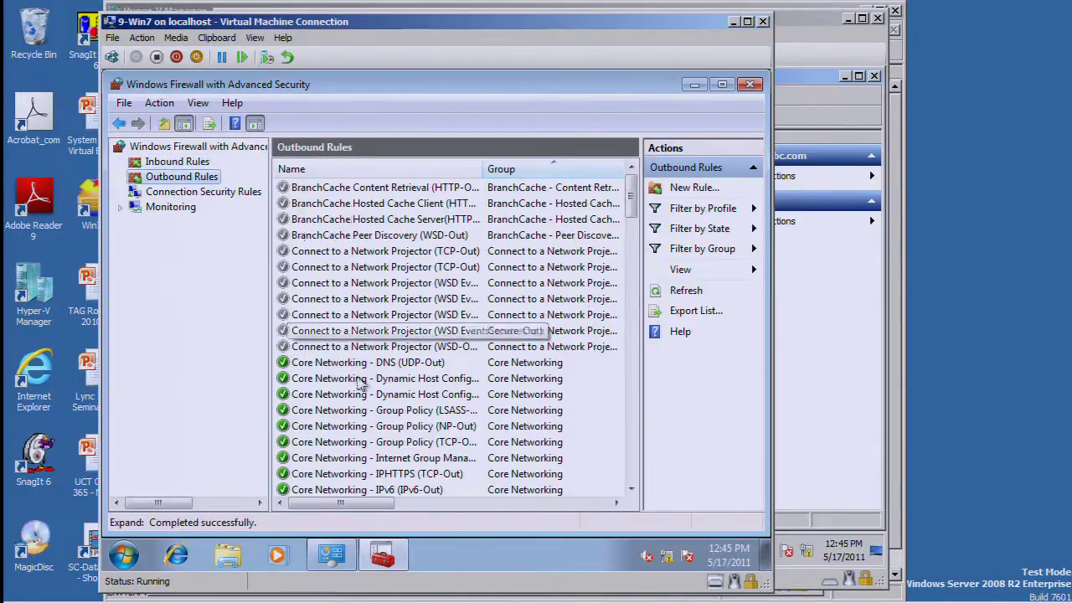
click(159, 162)
Launch a command prompt by running cmd from the Start menu
click(123, 556)
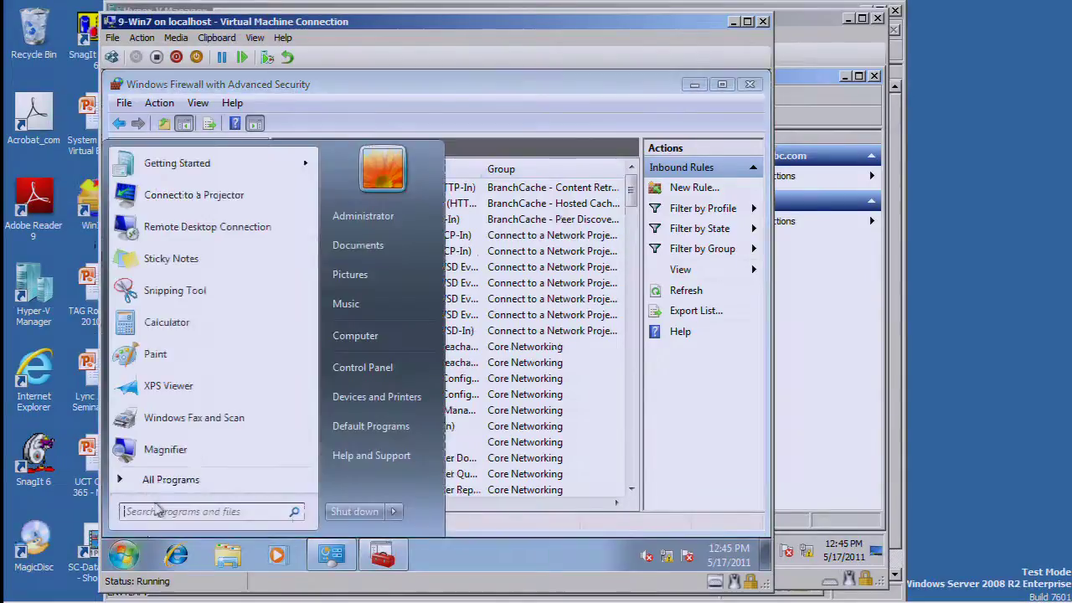
text(cmd)
key(Return)
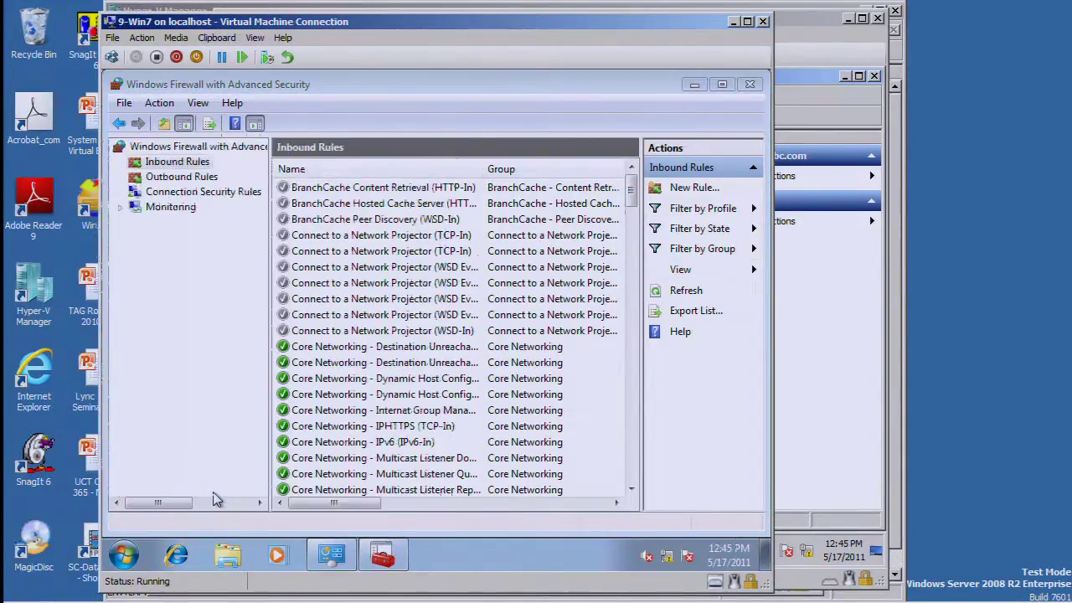
Run gpupdate /force at the Windows 7 command prompt
text(gpupdate /)
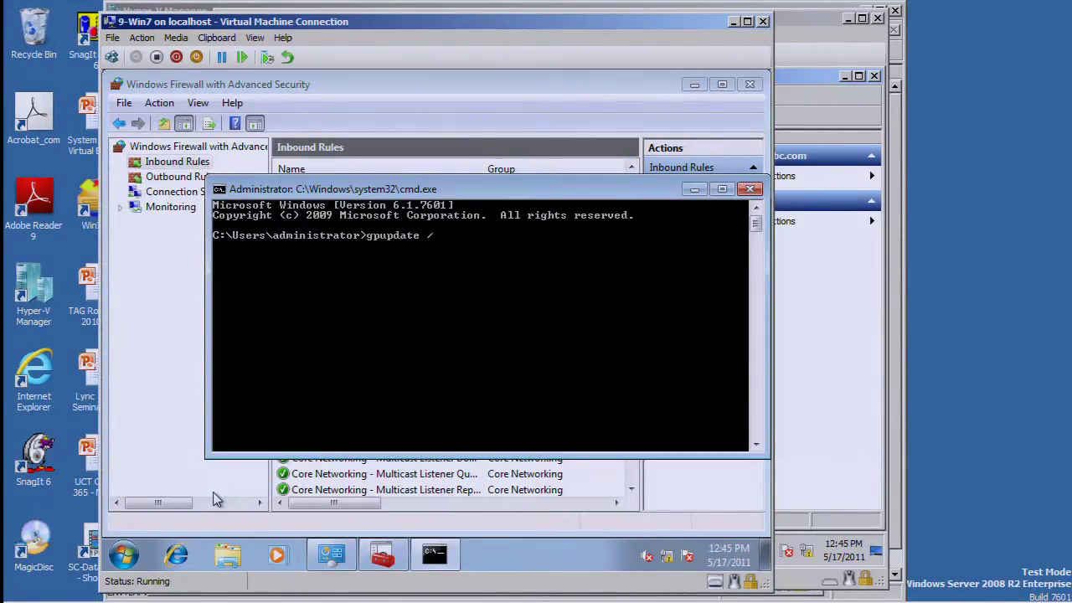
text(force)
key(Return)
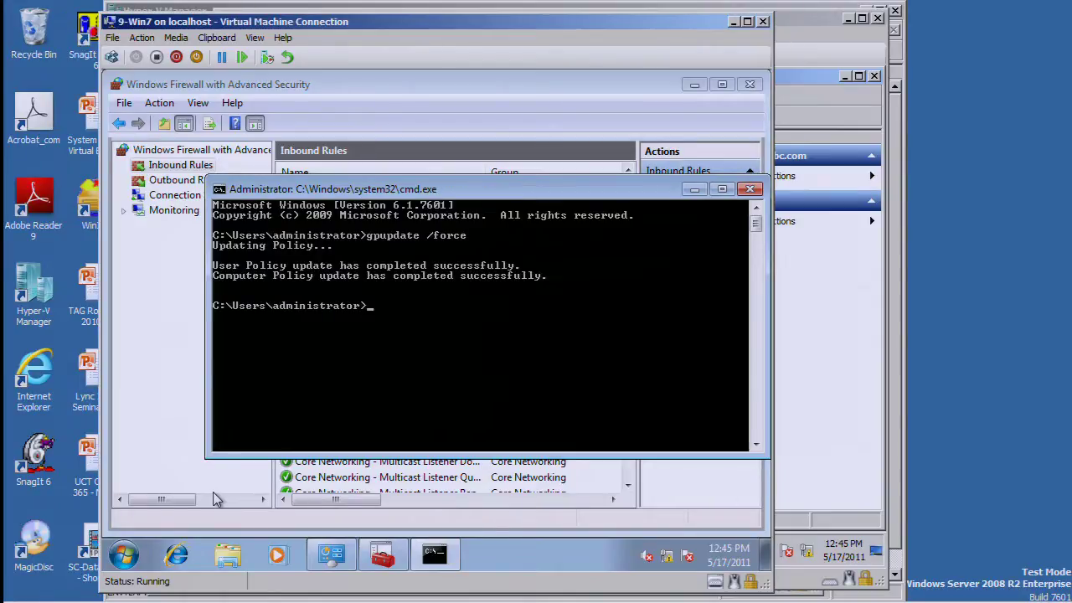
Check the Inbound and Outbound rule lists for the new ICMPv4 and ICMPv6 Echo rules
click(158, 337)
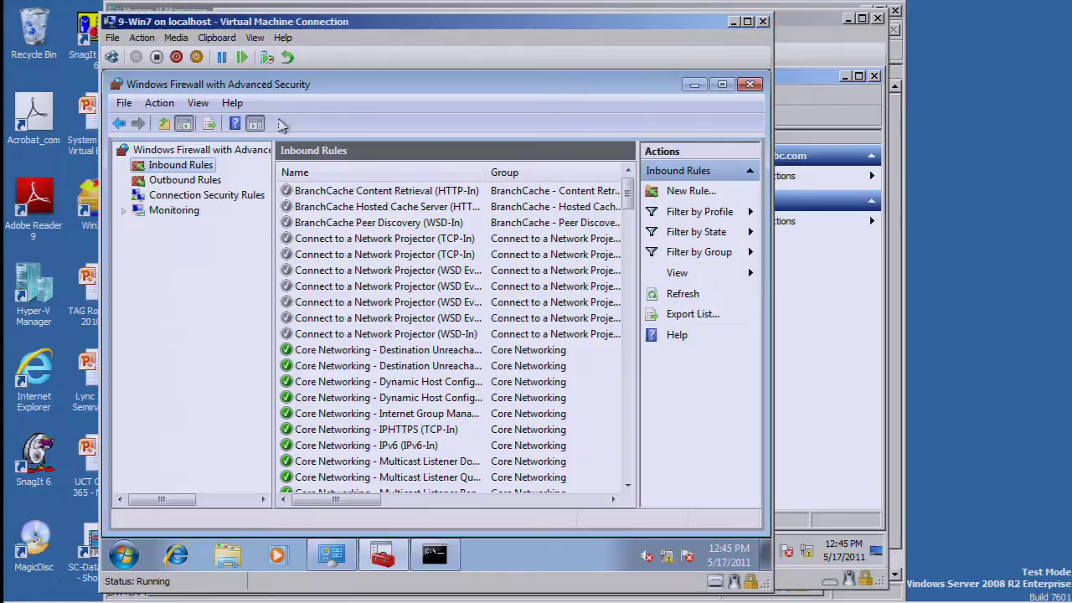
click(206, 178)
click(199, 166)
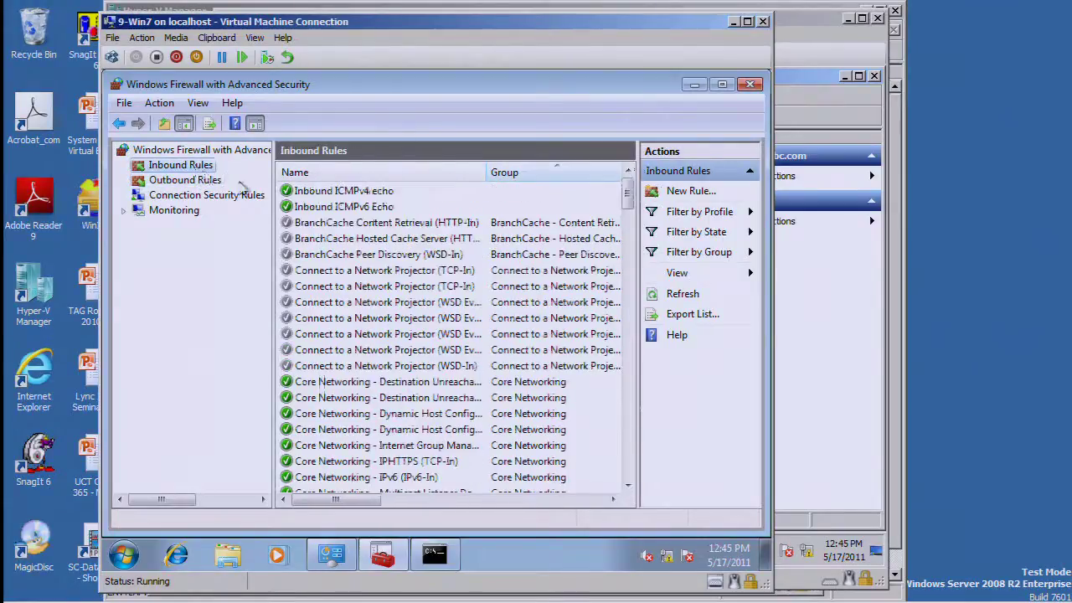
click(303, 206)
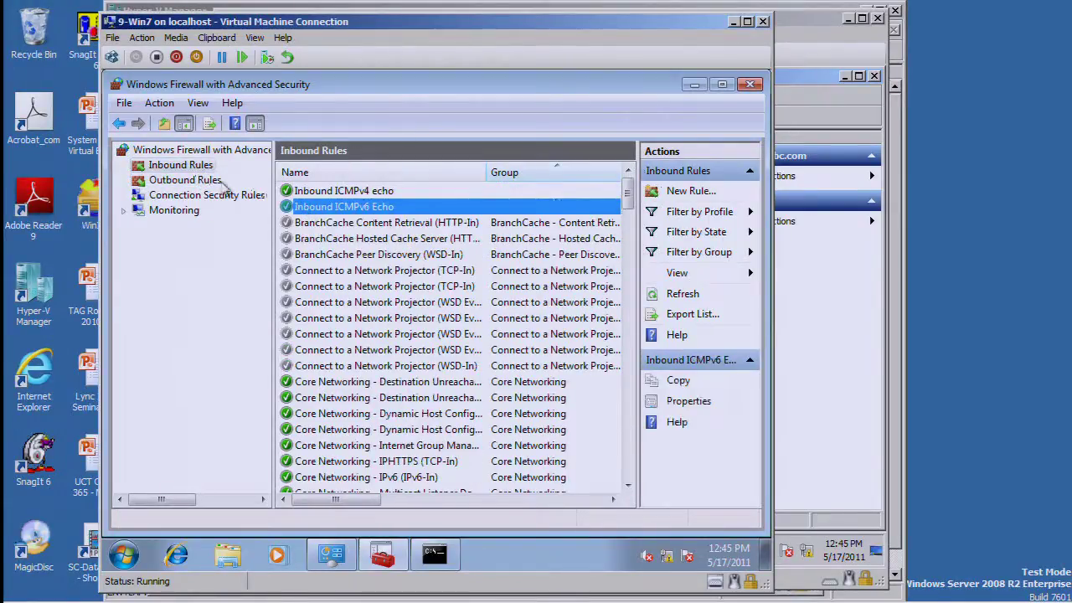
click(186, 180)
click(307, 191)
click(331, 207)
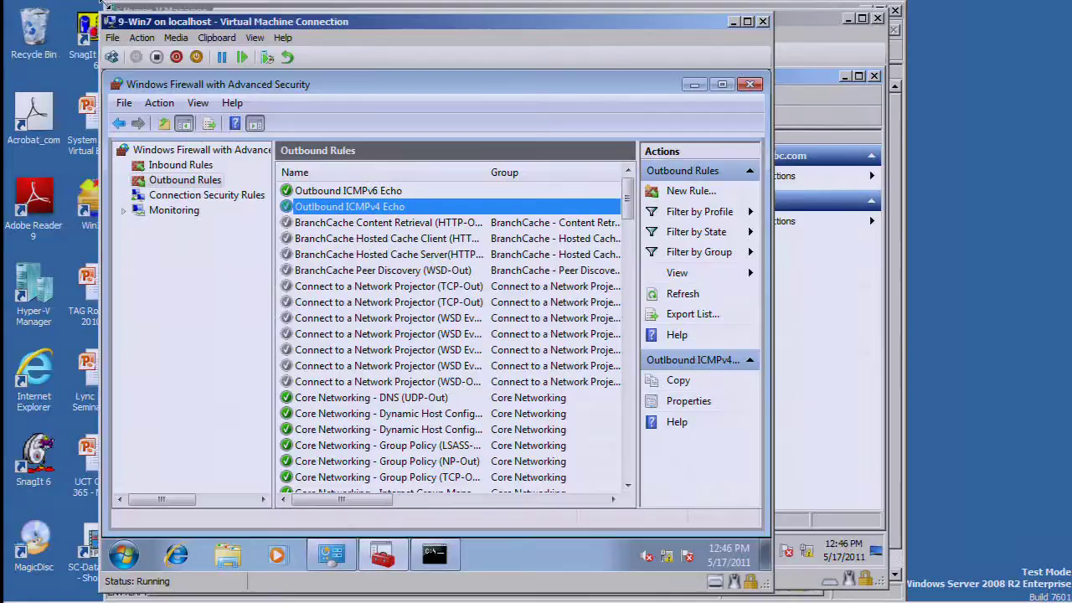
key(alt+Tab)
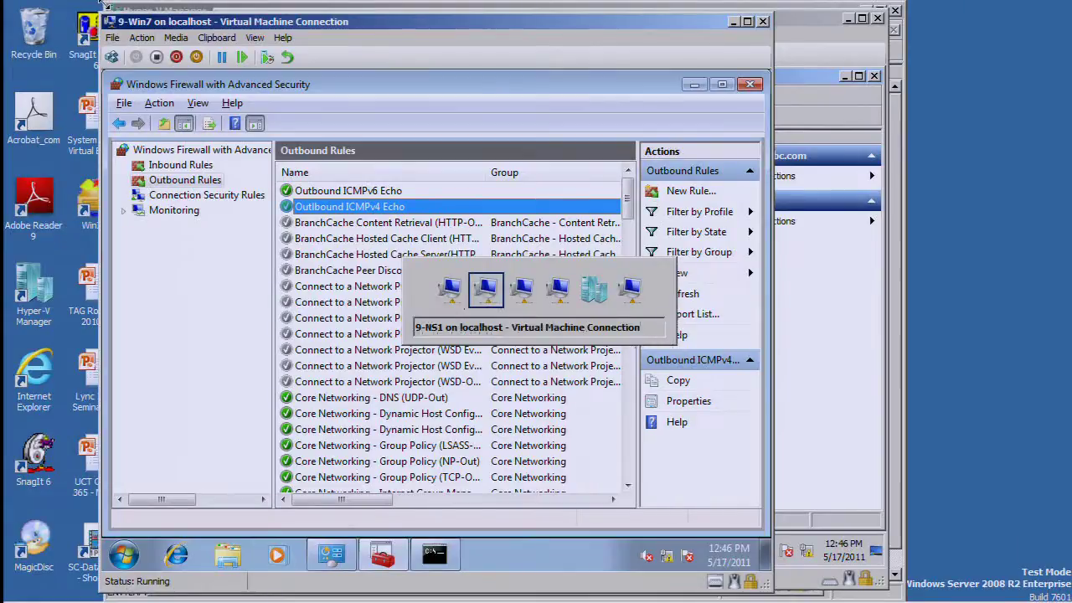
On the 9-DC1 domain controller, start an empty console by running mmc
key(alt+Tab)
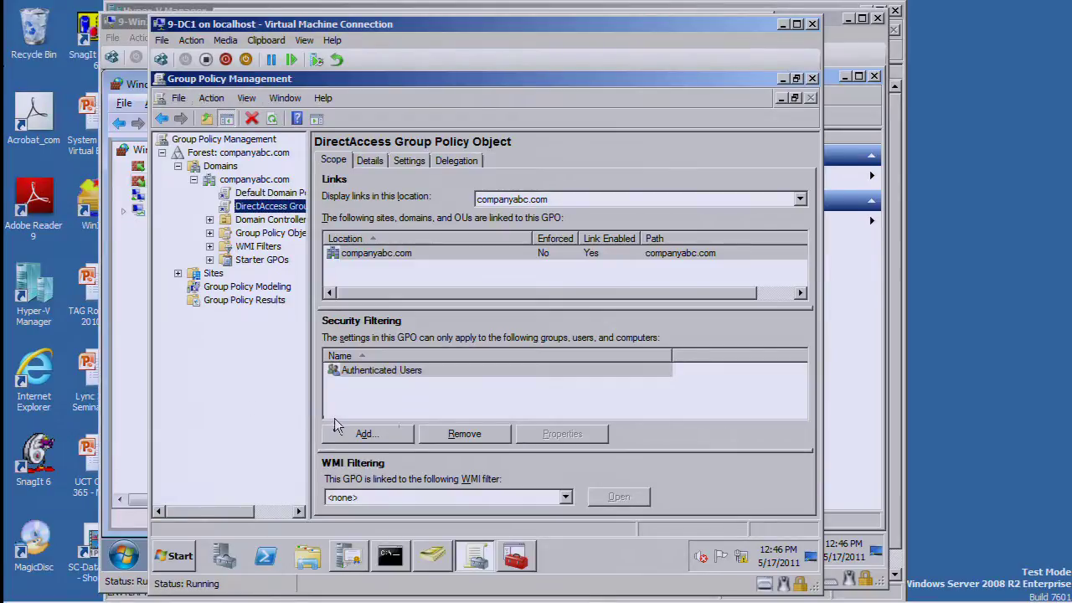
click(185, 560)
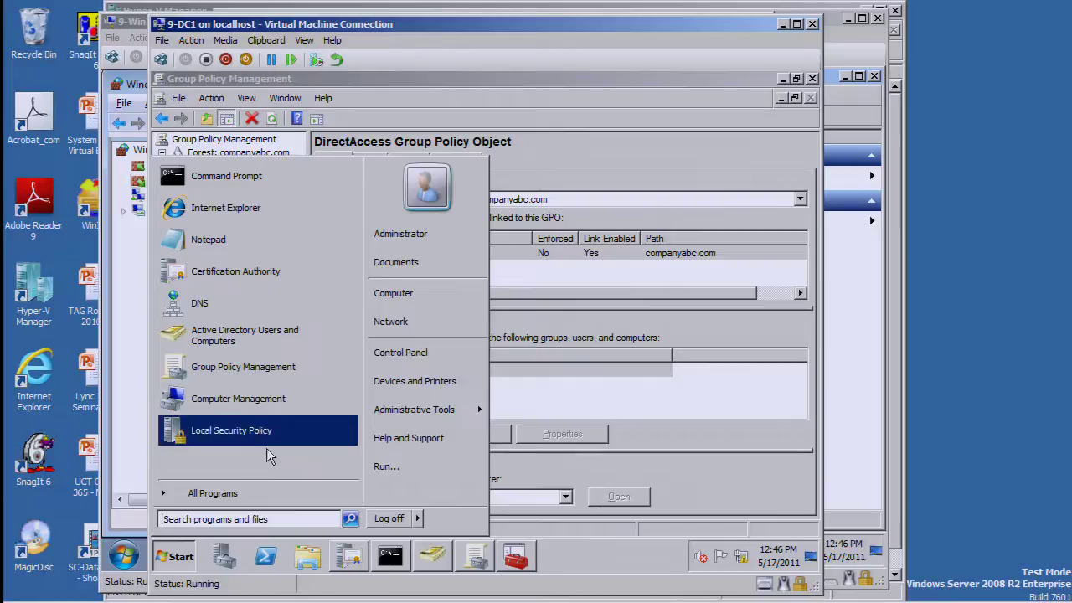
mouse_move(425, 410)
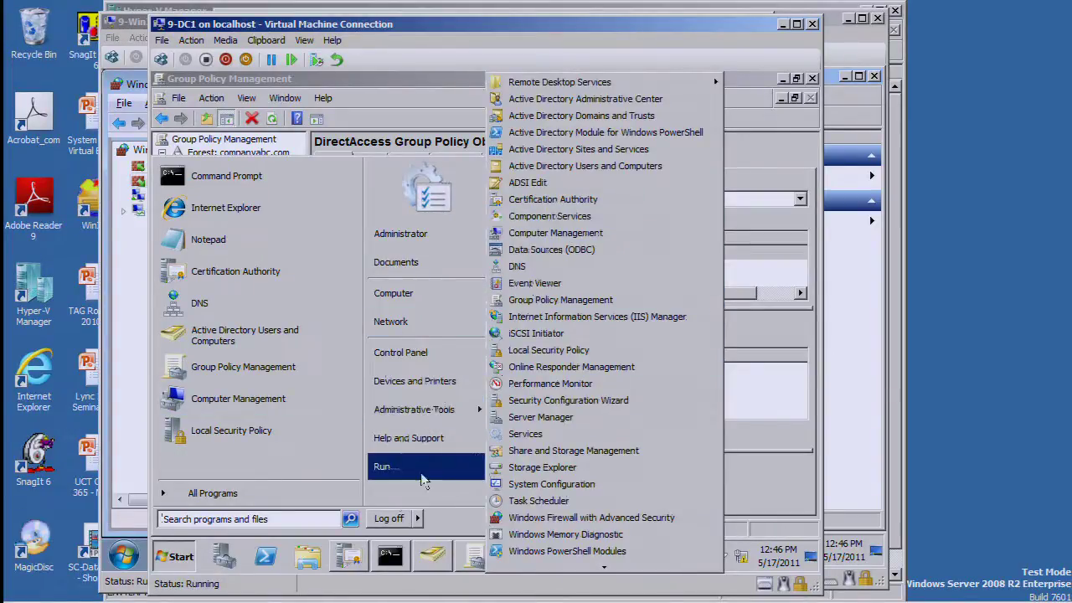
click(386, 467)
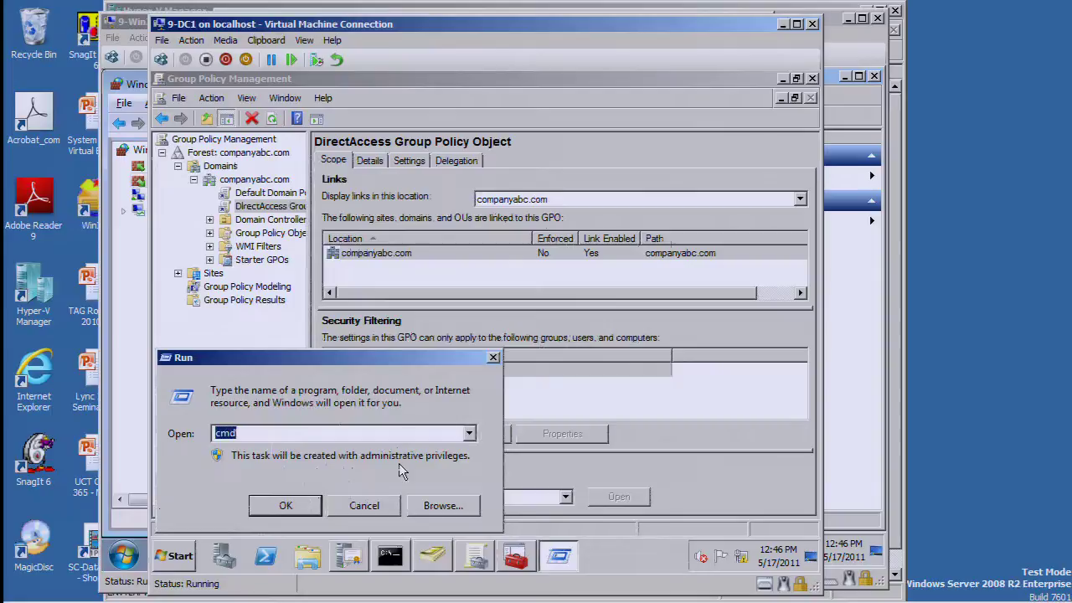
text(mmc)
key(Return)
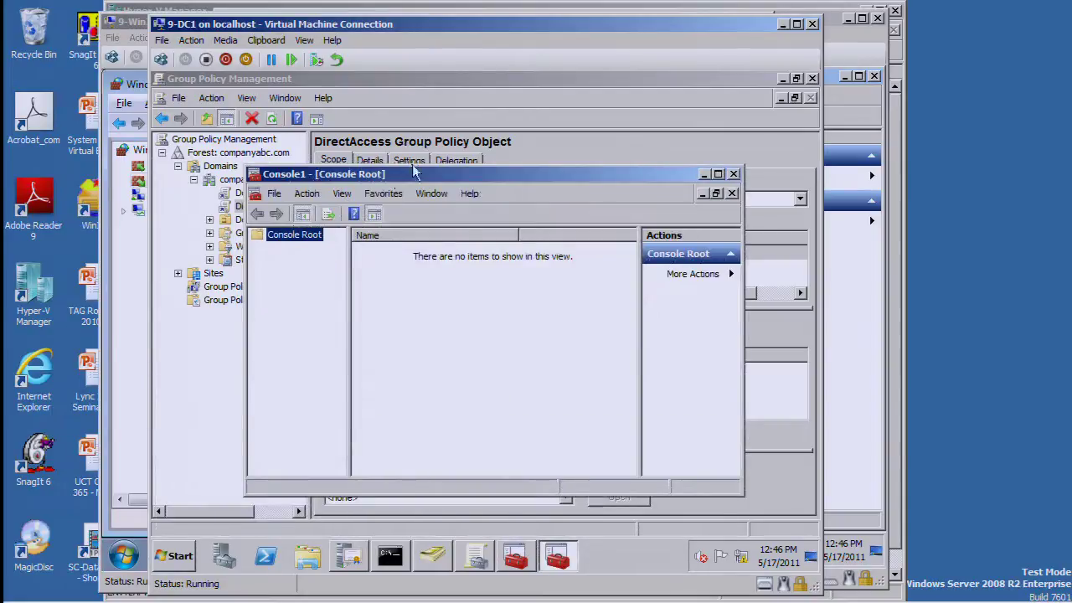
Add the Certificate Templates snap-in to Console1 and select the Web Server template
double_click(413, 174)
click(178, 98)
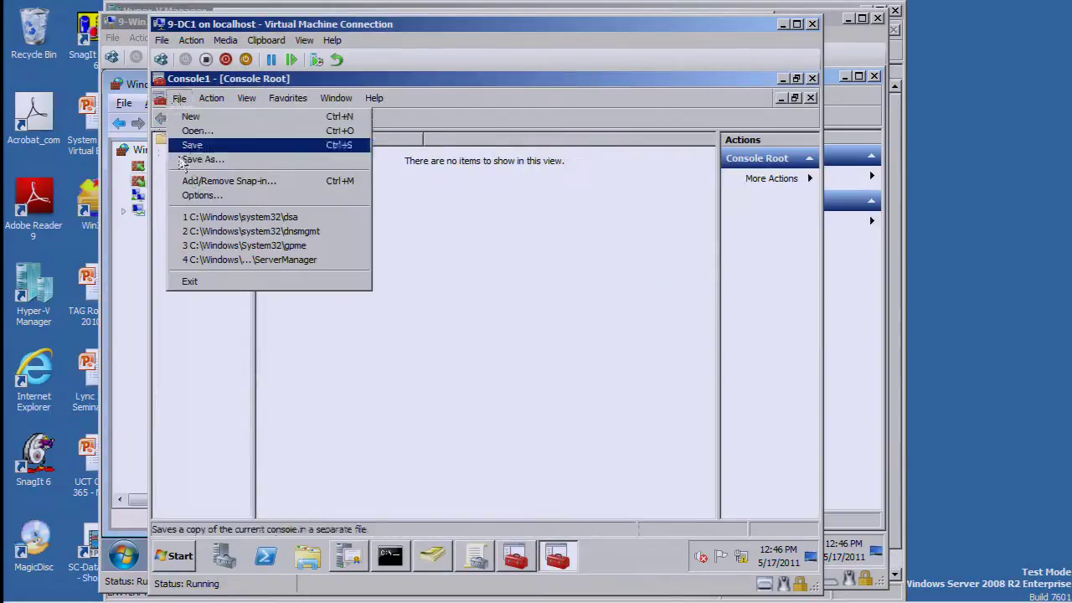
click(193, 159)
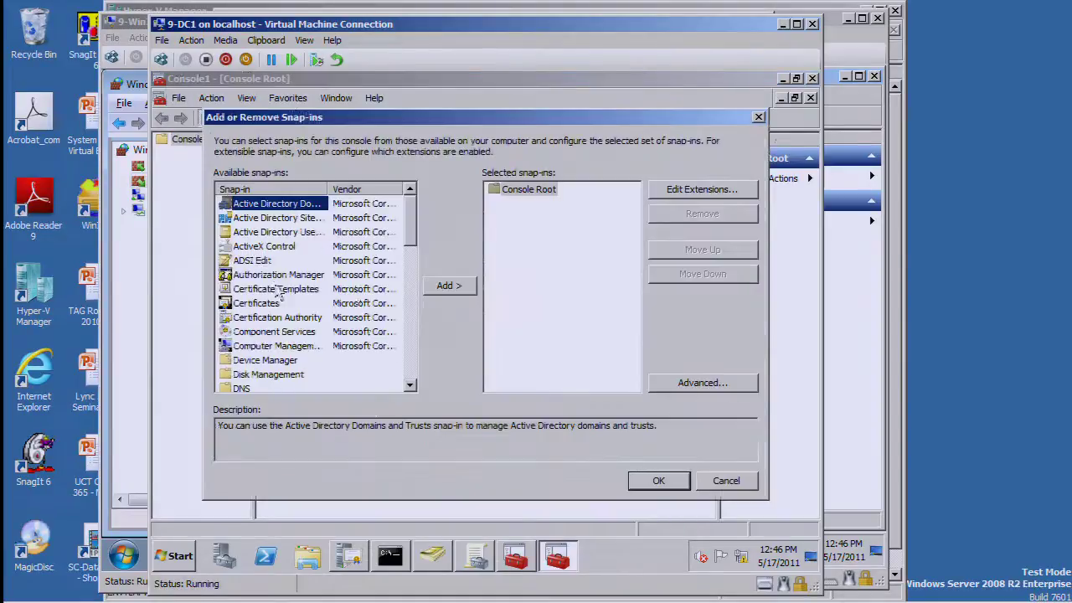
click(272, 290)
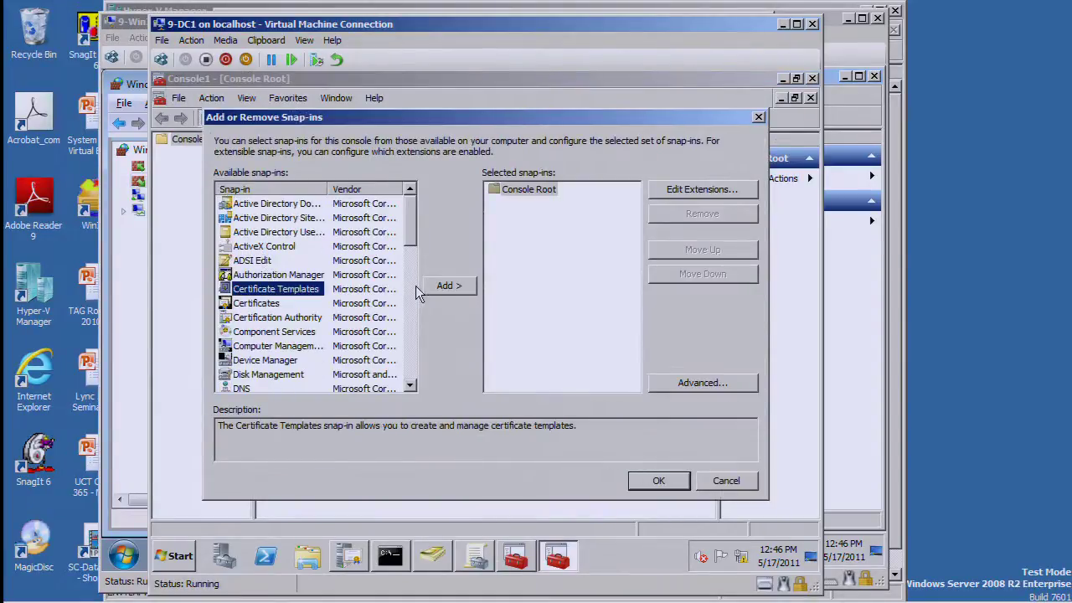
click(445, 286)
click(659, 480)
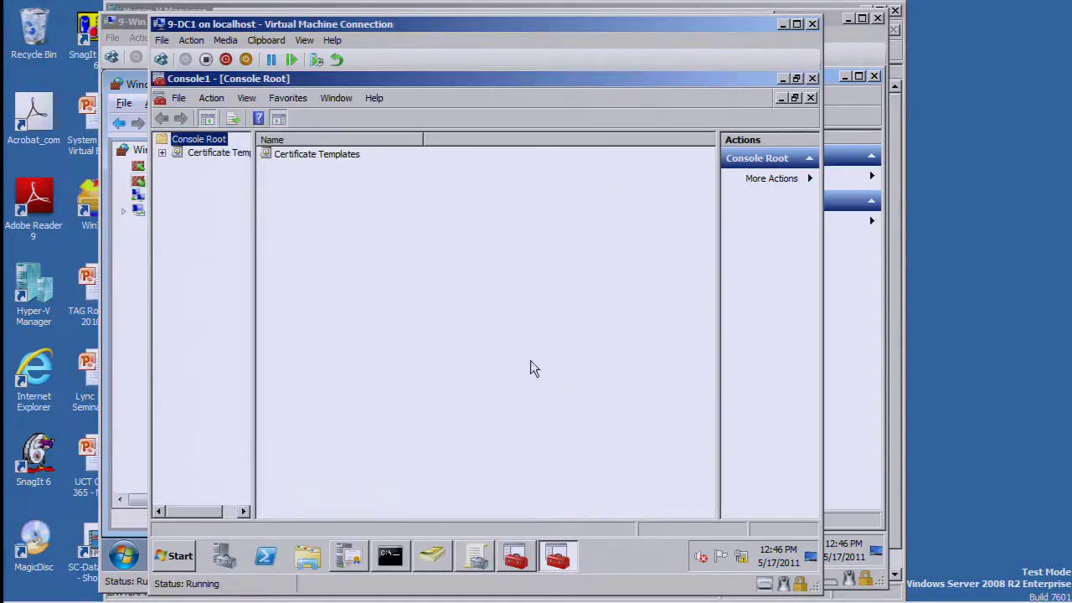
click(211, 154)
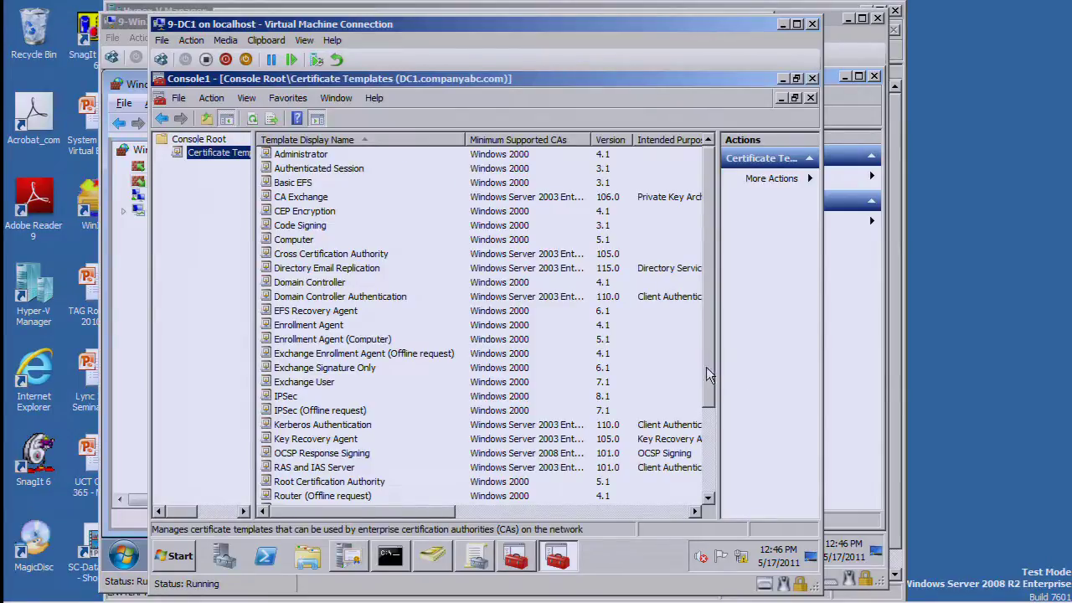
scroll(706, 367, down, 3)
click(310, 482)
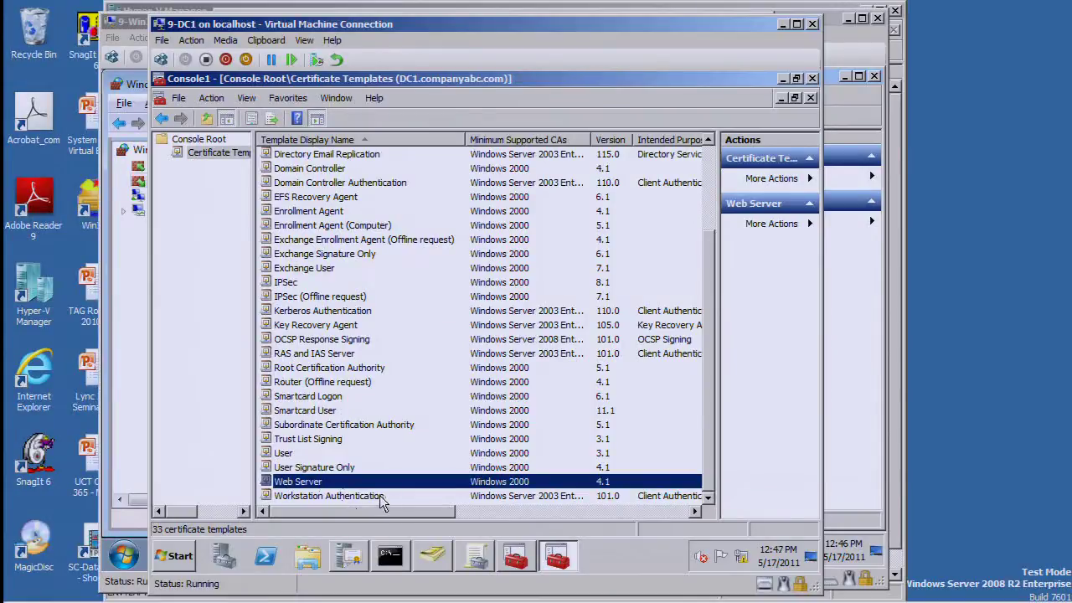
Duplicate Web Server as a Windows Server 2008 Enterprise template named Web Server 2008
right_click(312, 483)
click(353, 409)
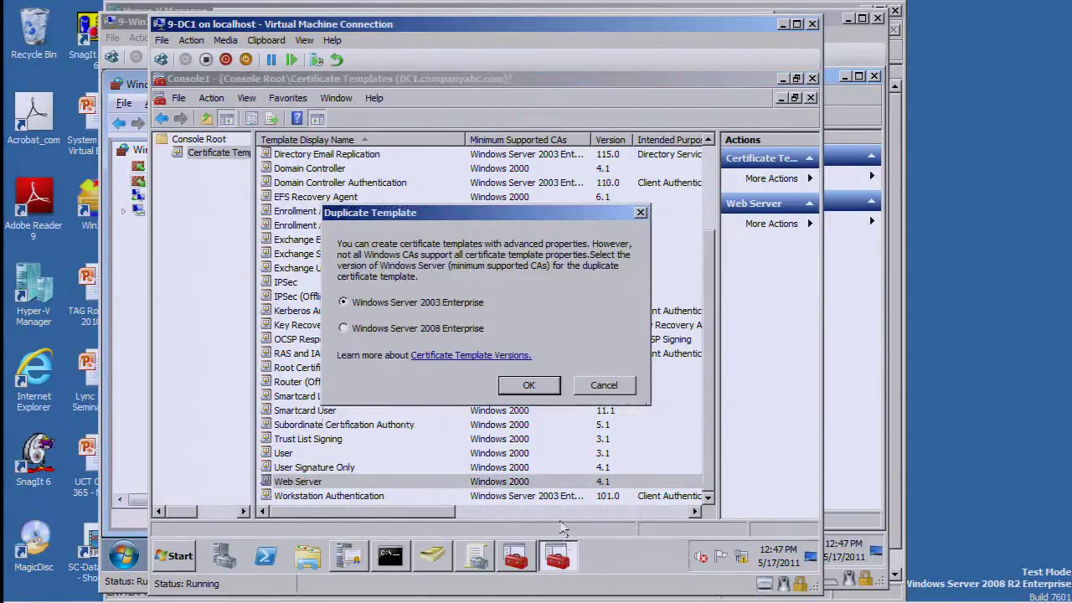
click(427, 331)
click(527, 387)
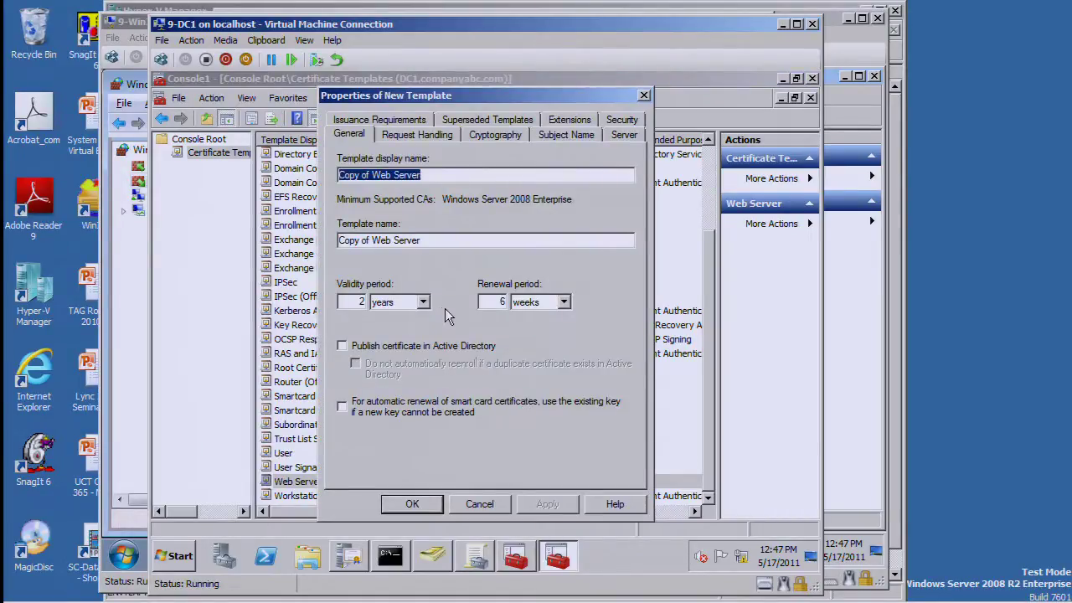
text(Web Ser)
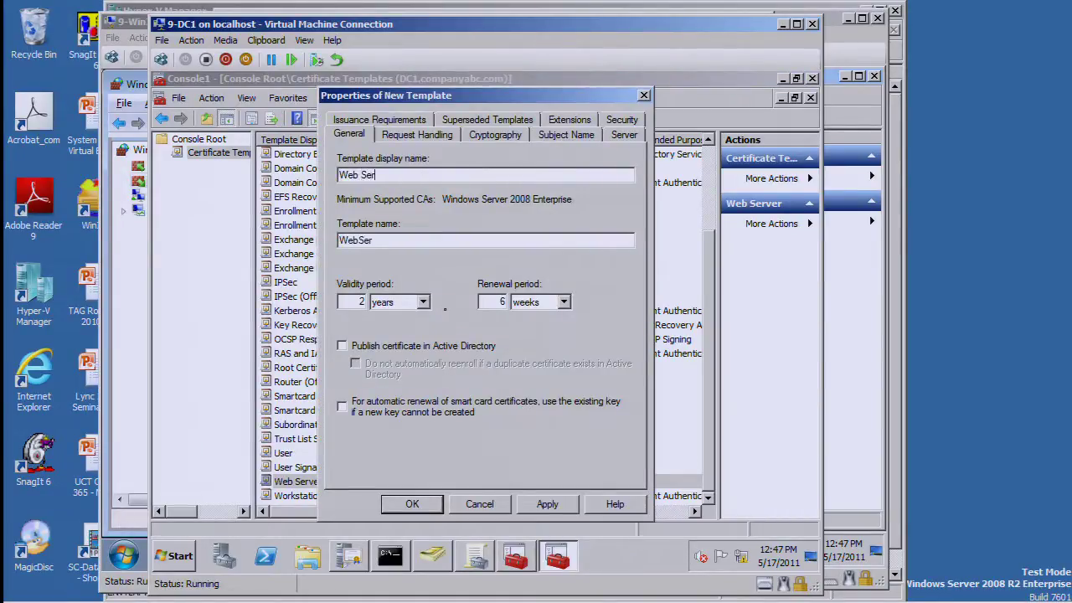
text(ver 2008)
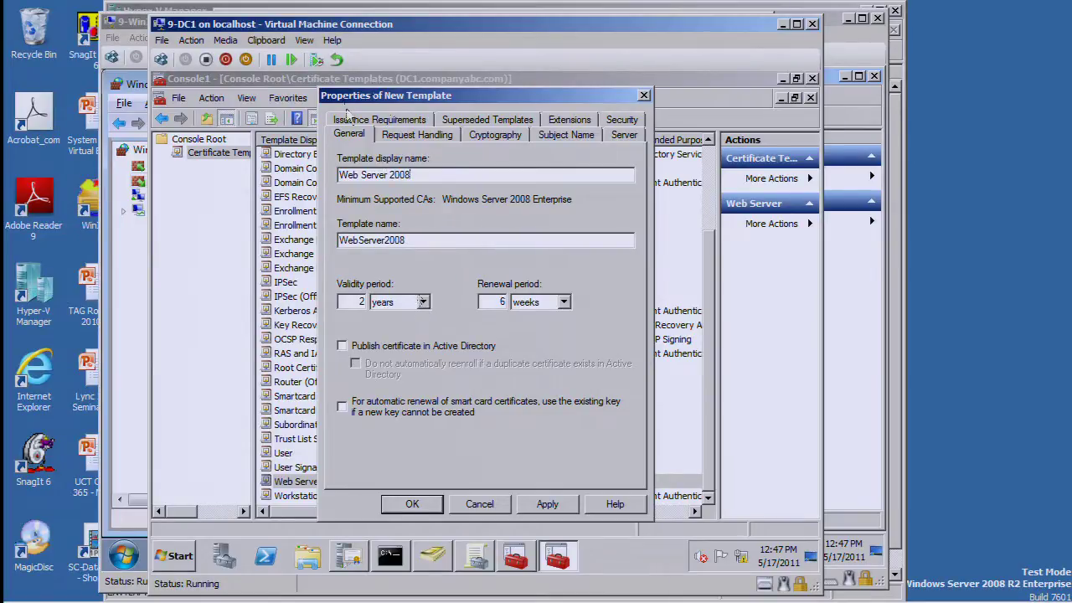
click(620, 120)
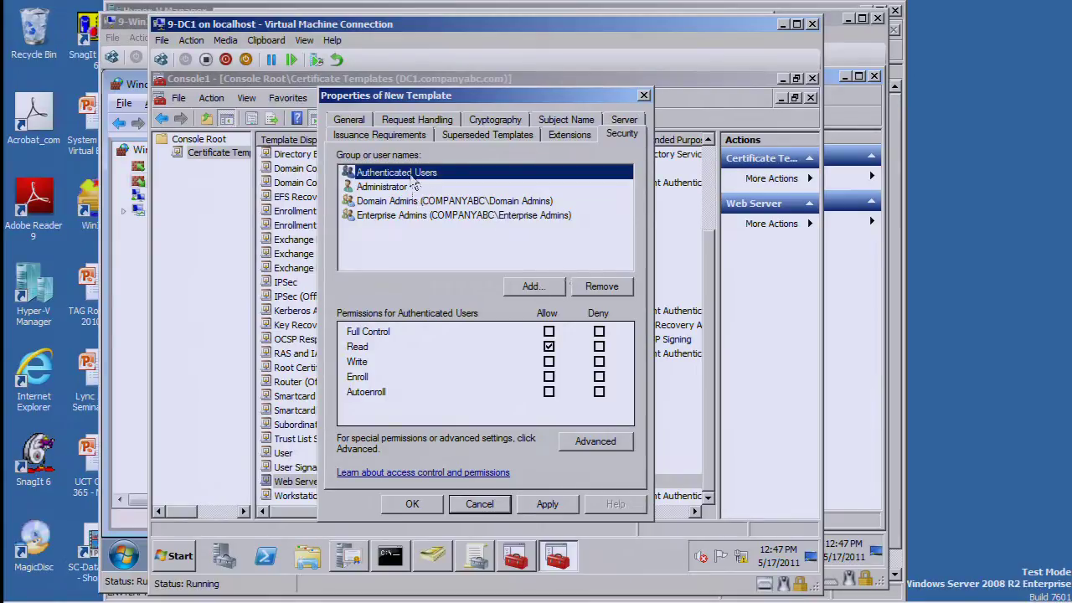
Add the Domain Computers group to the new template's security permissions
click(537, 288)
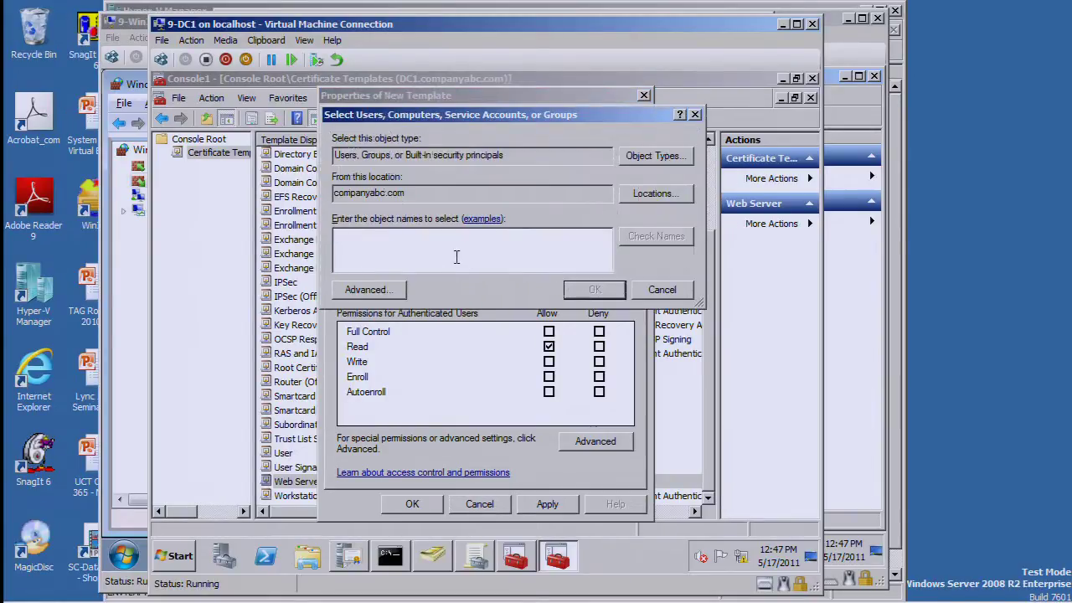
text(domain computer)
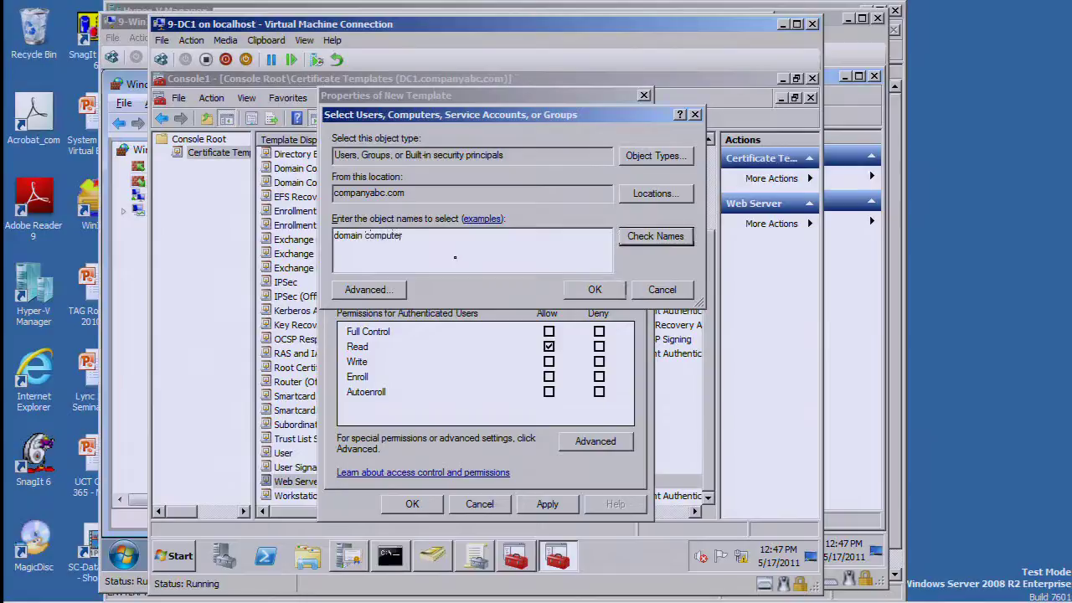
key(Return)
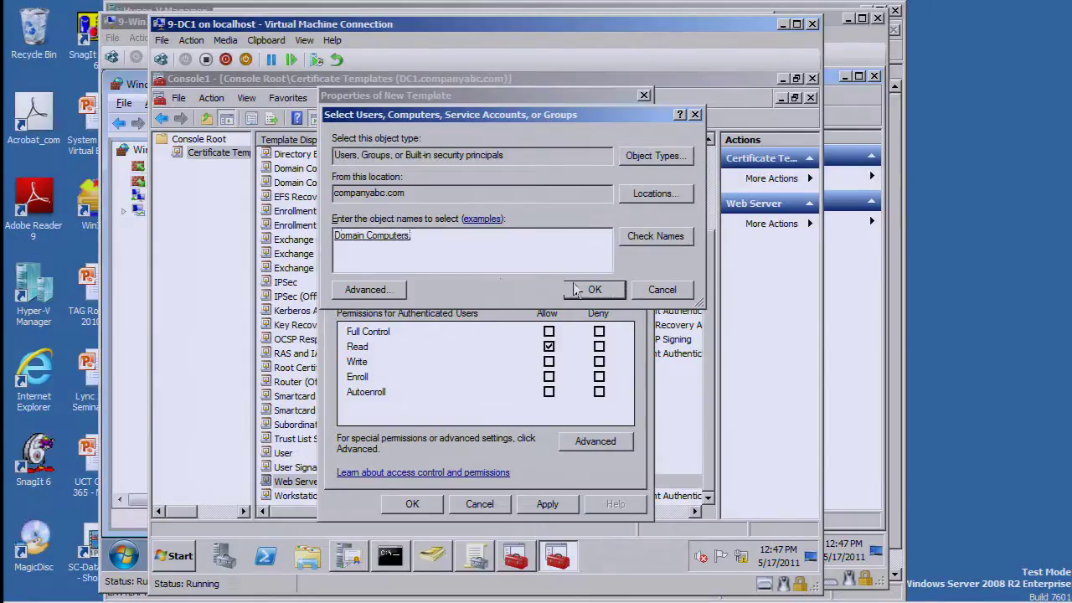
click(580, 290)
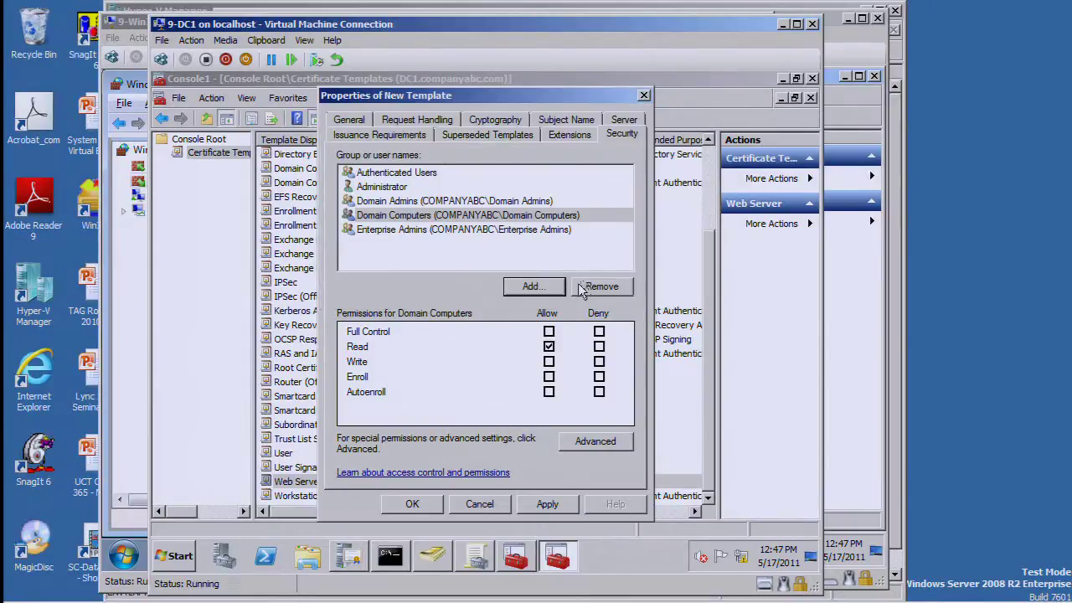
Grant Allow Enroll to Authenticated Users and to Domain Computers
click(421, 174)
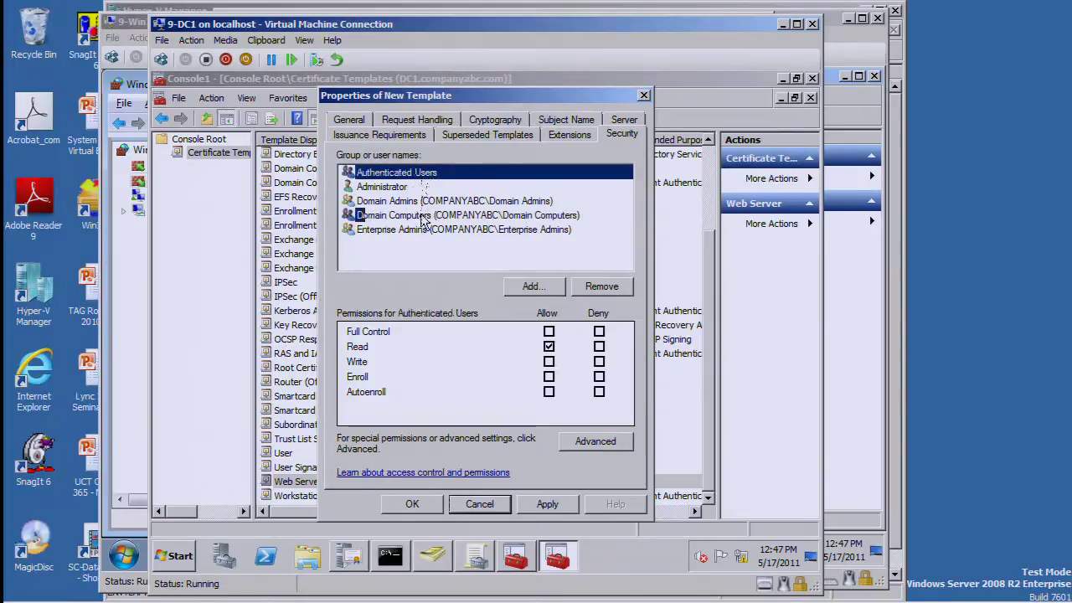
click(422, 211)
click(421, 174)
click(549, 378)
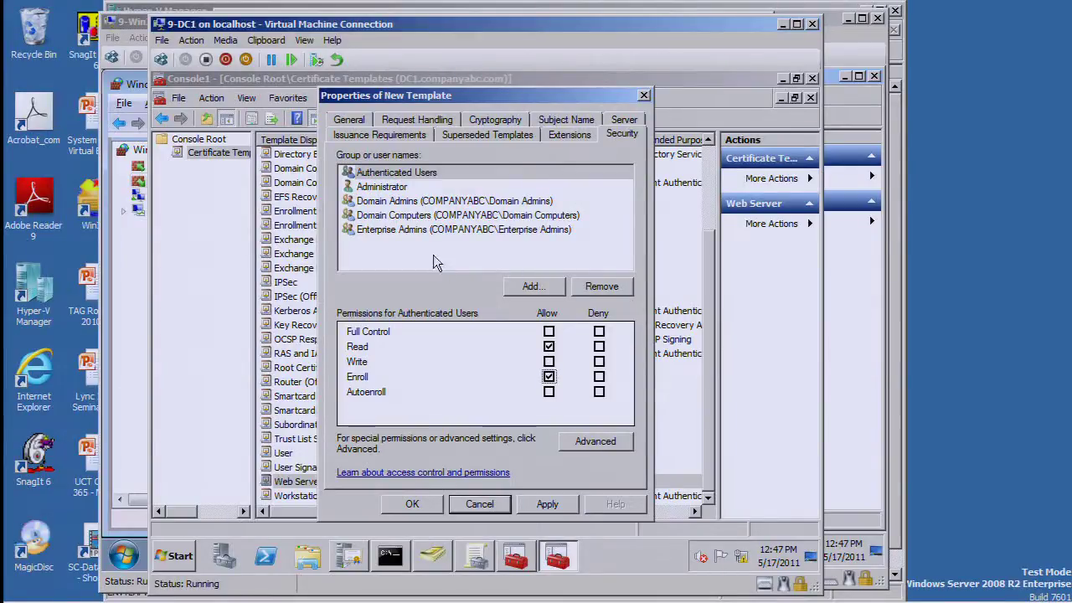
click(406, 216)
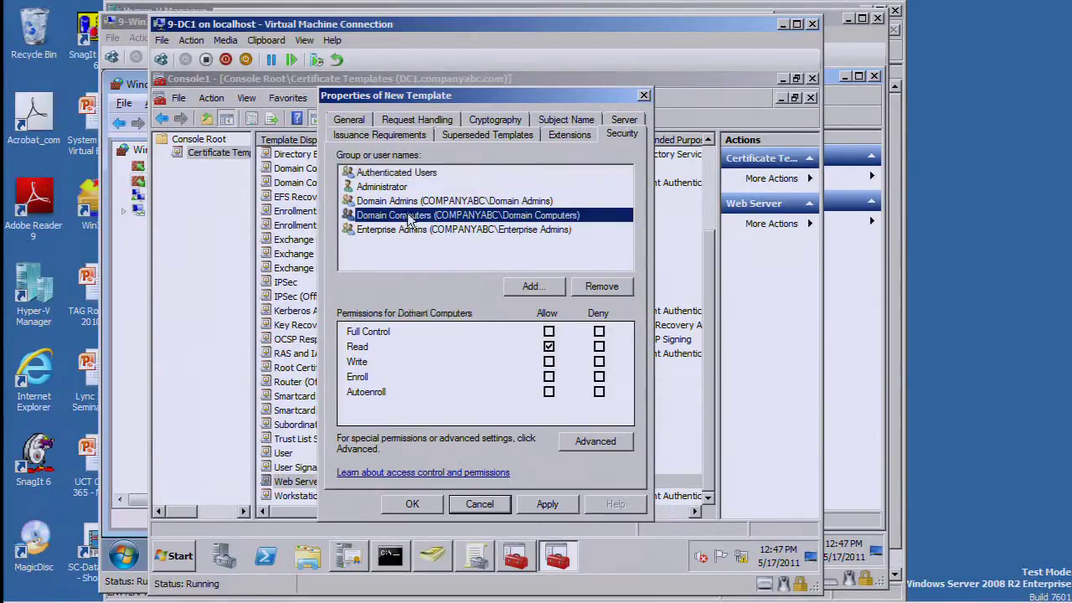
click(550, 377)
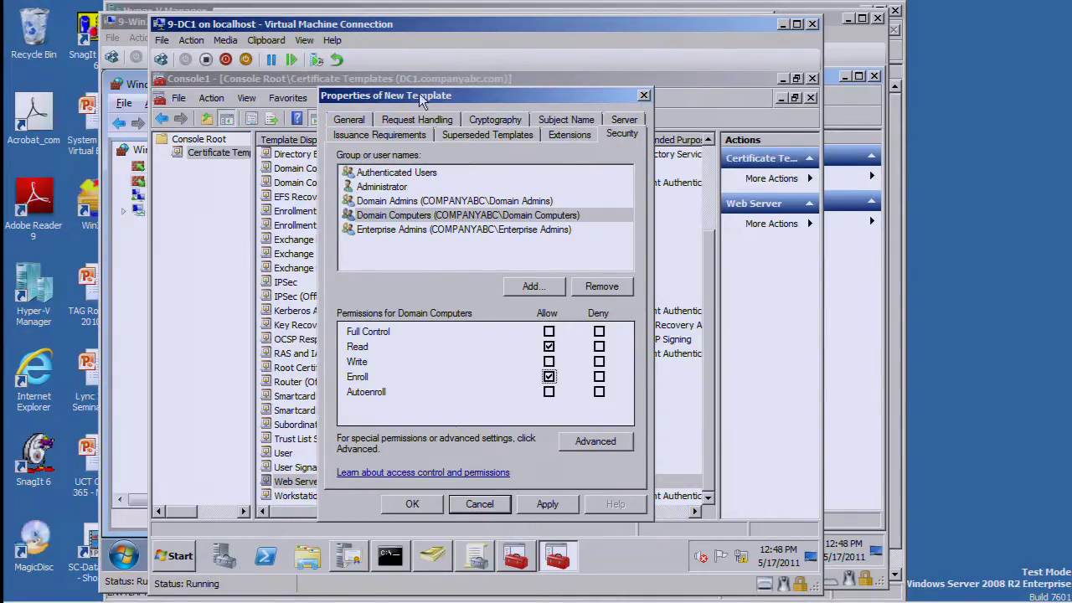
Enable 'Allow private key to be exported' under Request Handling and save the template
click(422, 121)
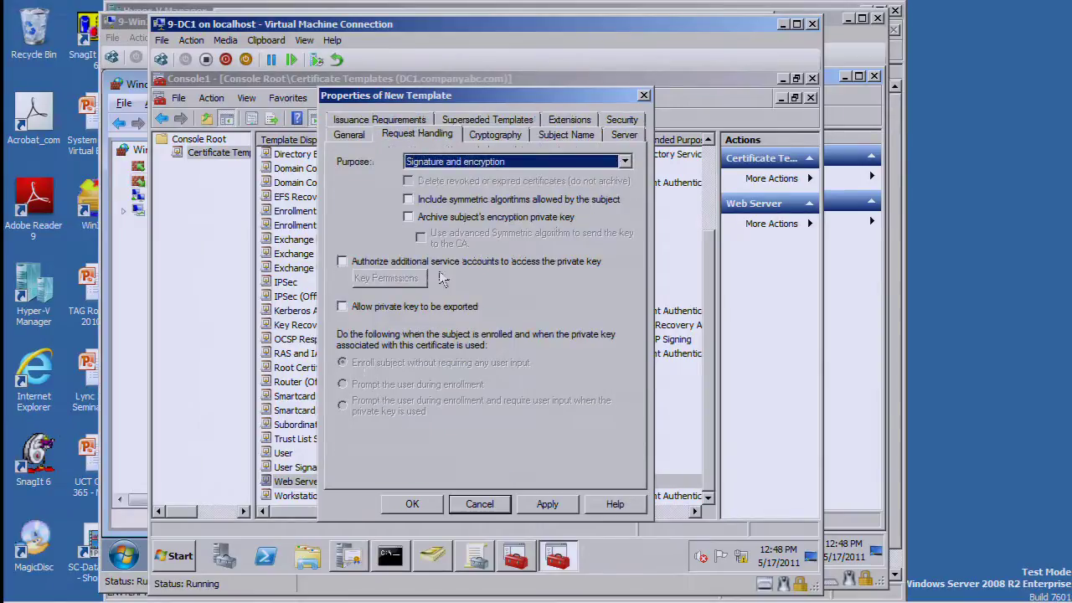
click(354, 310)
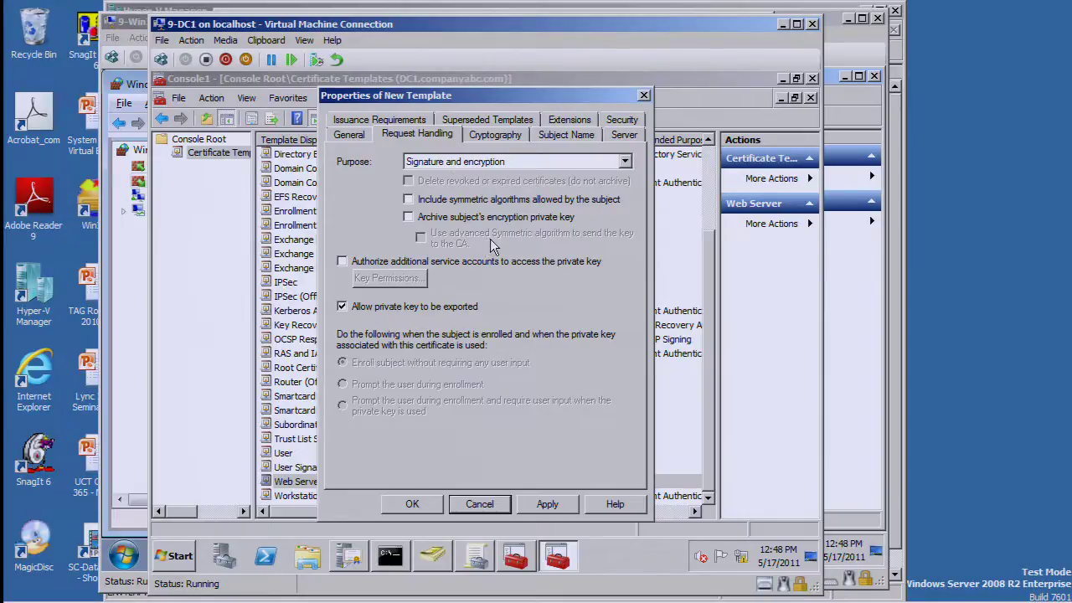
click(412, 504)
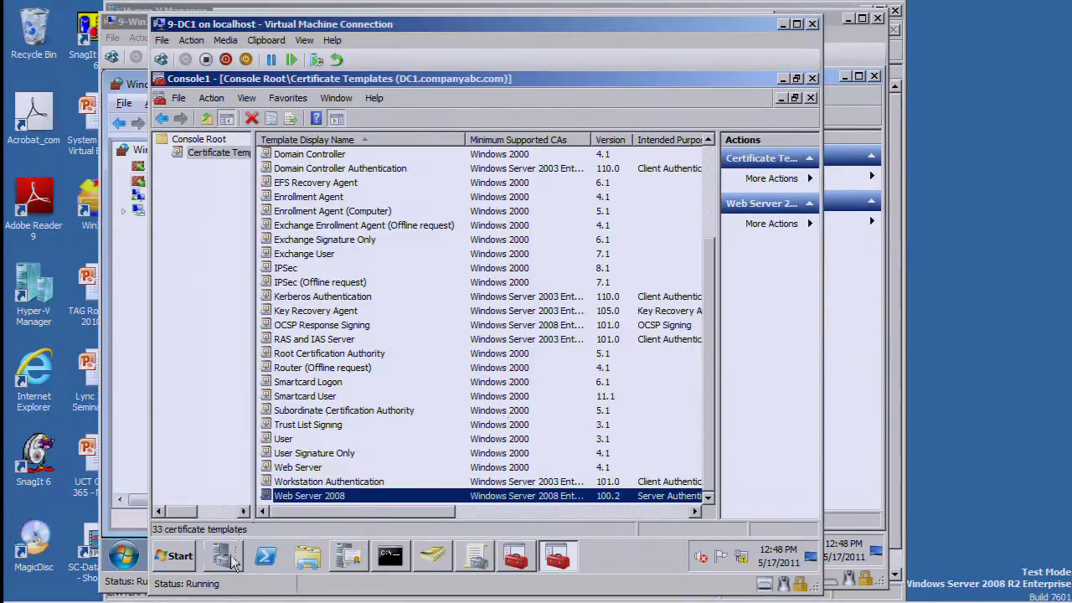
Switch to the Certification Authority console and show its Certificate Templates
click(178, 557)
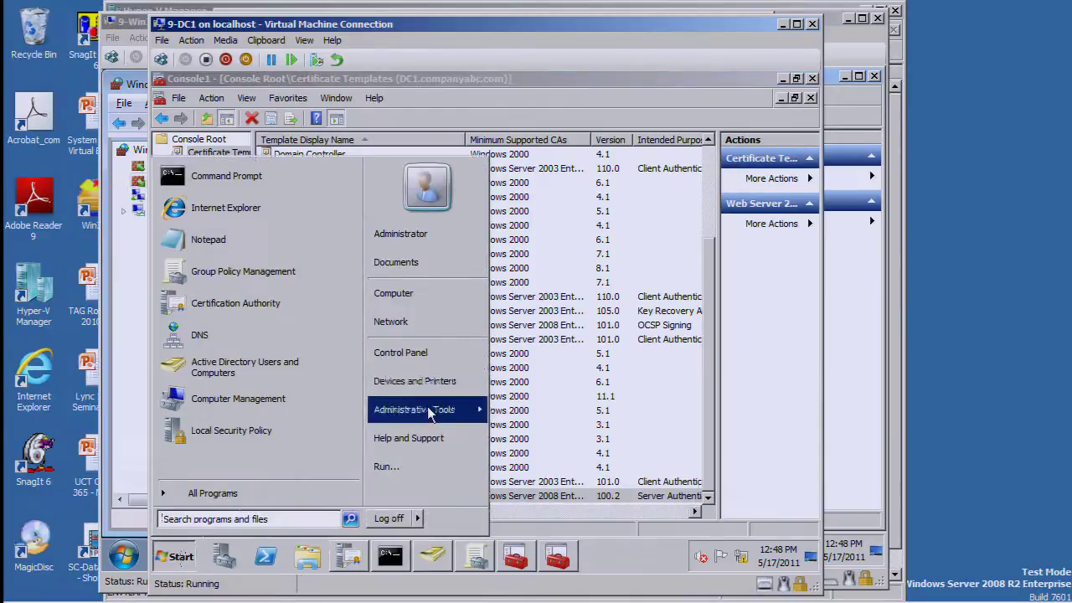
mouse_move(431, 415)
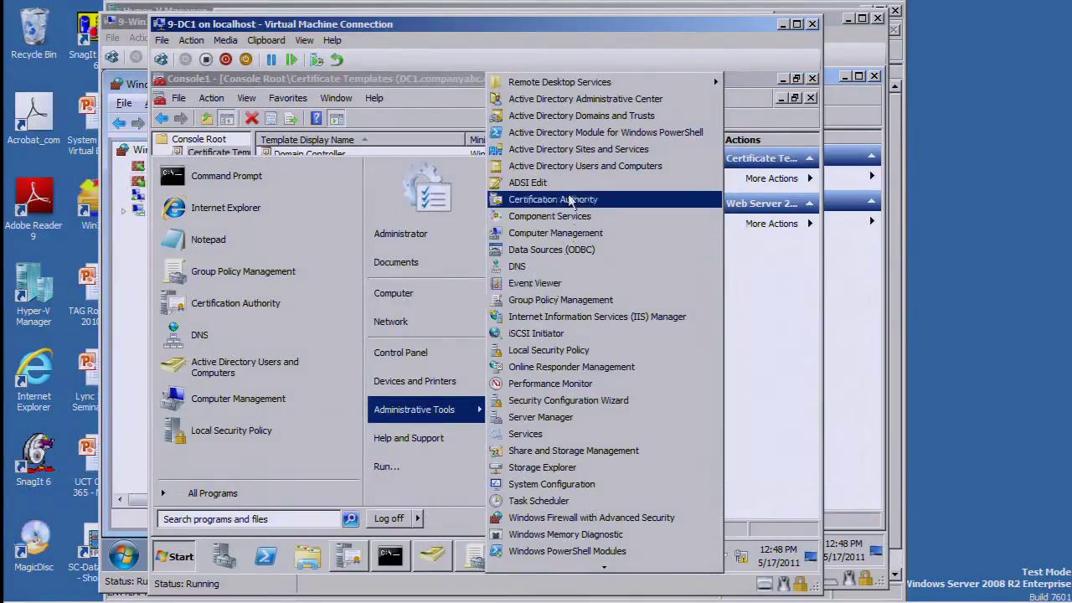
click(352, 83)
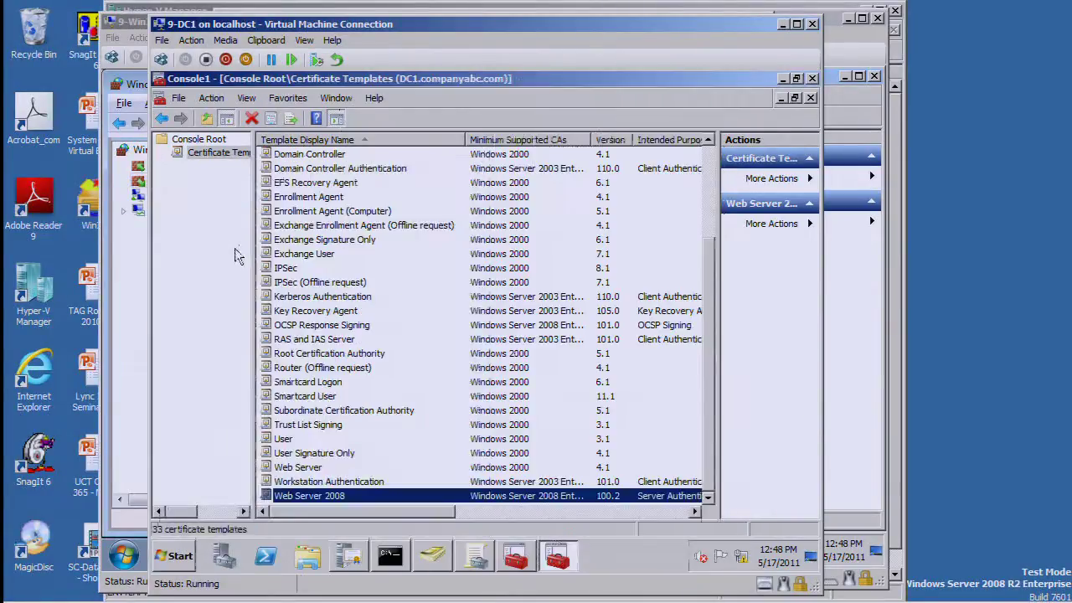
click(518, 556)
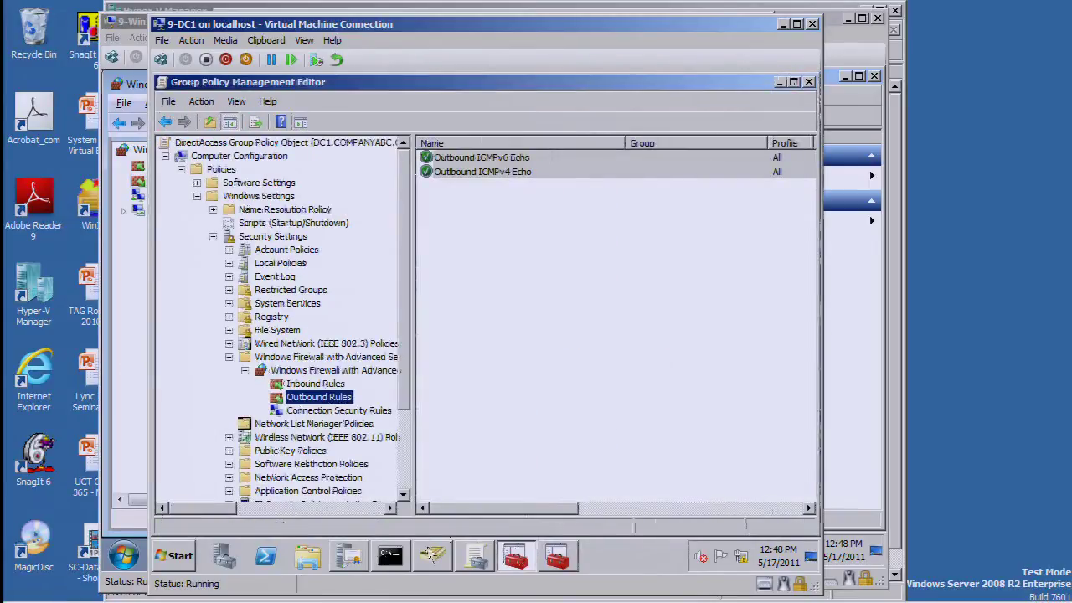
click(475, 563)
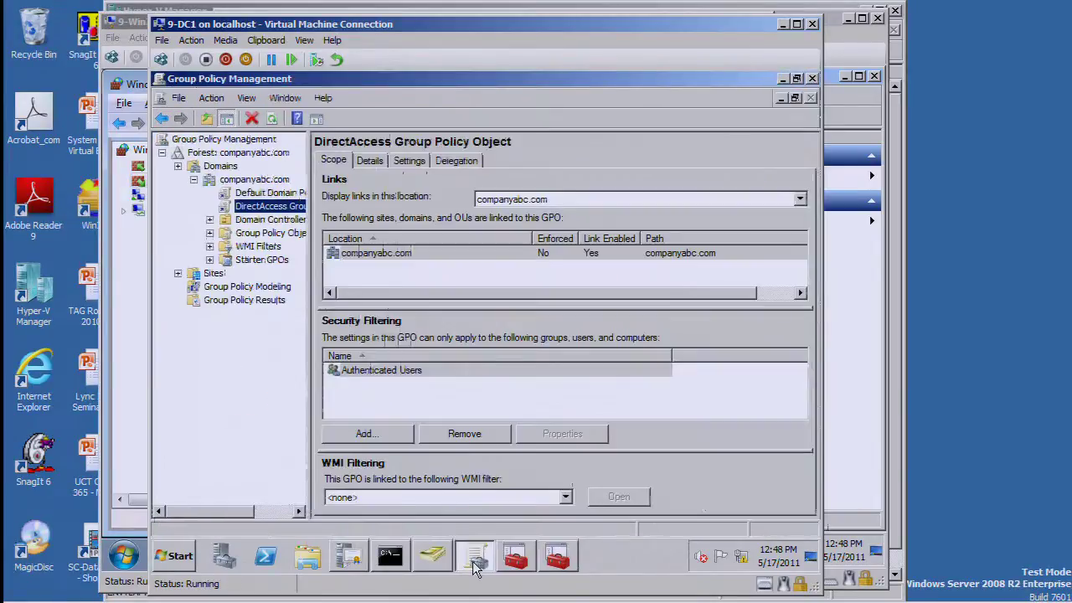
click(433, 560)
click(356, 560)
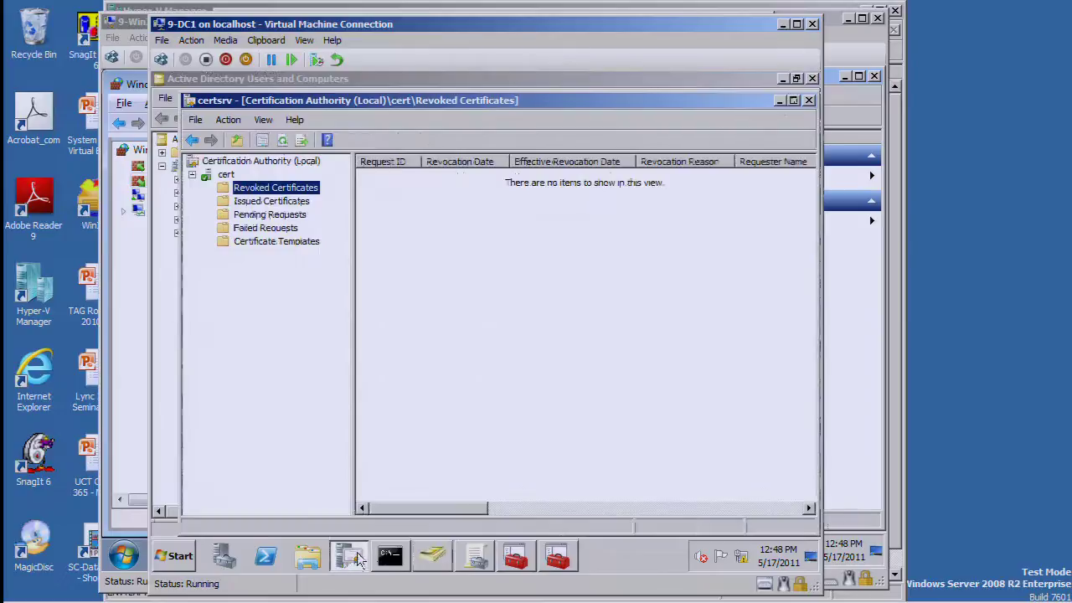
click(277, 242)
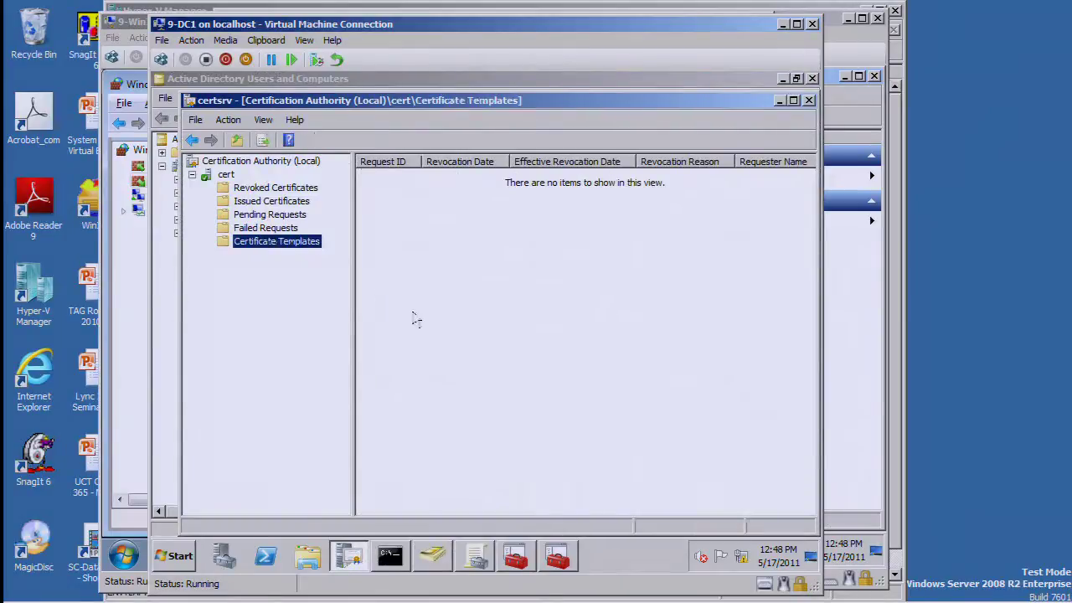
Add Web Server 2008 as a new Certificate Template to Issue
right_click(286, 242)
mouse_move(322, 270)
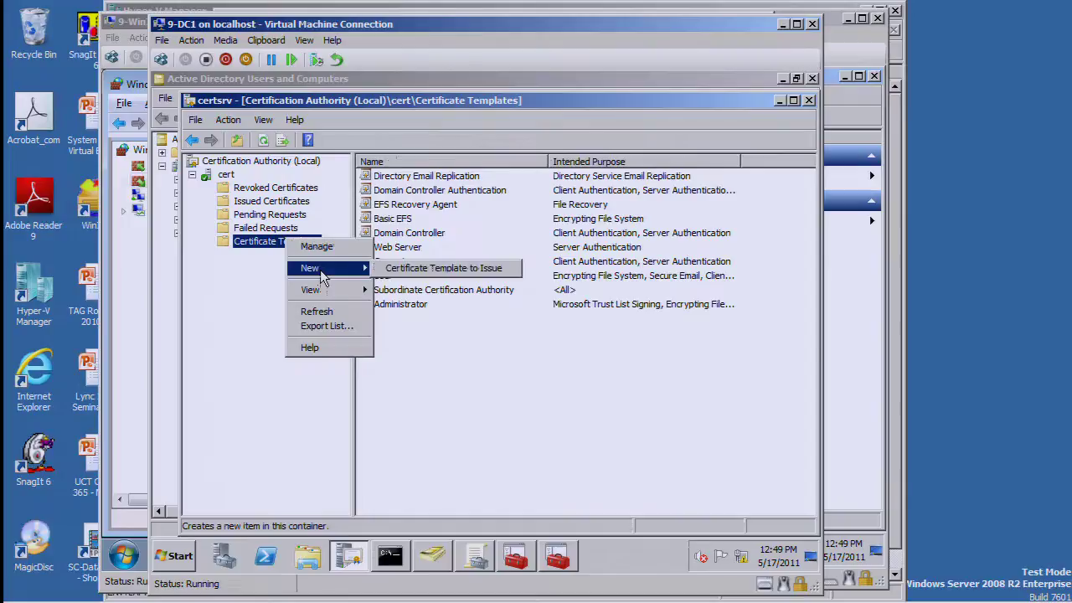
click(419, 270)
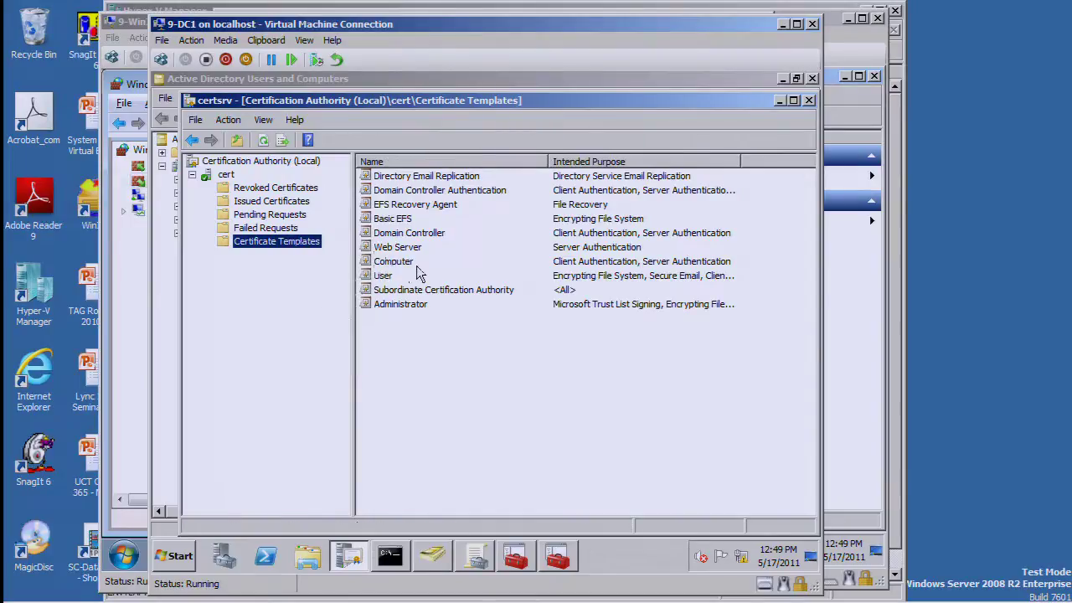
click(725, 377)
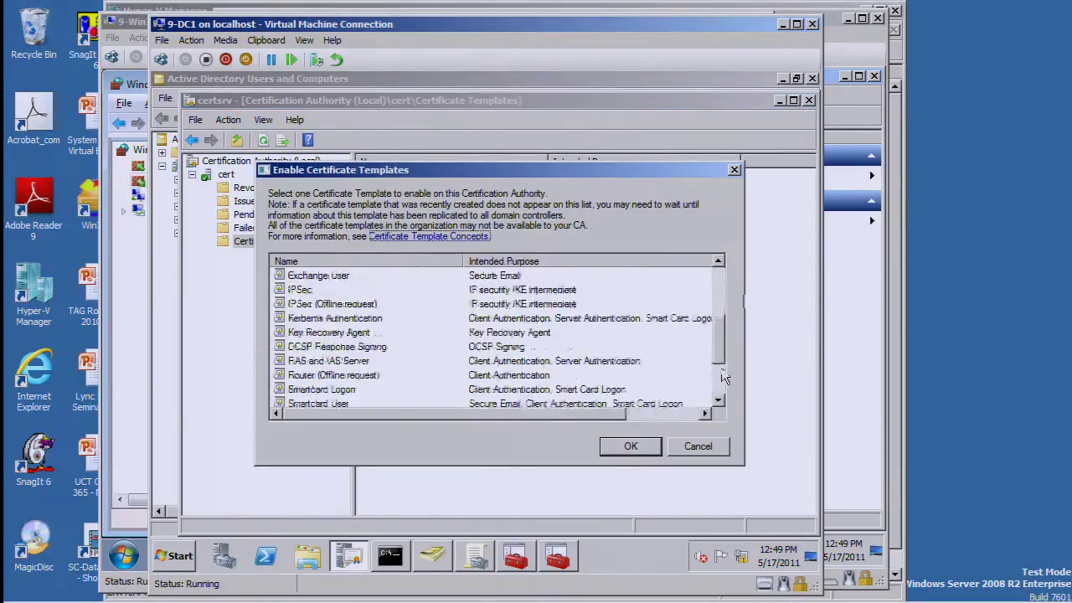
click(724, 377)
click(339, 376)
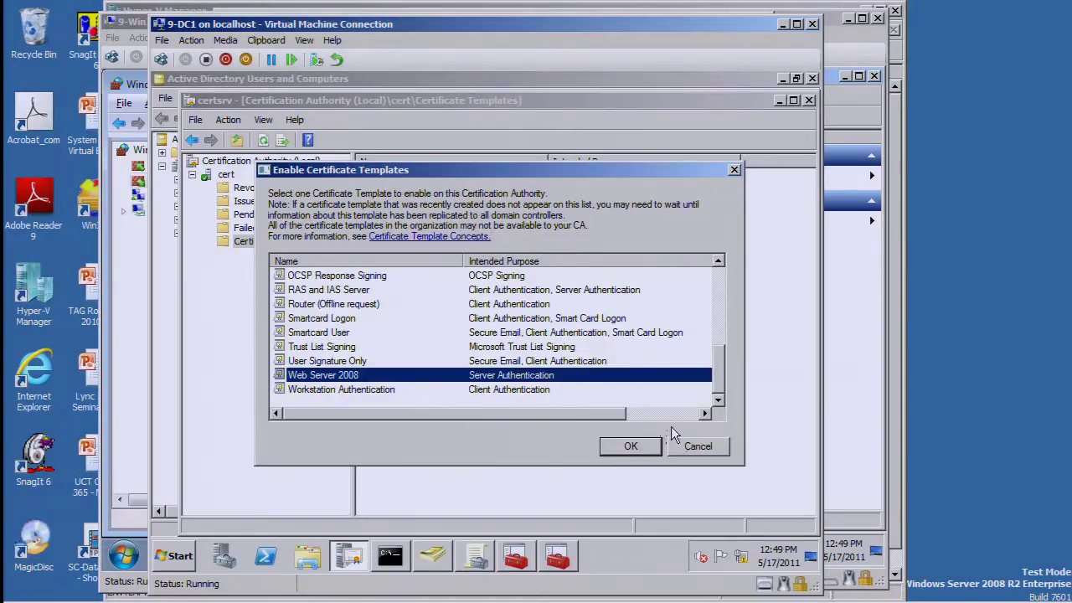
click(631, 446)
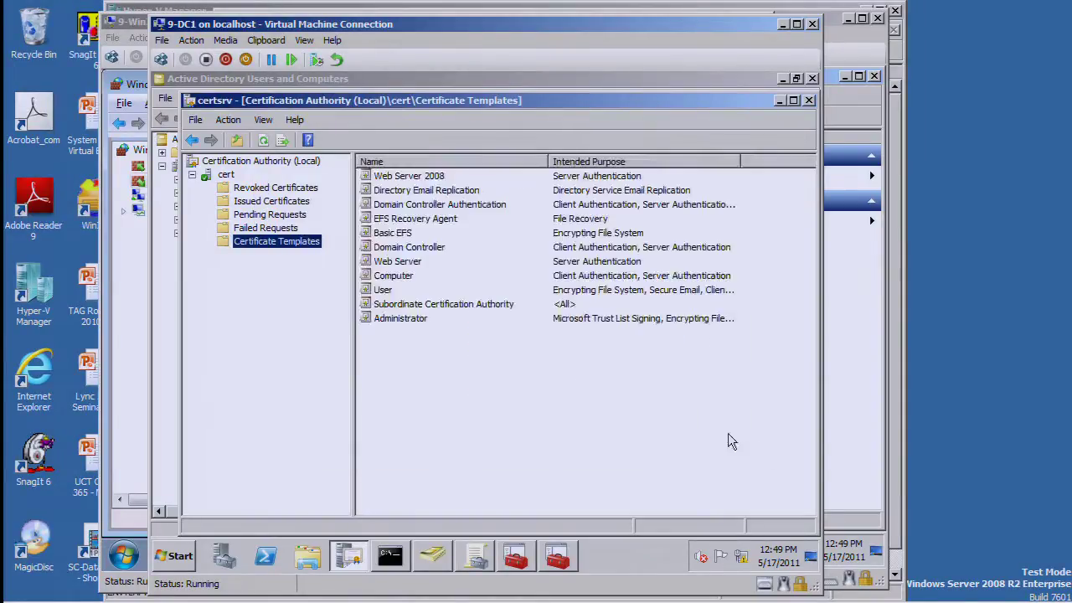
click(408, 178)
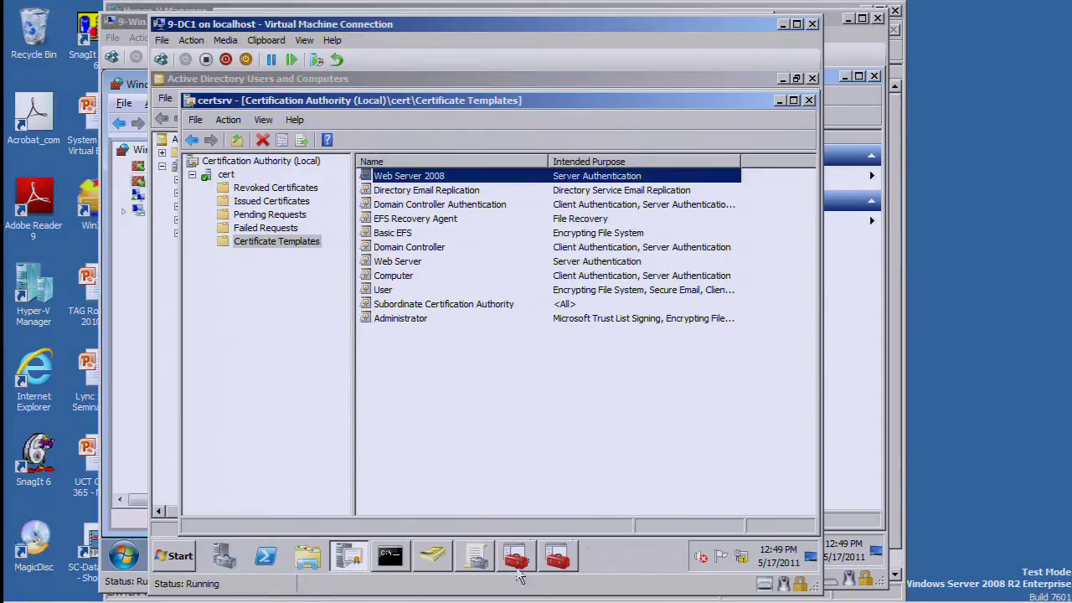
Create 'Cert Auto Enrollment Group Policy Object' linked to companyabc.com and dismiss the link warning
click(560, 554)
click(516, 560)
click(476, 560)
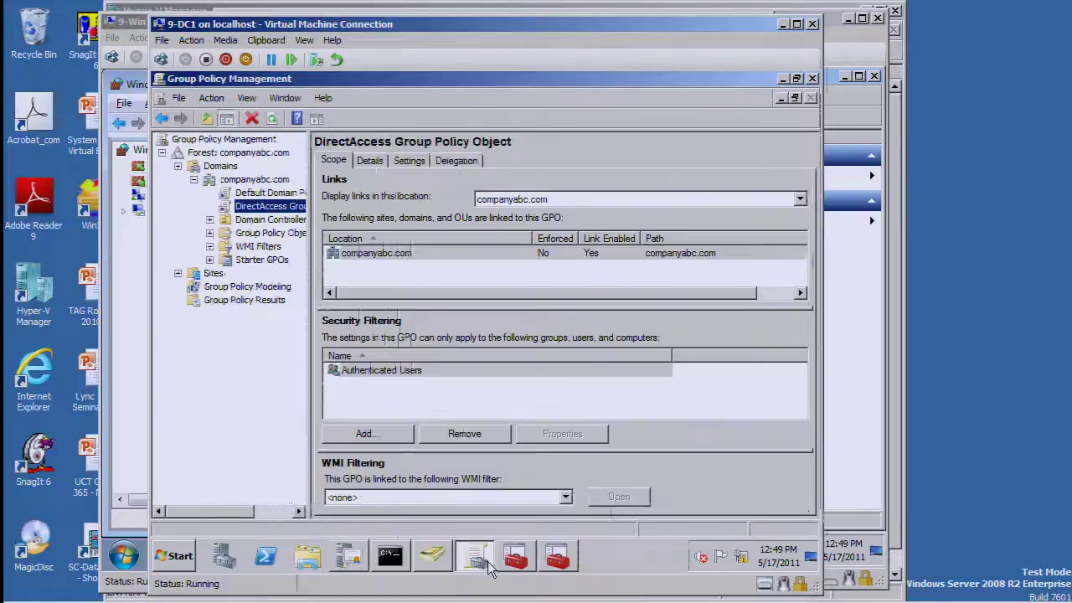
click(241, 181)
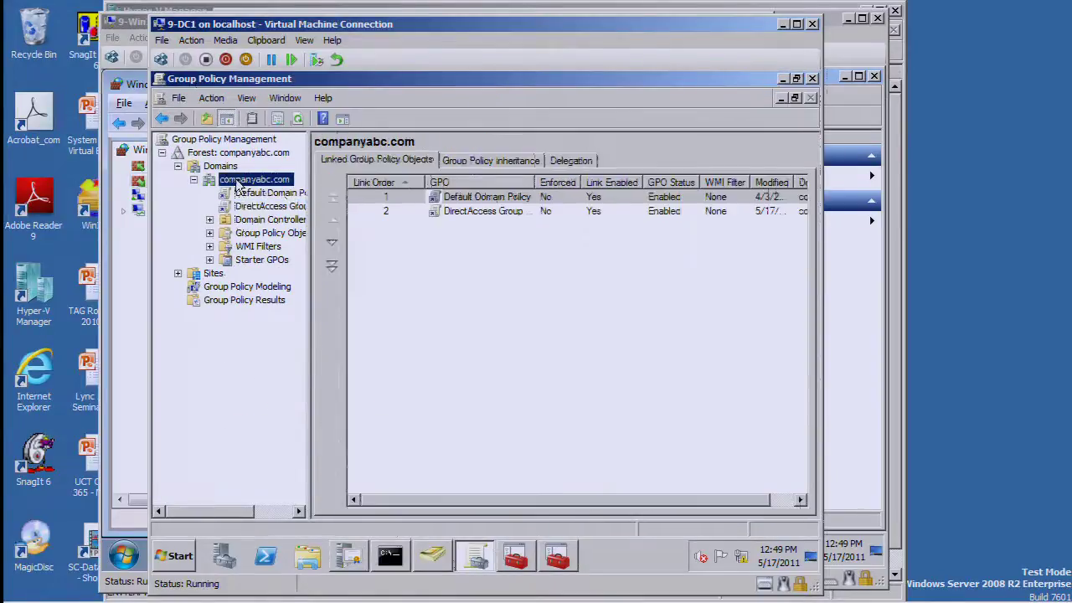
right_click(241, 185)
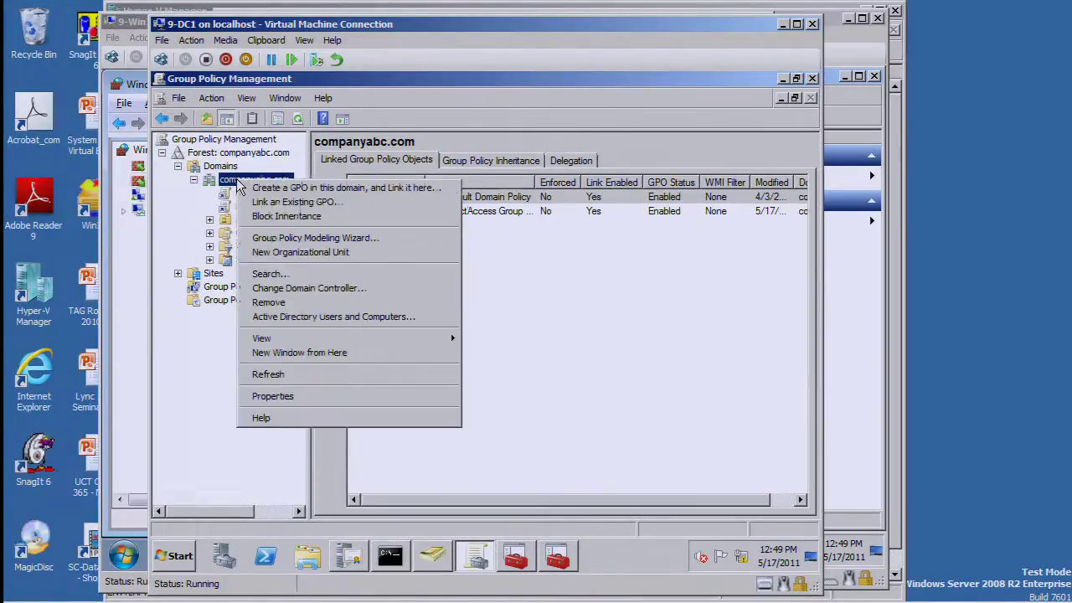
click(251, 186)
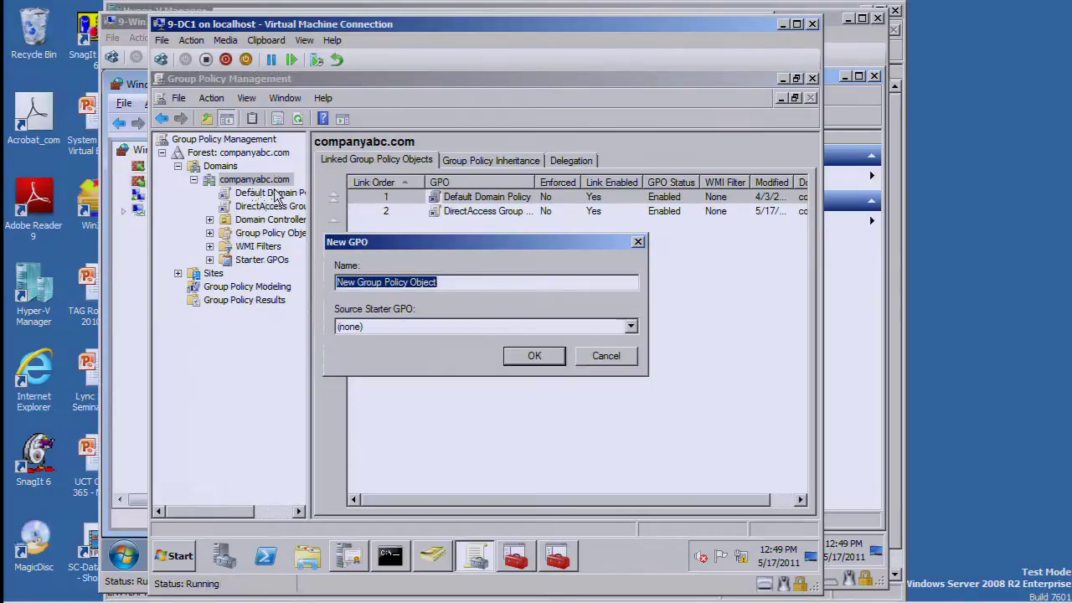
text(Auto)
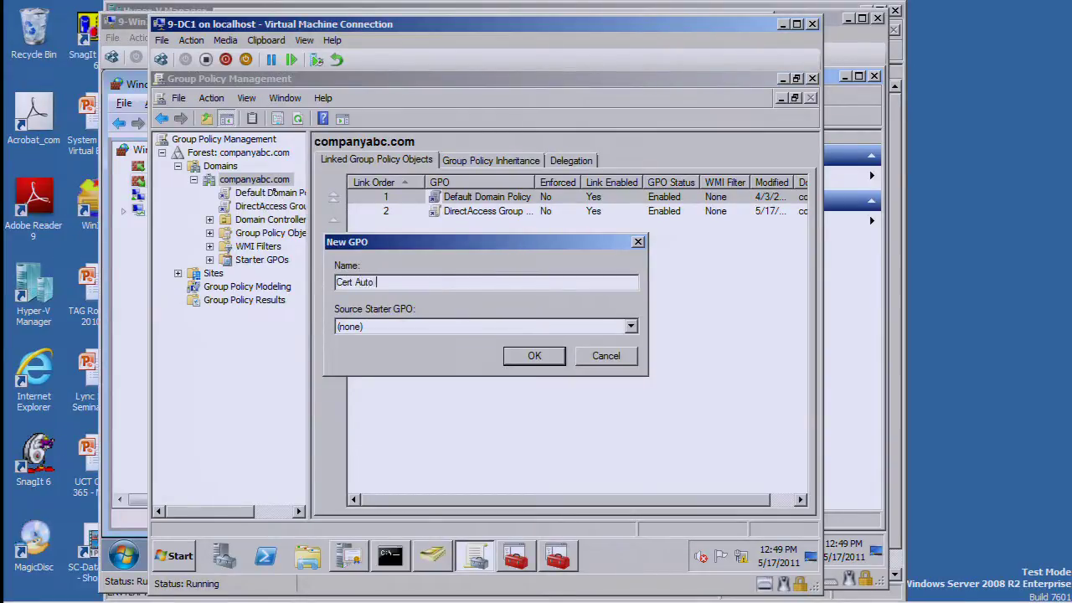
text(ert Auto Enroll)
text(Group Policy Object)
key(Return)
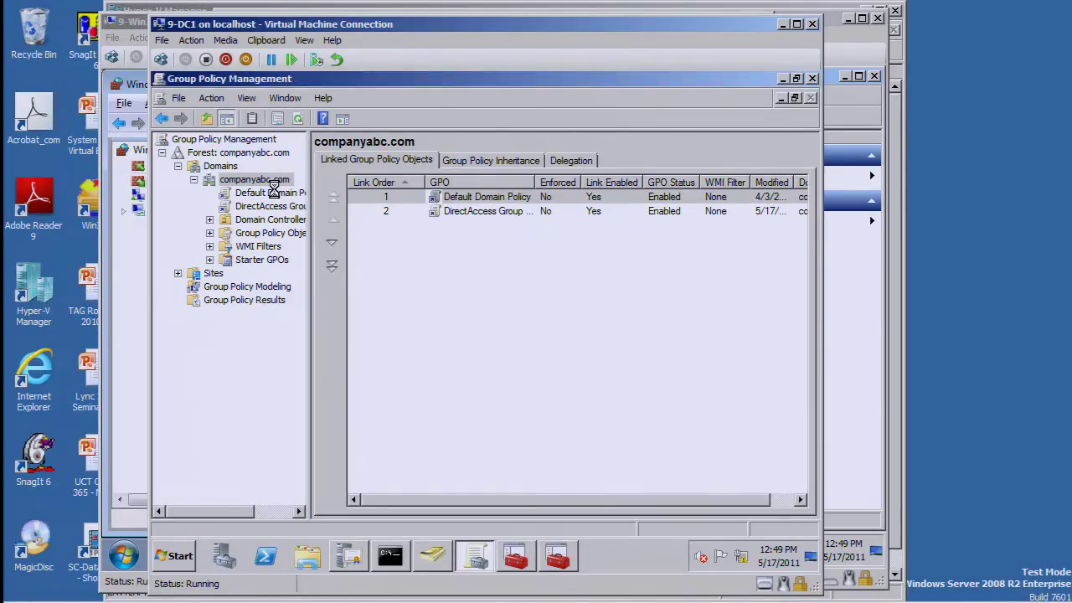
click(255, 193)
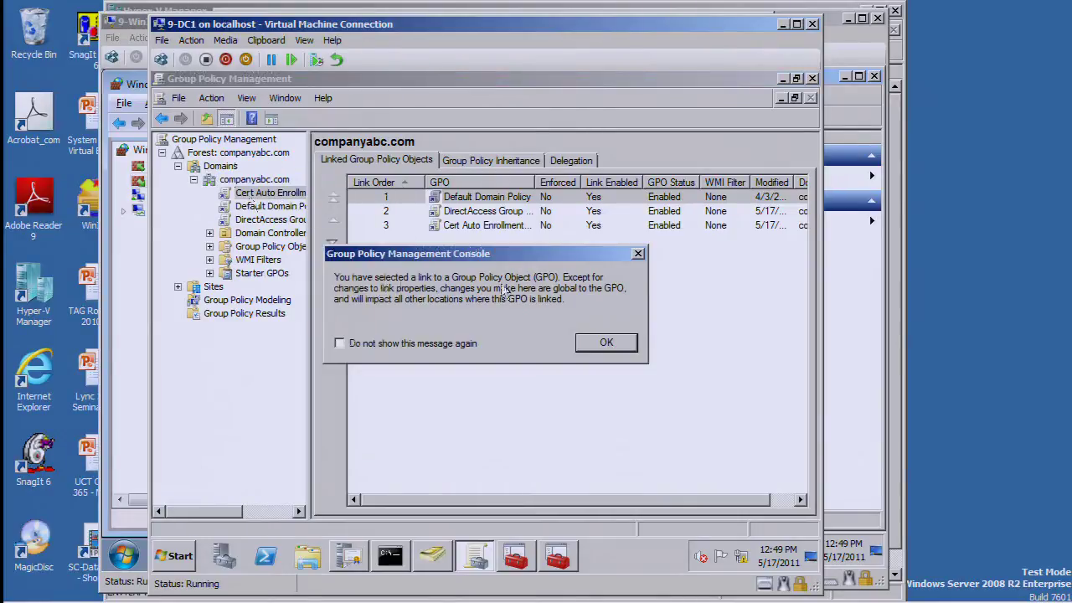
click(606, 343)
Open the Cert Auto Enrollment GPO for editing and browse to Automatic Certificate Request Settings under Public Key Policies
right_click(252, 191)
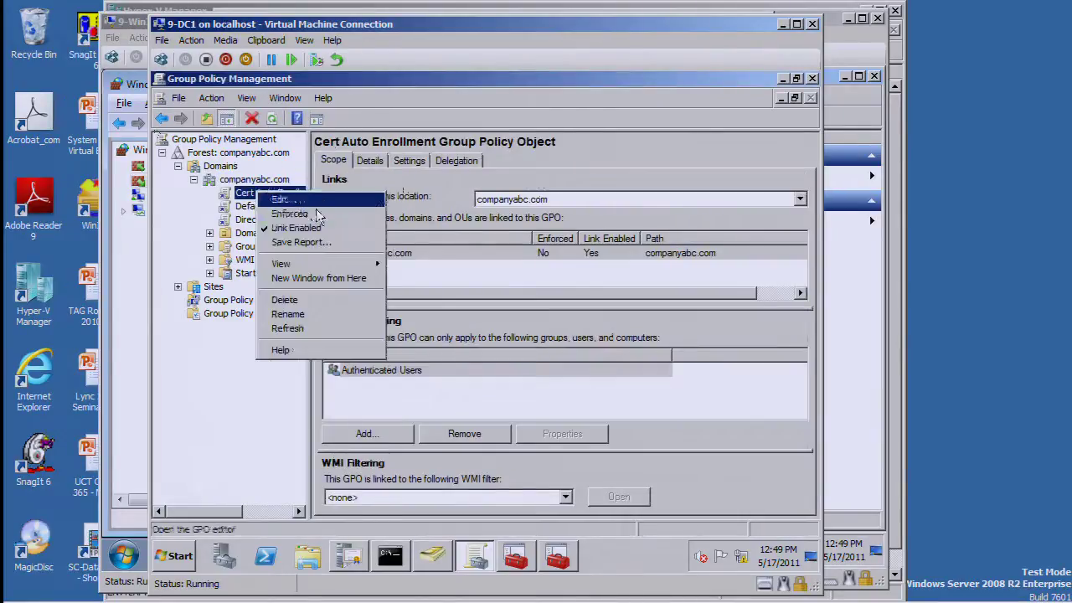
click(284, 199)
click(181, 169)
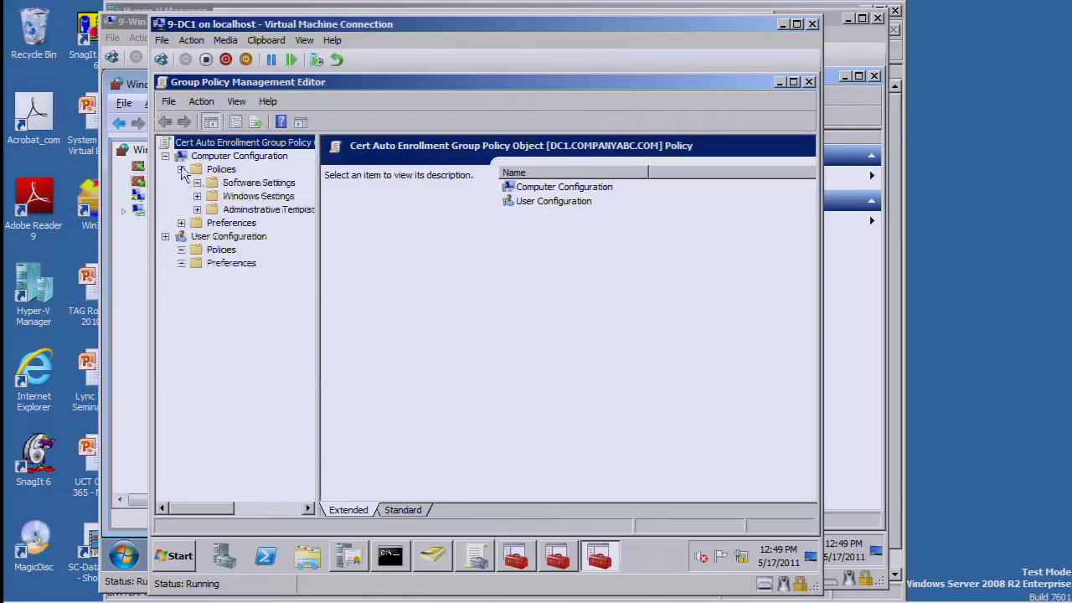
click(196, 196)
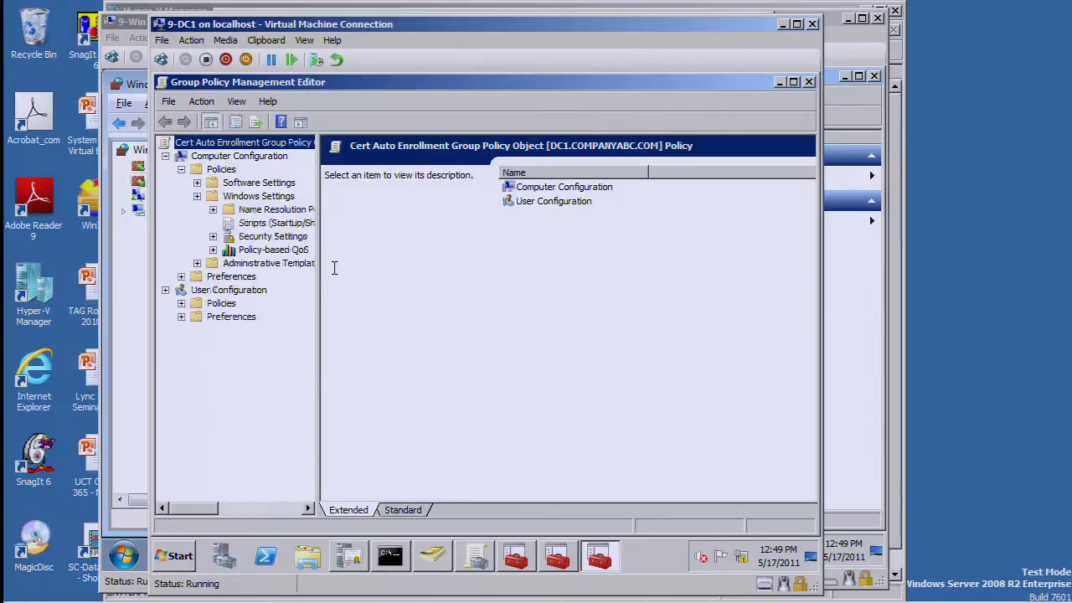
click(213, 236)
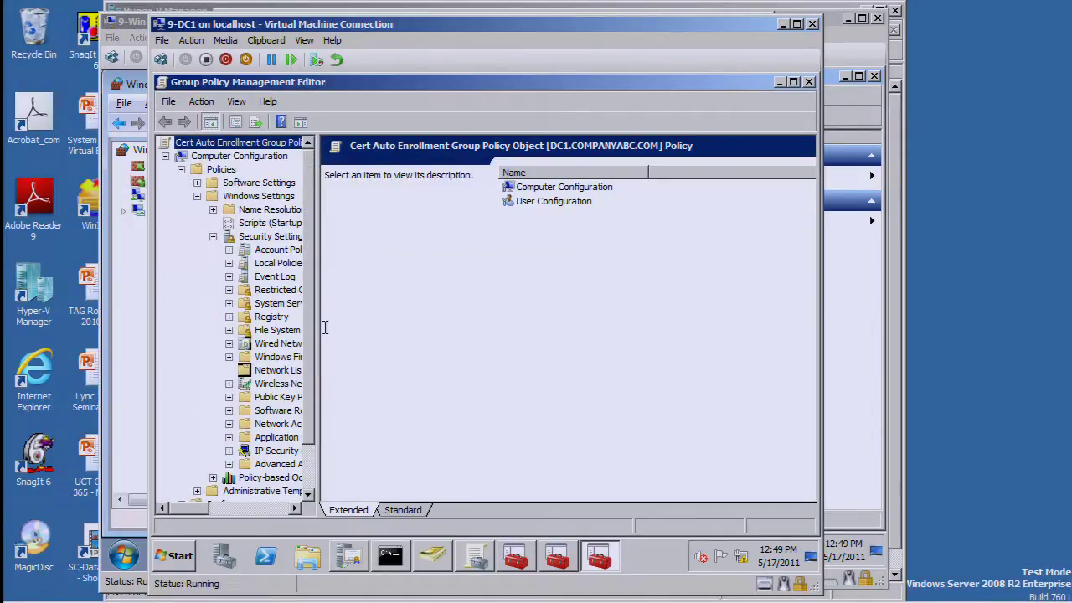
drag(319, 328, 371, 328)
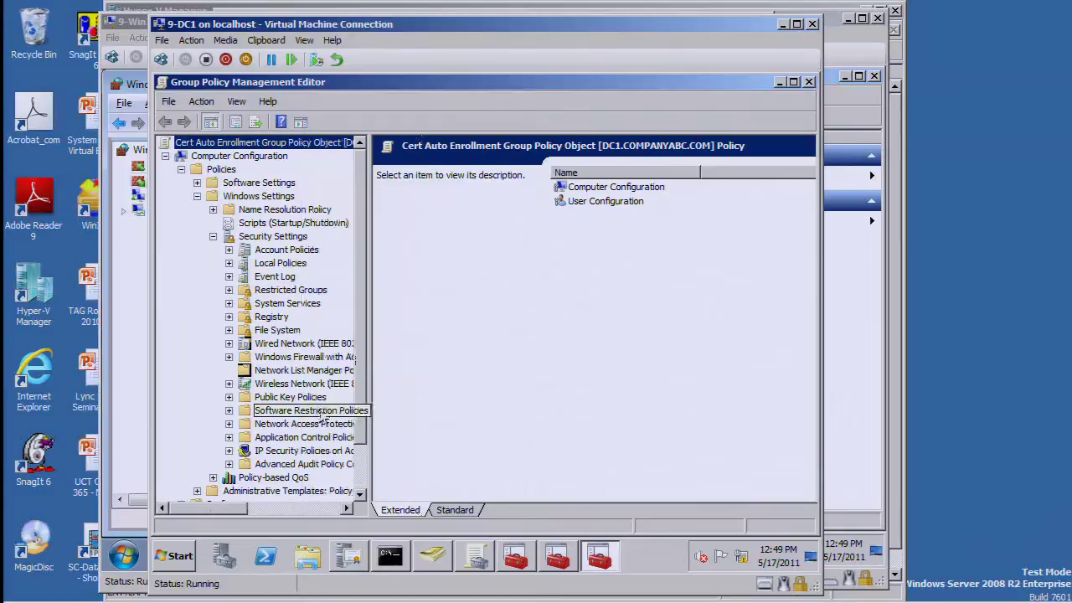
click(227, 401)
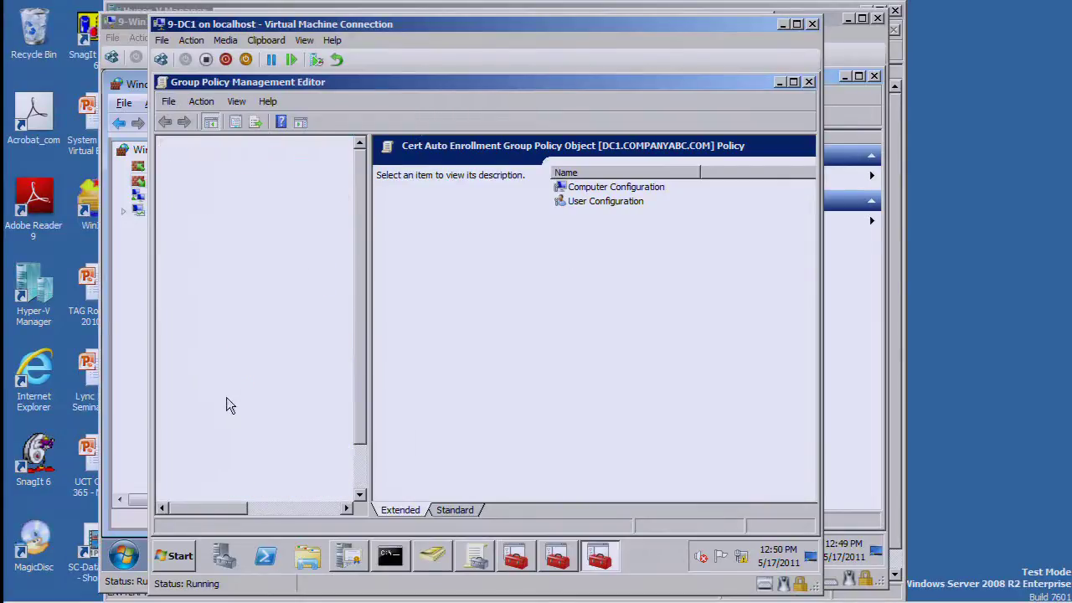
click(325, 416)
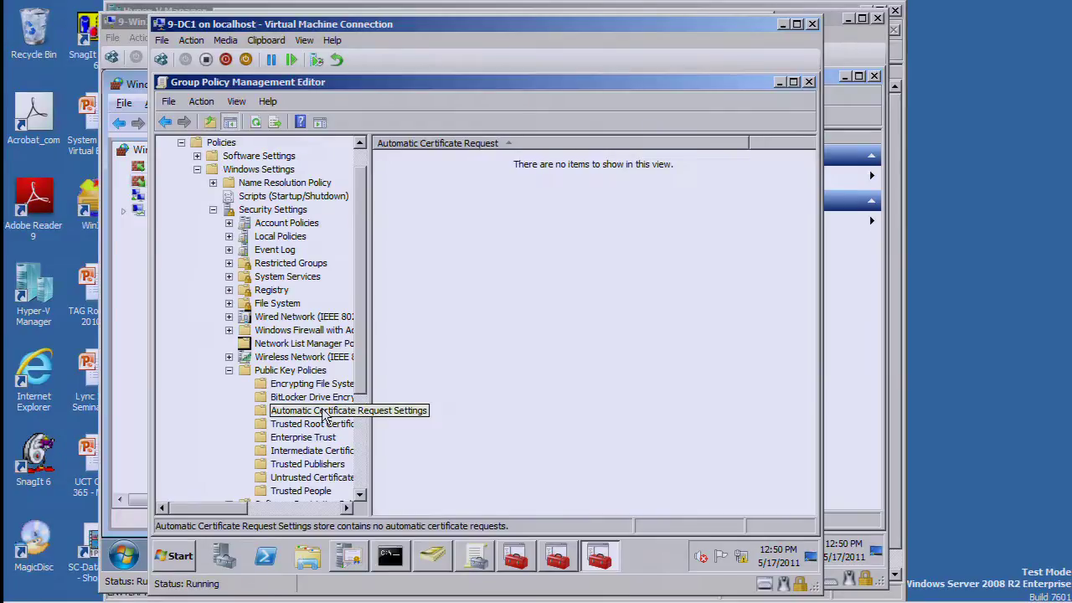
Create a new Automatic Certificate Request using the Computer certificate template
right_click(327, 414)
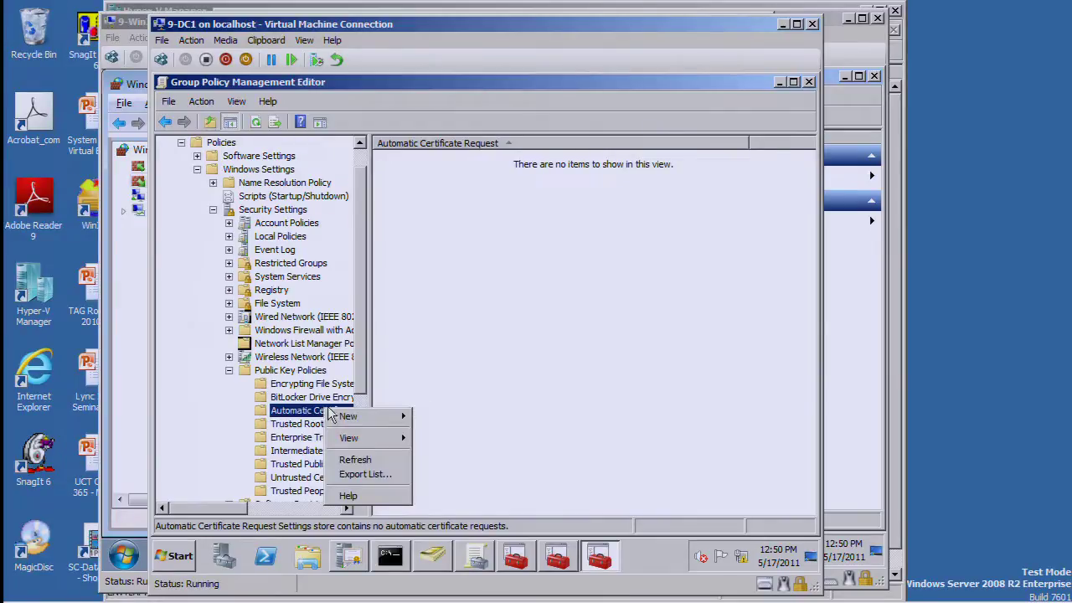
mouse_move(390, 416)
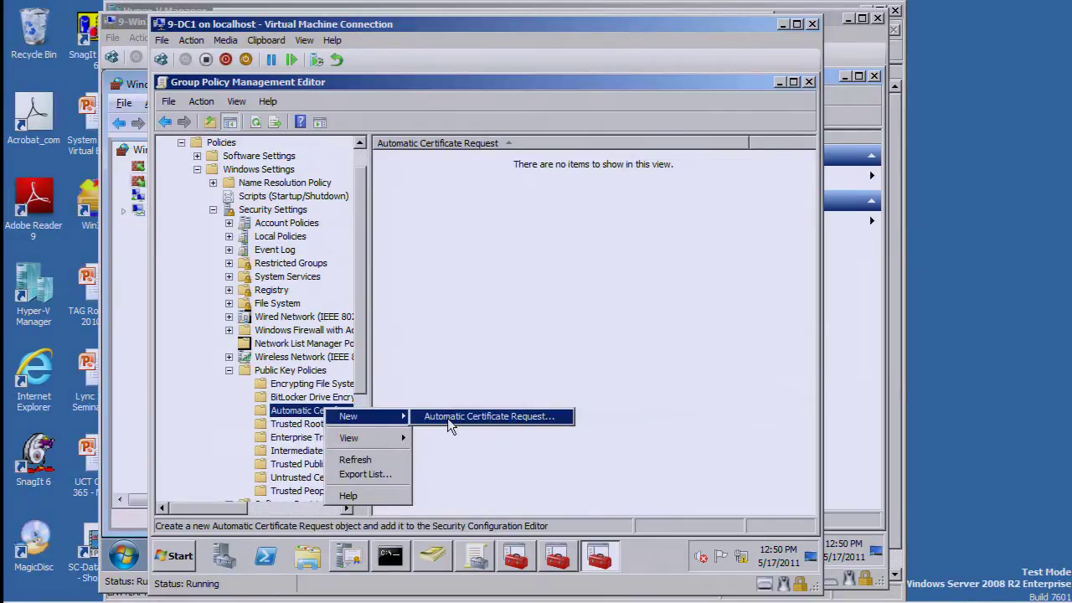
click(448, 420)
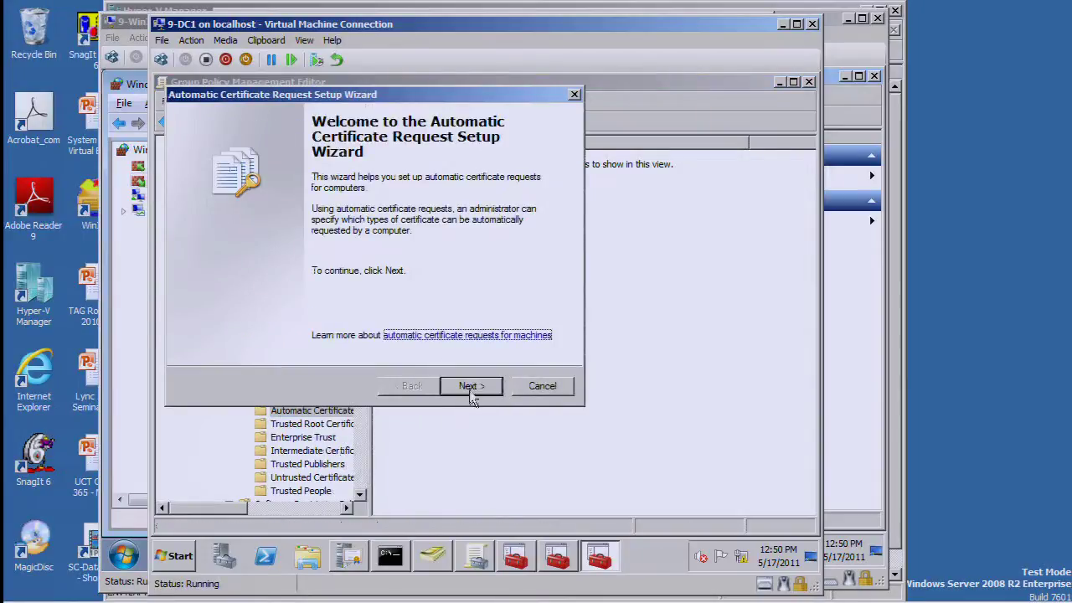
click(470, 390)
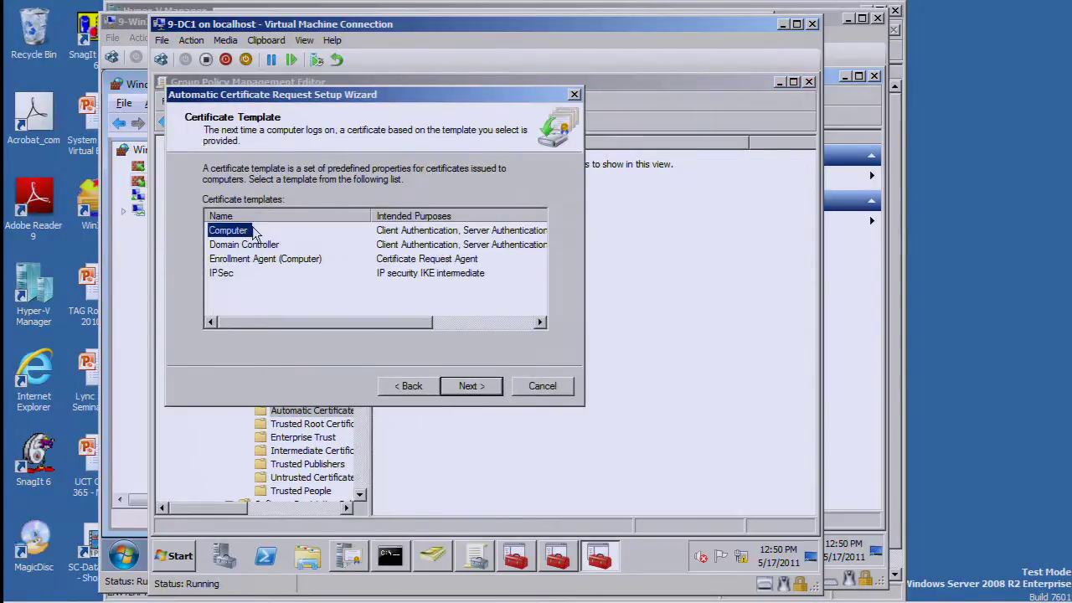
click(459, 390)
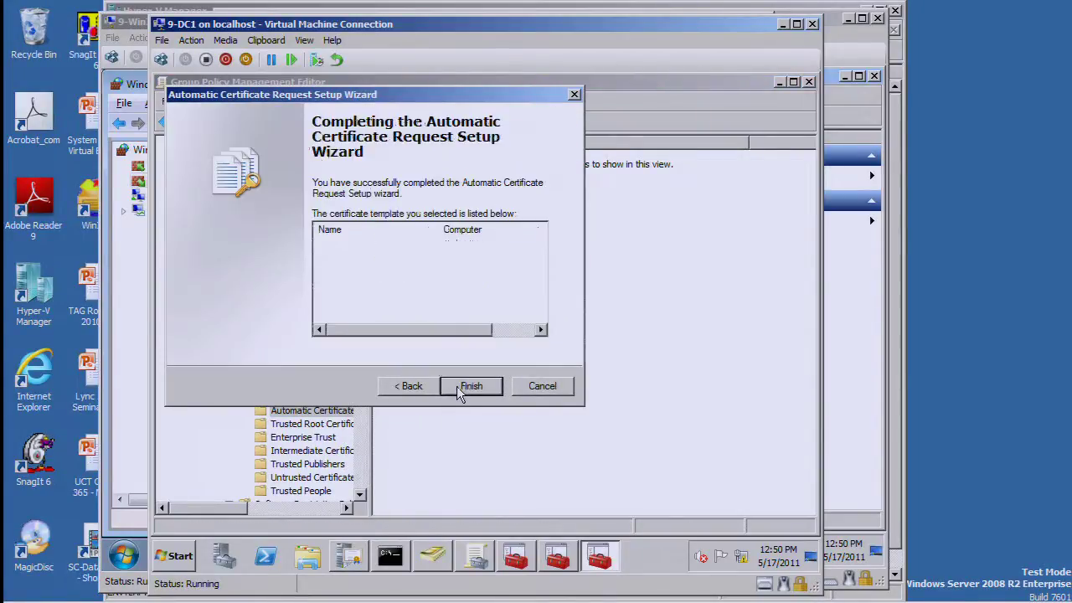
click(459, 387)
click(407, 160)
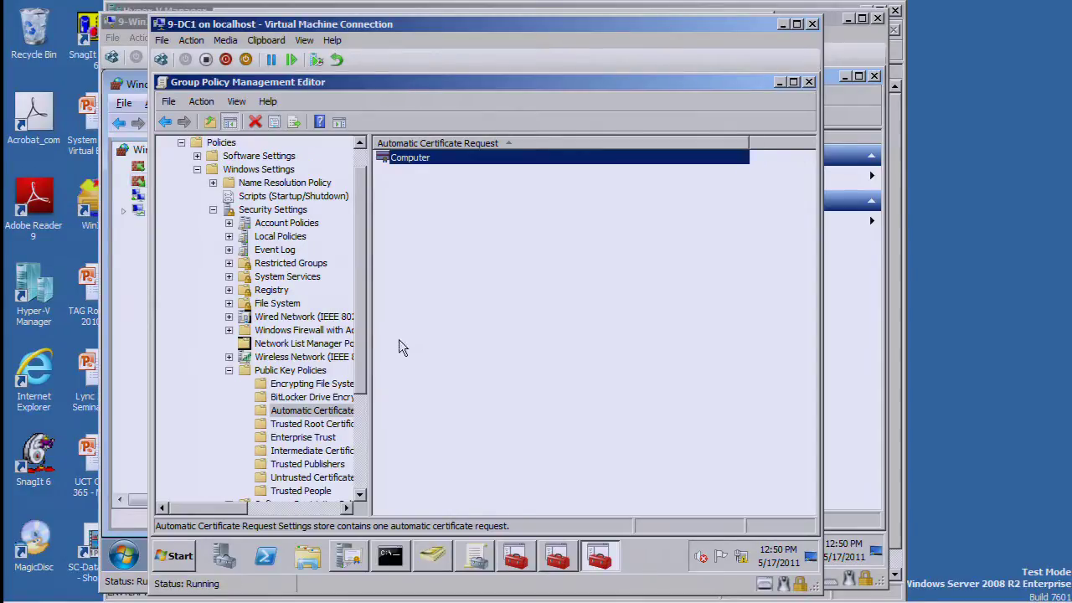
key(alt+Tab)
key(alt+Tab)
key(alt+Tab)
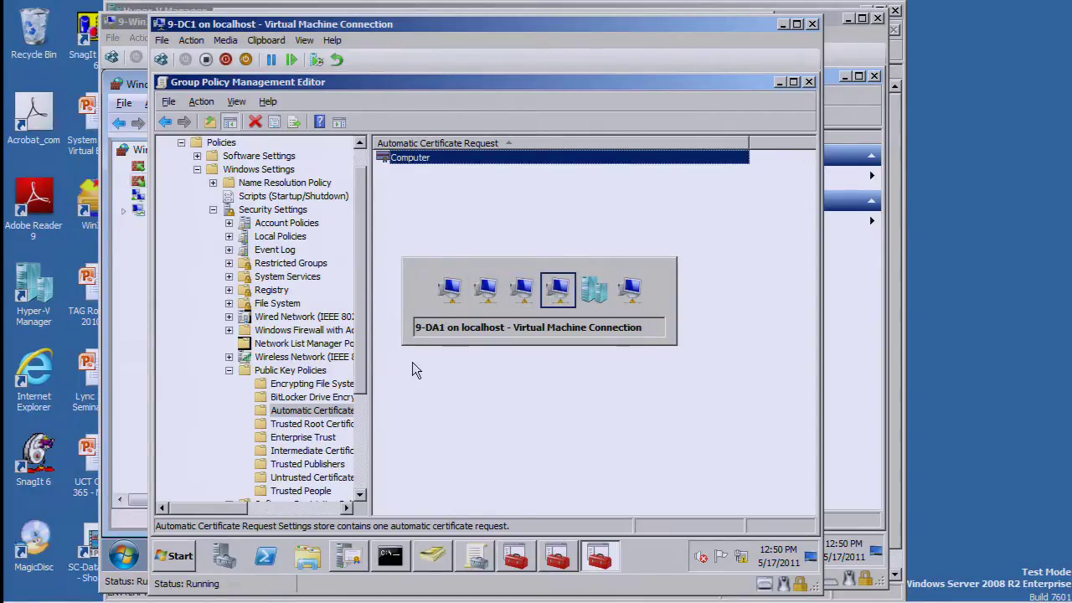
Run gpupdate /force in an administrator Command Prompt on DA1
click(119, 563)
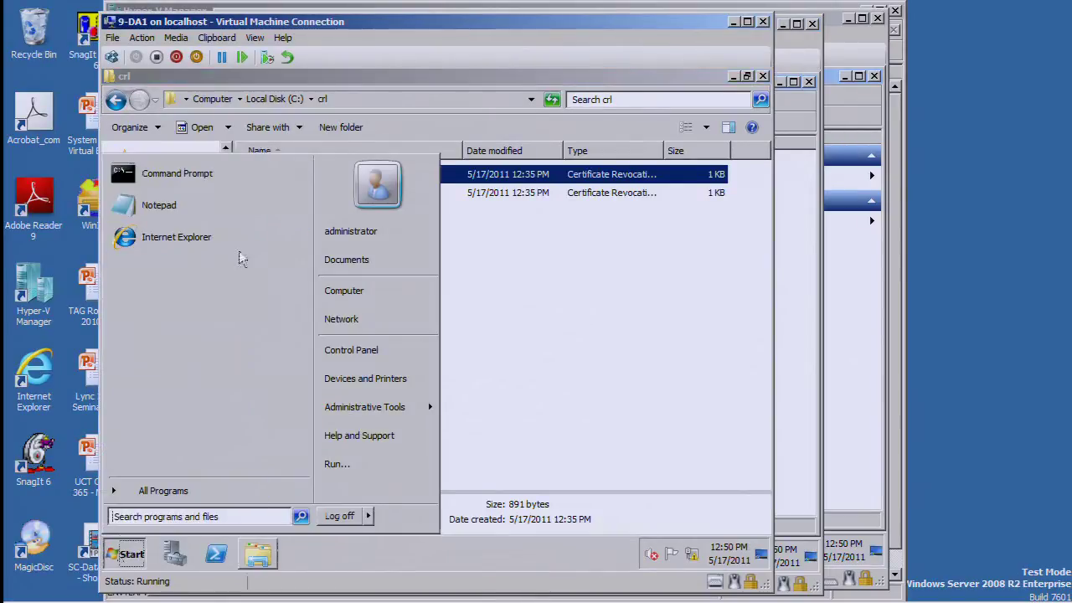
click(210, 173)
text(gpupdate /force)
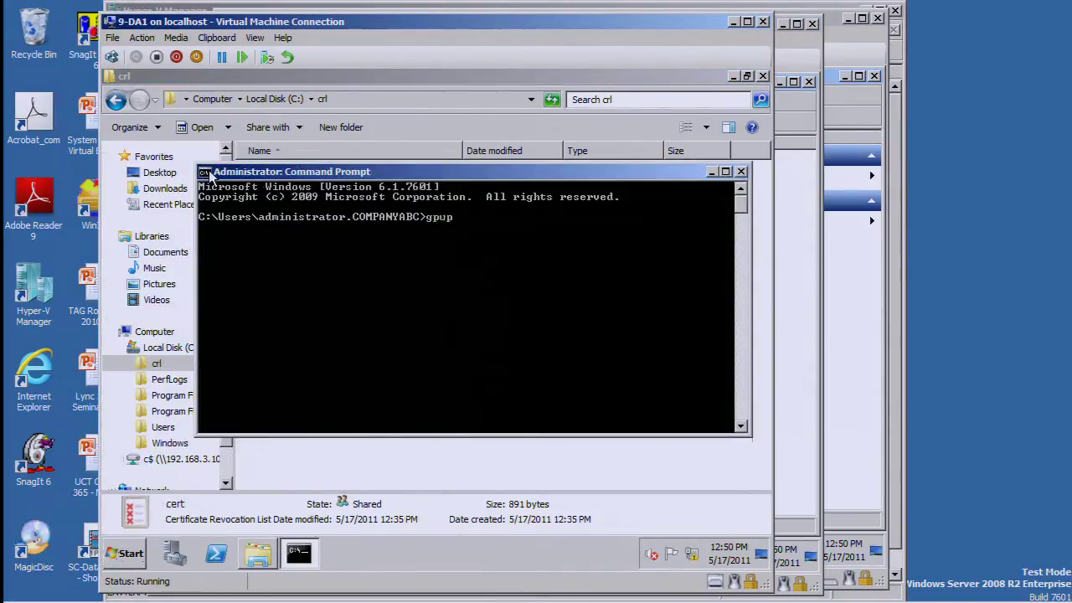
key(Return)
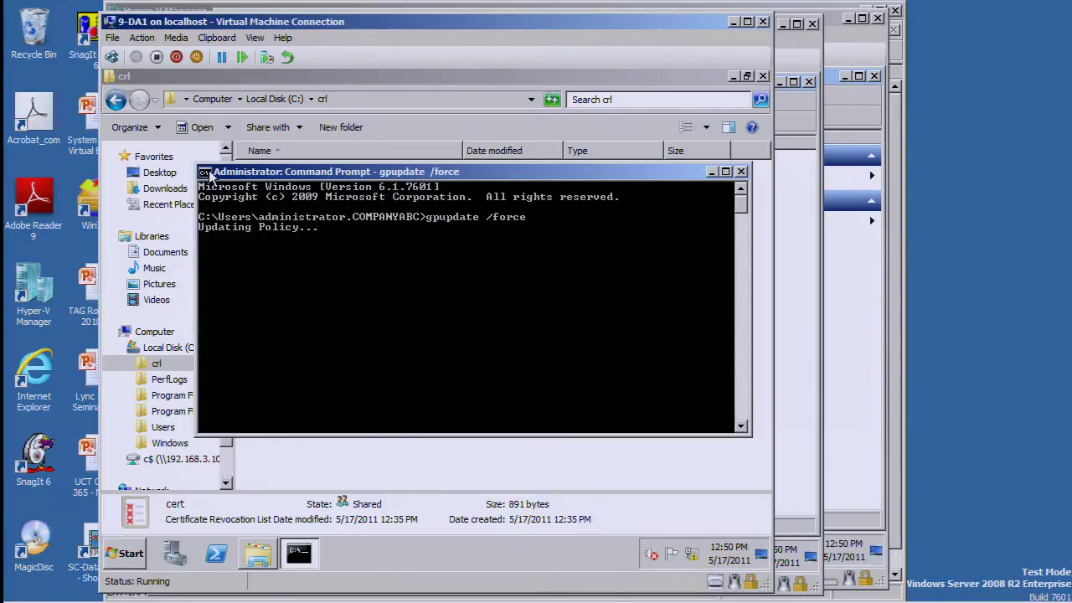
click(122, 565)
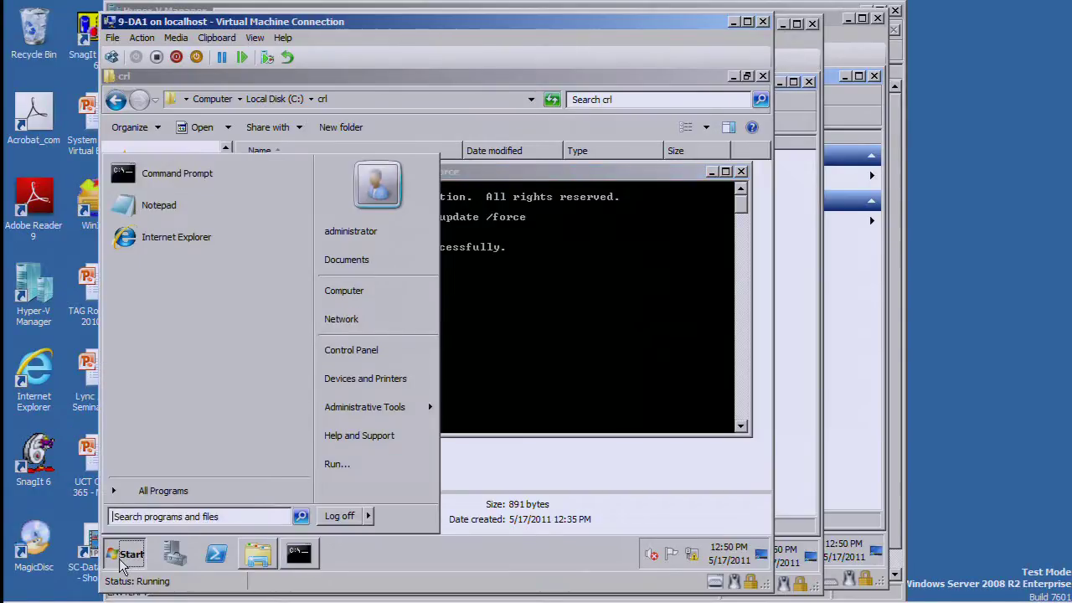
Launch mmc and add the Certificates snap-in for the local computer account
click(331, 470)
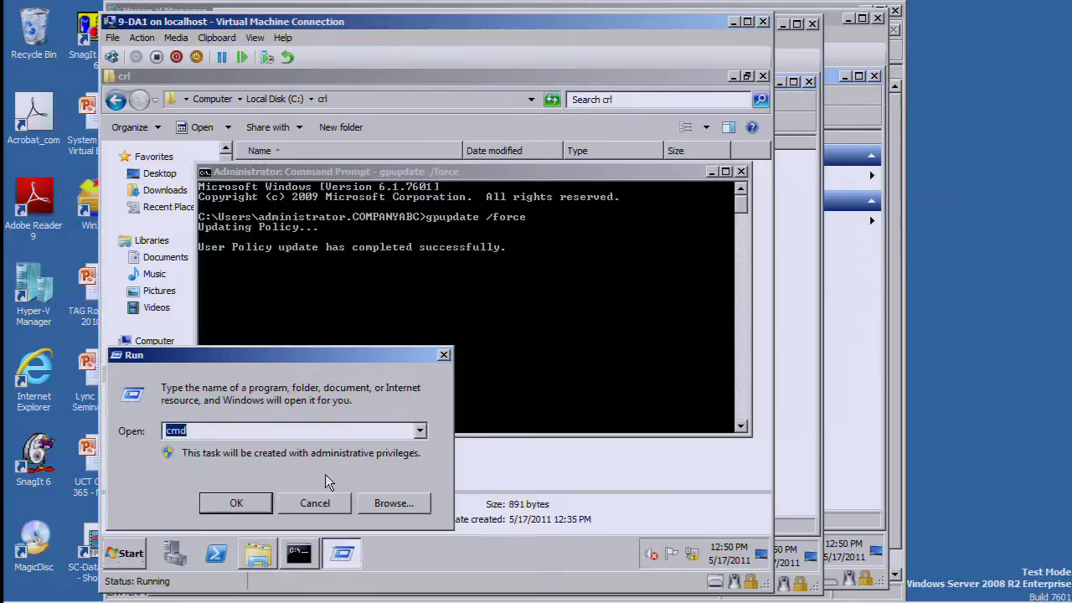
text(mmc)
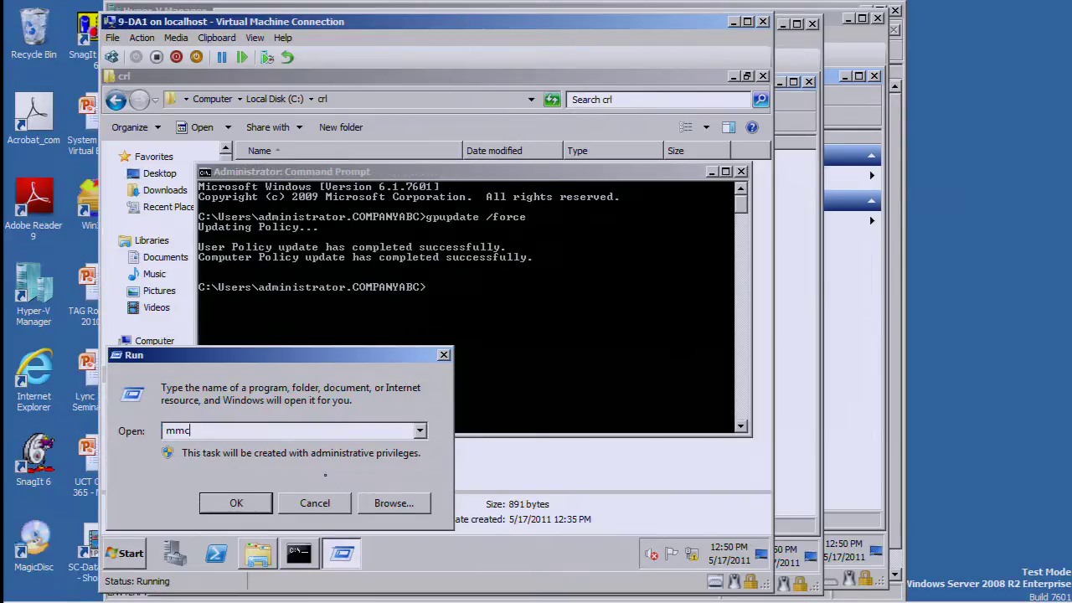
key(Return)
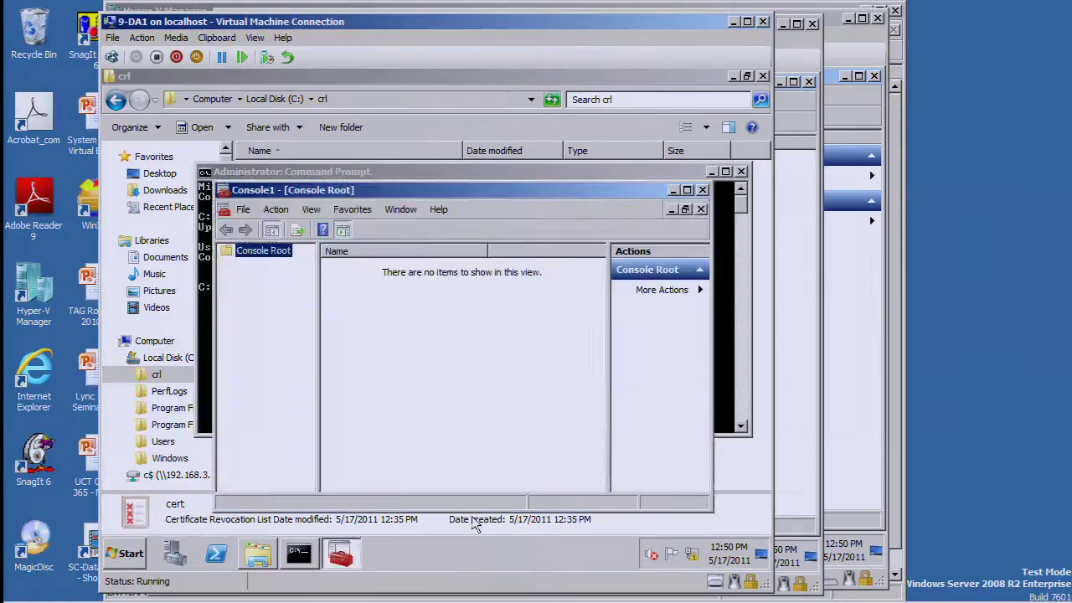
double_click(405, 193)
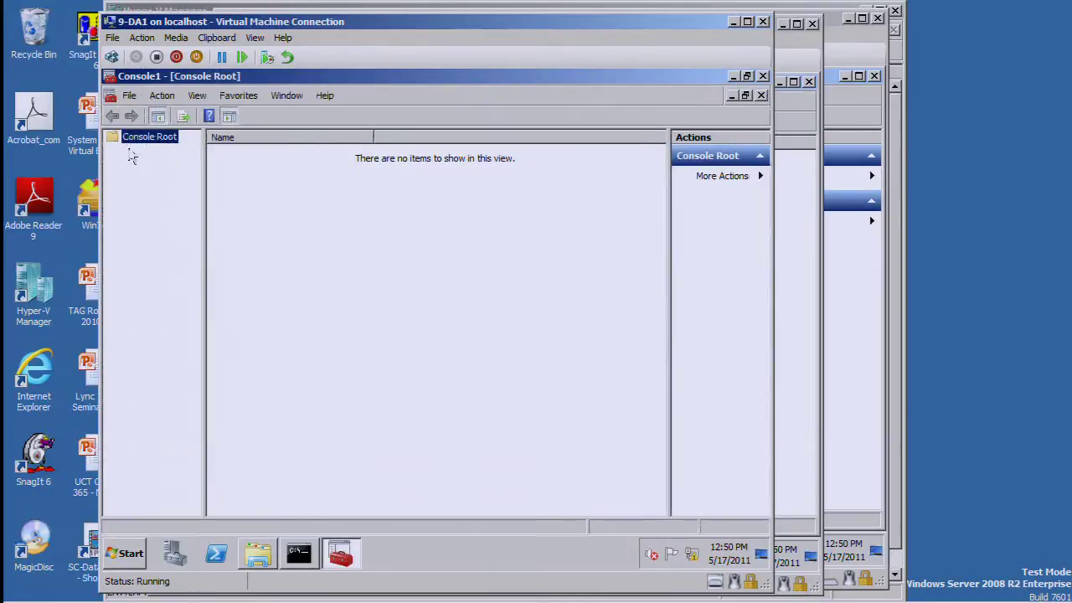
key(alt+f)
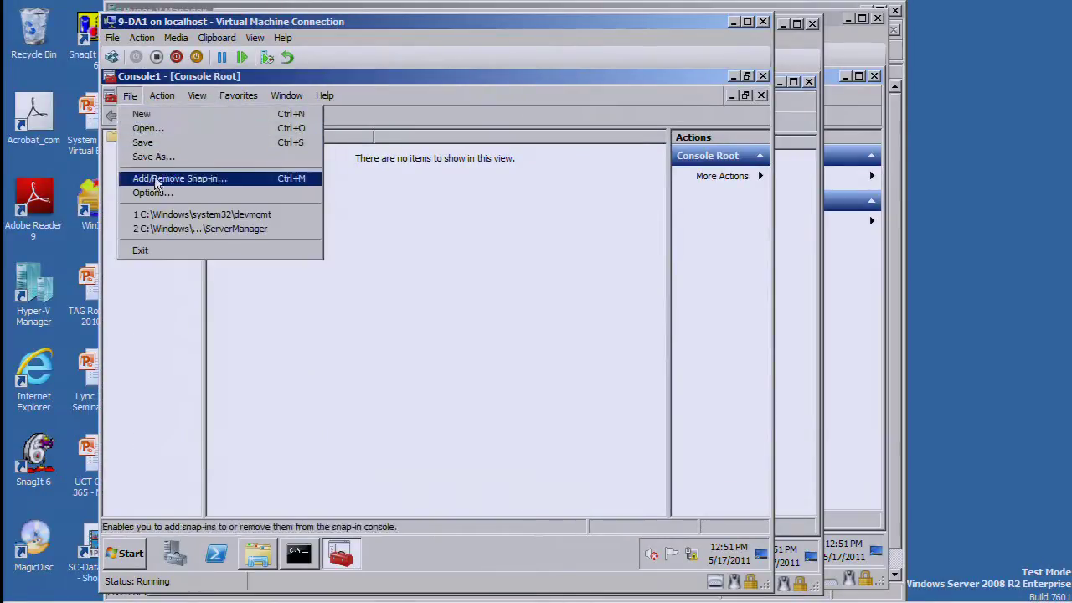
click(154, 177)
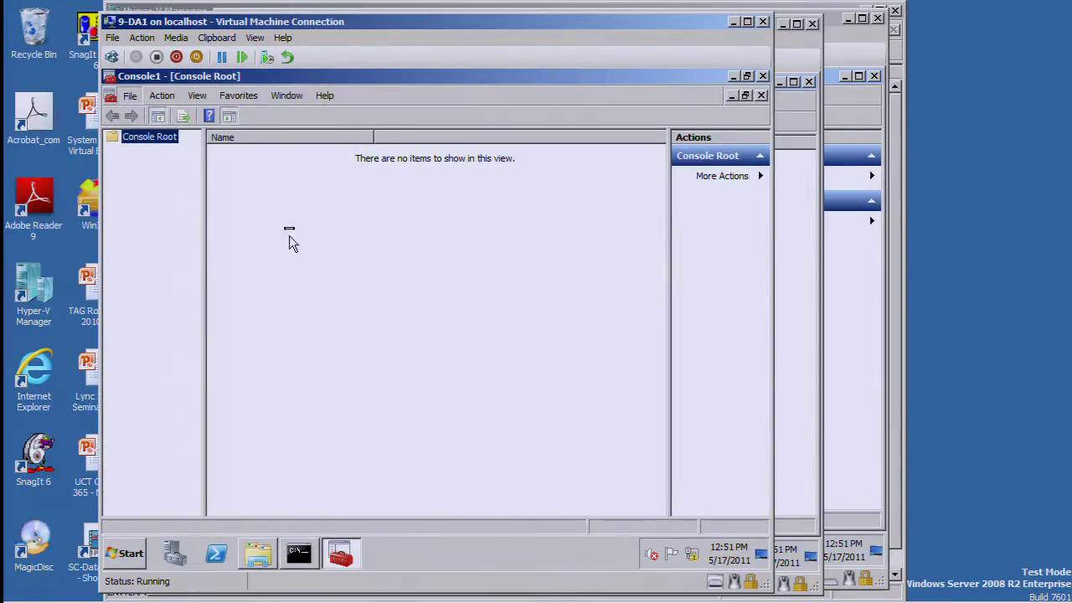
double_click(234, 234)
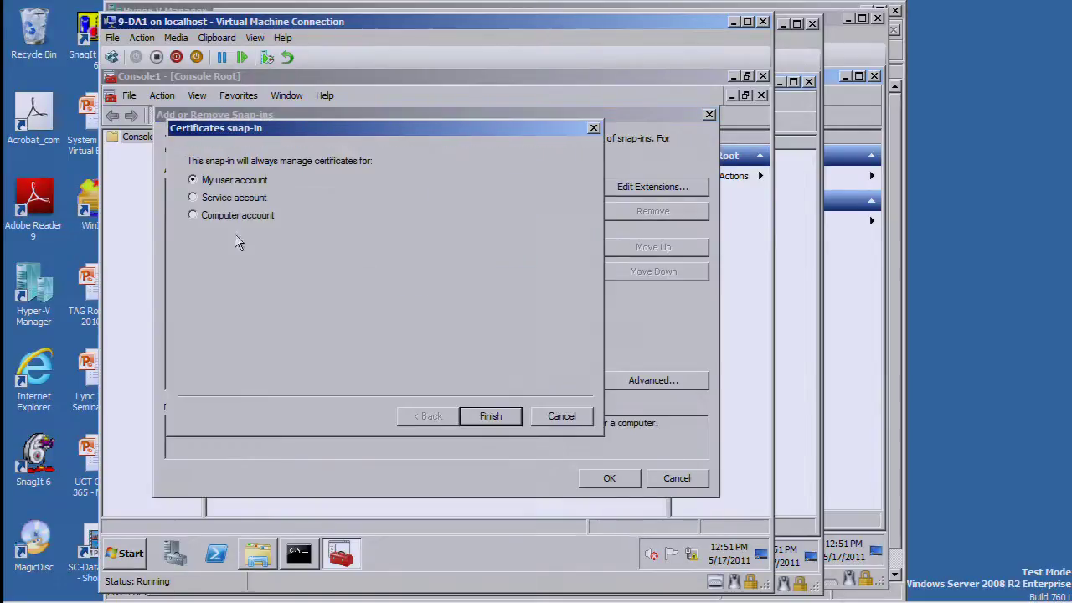
click(263, 217)
click(496, 416)
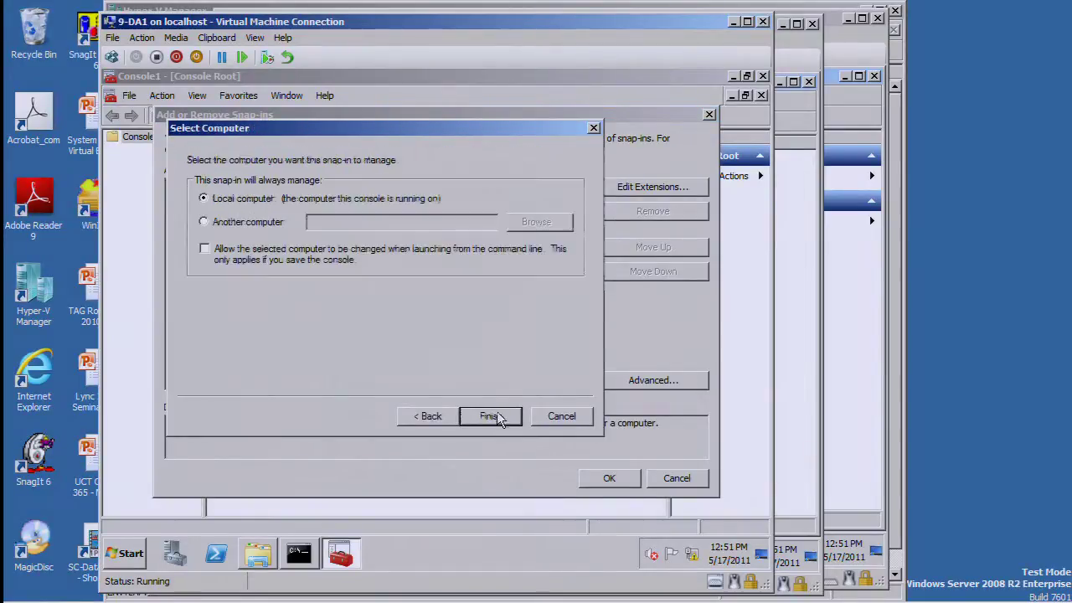
click(491, 416)
click(609, 479)
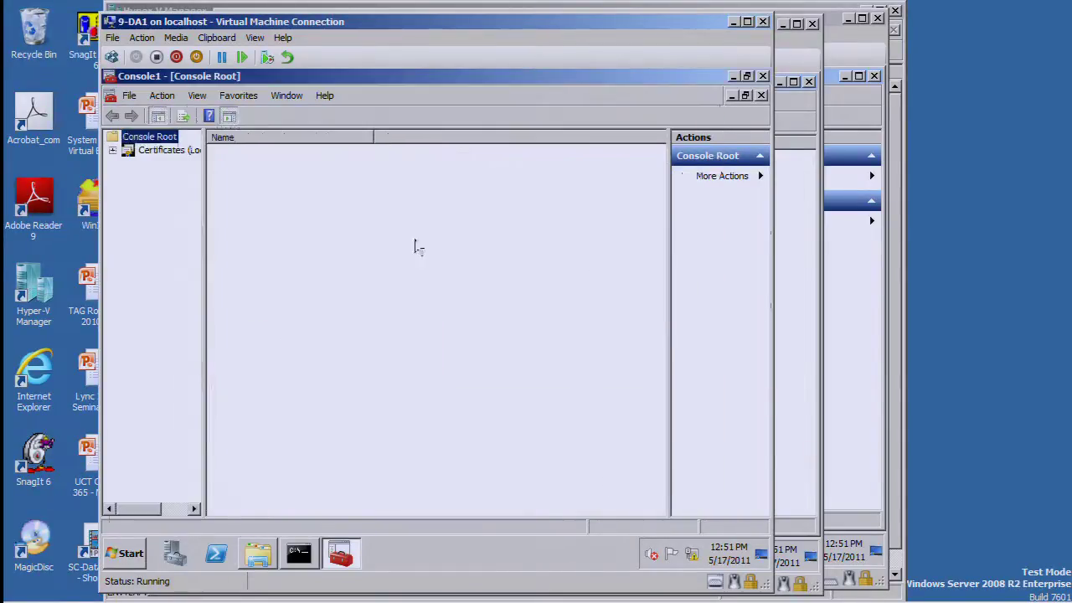
Open the DA1.companyabc.com certificate under Personal > Certificates and check its Enhanced Key Usage
click(112, 150)
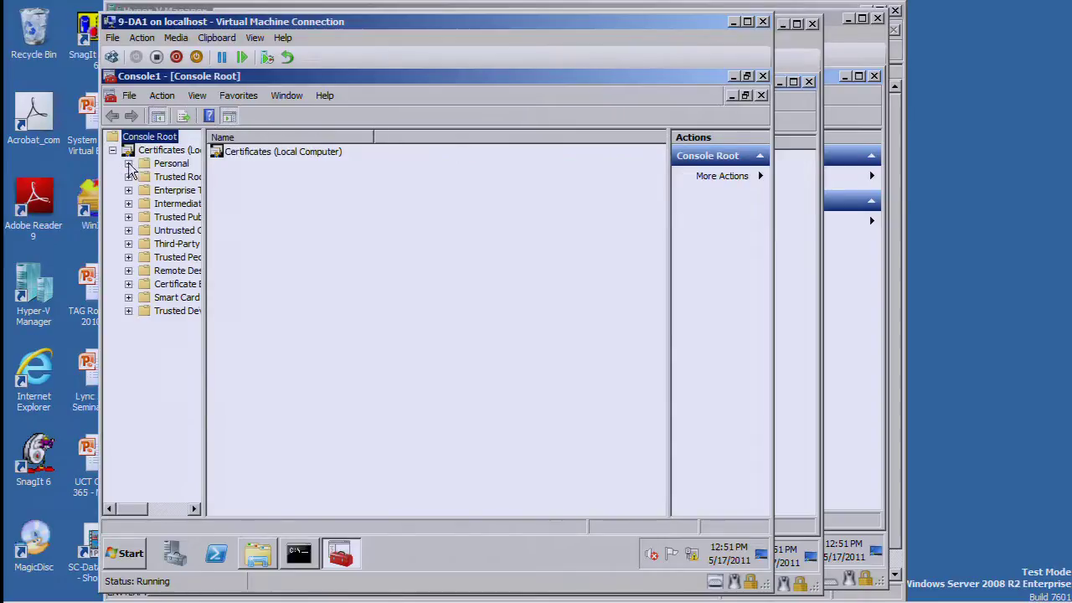
click(129, 164)
click(181, 176)
click(262, 153)
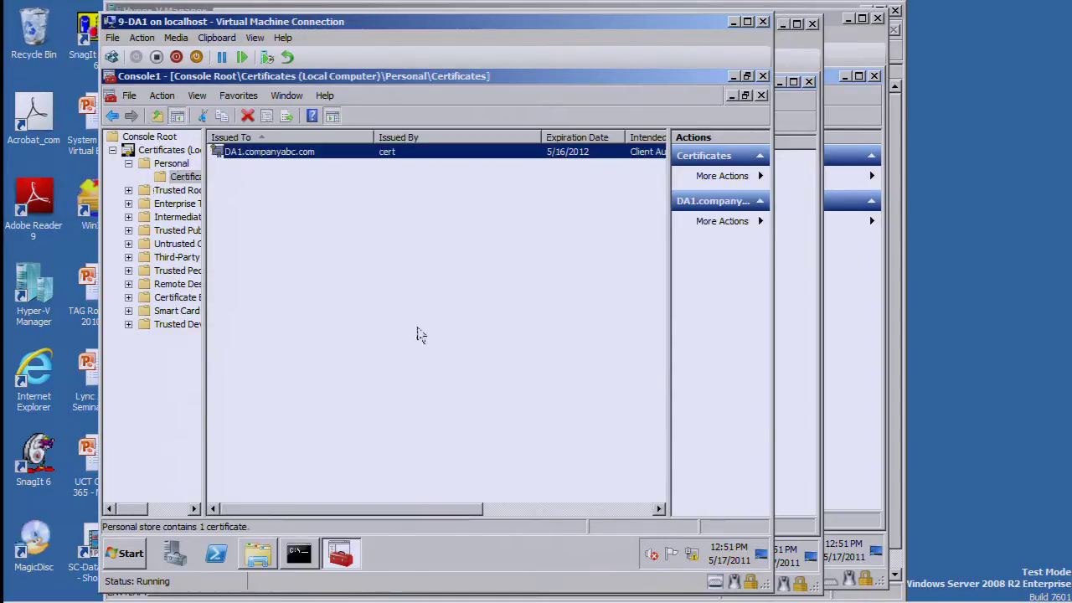
double_click(281, 153)
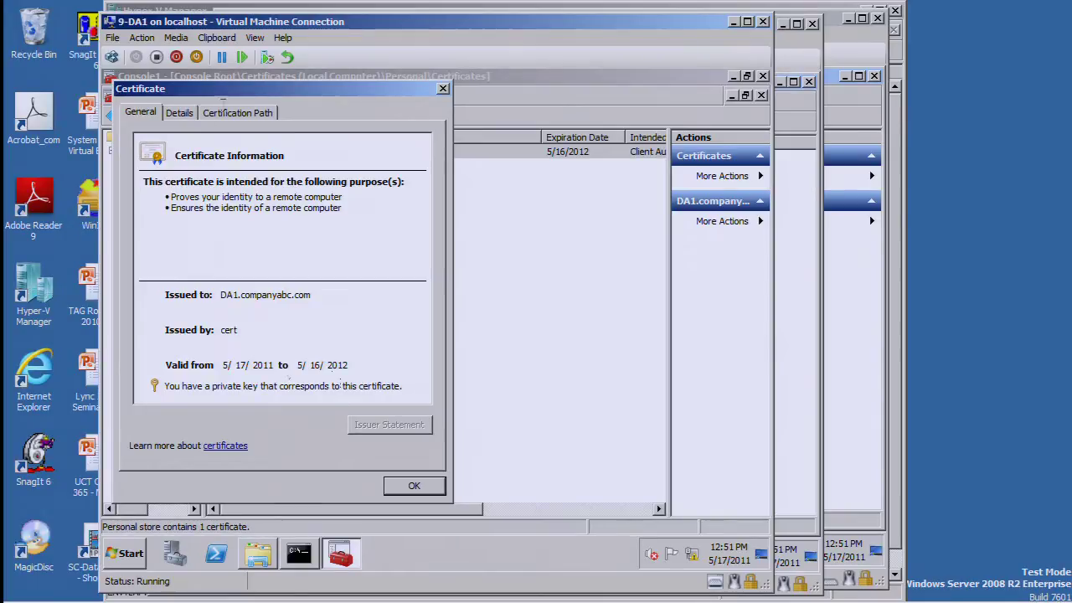
click(188, 116)
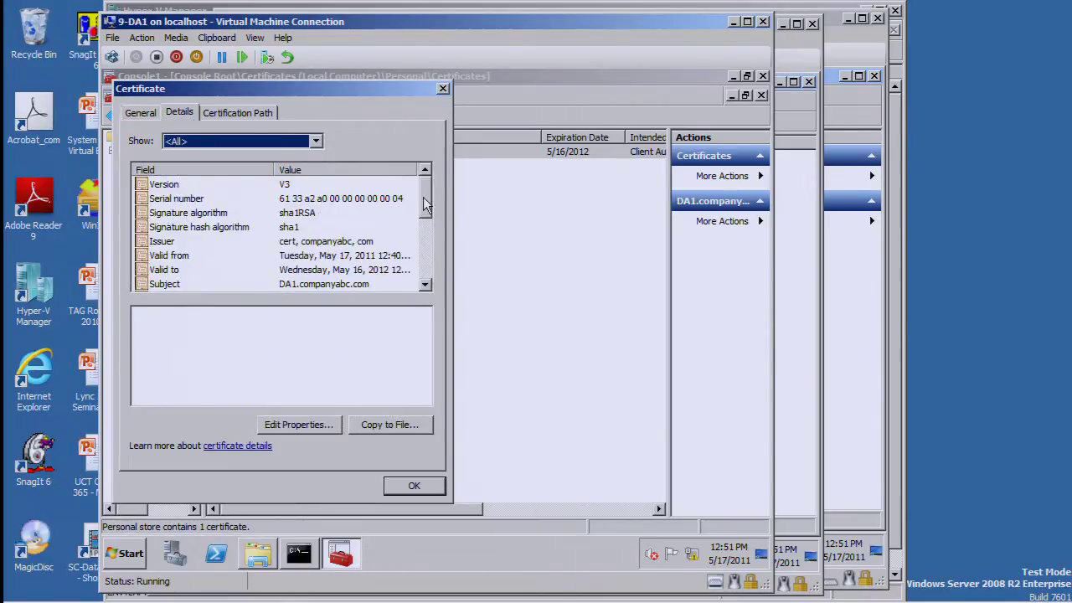
drag(425, 205, 426, 227)
click(365, 241)
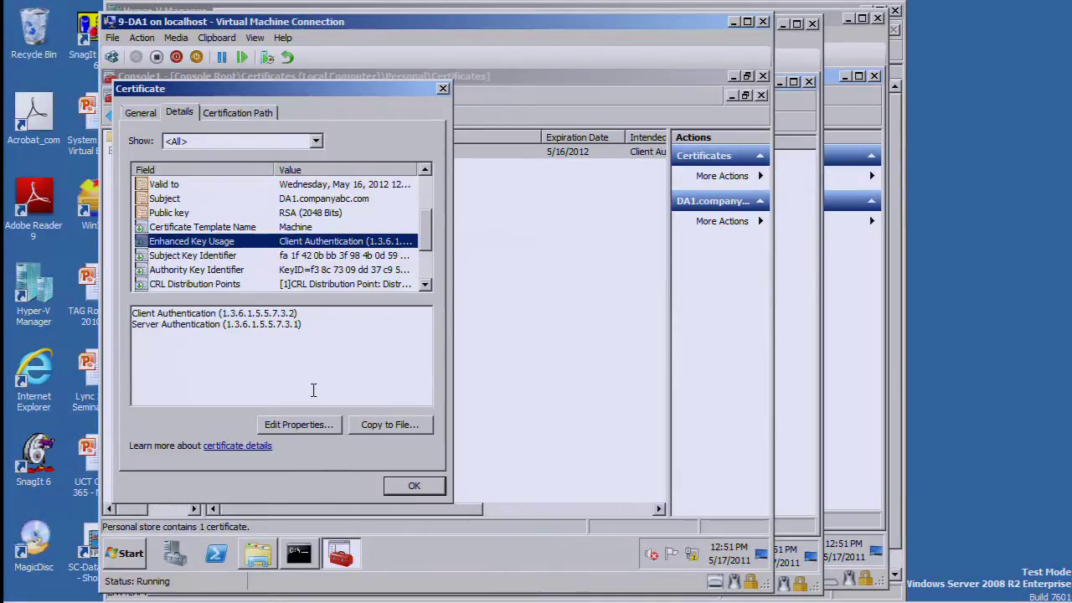
key(alt+Tab)
key(alt+Tab)
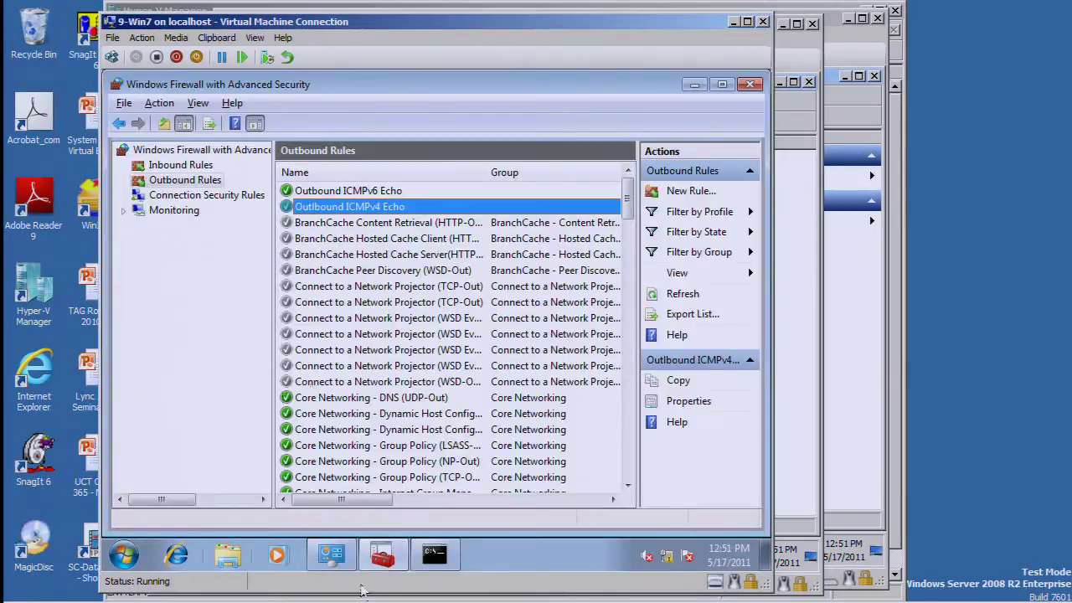
Rerun gpupdate /force in the Windows 7 command prompt, recalling it from history
click(427, 554)
key(Up)
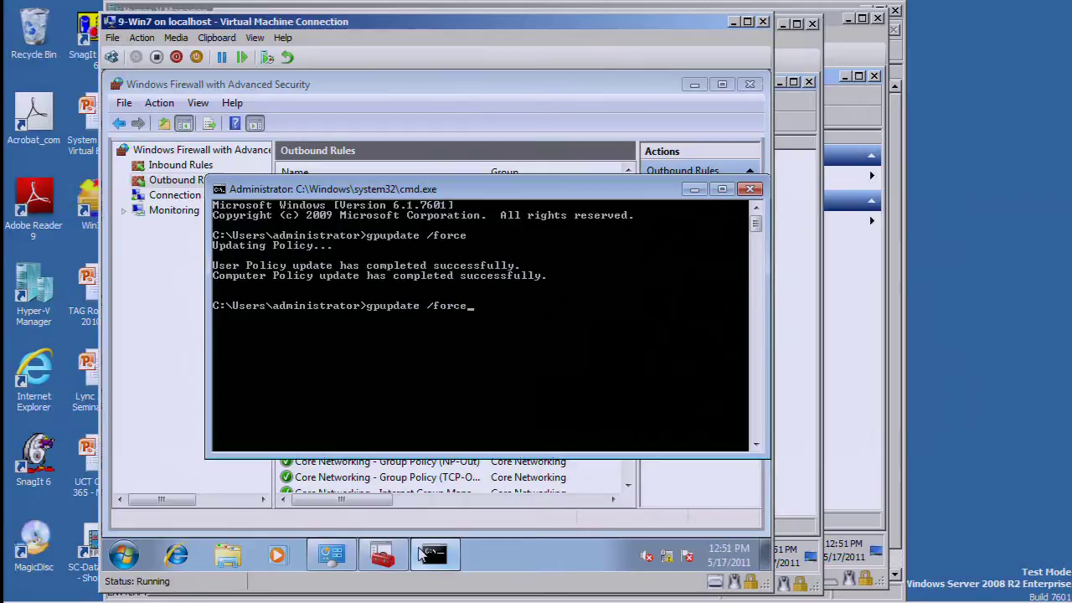
key(Return)
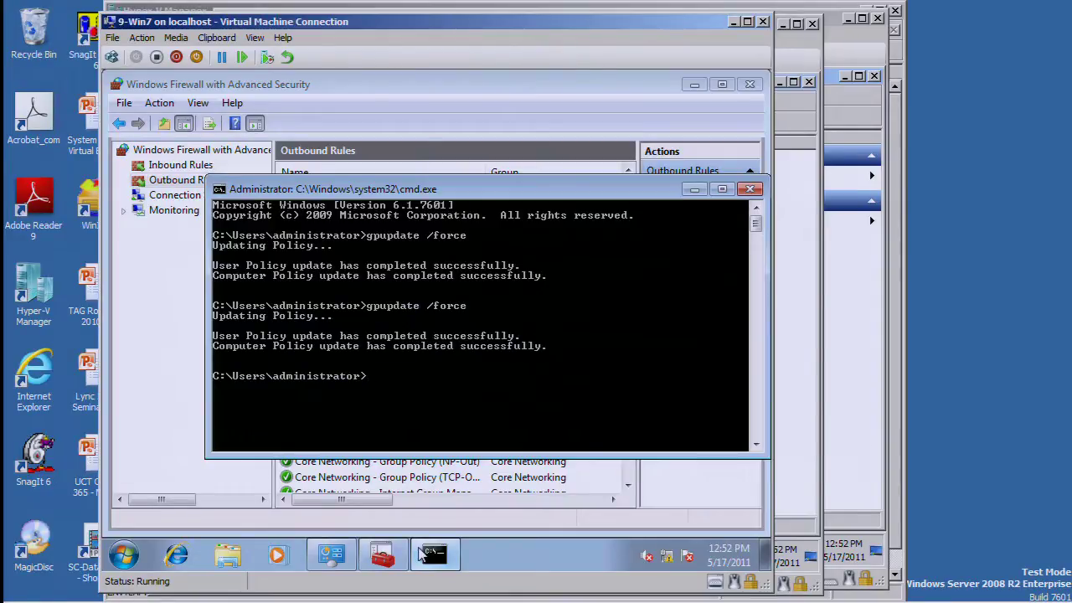
key(alt+Tab)
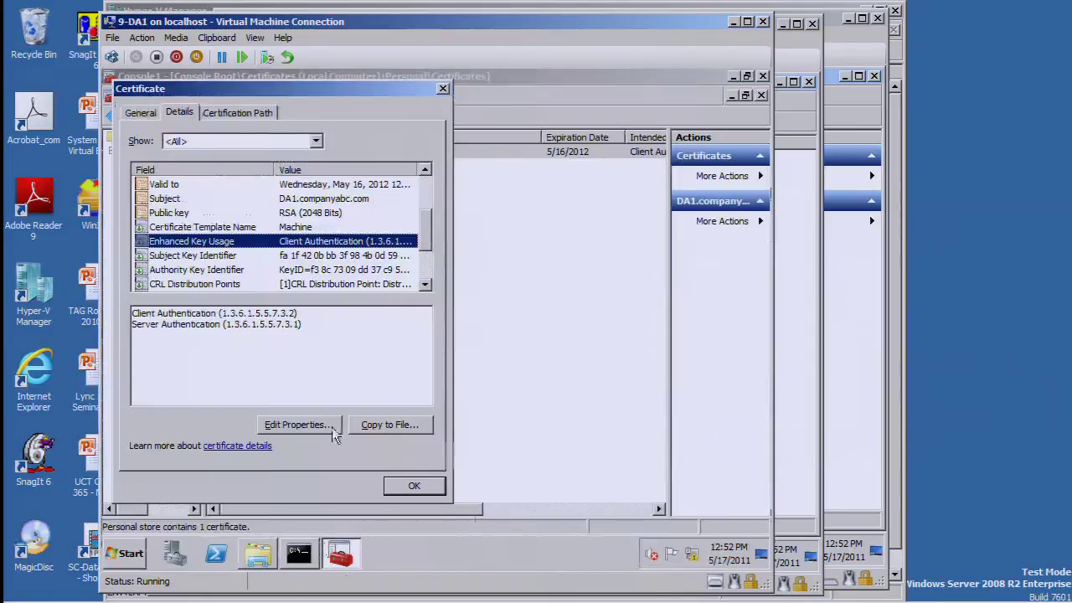
Close the certificate properties, start Server Manager on DA1 and select the Features node
click(419, 491)
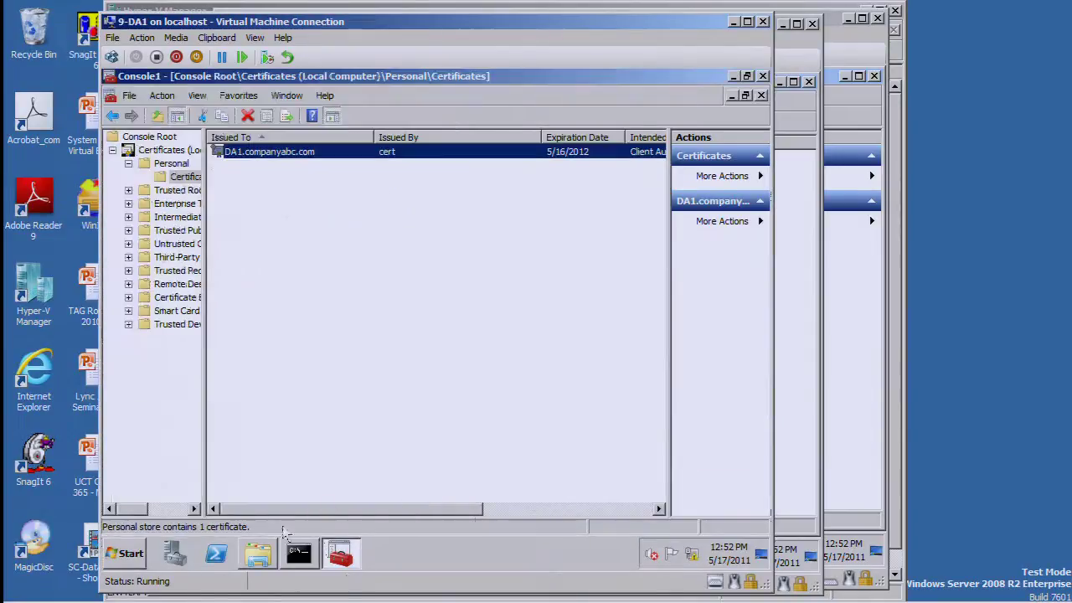
click(134, 556)
mouse_move(423, 407)
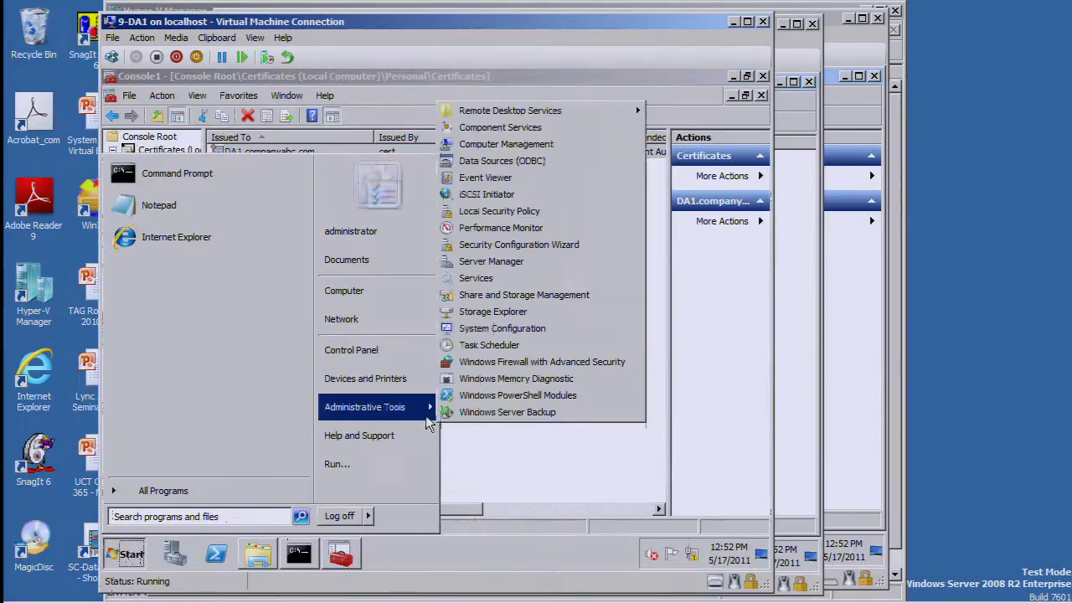
click(506, 261)
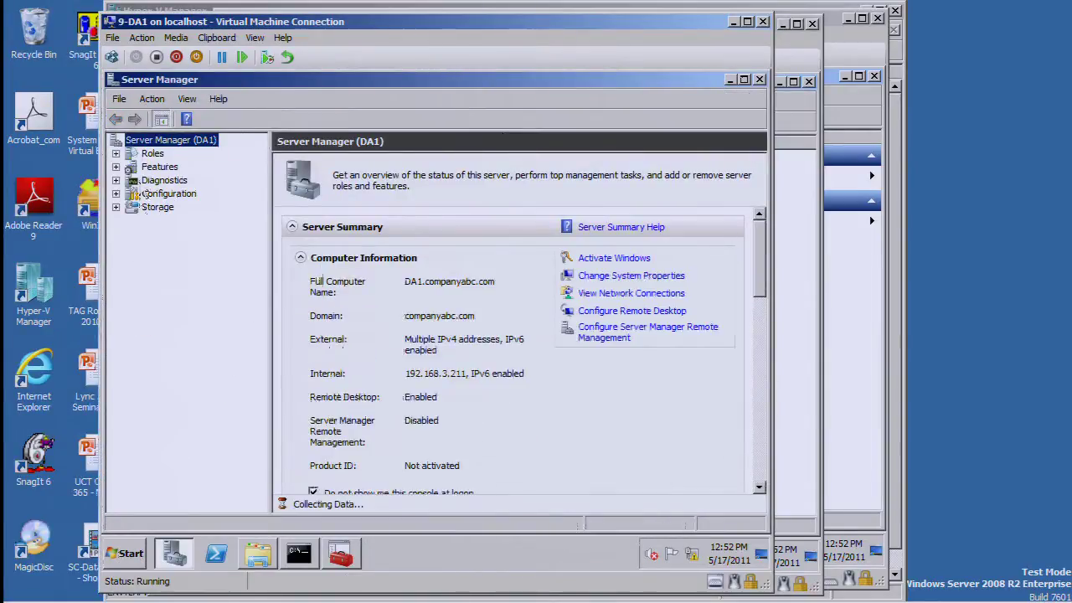
click(159, 170)
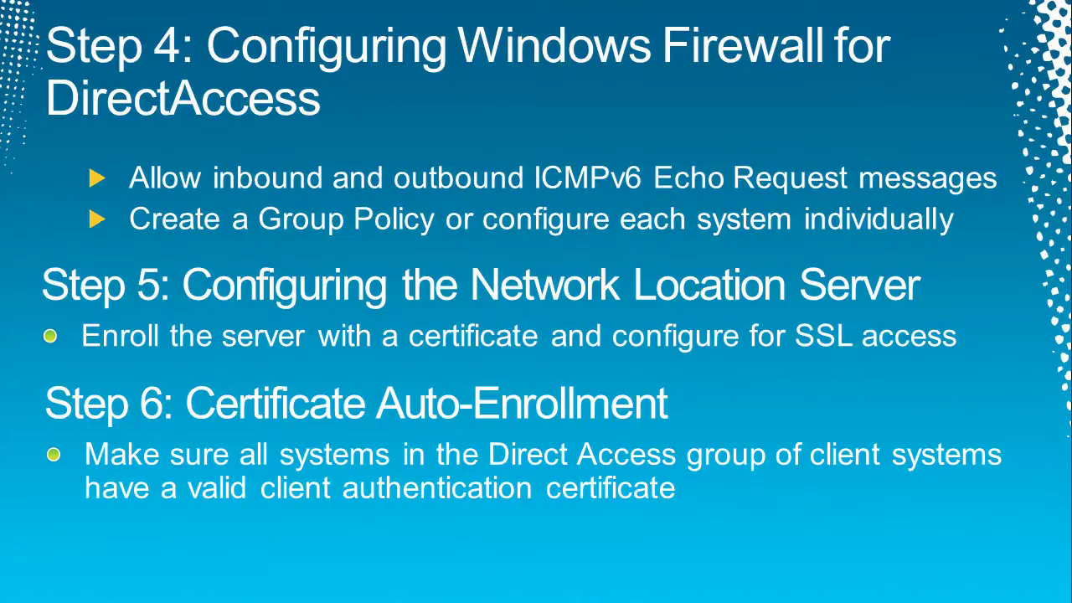
Advance past the Steps 4–6 slide to the Step 7 DirectAccess slide
key(Right)
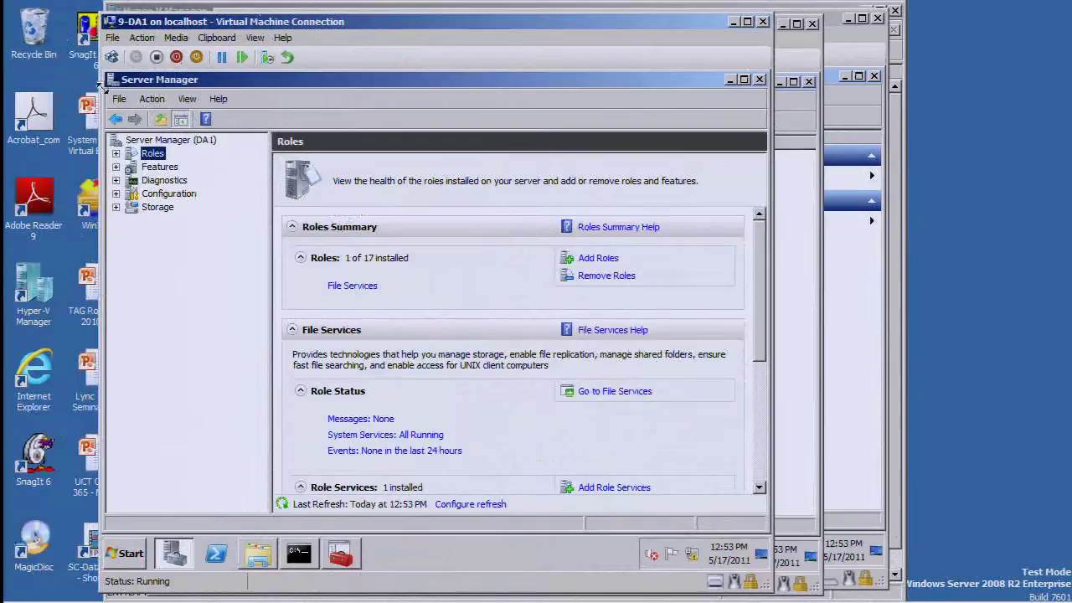
Install DirectAccess Management Console plus its required Group Policy Management feature via Add Features
click(163, 168)
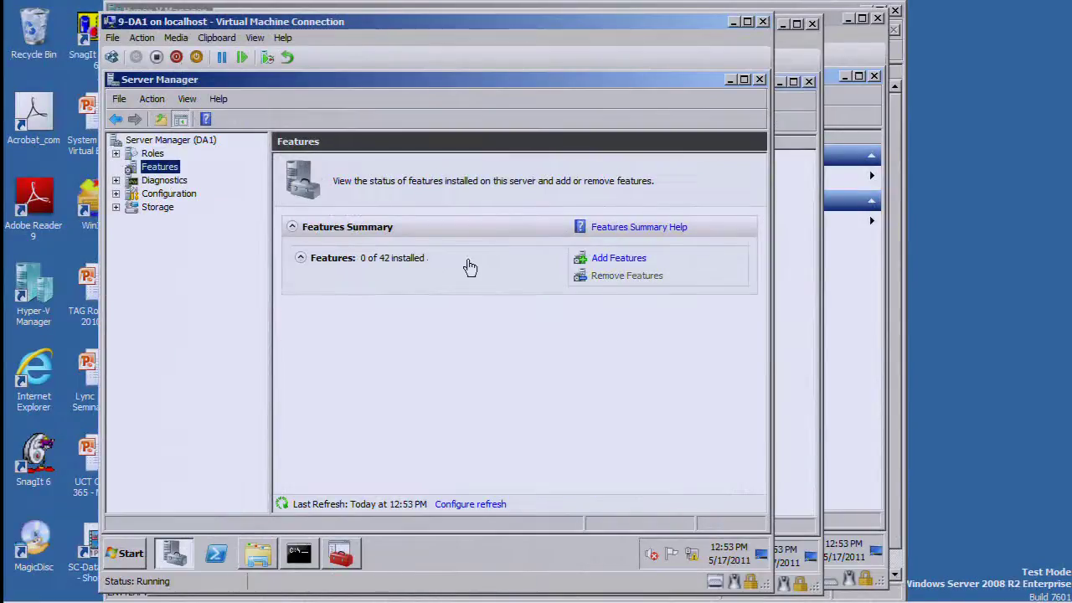
click(619, 259)
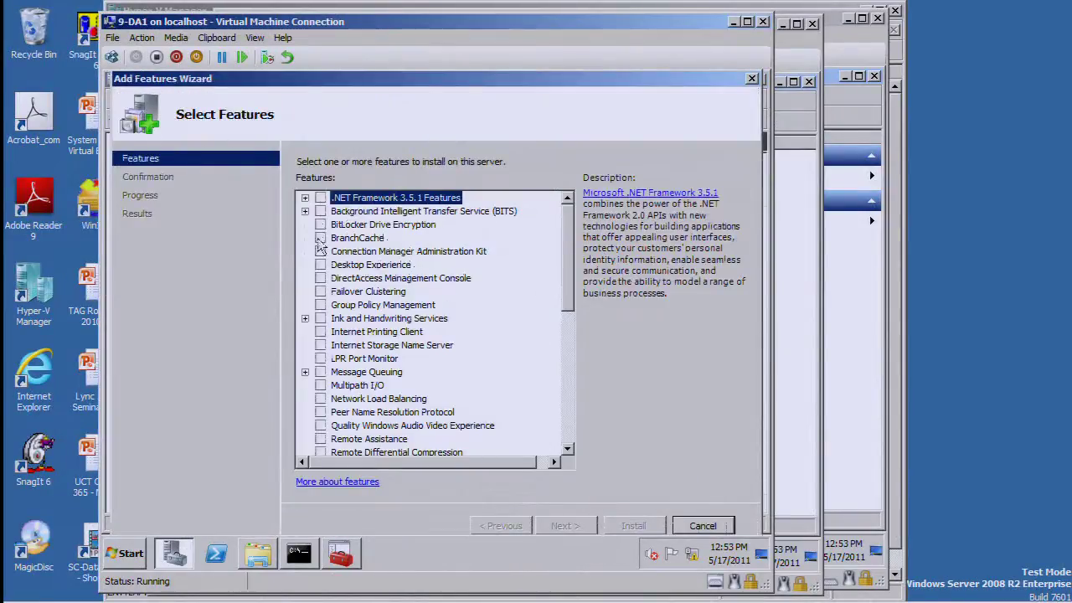
click(321, 278)
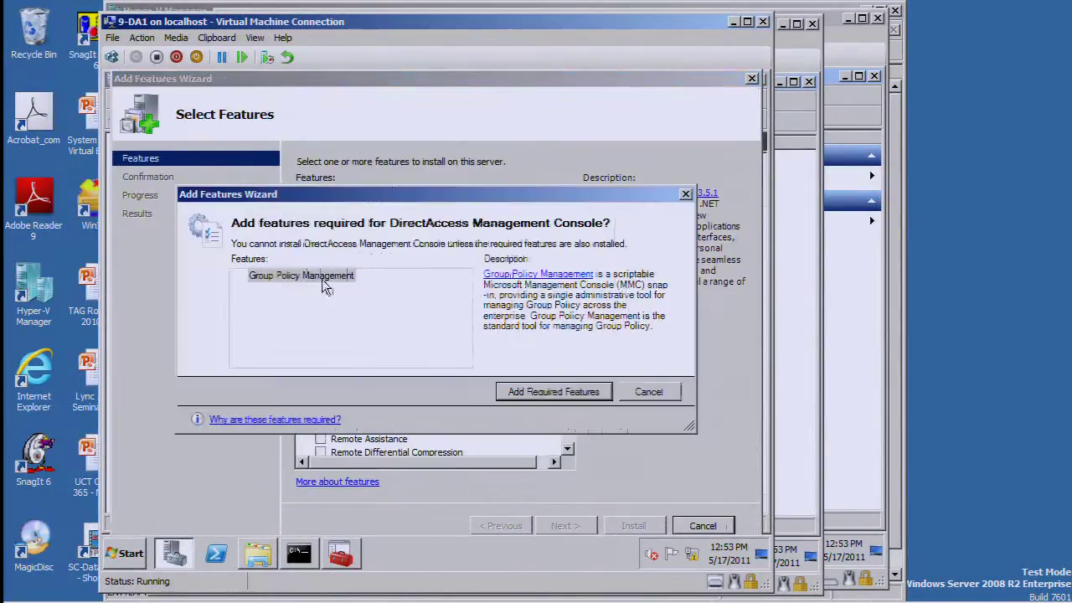
click(543, 392)
click(567, 524)
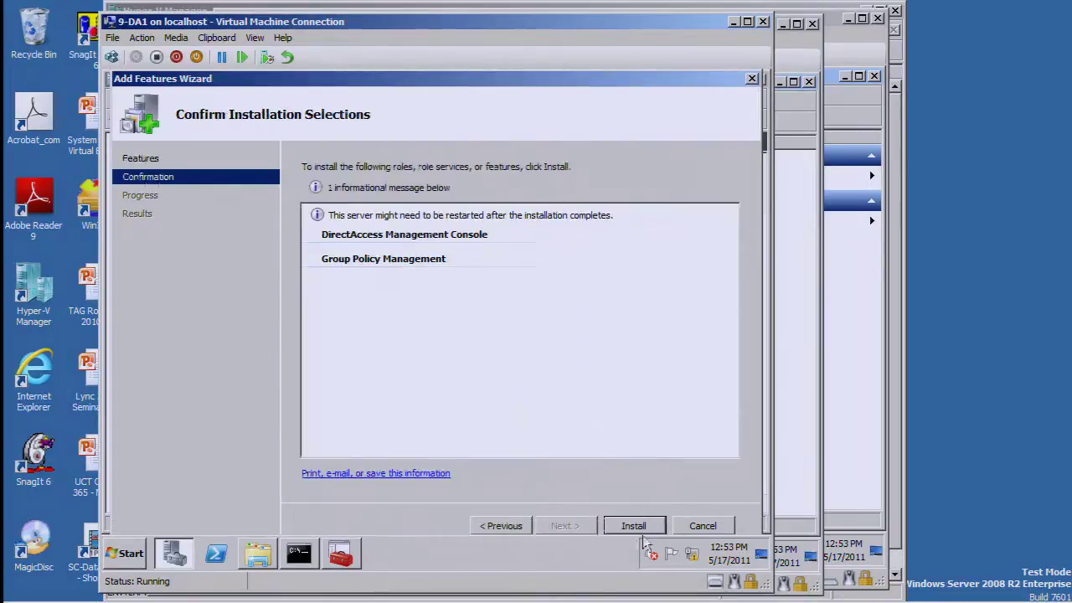
click(638, 528)
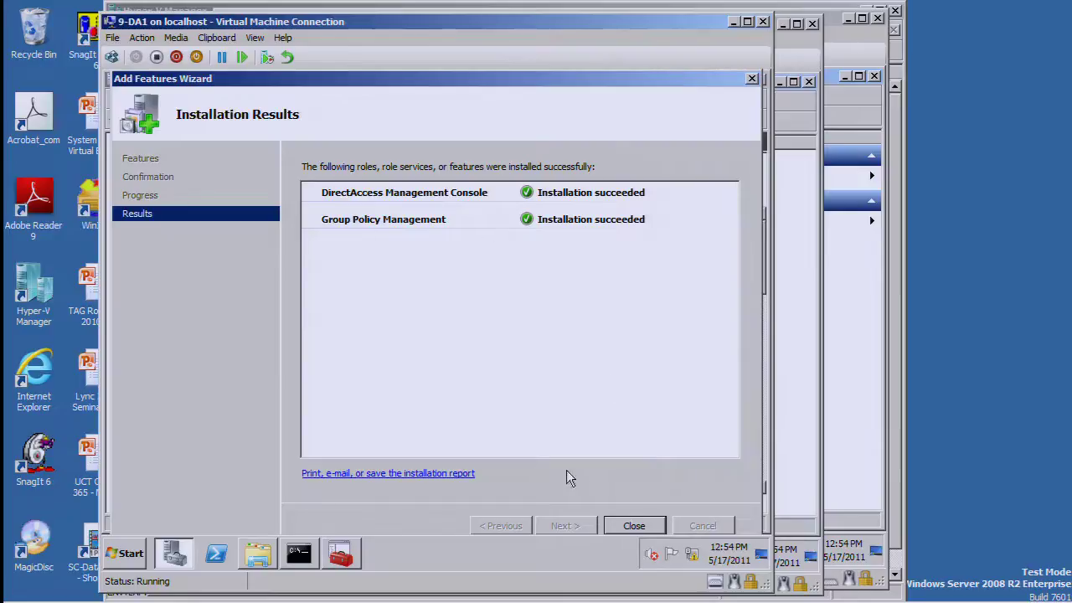
click(634, 526)
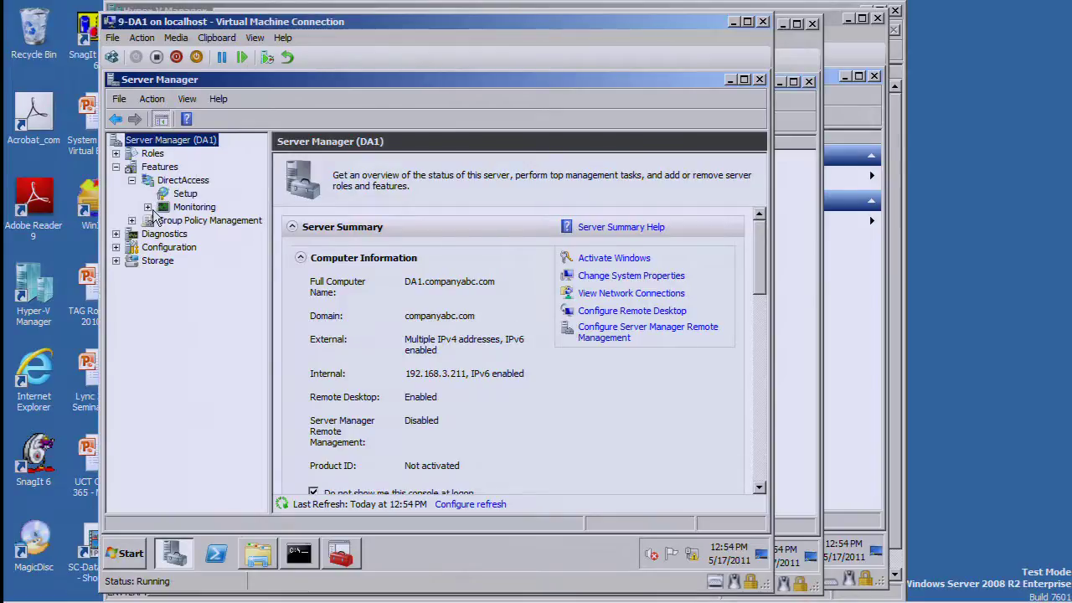
Open the DirectAccess Setup page, widen its diagram, and launch Step 1 remote clients configuration
click(189, 197)
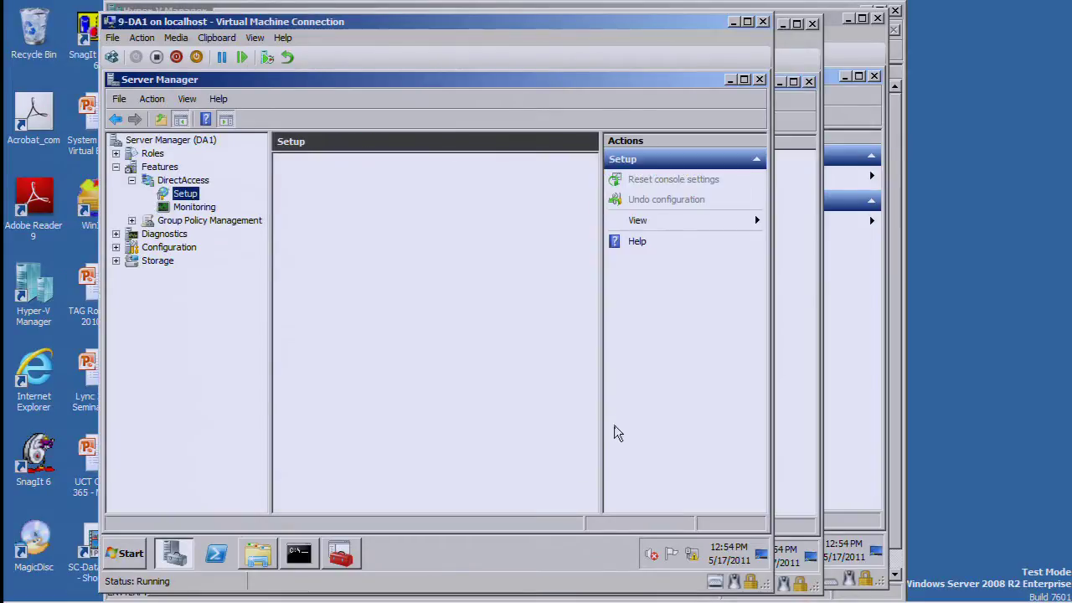
drag(601, 364, 684, 358)
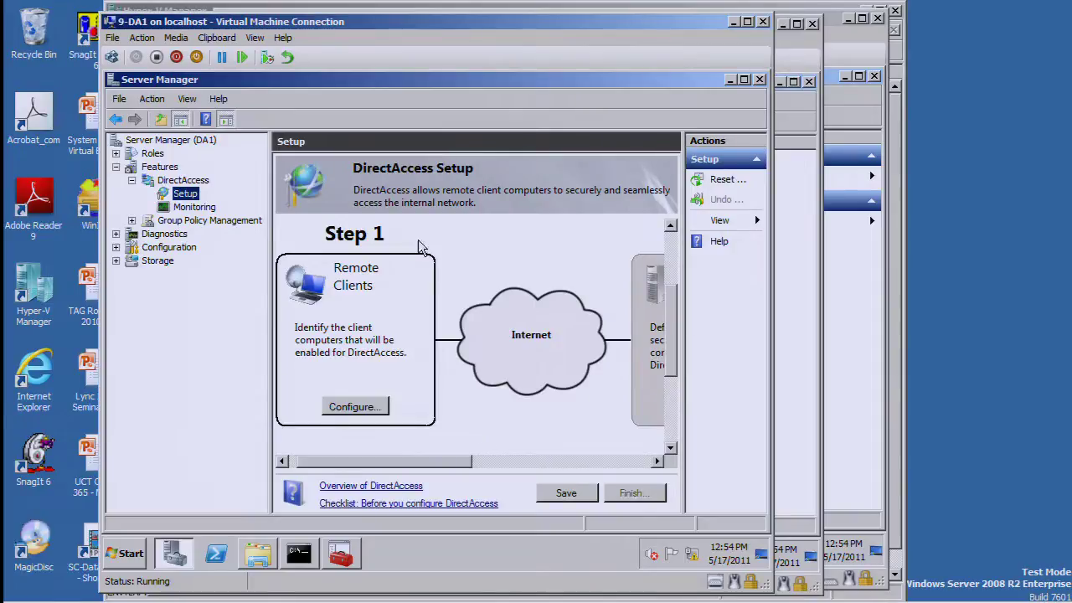
drag(277, 252, 189, 248)
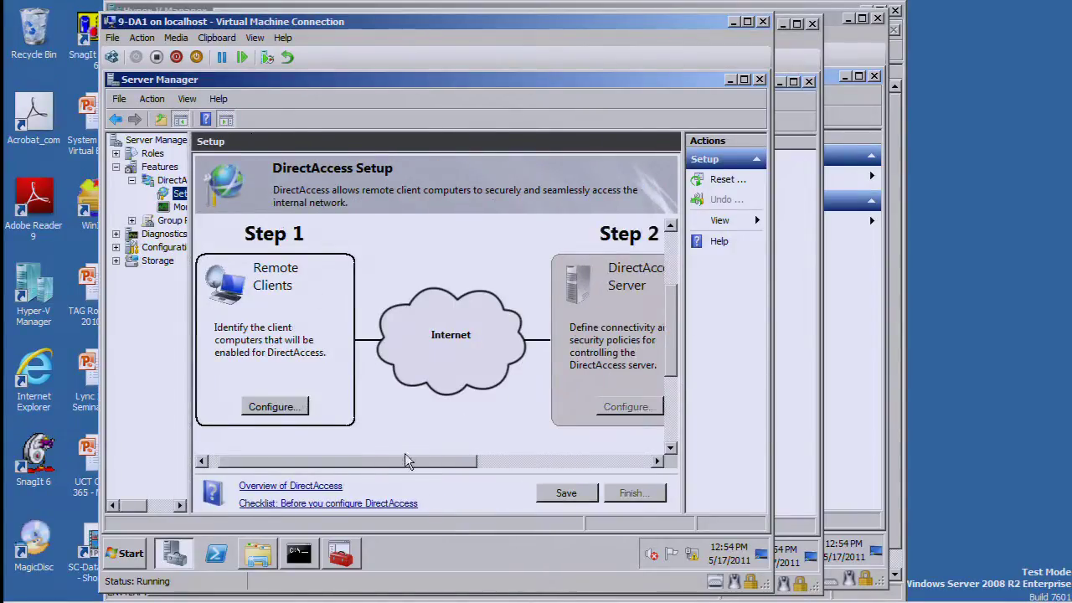
drag(403, 461, 534, 468)
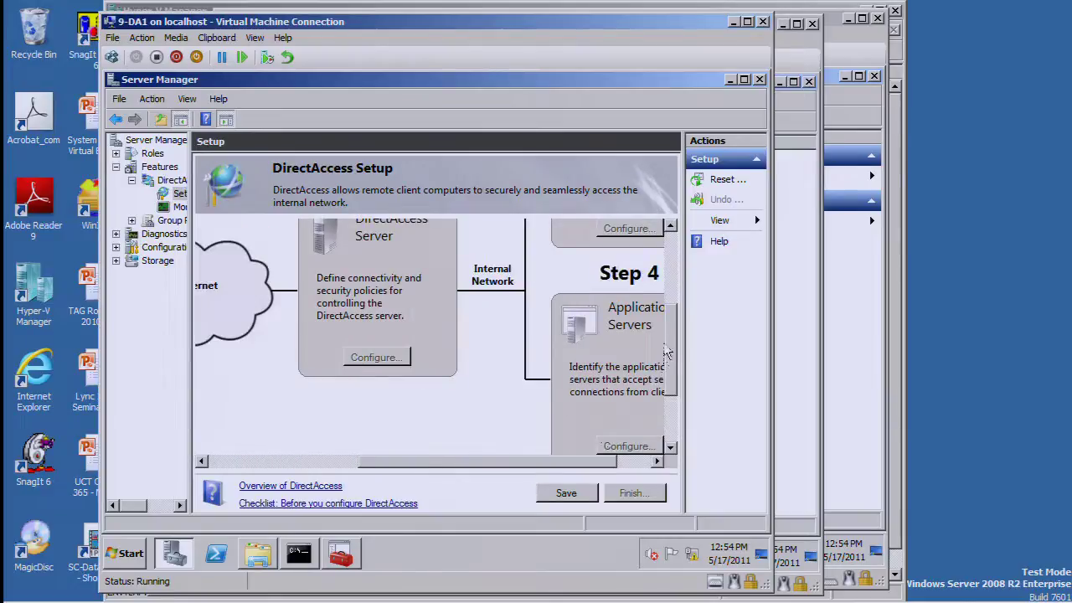
scroll(674, 289, up, 2)
click(640, 461)
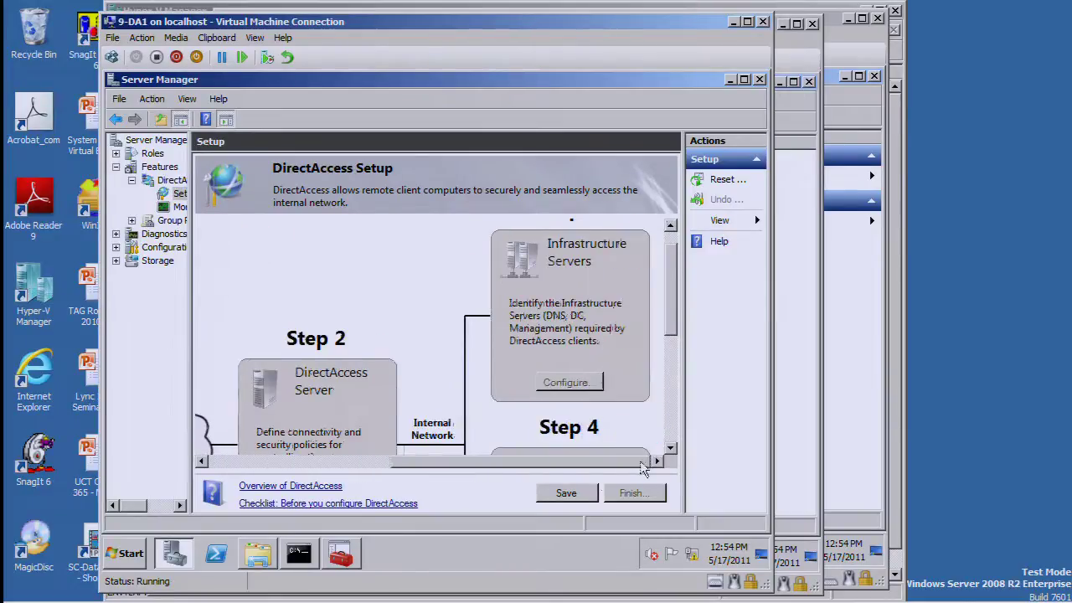
scroll(674, 273, up, 1)
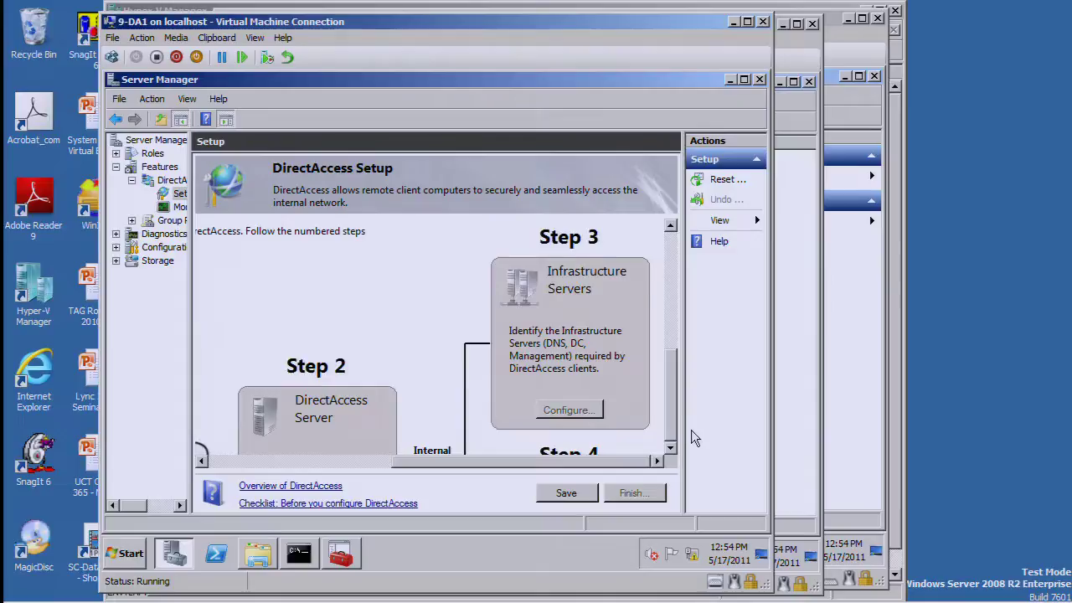
scroll(692, 430, down, 10)
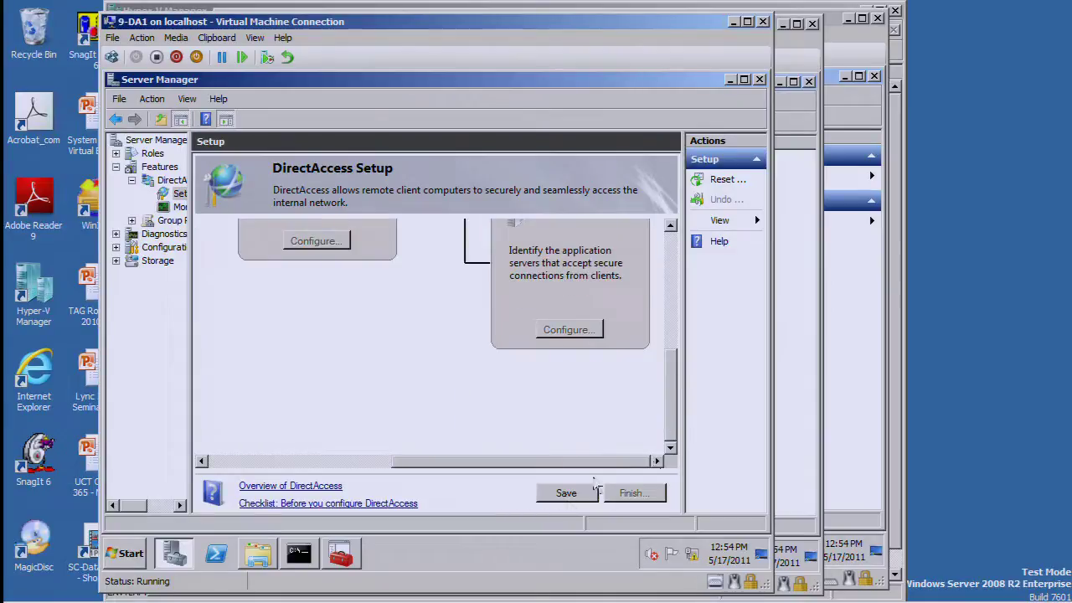
drag(595, 461, 289, 419)
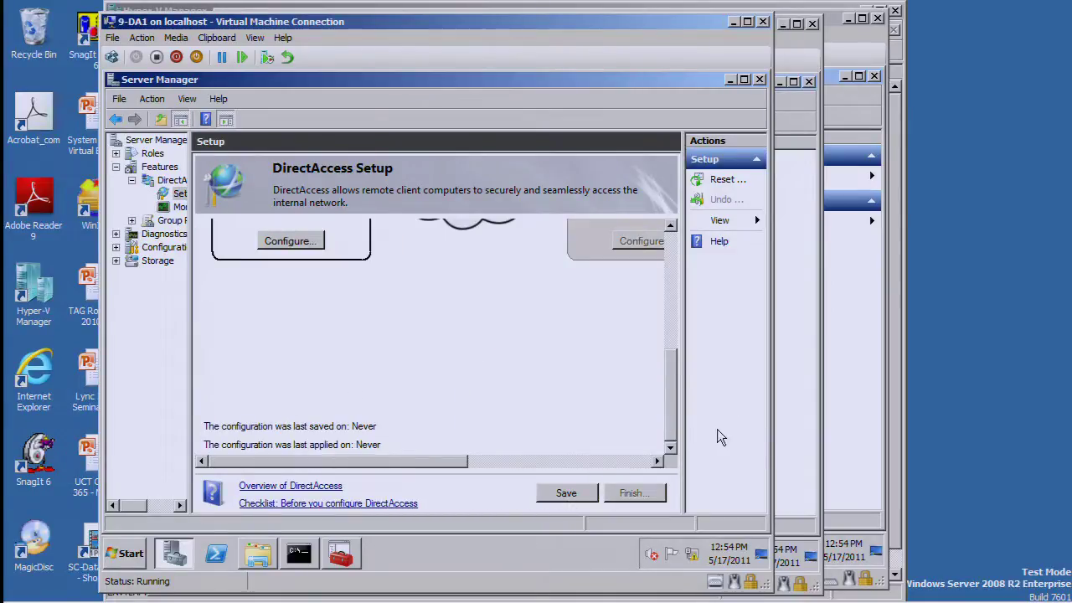
drag(675, 423, 672, 340)
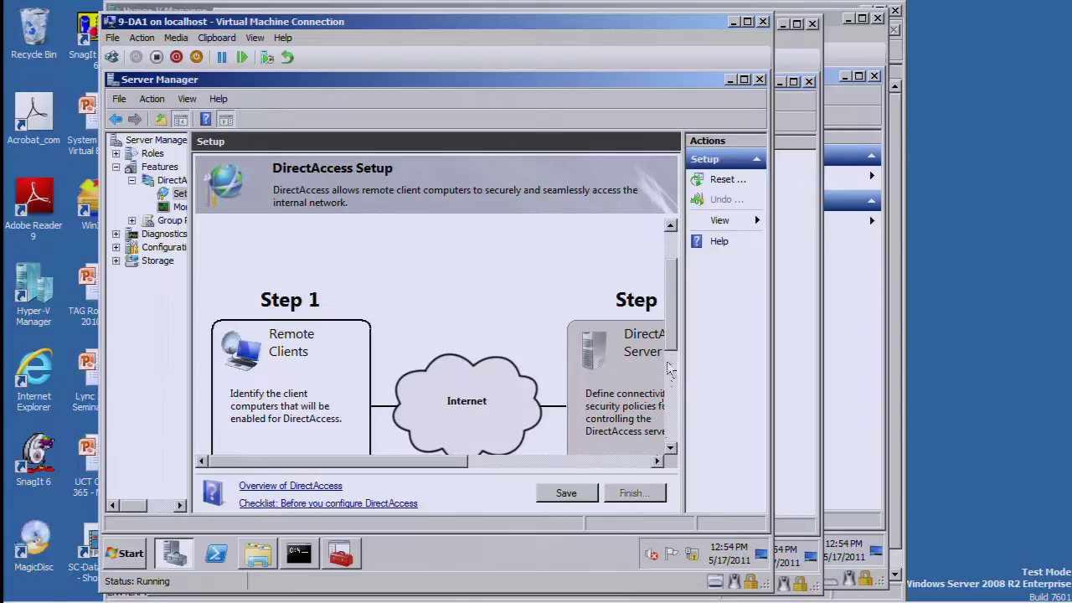
scroll(673, 368, down, 2)
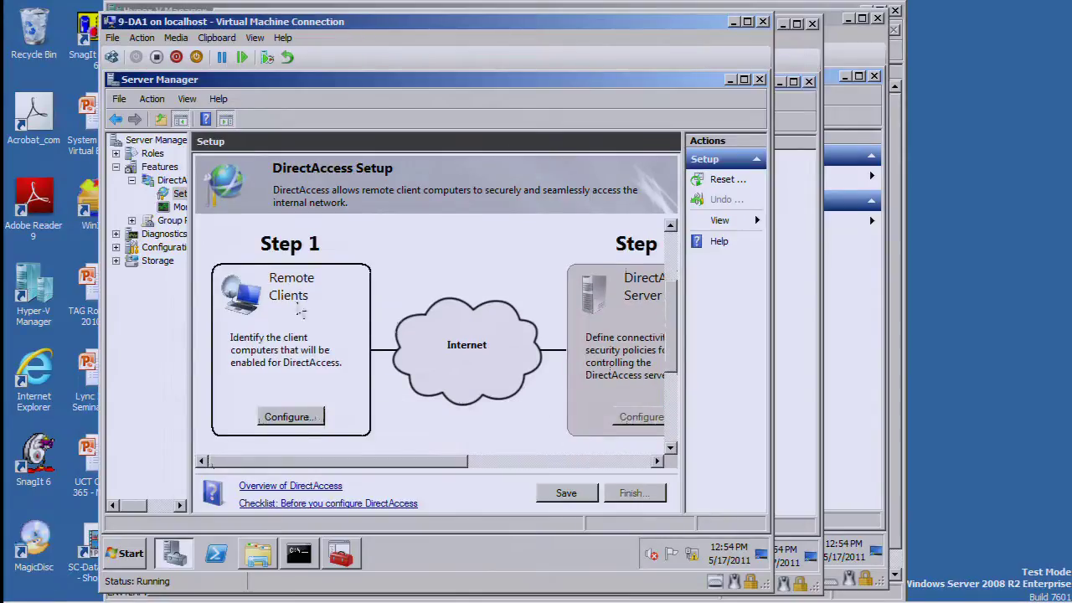
click(289, 416)
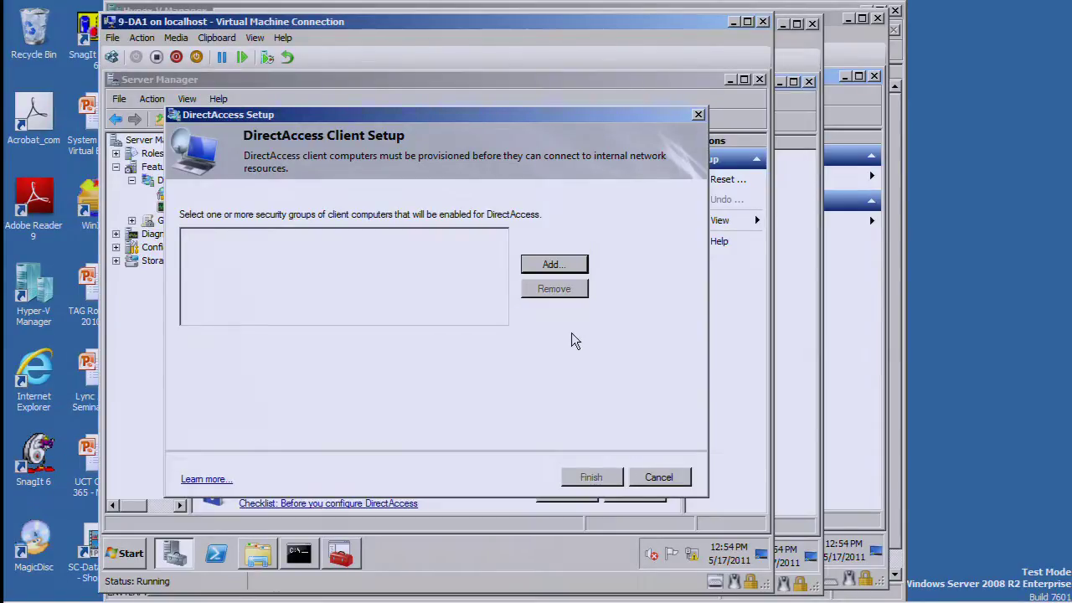
Add the DirectAccessClients security group by searching for 'directacc'
click(572, 264)
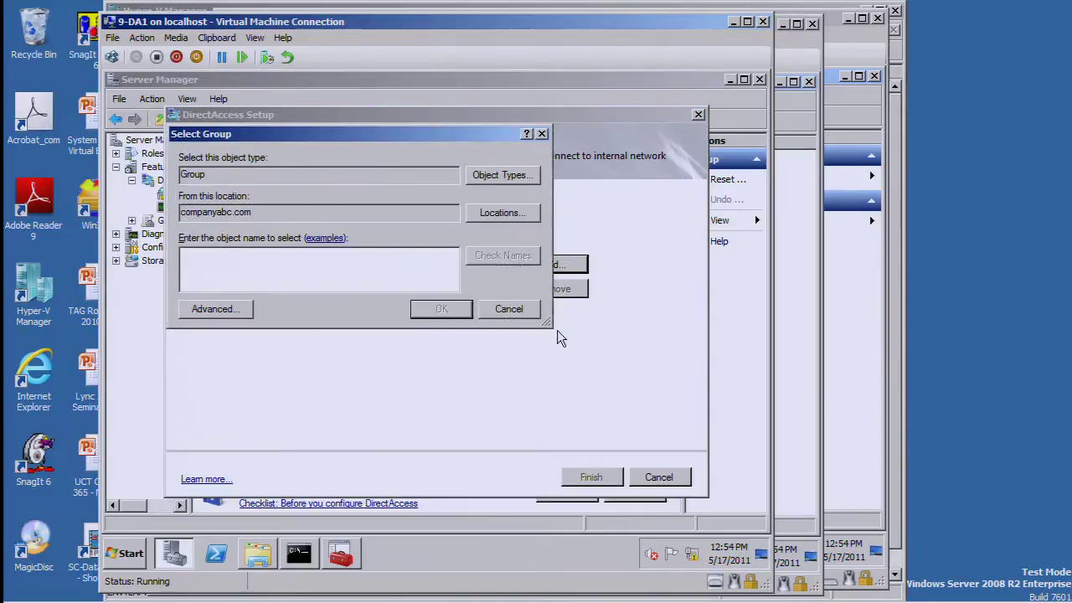
text(directacc)
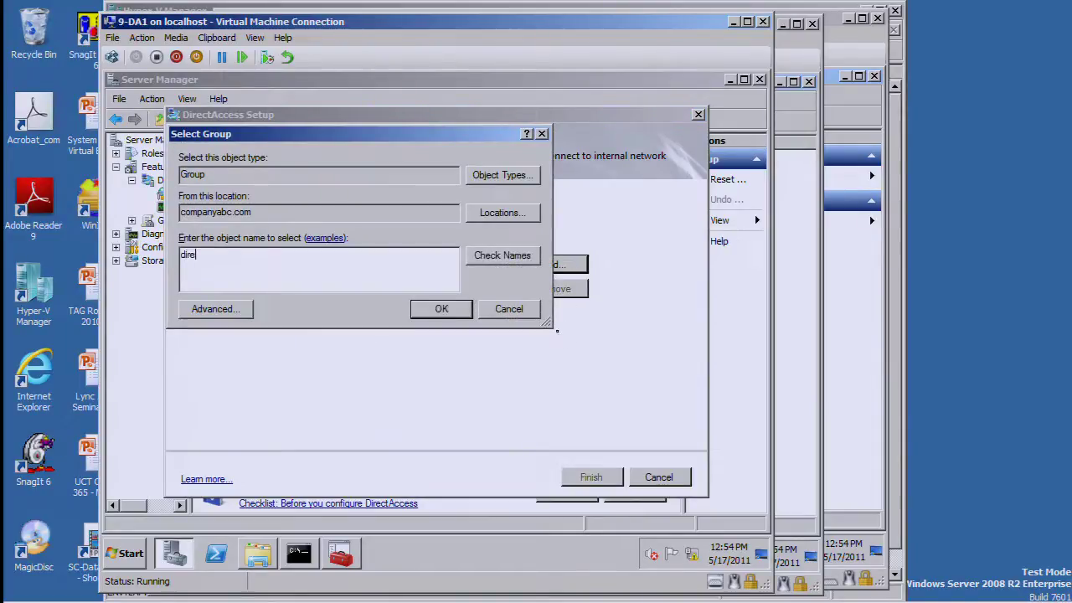
key(Return)
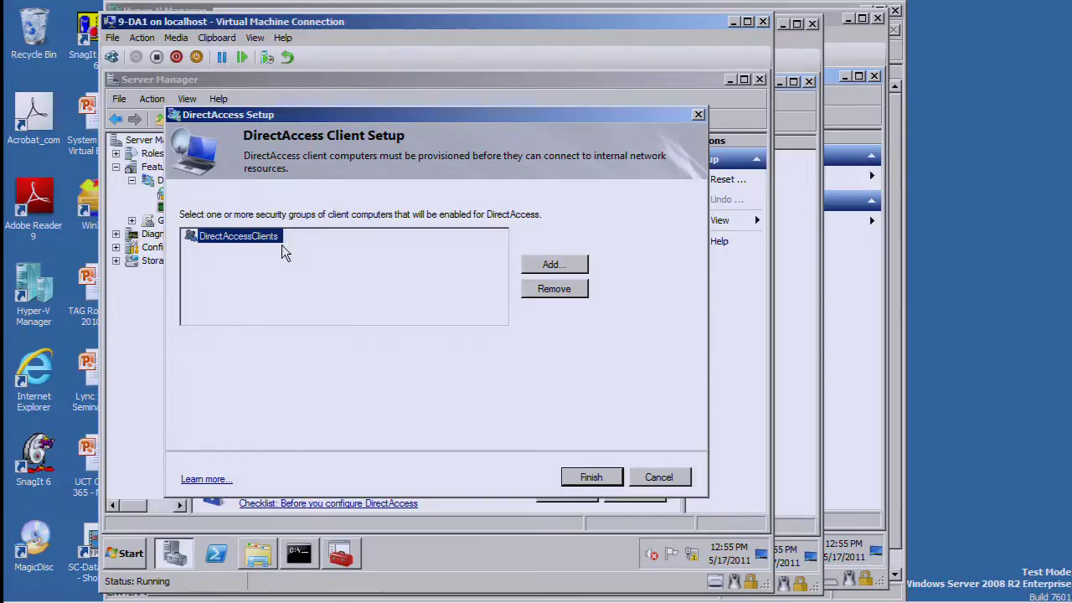
Finish client setup and launch Step 2 server configuration, which flags the missing internal DNS suffix
click(610, 480)
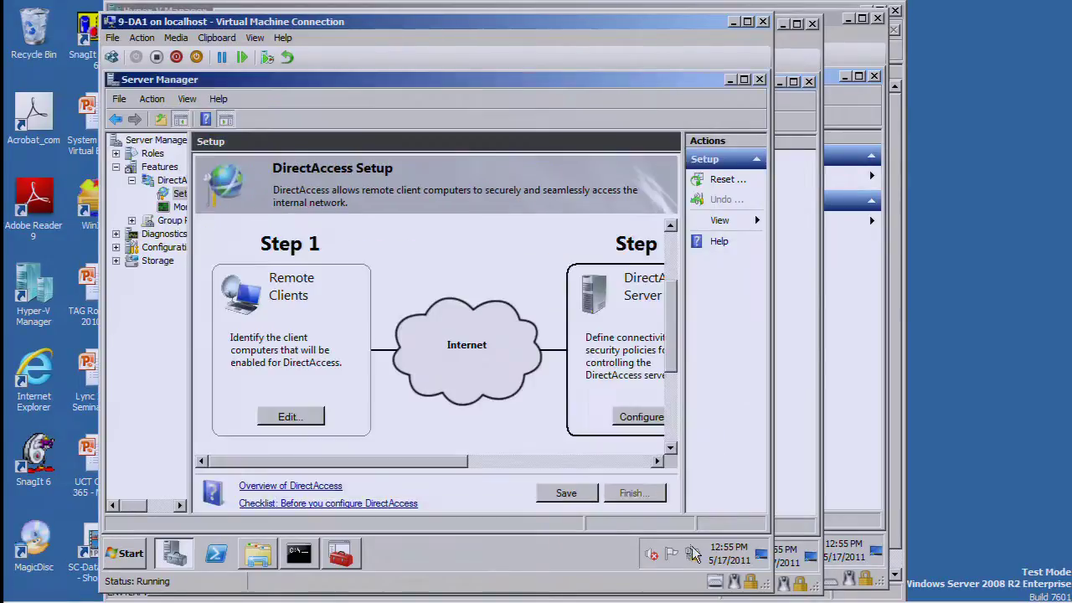
drag(446, 474, 505, 474)
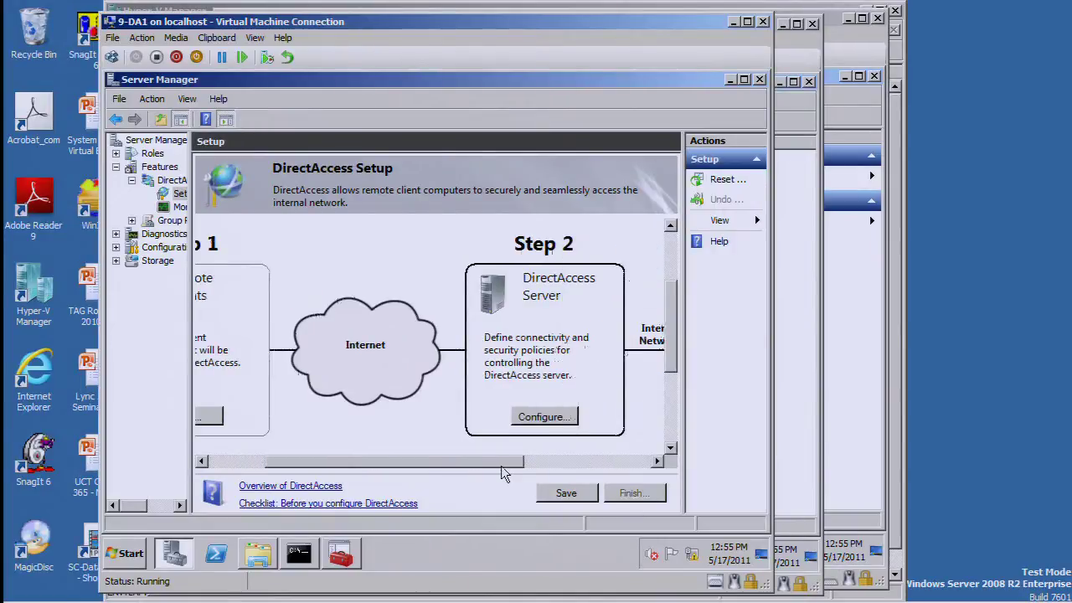
click(544, 417)
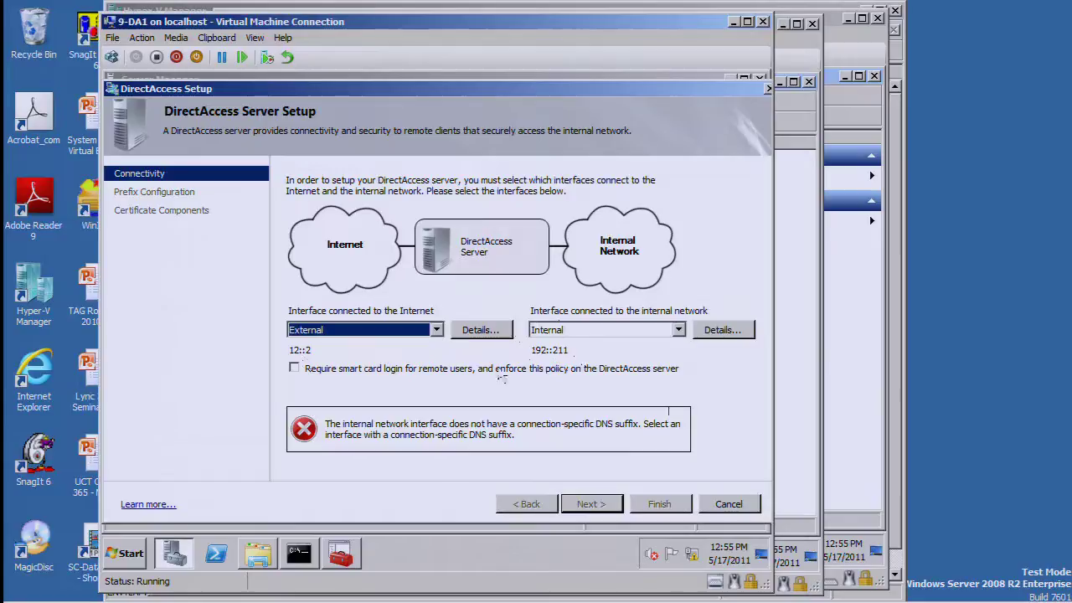
click(126, 557)
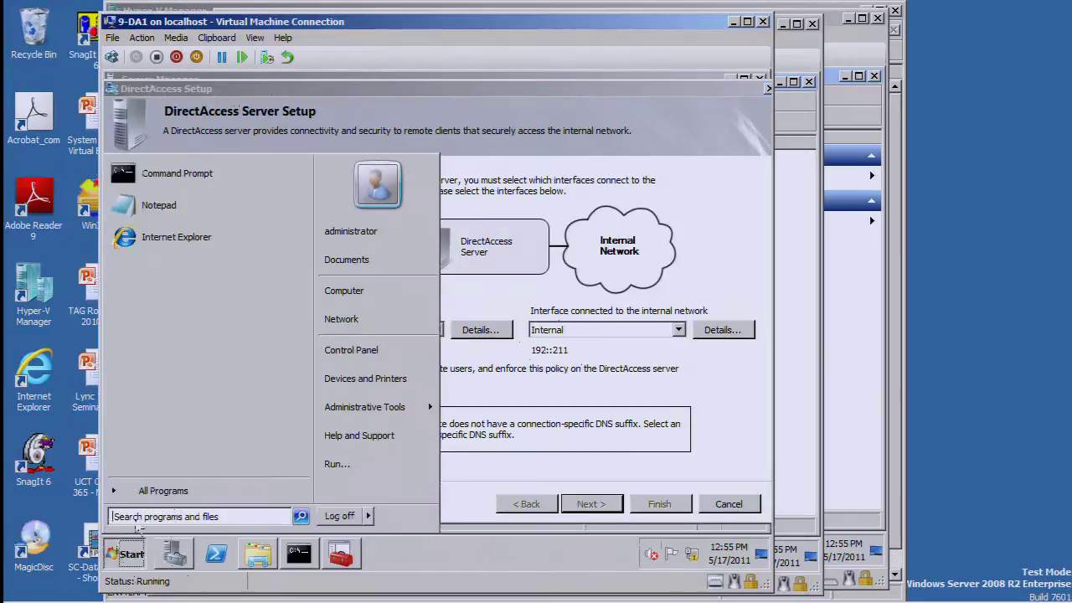
Open Network Connections from the network icon and review the Internal adapter's connection details
right_click(340, 322)
click(364, 390)
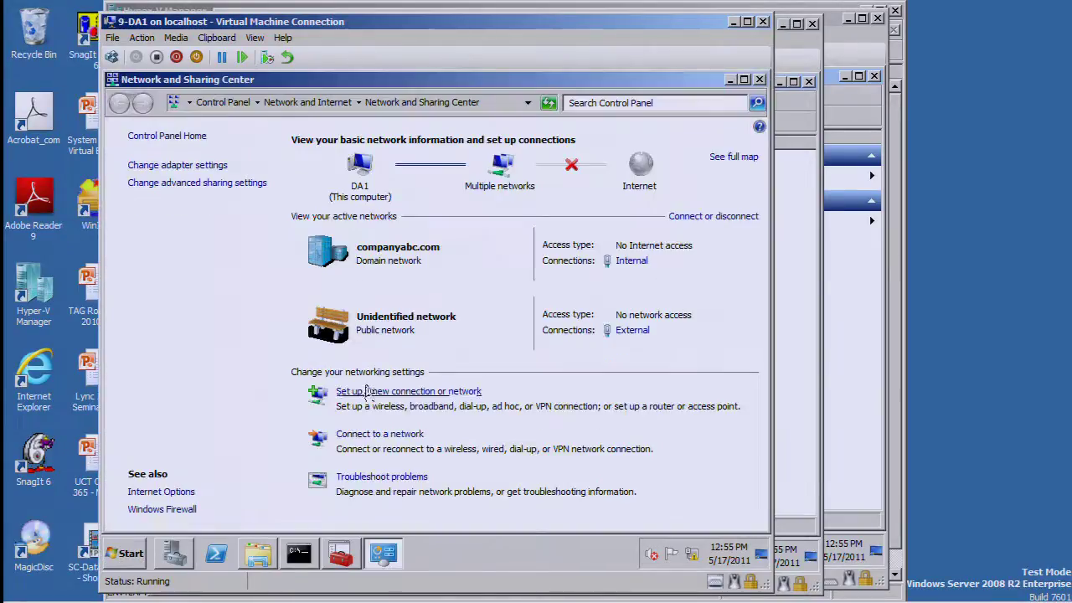
click(215, 167)
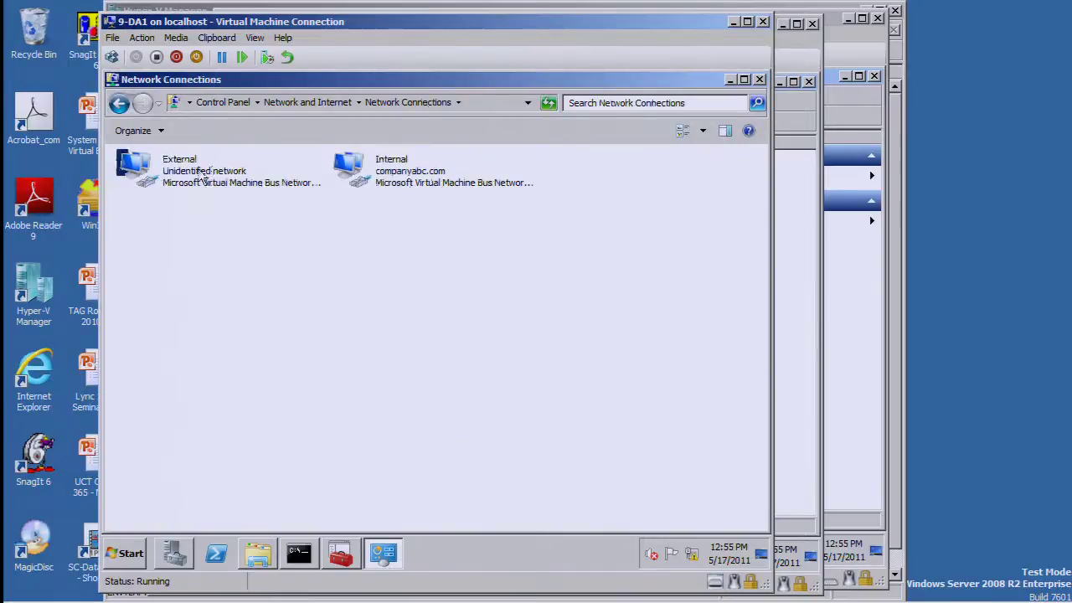
click(213, 173)
click(395, 174)
double_click(395, 173)
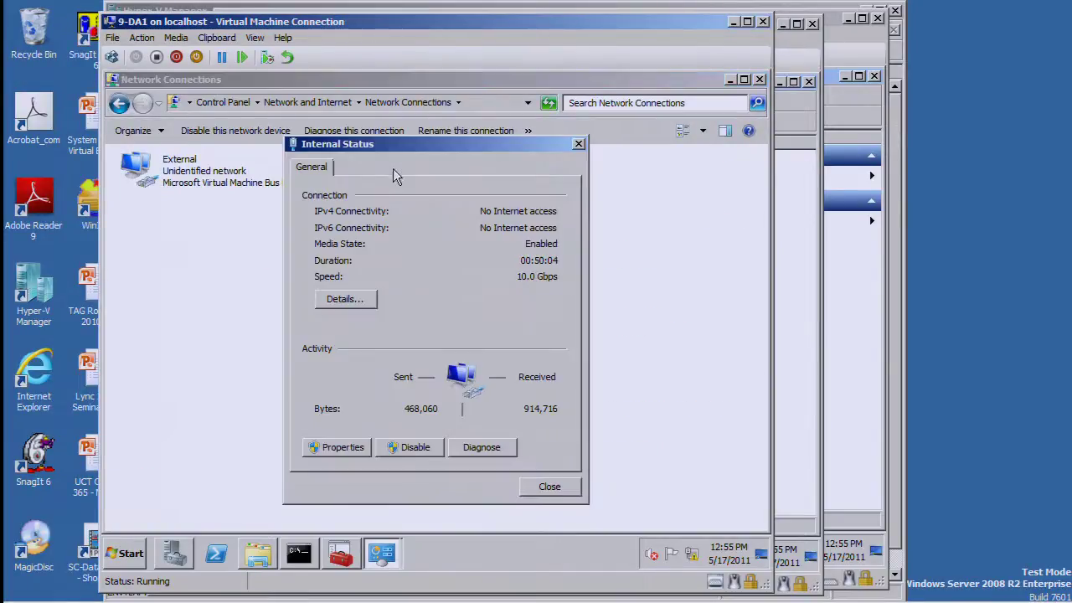
click(356, 302)
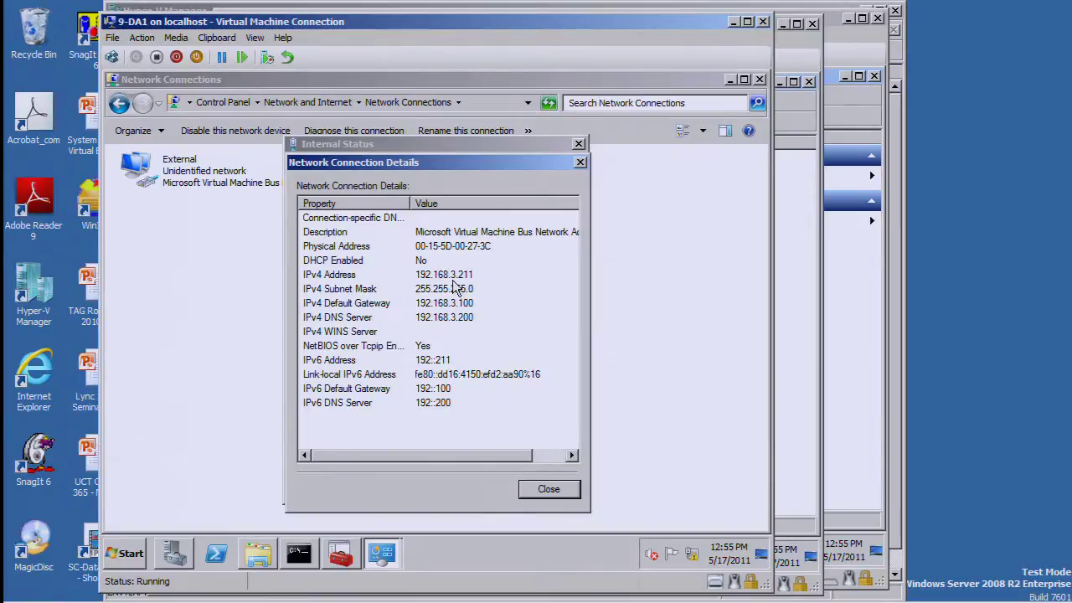
key(Escape)
key(Escape)
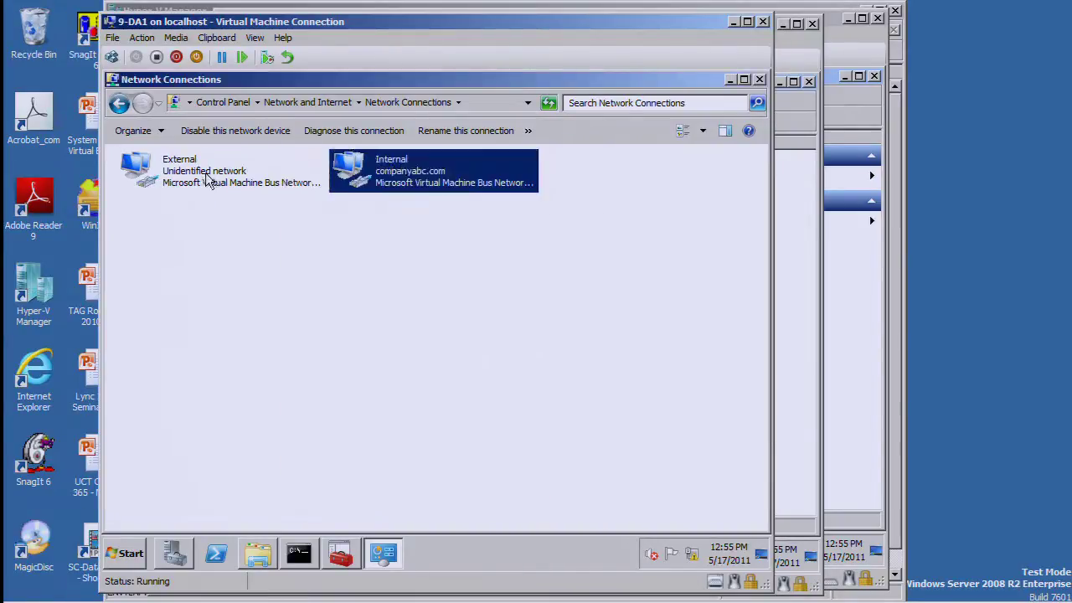
Check the External adapter's IPv4 addresses 12.155.166.2 and 12.155.166.3, then close its status windows
double_click(214, 180)
click(345, 299)
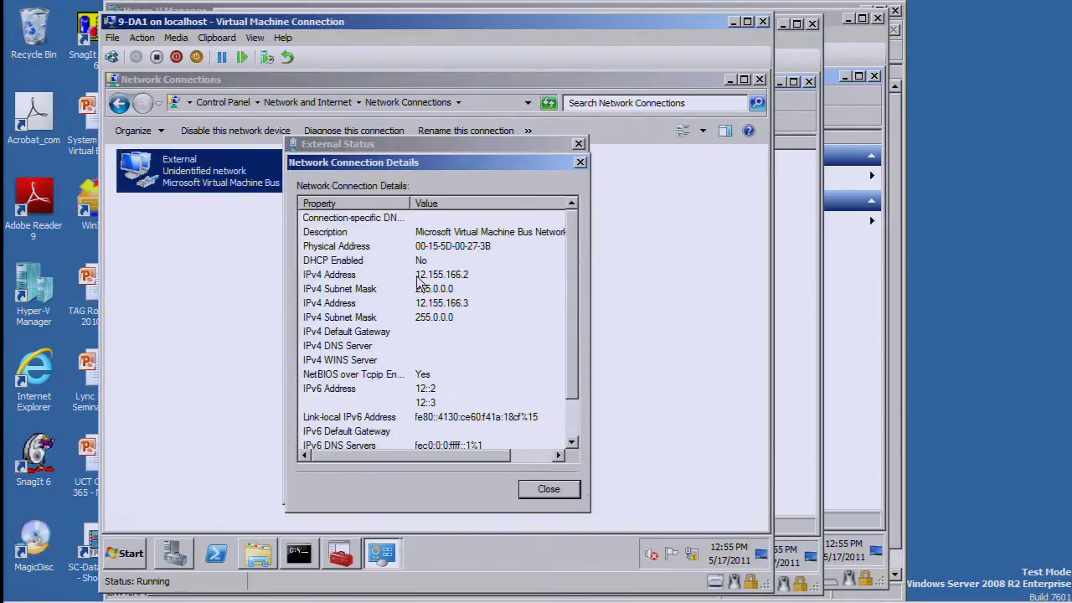
click(426, 276)
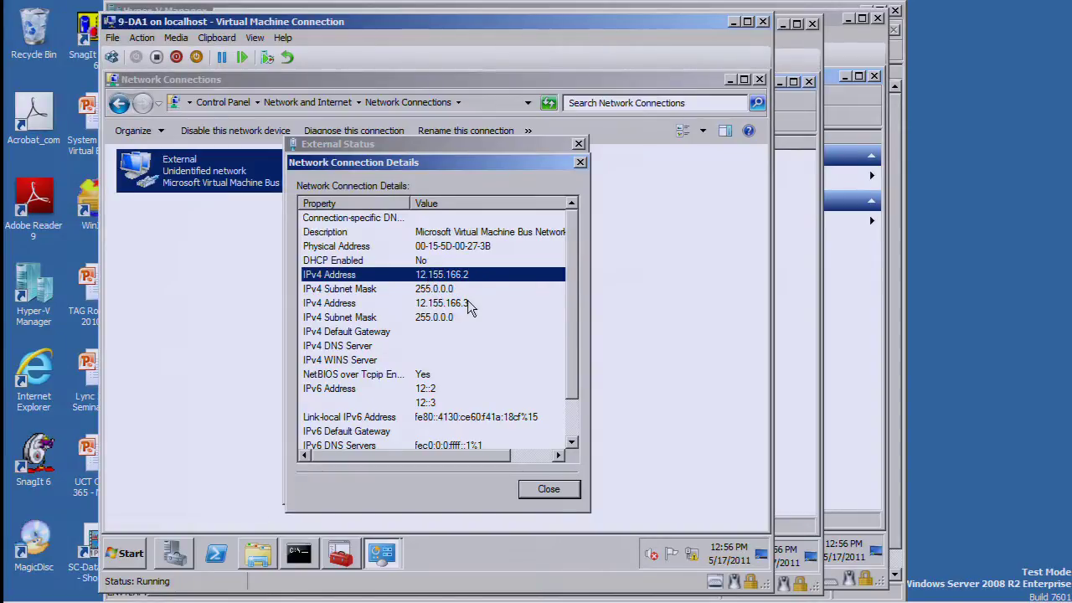
click(468, 302)
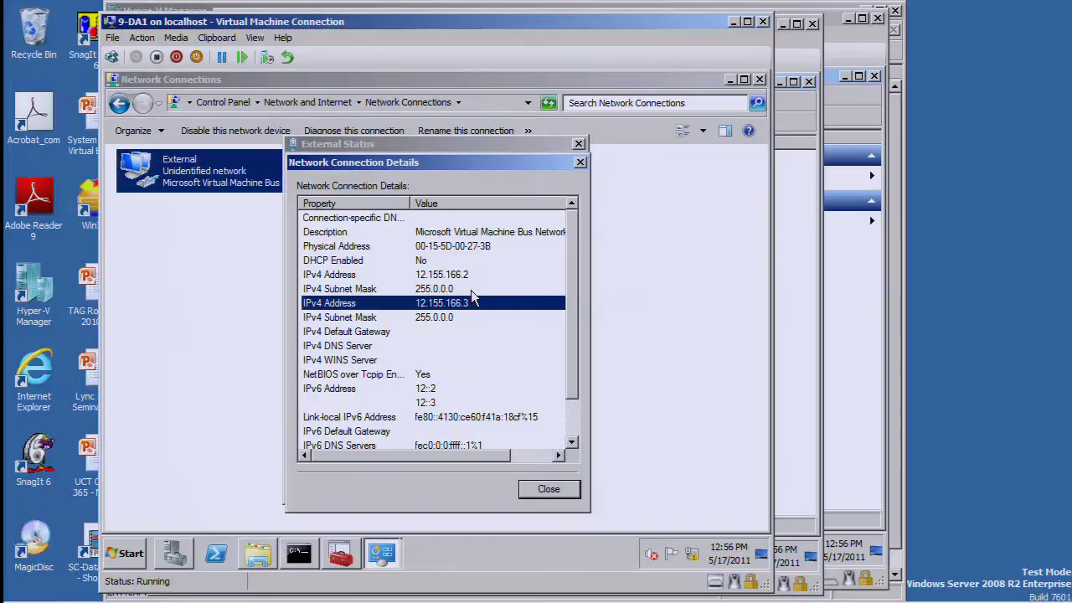
click(560, 495)
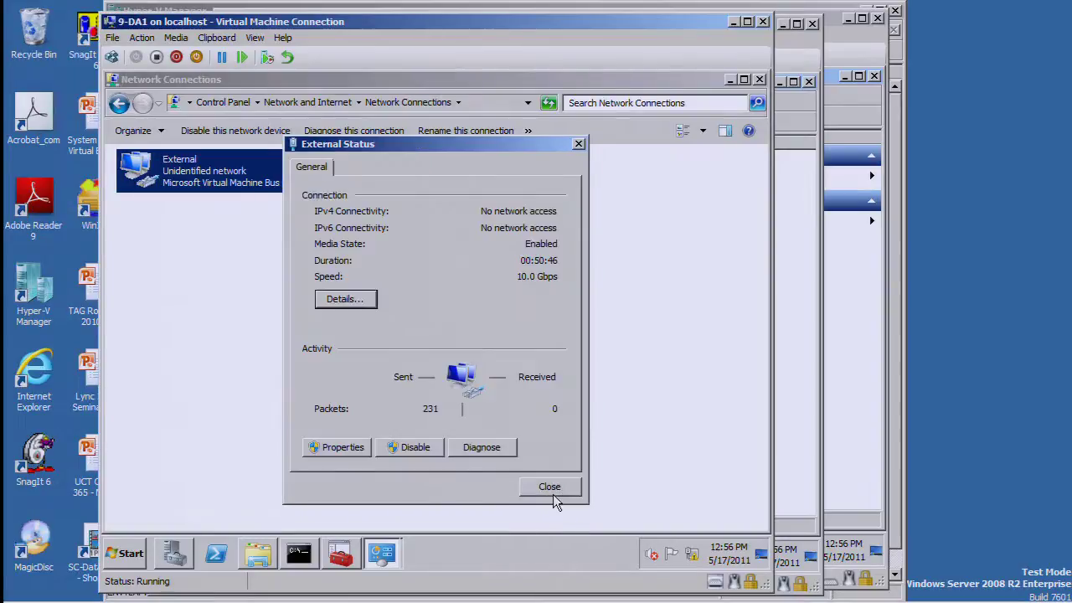
click(550, 493)
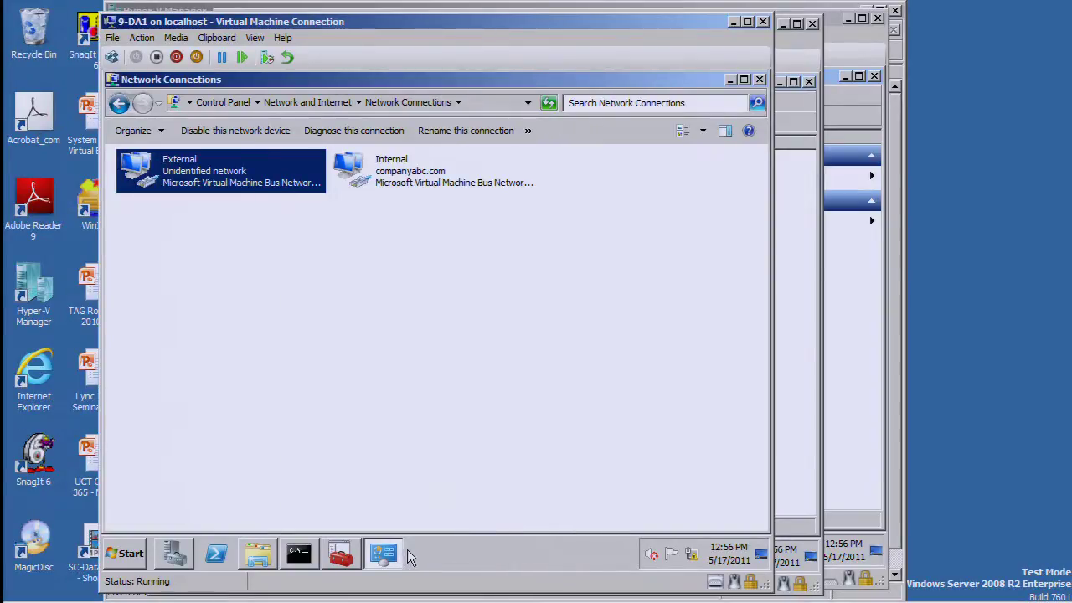
click(340, 553)
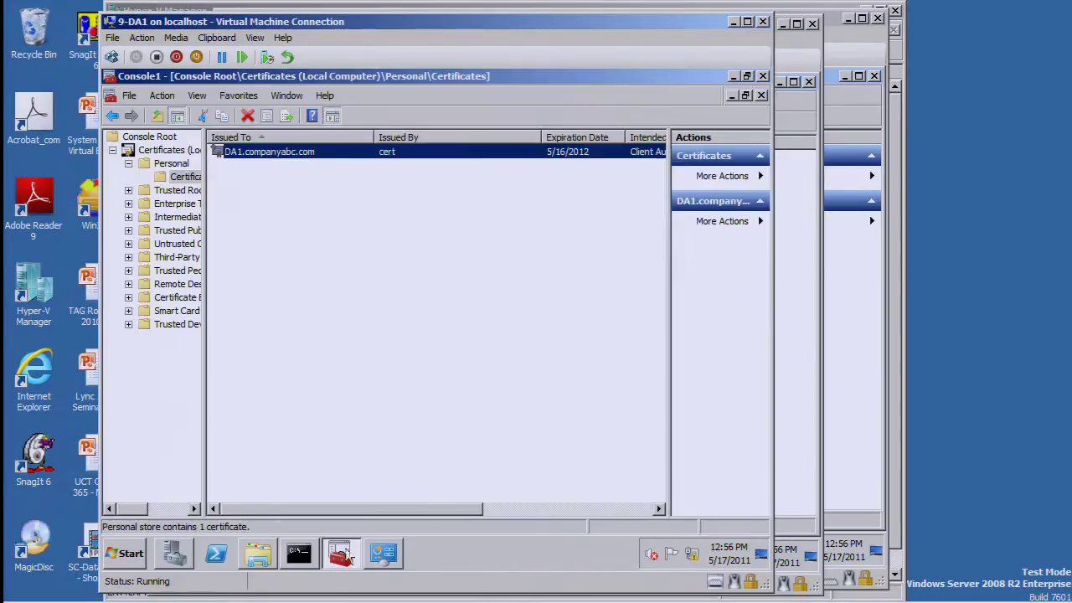
click(392, 559)
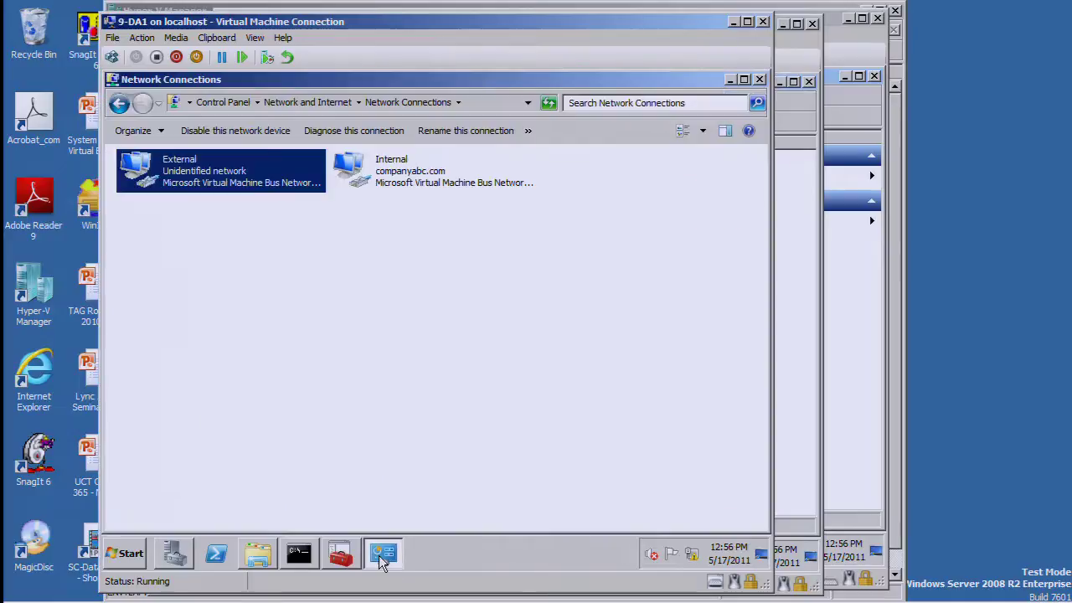
click(258, 554)
click(179, 561)
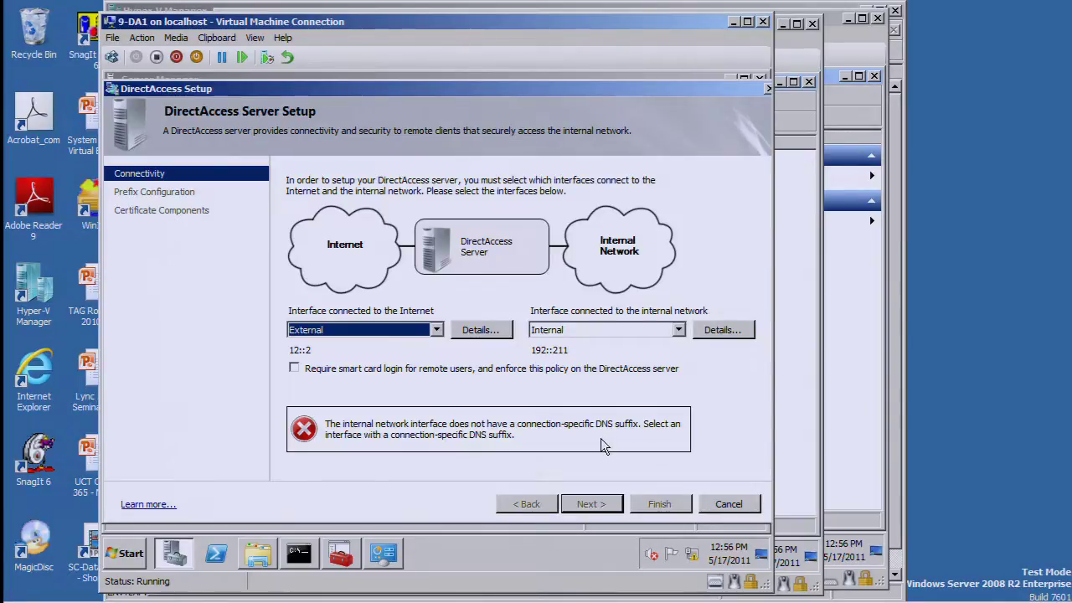
click(387, 556)
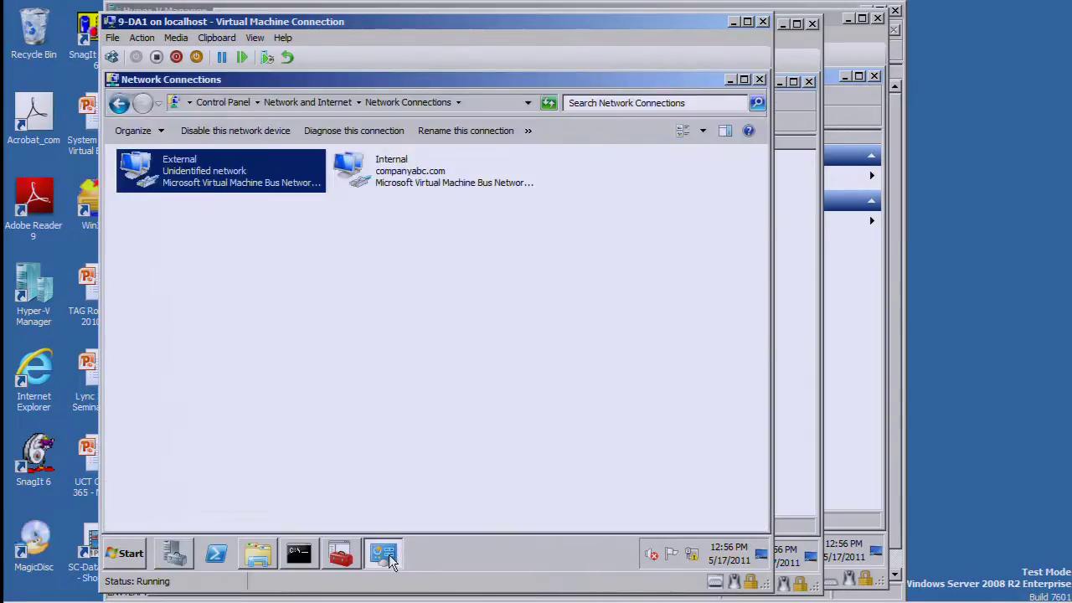
Review the Internal adapter's details, then bring up its advanced IPv4 TCP/IP settings
double_click(413, 168)
click(346, 299)
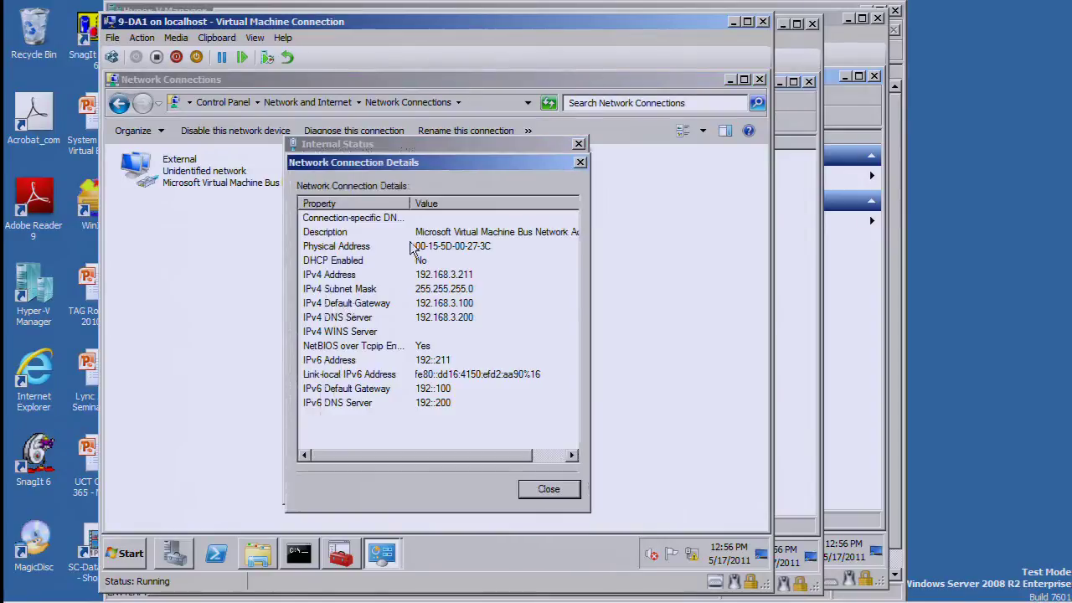
key(Escape)
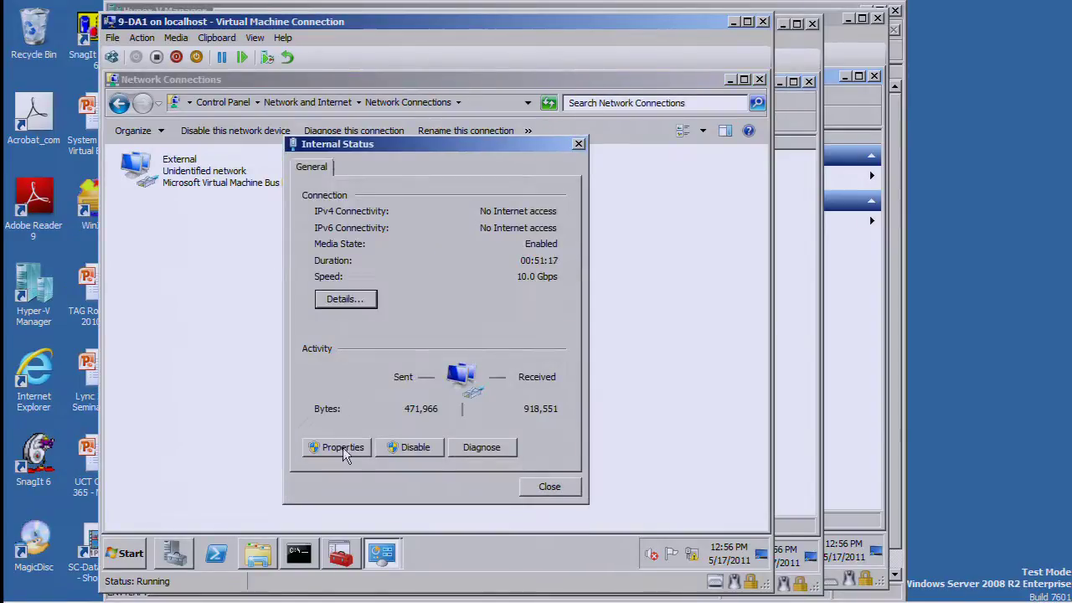
click(343, 448)
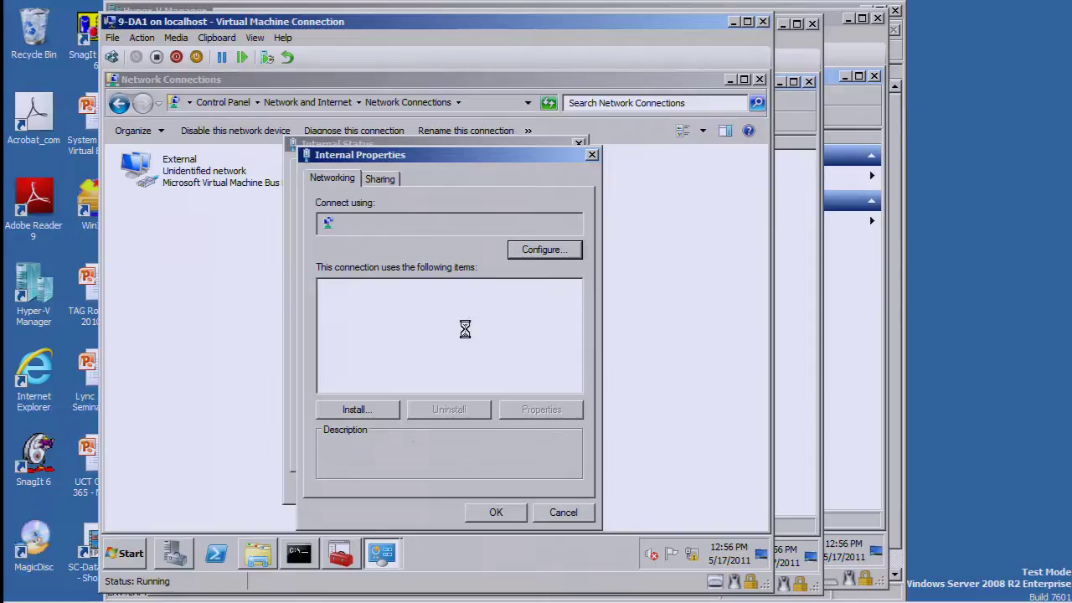
double_click(445, 345)
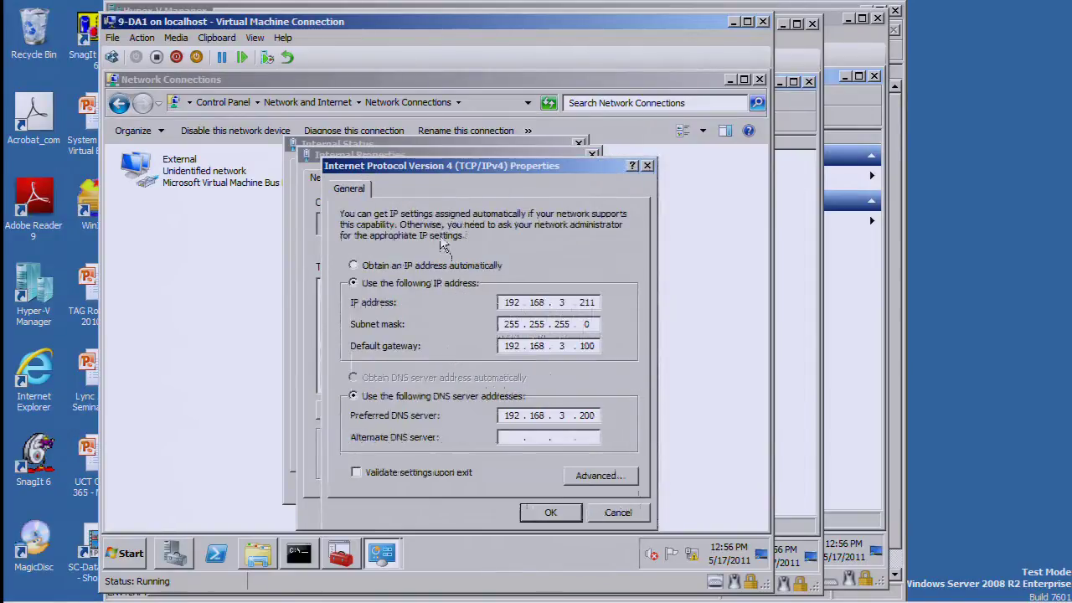
click(600, 475)
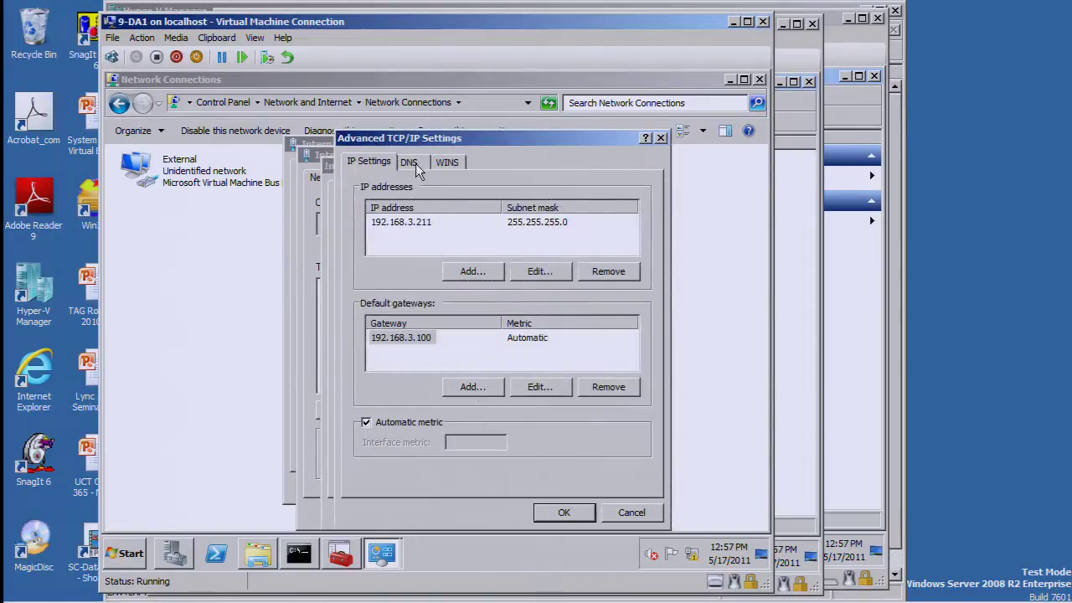
Set the Internal connection's DNS suffix to contoso.local and save all adapter settings
click(418, 164)
click(538, 445)
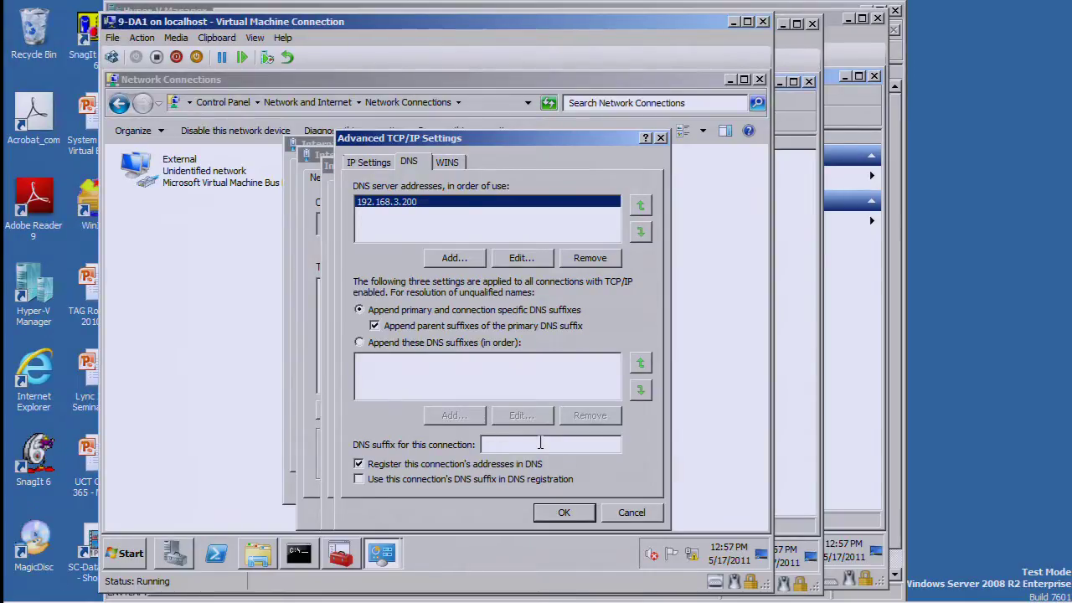
text(contoso.local)
key(Return)
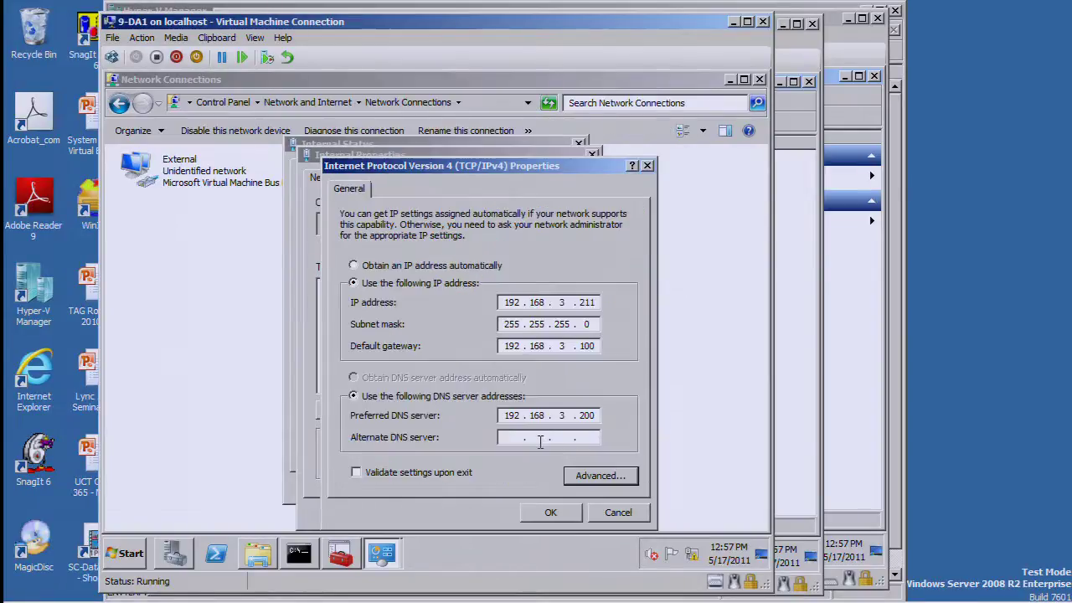
click(551, 512)
click(502, 510)
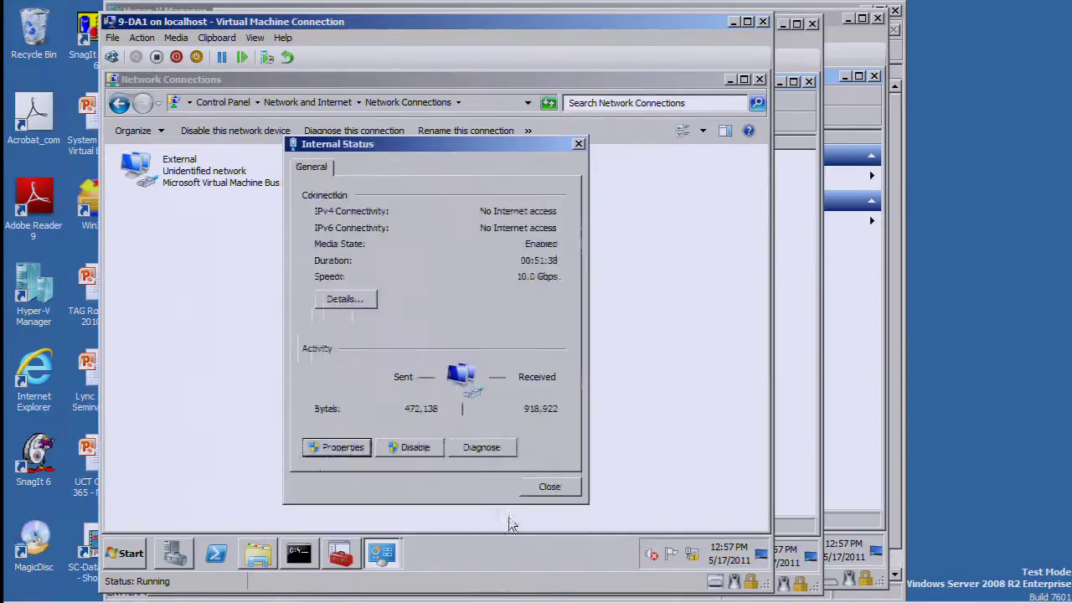
click(548, 488)
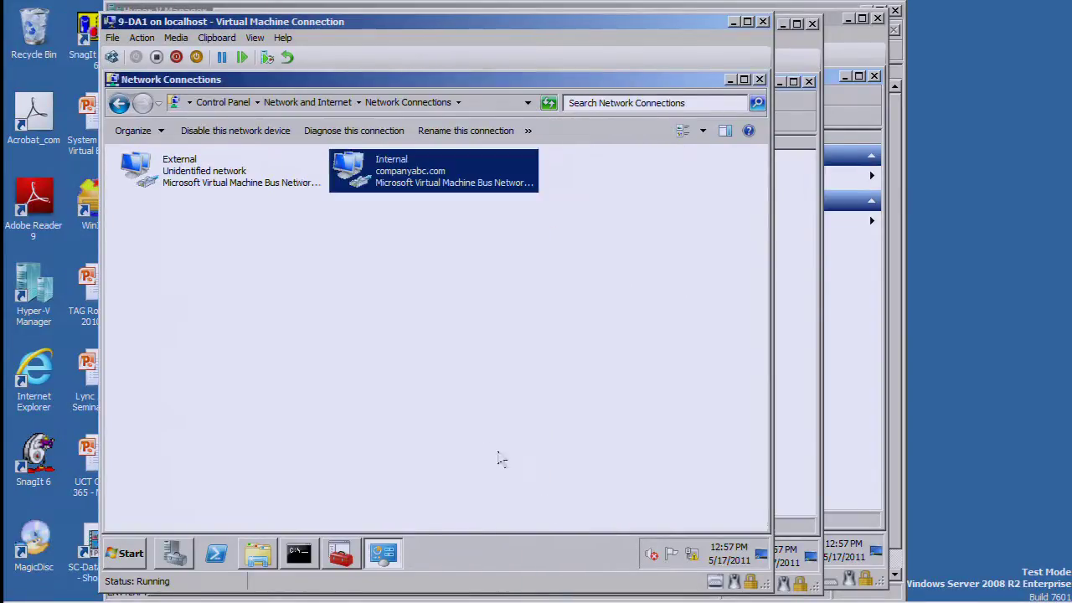
click(383, 553)
Cancel and relaunch DirectAccess Server Setup, advancing past Connectivity to the 192::/48 prefix page
click(175, 553)
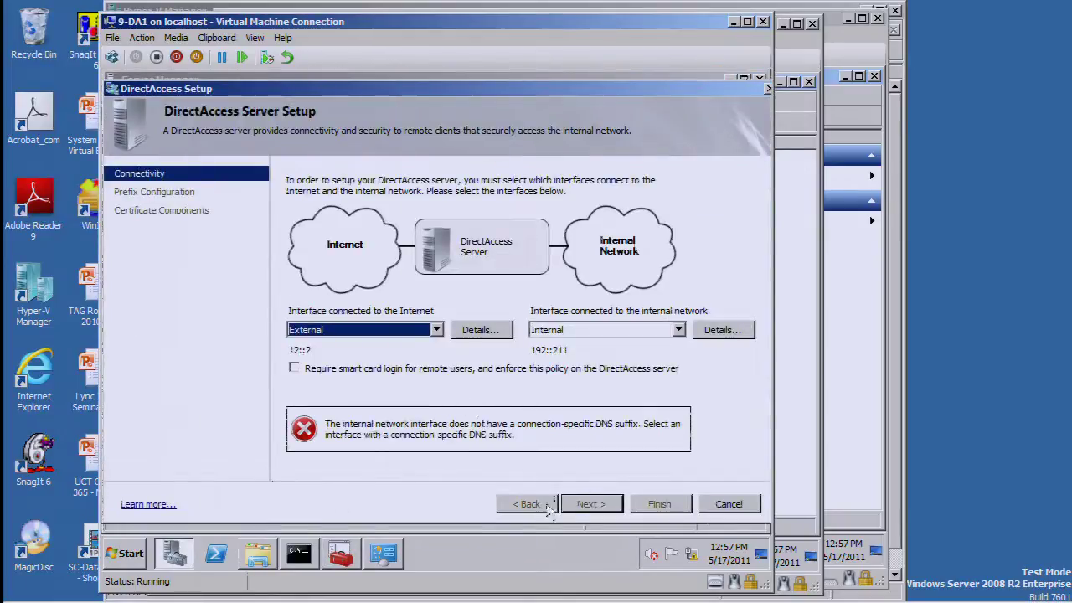
click(769, 87)
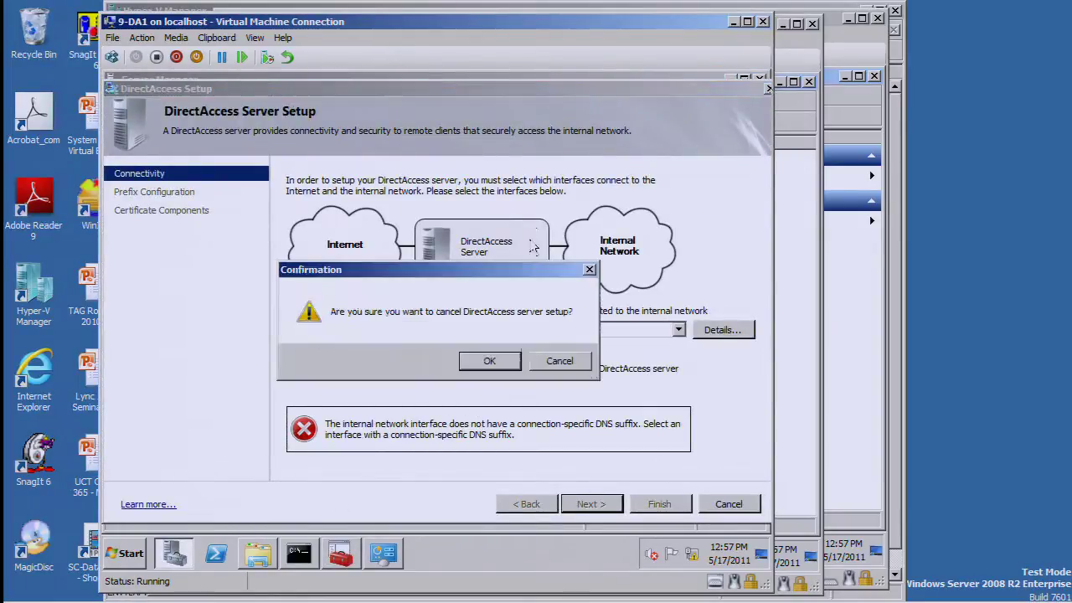
click(494, 360)
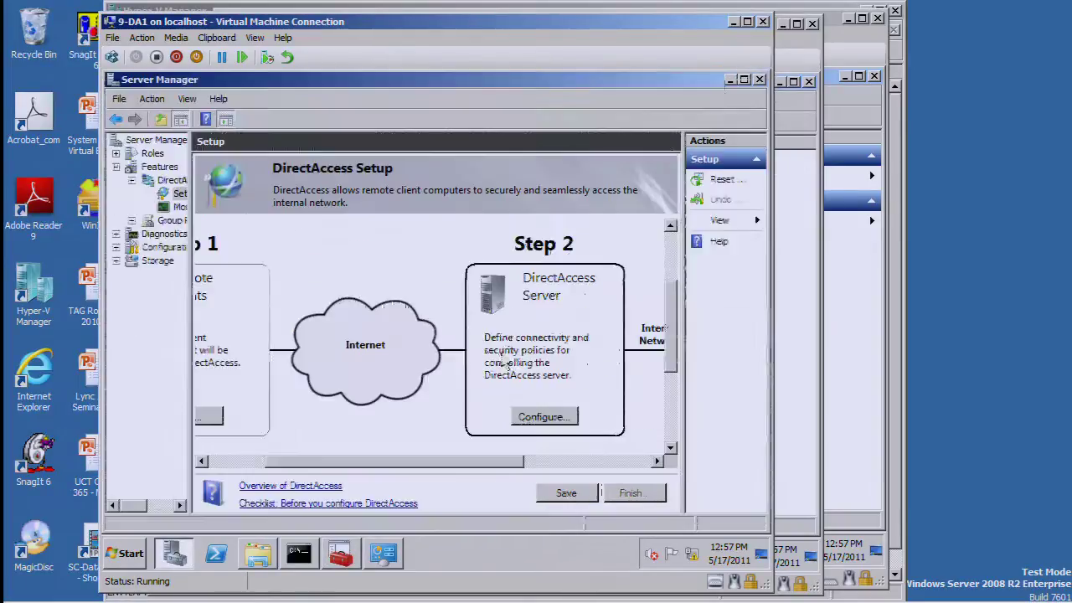
click(542, 417)
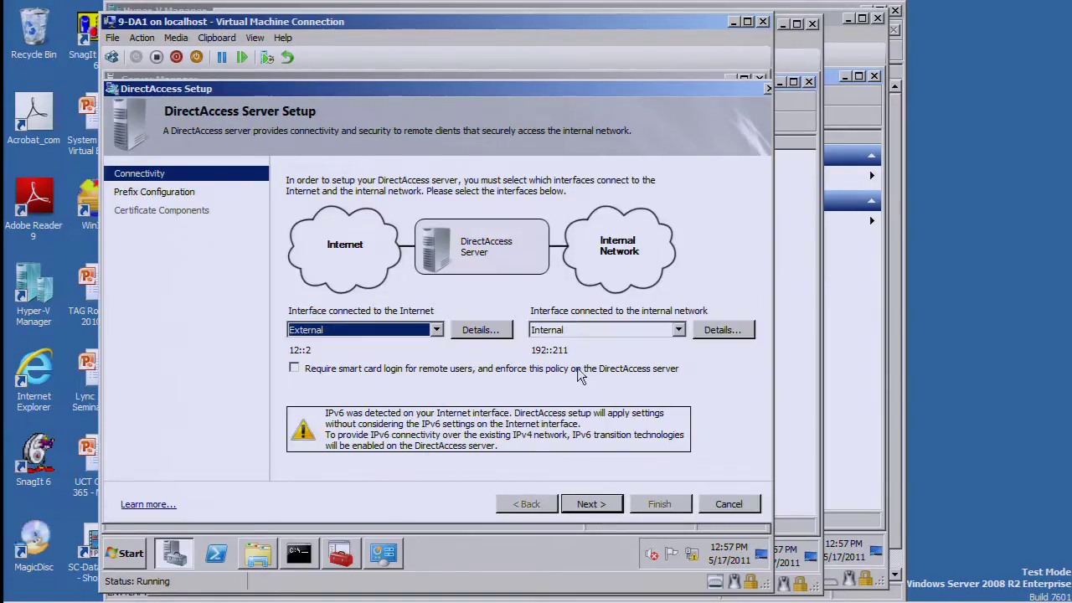
click(590, 504)
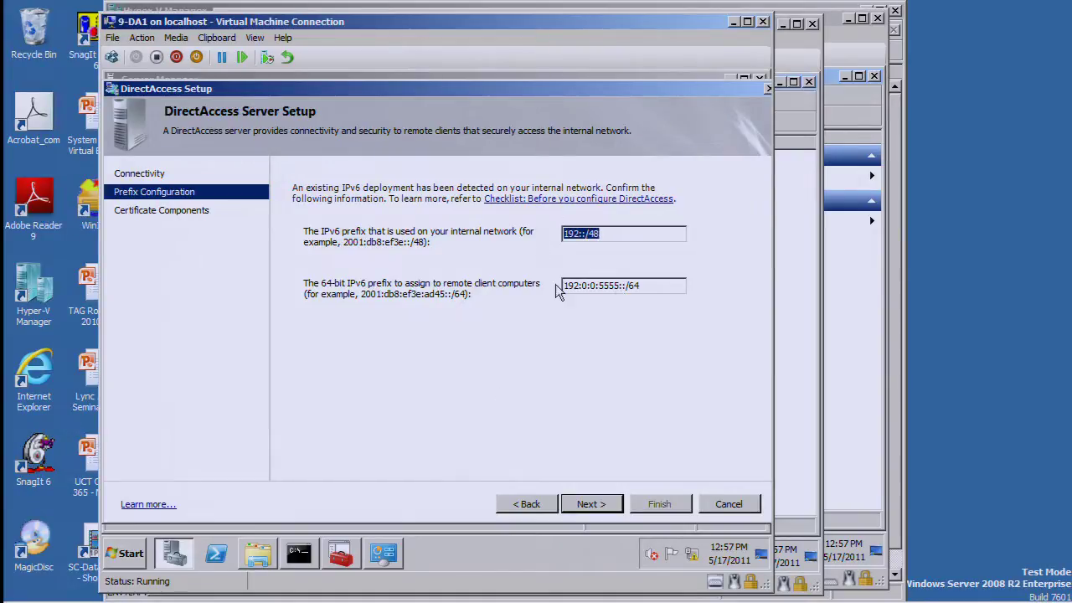
Accept the prefixes, then use intermediate certificate cert as root and DA1.companyabc.com for HTTPS
click(603, 503)
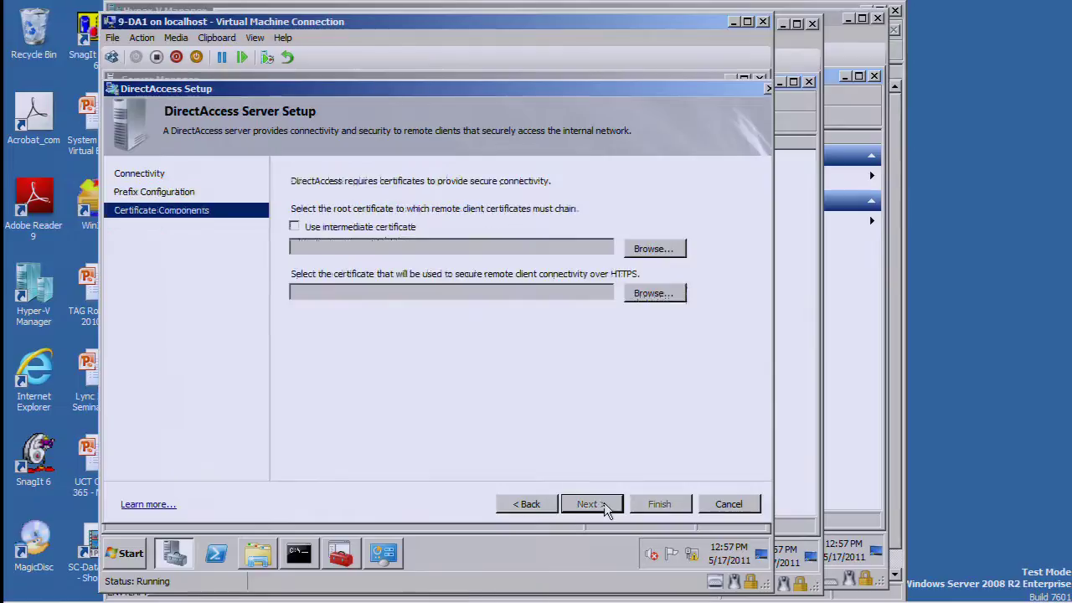
click(371, 229)
click(650, 249)
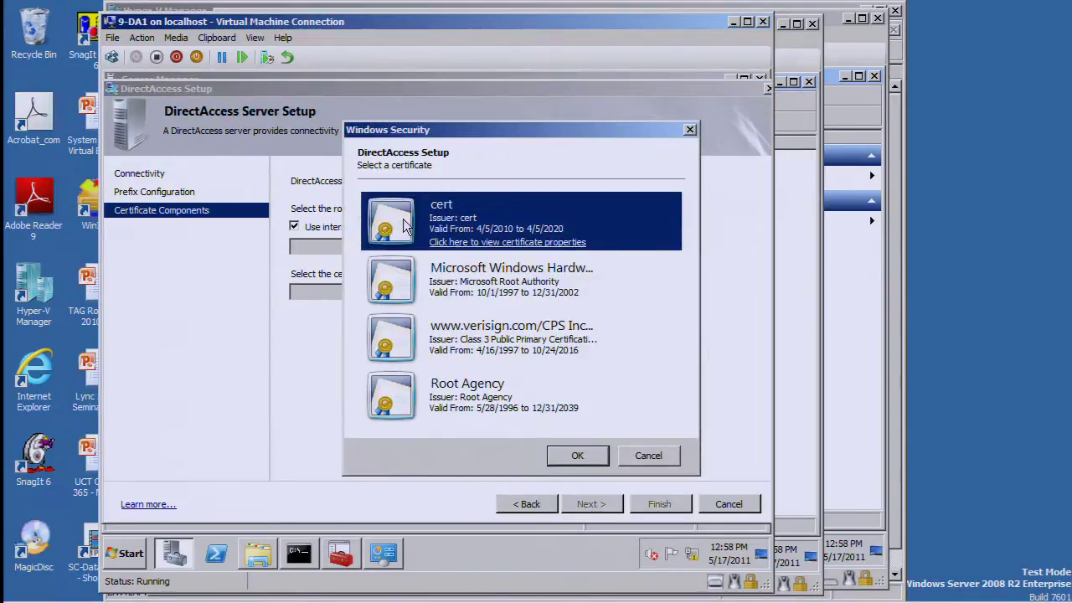
click(580, 458)
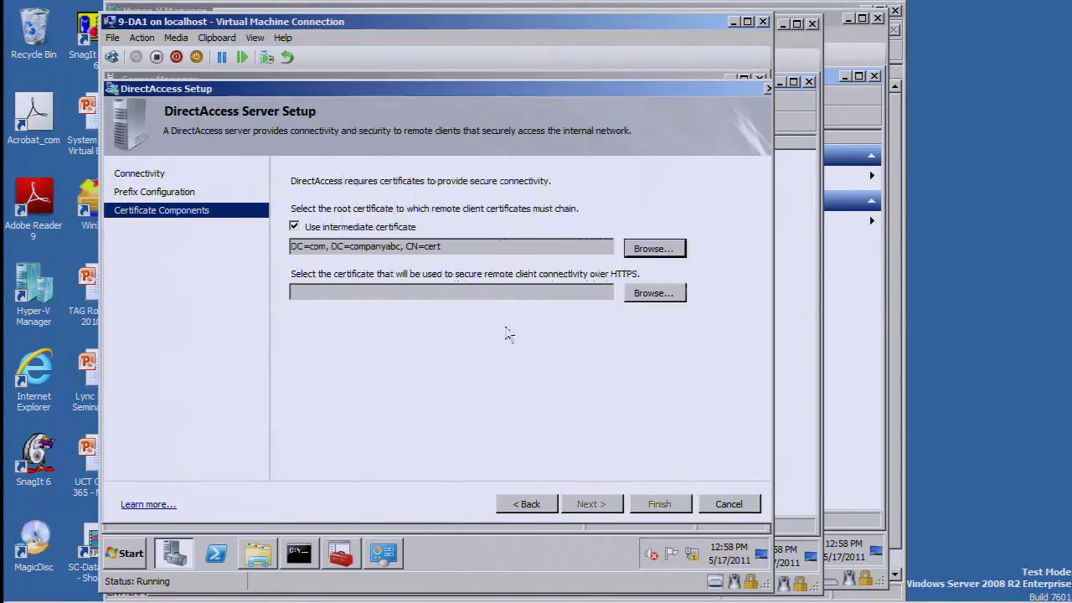
click(630, 295)
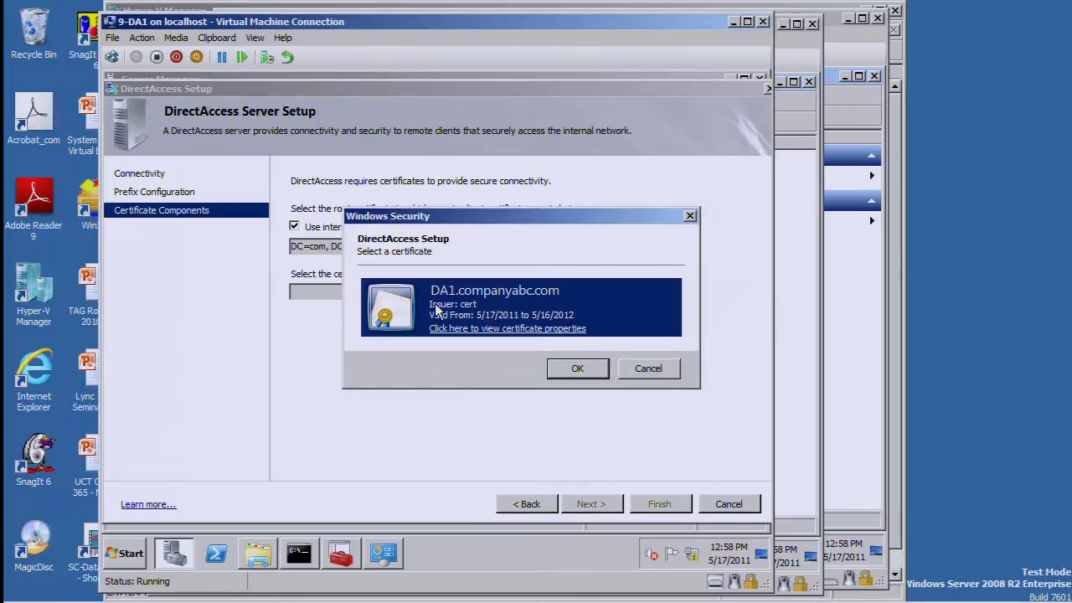
click(580, 370)
Finish server setup and start Step 3 Infrastructure Server Setup at the Network Location server URL
click(660, 505)
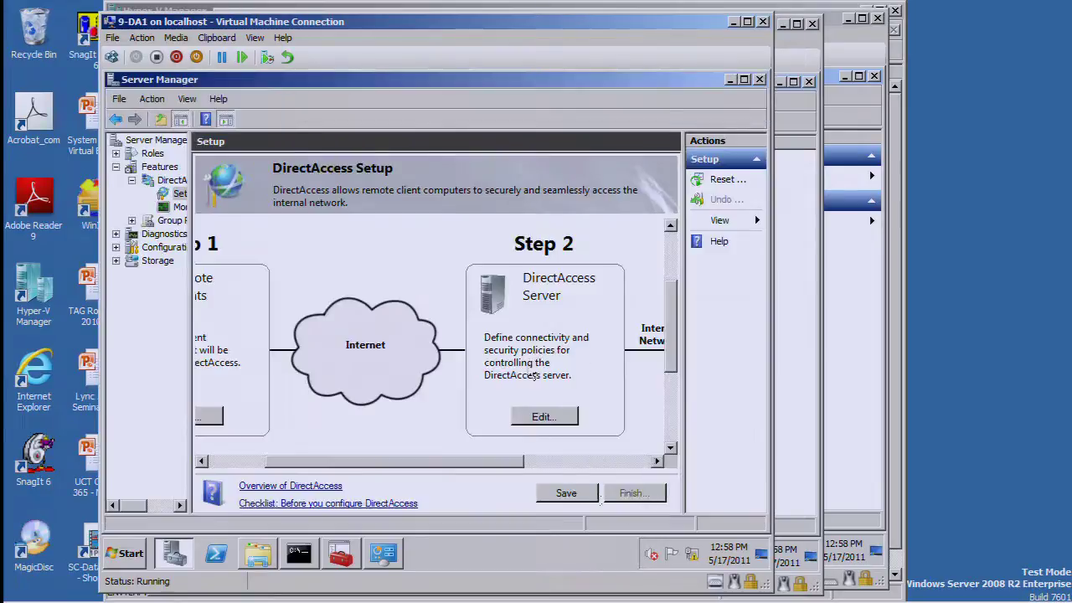
scroll(673, 362, up, 3)
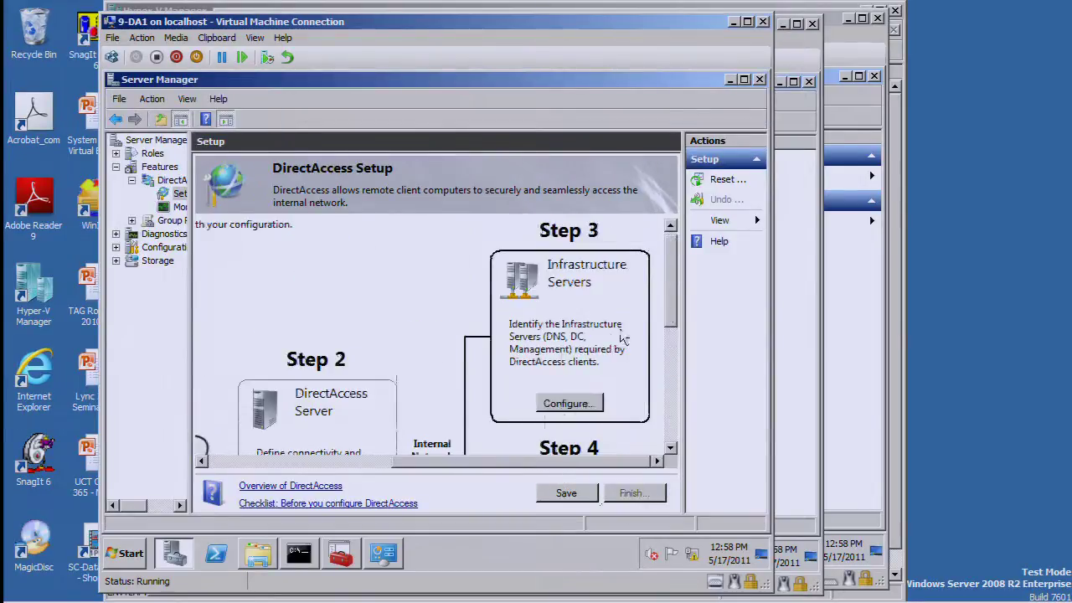
click(568, 403)
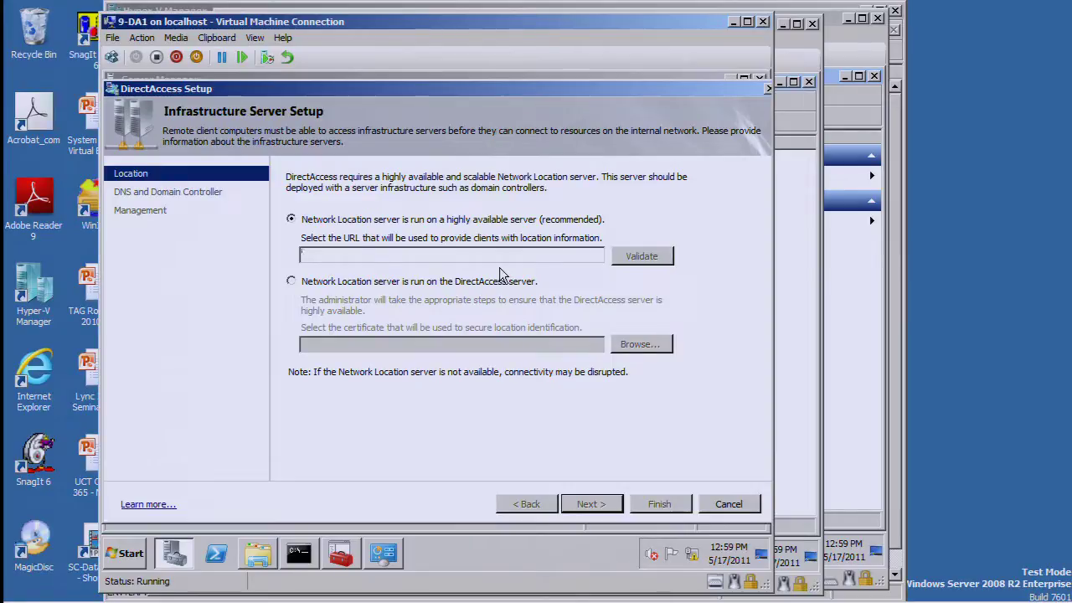
text(https://nls.compay)
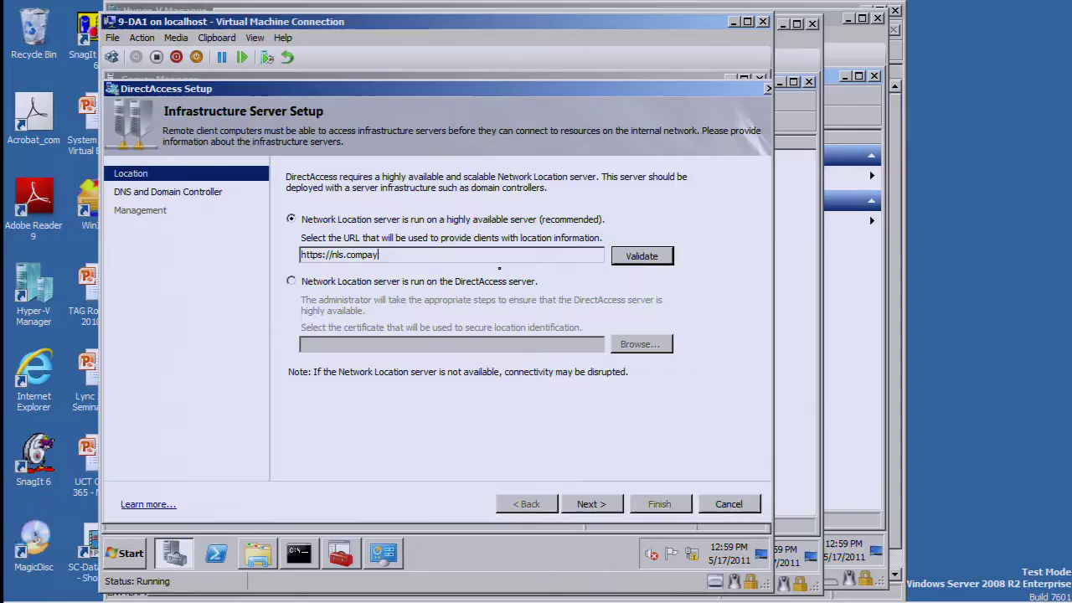
key(BackSpace)
text(nyabc.com)
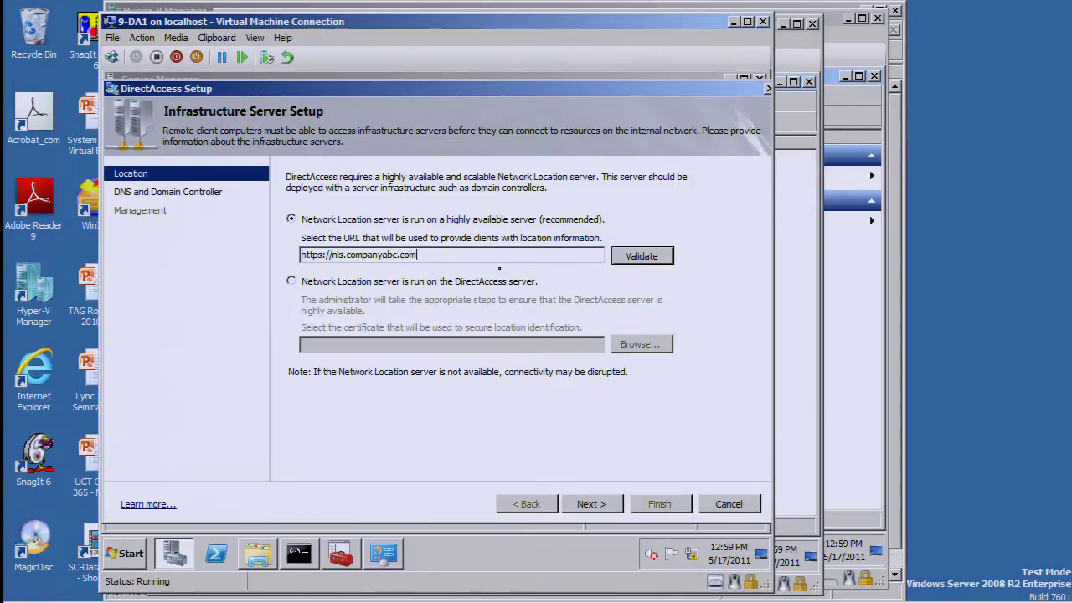
click(634, 258)
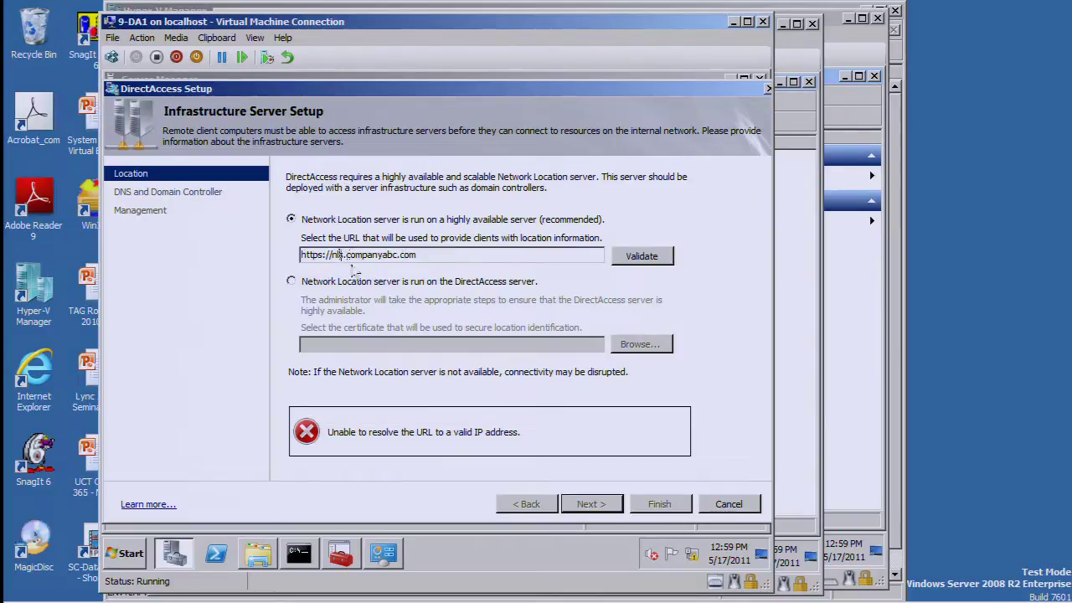
key(BackSpace)
key(BackSpace)
key(BackSpace)
text(da1)
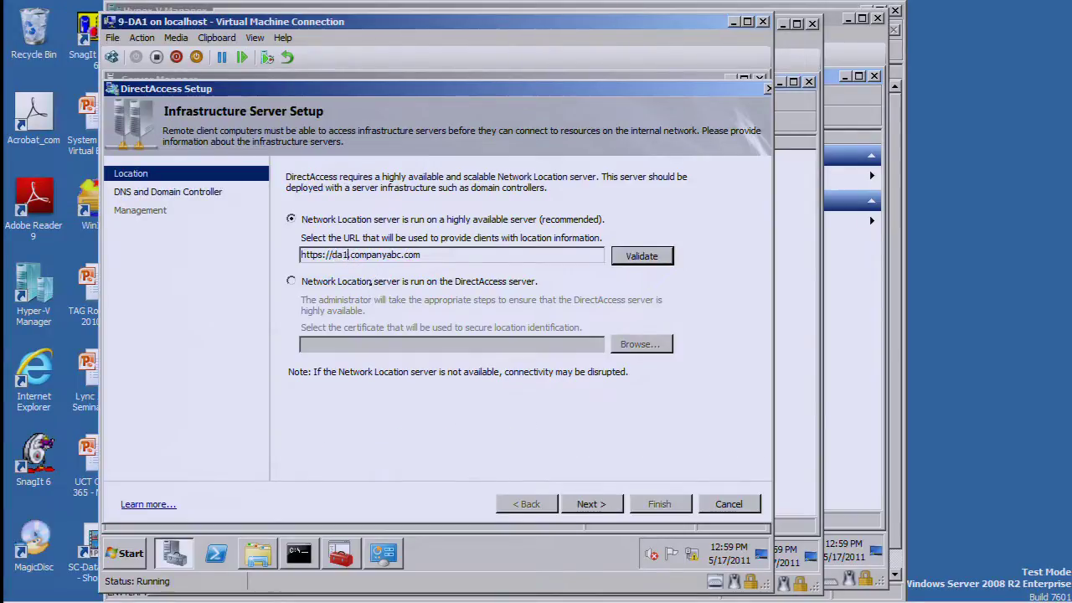
click(643, 258)
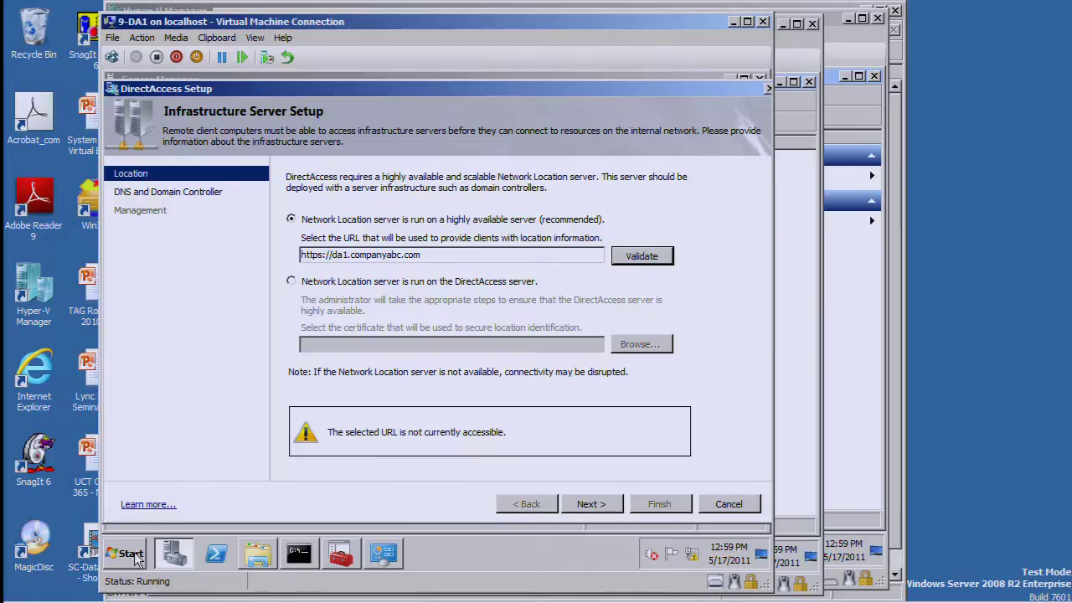
Move from the DA1 VM through NS1 to the DC1 VM showing Group Policy Management Editor
mouse_move(156, 557)
click(142, 556)
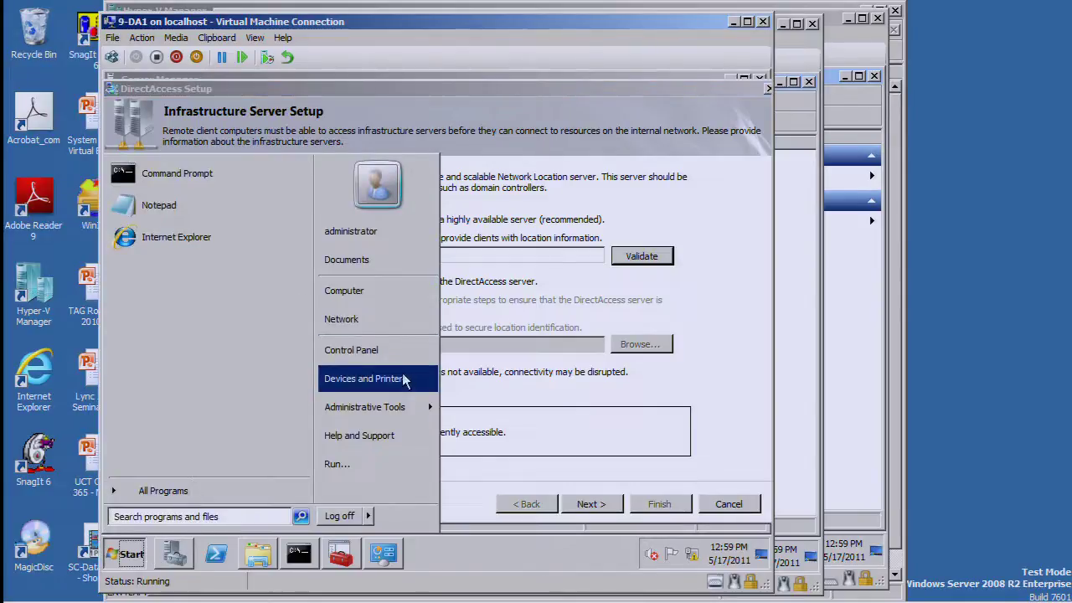
mouse_move(411, 407)
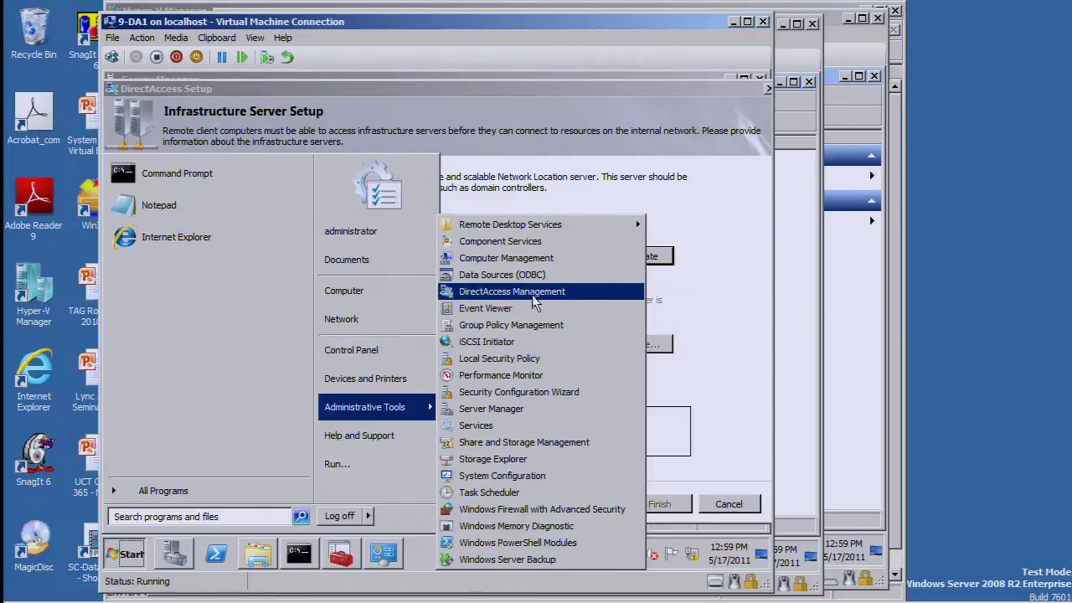
key(alt+Tab)
key(alt+Tab)
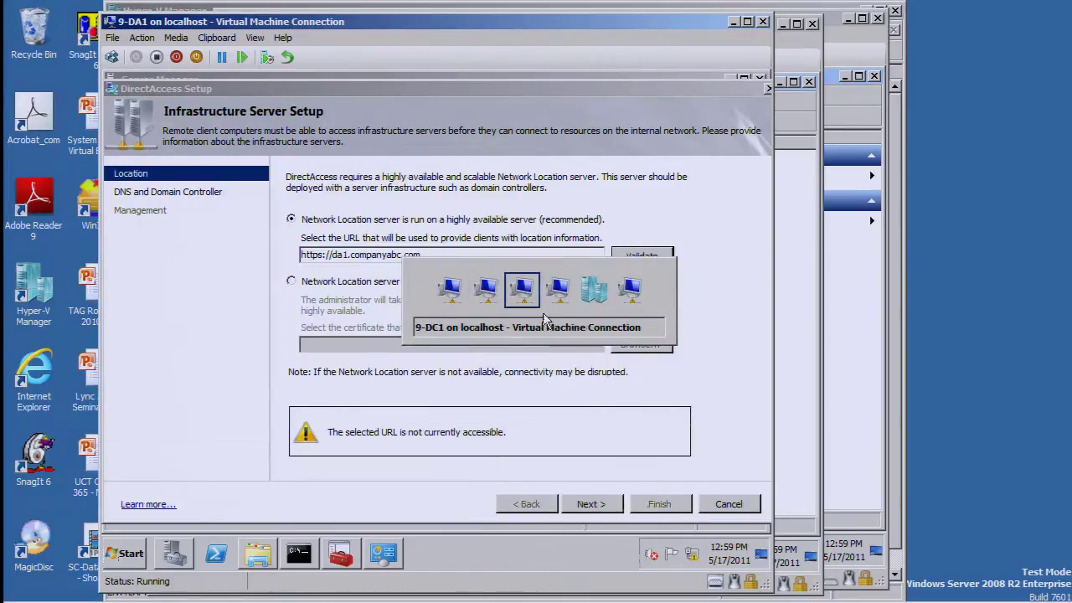
key(alt+Tab)
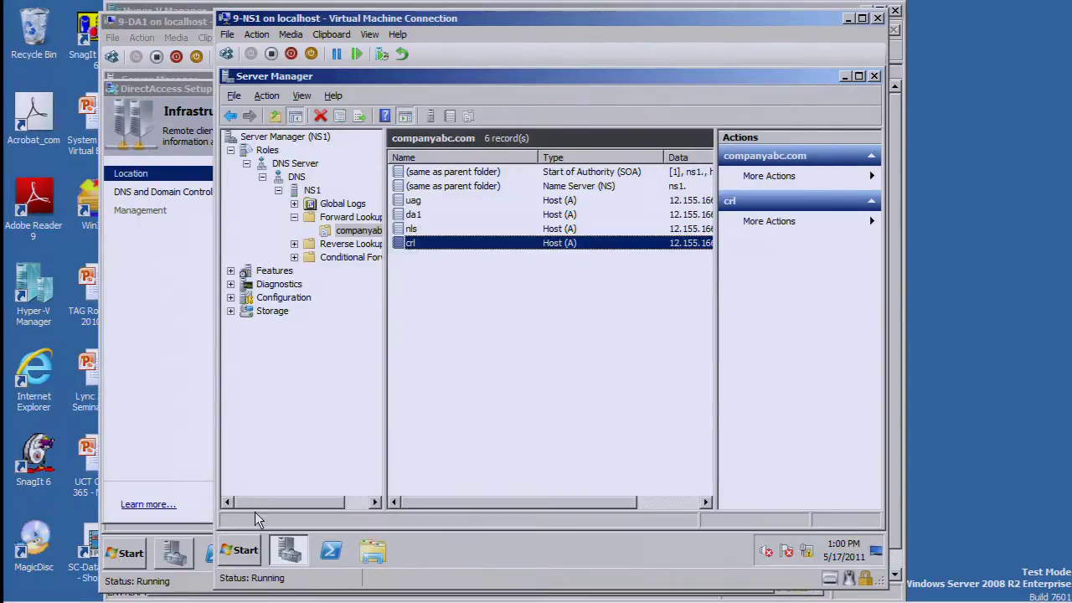
click(246, 552)
mouse_move(501, 400)
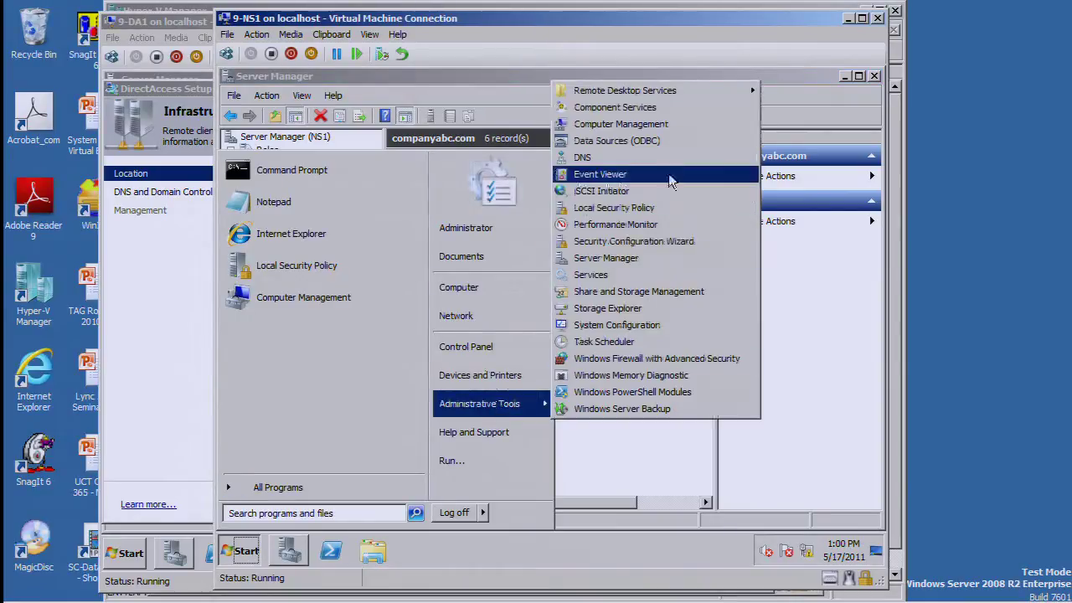
click(621, 250)
key(alt+Tab)
key(alt+Tab)
key(alt+Tab)
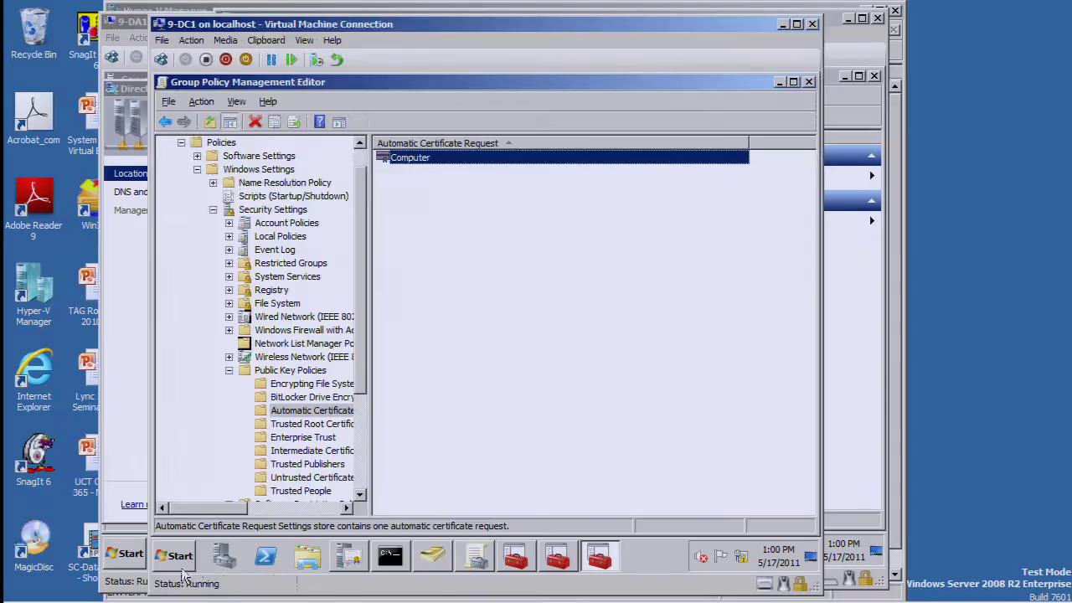
Launch Internet Information Services (IIS) Manager from DC1's Administrative Tools to show the DC1 Home page
click(179, 563)
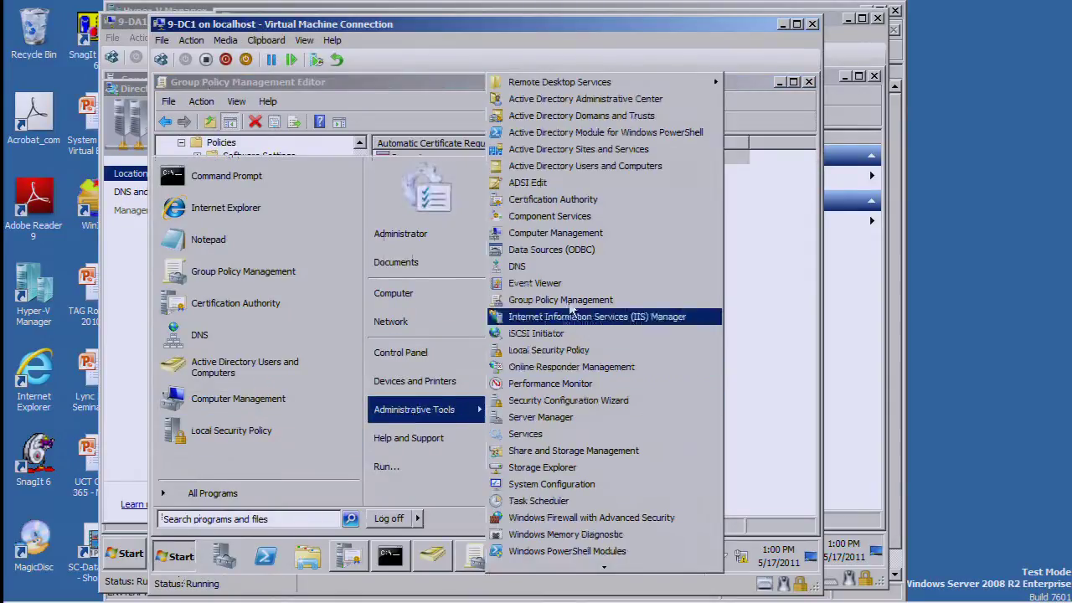
click(576, 315)
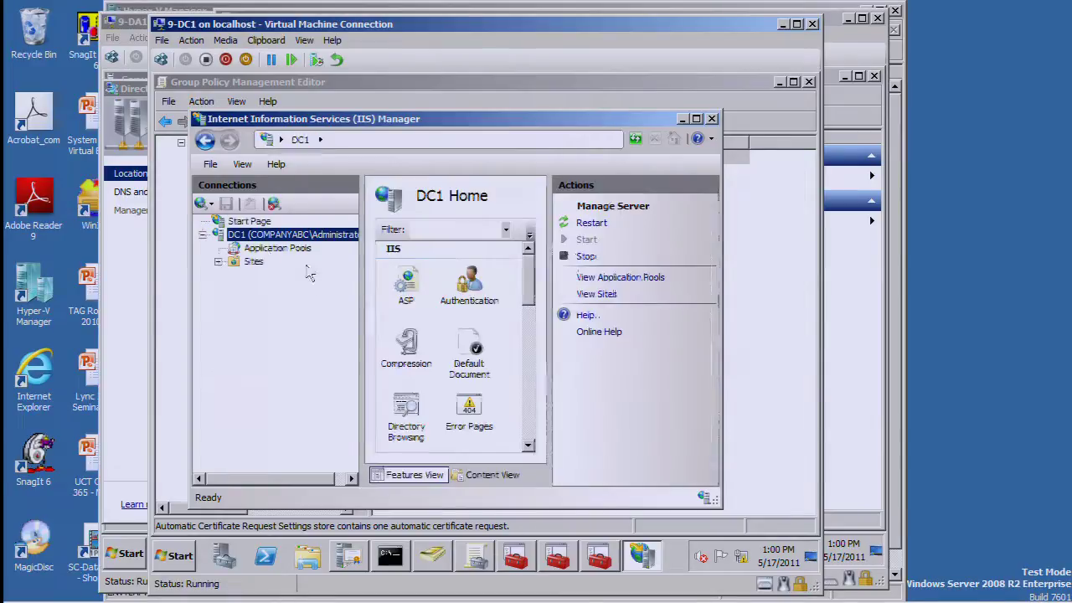
Expand DC1's Sites and select the Default Web Site in IIS Manager
click(218, 262)
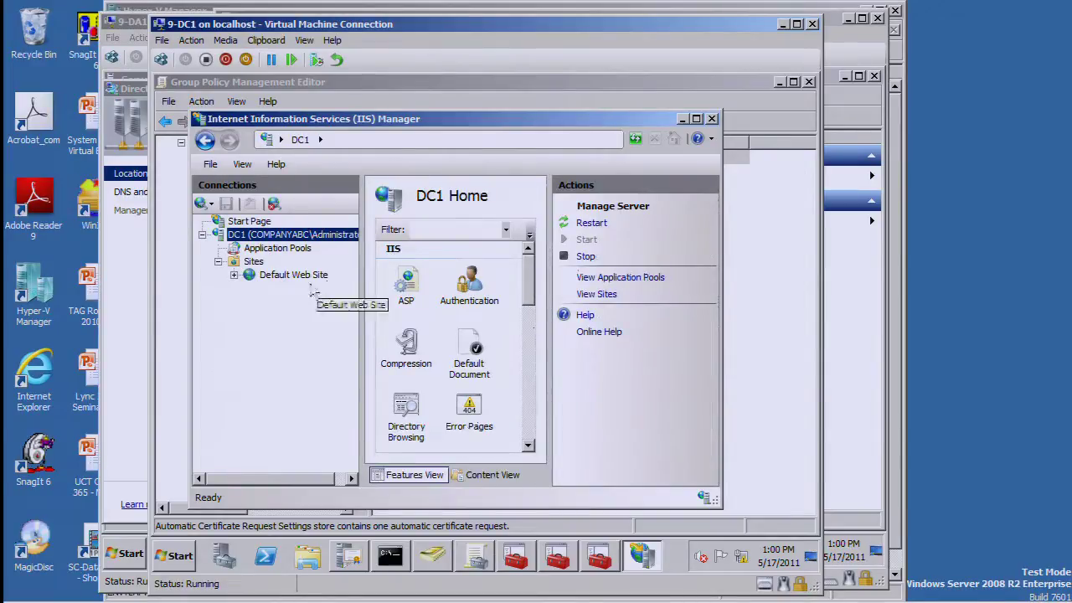
click(294, 276)
click(260, 262)
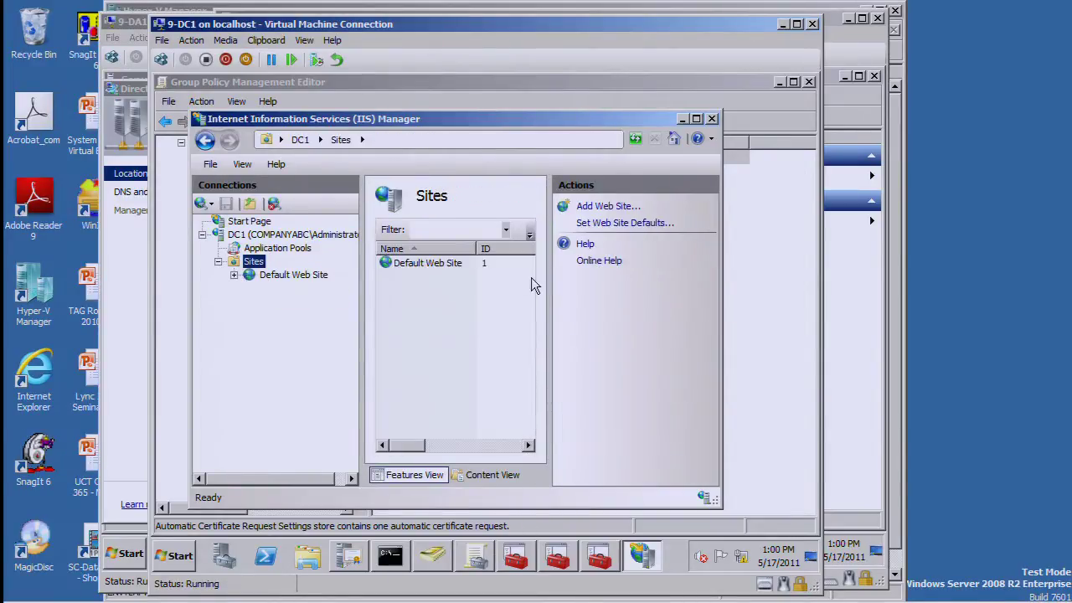
click(293, 276)
scroll(485, 389, down, 5)
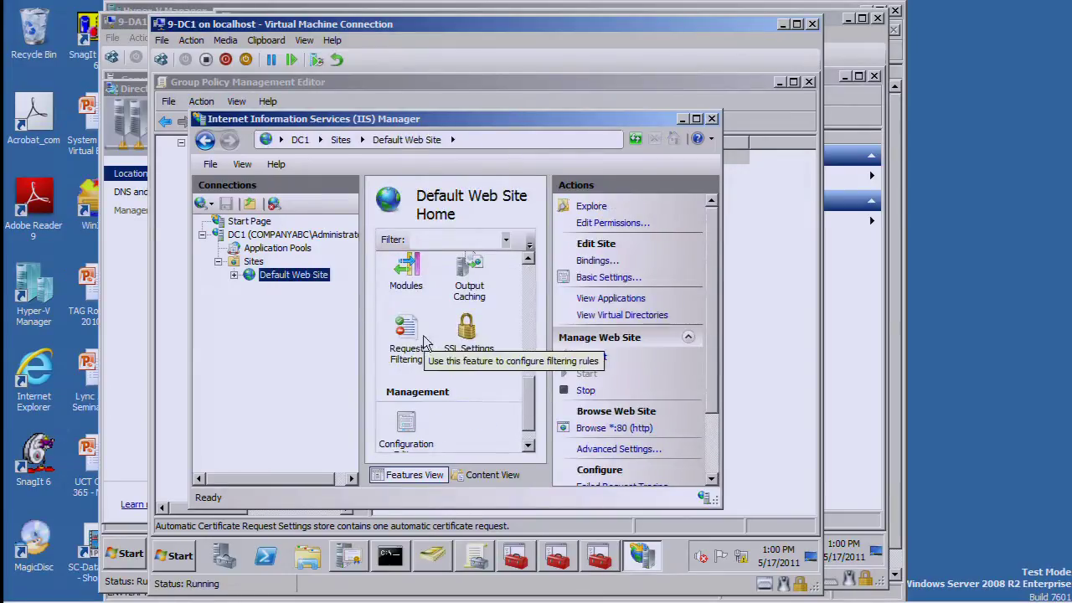
drag(528, 434, 530, 293)
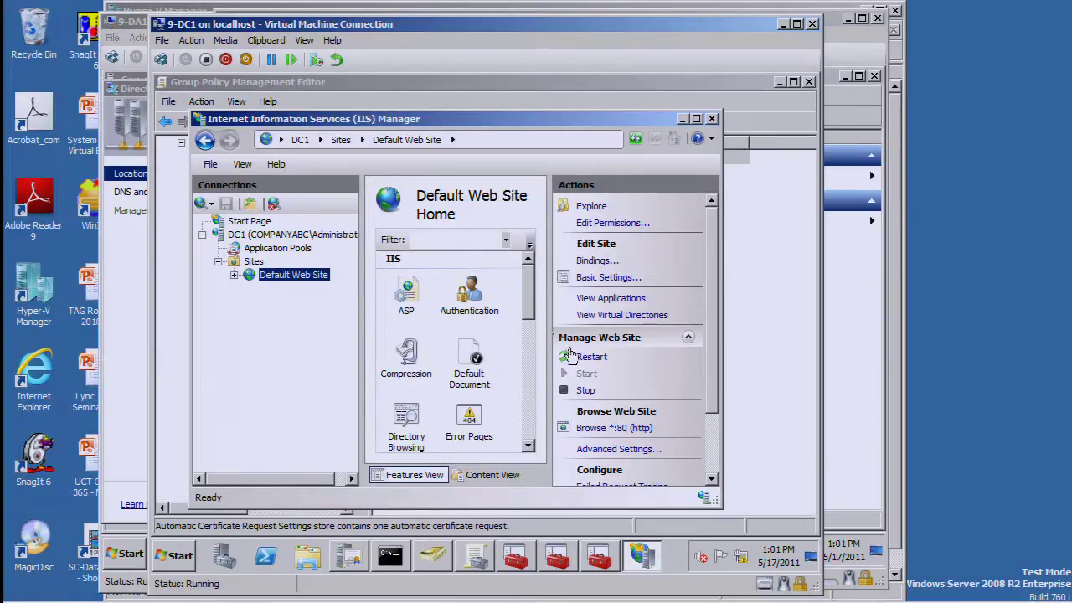
Add an https binding on port 443 with the DC1.companyabc.com certificate, then close IIS Manager
click(595, 261)
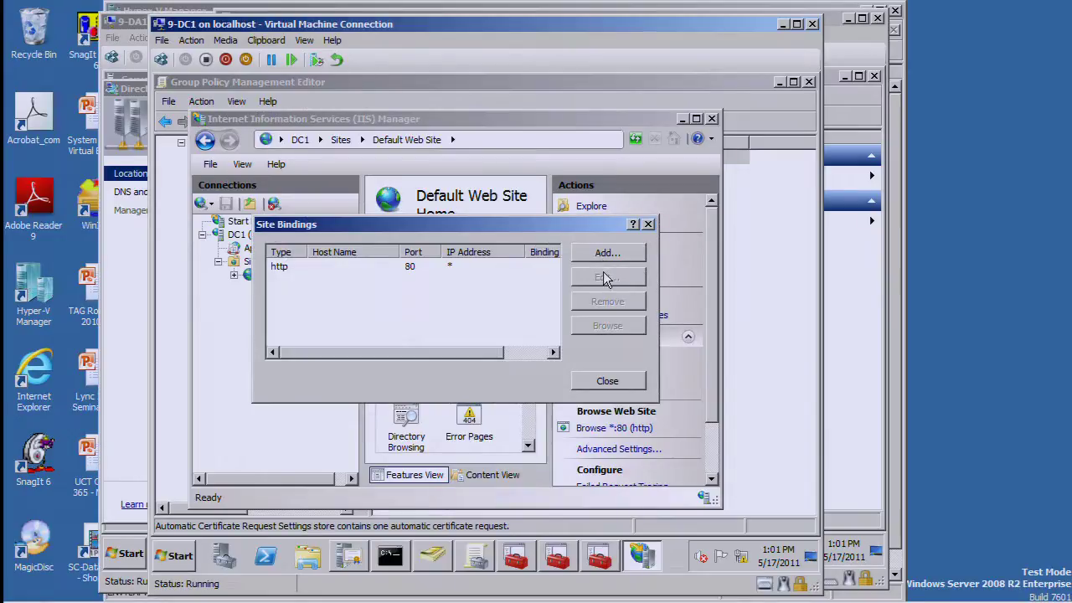
click(604, 256)
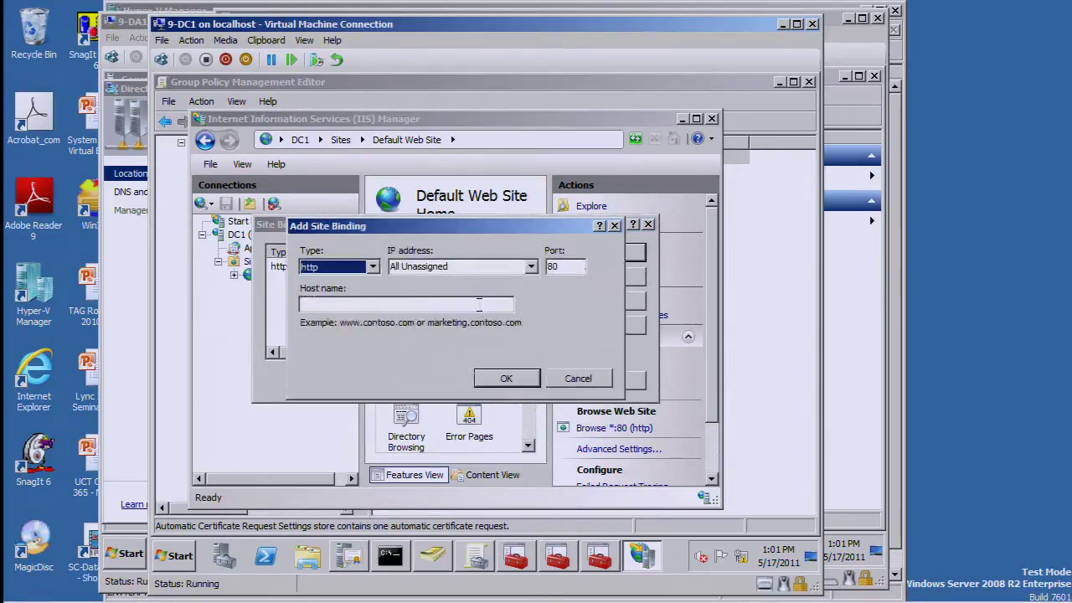
click(372, 266)
click(369, 292)
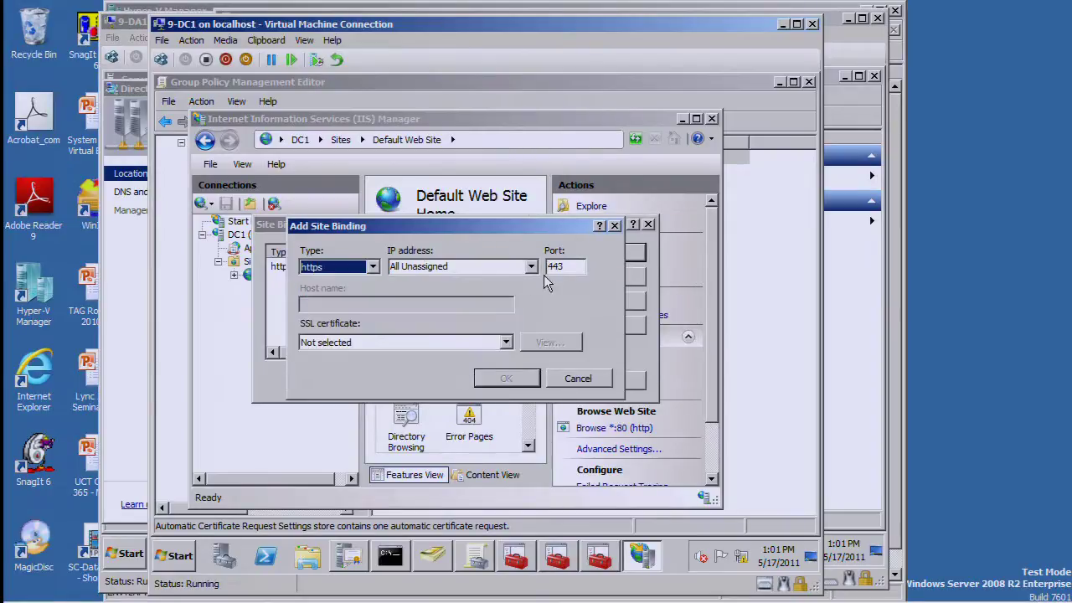
click(505, 343)
click(467, 366)
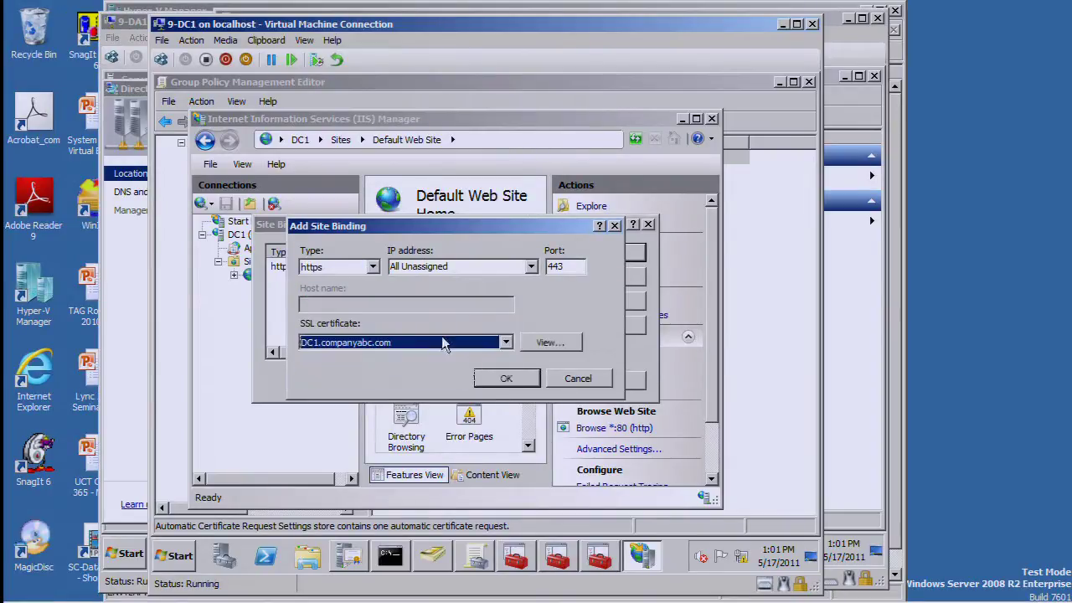
click(506, 377)
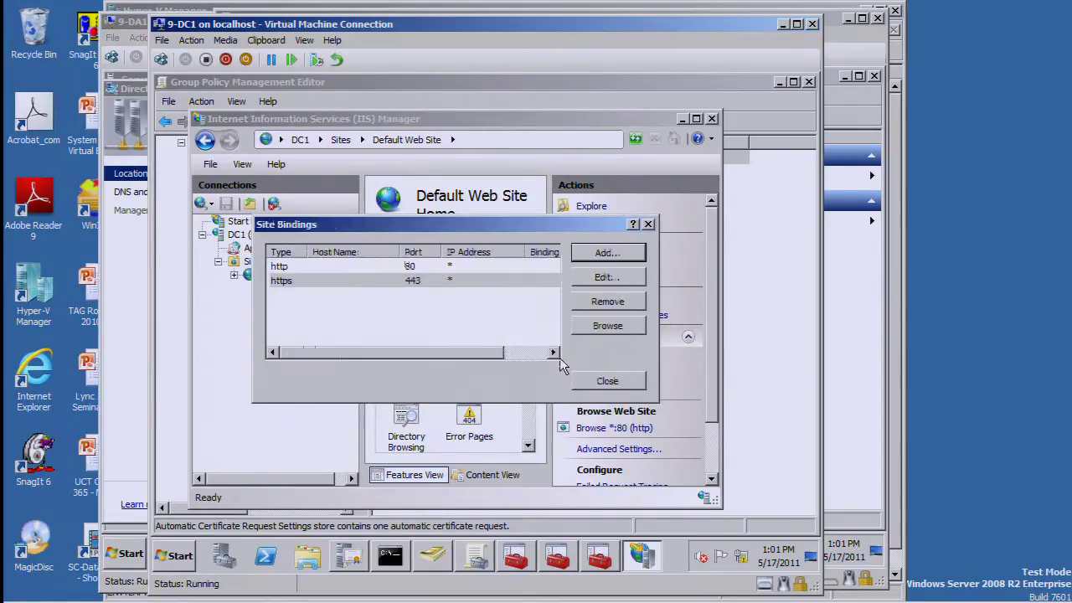
click(610, 382)
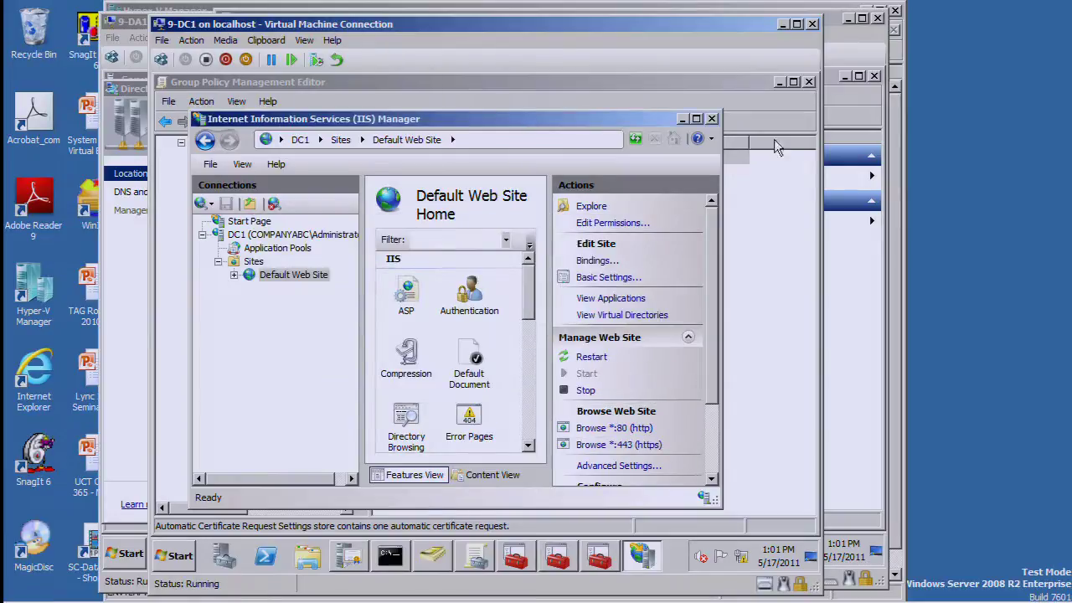
click(712, 118)
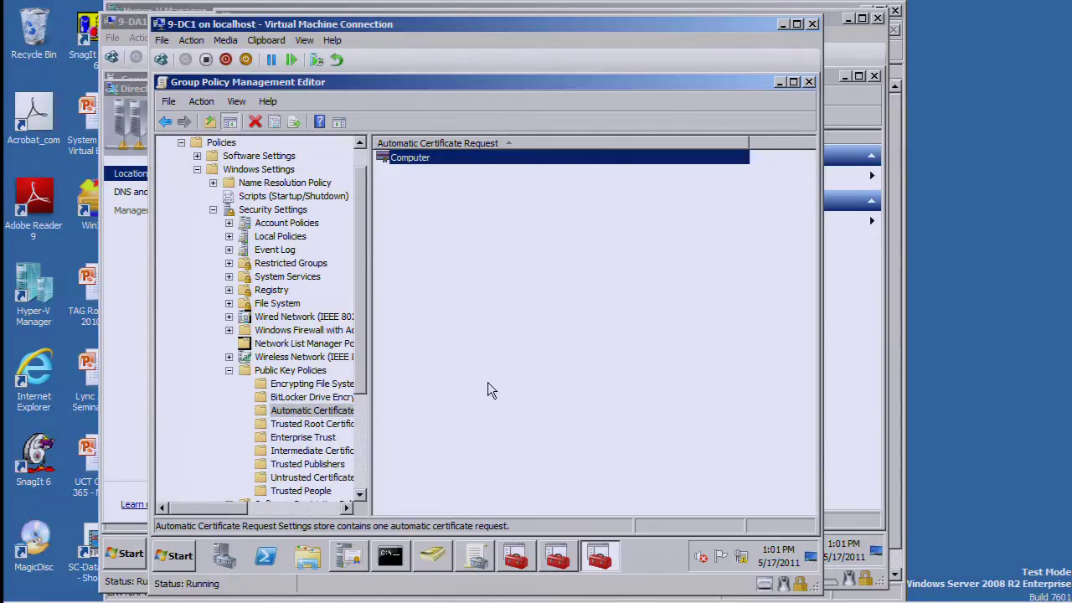
click(176, 556)
click(239, 209)
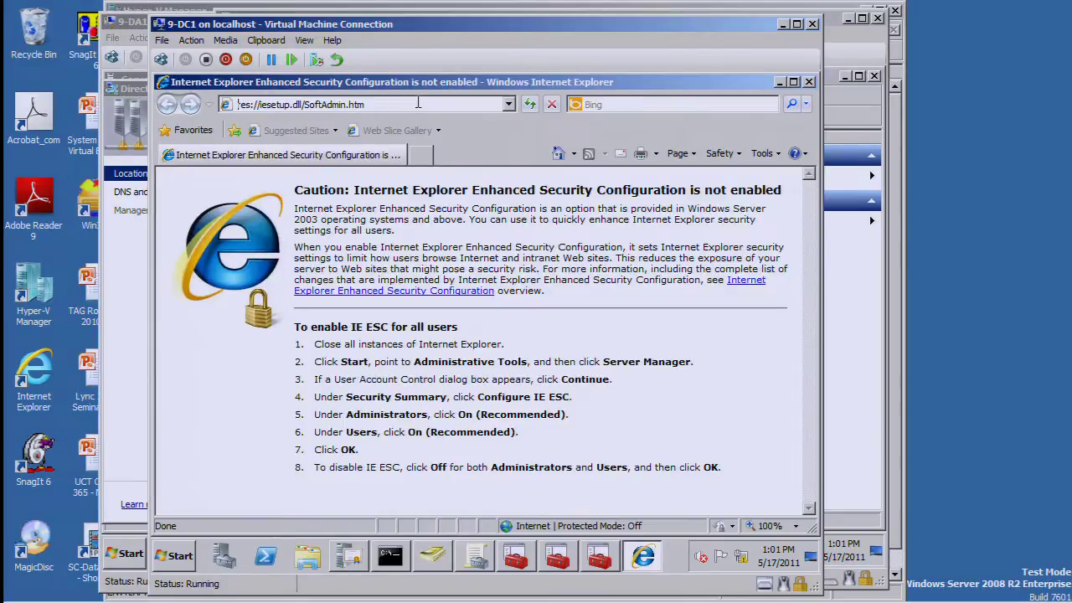
click(375, 105)
text(https)
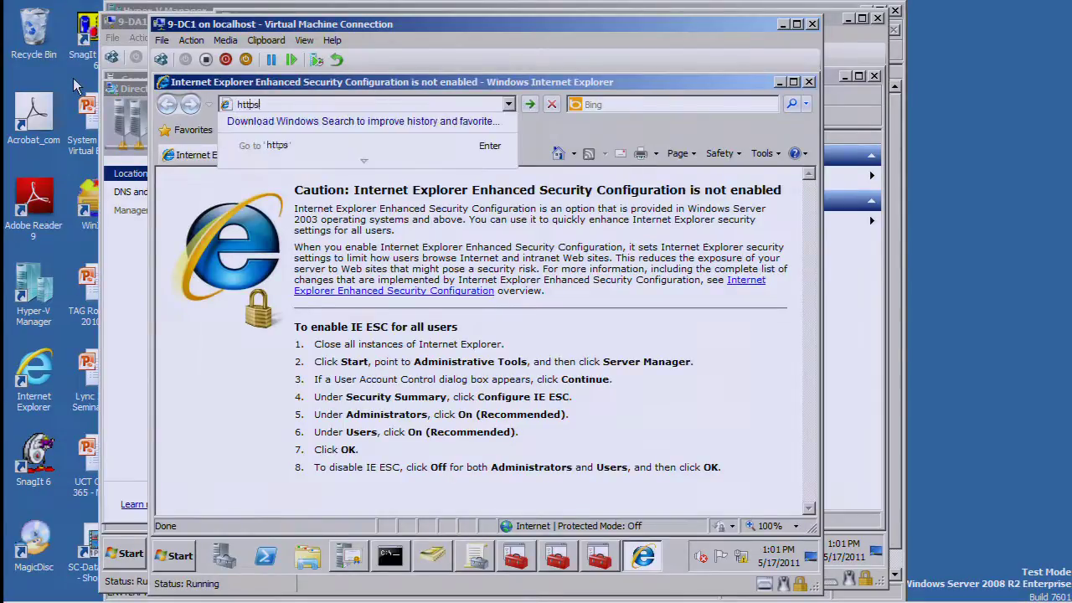
text(://dc1.companyabc.com)
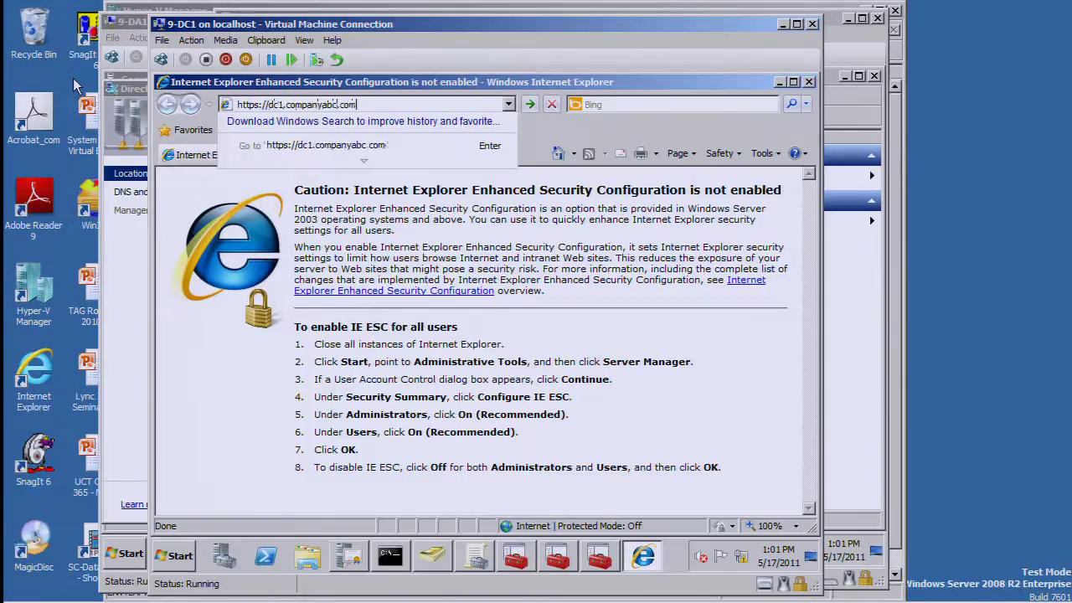
key(Return)
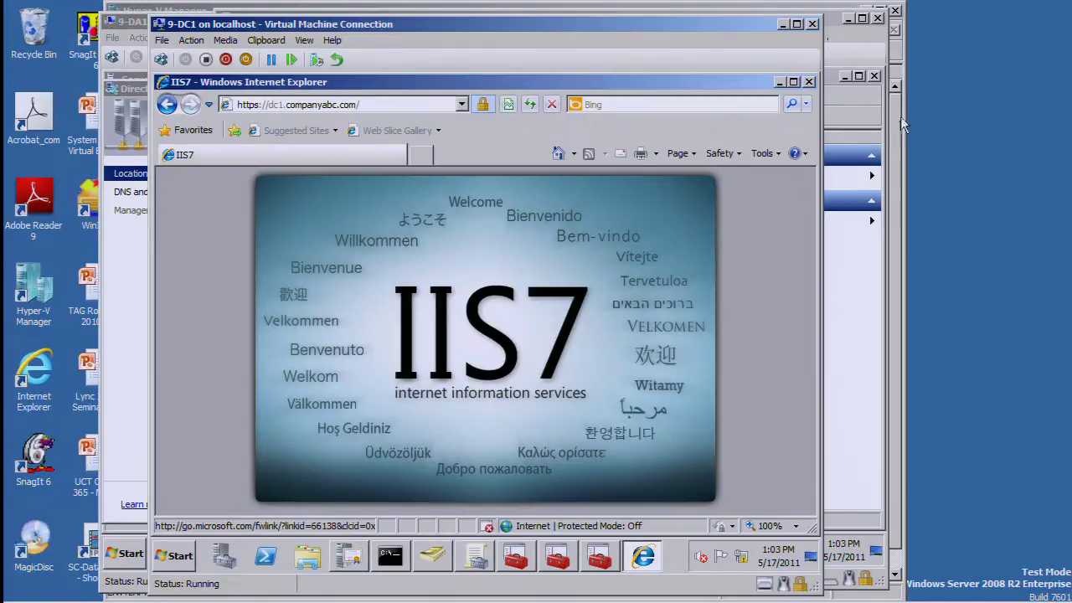
Close Internet Explorer and return to the DA1 DirectAccess Setup window
click(809, 81)
key(alt+Tab)
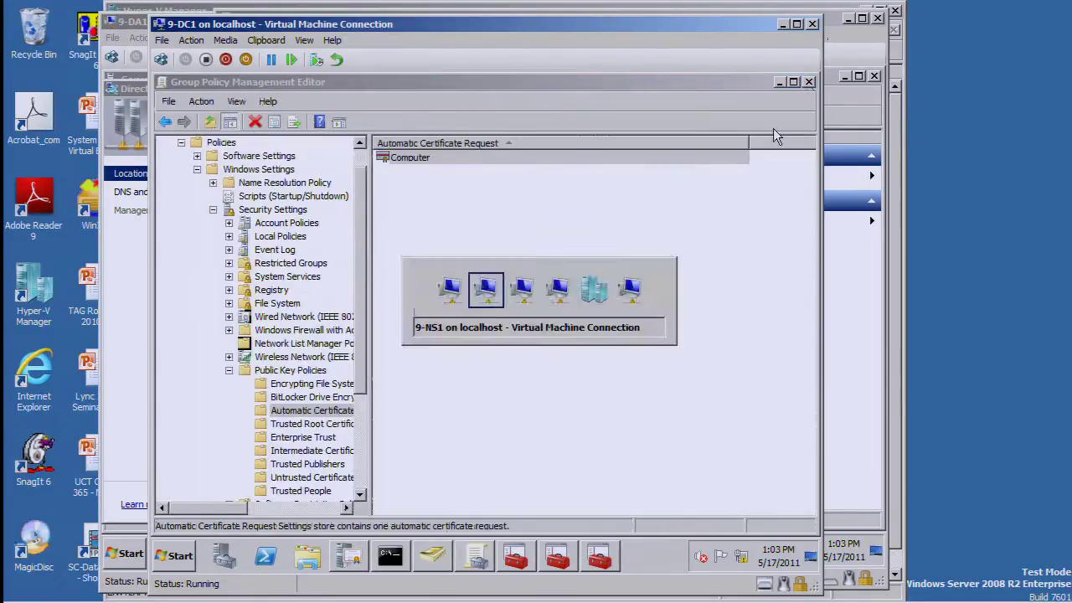
key(alt+Tab)
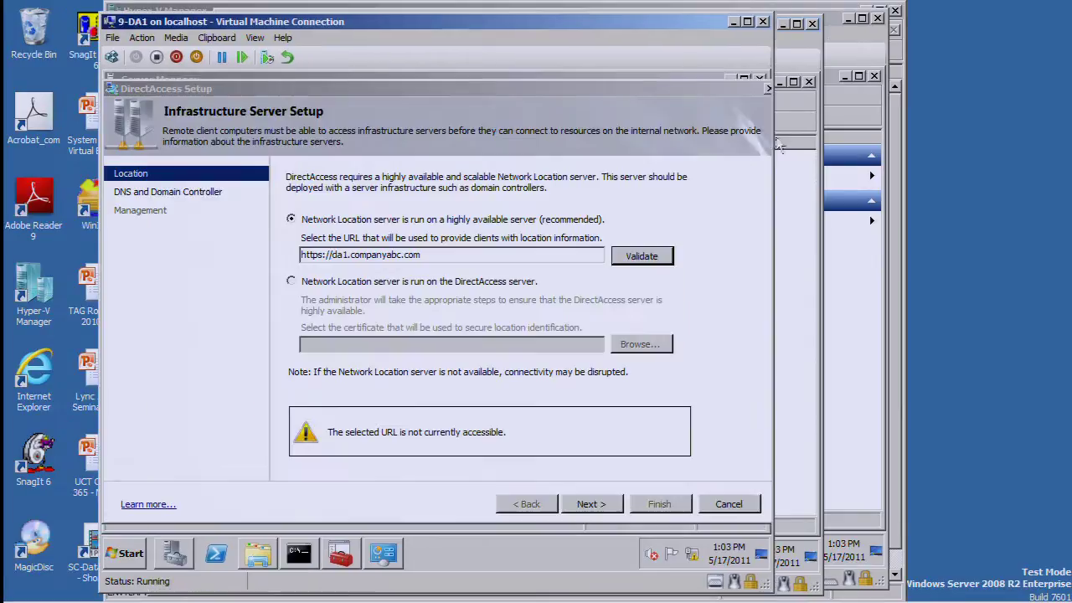
click(344, 255)
key(BackSpace)
text(c)
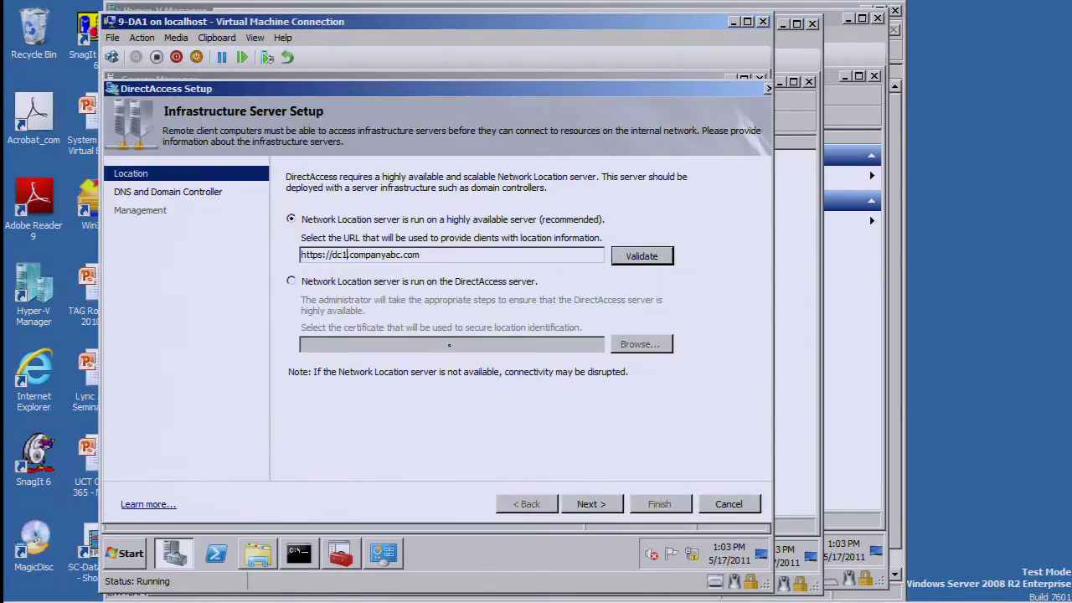
click(643, 255)
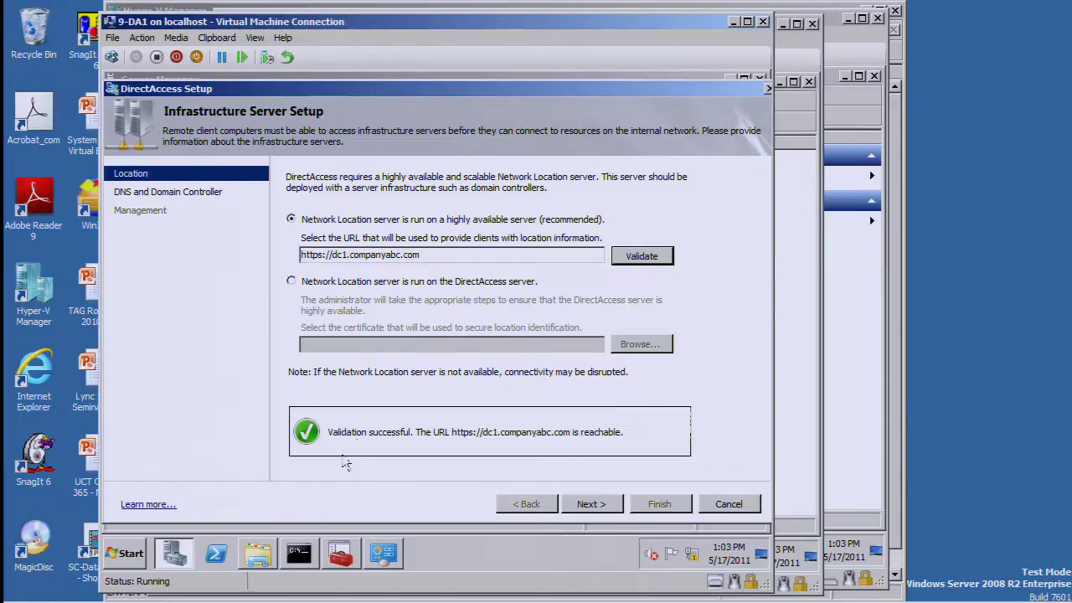
click(591, 504)
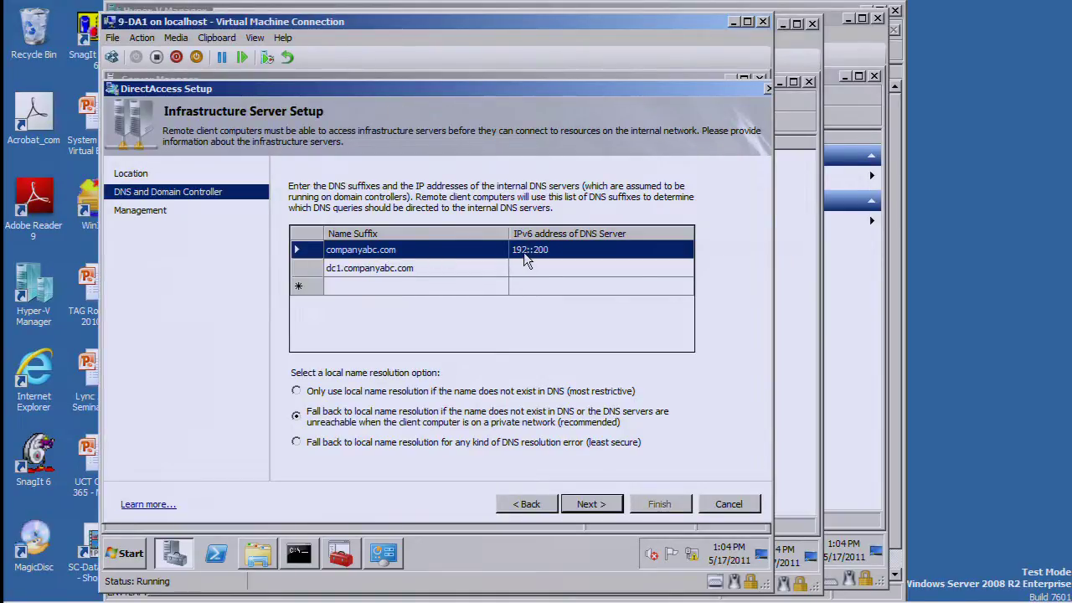
Keep the dc1.companyabc.com DNS entries, finish infrastructure setup, and open Step 4's application servers configuration
click(484, 269)
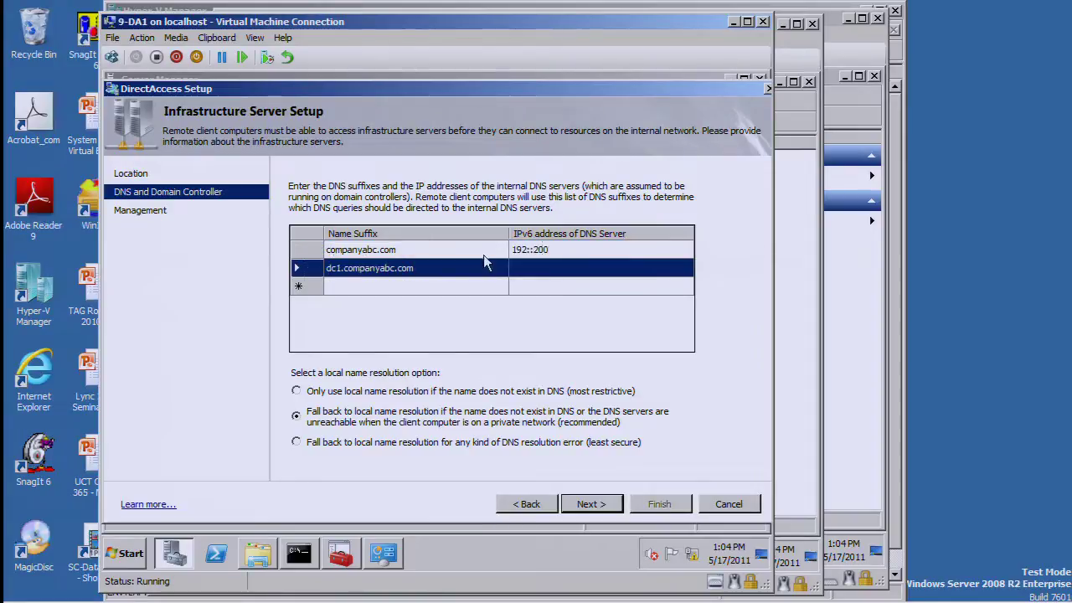
click(591, 504)
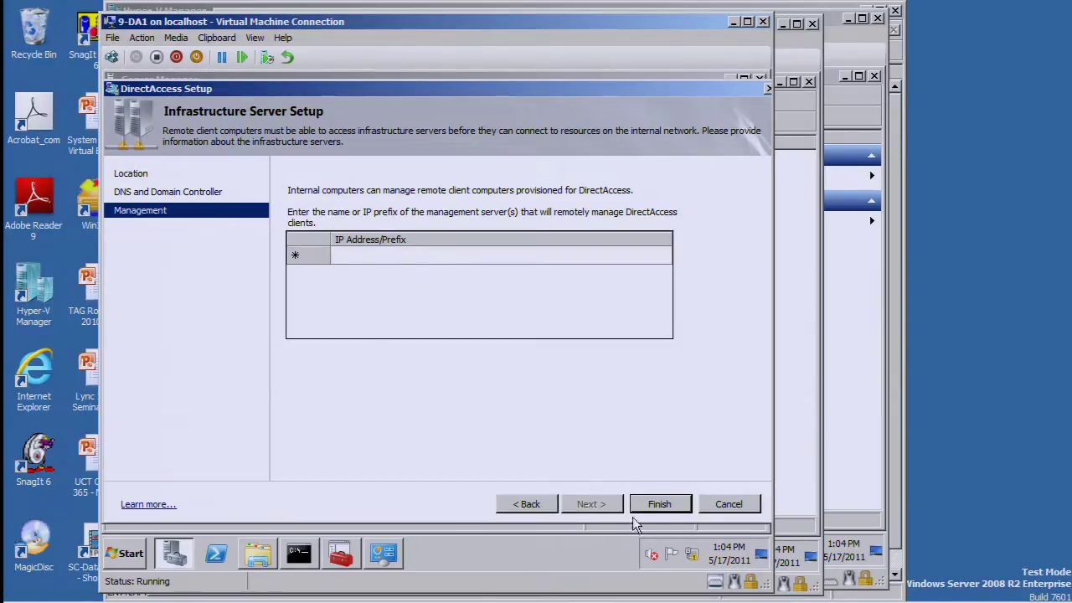
click(662, 506)
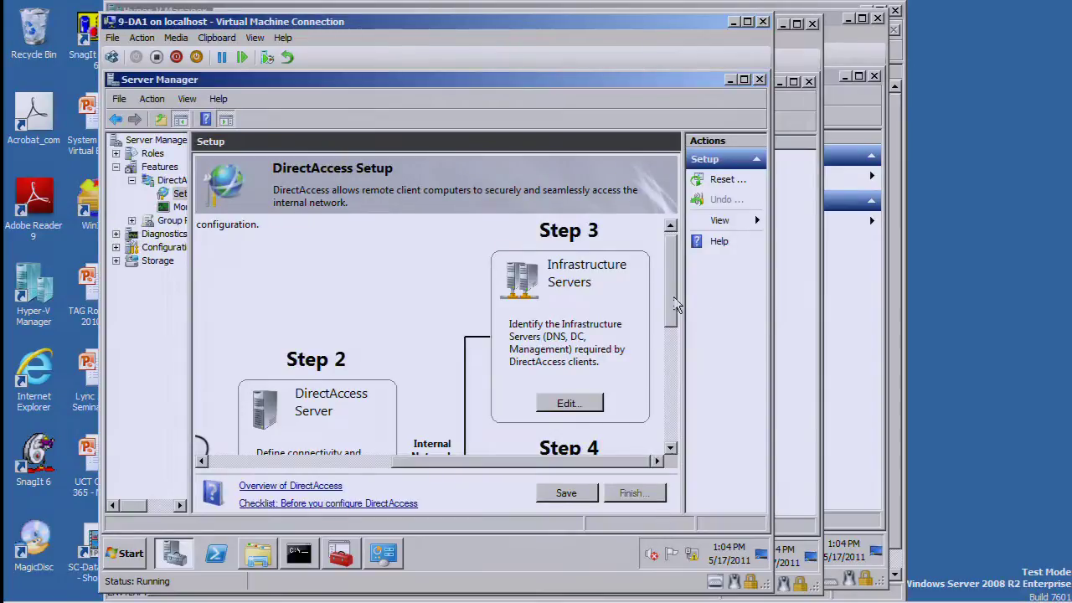
drag(675, 306, 670, 452)
click(577, 331)
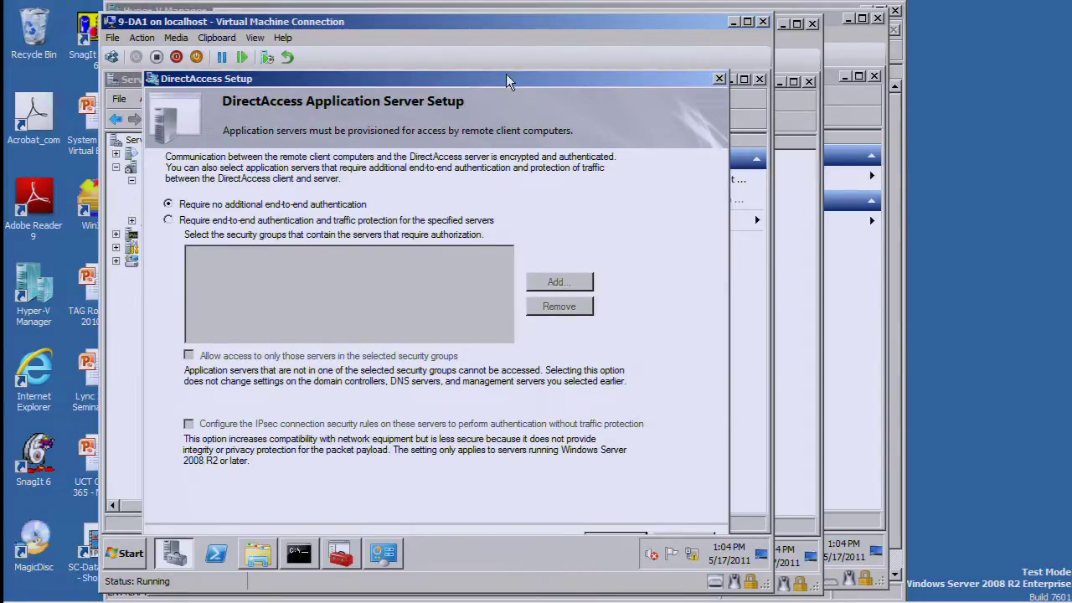
Close Application Server Setup unchanged and save to C:\Windows\DirectAccess\DirectAccessConfig.xml
drag(506, 73, 503, 74)
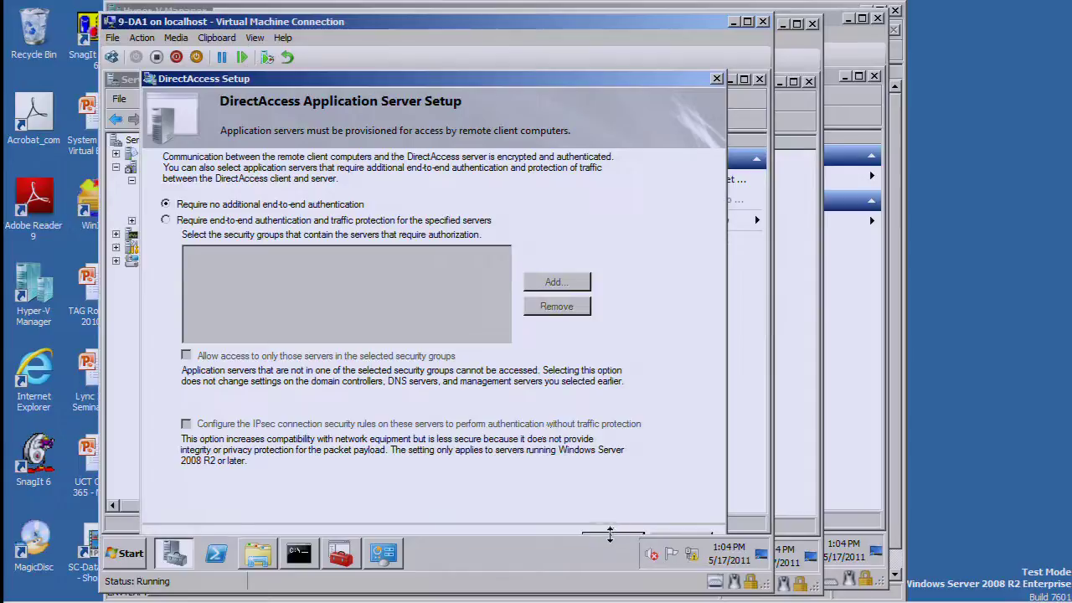
key(Return)
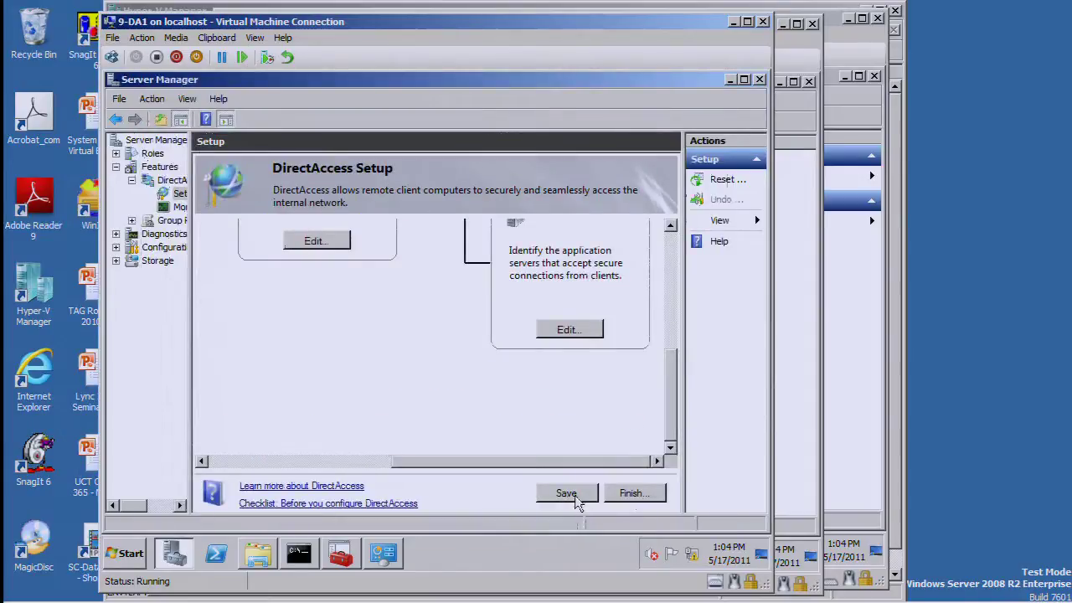
click(568, 495)
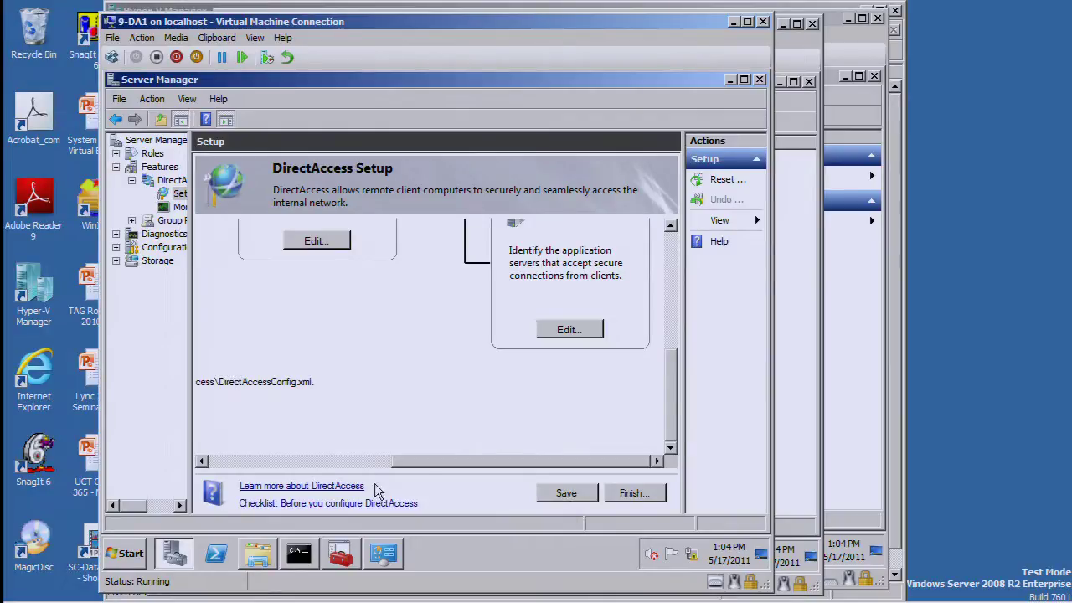
drag(423, 461, 282, 449)
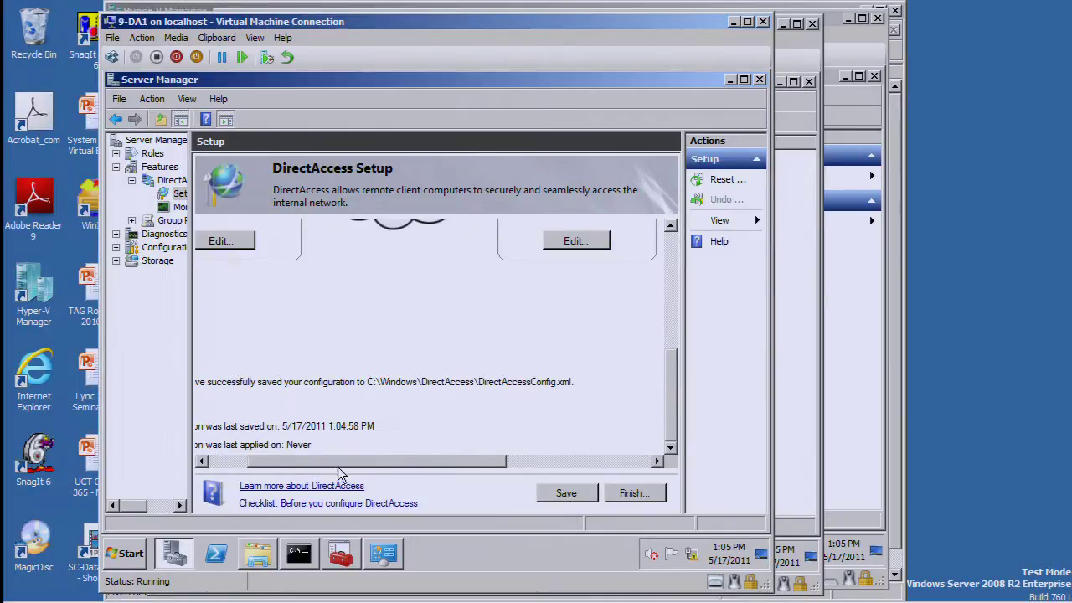
drag(345, 460, 305, 460)
drag(468, 462, 651, 461)
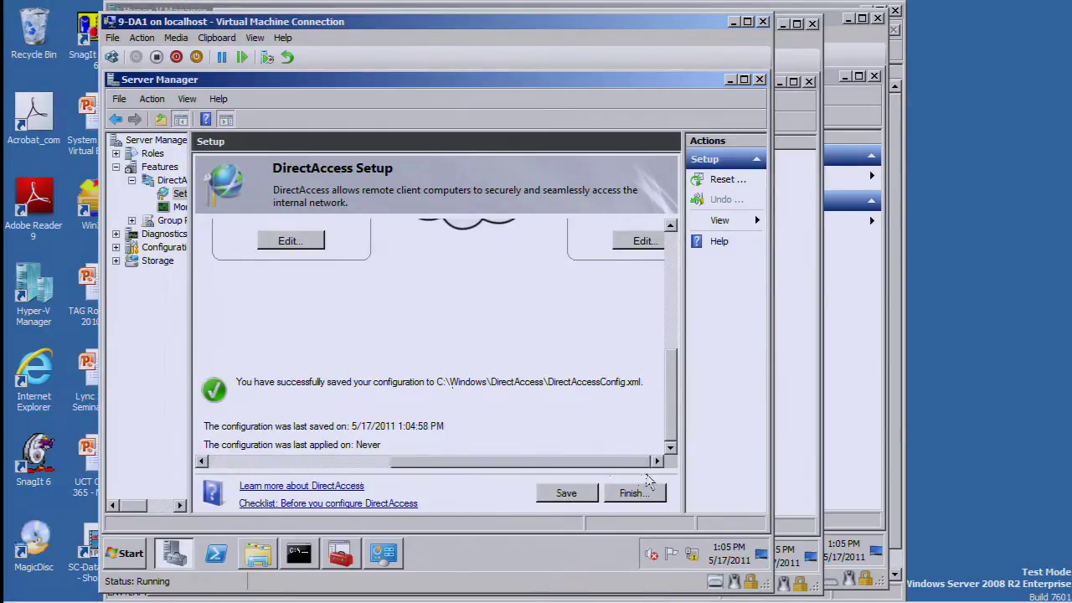
Review the DirectAccess settings in a maximized window, apply them, and dismiss the success message
click(621, 496)
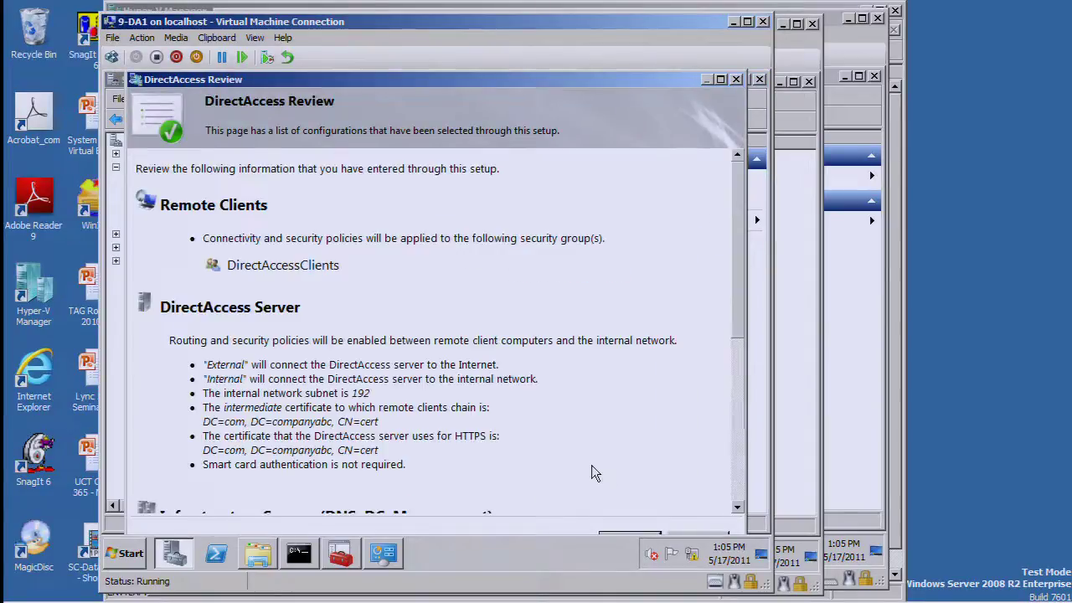
double_click(322, 81)
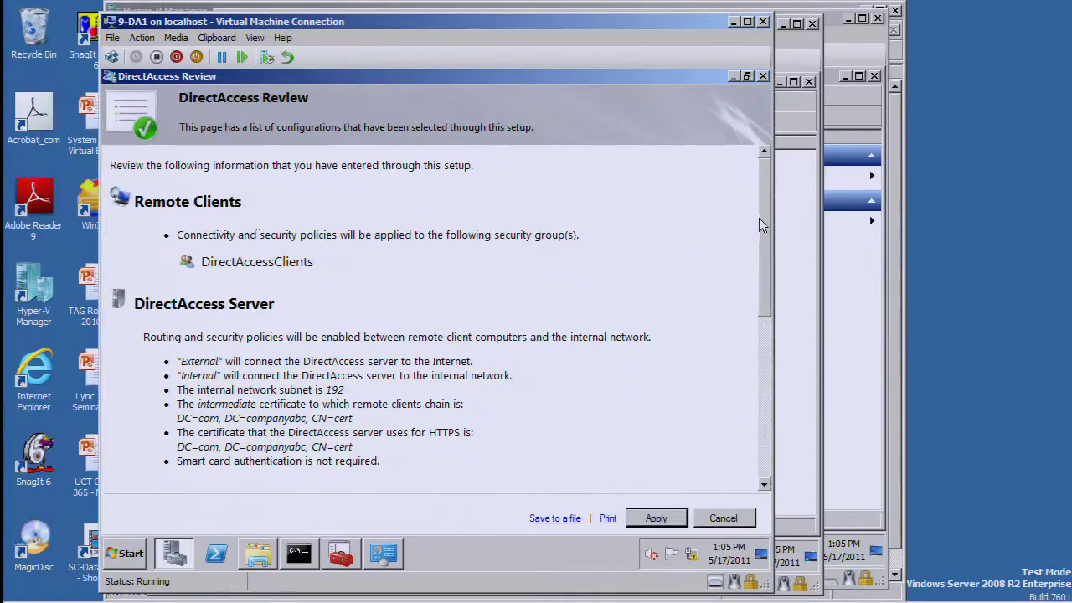
drag(759, 222, 738, 396)
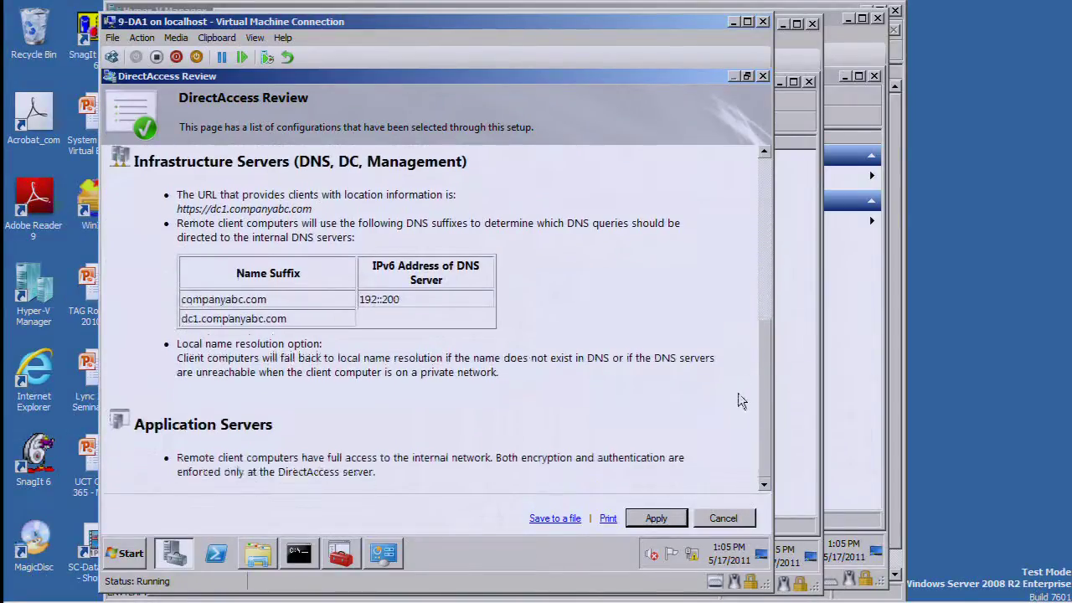
click(657, 520)
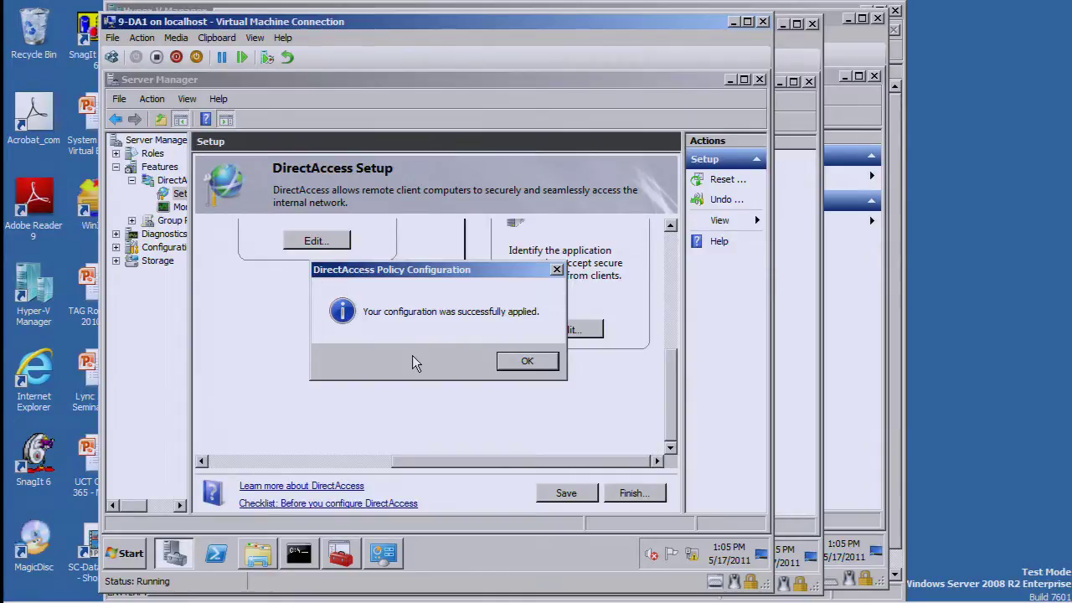
click(530, 361)
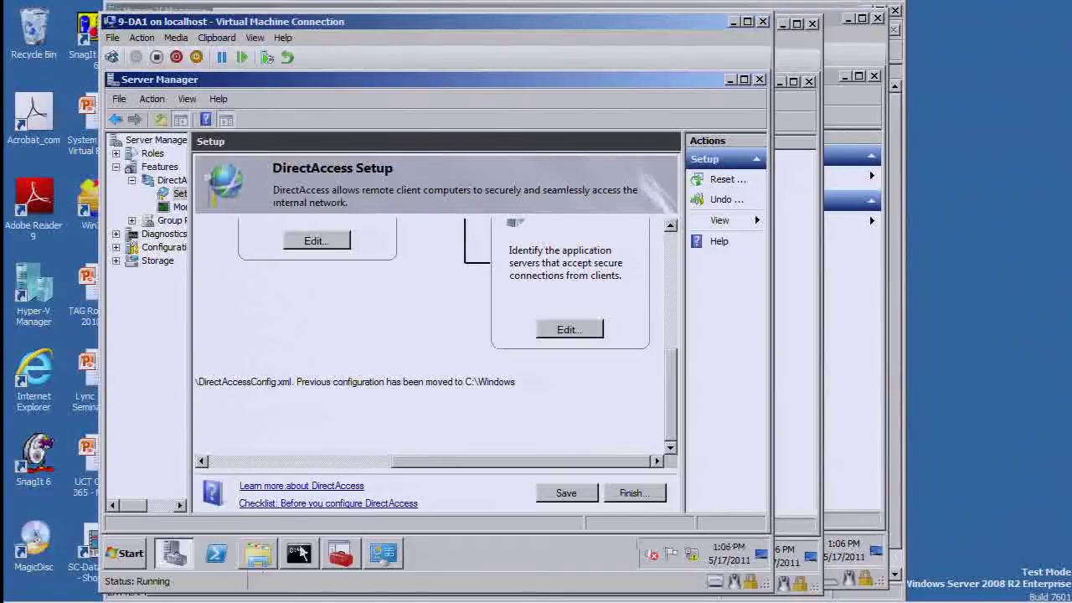
On the Win7 client, rerun gpupdate /force and launch Internet Explorer
key(alt+Tab)
key(alt+Tab)
key(alt+Tab)
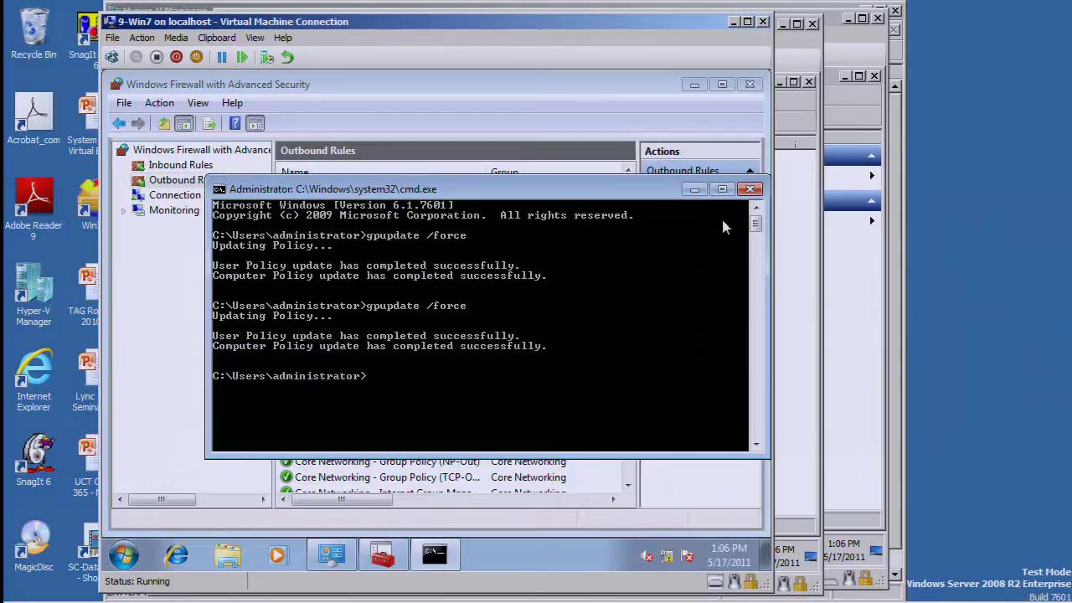
key(Up)
key(Return)
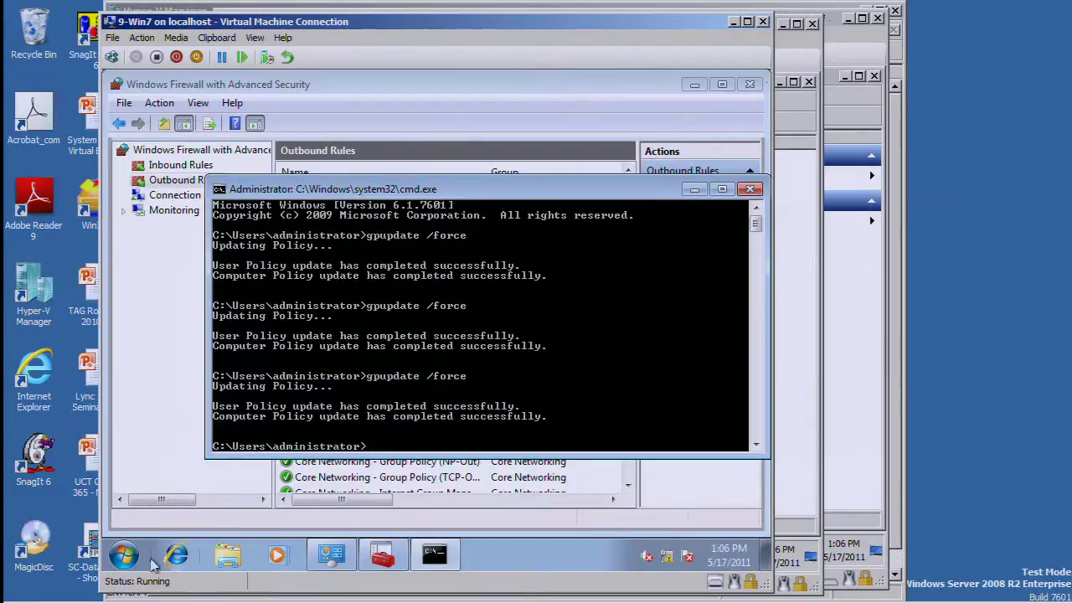
click(176, 554)
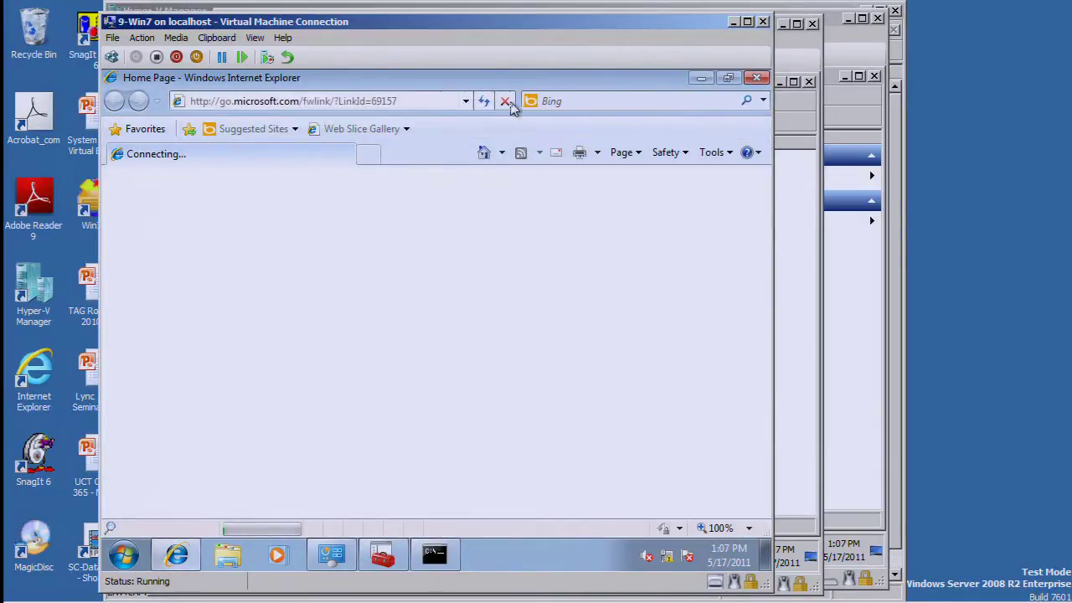
click(419, 100)
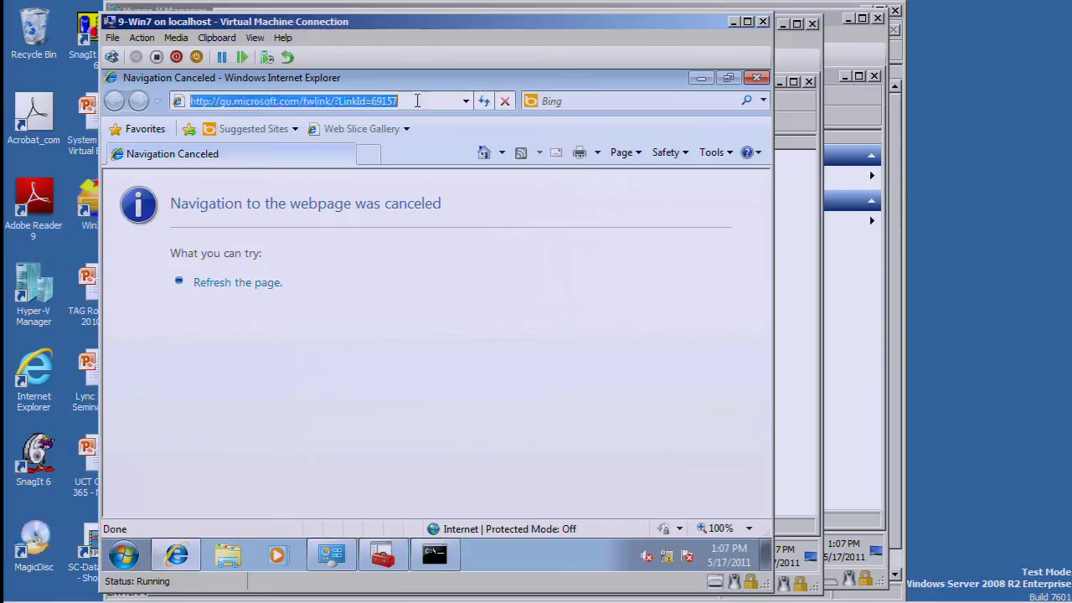
text(https)
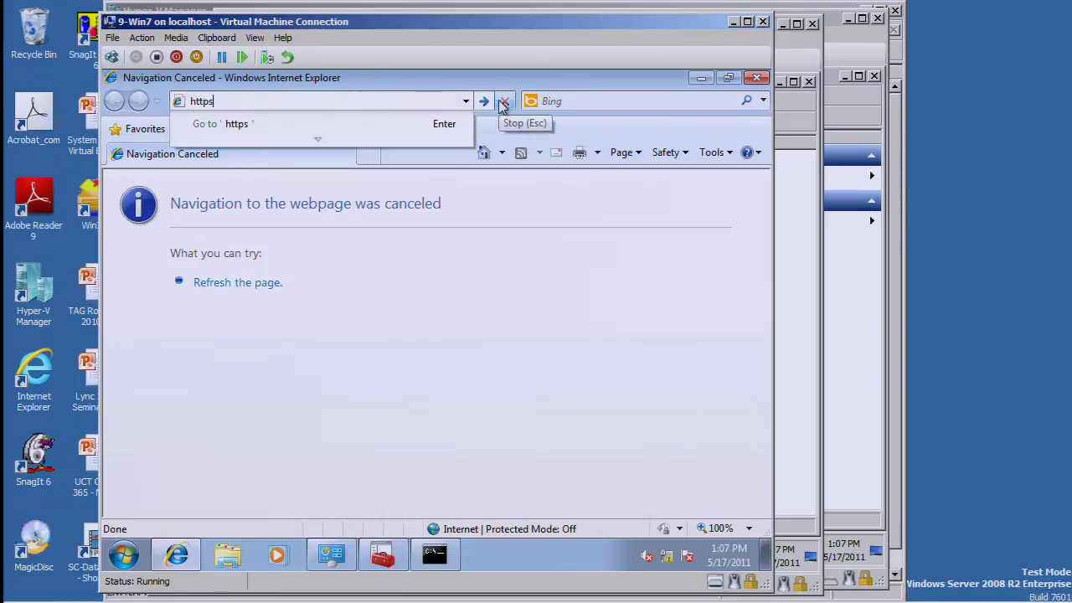
text(://dc1.companyabc.com)
key(Return)
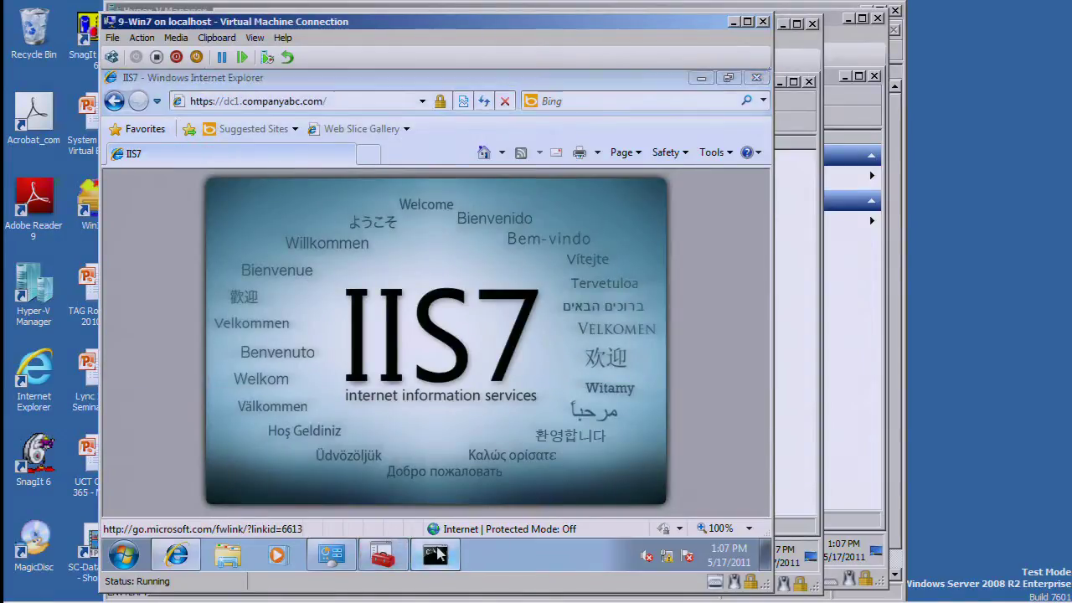
List the \\dc1\c$ share with dir, then exit the command prompt
click(436, 554)
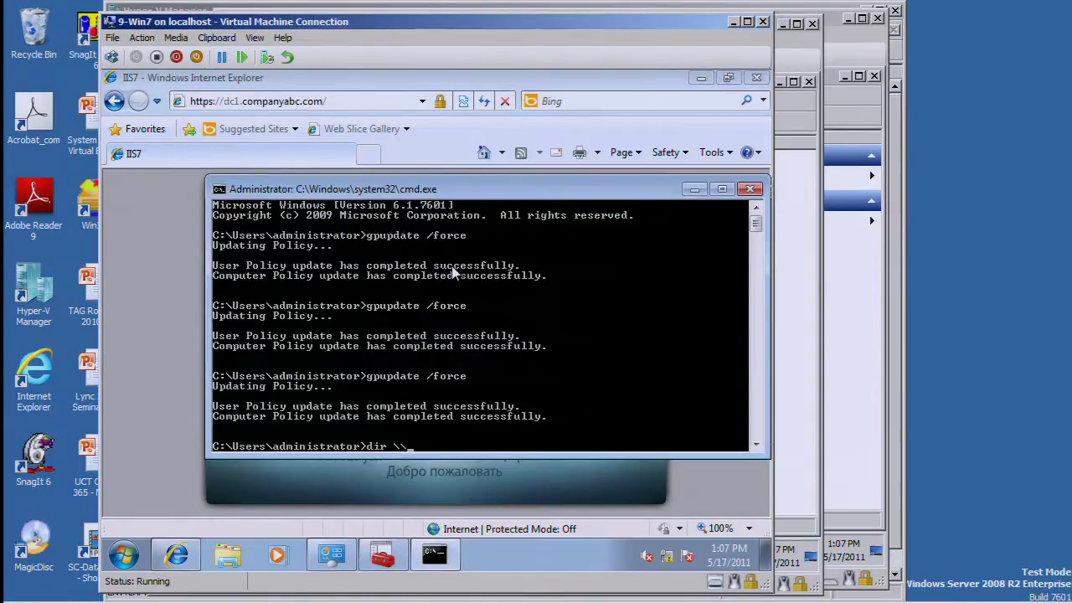
text(dir \\dc1\c$)
key(Return)
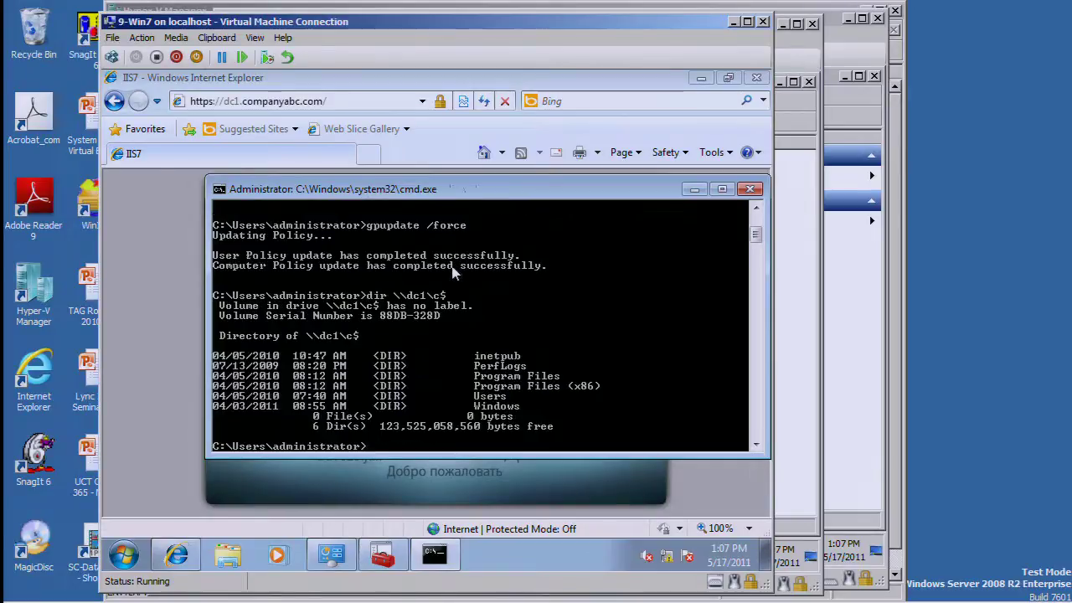
text(exit)
key(Return)
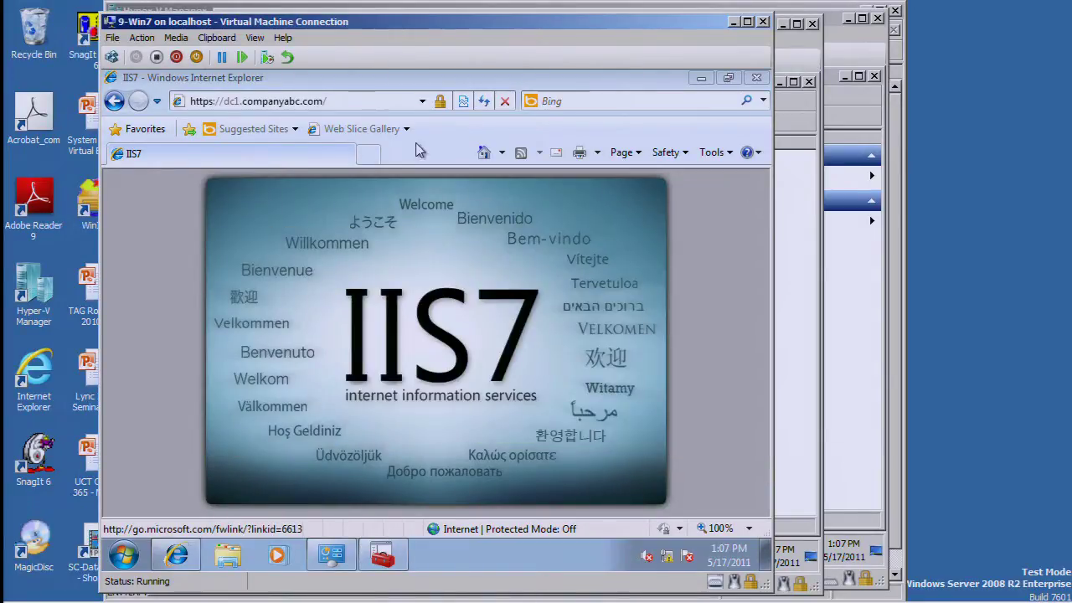
Switch the 9-Win7 VM's network adapter from Internal Network to Public Network
click(114, 39)
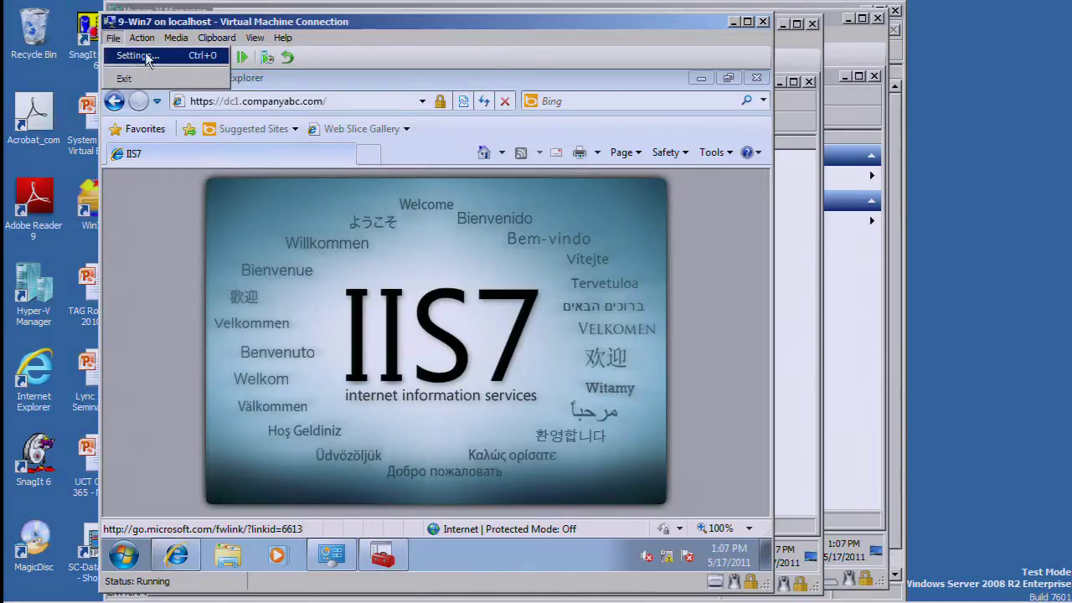
click(148, 56)
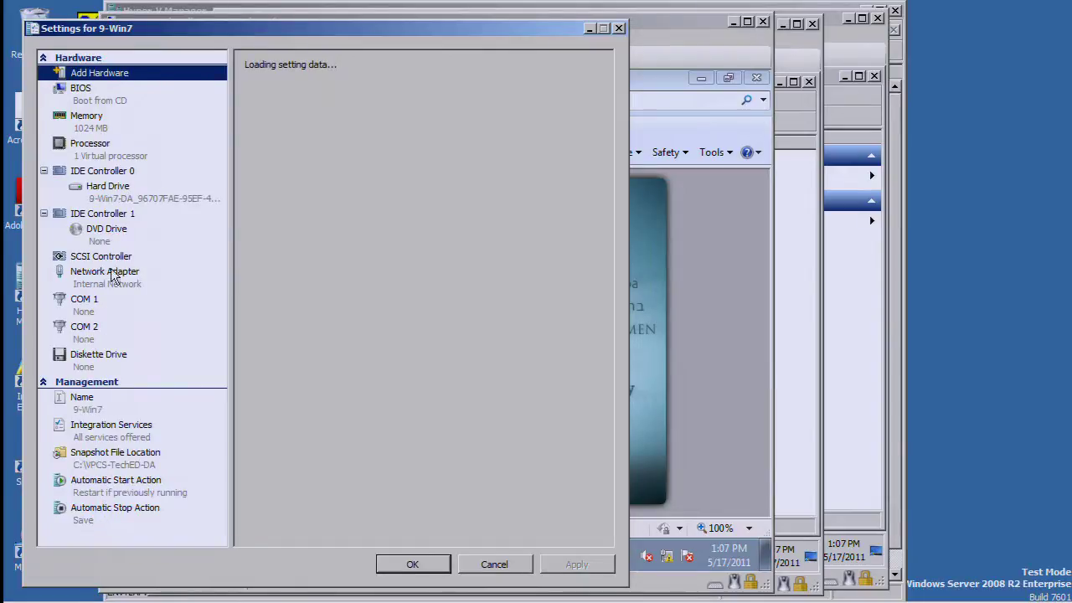
click(102, 284)
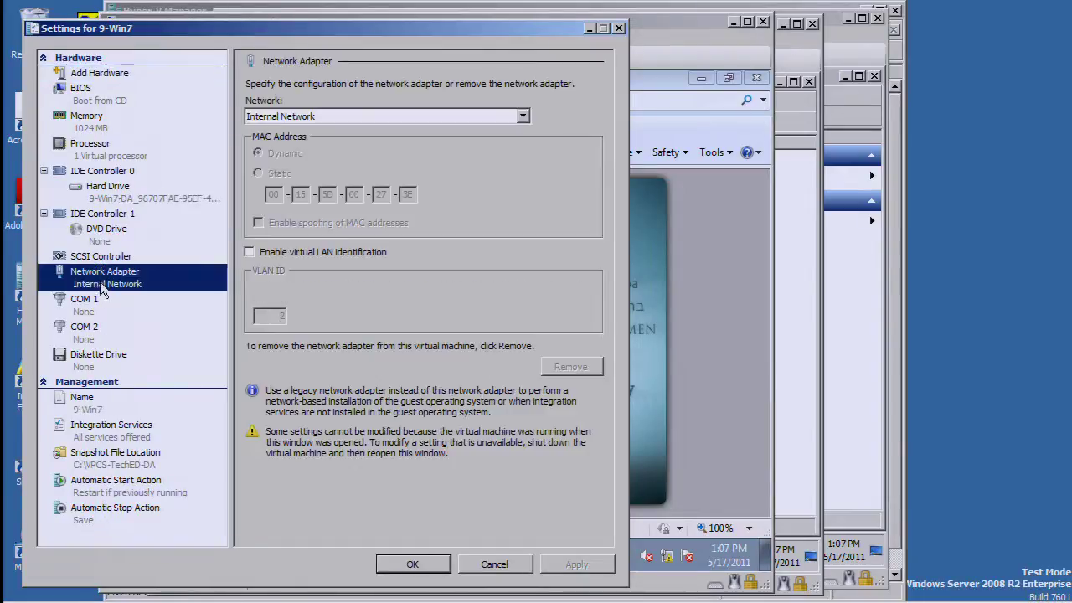
click(343, 112)
click(320, 139)
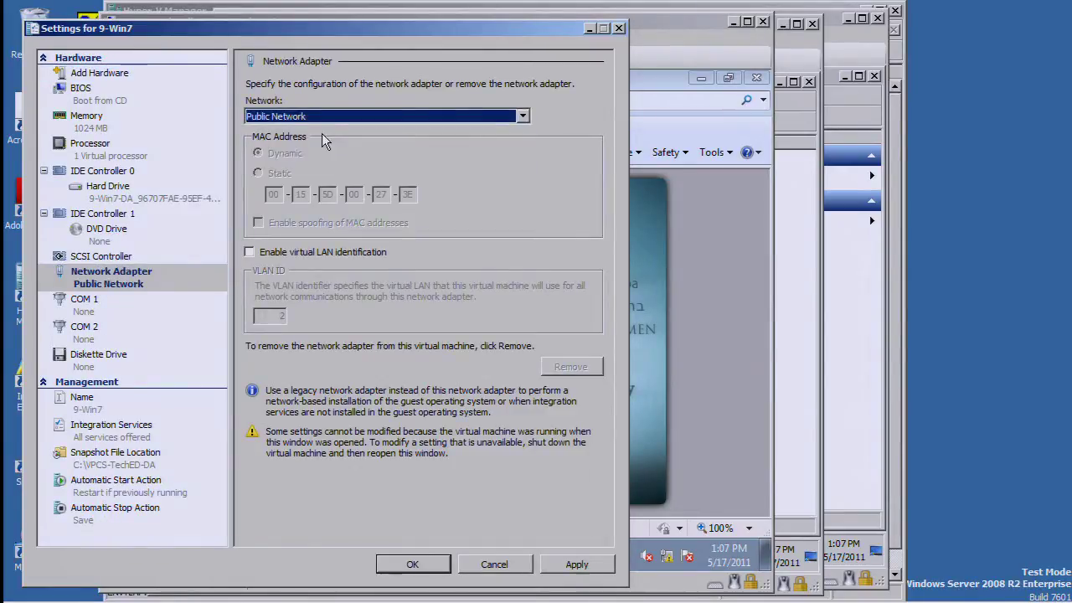
click(442, 564)
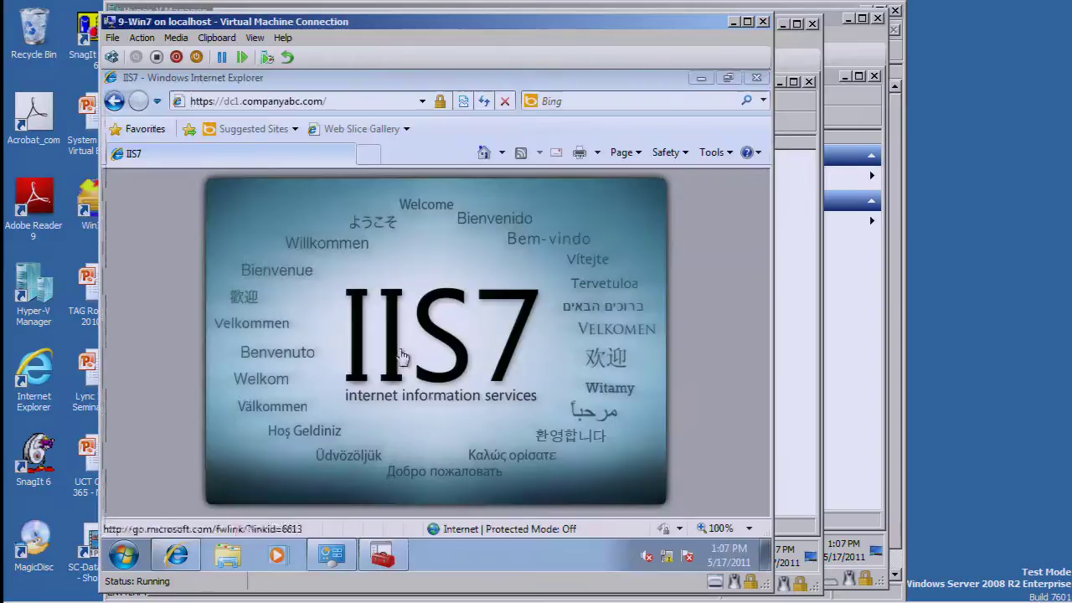
Open the TCP/IPv4 properties of Local Area Connection 2 via Network and Sharing Center
click(123, 554)
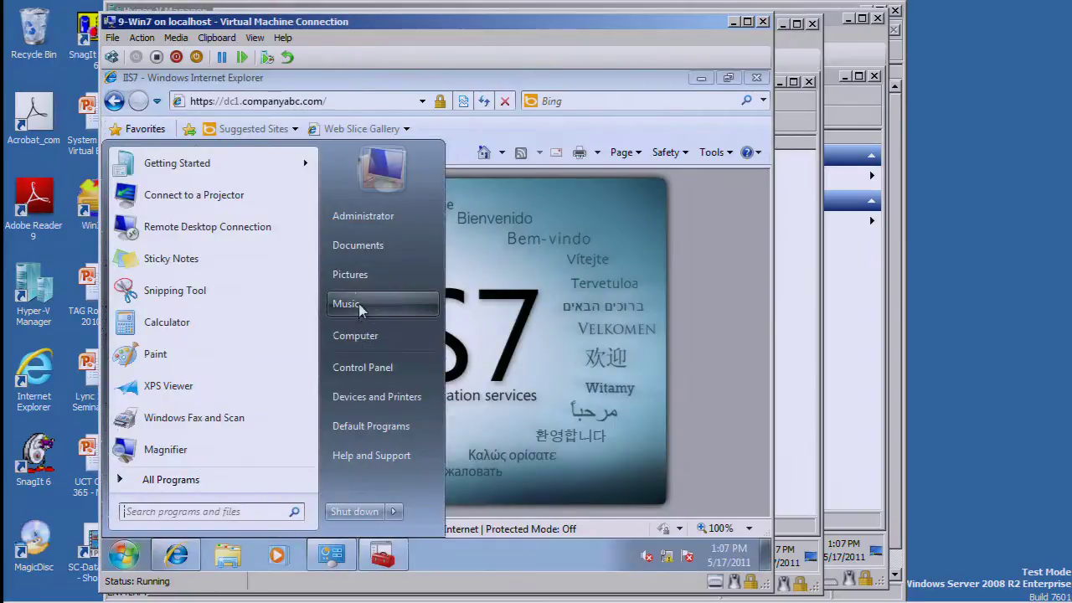
click(363, 367)
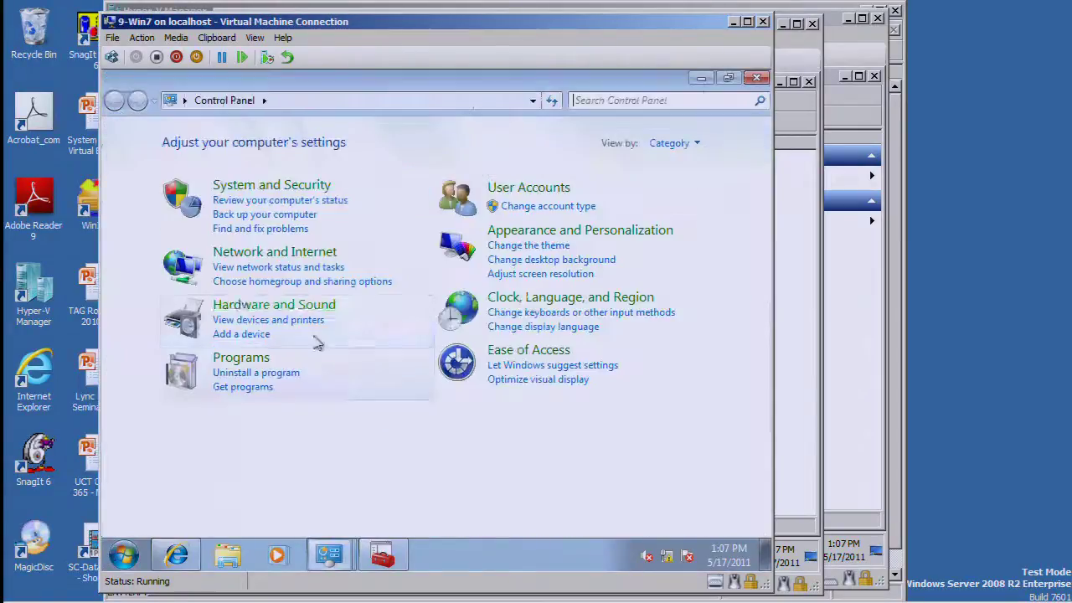
click(250, 253)
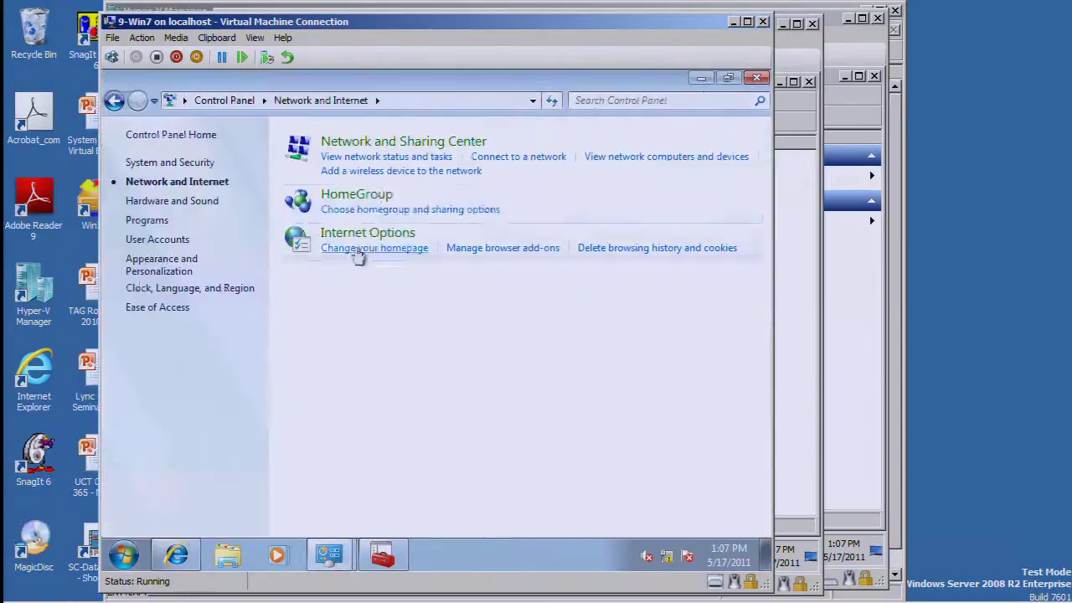
click(403, 147)
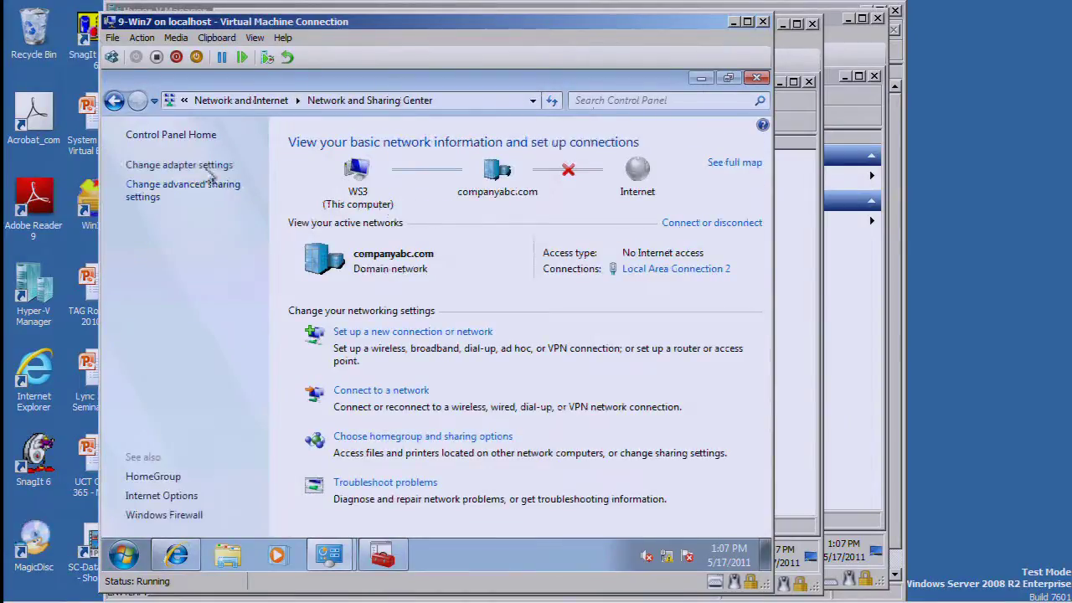
click(207, 166)
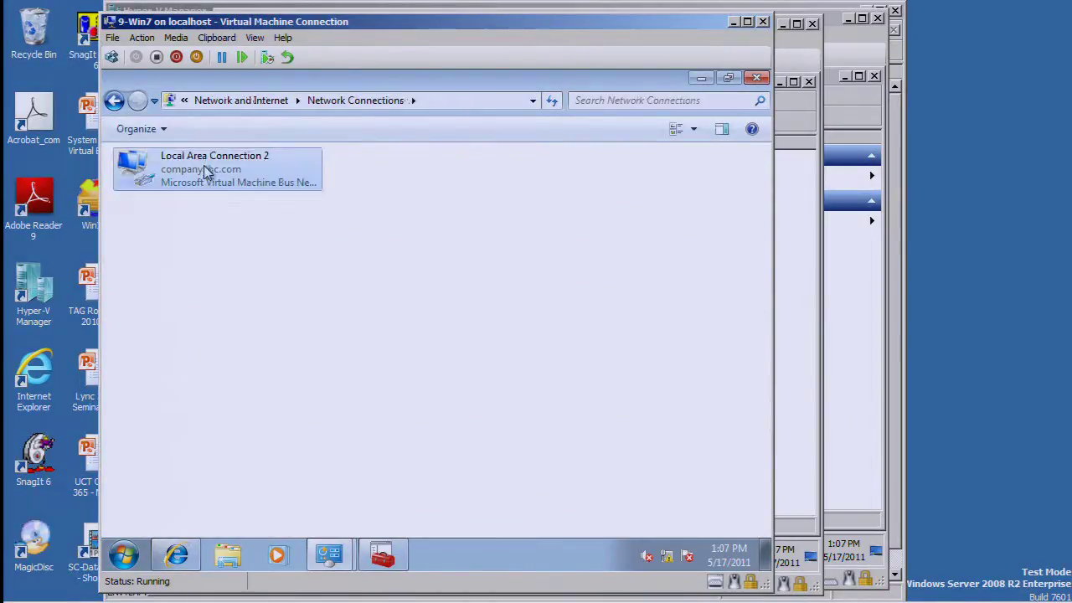
right_click(204, 165)
click(242, 323)
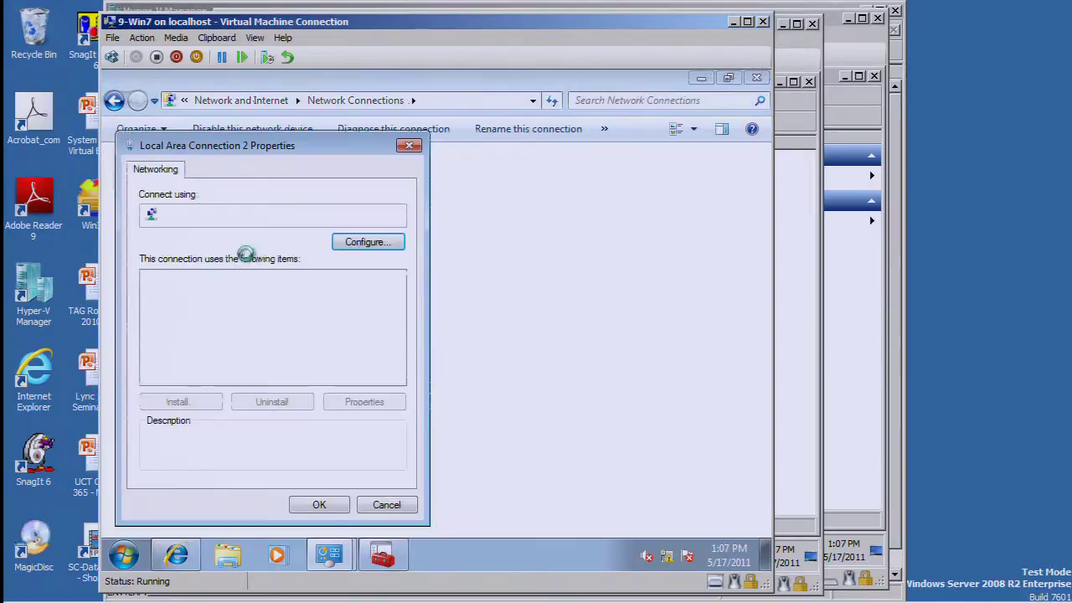
double_click(247, 335)
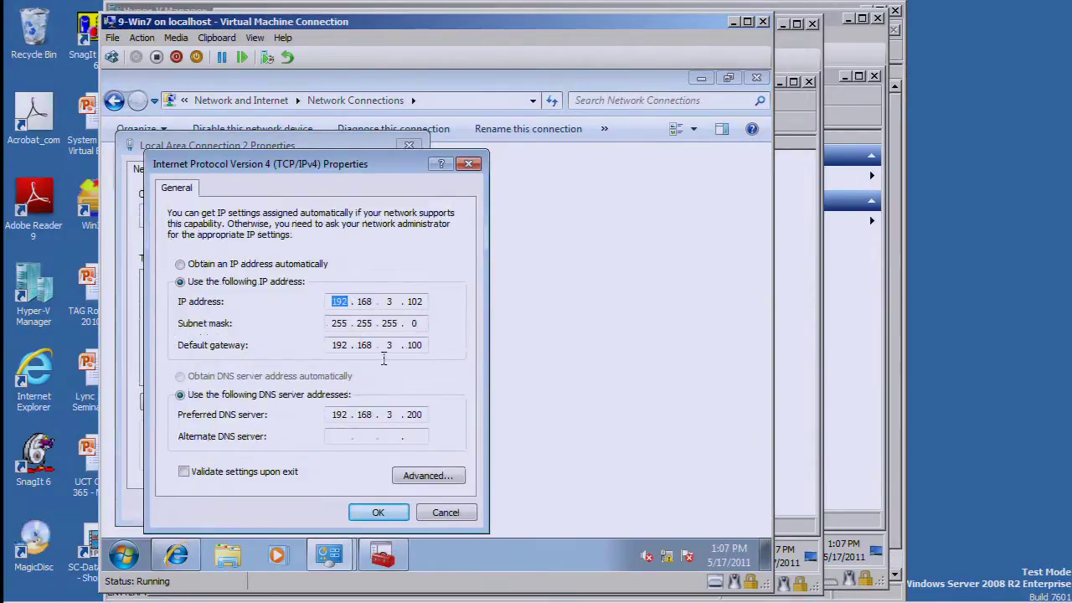
Enter IP 12.155.166.4, mask 255.0.0.0, DNS 12.155.166.1, and clear the gateway
text(12 )
text(. 155 . 166 . )
text(4)
key(Tab)
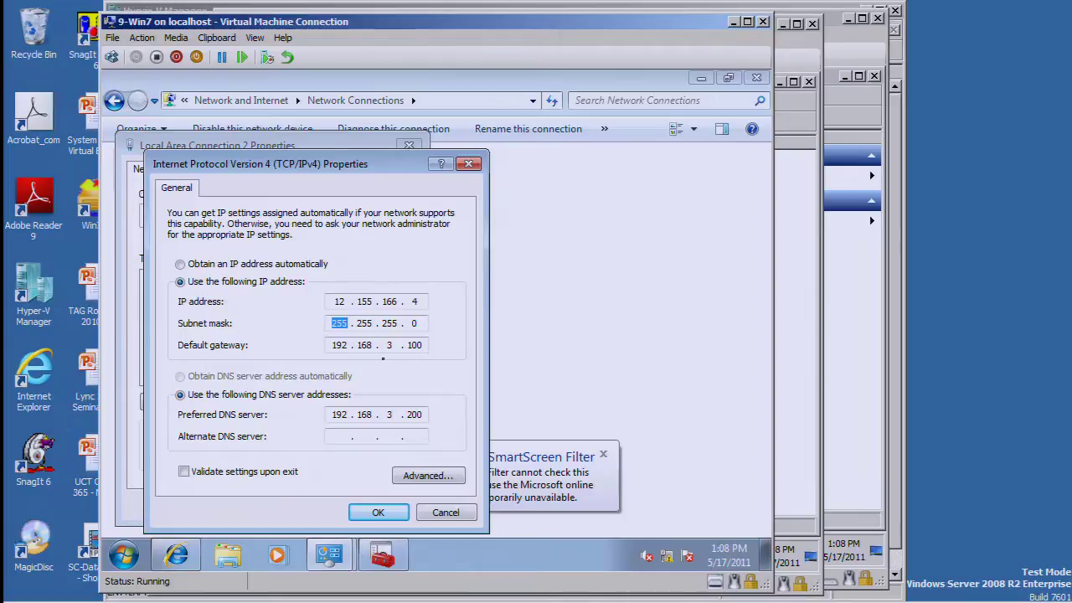
text(2550.)
key(Tab)
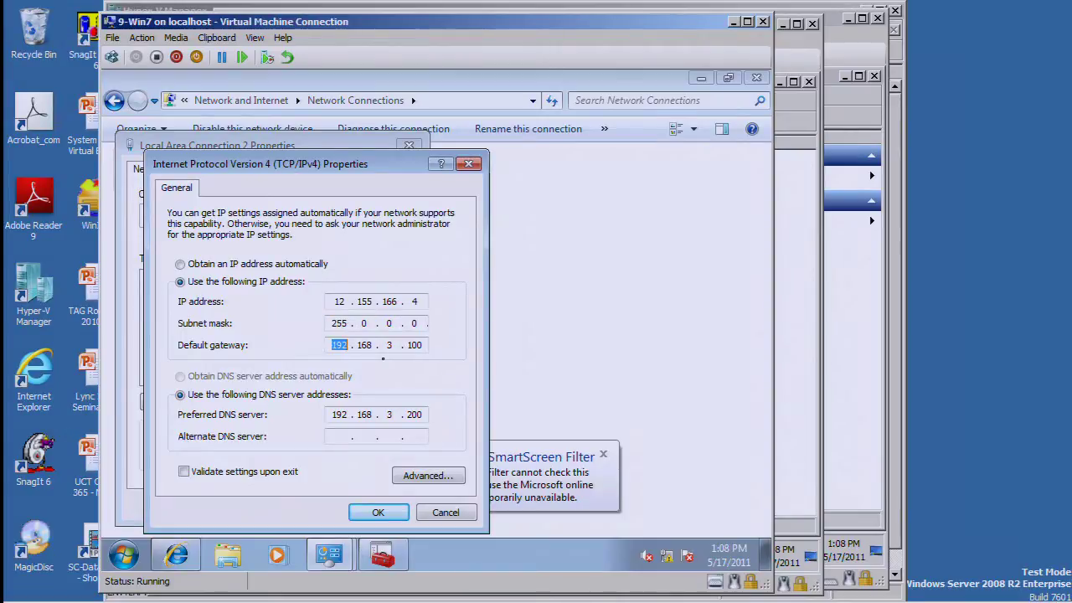
text(19)
text(2.1)
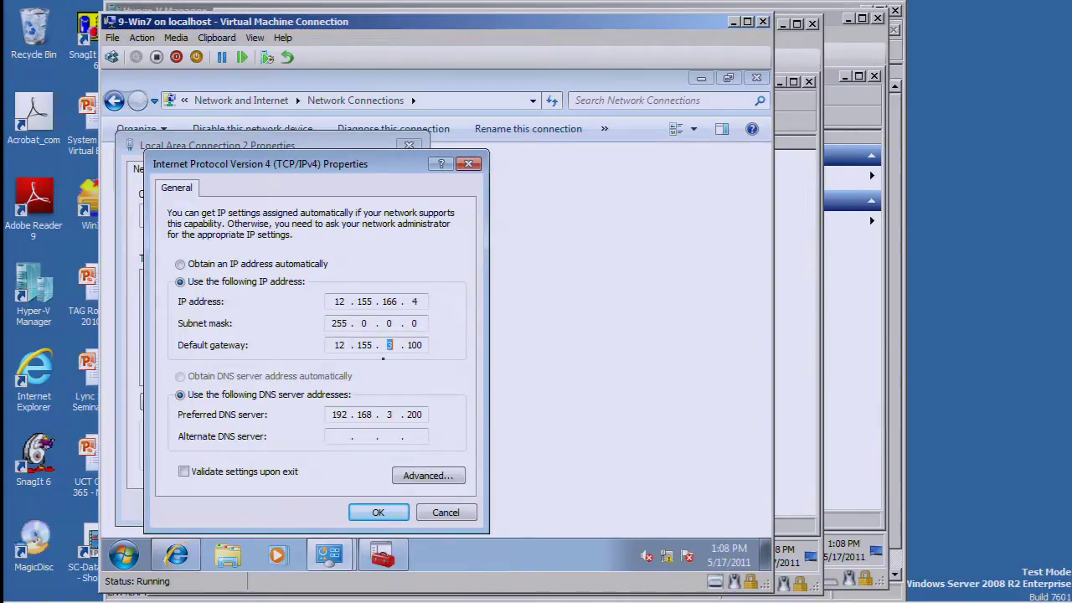
text(1661)
key(Tab)
key(Tab)
text(12 . 155 . 166 . )
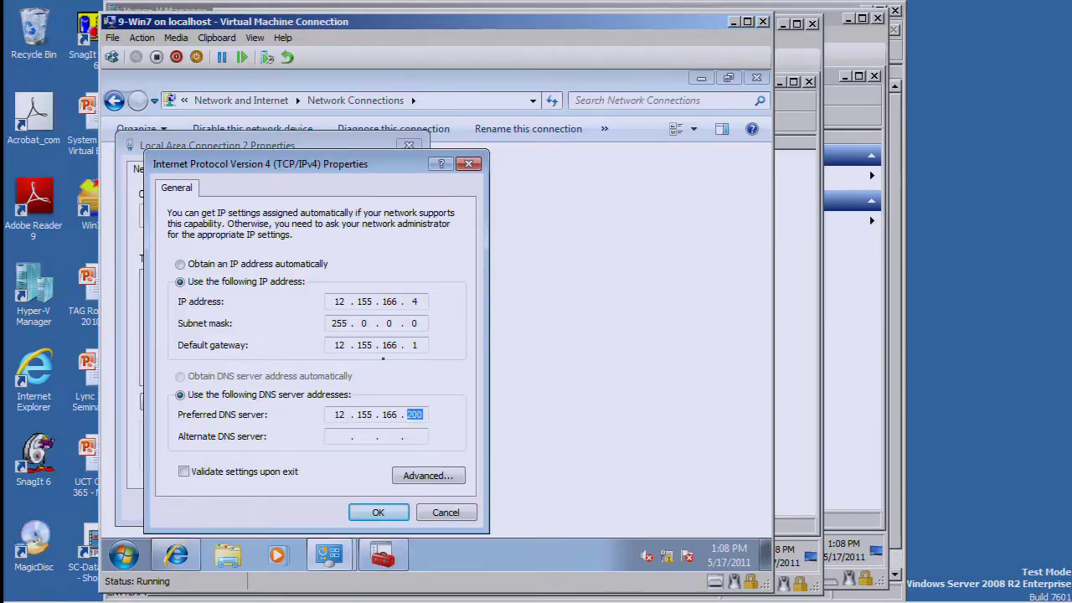
text(1)
click(414, 344)
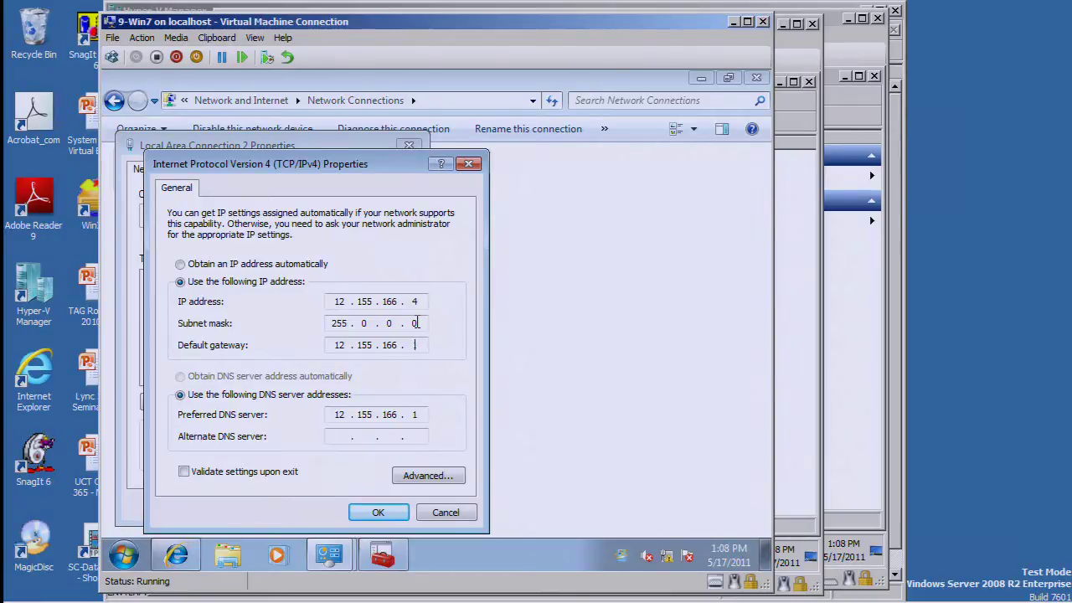
key(BackSpace)
key(BackSpace)
key(BackSpace)
key(BackSpace)
key(BackSpace)
key(BackSpace)
key(BackSpace)
key(BackSpace)
key(BackSpace)
Save the new IPv4 settings and close the connection windows
click(378, 511)
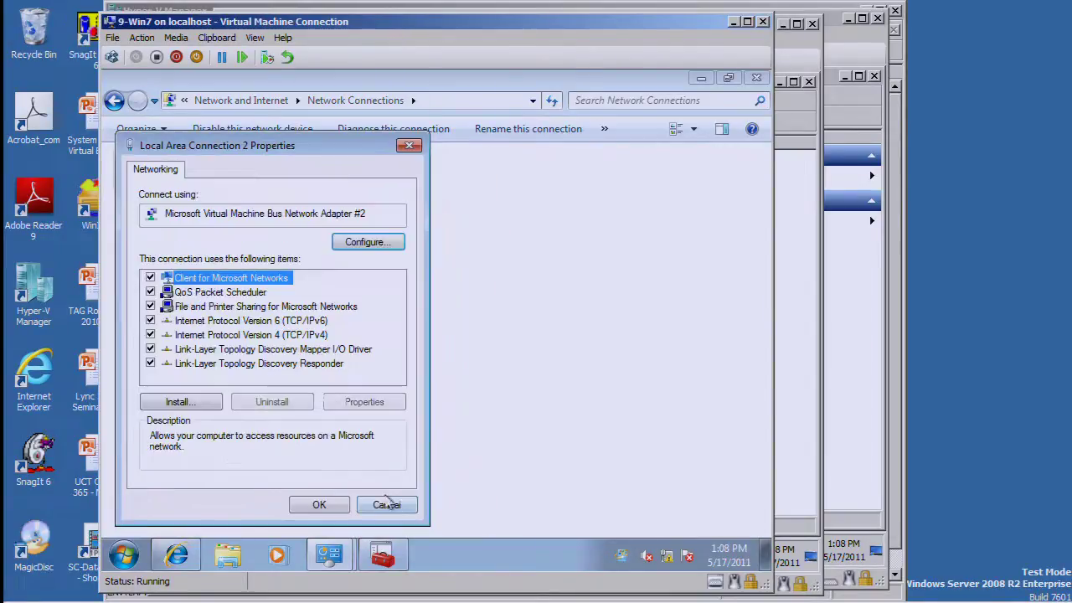
click(317, 506)
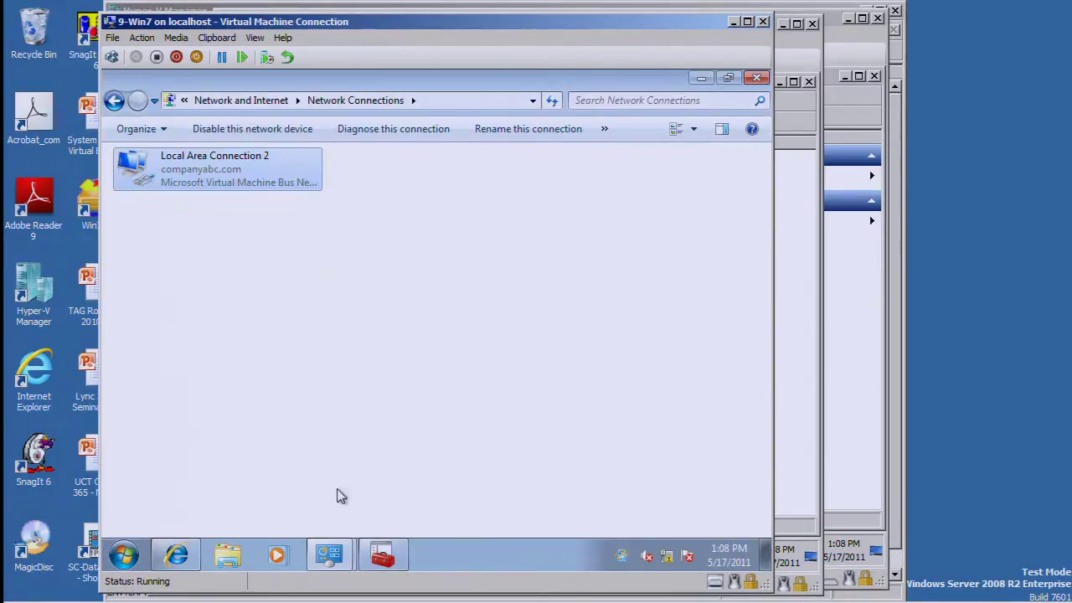
click(756, 78)
Search the Start menu for the command prompt, closing the stray search windows
click(123, 554)
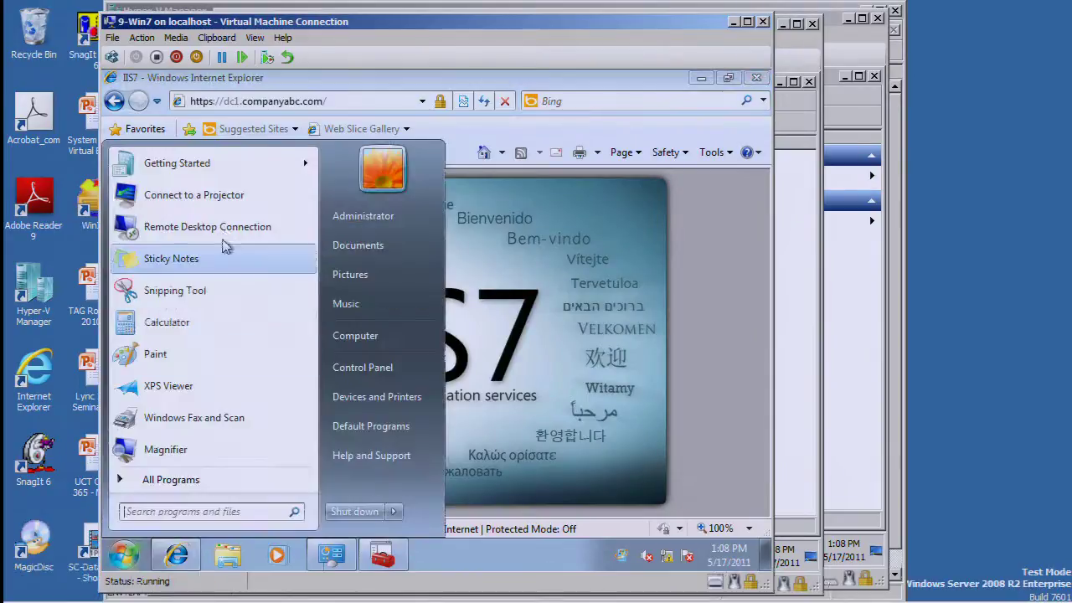
text(cmmd)
key(Return)
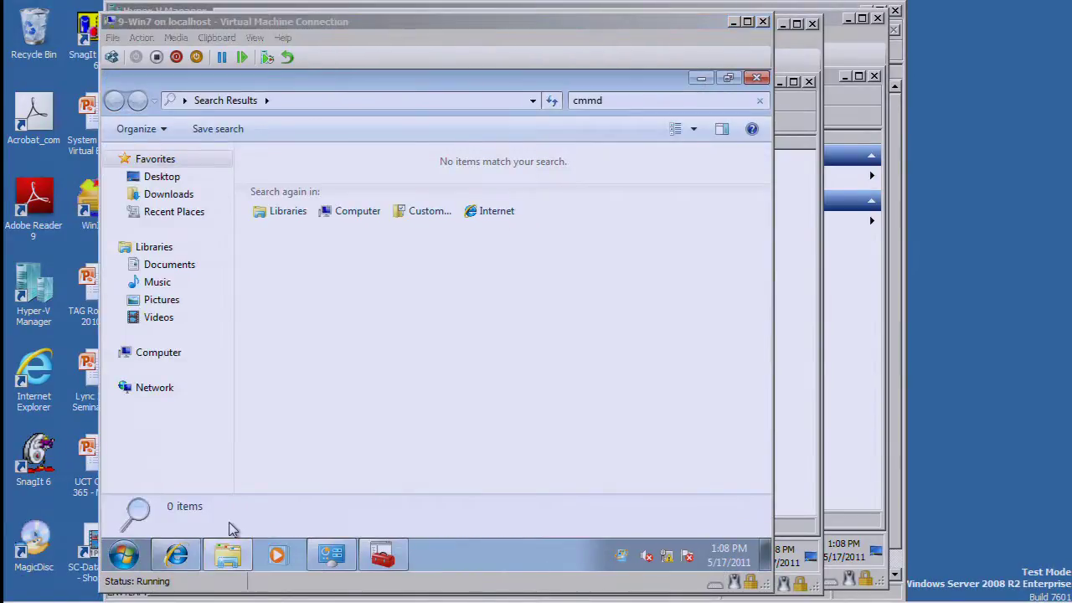
key(super+f)
click(869, 70)
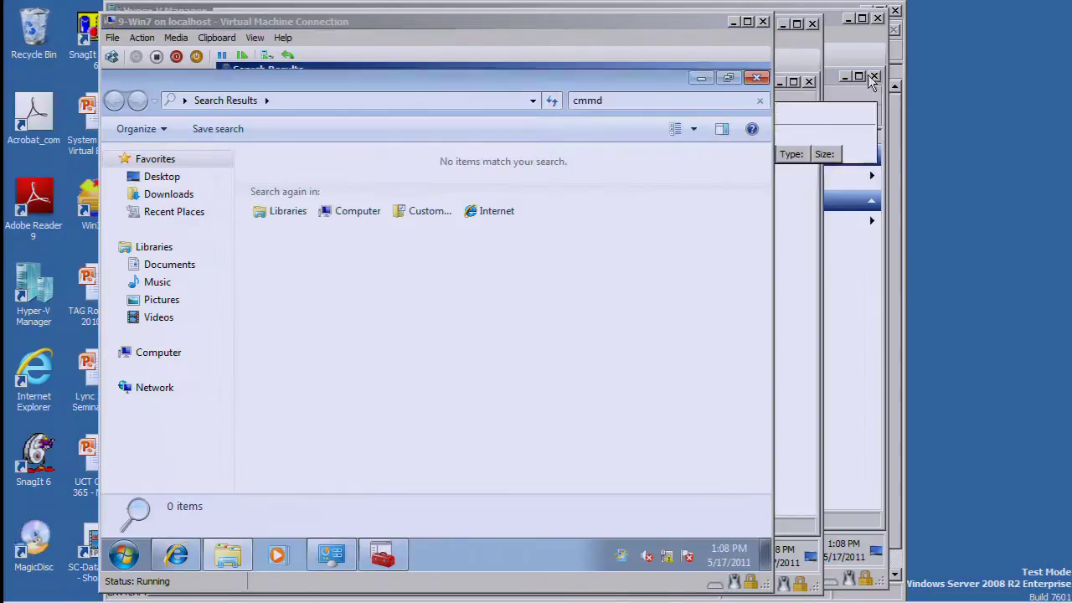
click(758, 78)
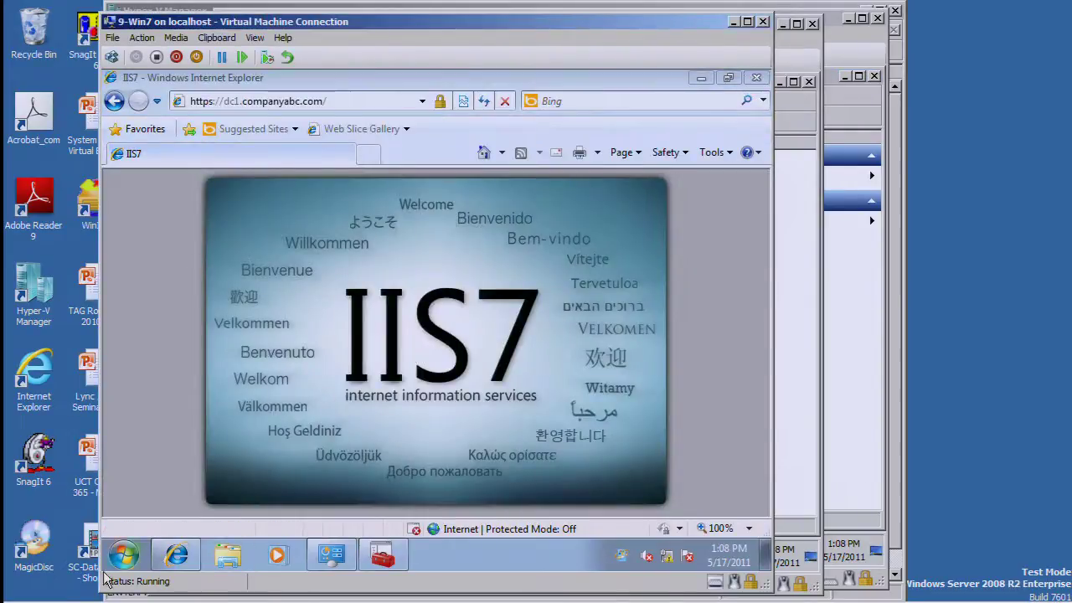
click(123, 555)
In a new command prompt, ping 12.155.166.1 and 12::1, stopping each
text(cmd)
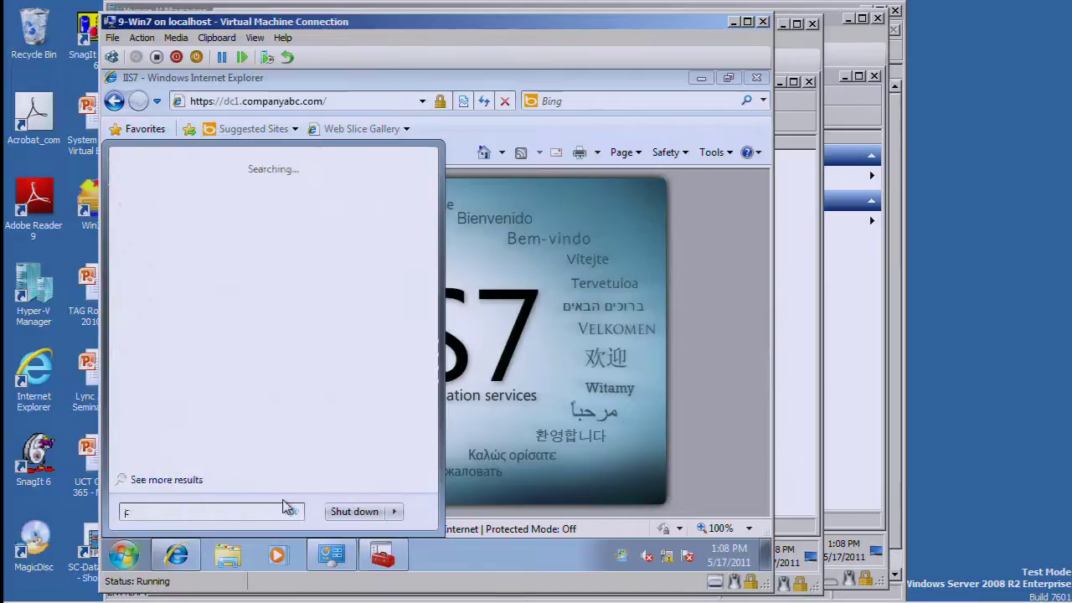
key(Return)
text(ping 12.15)
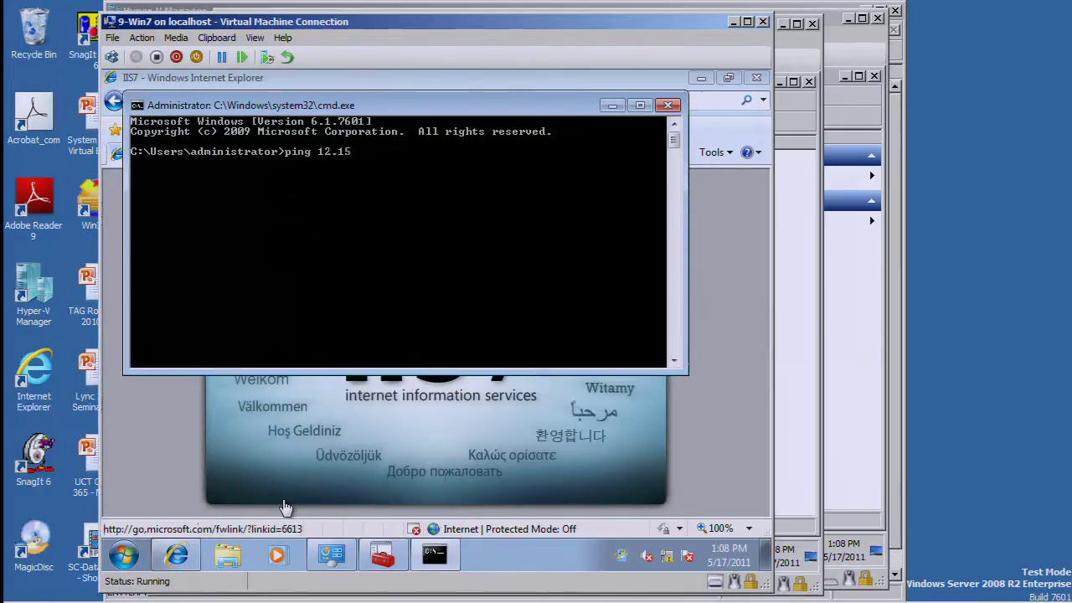
text(5.166.1)
key(Return)
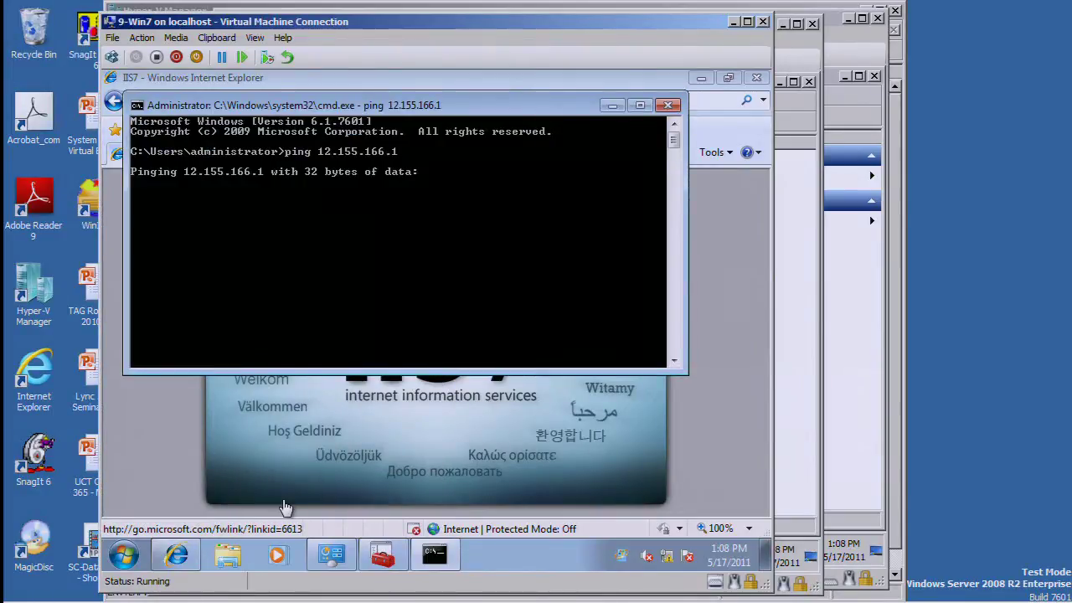
key(ctrl+c)
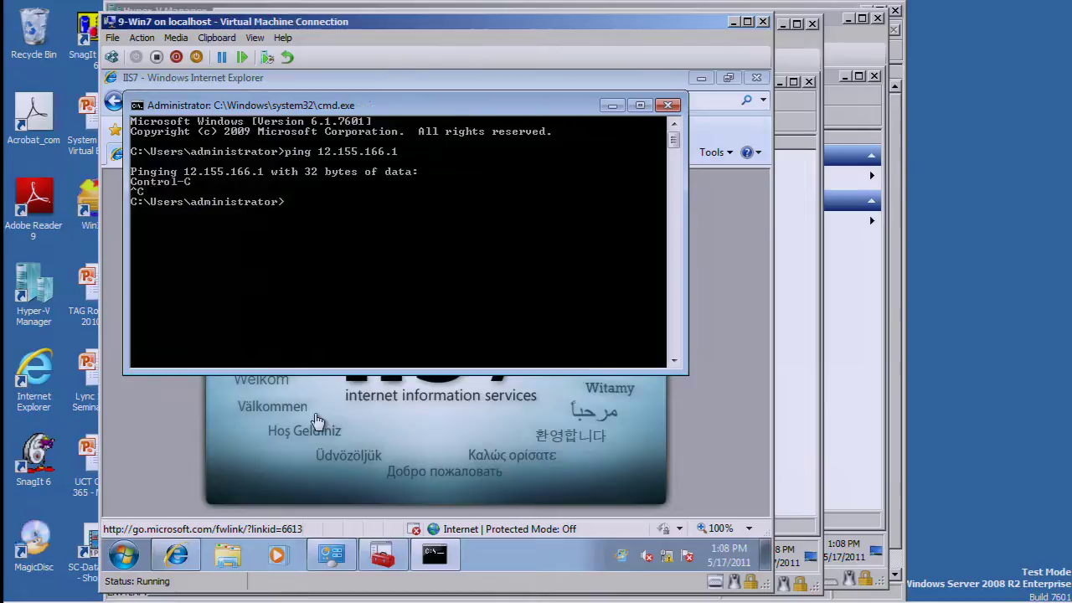
text(ping 12::1)
key(Return)
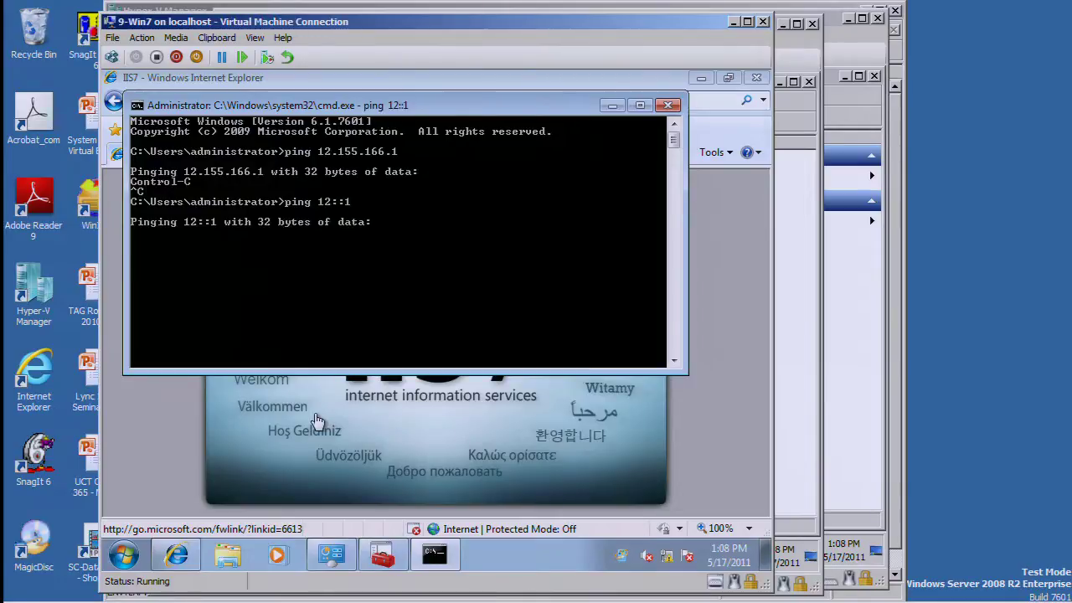
key(ctrl+c)
Run ipconfig to confirm 12.155.166.4, then switch to the 9-NS1 window
text(ipconfig)
key(Return)
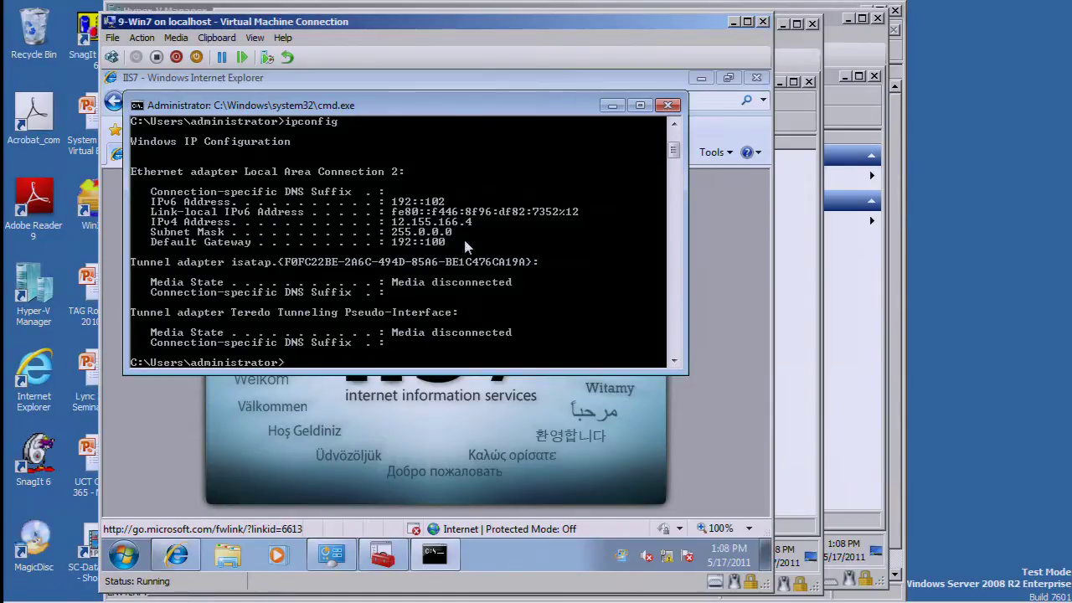
key(alt+Tab)
key(alt+Tab)
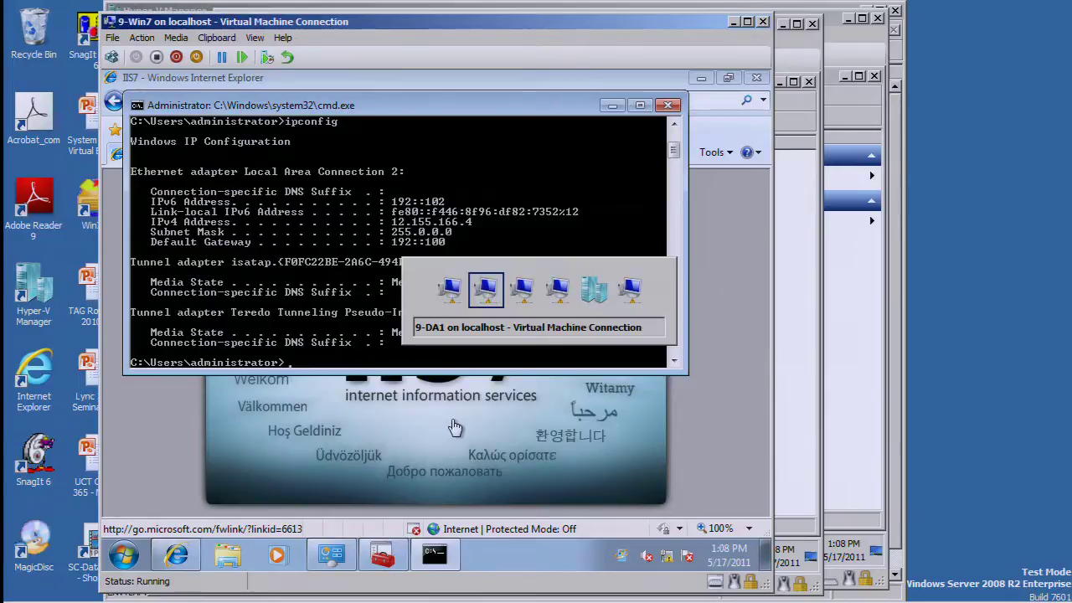
key(alt+Tab)
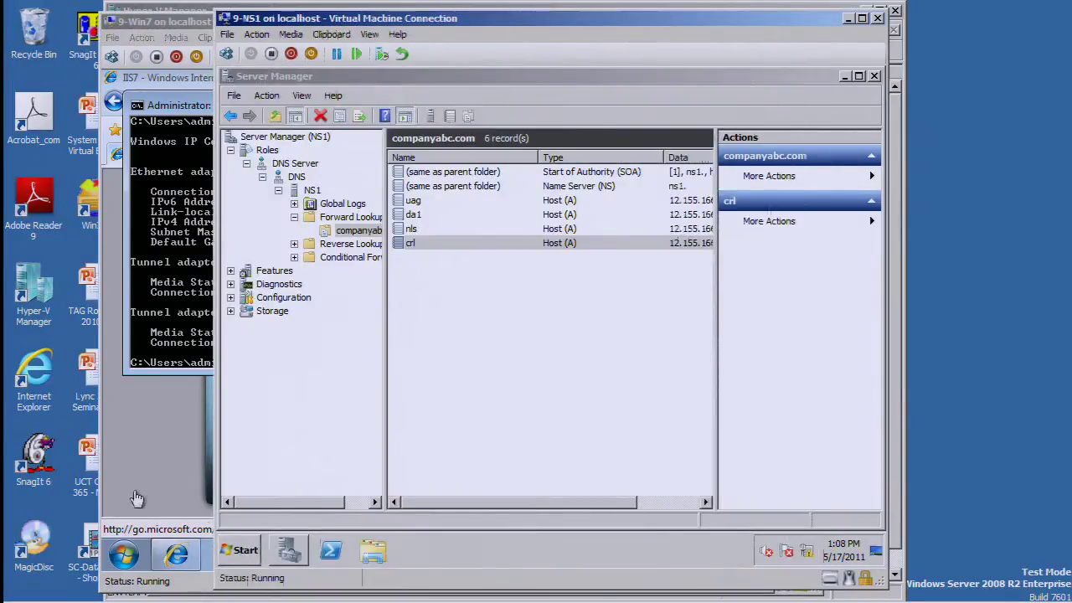
Attach the 9-NS1 VM's network adapter to the Public Network
click(227, 35)
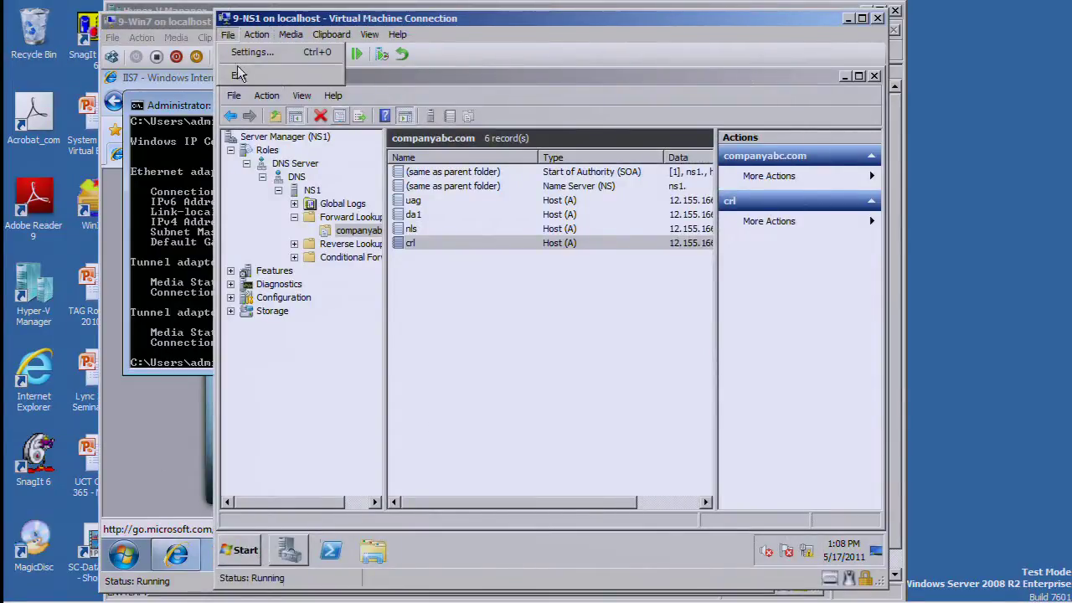
click(237, 57)
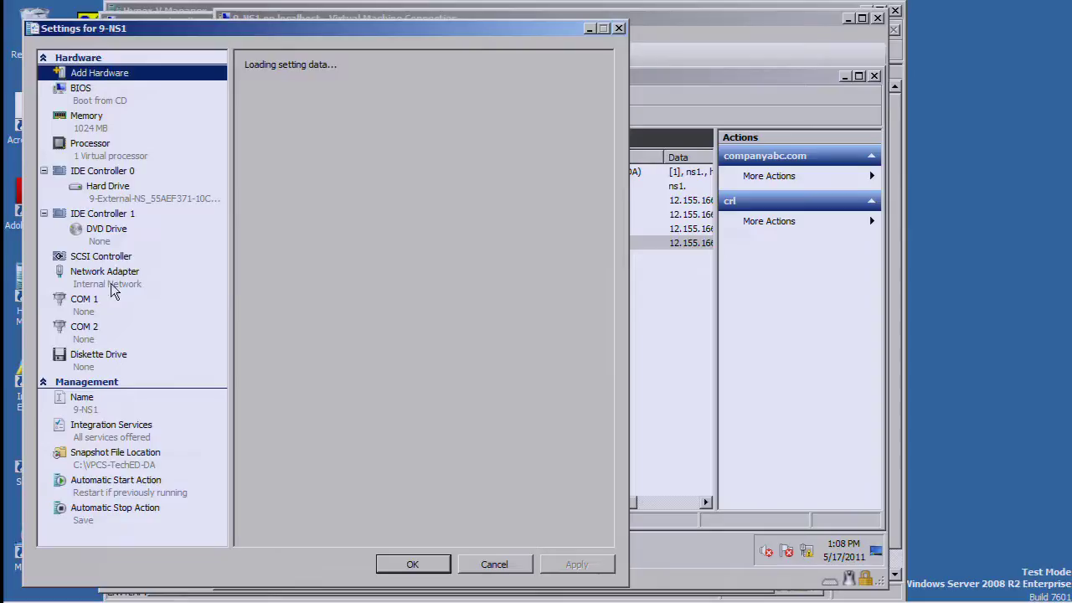
click(111, 288)
click(326, 117)
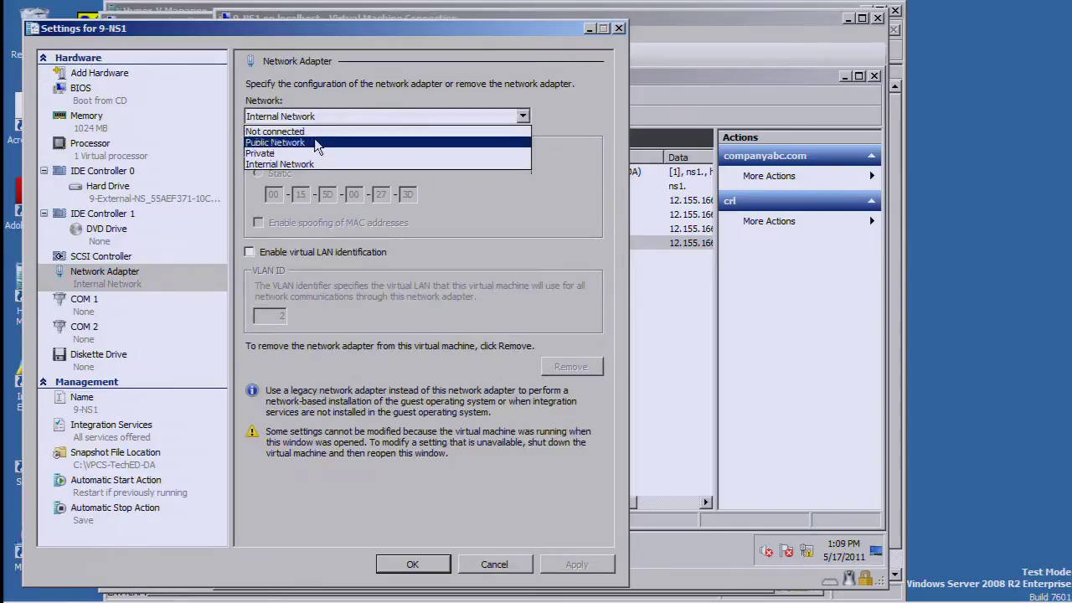
click(315, 143)
click(411, 565)
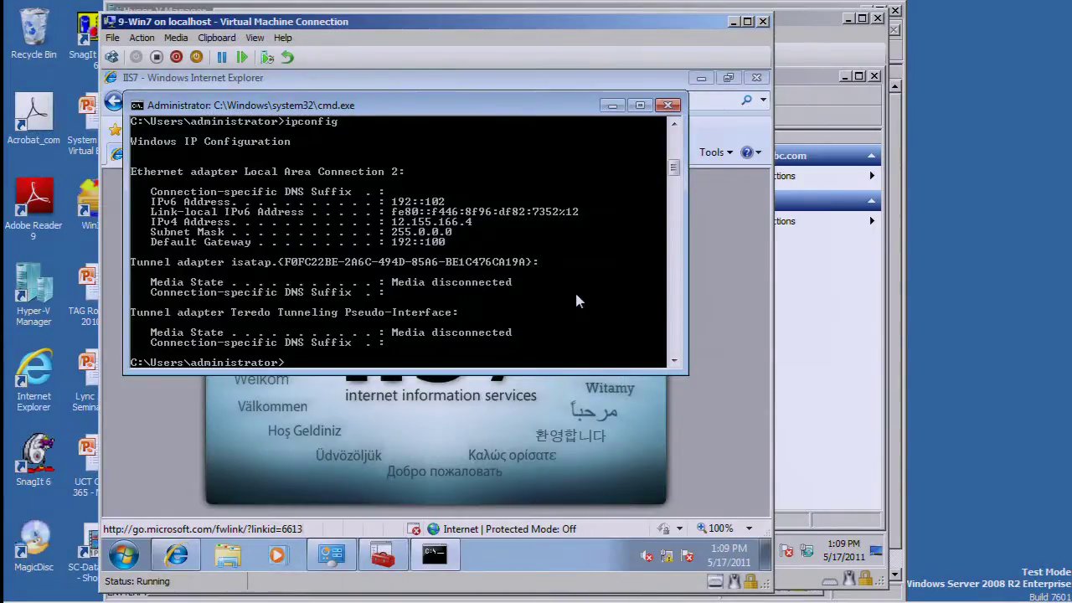
Ping 12.155.166.1 again, abandon it, and rerun ipconfig
text(ping 12.155.166.1)
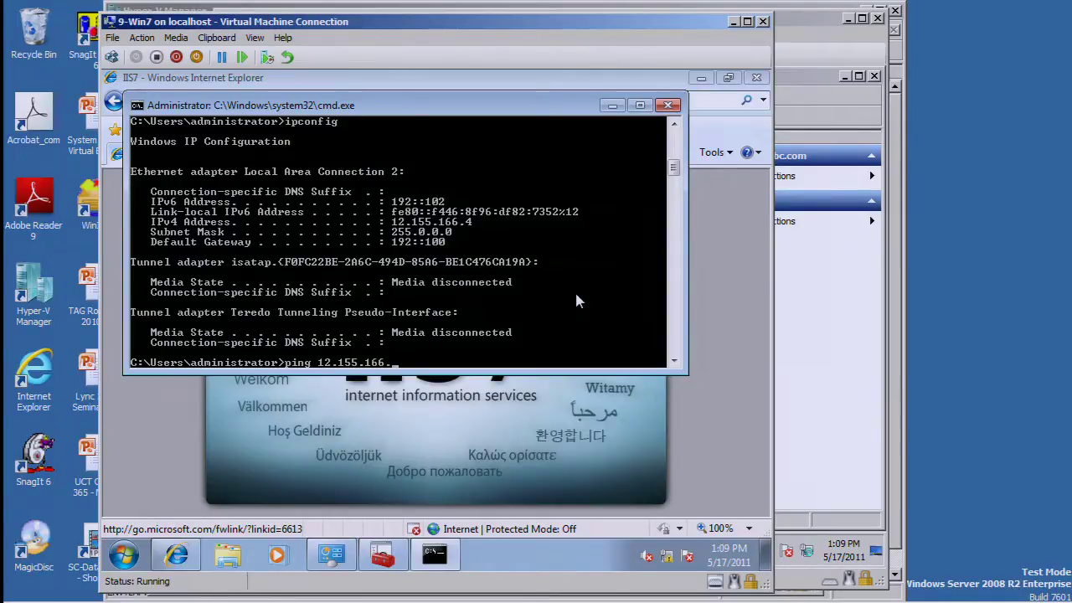
key(Return)
key(ctrl+c)
text(i)
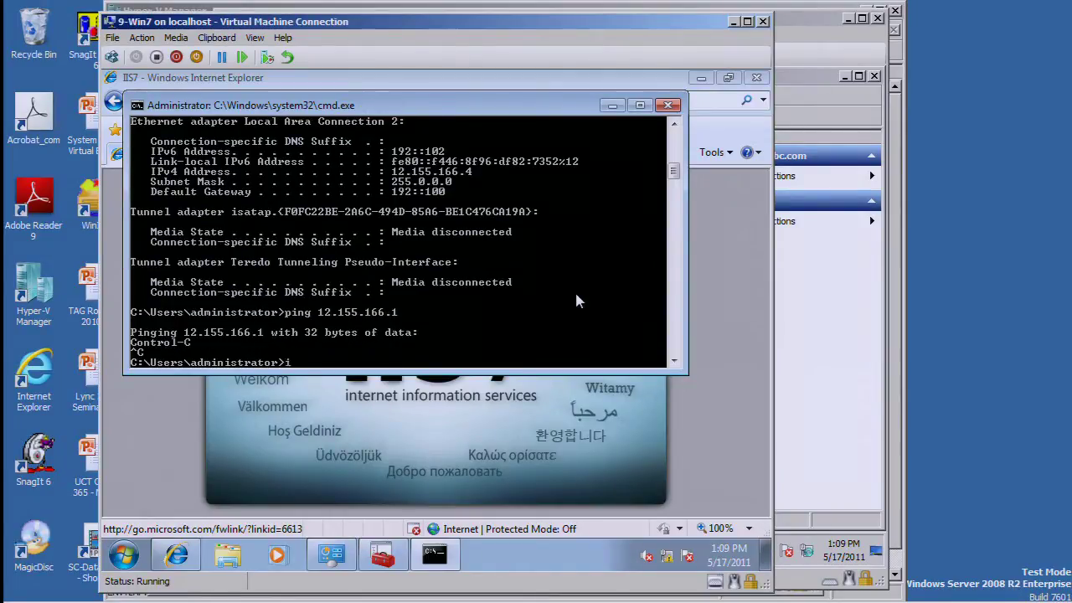
text(pconfig)
key(Return)
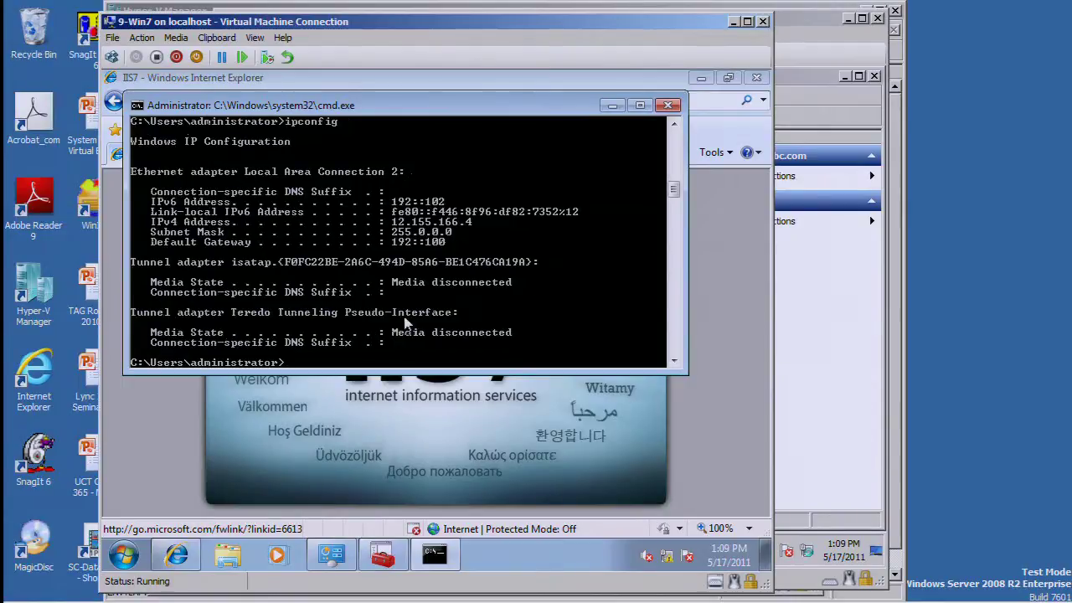
Glance at the NS1 window, then return to Internet Explorer's address bar
key(alt+Tab)
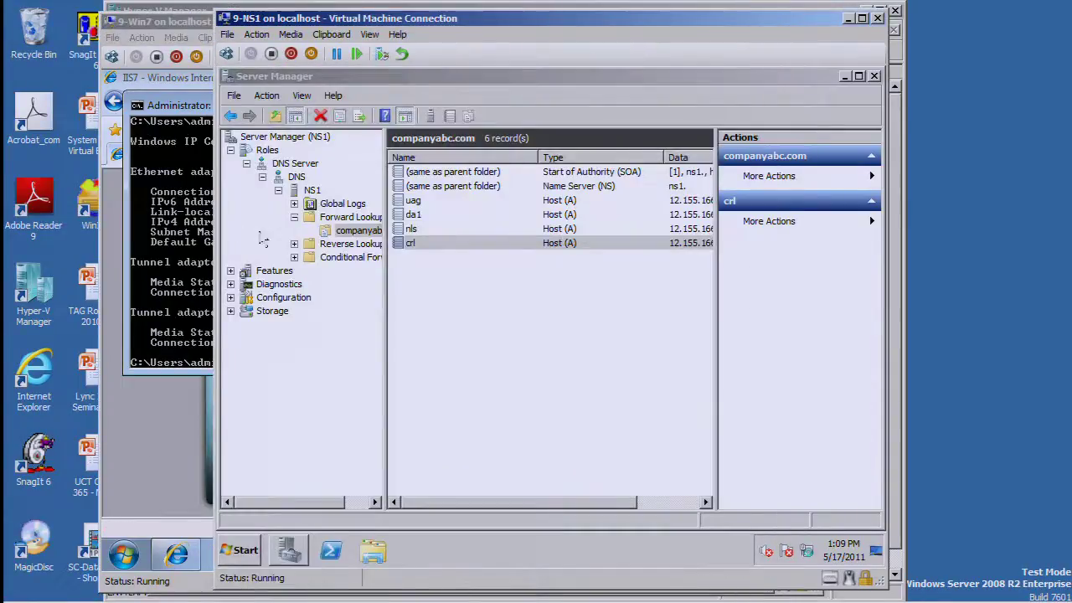
key(alt+Tab)
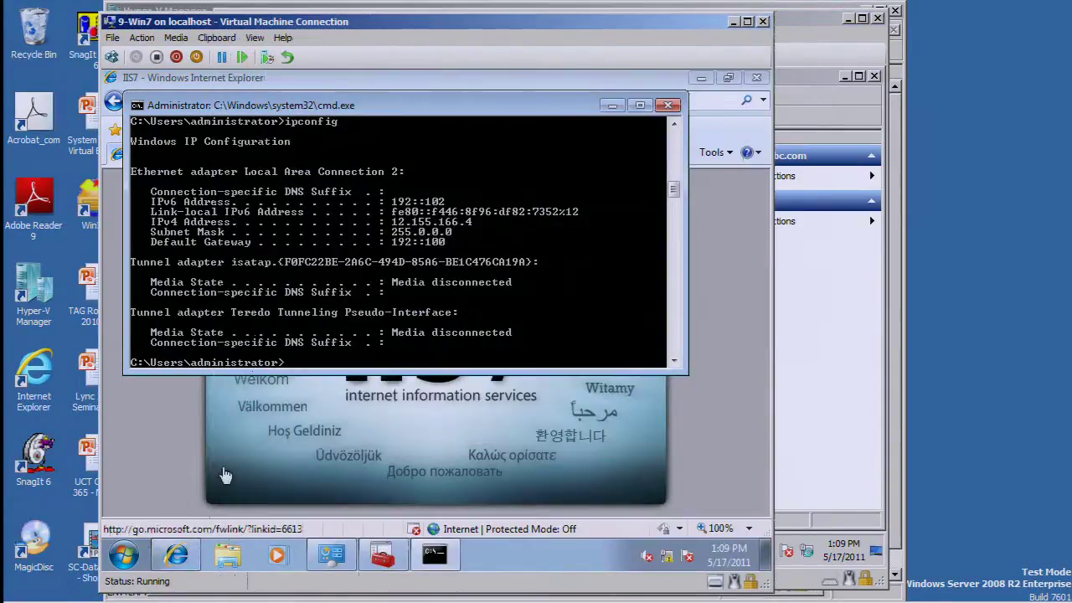
click(225, 476)
click(287, 101)
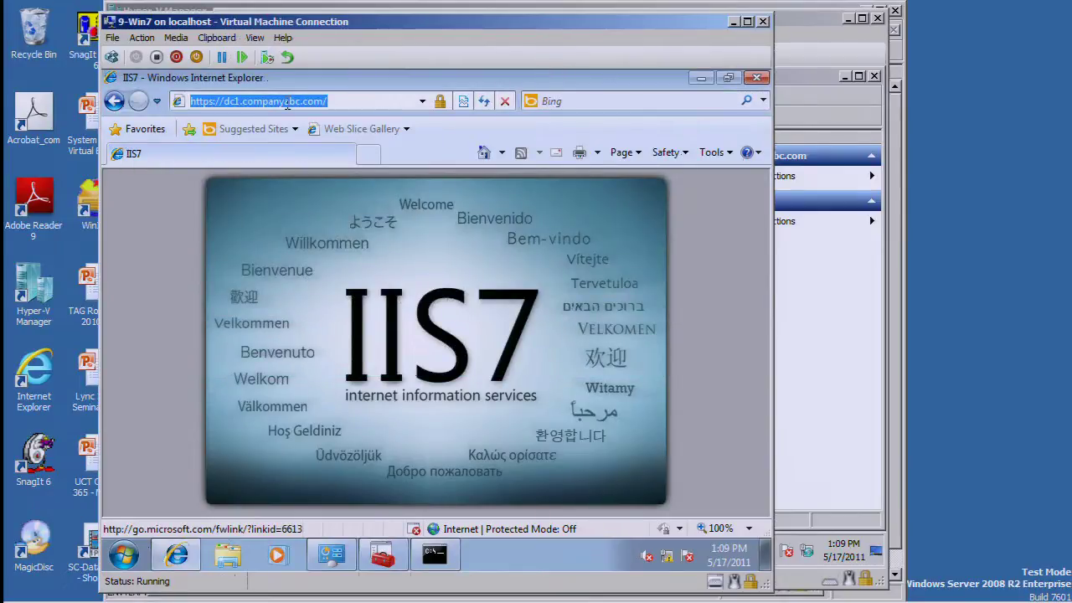
text(https://)
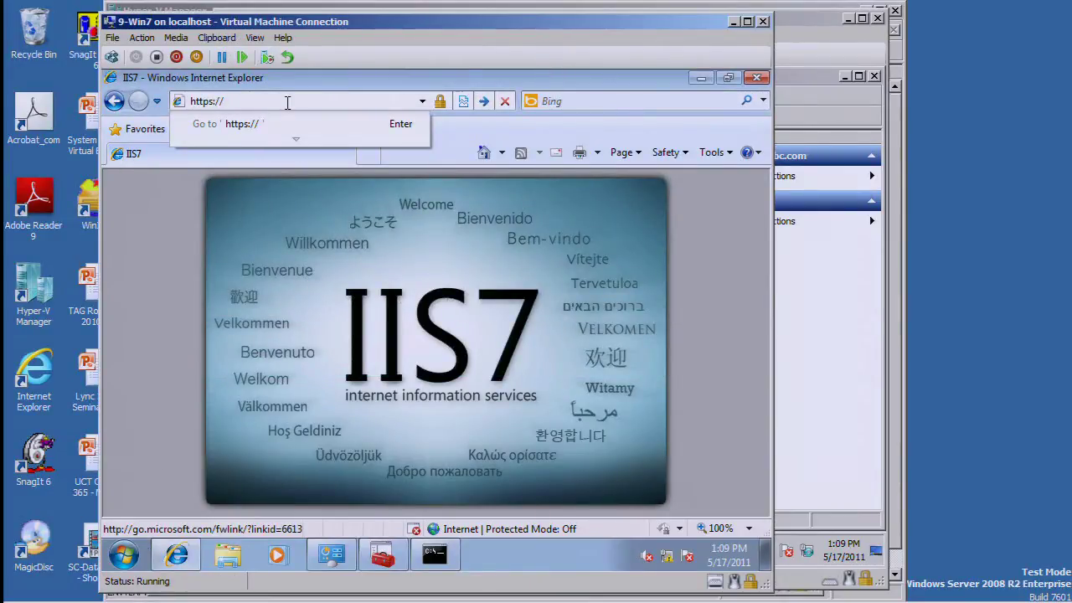
text(nls.companyabc.)
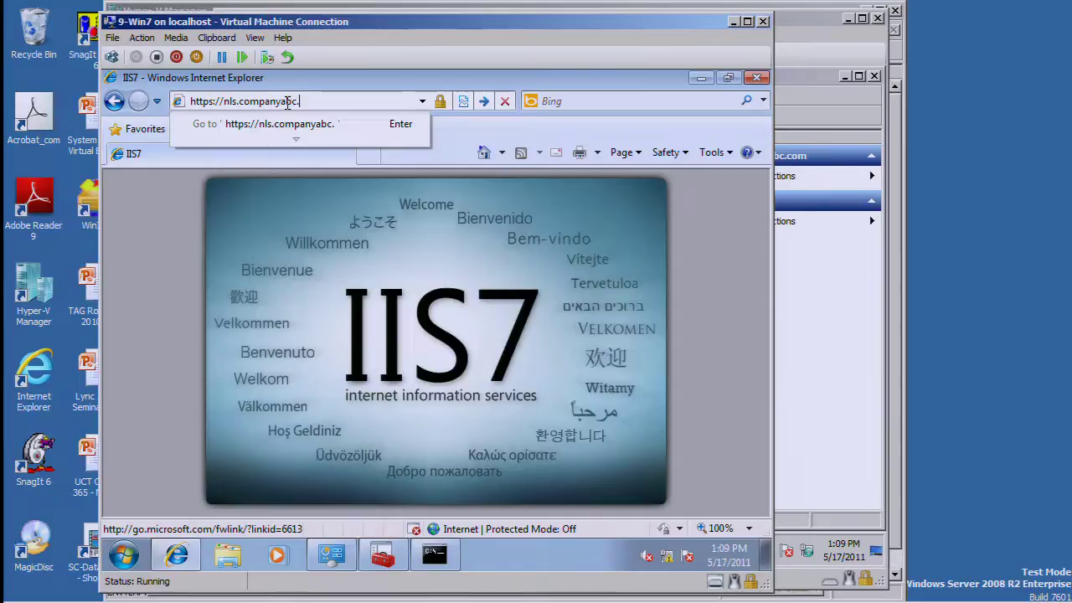
text(com)
key(Return)
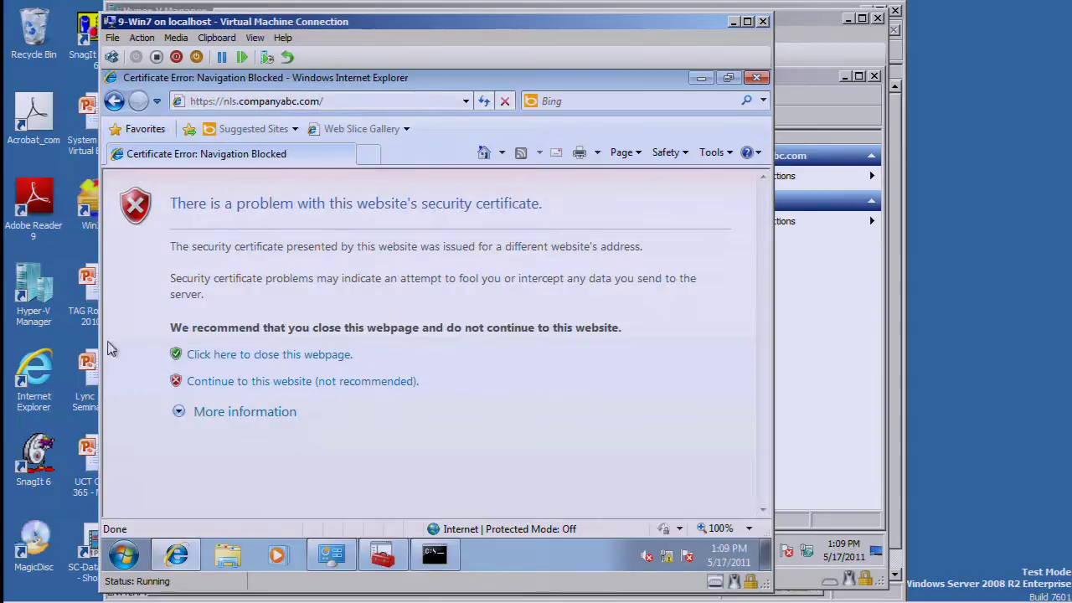
click(295, 382)
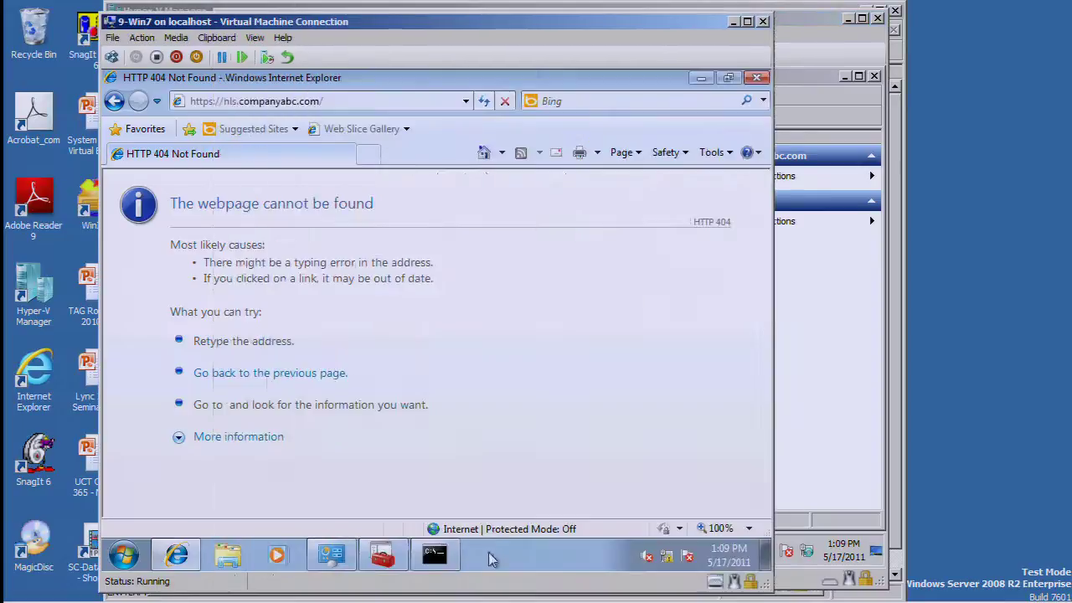
click(434, 555)
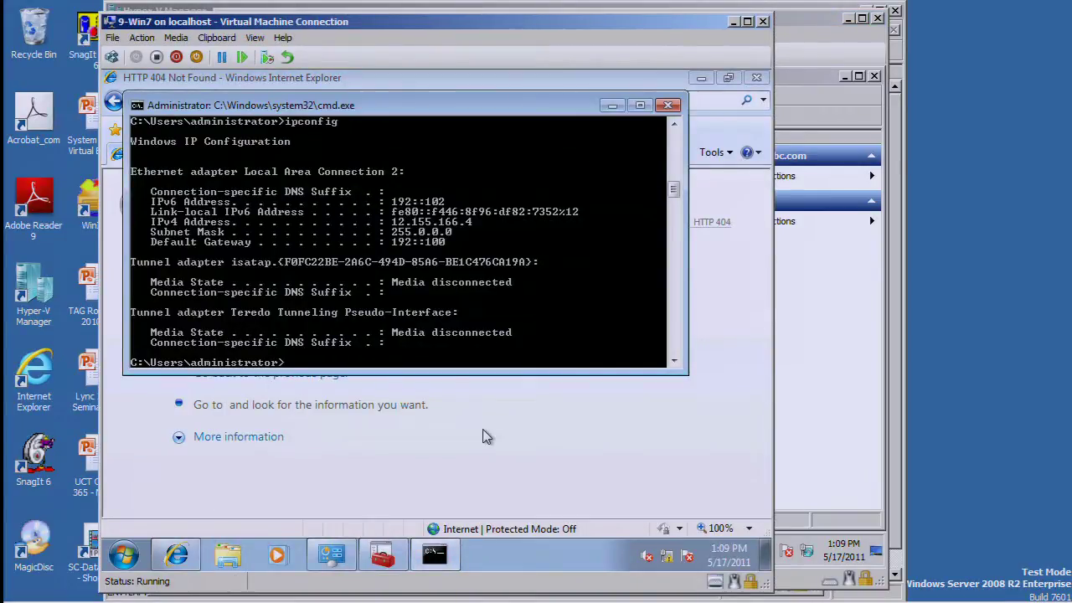
key(alt+Tab)
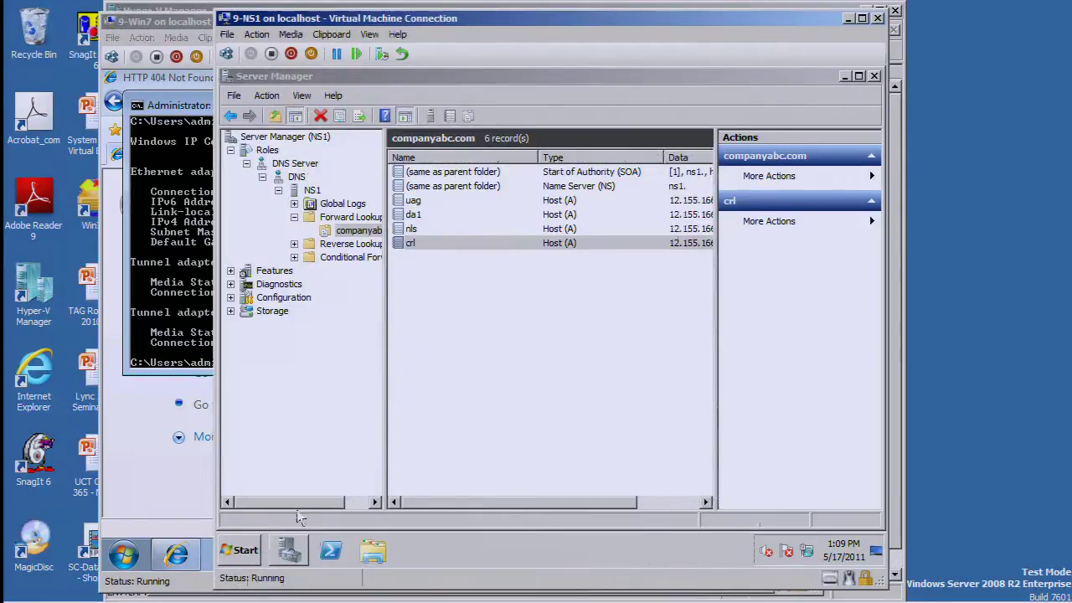
On NS1, launch Command Prompt and ping 12.155.166.4, getting 4 of 4 replies
click(245, 551)
key(Escape)
click(242, 551)
click(304, 176)
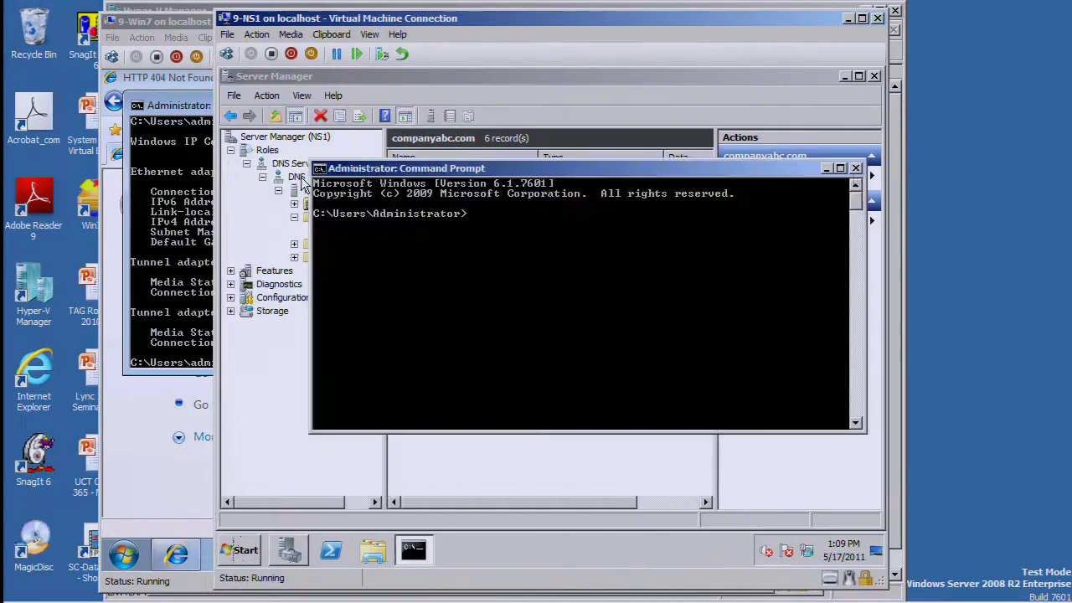
text(ping 12.)
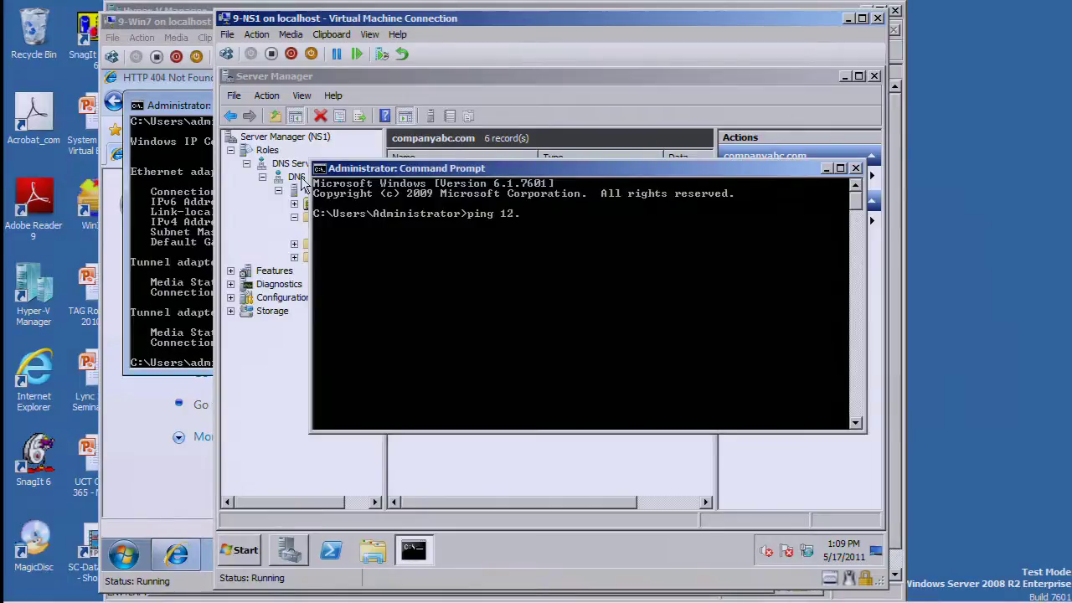
text(155.166.4)
key(Return)
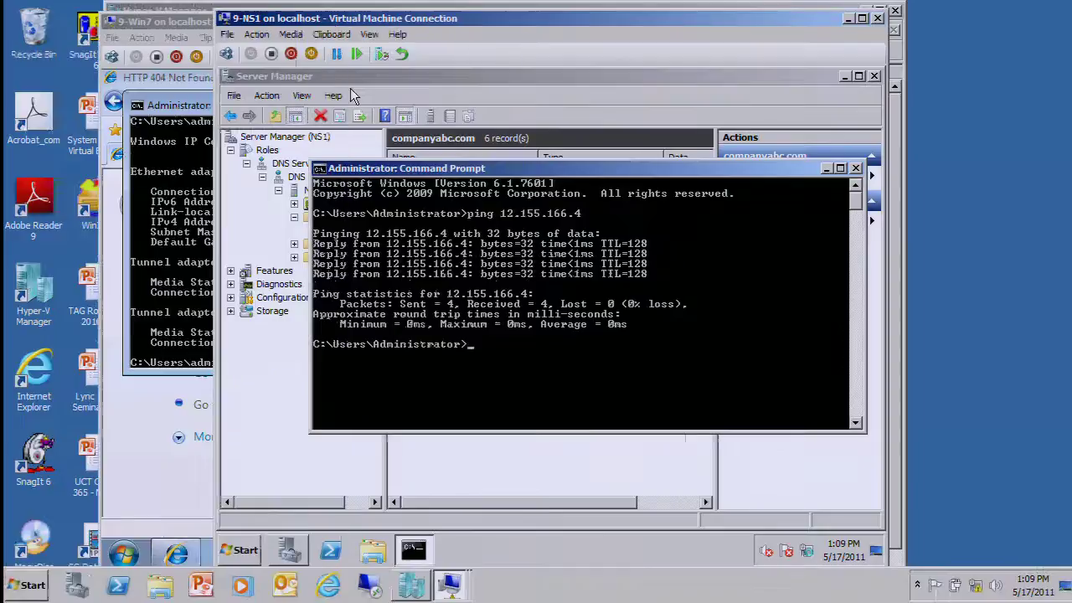
key(alt+Tab)
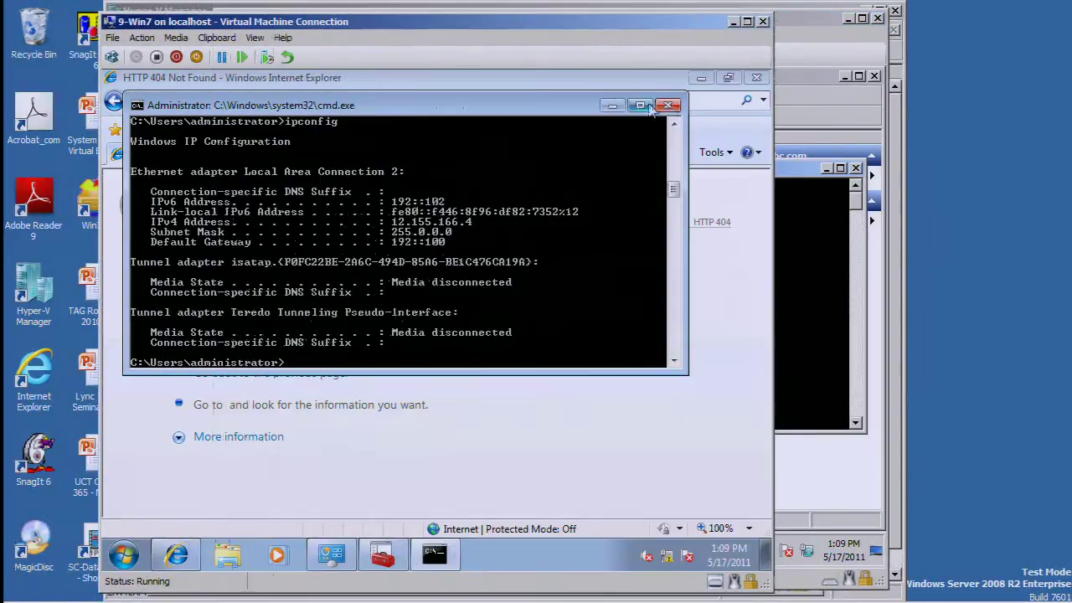
click(667, 106)
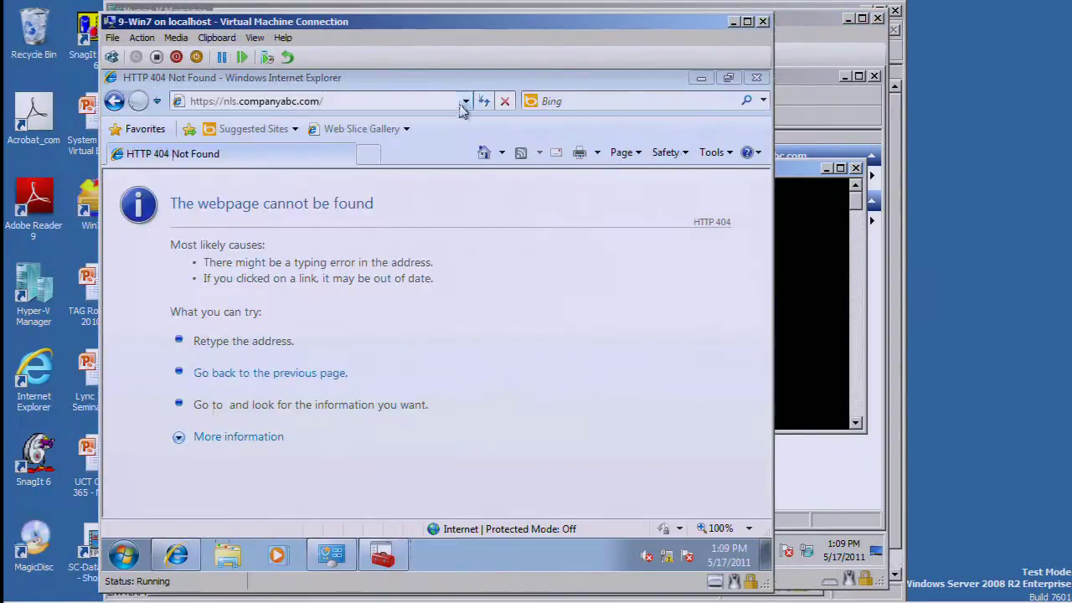
text(grroa)
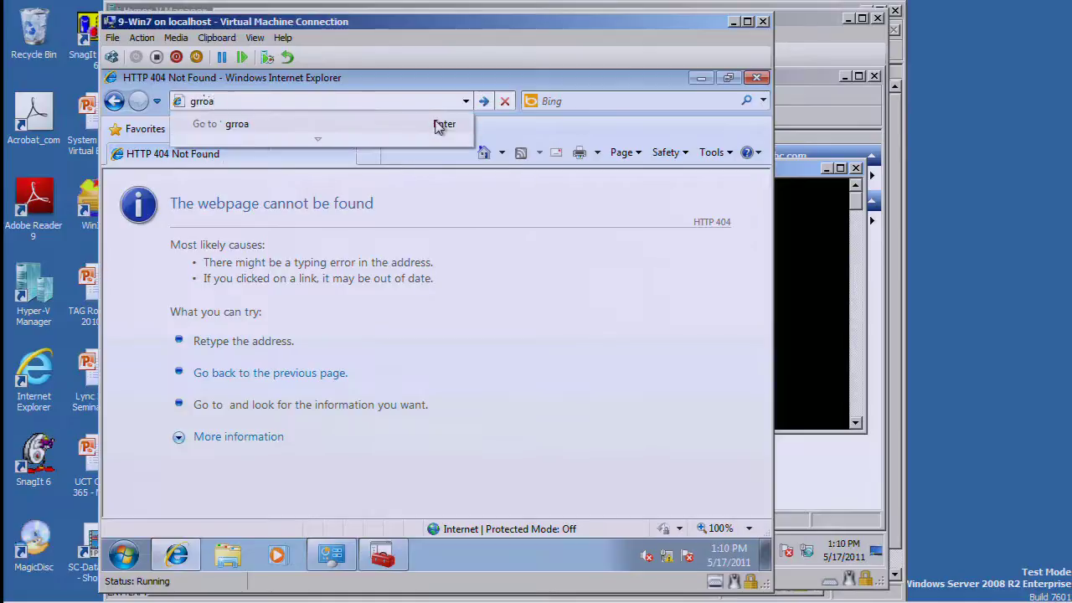
key(Escape)
text(https://da1.companyac.com)
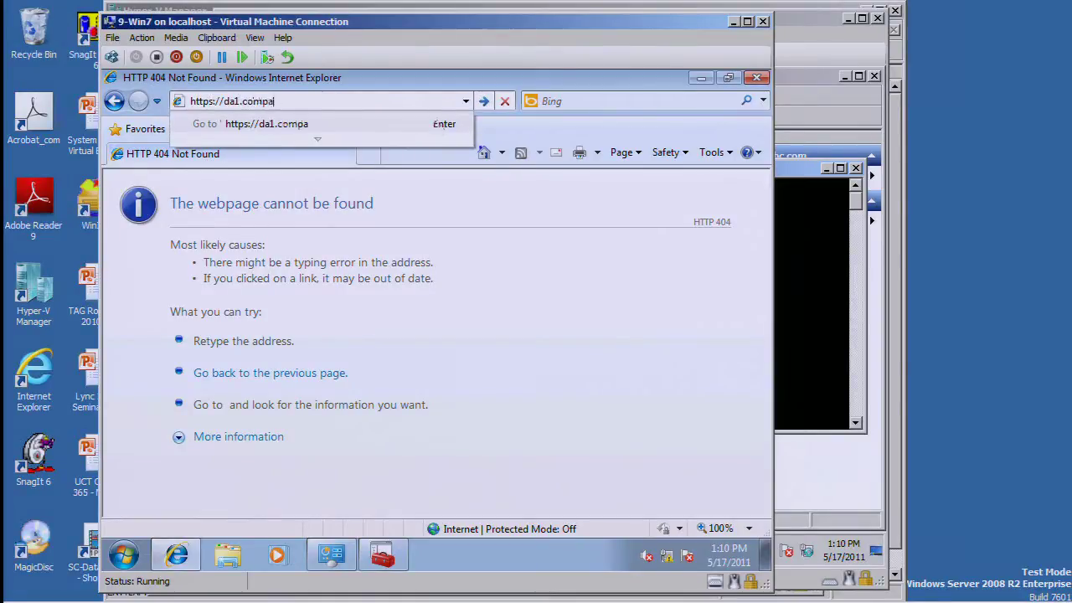
key(Return)
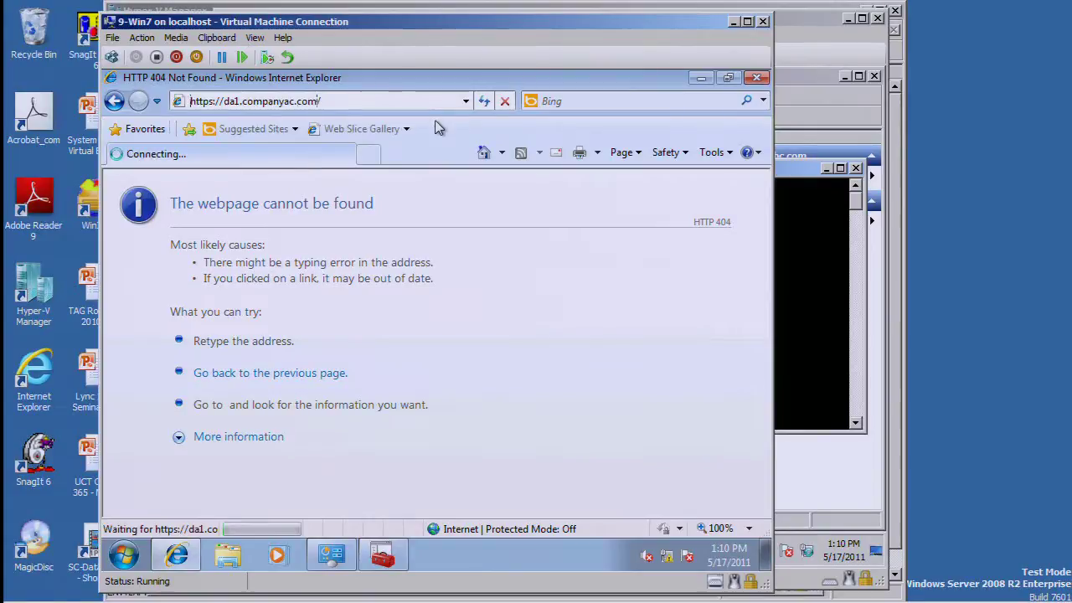
click(292, 101)
text(b)
key(Return)
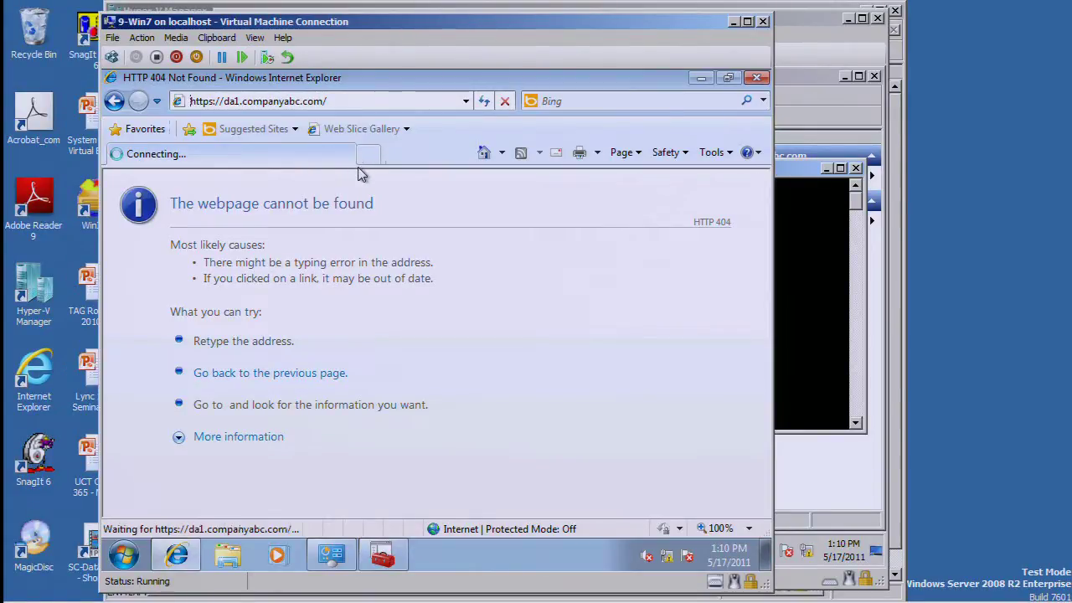
click(431, 105)
key(Return)
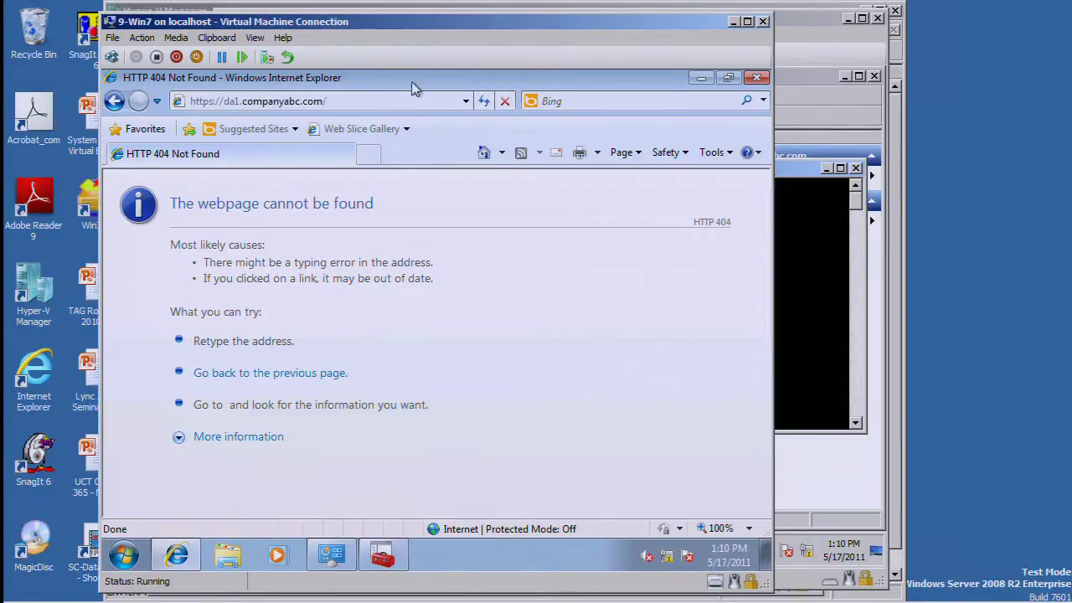
click(123, 555)
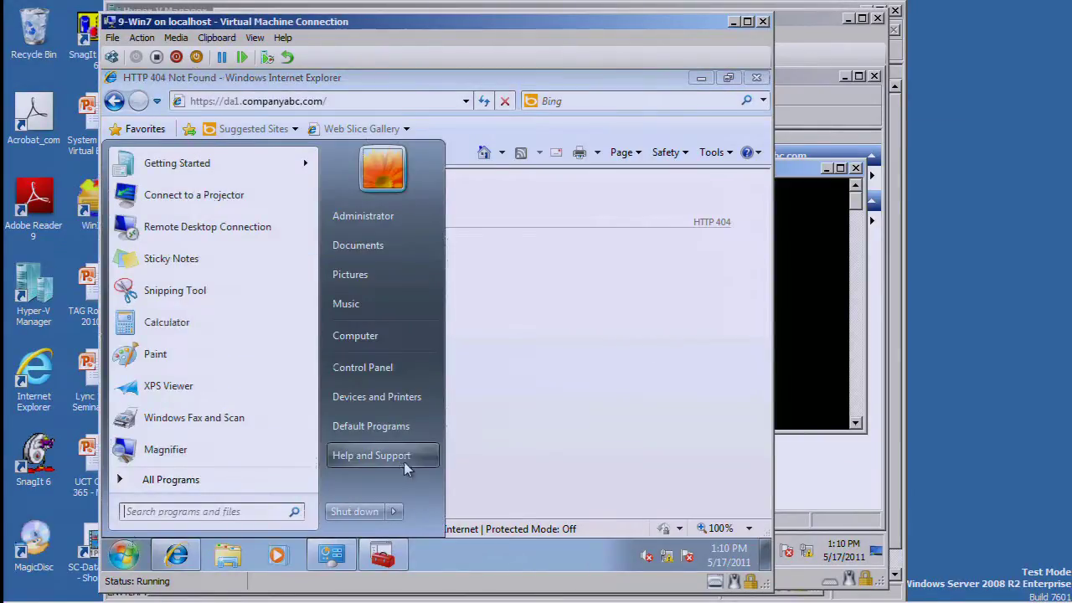
Open a command prompt and review the client's full IP configuration with ipconfig /all | more
text(cmd)
key(Return)
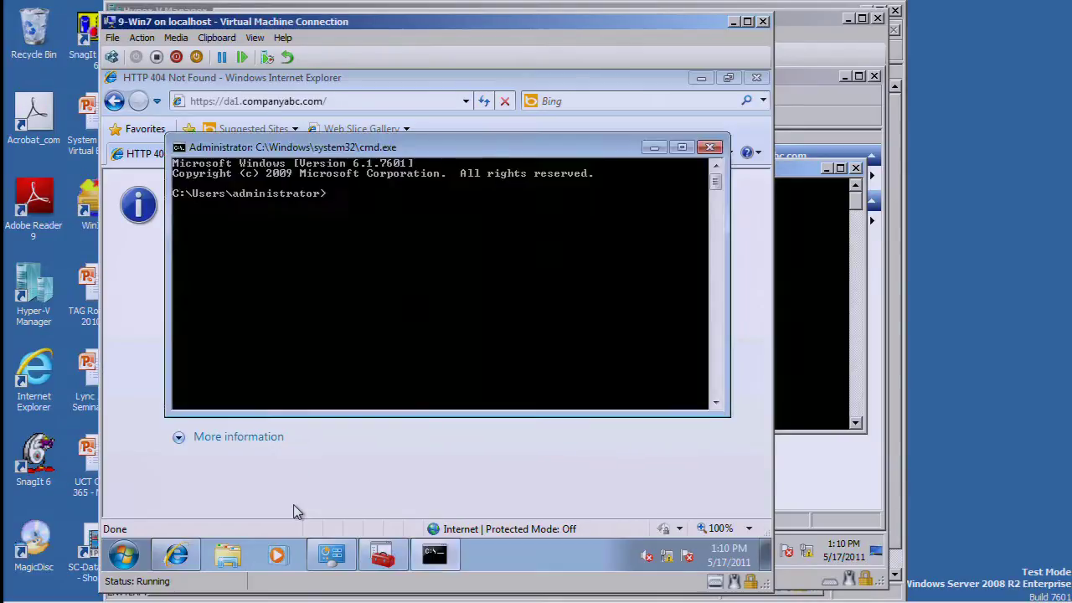
text(ipconfig /all | more)
key(Return)
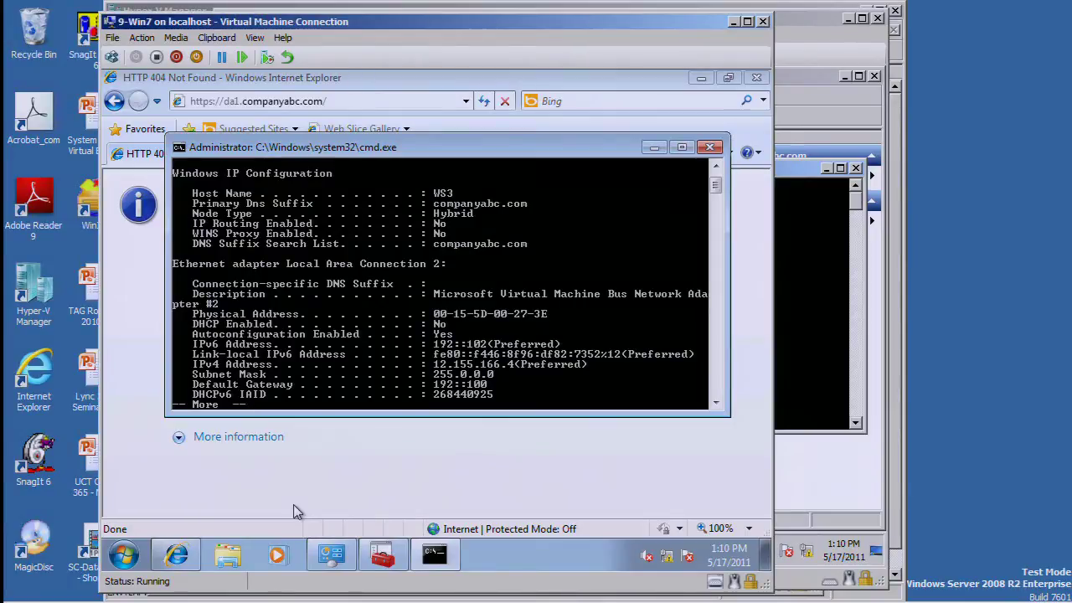
key(space)
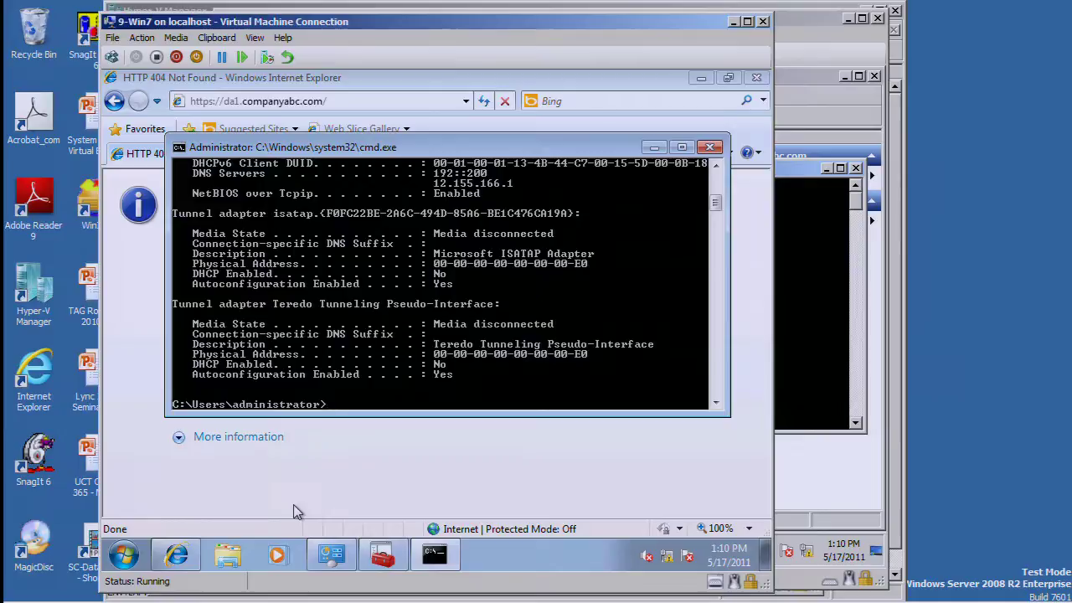
click(818, 307)
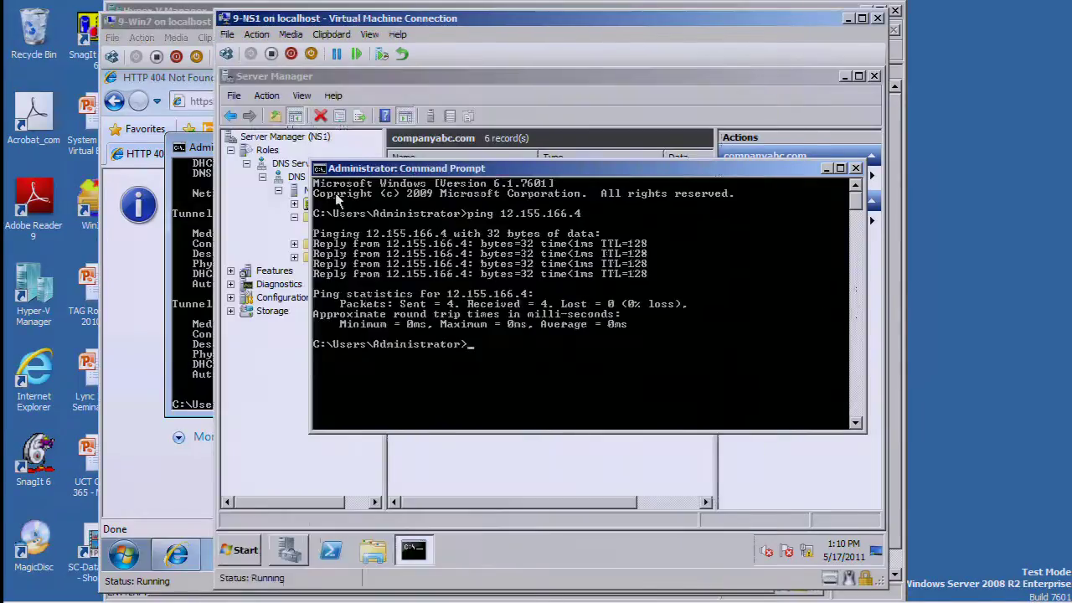
click(206, 231)
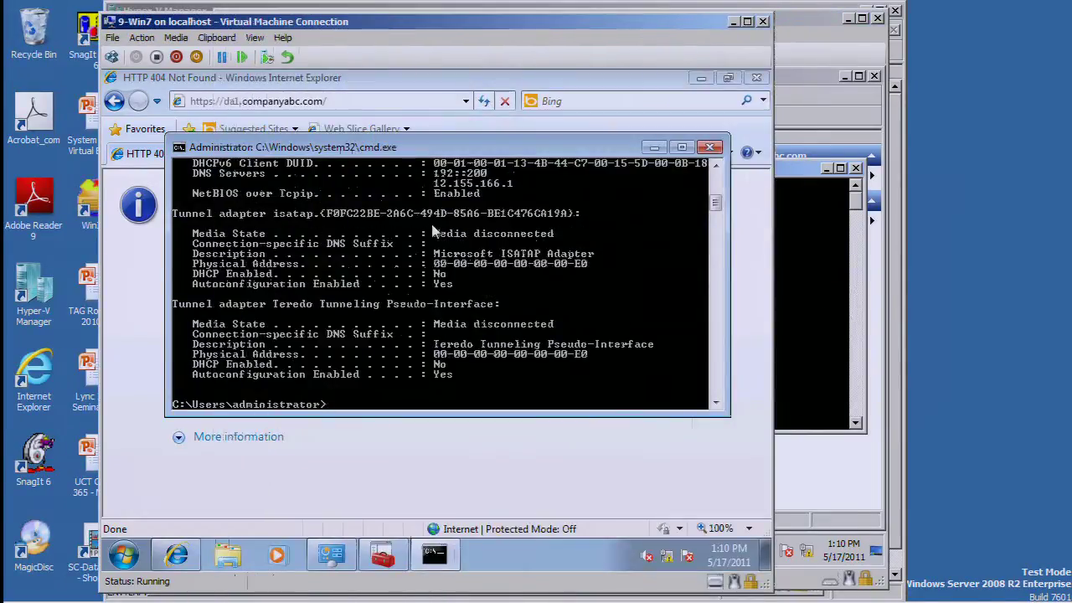
Run ipconfig /flushdns, then nslookup, which times out against unknown server 192::200
text(ipconfig /c)
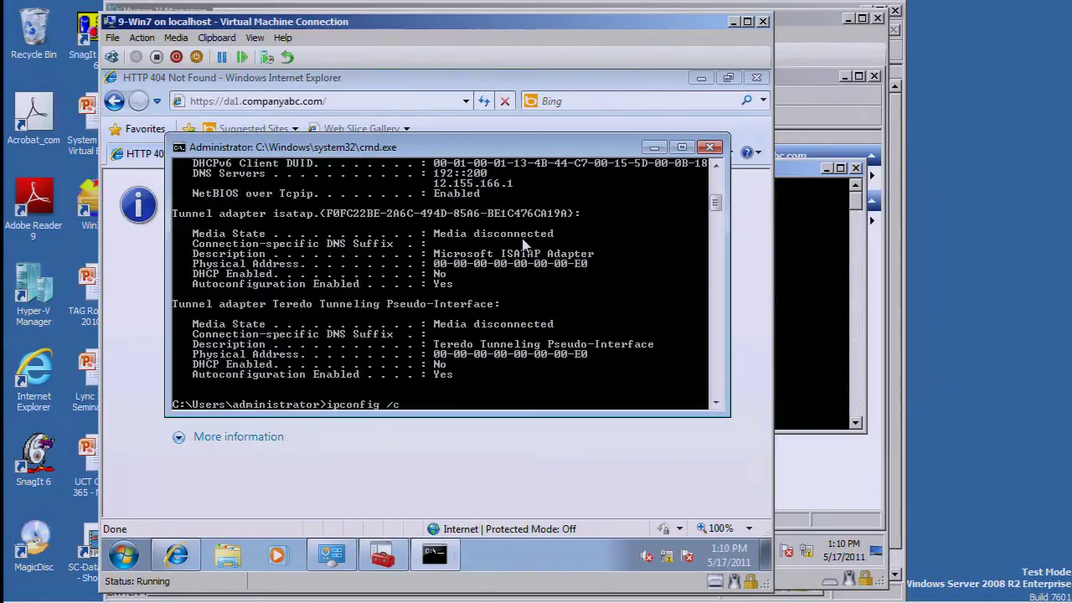
key(BackSpace)
text(flushd)
key(BackSpace)
text(hdns)
key(Return)
text(nslookup)
key(Return)
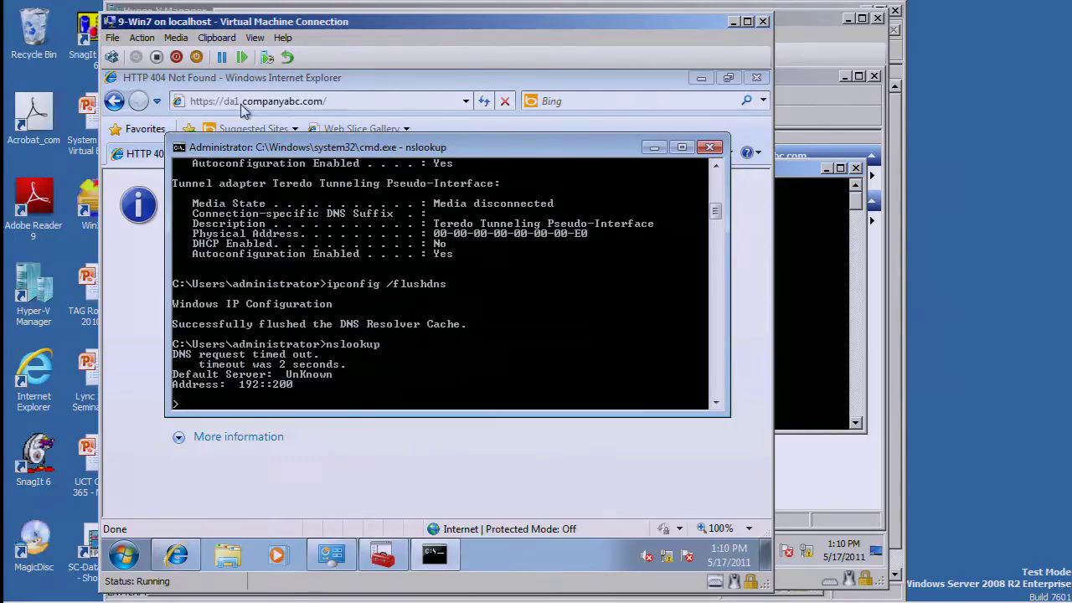
click(124, 555)
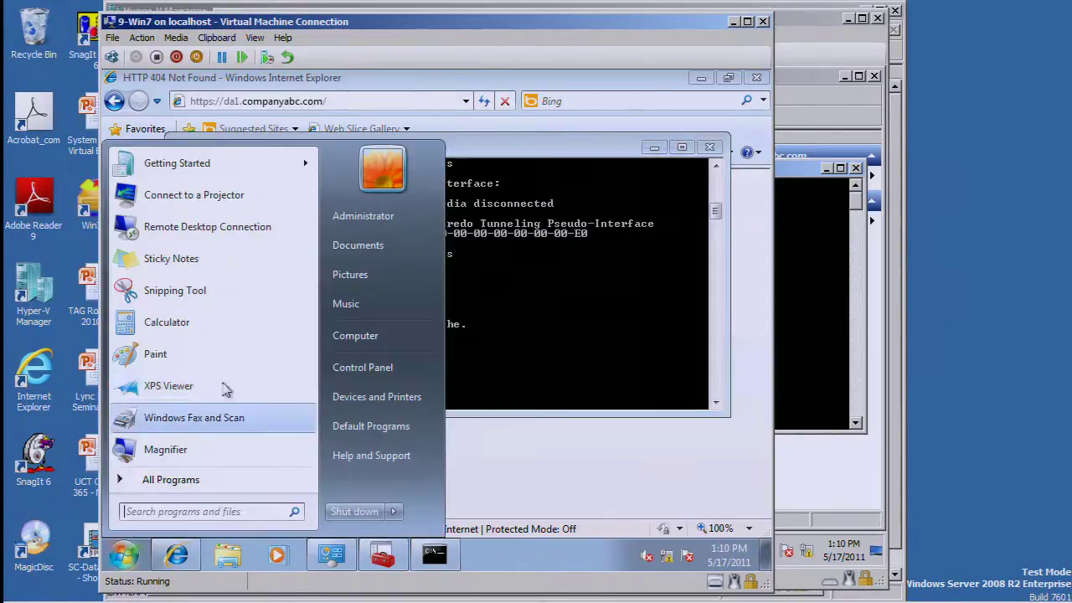
Open the IPv6 properties of Local Area Connection 2 from Control Panel's adapter settings
click(382, 370)
click(236, 254)
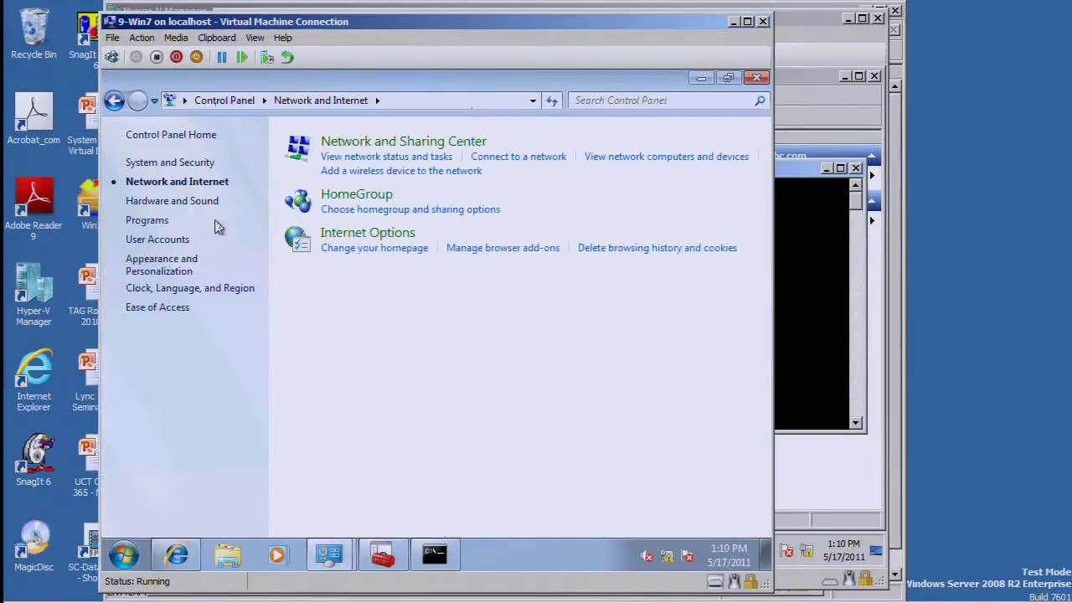
click(369, 144)
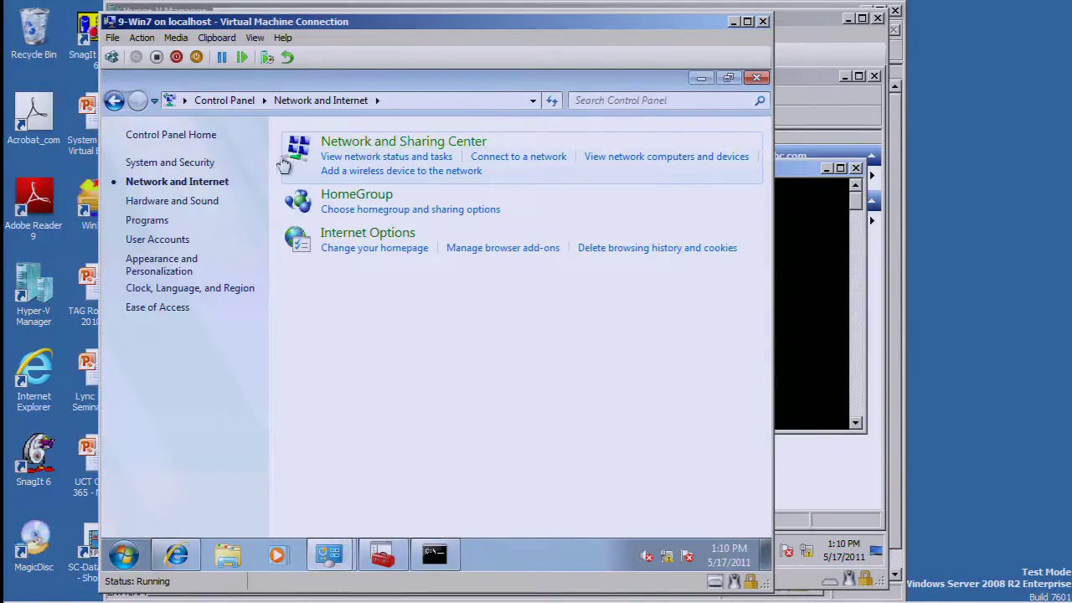
click(199, 167)
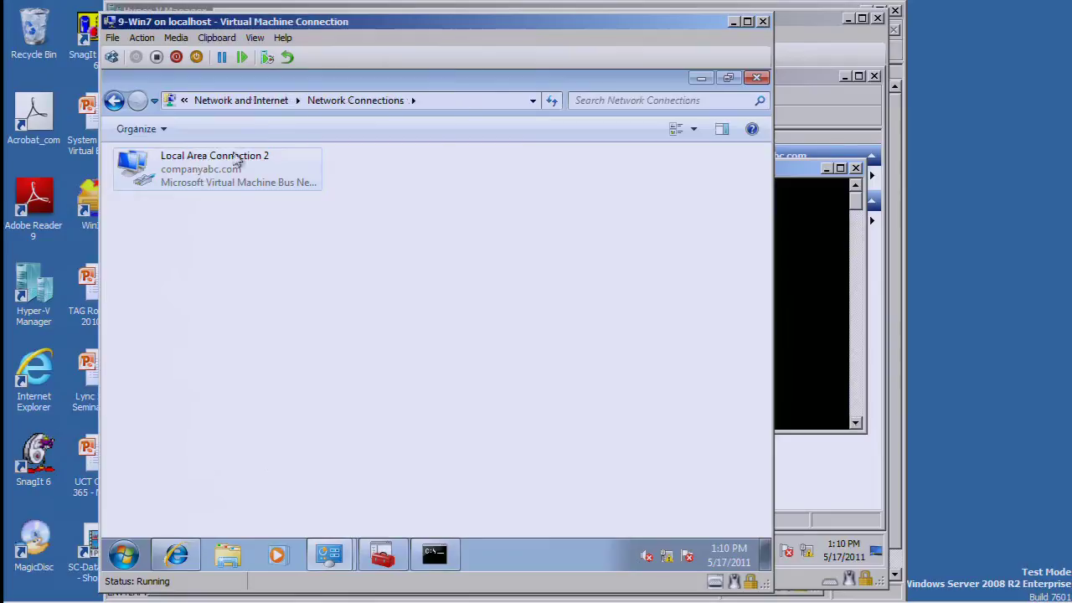
right_click(227, 179)
click(278, 337)
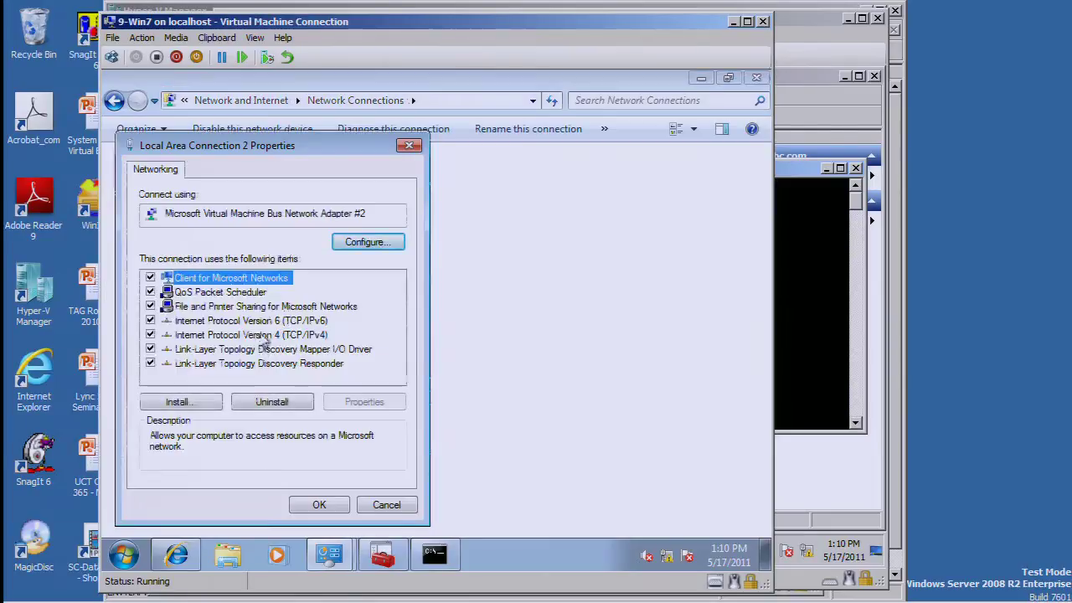
double_click(274, 325)
Set IPv6 address 12::102, leave the default gateway empty, and use preferred DNS server 12::200
double_click(377, 304)
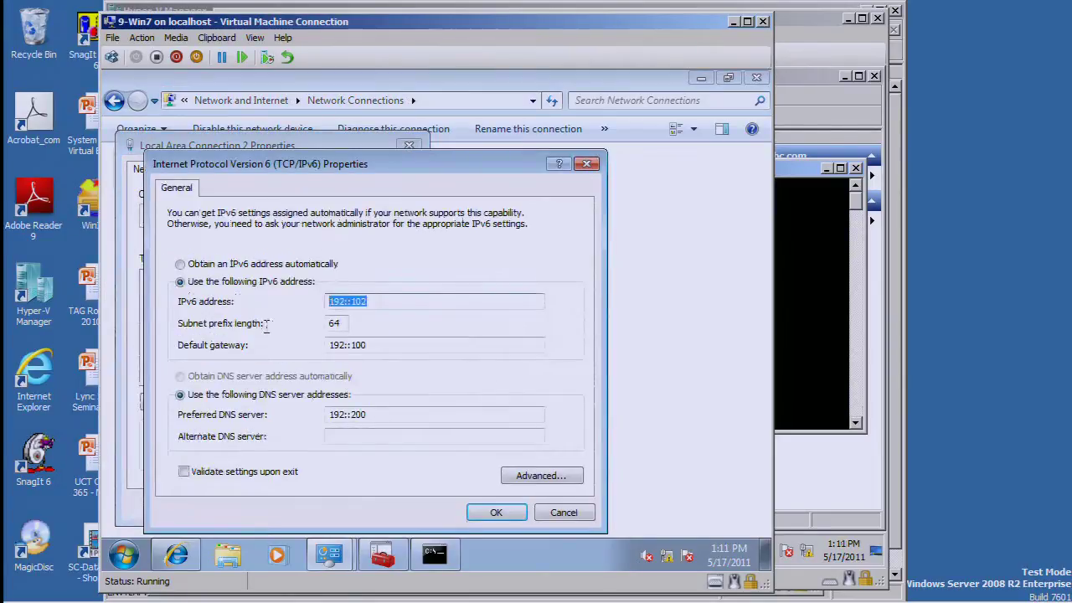
text(12::102)
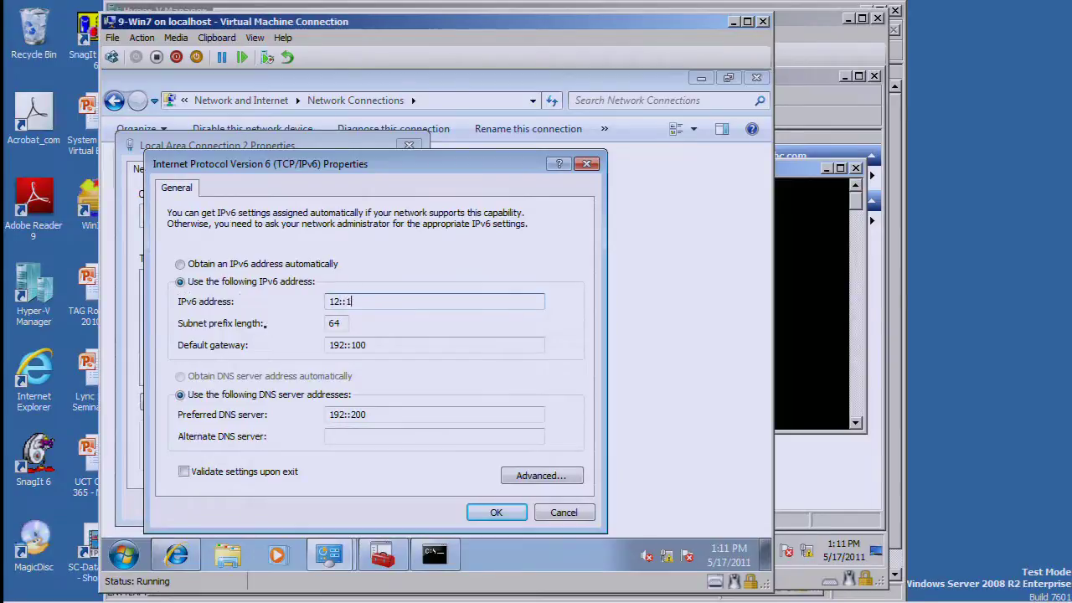
key(Tab)
key(Tab)
text(12)
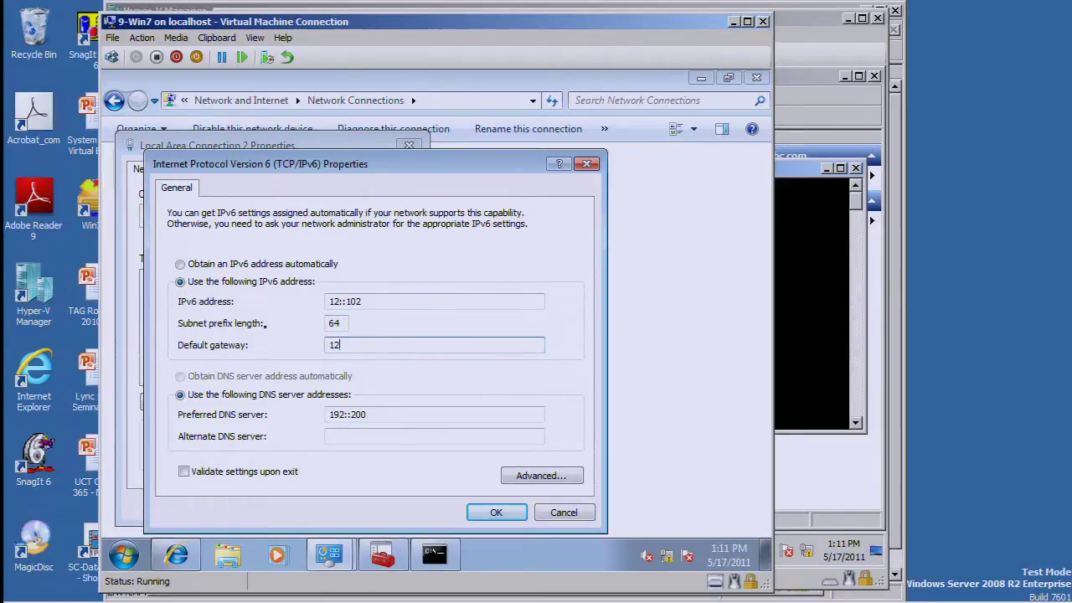
key(BackSpace)
key(BackSpace)
key(Tab)
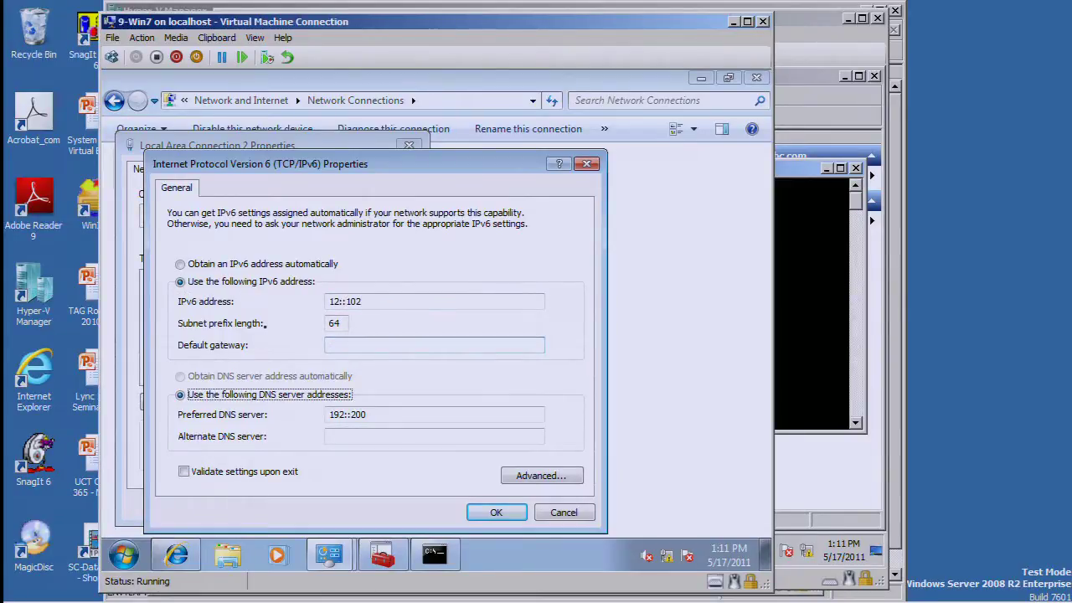
key(Tab)
text(12::200)
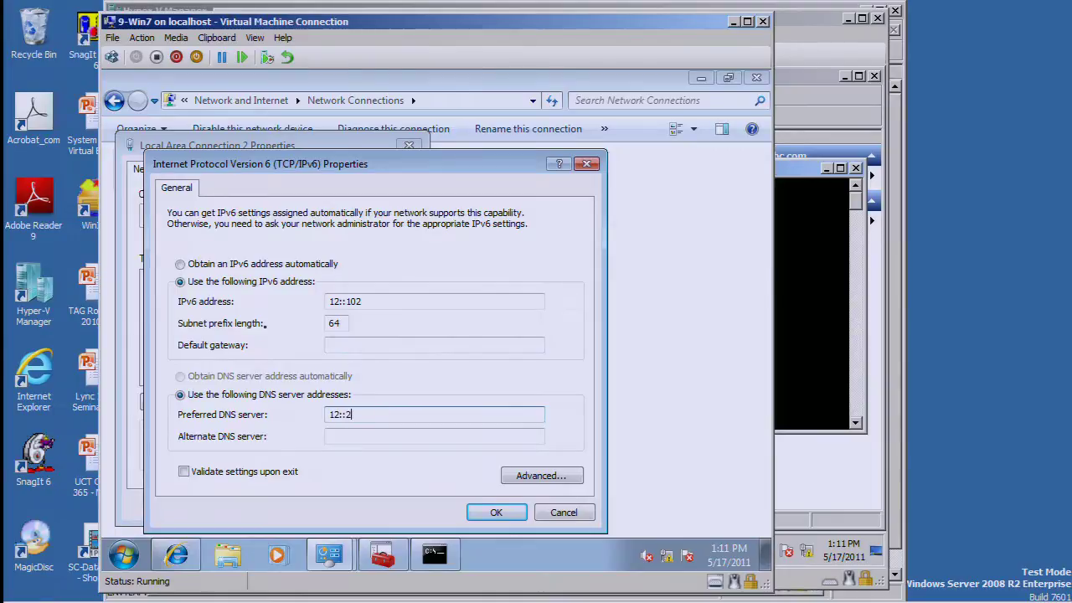
key(Return)
click(333, 506)
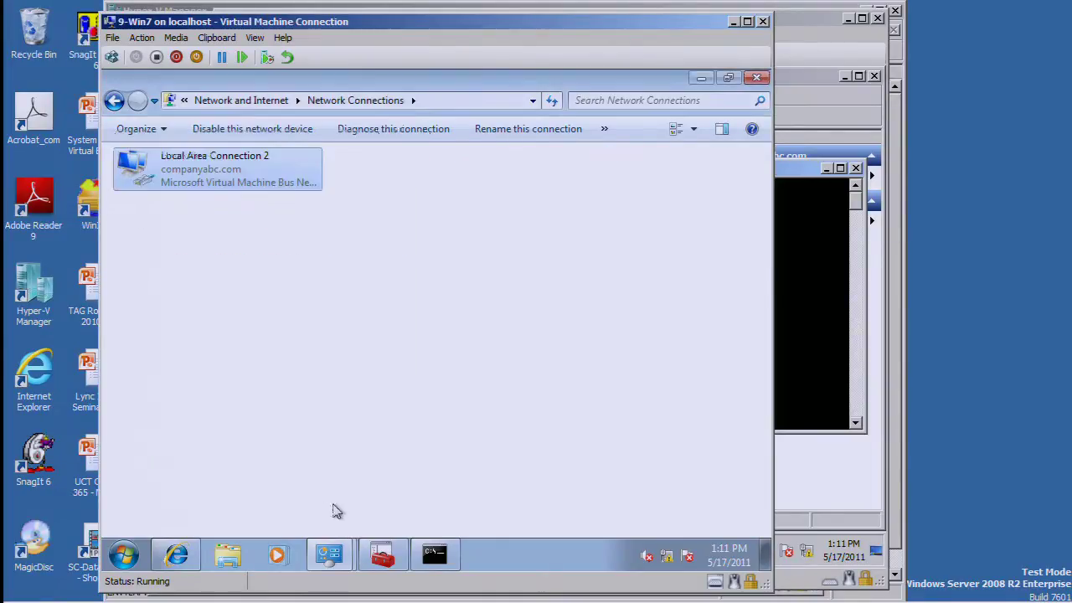
Exit nslookup and flush the DNS resolver cache again with ipconfig /flushdns
click(448, 562)
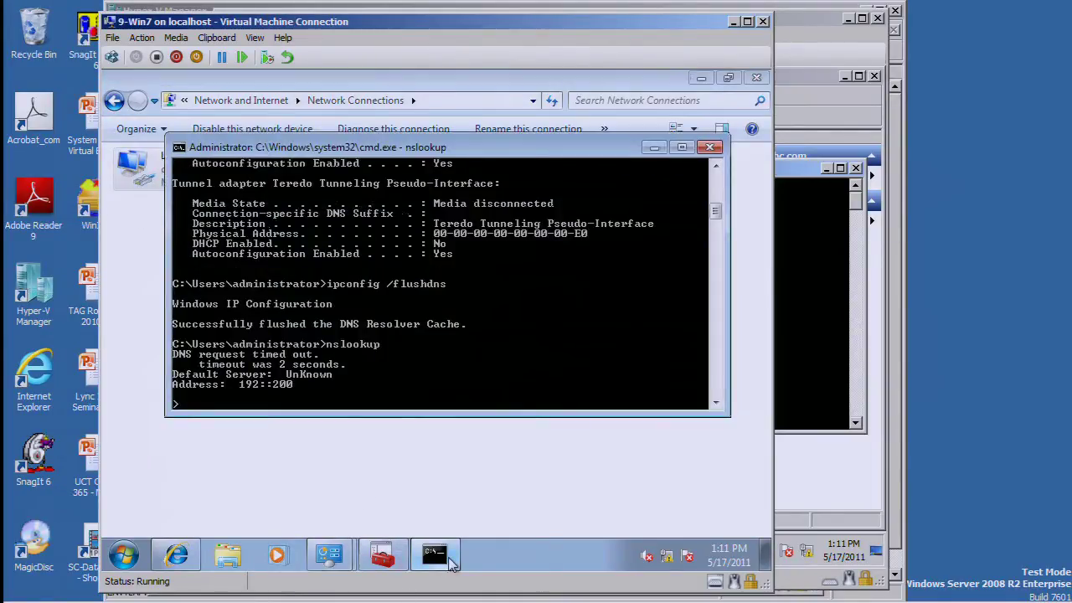
text(exit)
key(Return)
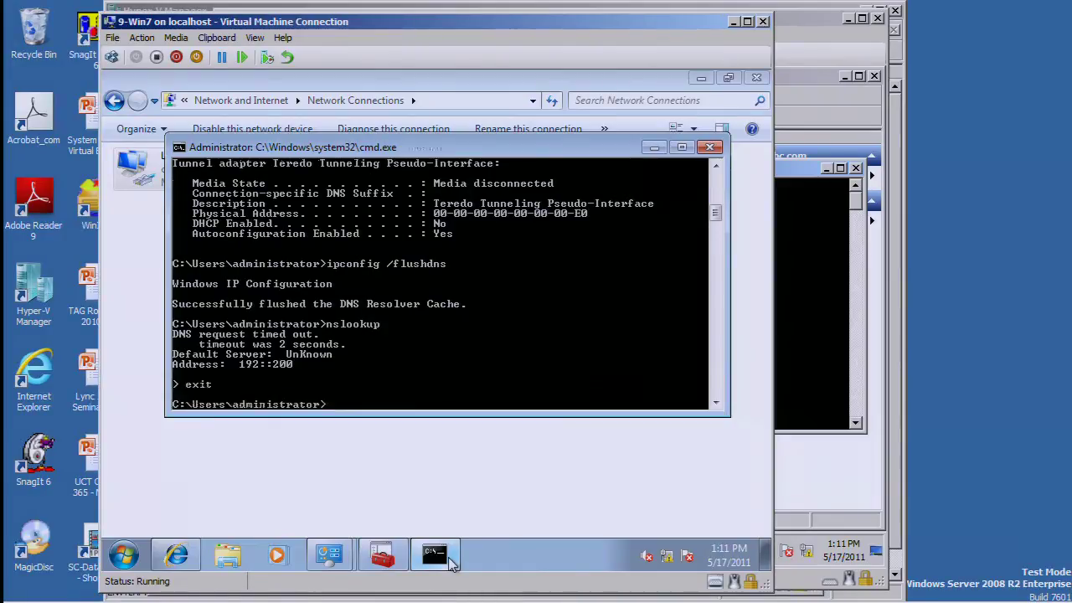
key(Up)
key(Up)
key(Return)
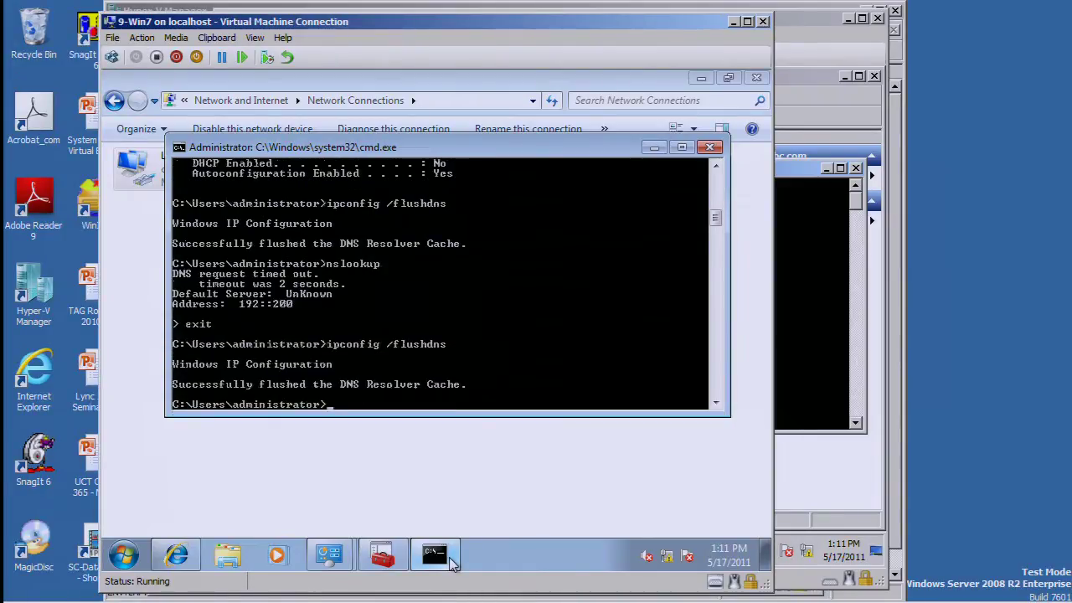
Ping NS1 at 12.155.166.1 and 12::1, stopping each after no replies arrive
text(ping 12.155.166.1)
key(Return)
key(ctrl+c)
key(Up)
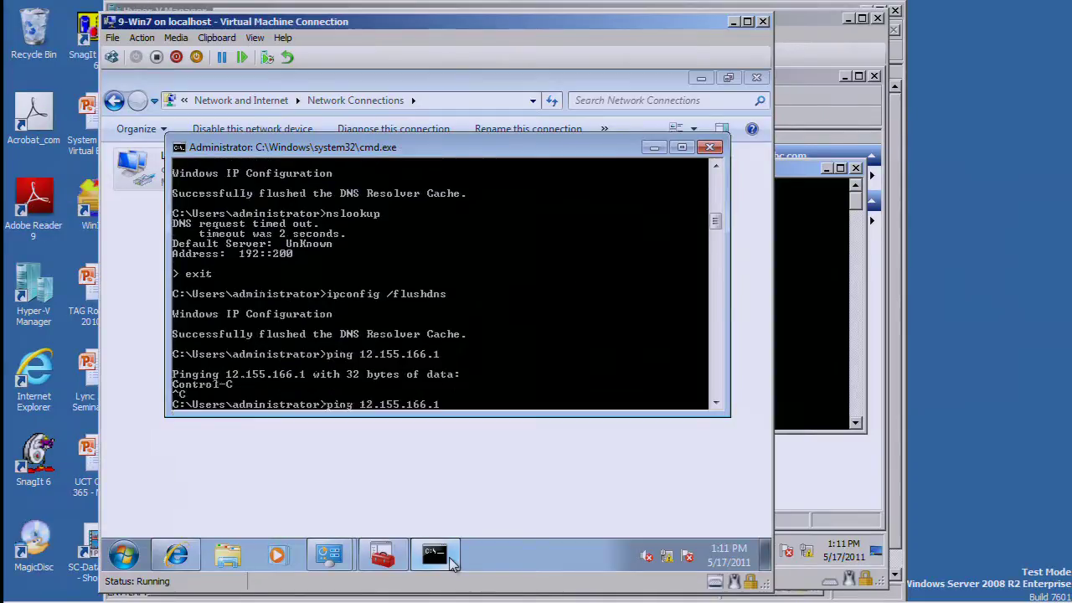
key(BackSpace)
key(BackSpace)
key(BackSpace)
key(BackSpace)
key(BackSpace)
key(BackSpace)
key(BackSpace)
key(BackSpace)
key(Return)
key(ctrl+c)
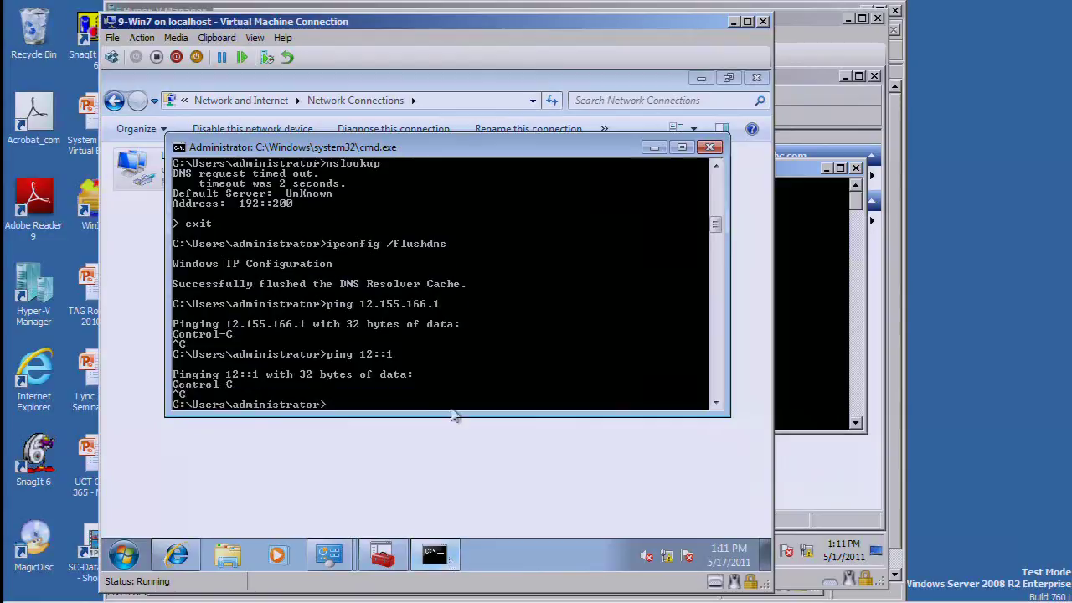
click(825, 312)
List NS1's ipconfig /all output, confirming IPv6 12::1 and IPv4 12.155.166.1
text(ipcon)
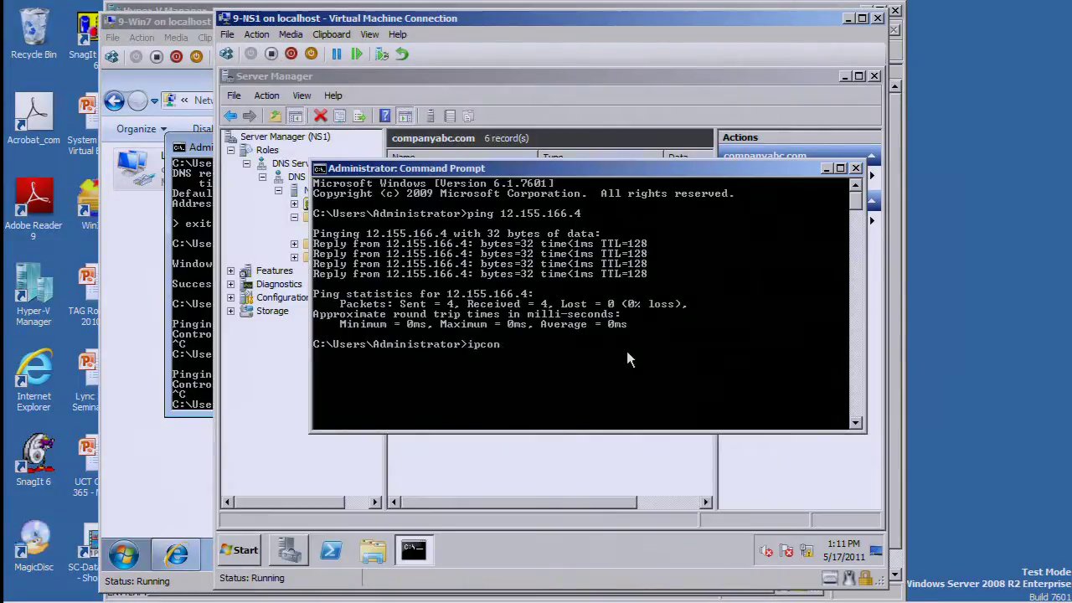
text(fig /all | more)
key(Return)
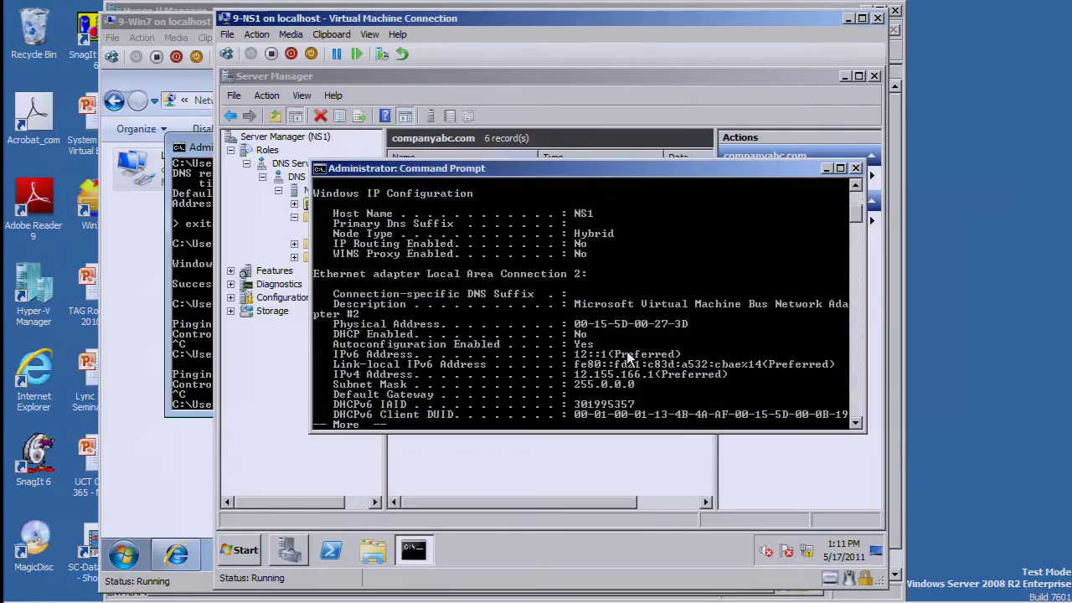
key(space)
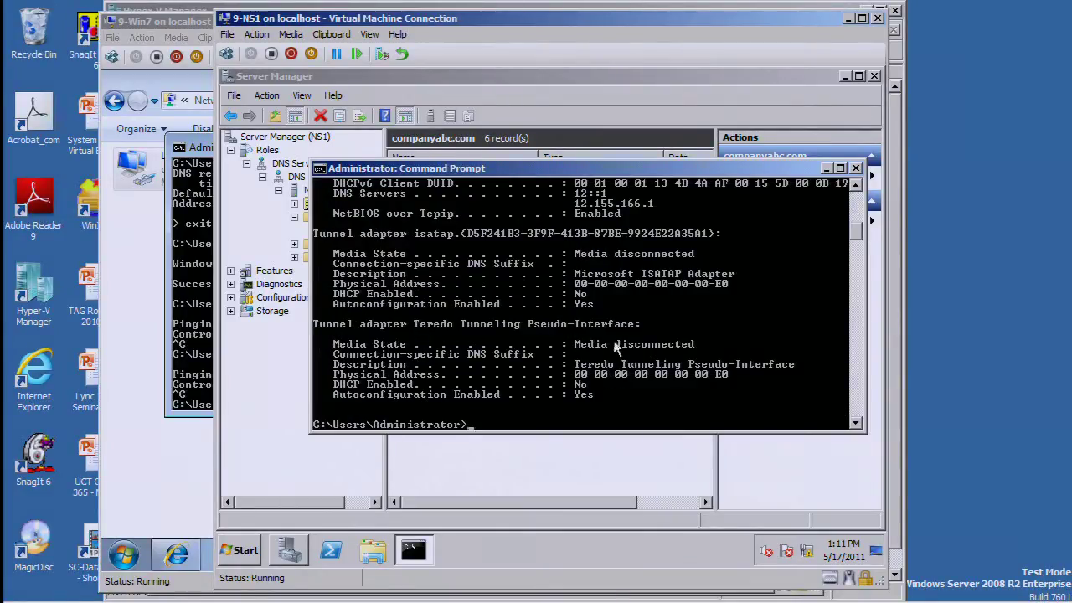
key(alt+Tab)
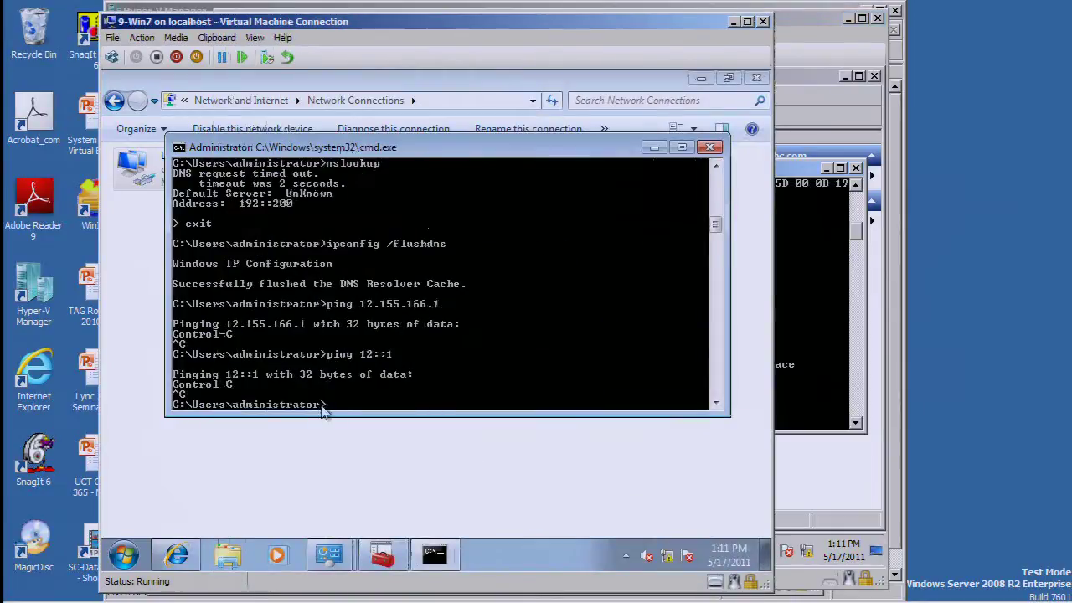
click(178, 560)
right_click(183, 559)
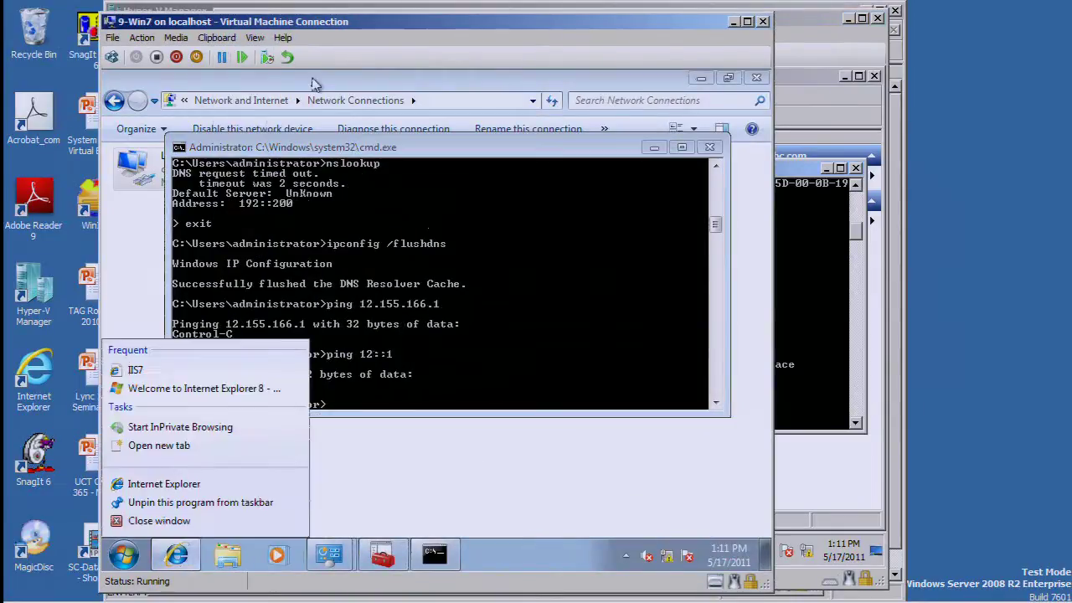
click(419, 449)
click(178, 559)
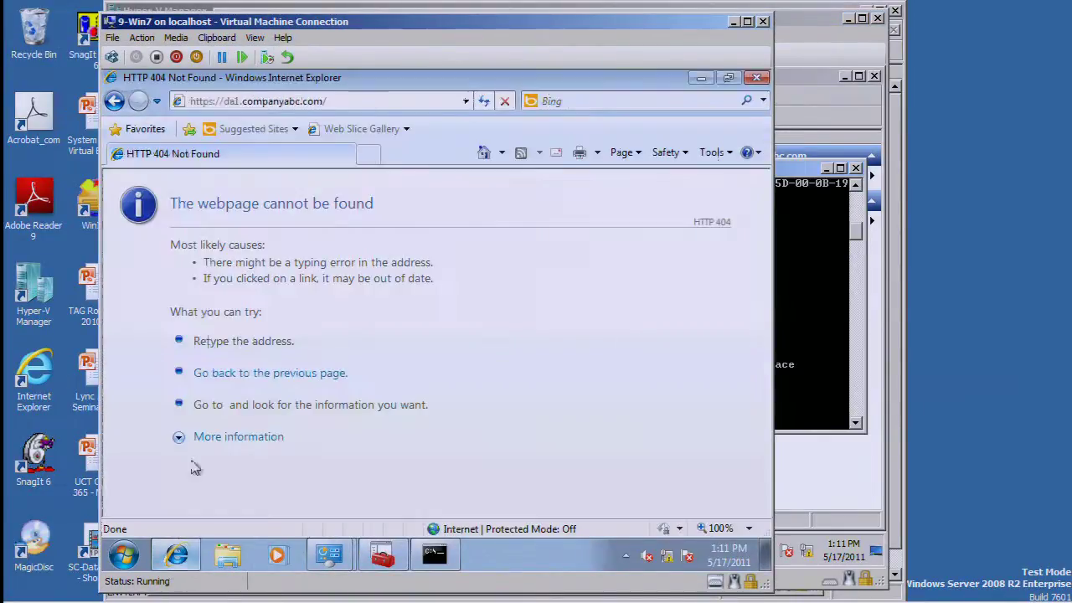
click(362, 101)
key(Return)
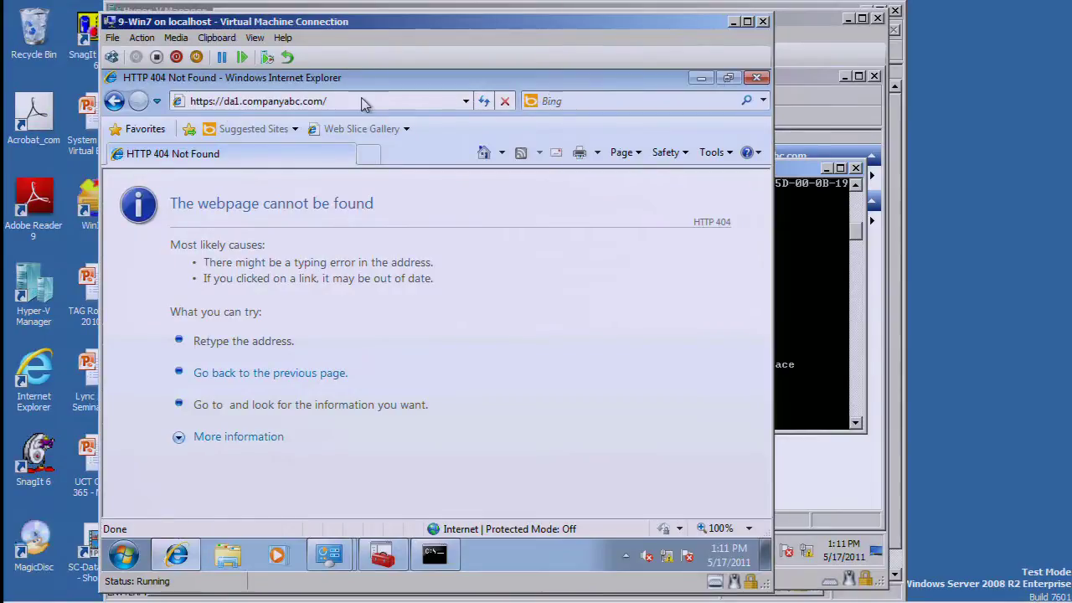
key(alt+Tab)
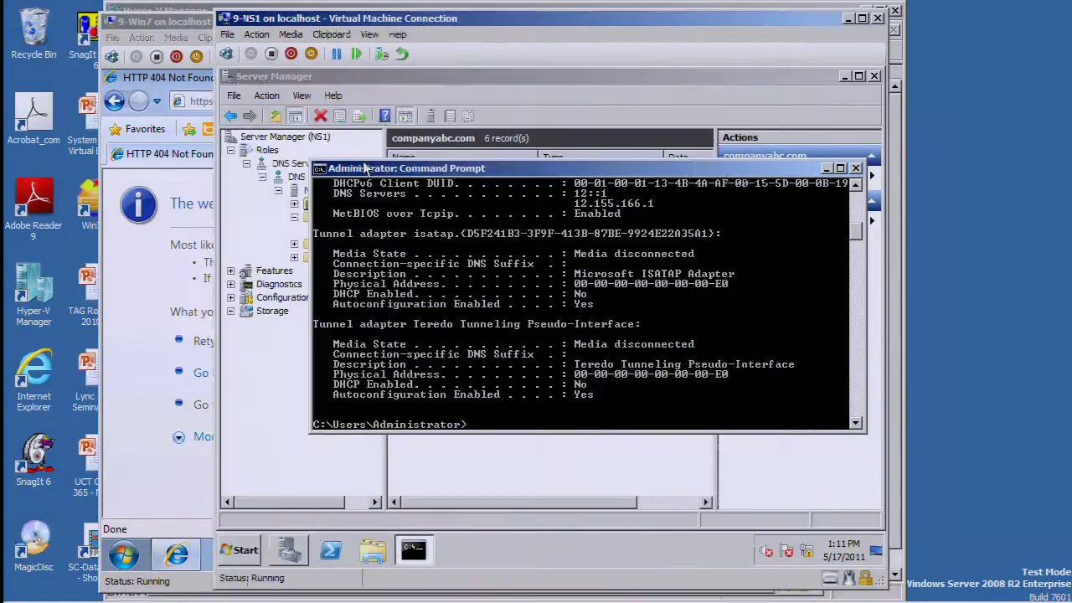
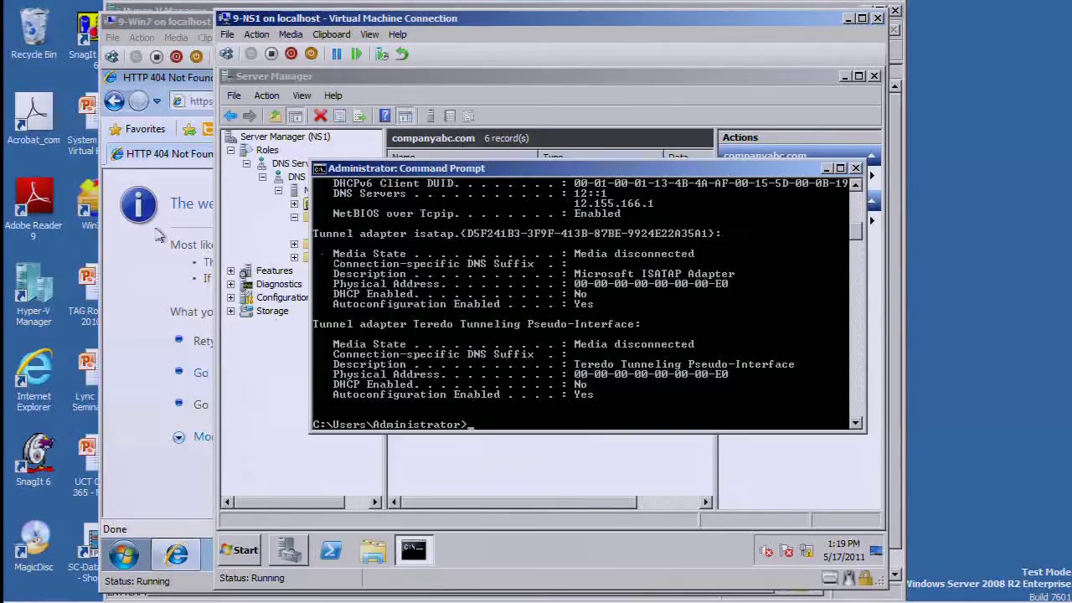
Bring up the Network Connections window on the Win7 VM
click(192, 87)
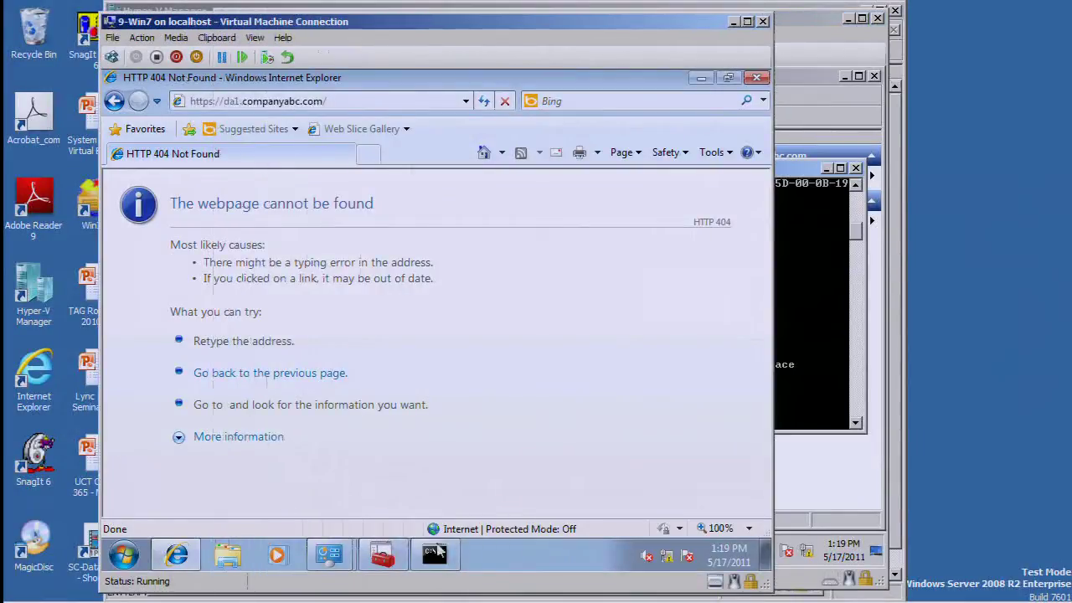
click(434, 554)
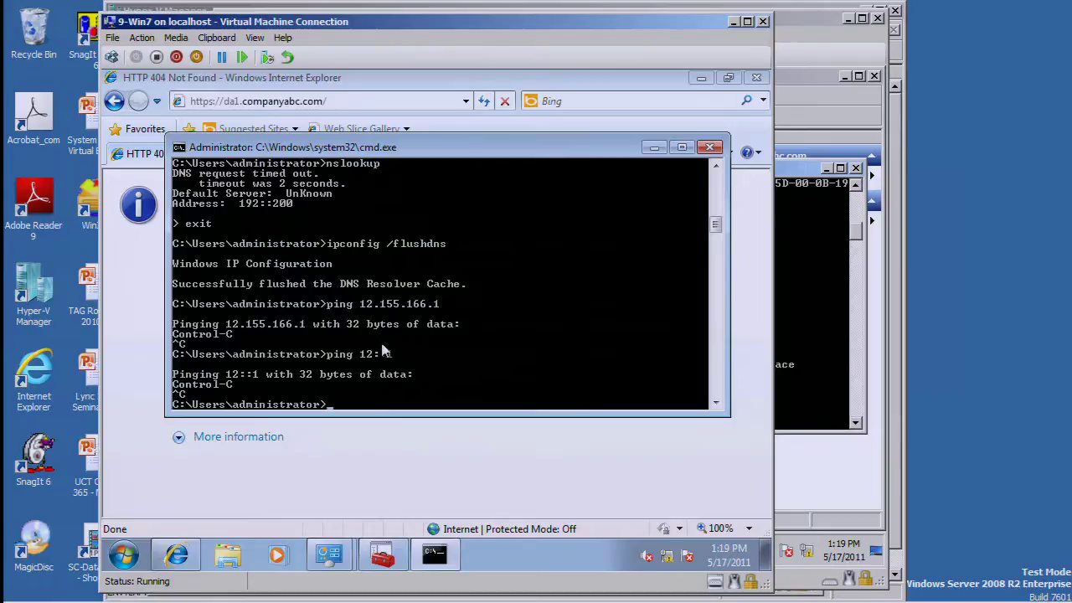
click(123, 554)
click(328, 554)
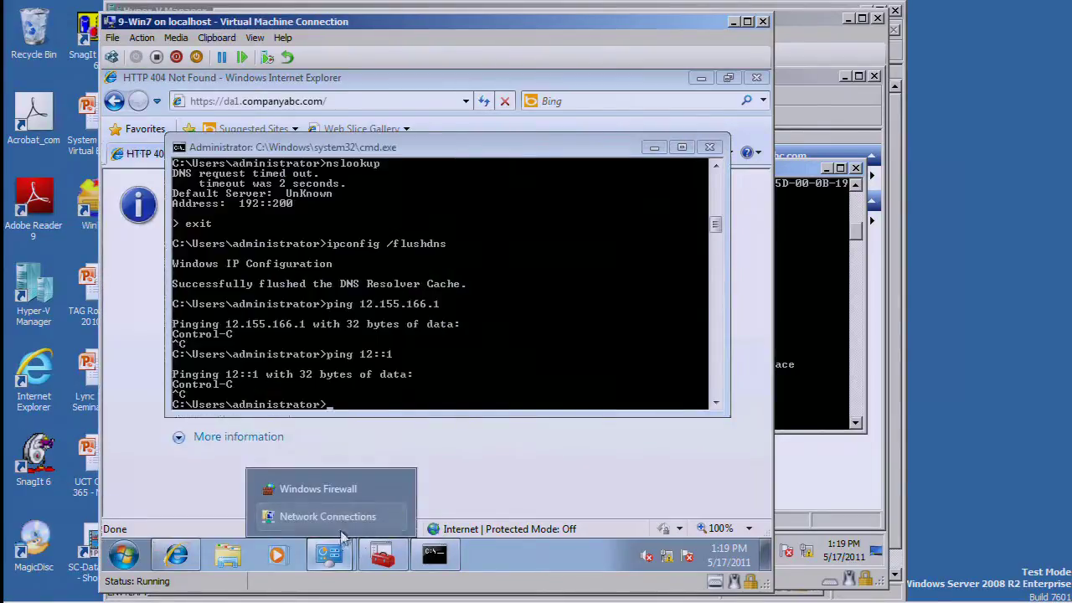
click(334, 516)
Give Local Area Connection 2 an IPv4 default gateway of 12.155.166.1 and skip diagnostics
right_click(231, 164)
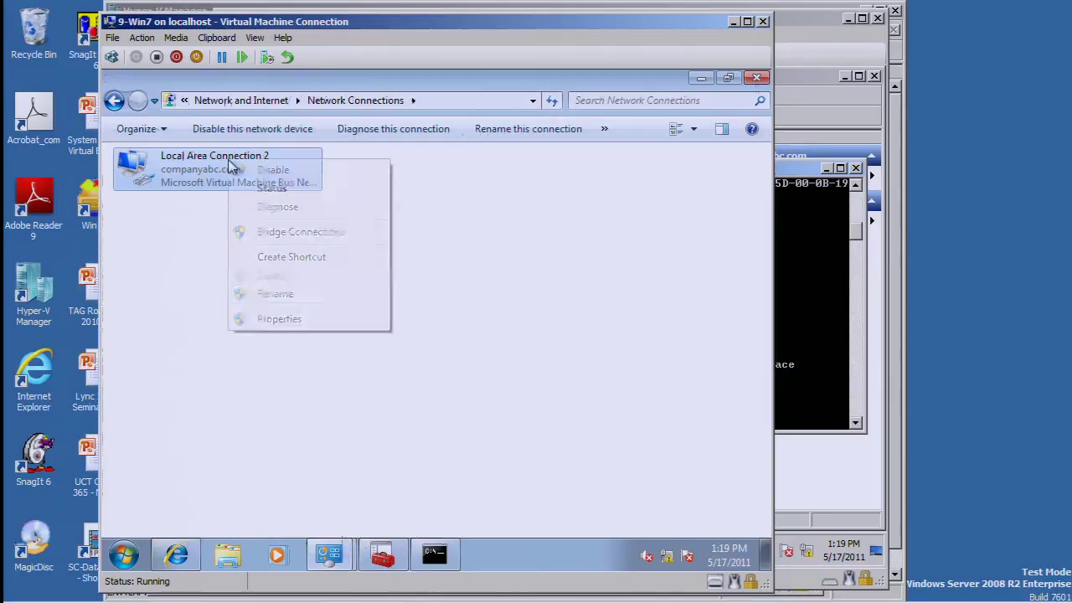
click(266, 320)
double_click(314, 338)
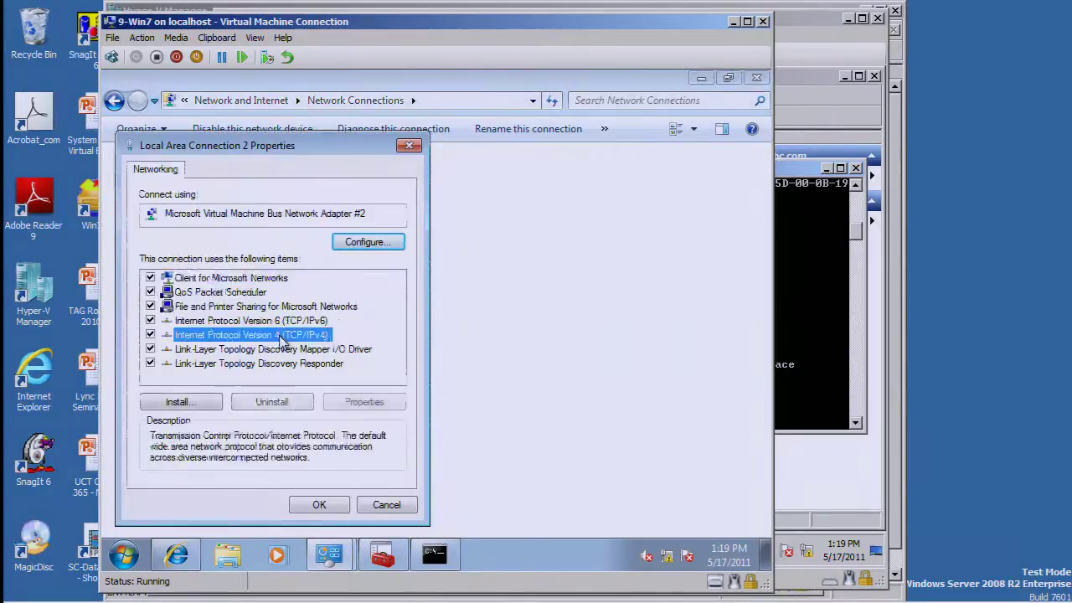
click(342, 346)
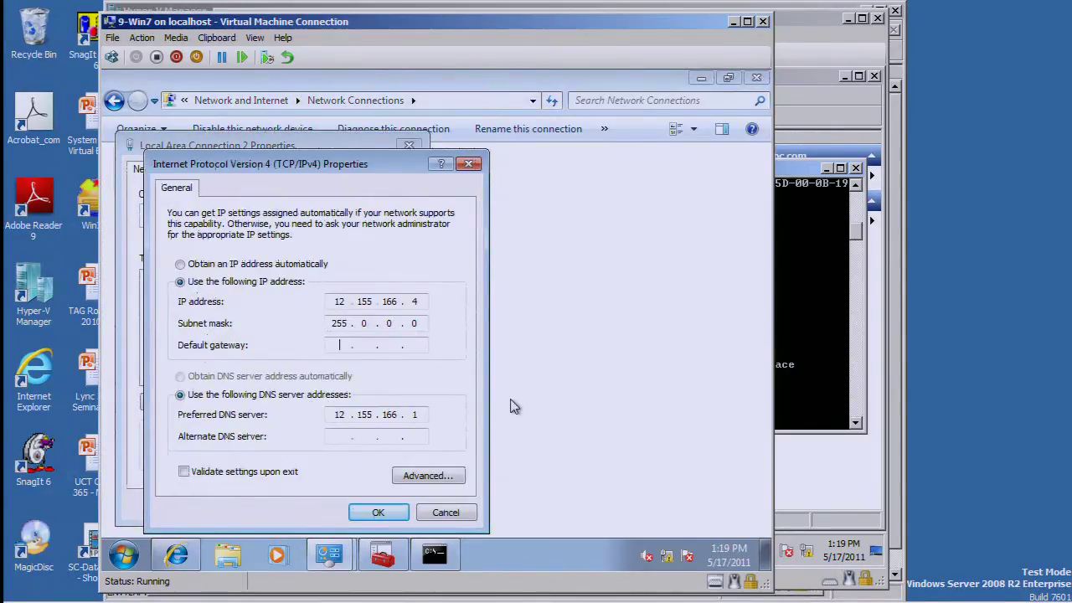
text(12 . 155 . 166 . 1)
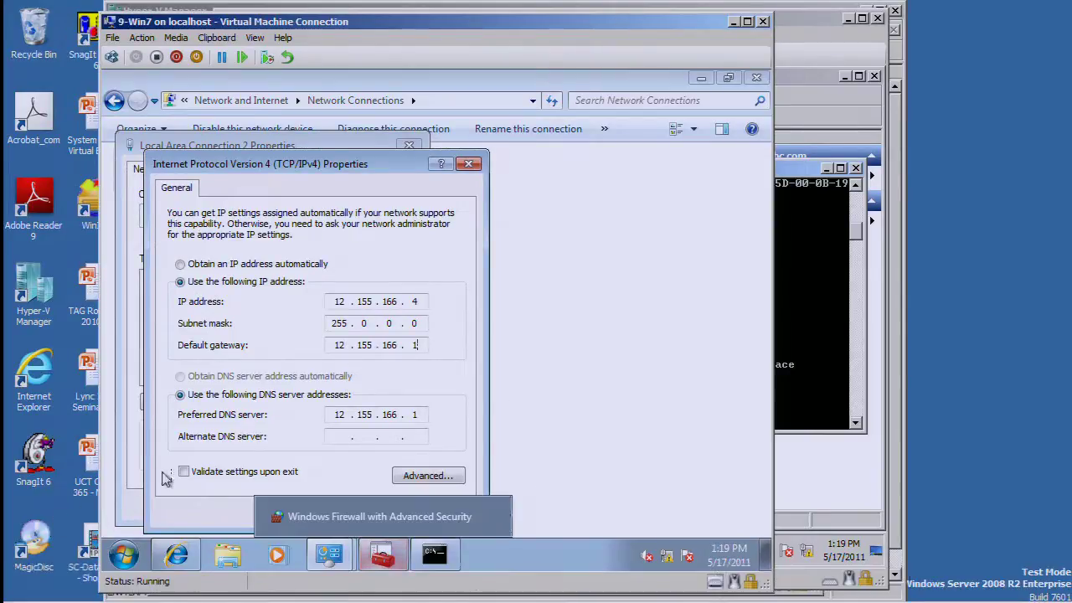
click(378, 512)
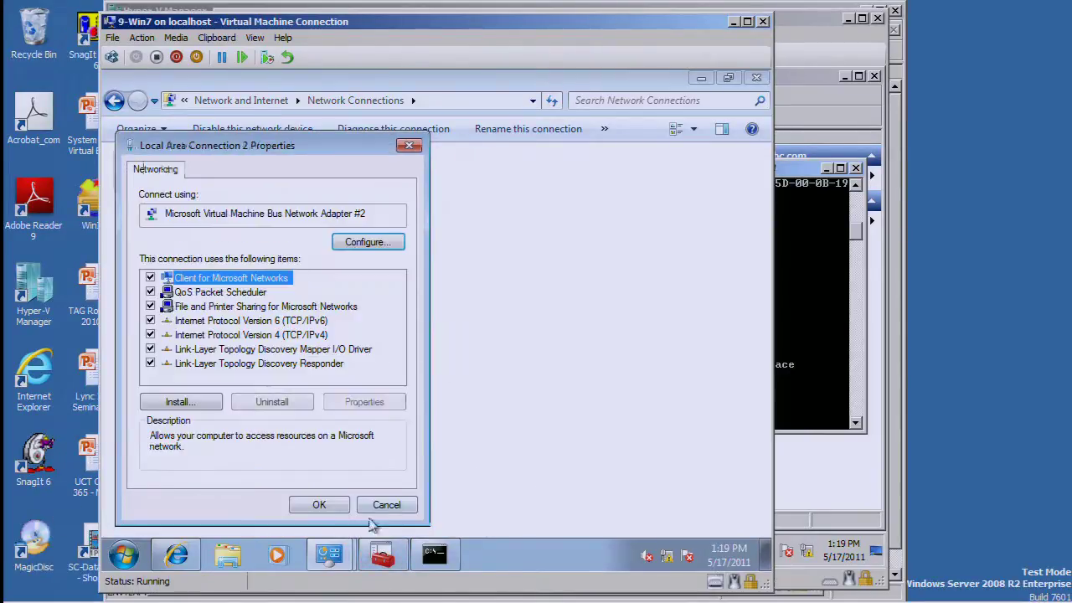
click(325, 506)
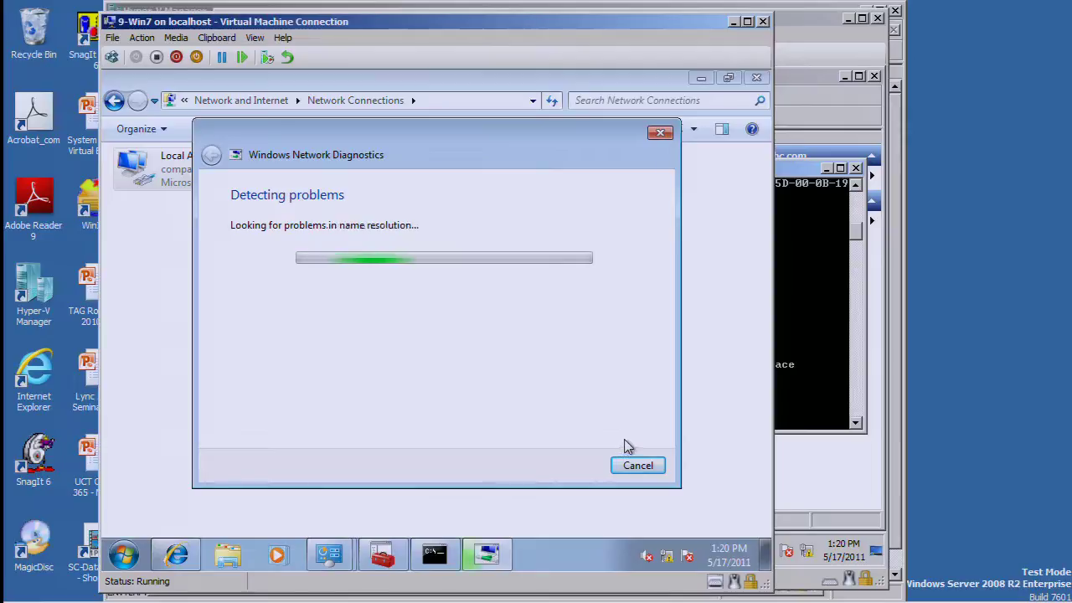
click(636, 466)
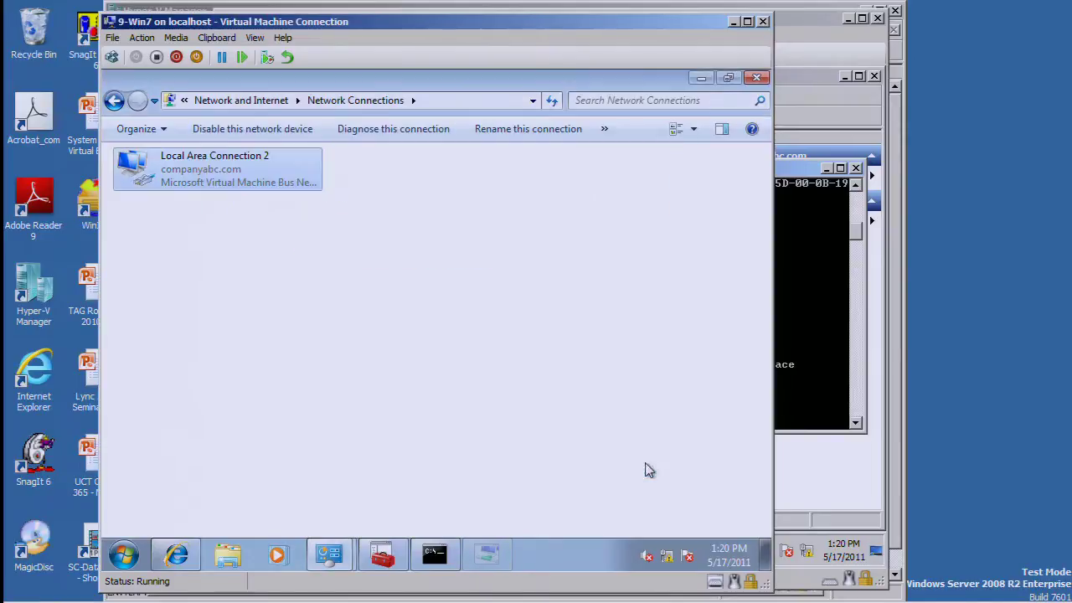
click(793, 314)
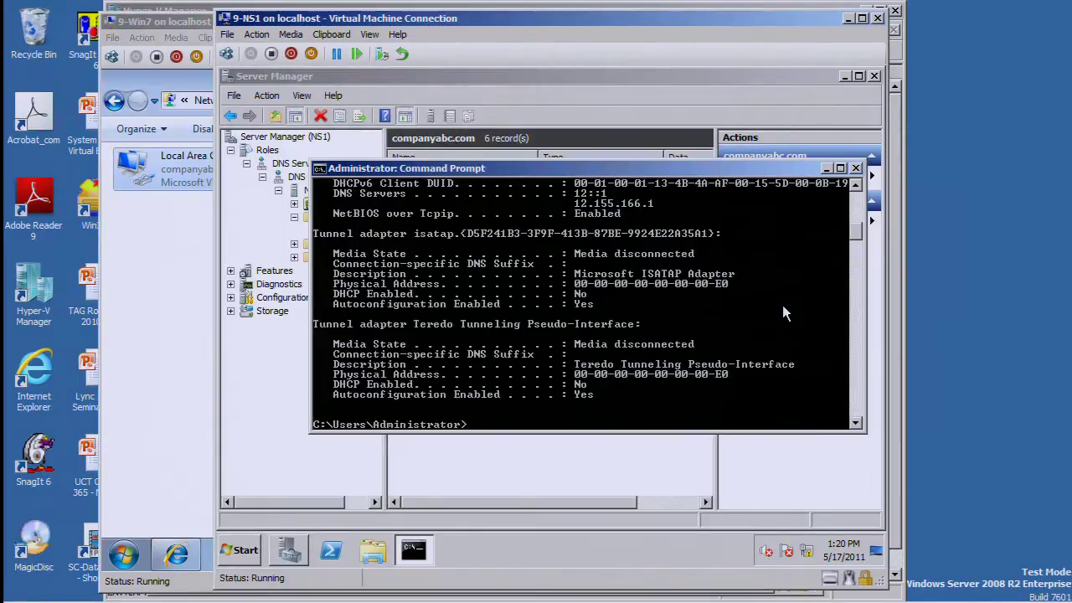
Open the properties of NS1's Local Area Connection 2 adapter
key(alt+Tab)
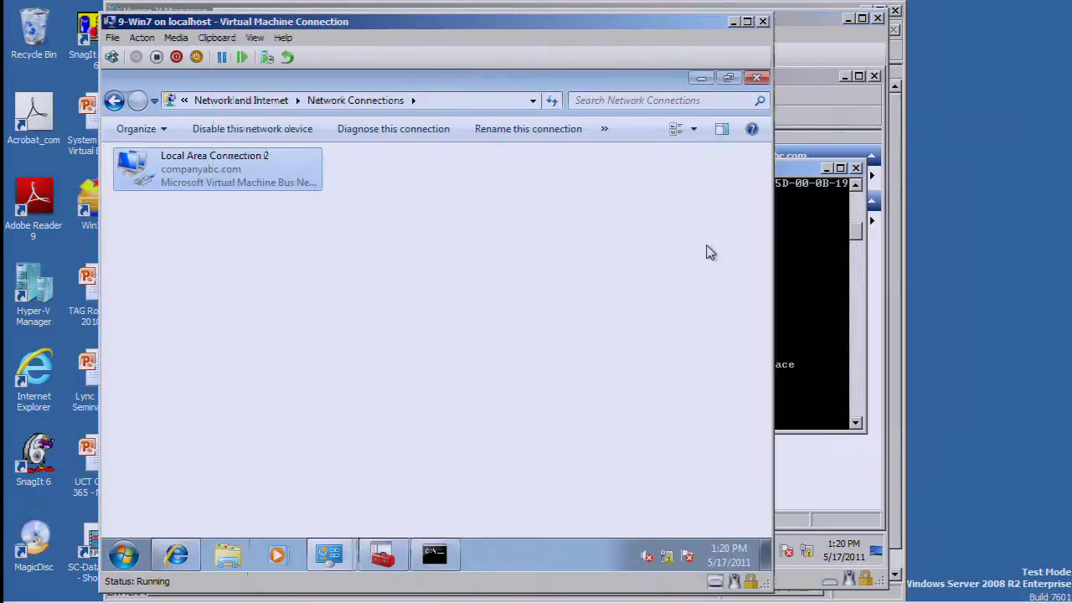
key(alt+Tab)
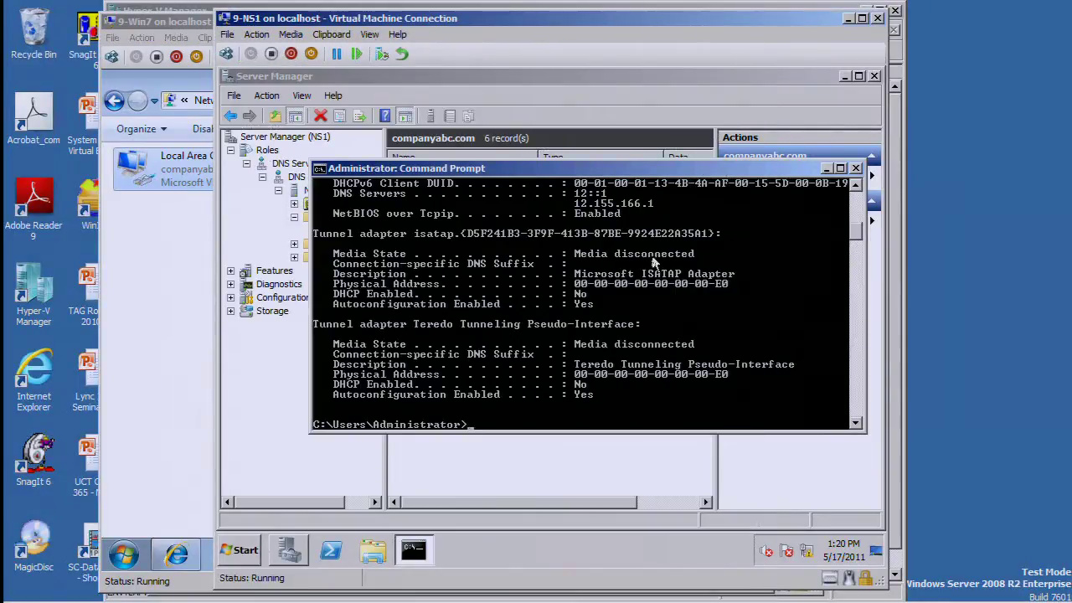
click(236, 550)
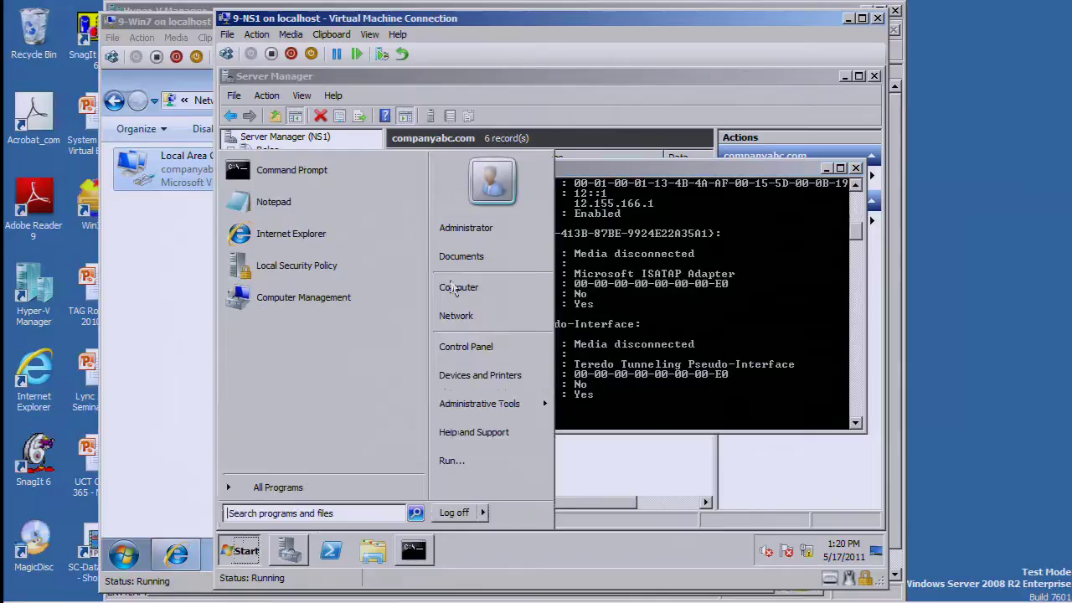
right_click(470, 318)
key(Escape)
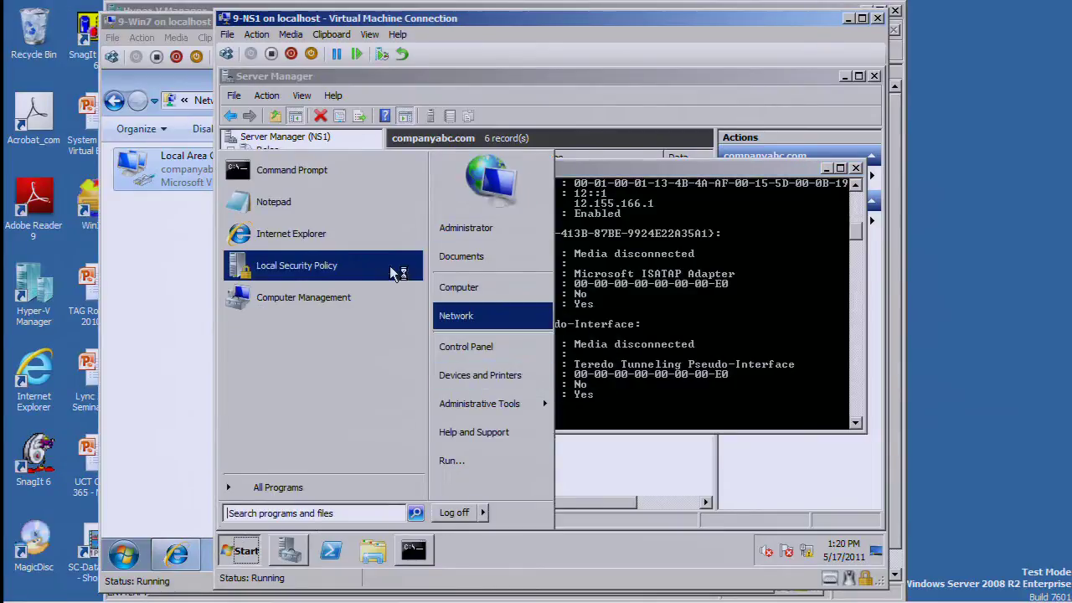
key(Return)
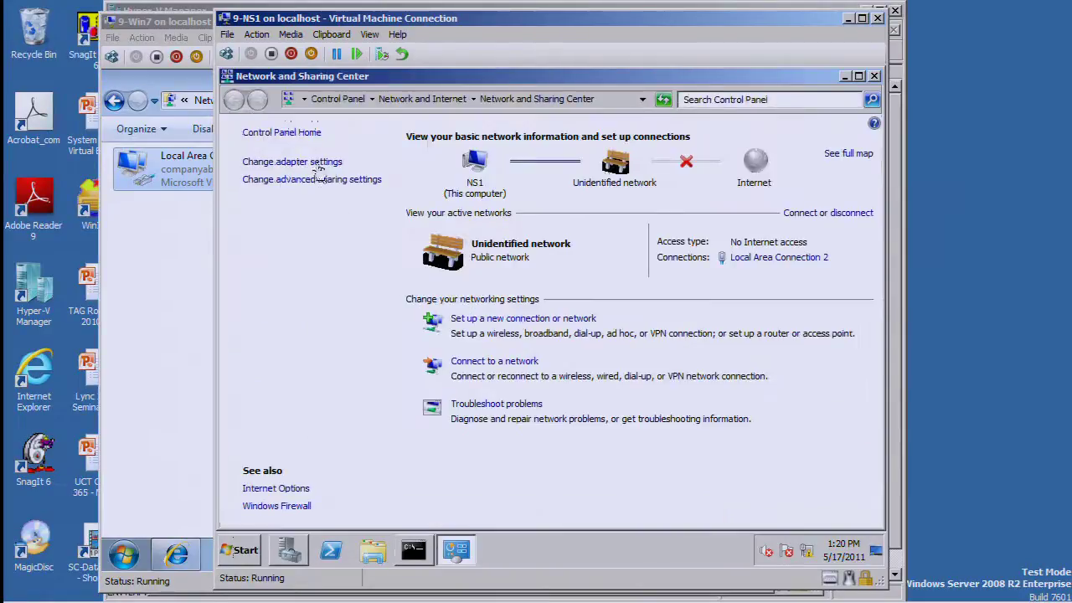
click(318, 165)
right_click(314, 174)
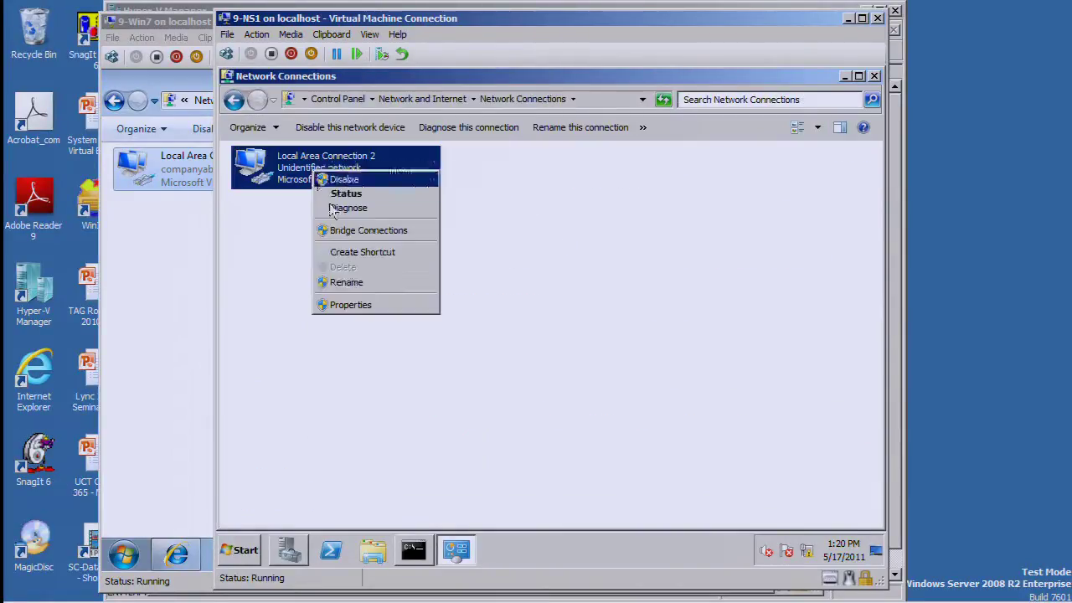
click(350, 306)
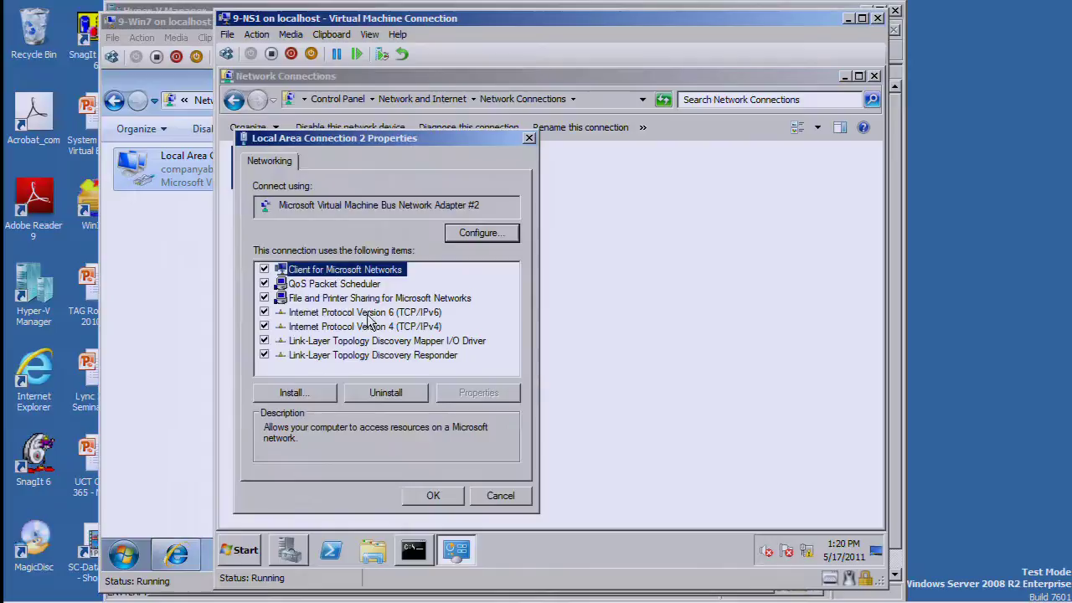
Review NS1's IPv4 (12.155.166.1) and IPv6 (12::1) settings and close them unchanged
click(368, 327)
double_click(369, 328)
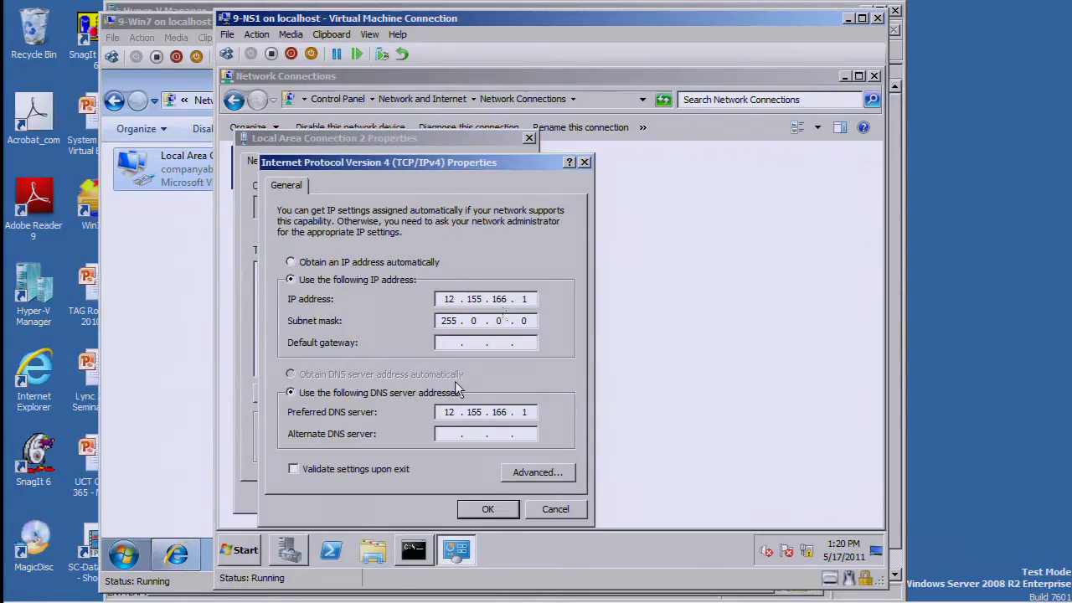
click(450, 343)
click(487, 509)
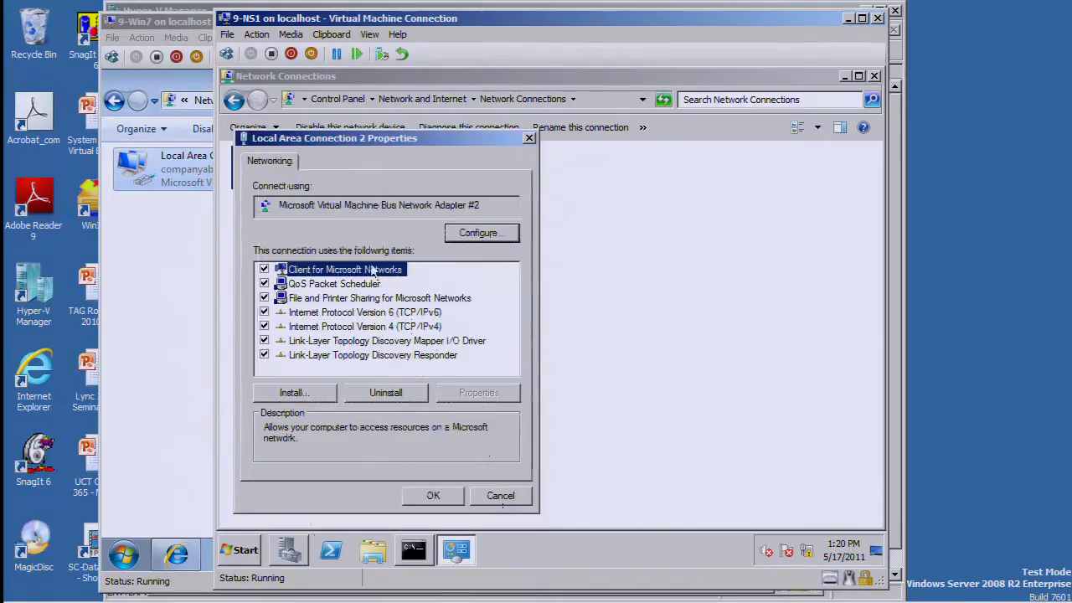
click(356, 316)
double_click(356, 316)
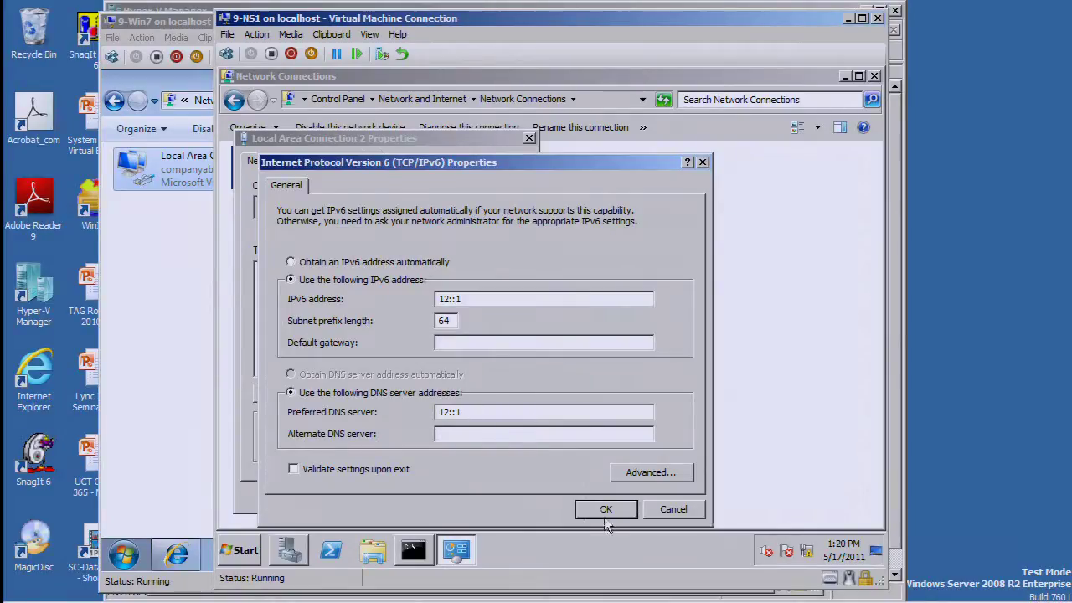
click(606, 511)
click(434, 496)
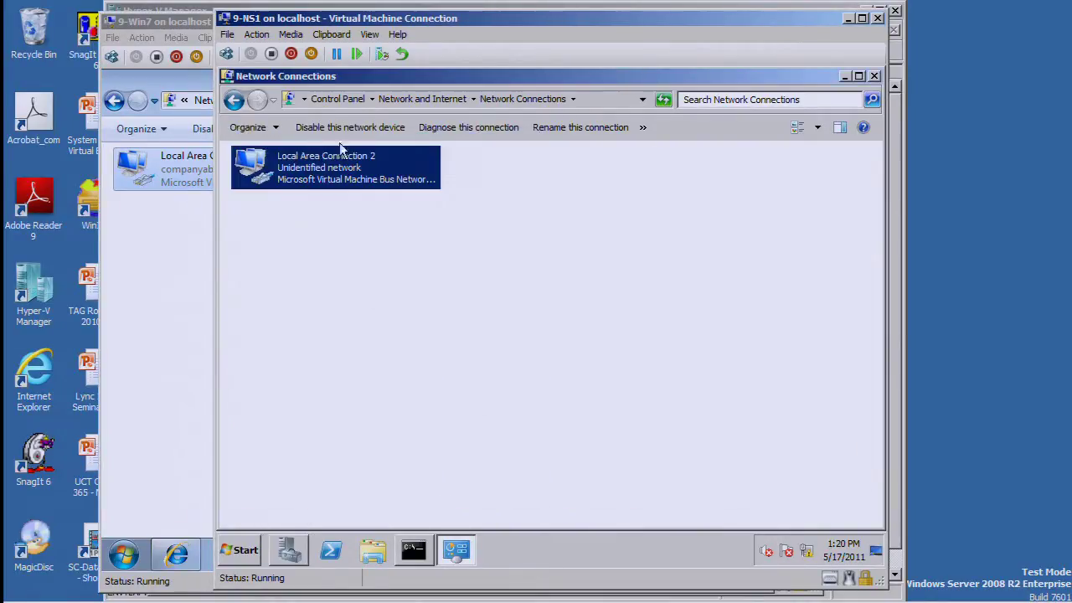
click(227, 34)
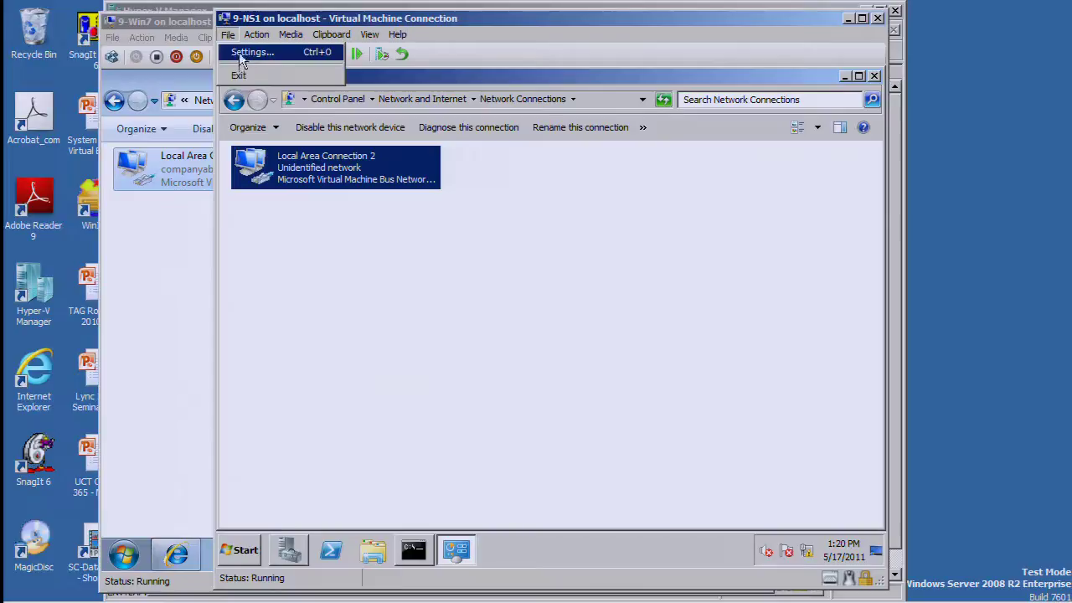
Check the virtual network adapter settings of the NS1 and Win7 VMs
click(239, 48)
click(104, 272)
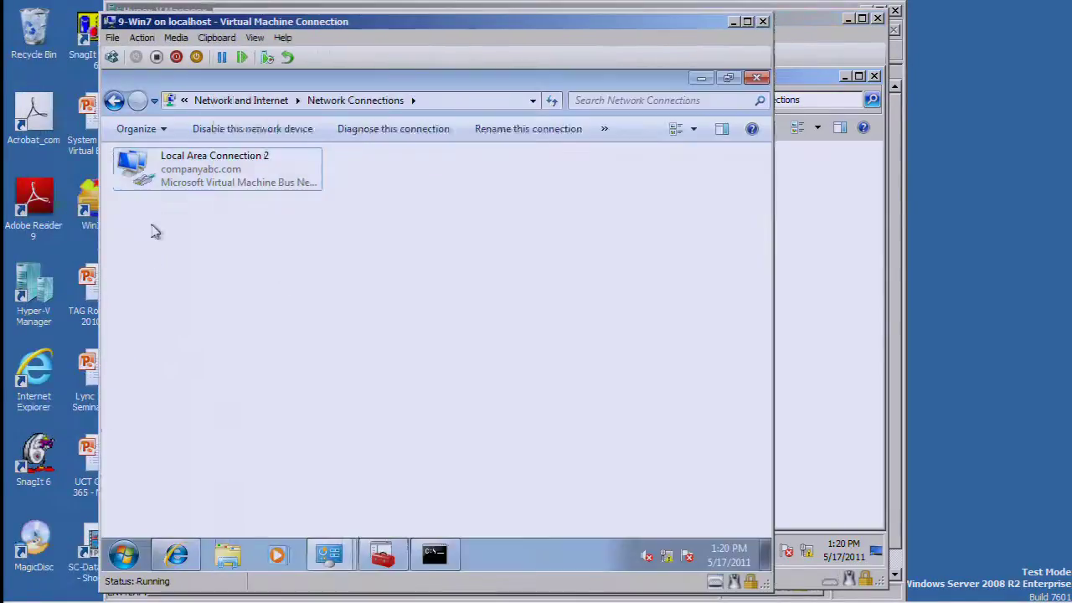
click(112, 37)
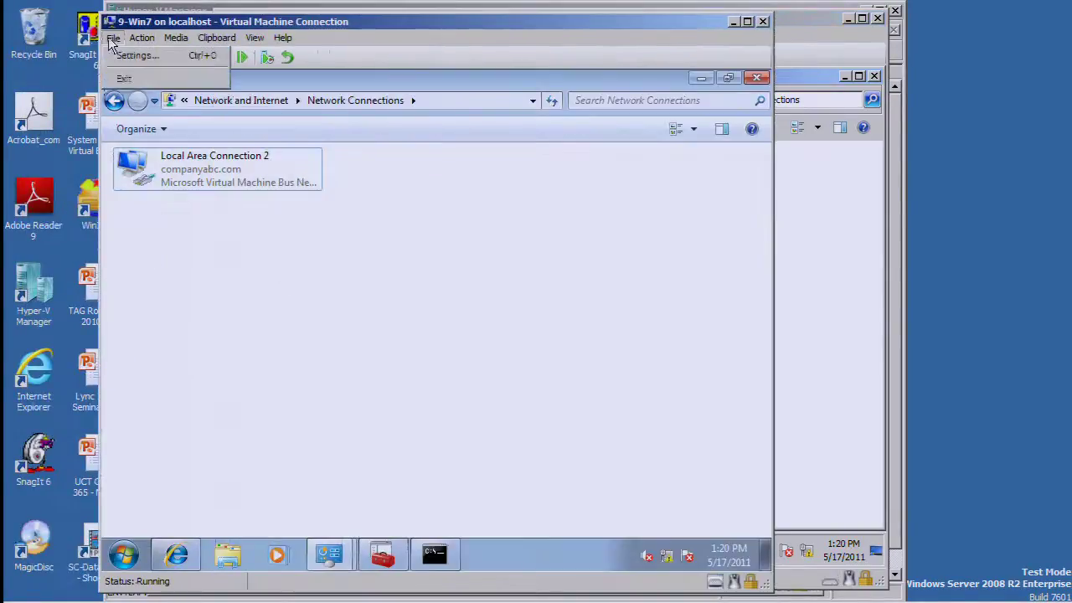
click(130, 51)
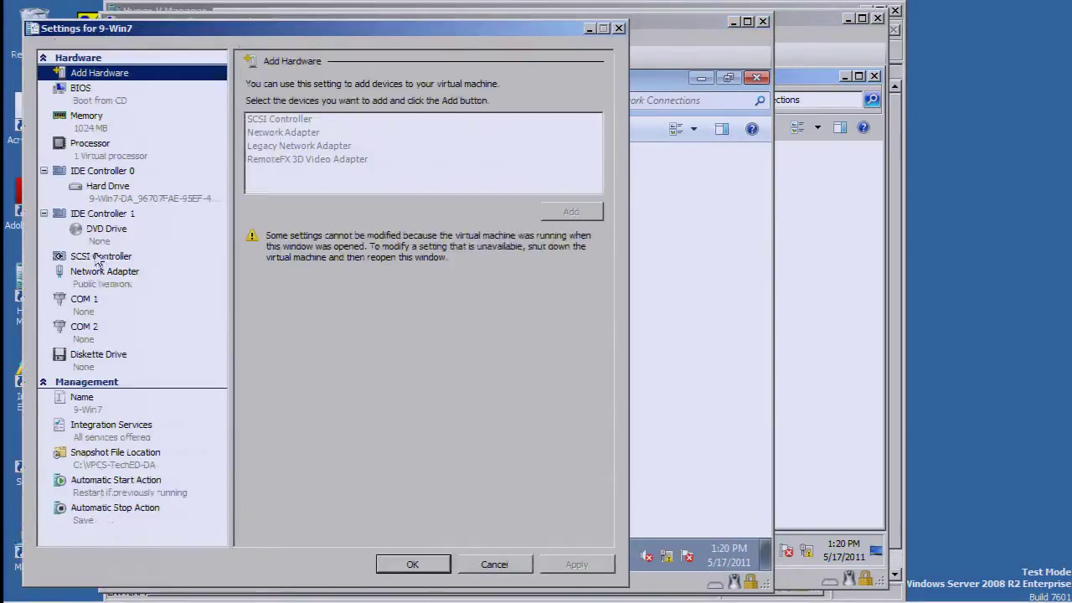
click(104, 271)
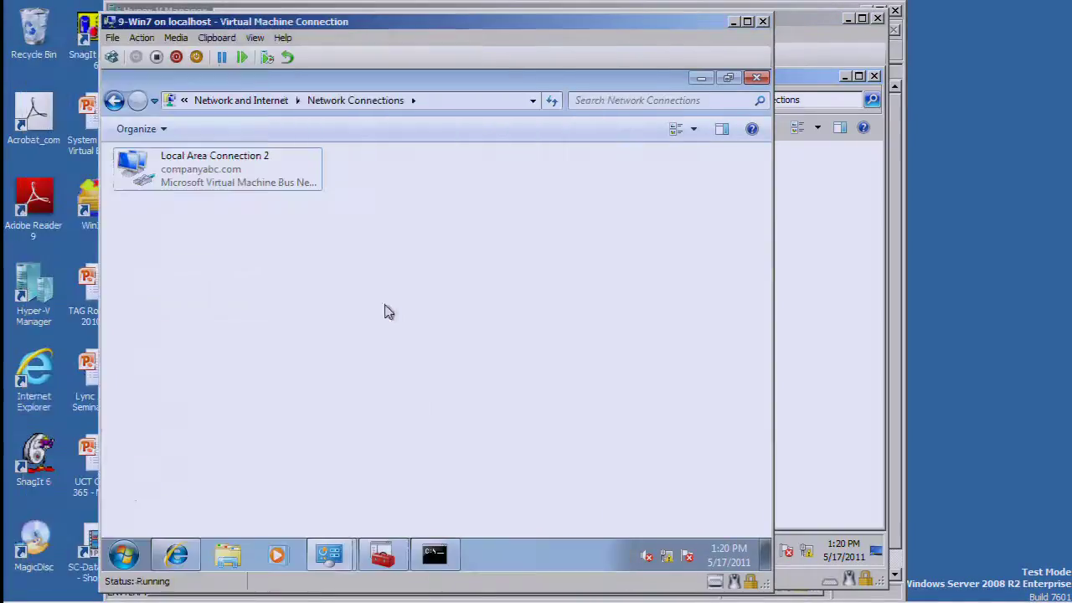
Ping 12.155.166.1 from the Win7 command prompt
click(439, 557)
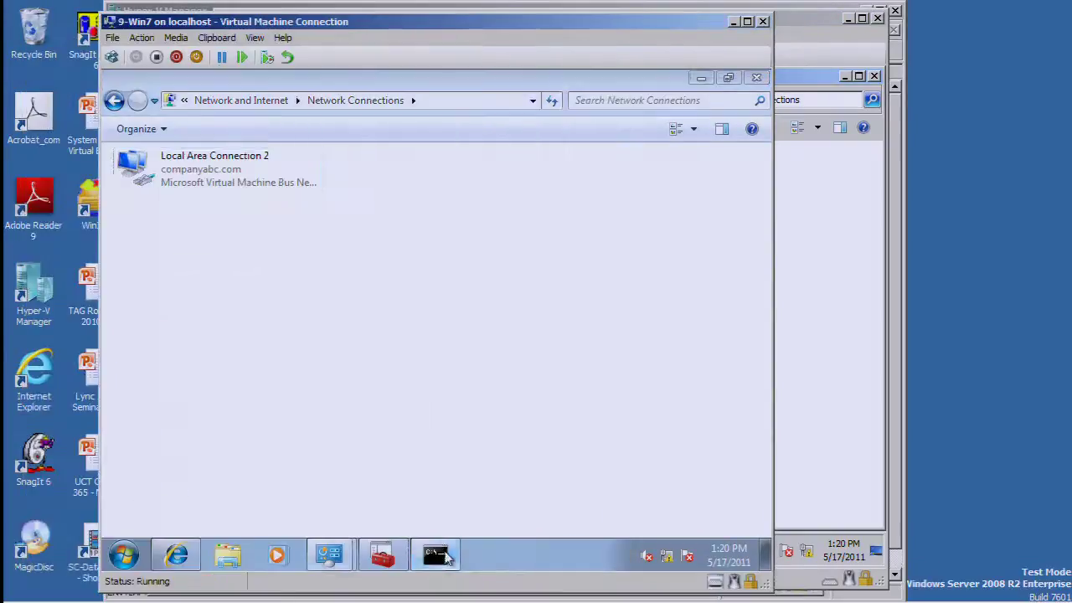
text(ping 12.155.166.1)
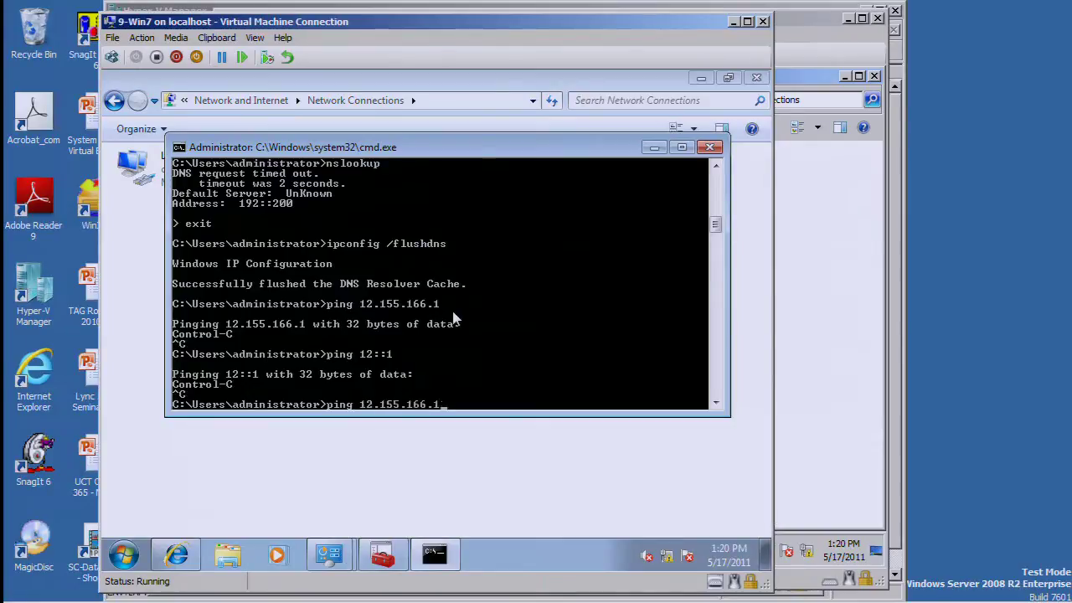
key(Return)
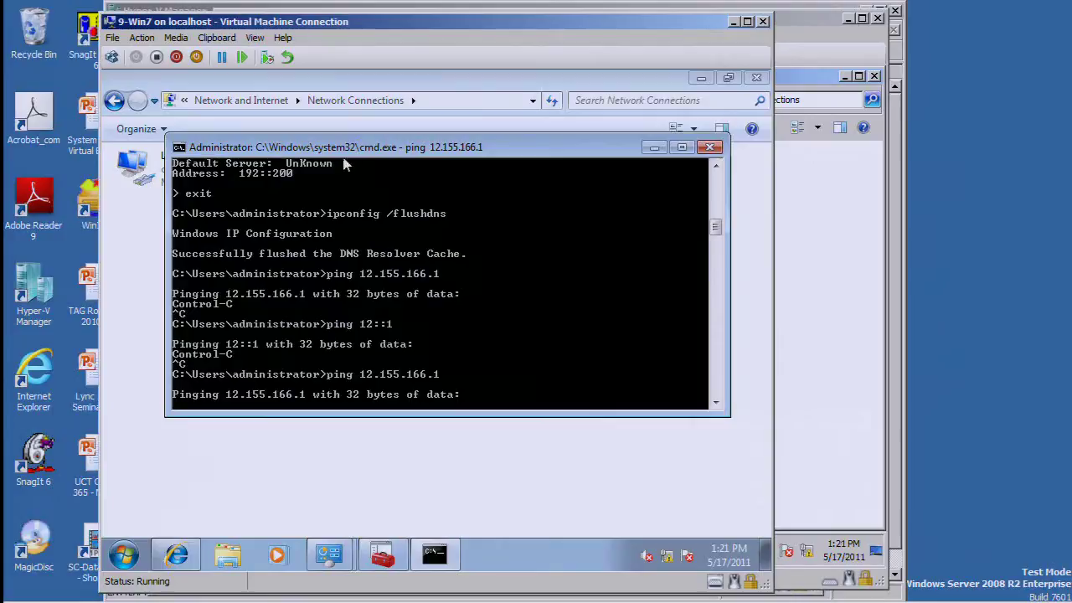
Reload the current page in Win7's Internet Explorer
click(176, 555)
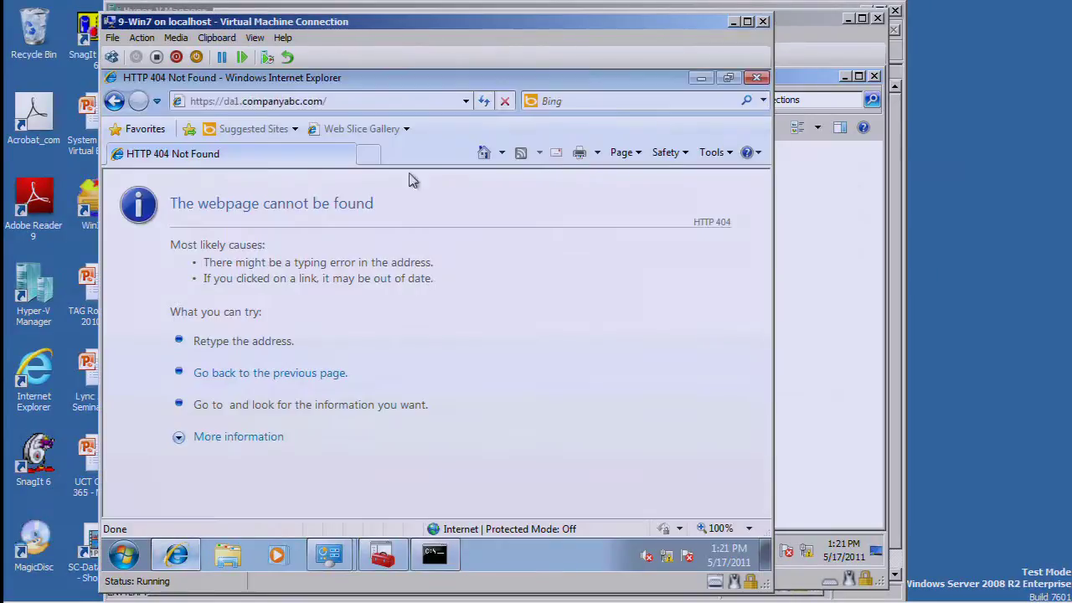
key(alt+Tab)
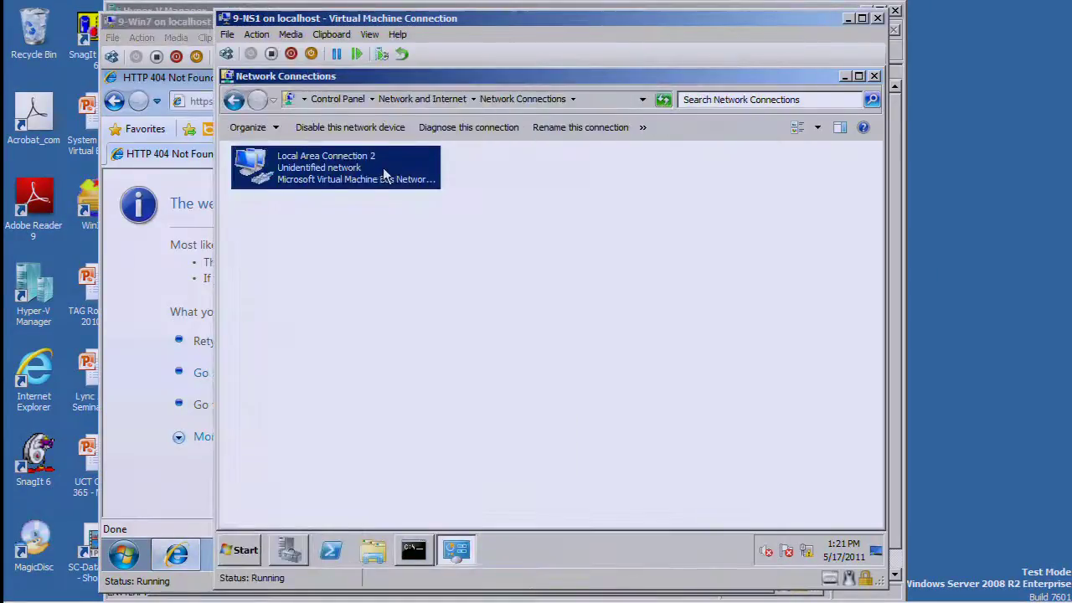
key(alt+Tab)
click(302, 102)
key(Return)
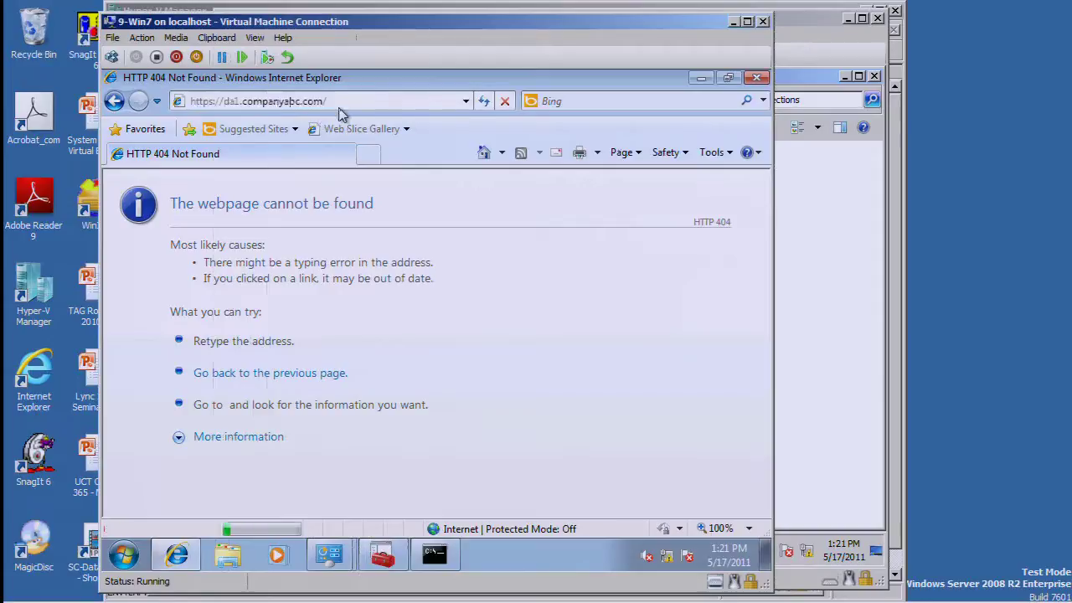
click(238, 101)
text(https://cr)
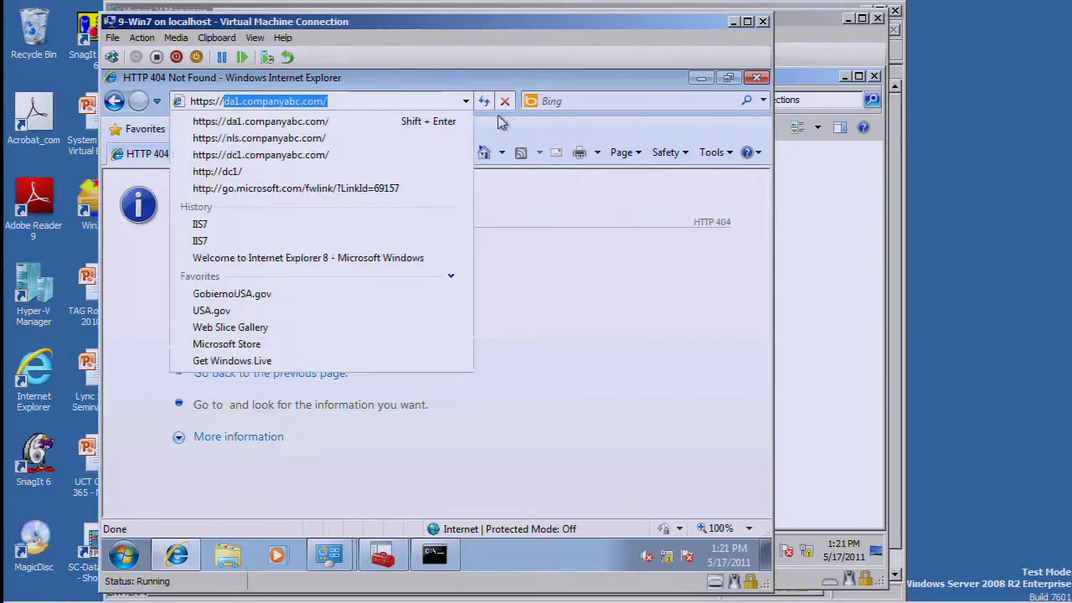
text(l.compan)
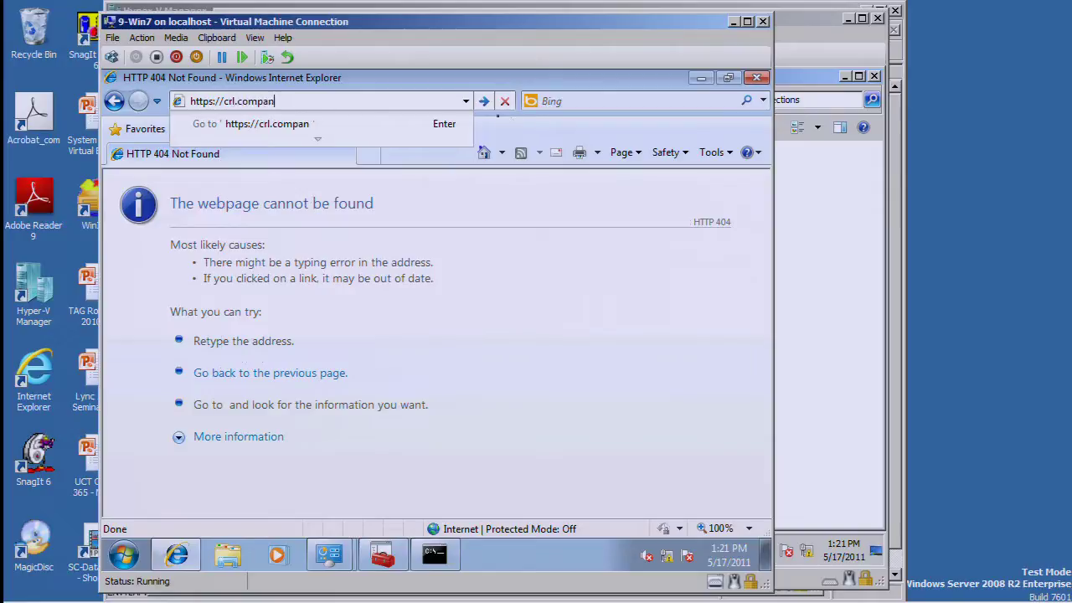
text(yabc.com)
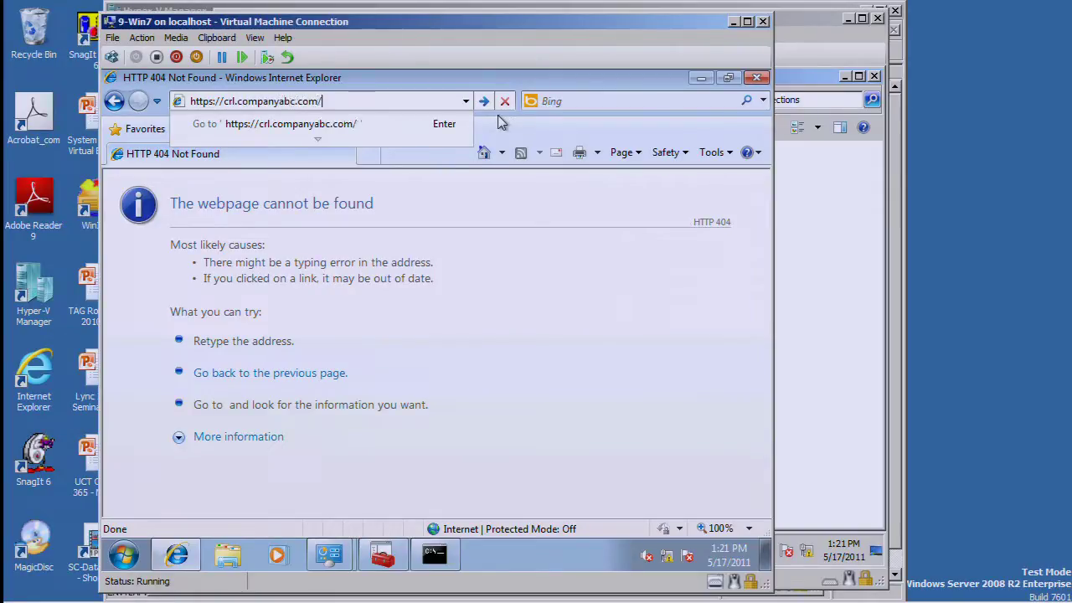
text(/)
text(cert.crl)
key(Return)
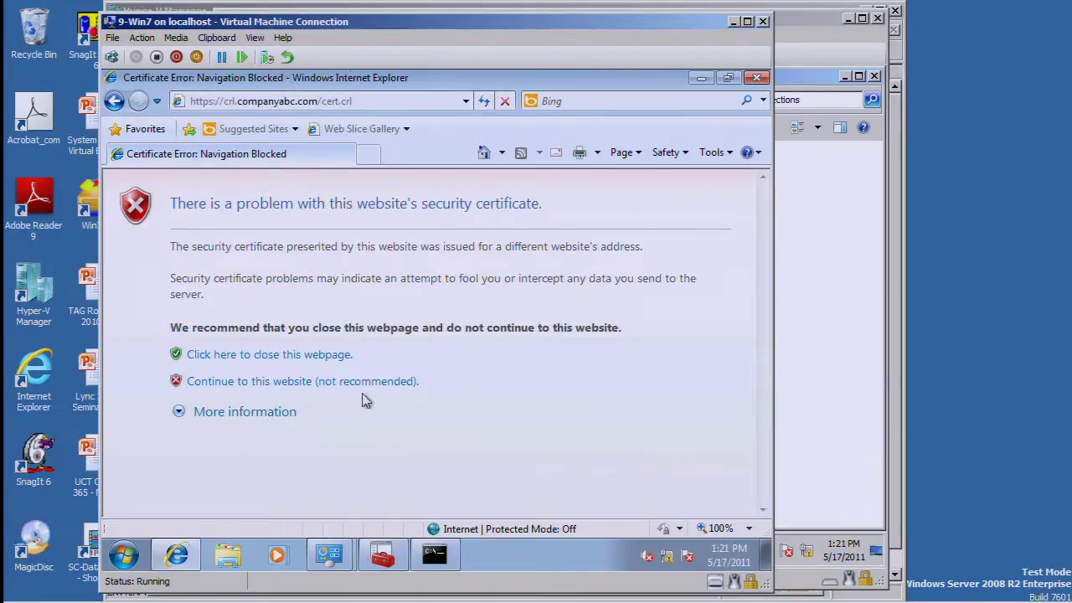
click(357, 383)
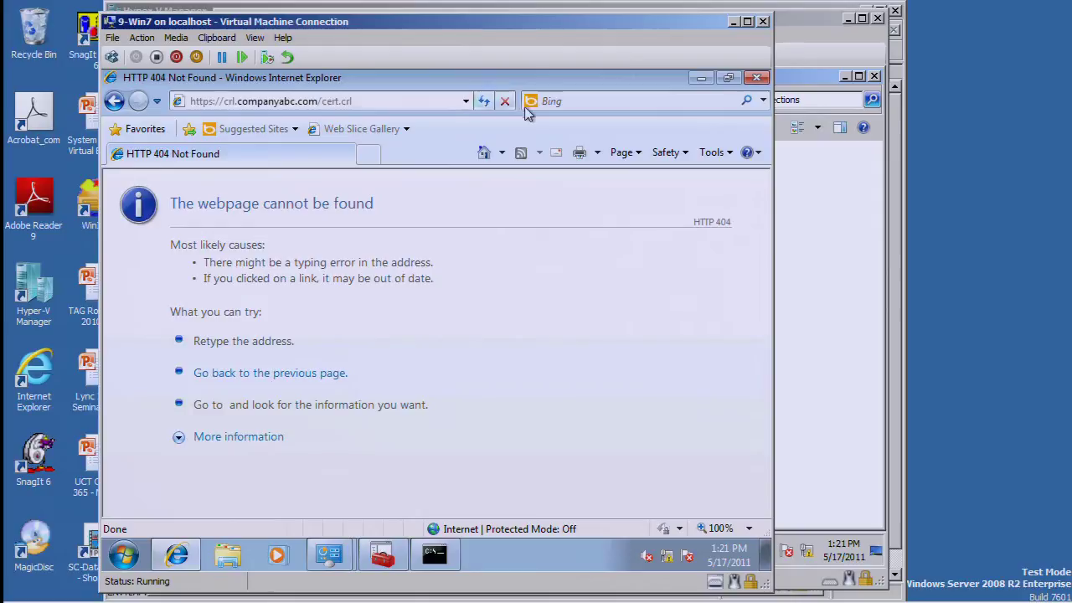
key(alt+Tab)
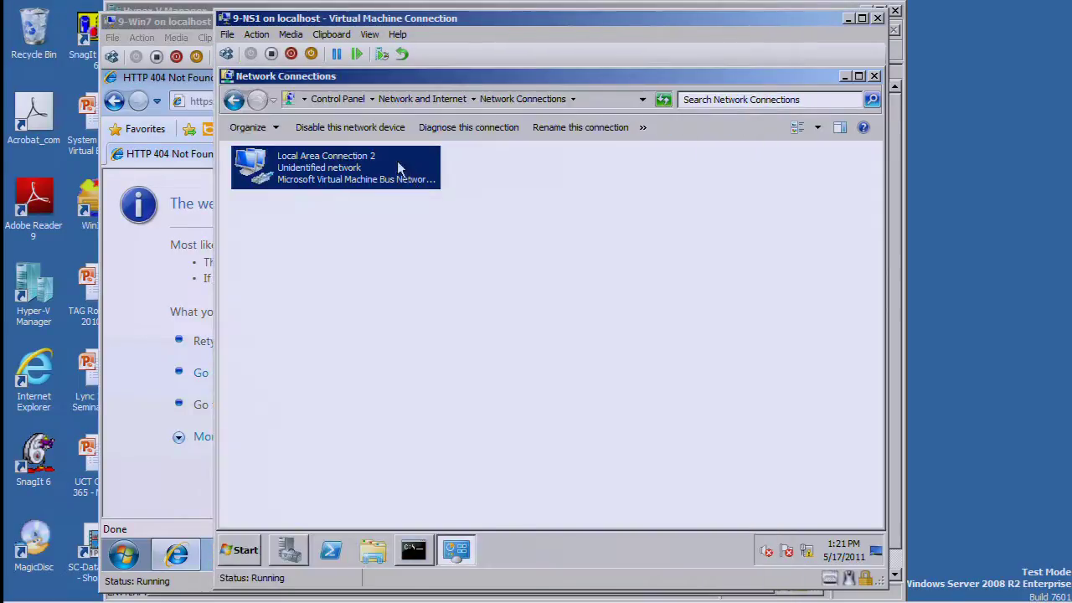
key(alt+Tab)
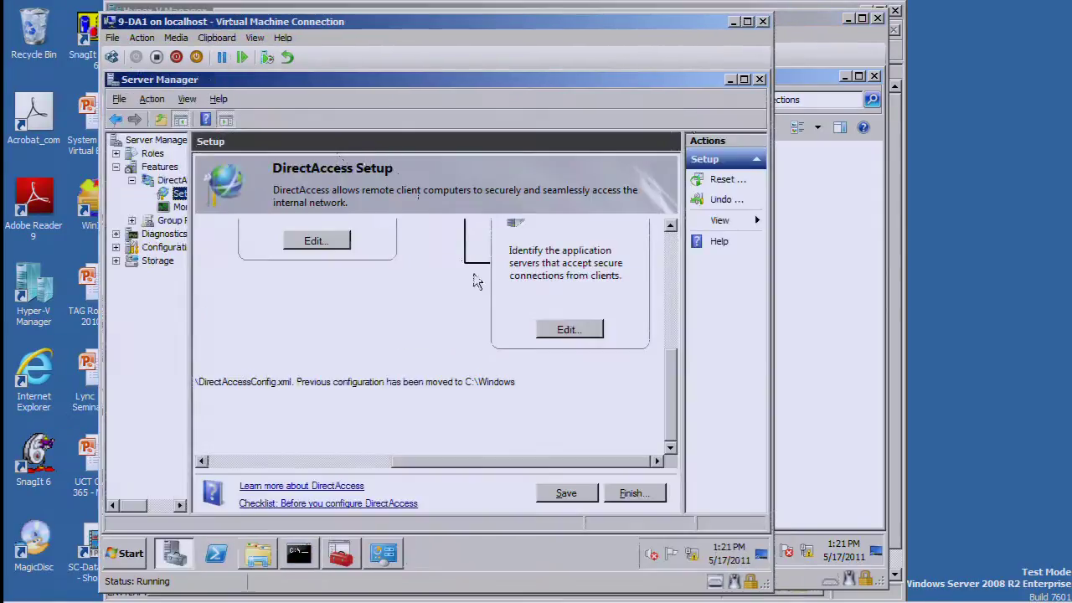
key(alt+Tab)
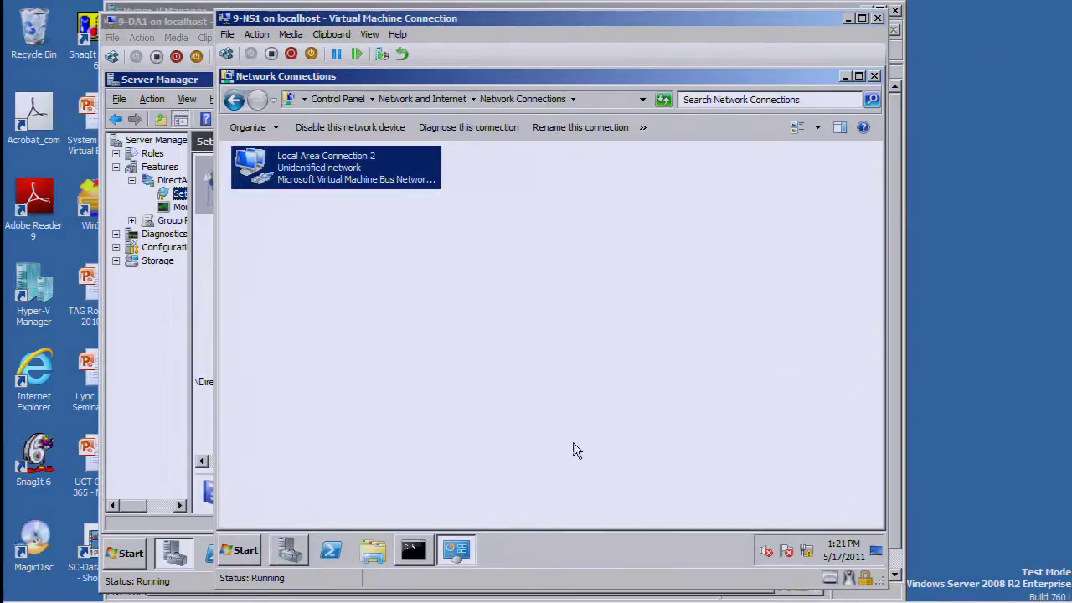
Show the companyabc.com DNS zone records in NS1's Server Manager
key(alt+Tab)
key(alt+Tab)
key(alt+Tab)
key(alt+Tab)
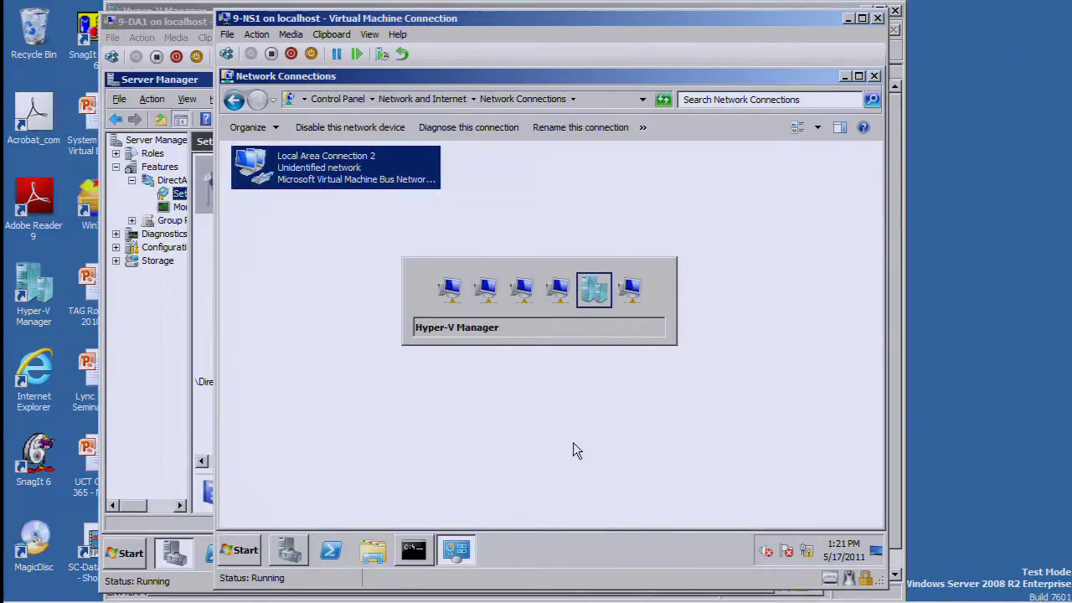
key(alt+Tab)
key(alt+Tab)
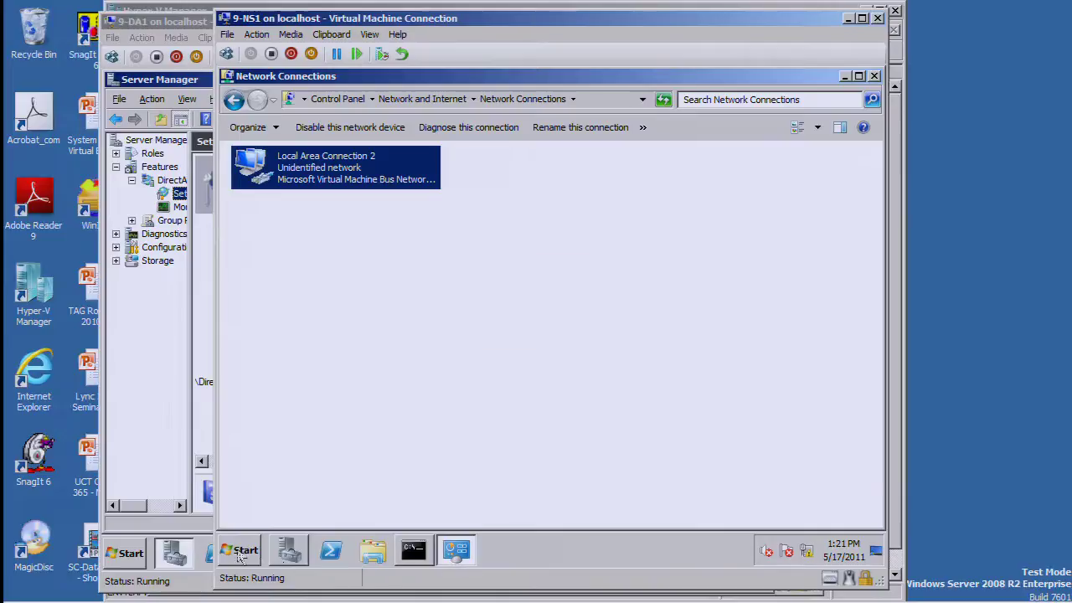
click(297, 555)
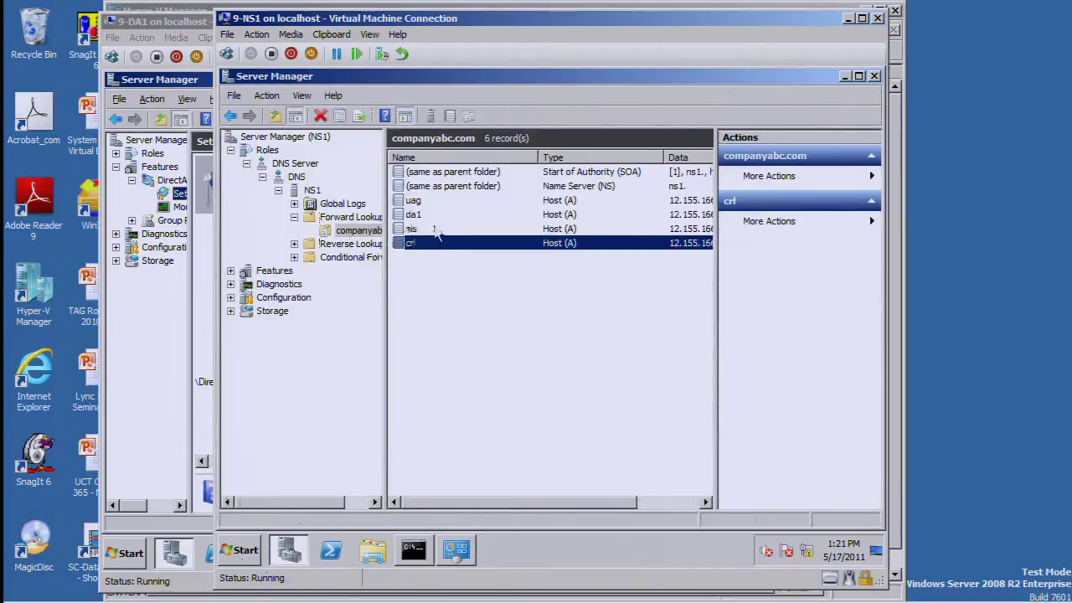
click(425, 215)
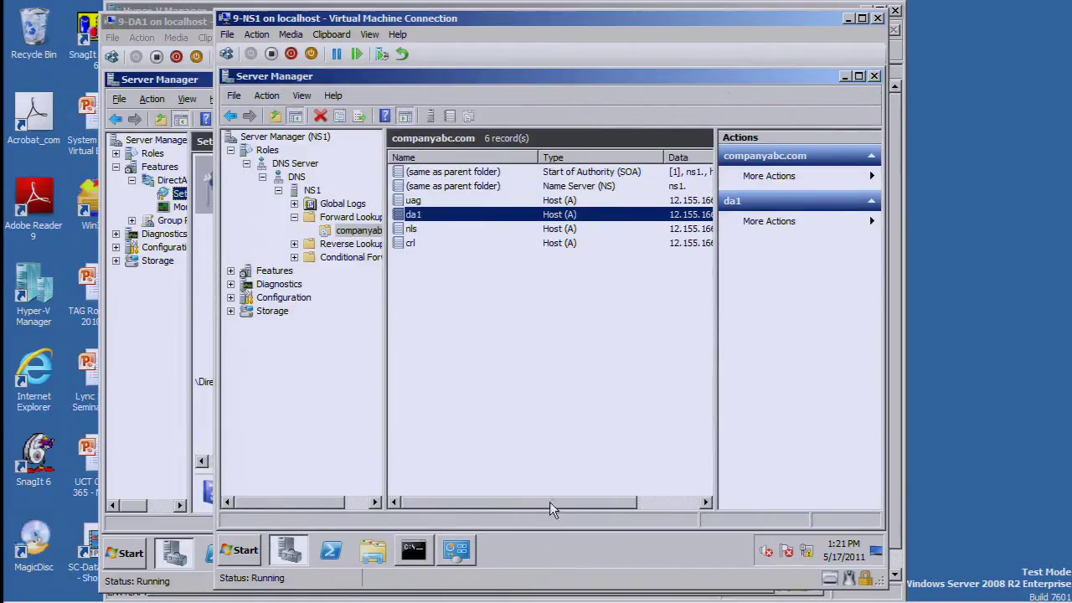
click(707, 502)
mouse_move(688, 502)
mouse_down()
mouse_move(544, 511)
mouse_move(664, 502)
mouse_move(596, 500)
mouse_move(677, 504)
mouse_up()
Add a da1 IPv6 host record with a 12:: address to companyabc.com
right_click(568, 262)
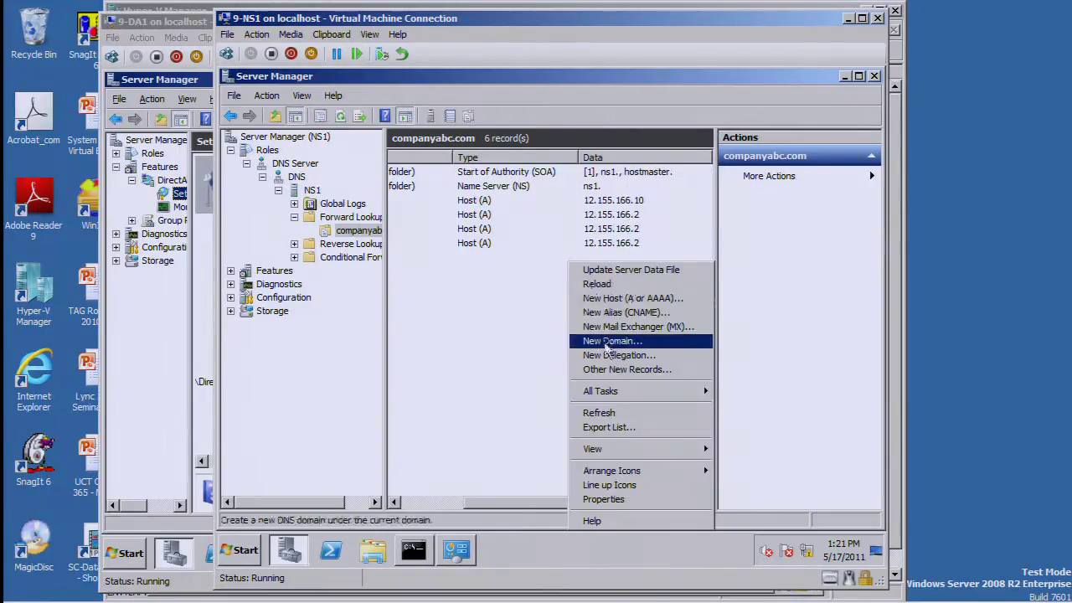
click(604, 298)
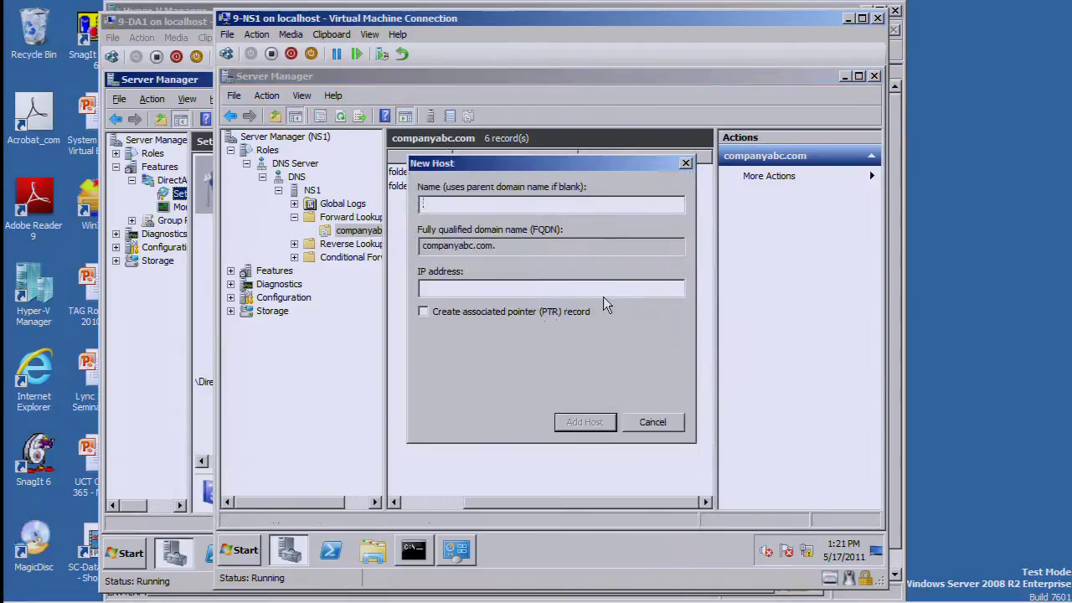
text(12::2)
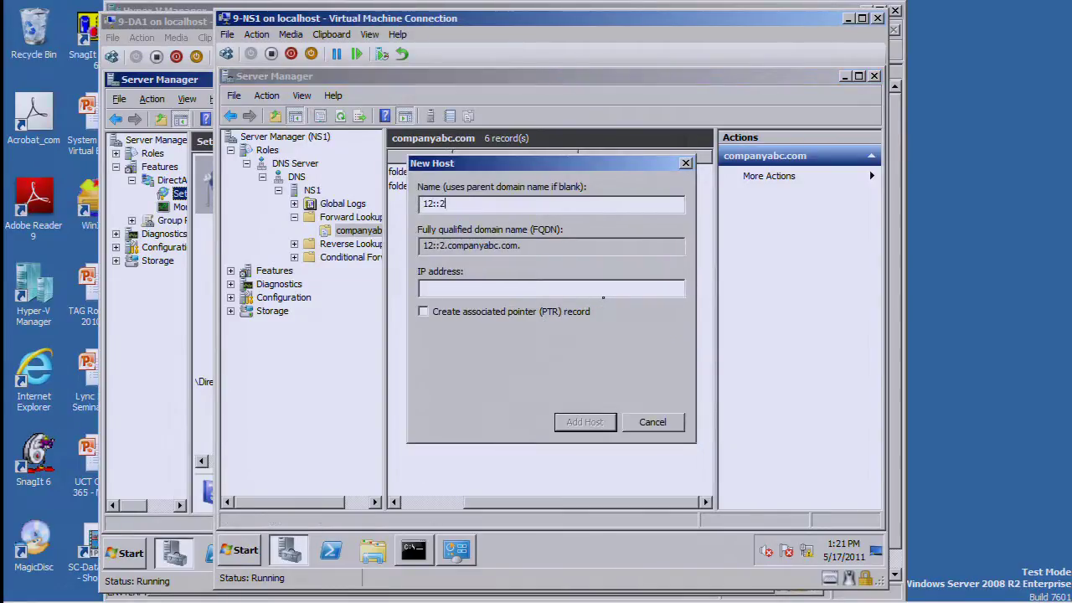
key(BackSpace)
key(BackSpace)
key(BackSpace)
key(BackSpace)
key(BackSpace)
text(da1)
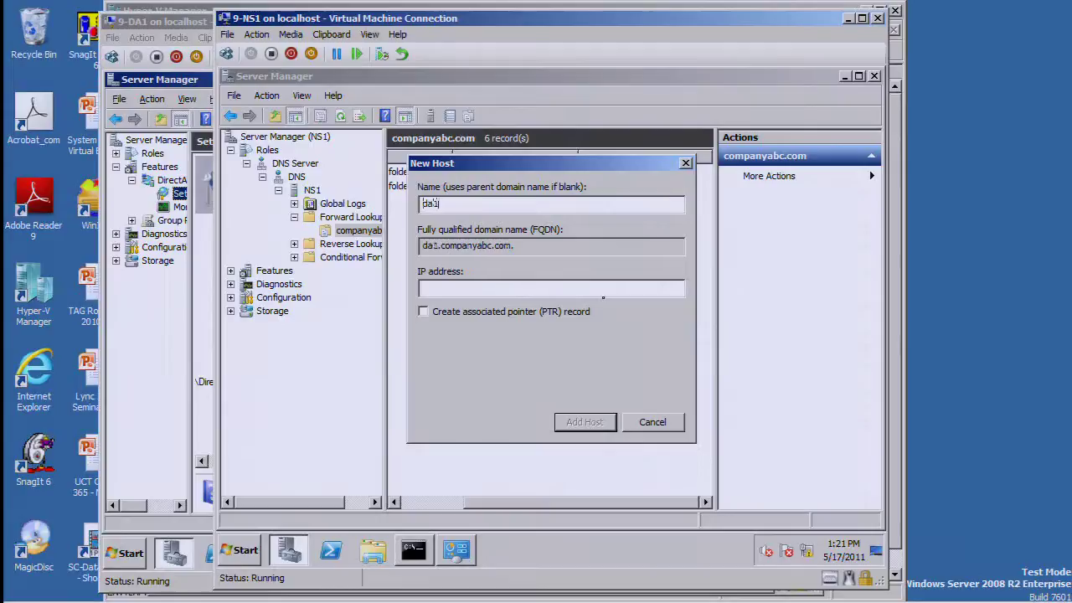
key(Tab)
key(Tab)
text(12::1)
key(Return)
click(685, 358)
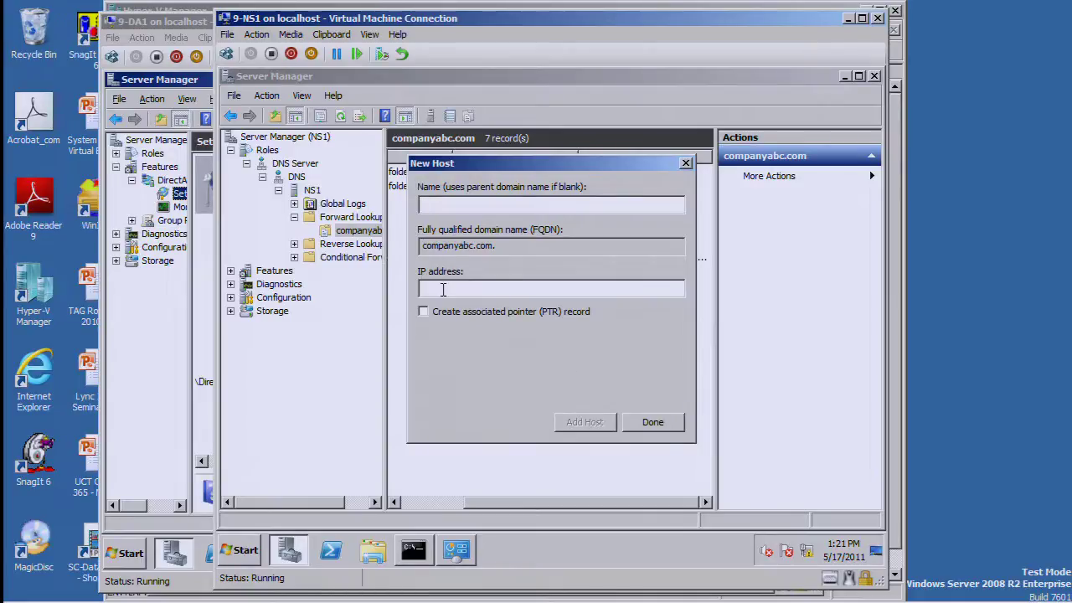
Add IPv6 host records for crl (12::1) and nls, then close the New Host dialog
text(crl)
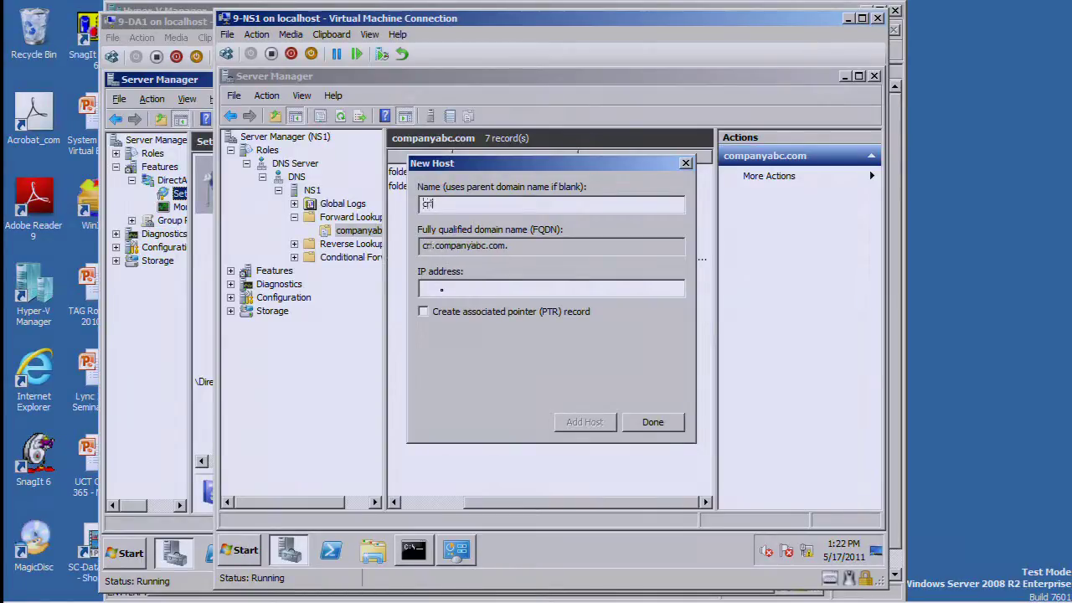
key(Tab)
key(Tab)
text(12:)
text(:1)
key(Return)
key(Return)
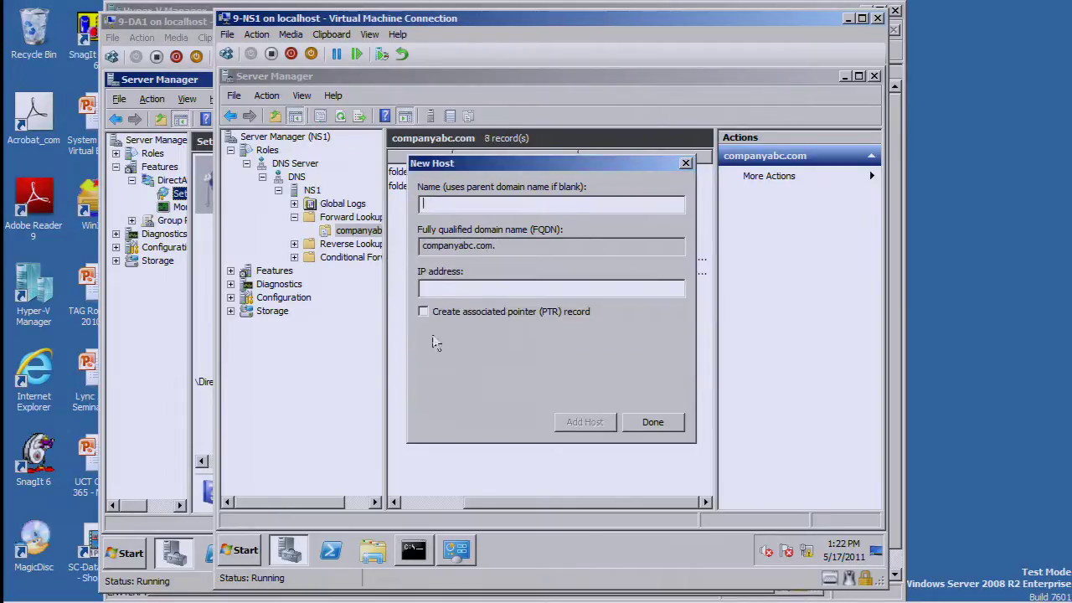
text(nls)
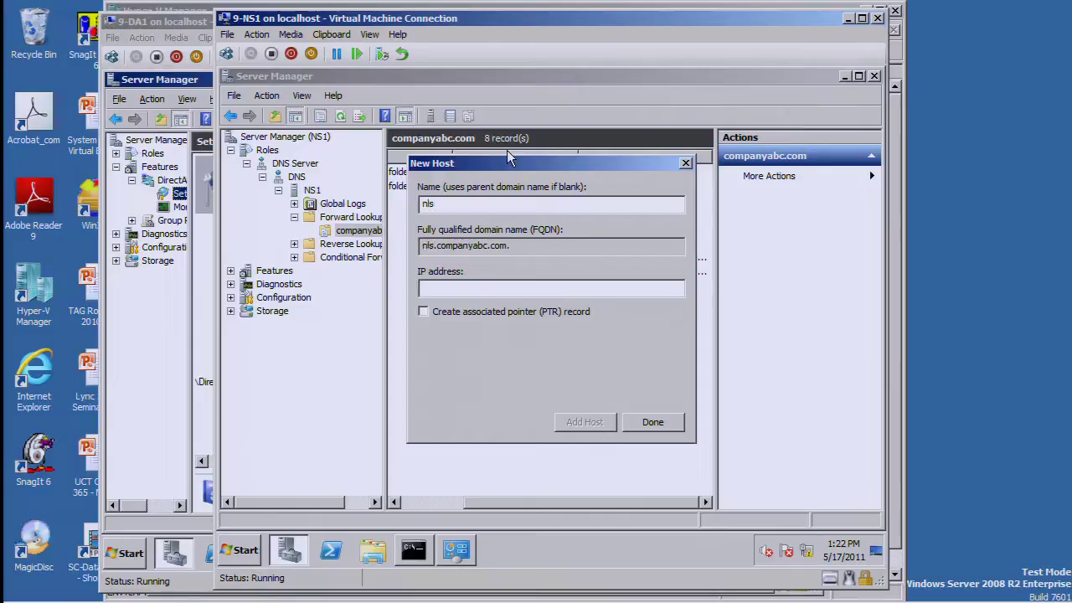
key(Tab)
key(Tab)
text(12:0000)
text(:)
key(Return)
key(Return)
key(Escape)
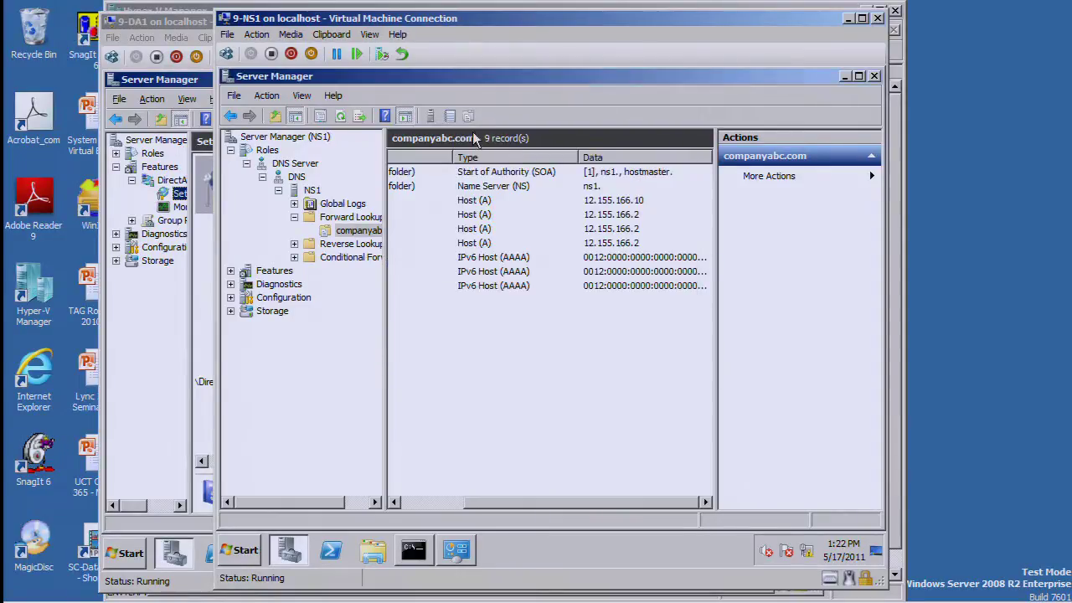
key(alt+Tab)
key(alt+Tab)
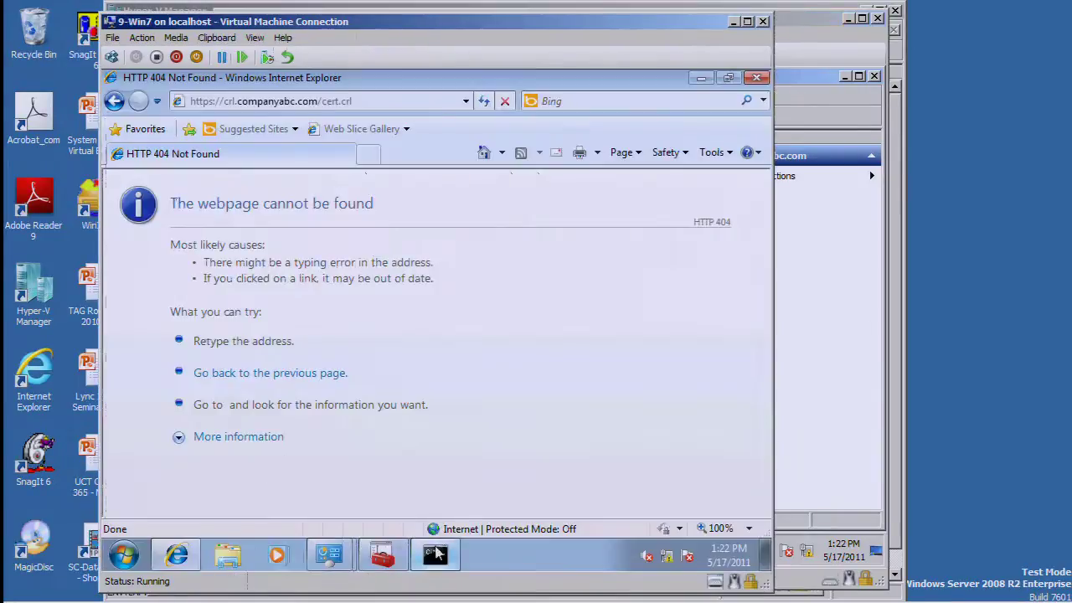
Flush the Win7 DNS cache with ipconfig /flushdns
click(438, 554)
text(ipconfig /flush)
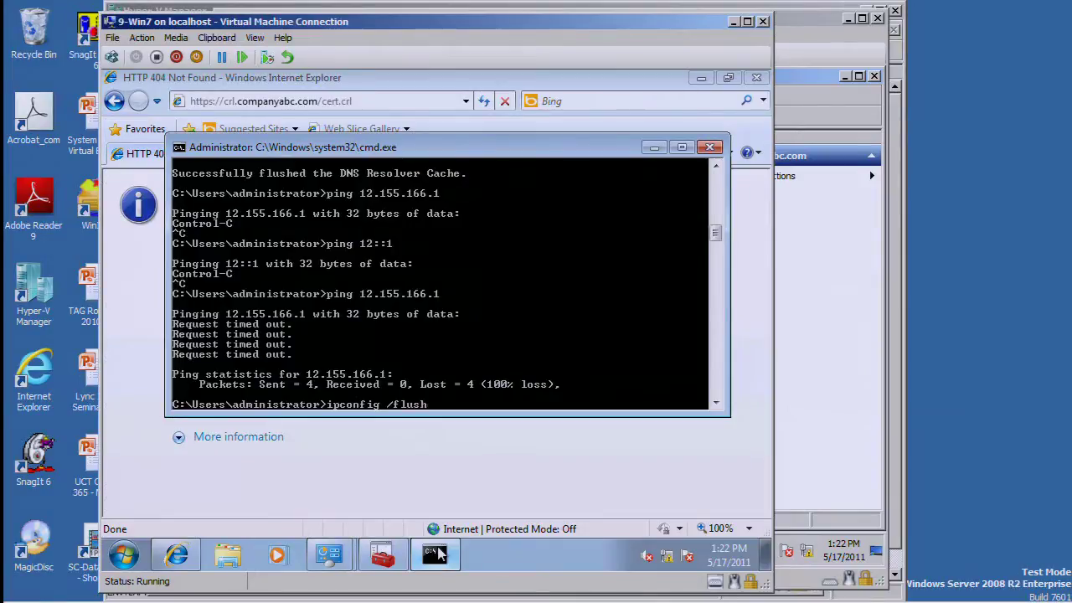
text(dns)
key(Return)
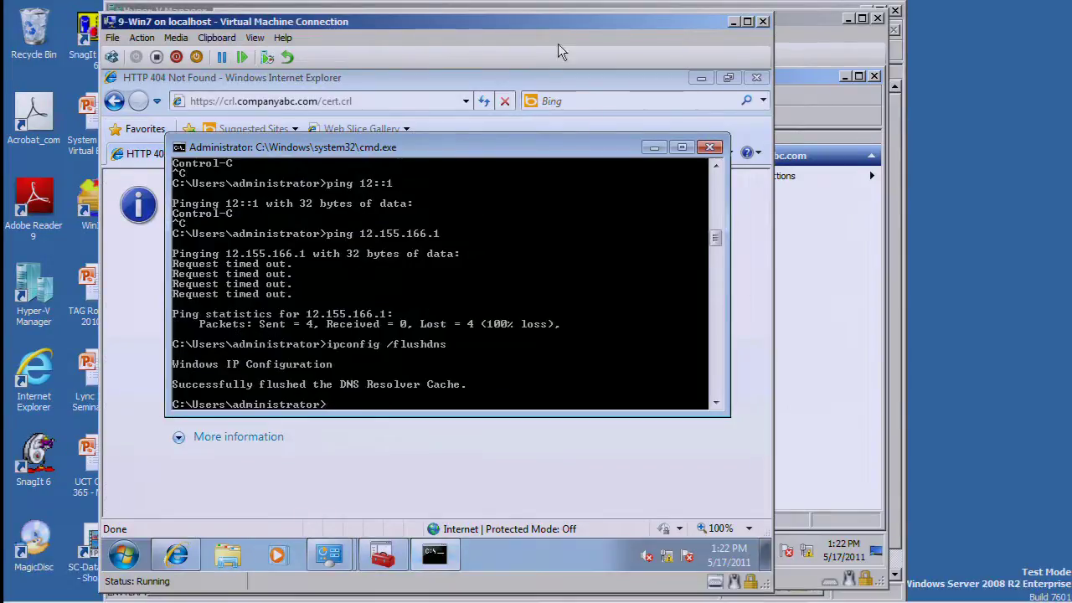
click(377, 100)
text(https)
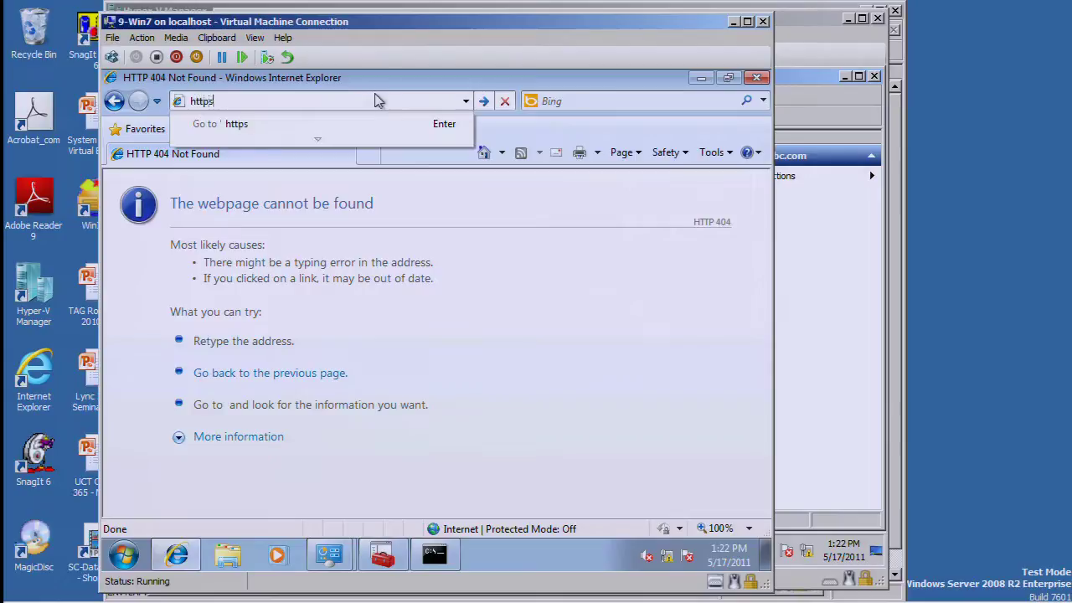
text(://12::2)
key(Return)
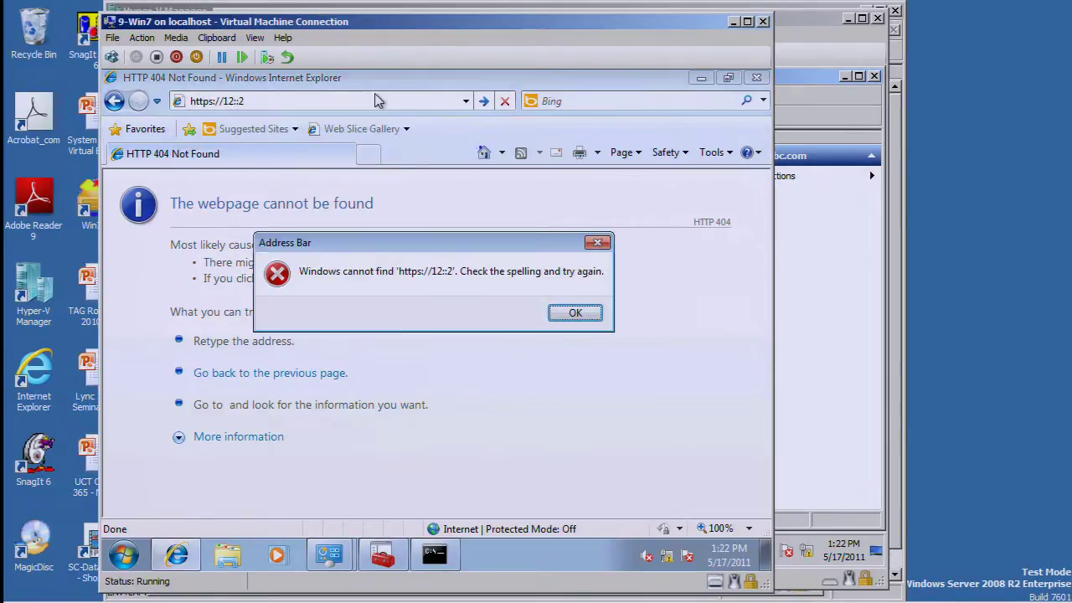
key(Return)
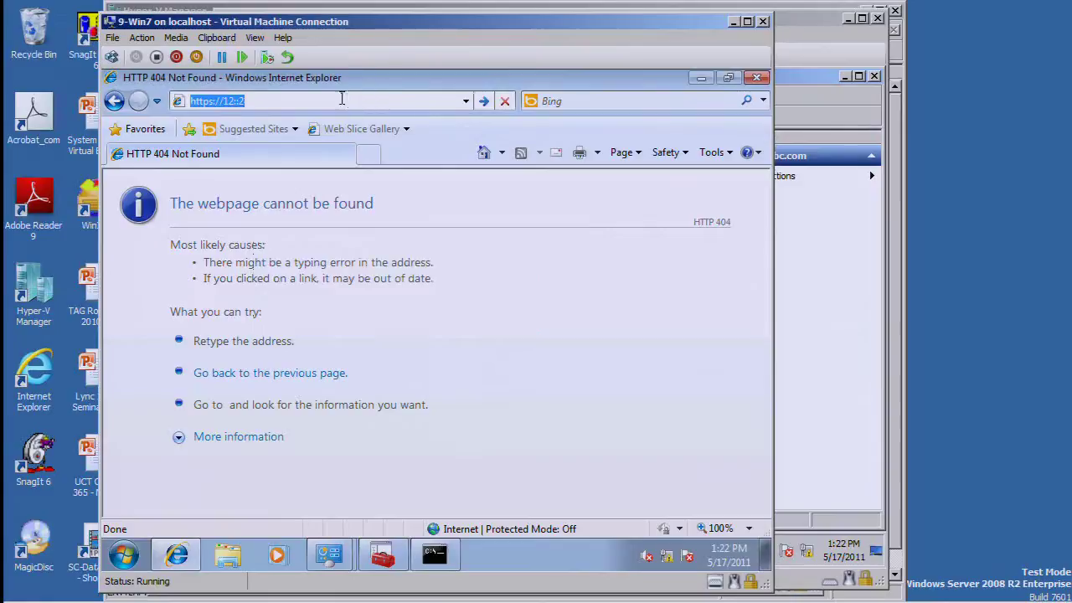
click(364, 101)
key(BackSpace)
key(BackSpace)
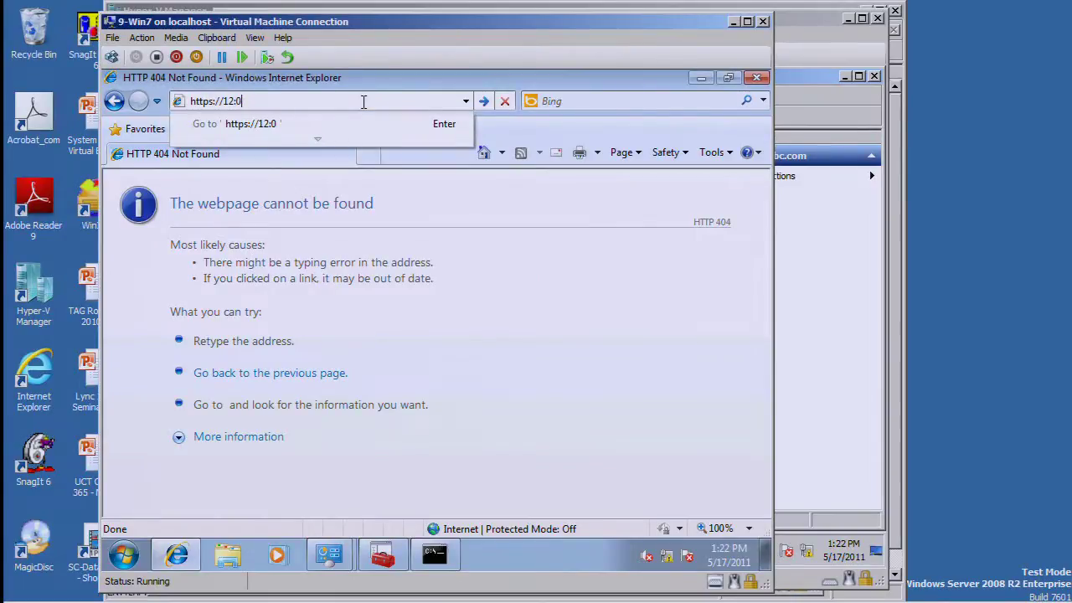
text(0:0:0:0)
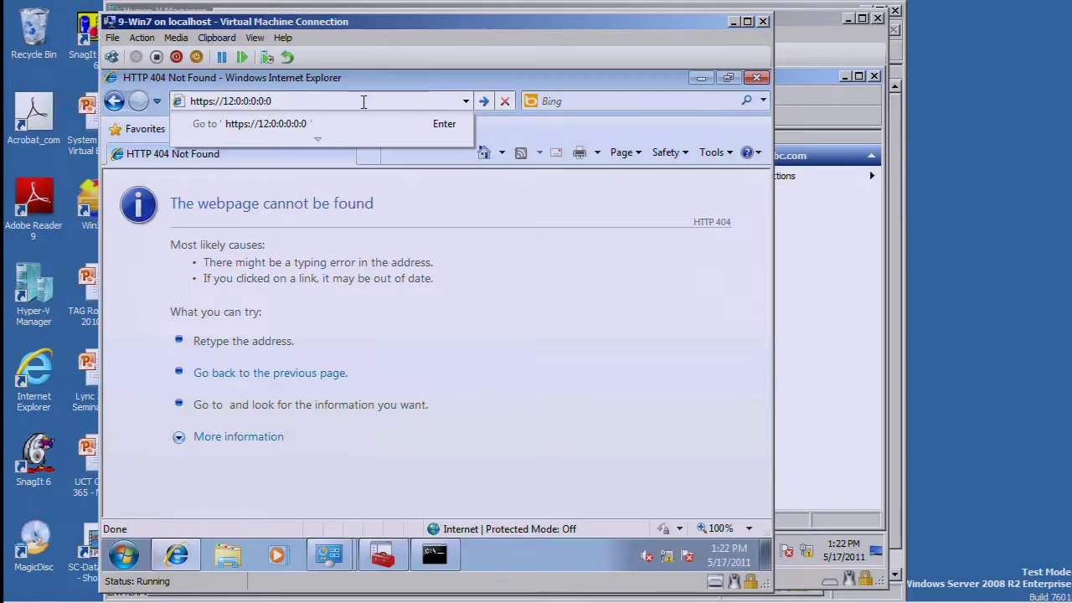
text(:1)
key(Return)
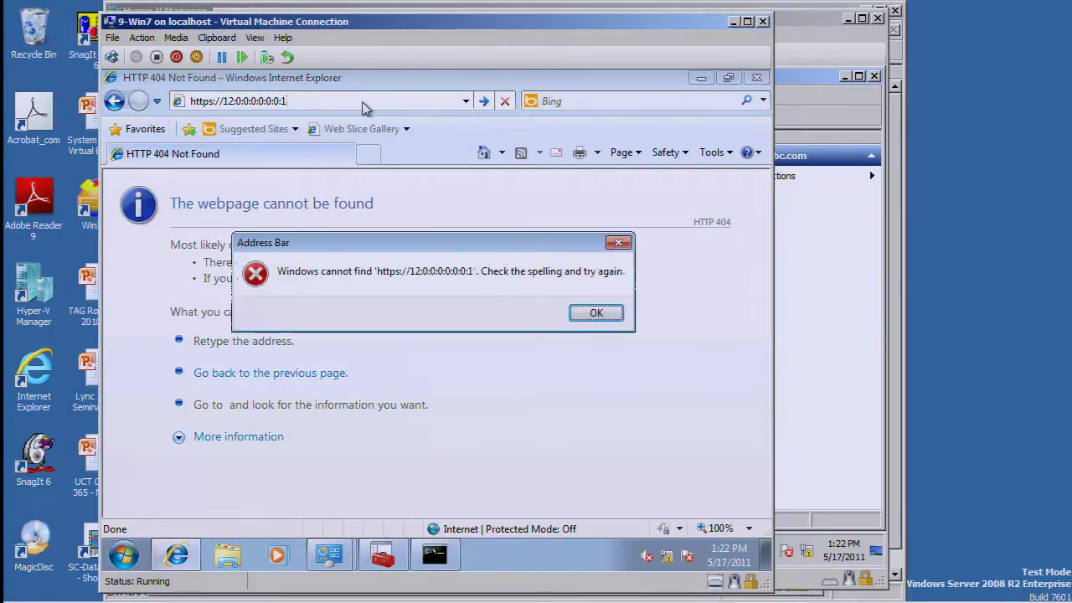
key(Return)
text(https:)
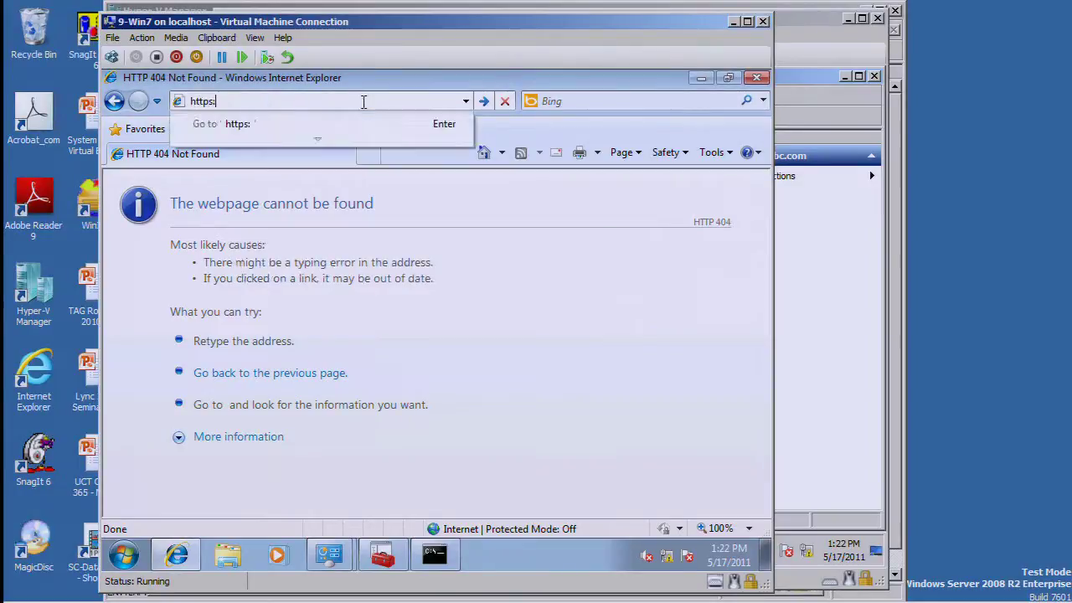
text(//d)
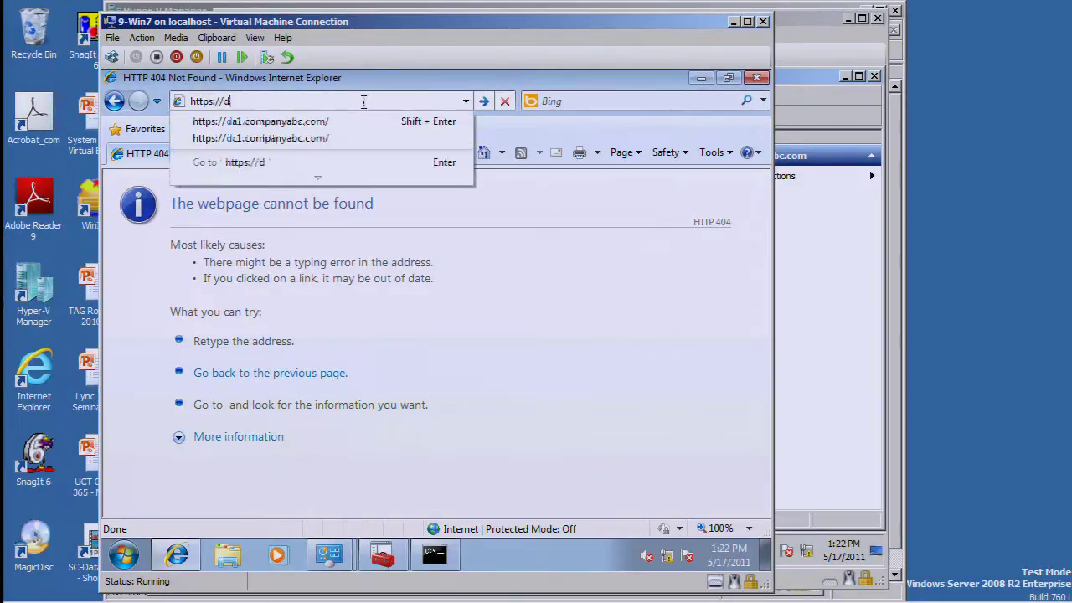
key(Down)
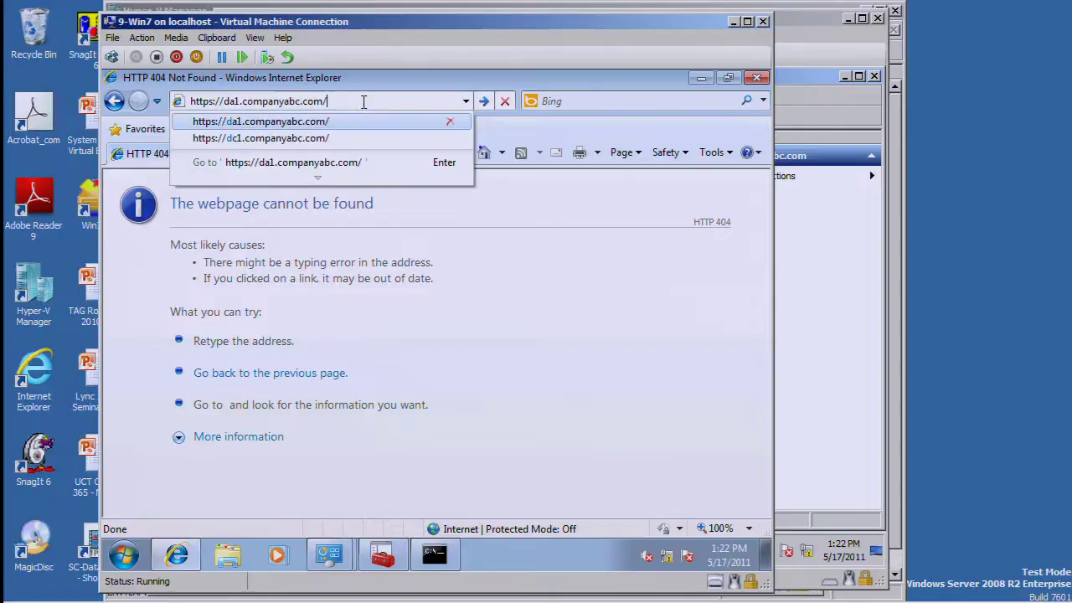
key(Return)
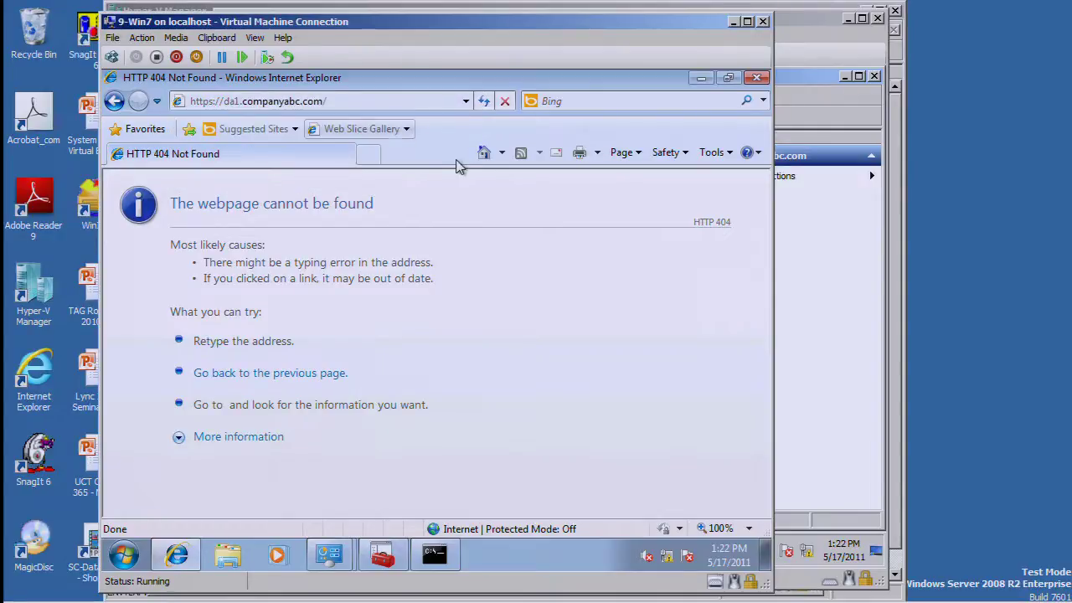
key(alt+Tab)
key(alt+Tab)
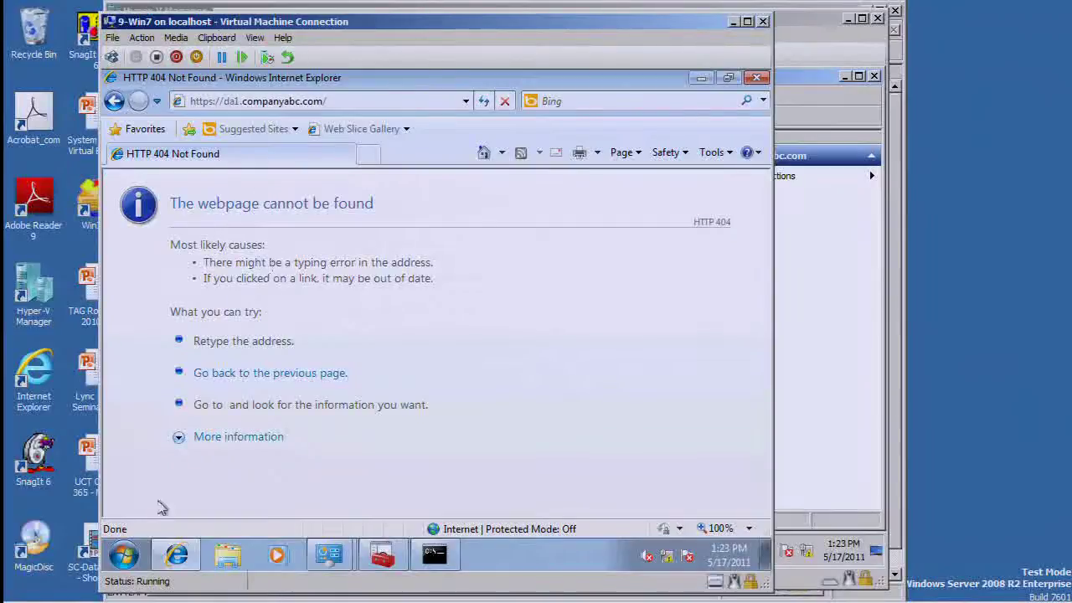
Restart the Win7 virtual machine
click(123, 555)
click(393, 511)
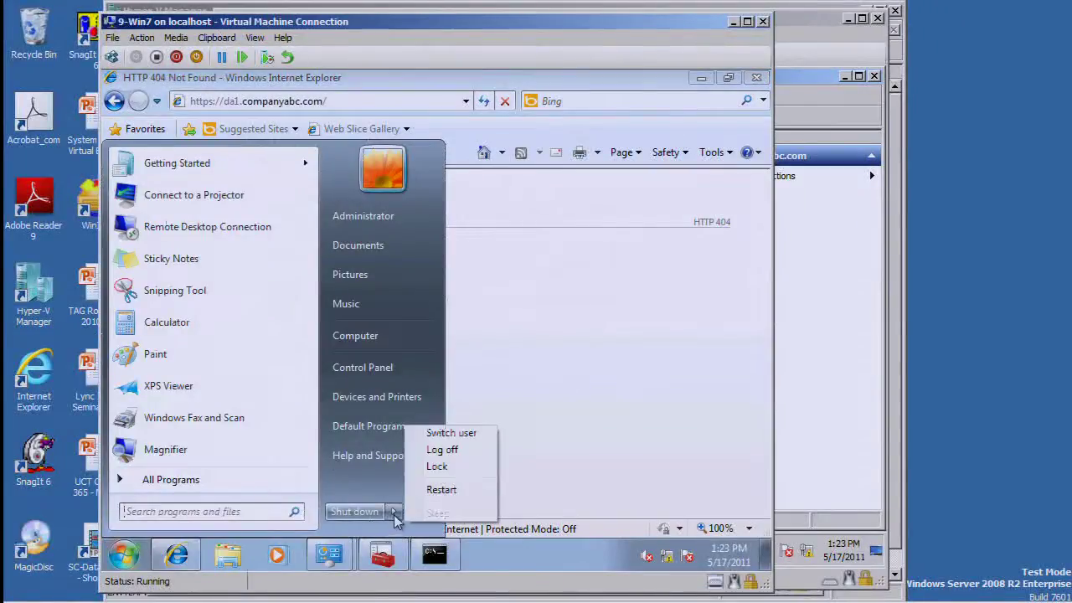
click(441, 490)
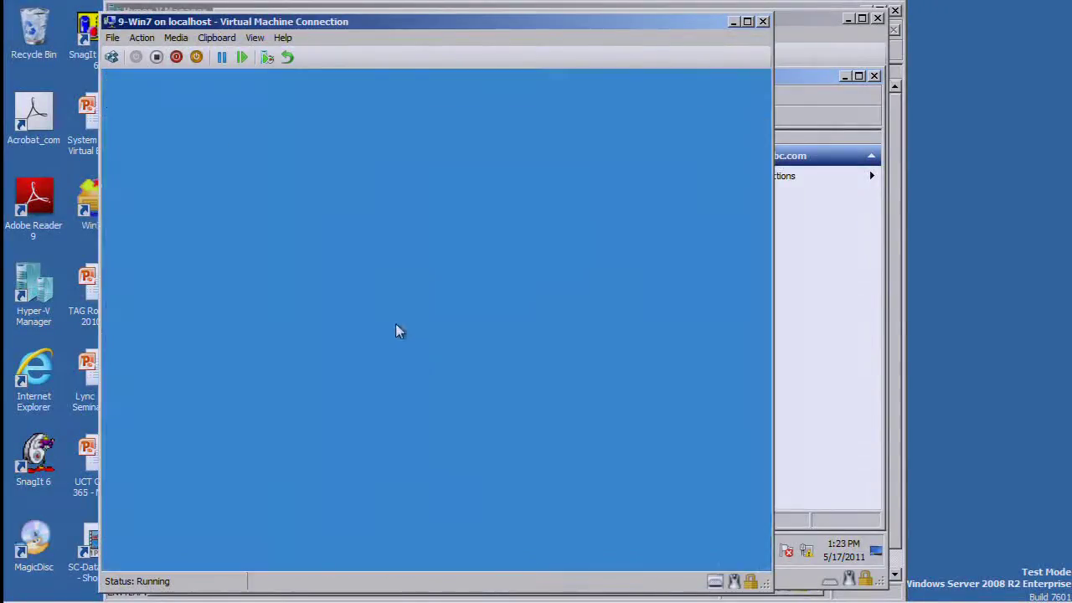
Restart the NS1 server with a shutdown comment
key(alt+Tab)
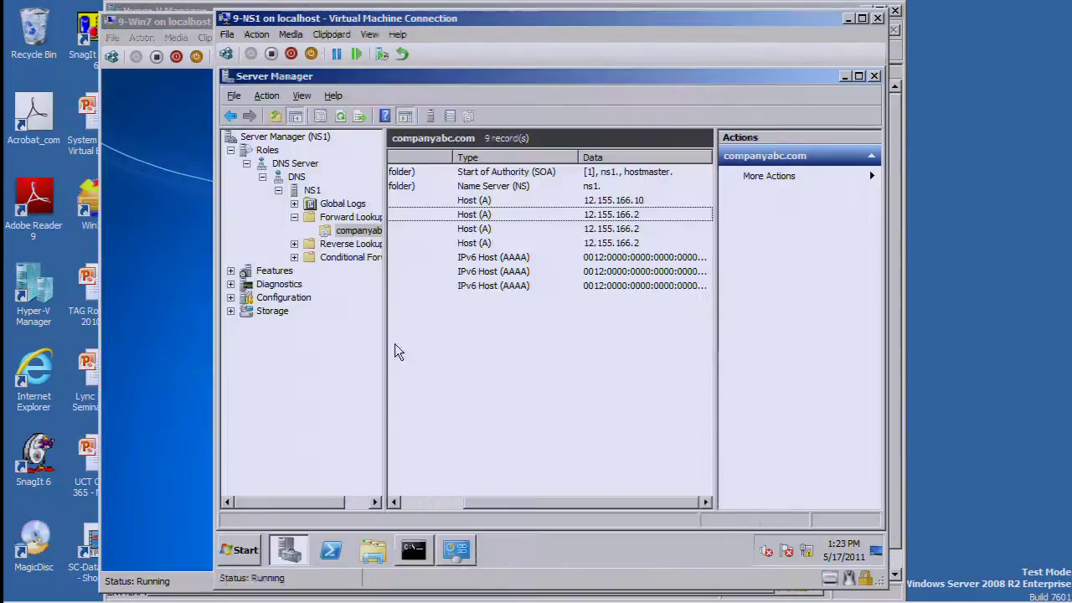
click(249, 553)
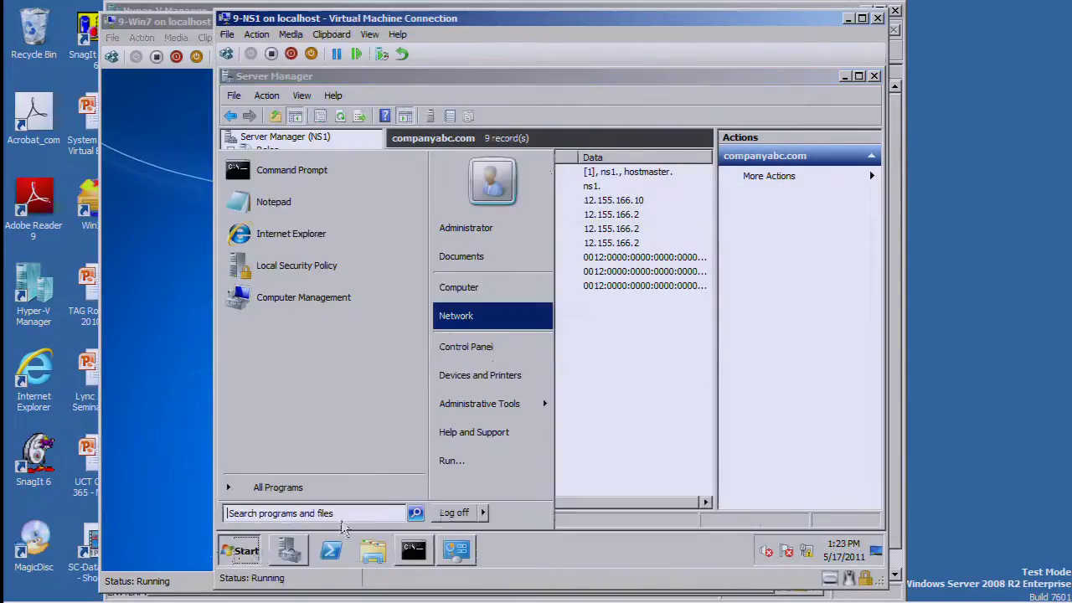
click(482, 513)
click(525, 491)
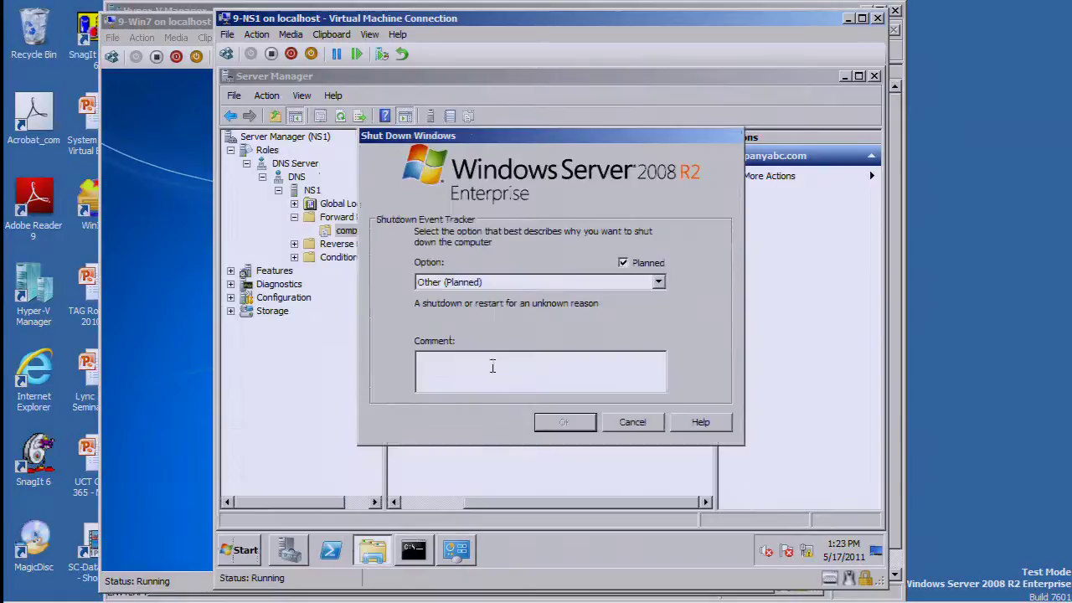
text(a)
click(565, 422)
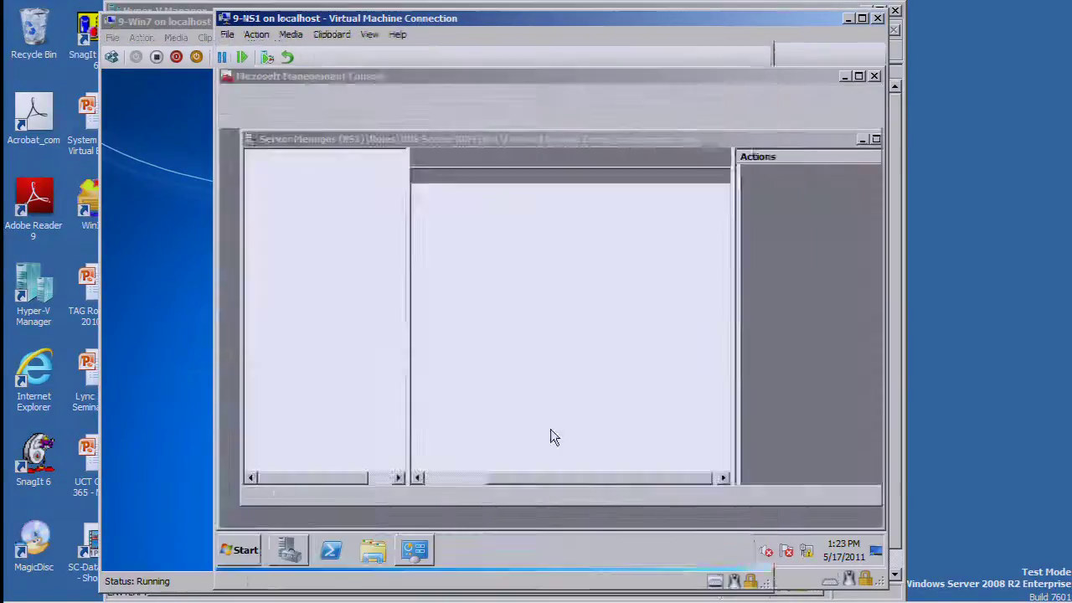
Restart the DA1 server with a shutdown comment
key(alt+Tab)
key(alt+Tab)
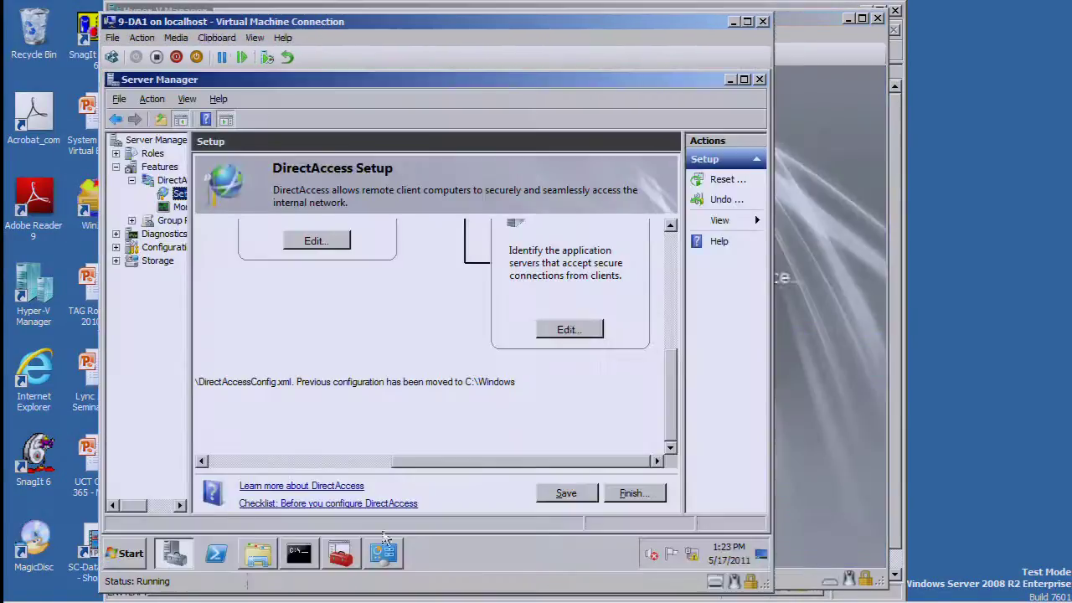
click(139, 555)
mouse_move(371, 515)
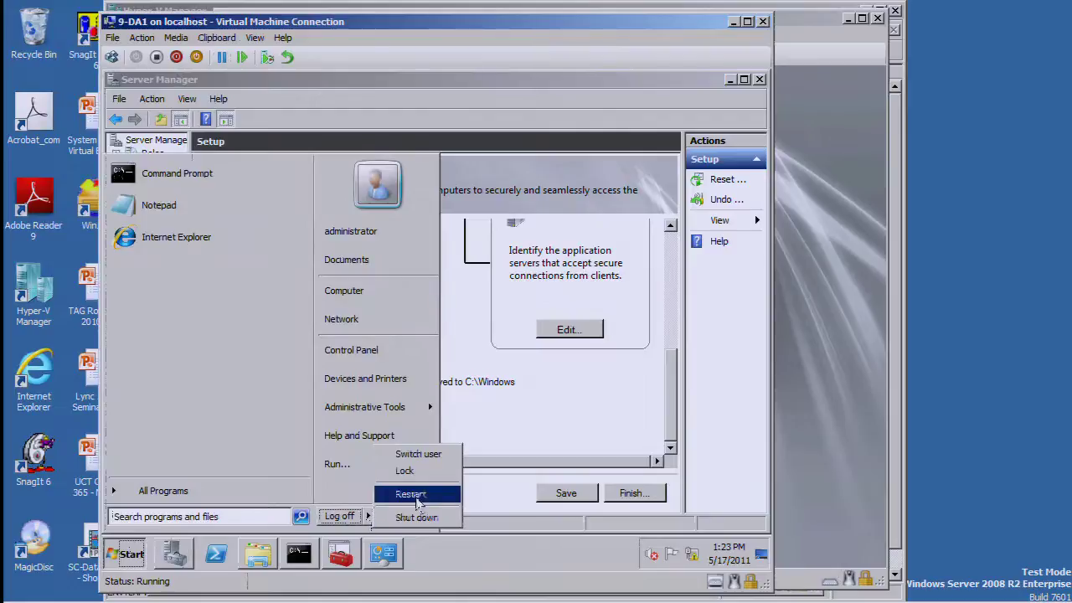
click(410, 492)
text(a)
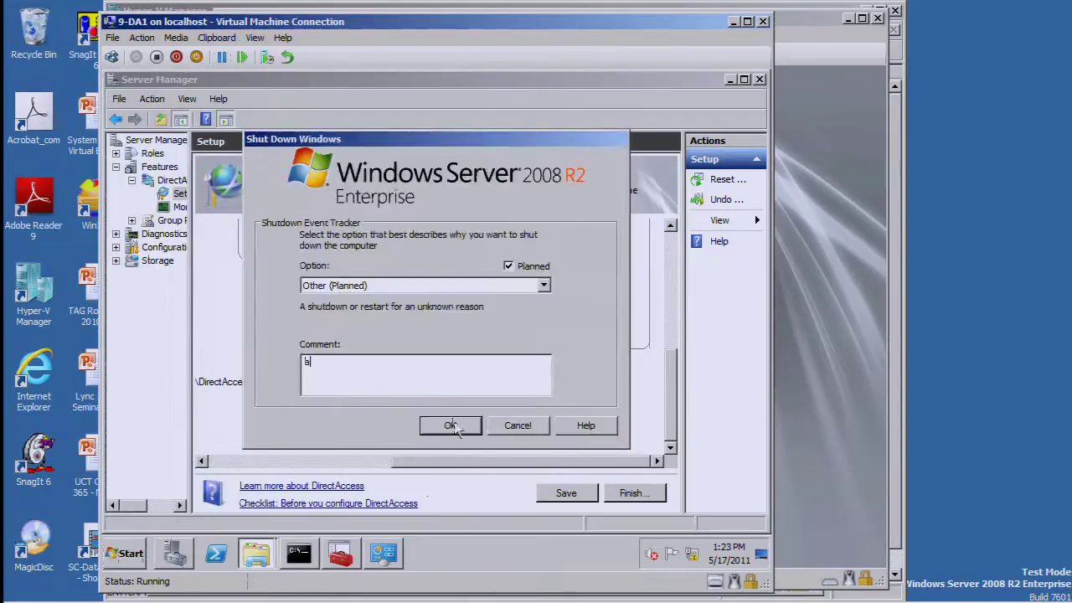
click(453, 423)
key(alt+Tab)
key(alt+Tab)
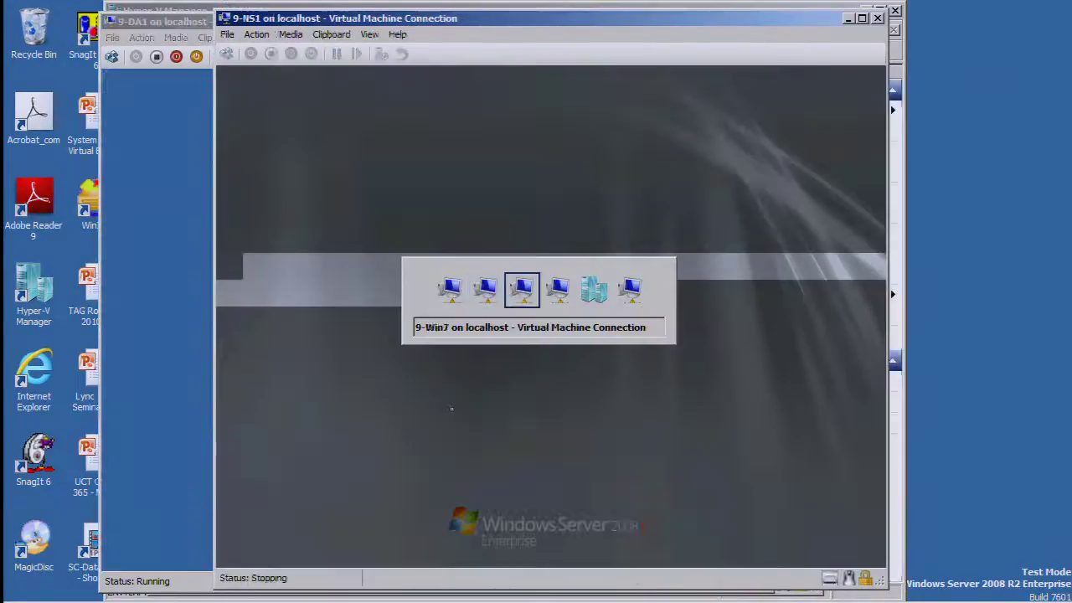
key(alt+Tab)
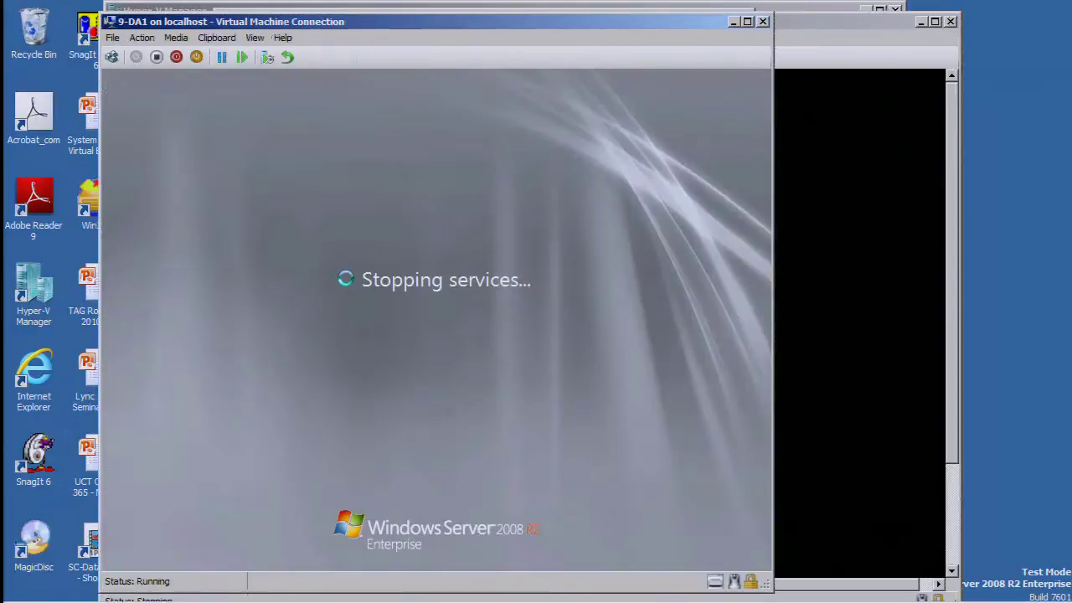
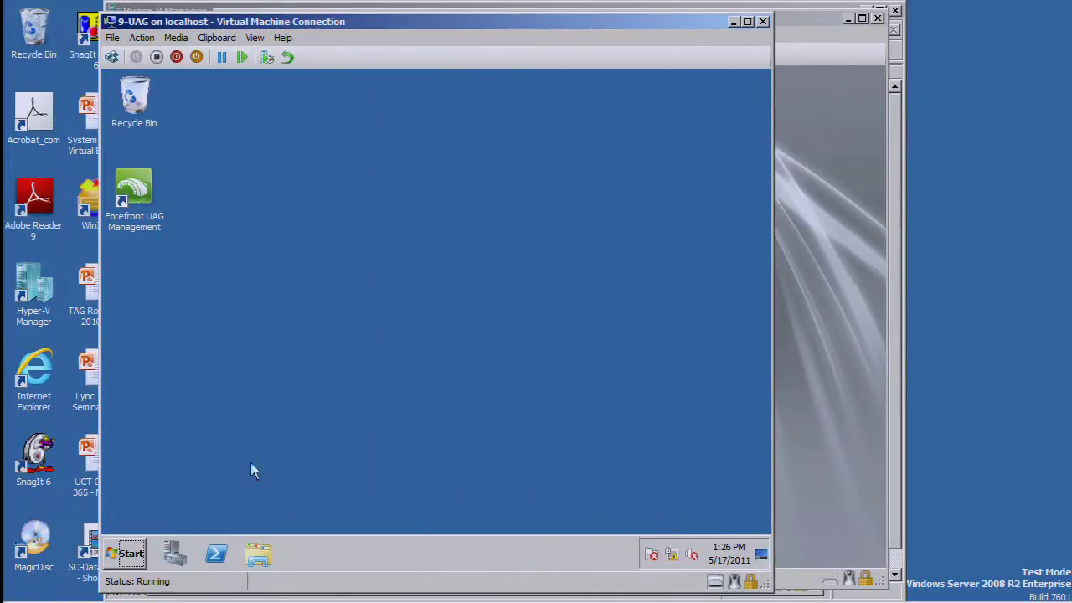
click(126, 557)
right_click(410, 319)
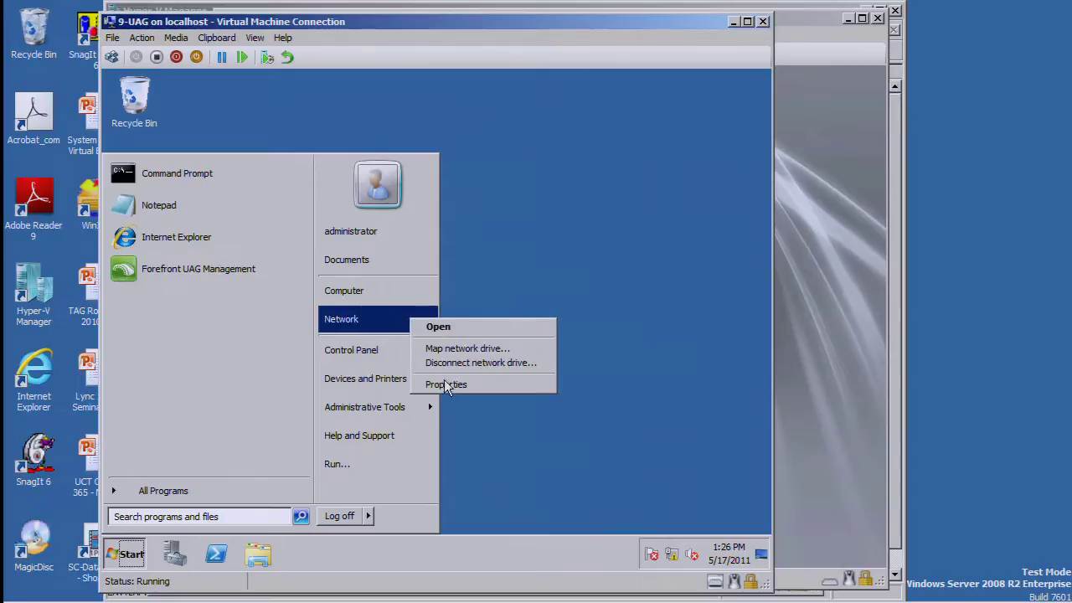
key(Escape)
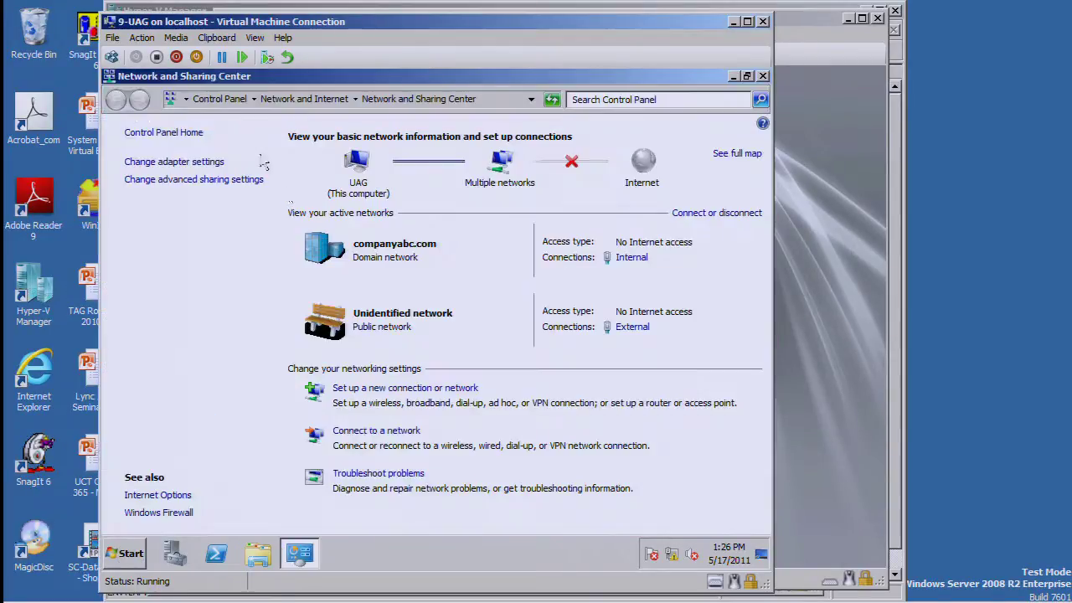
click(175, 162)
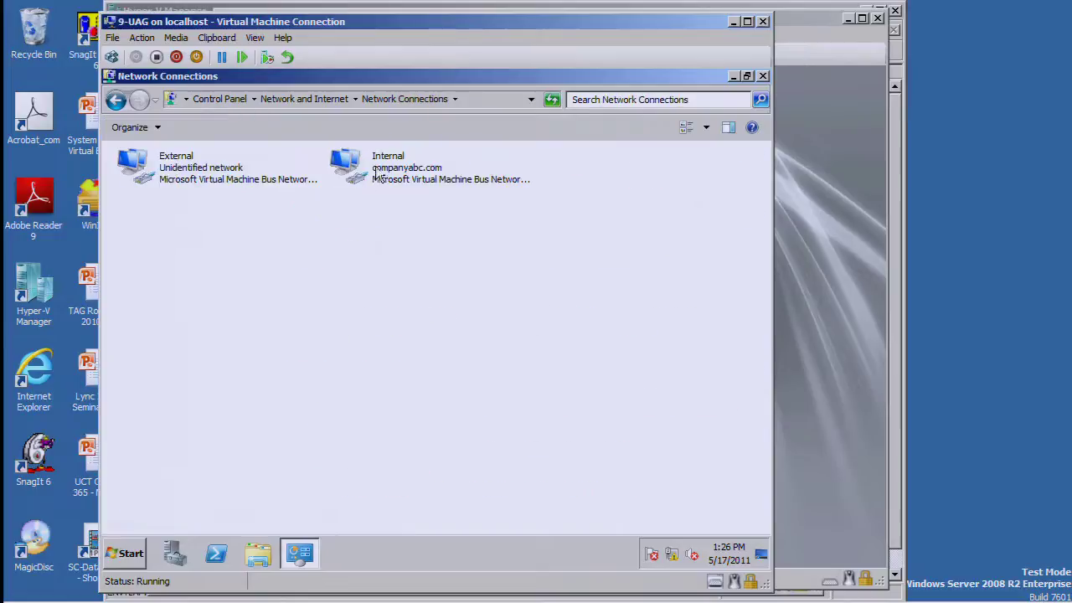
double_click(377, 174)
click(357, 303)
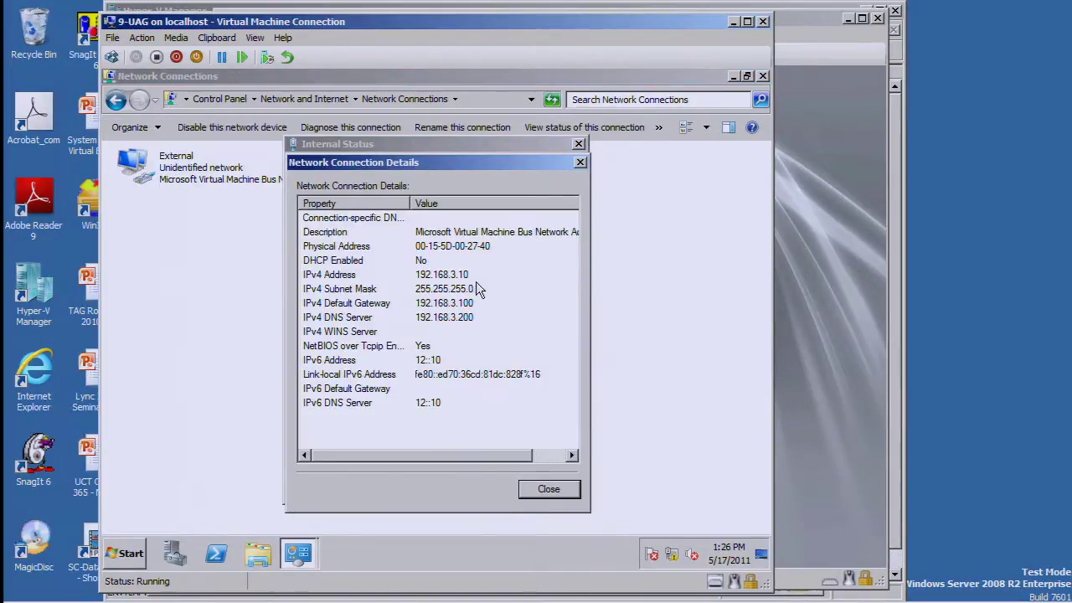
key(Escape)
key(Escape)
double_click(216, 179)
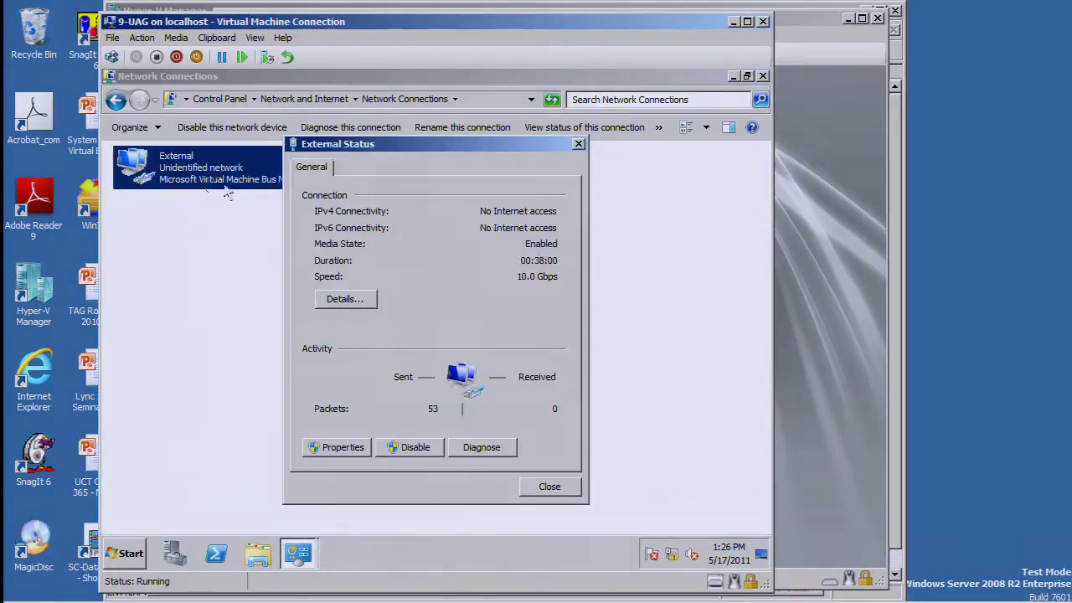
click(359, 299)
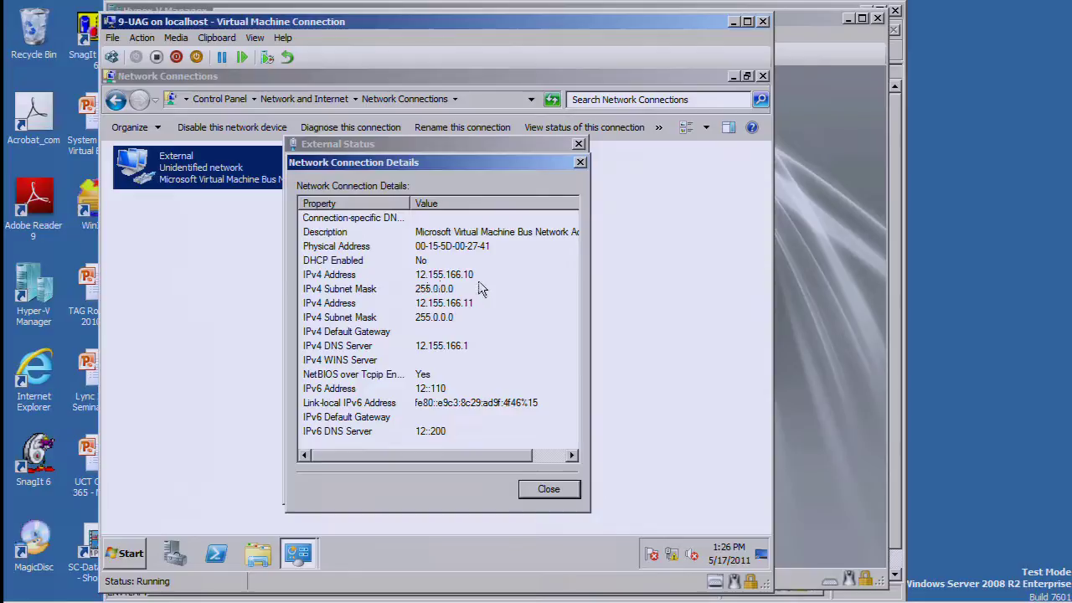
key(Escape)
key(Escape)
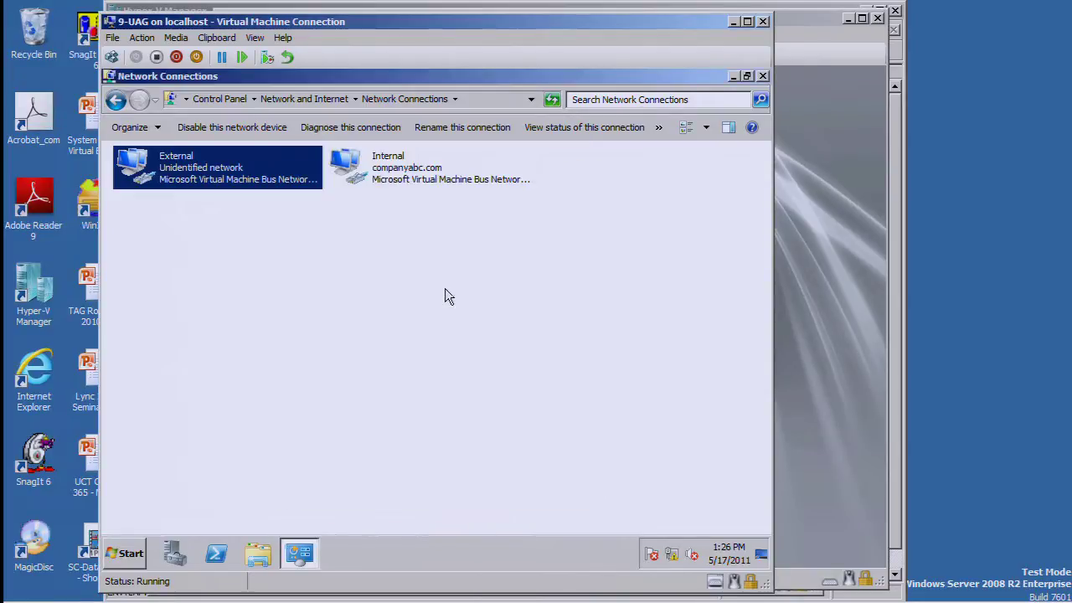
click(762, 76)
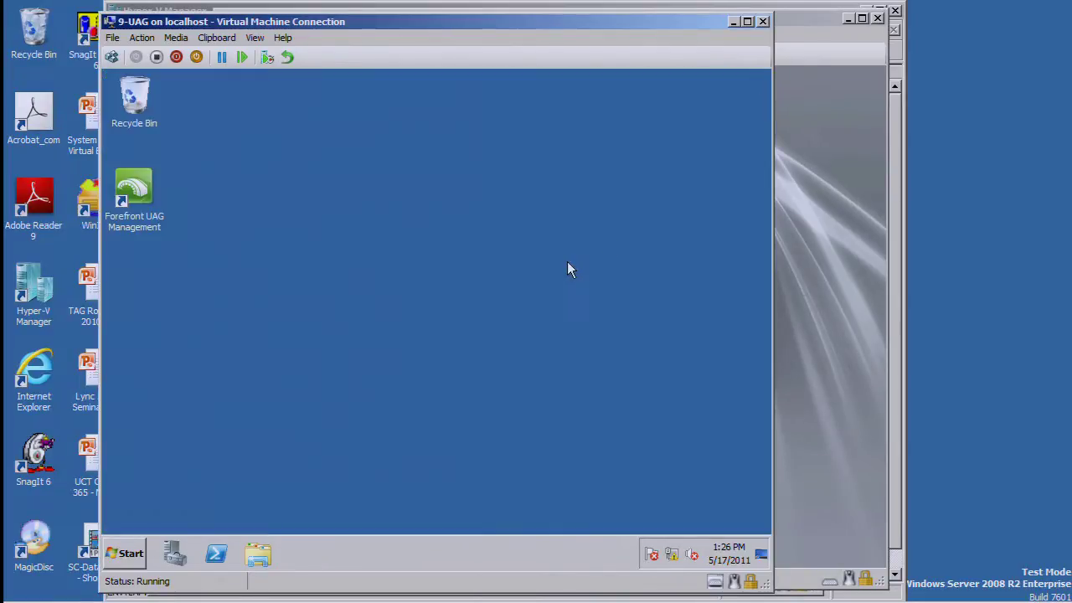
click(139, 189)
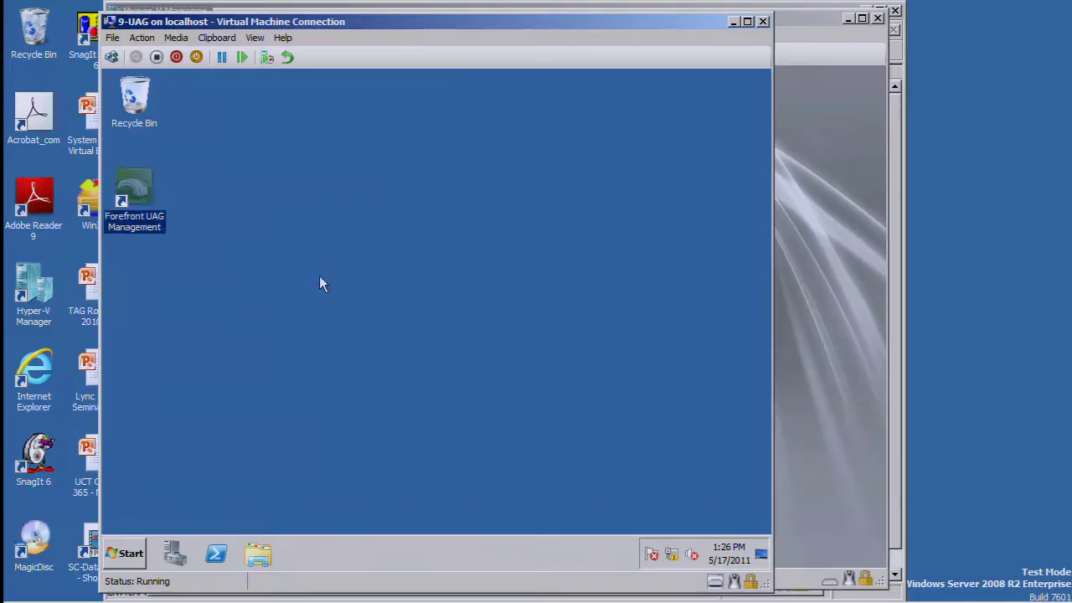
Launch Forefront UAG Management and go from HTTPS Connections to the DirectAccess node
key(Return)
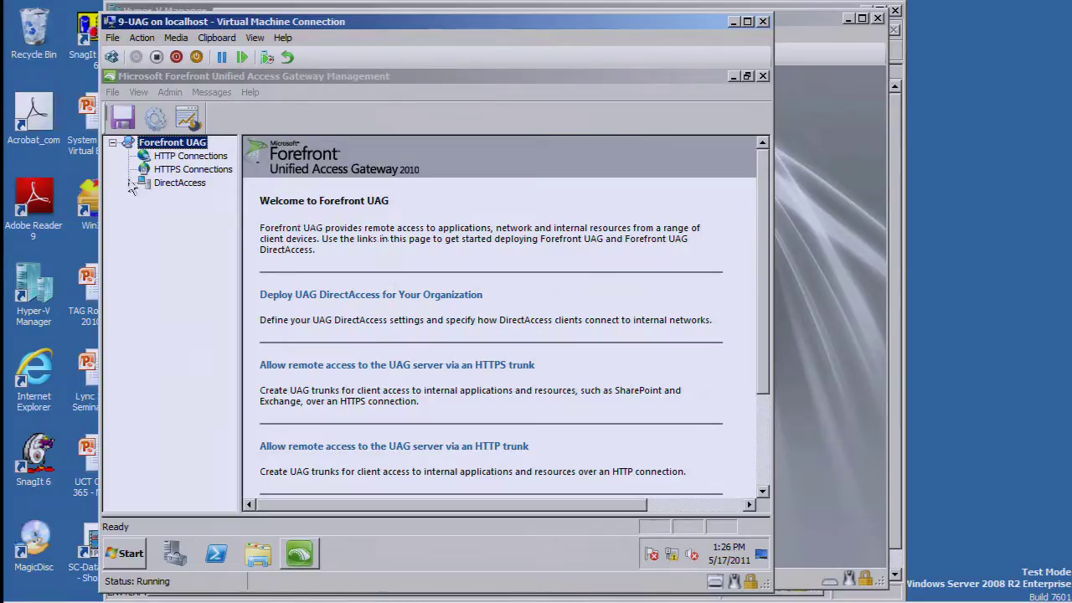
click(181, 170)
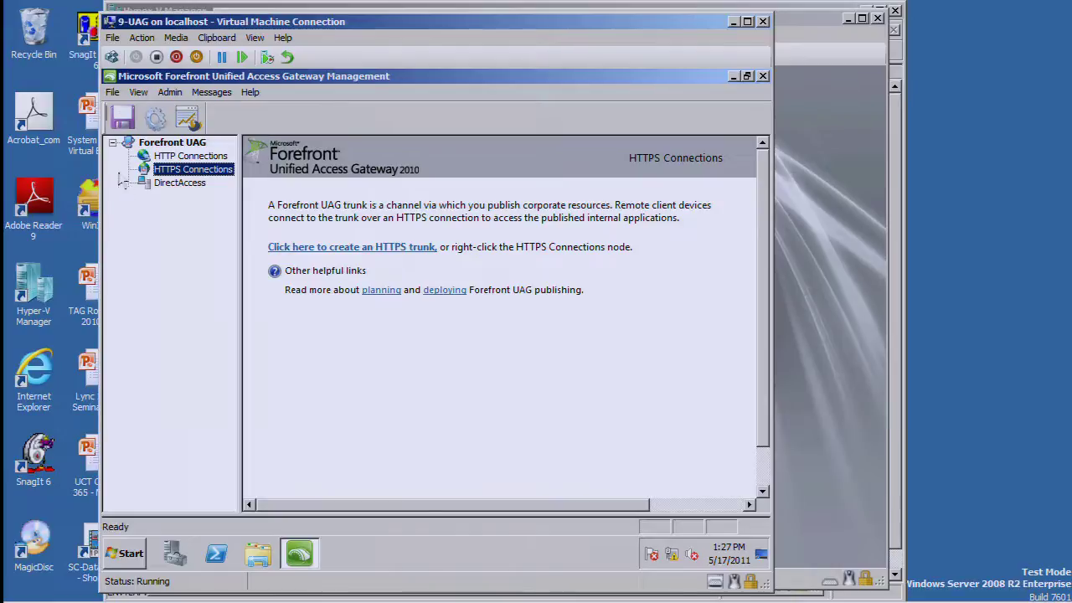
click(194, 186)
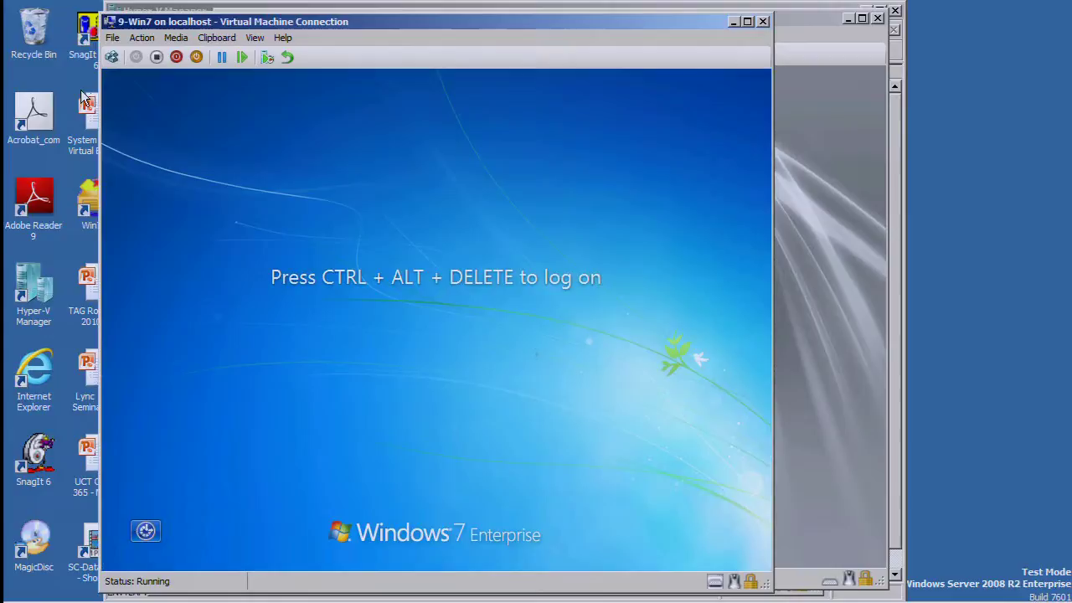
key(alt+Tab)
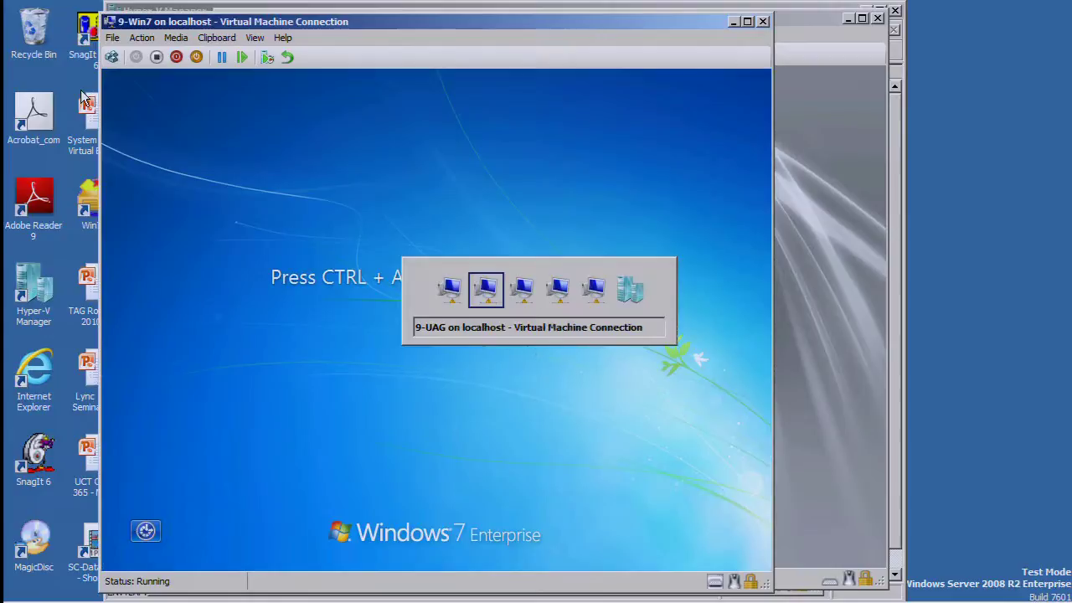
key(alt+Tab)
key(alt+Tab)
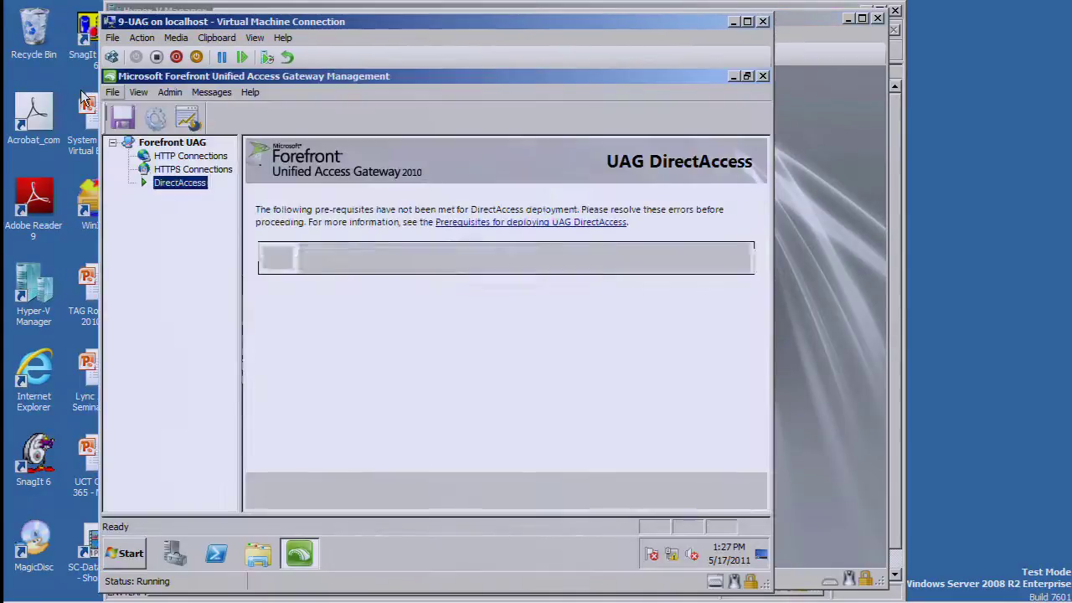
key(alt+Tab)
key(alt+Tab)
key(alt+Tab)
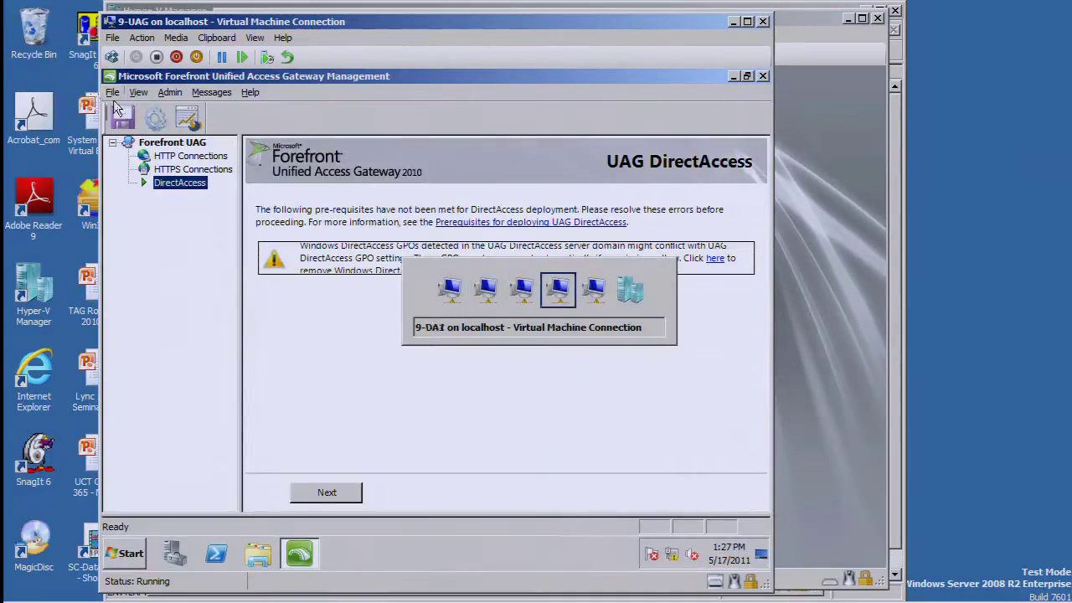
key(alt+Tab)
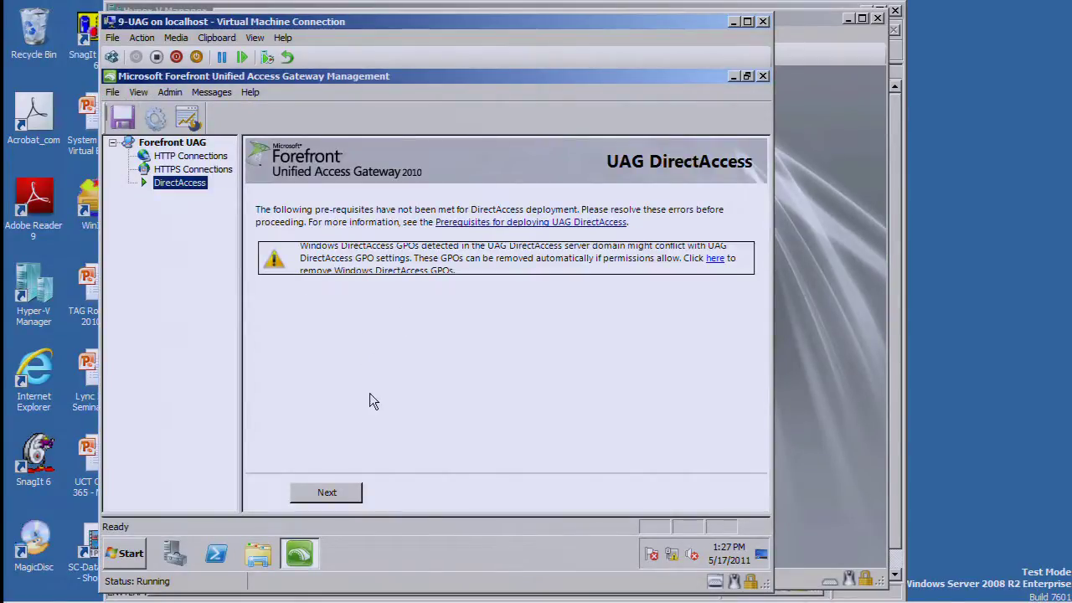
Sign in to the Win7 virtual machine with its account password
key(alt+Tab)
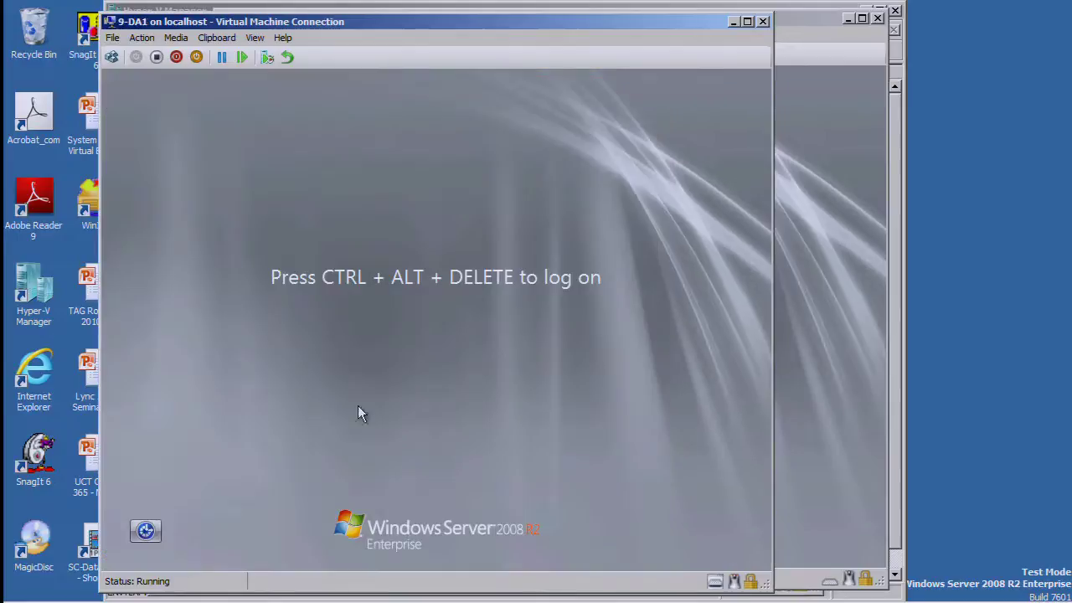
key(alt+Tab)
key(alt+Tab)
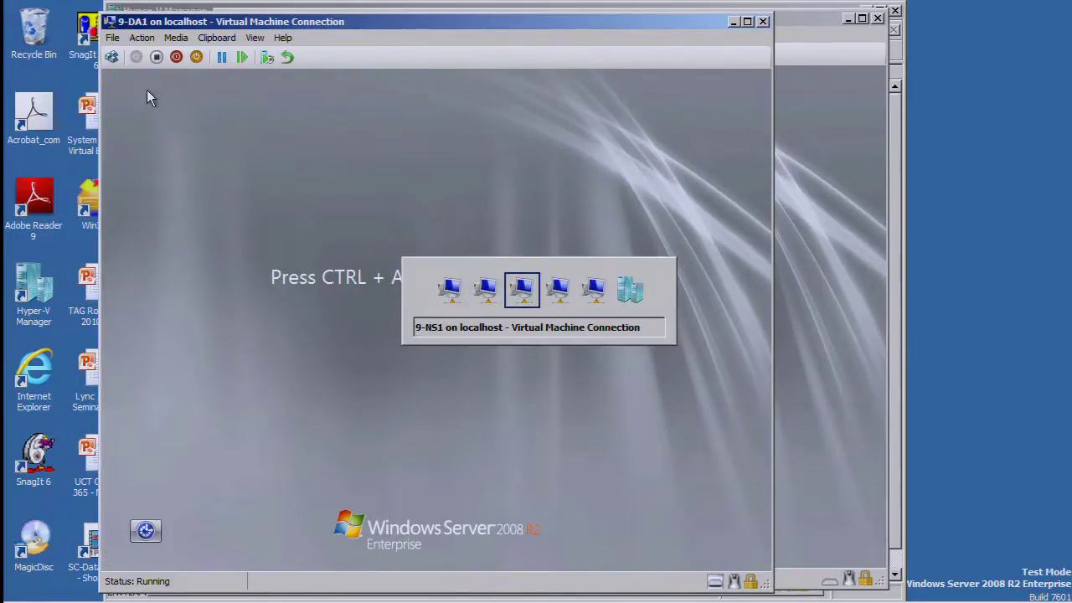
key(alt+Tab)
key(alt+Tab)
key(alt+Tab)
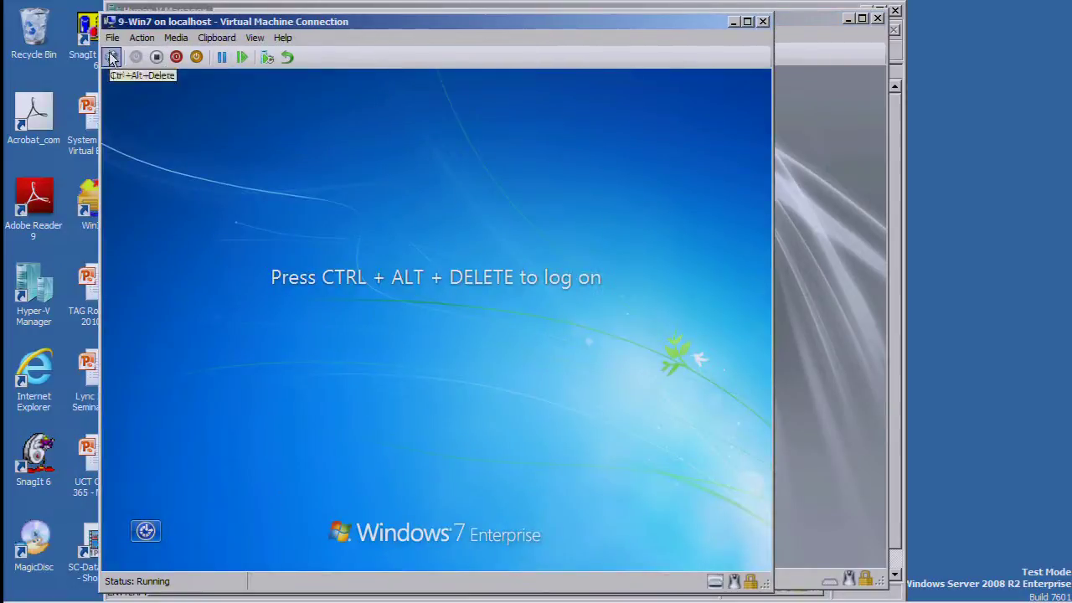
click(111, 56)
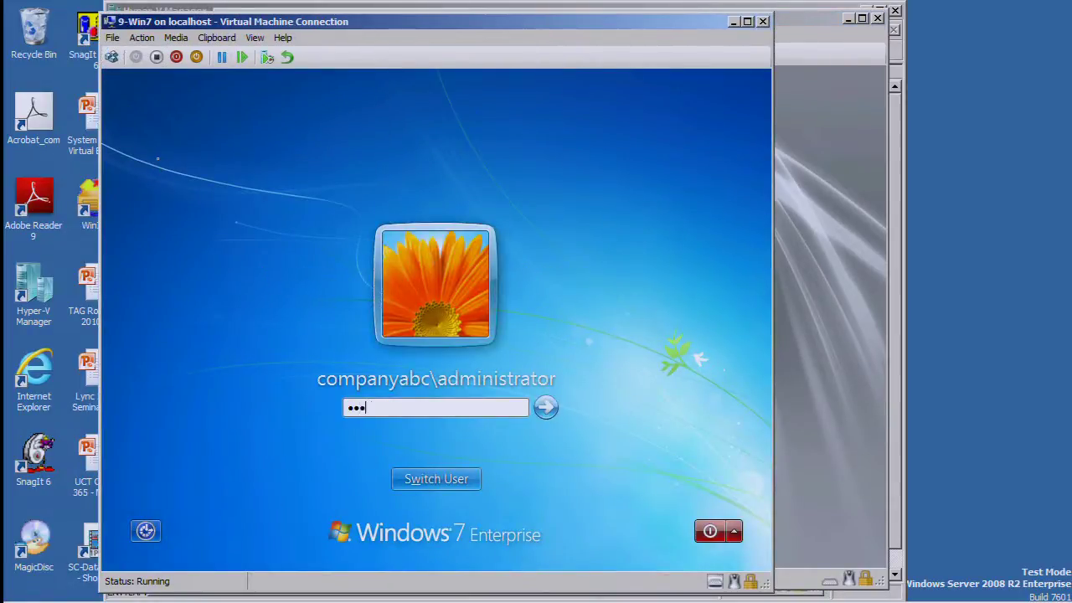
key(Return)
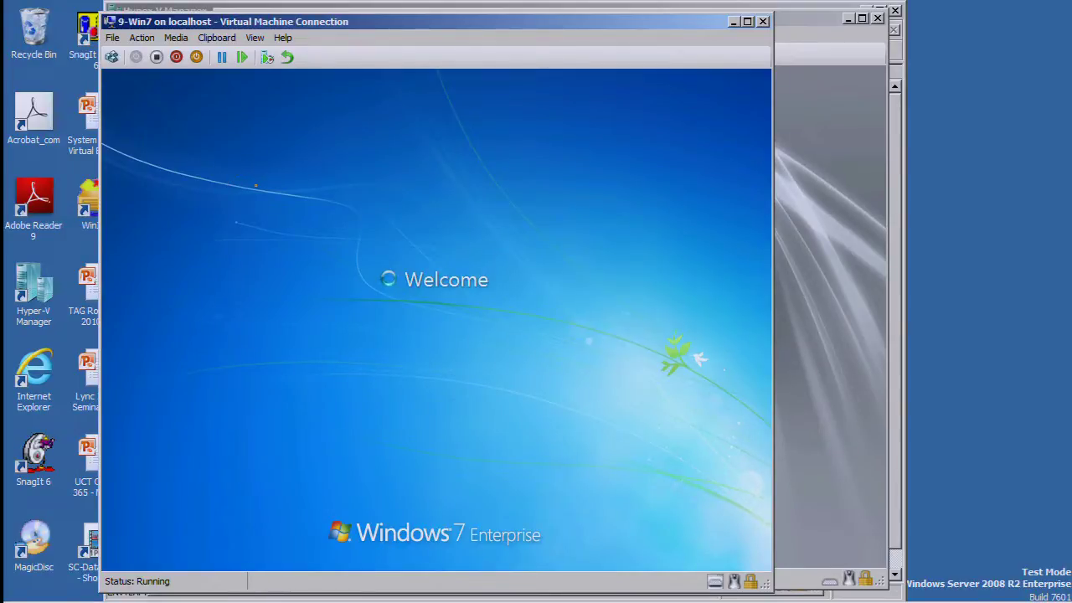
Sign in to the DA1 virtual machine with its account password
click(785, 156)
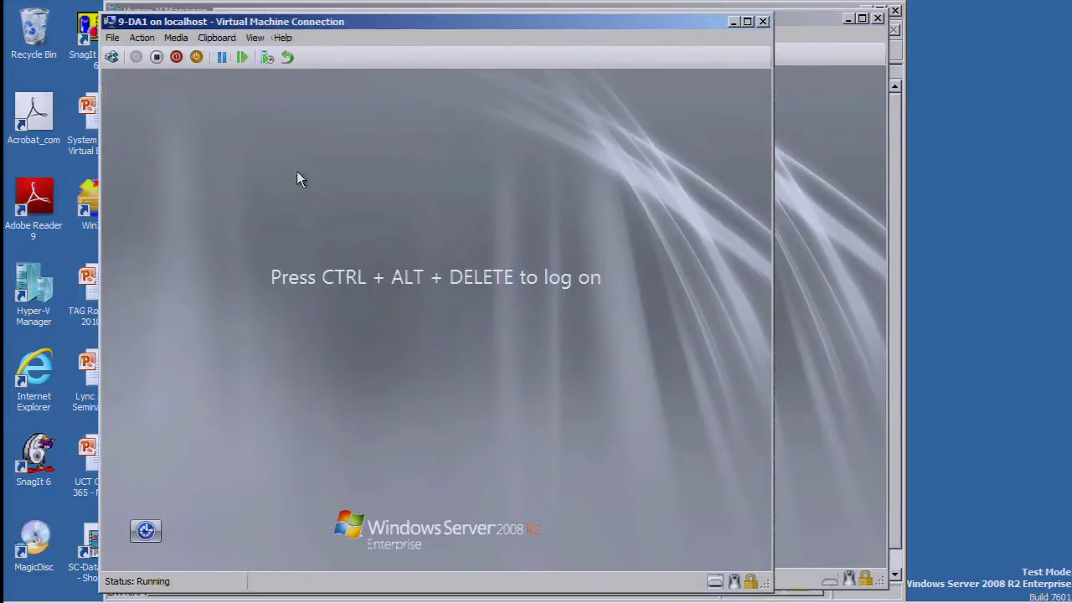
click(112, 57)
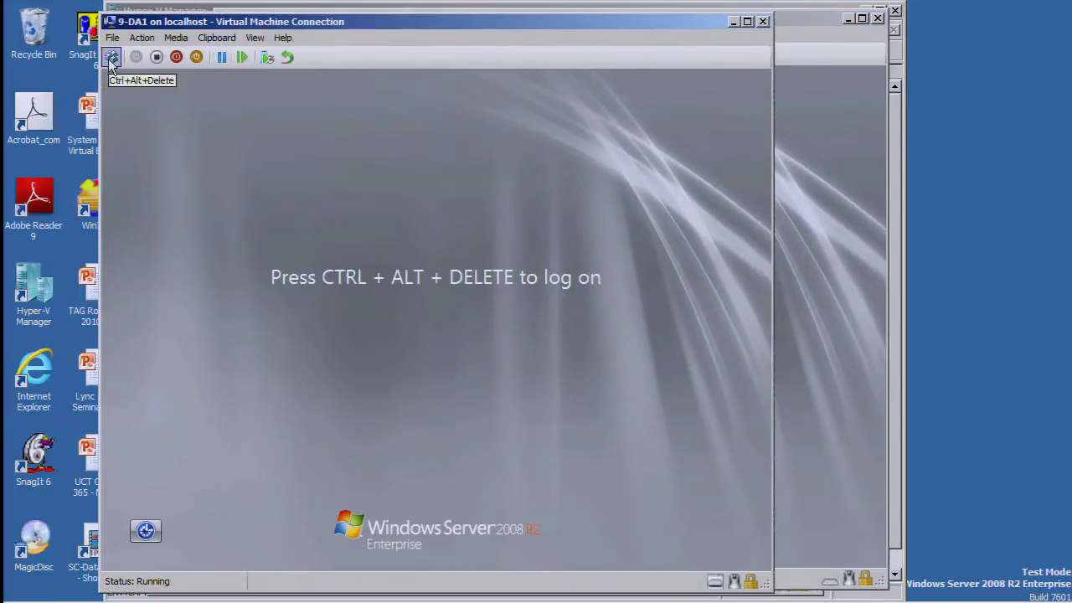
text(•••)
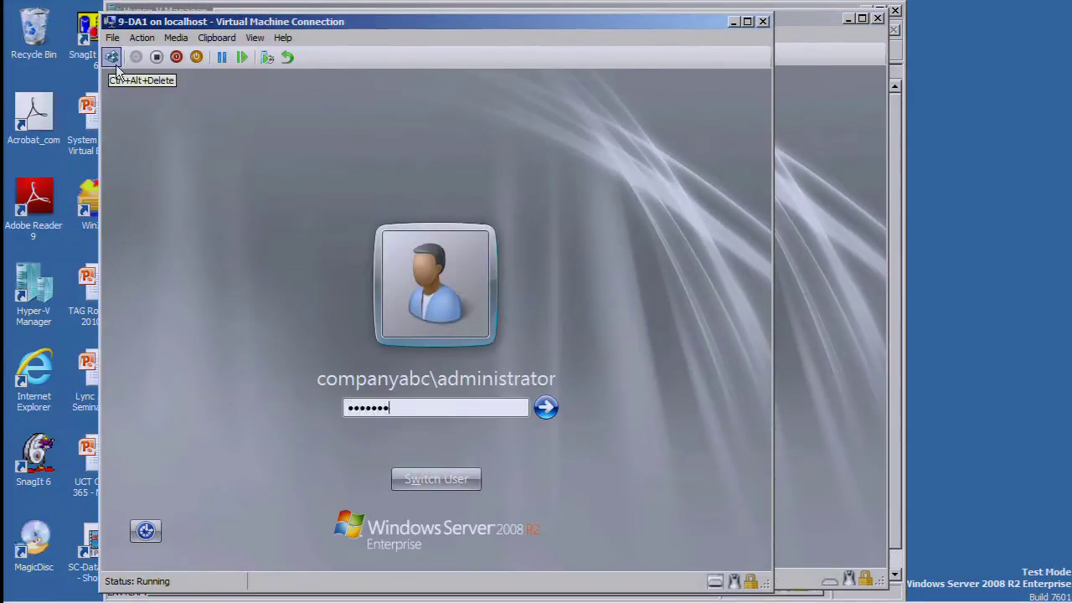
key(Return)
Sign in to the NS1 virtual machine, then bring DA1's window back to the front
key(alt+Tab)
key(alt+Tab)
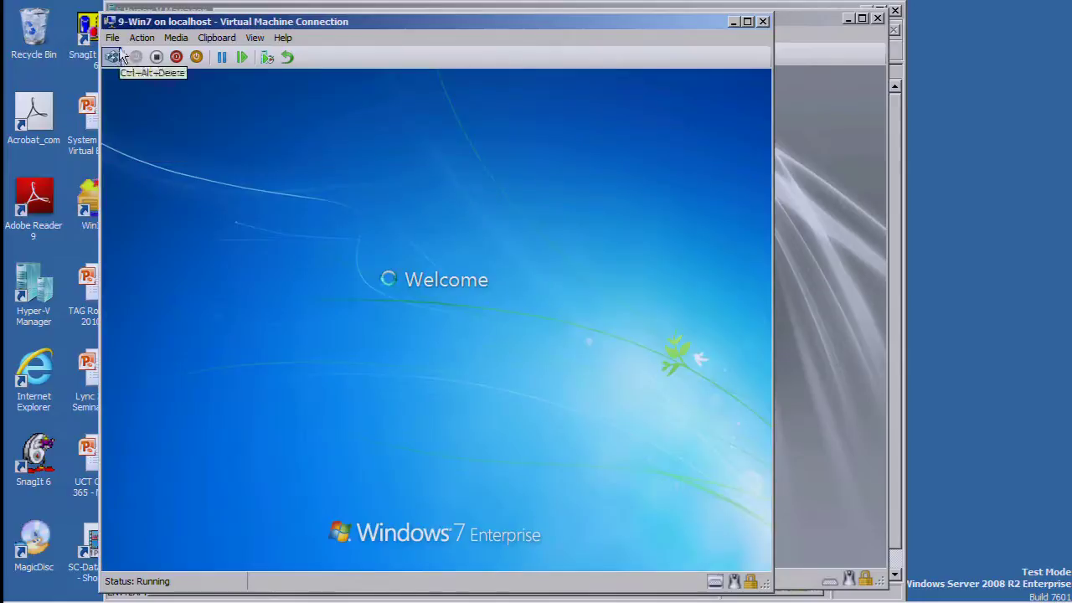
key(alt+Tab)
key(alt+Tab)
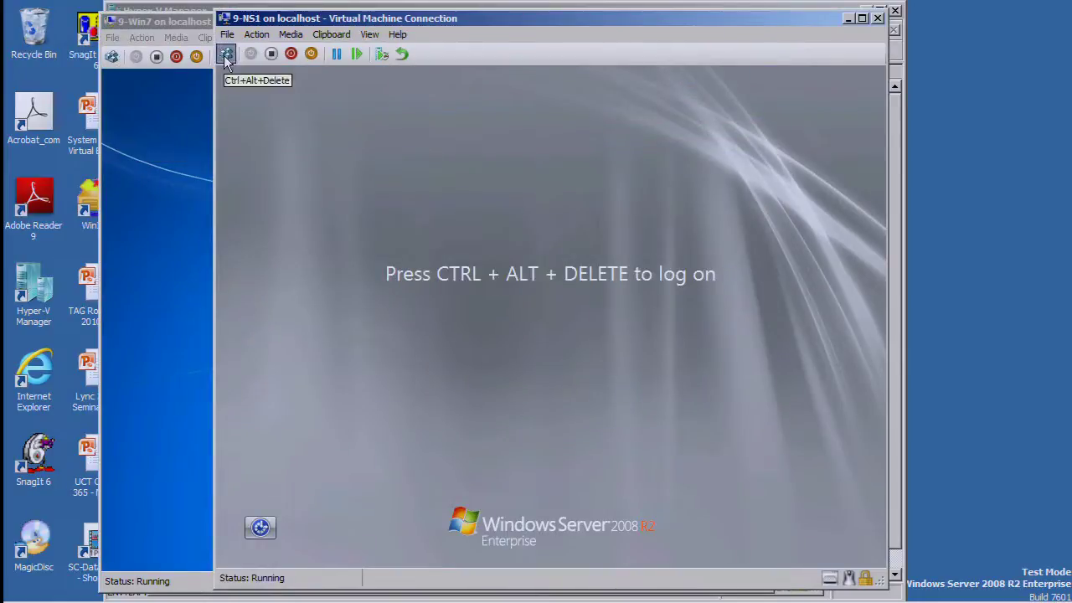
click(226, 55)
text(•••)
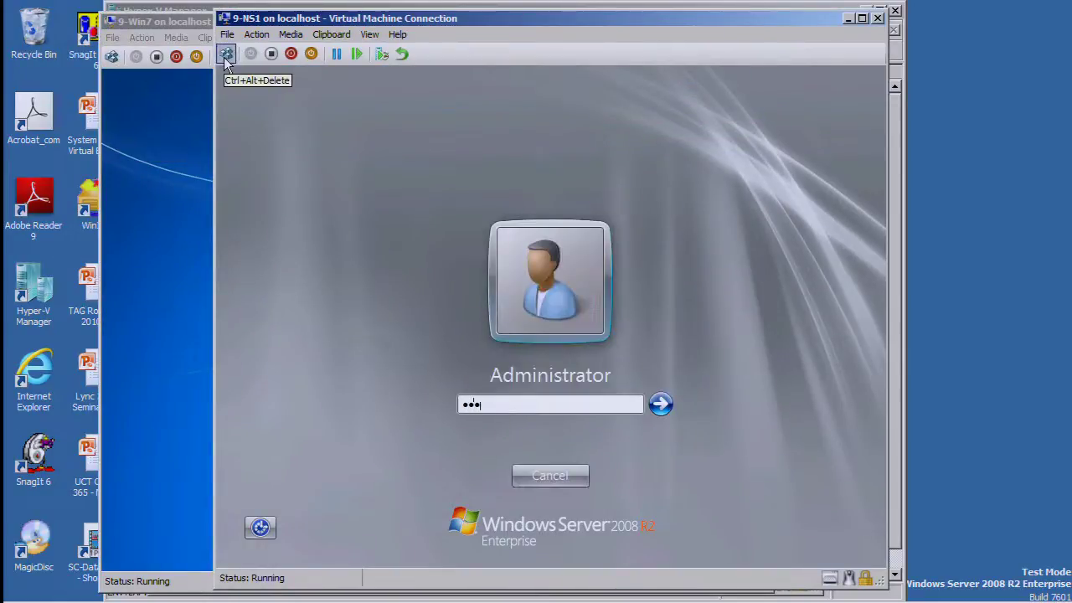
key(Return)
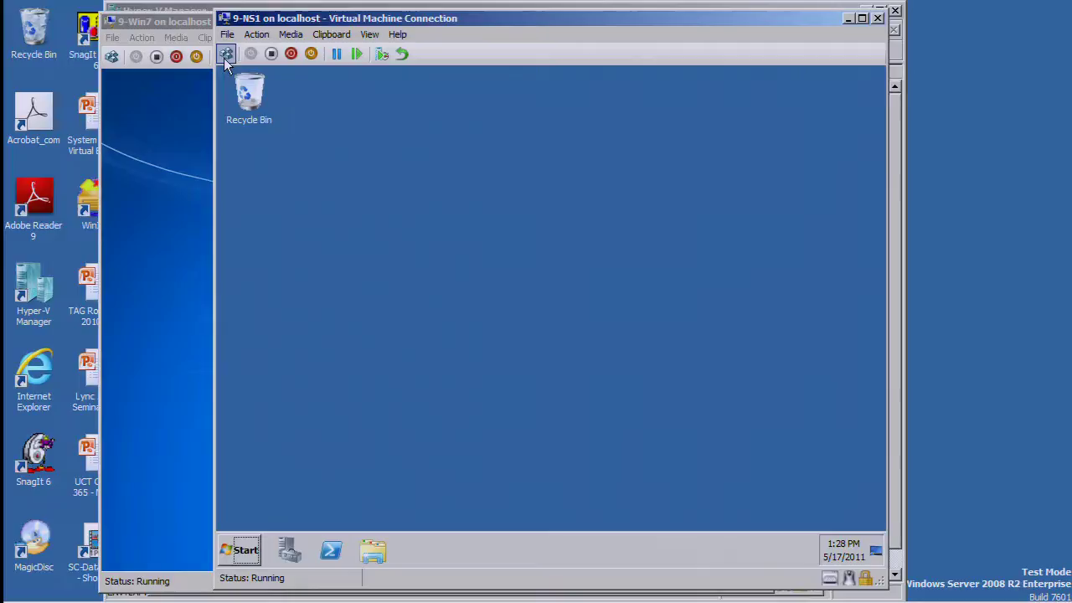
key(alt+Tab)
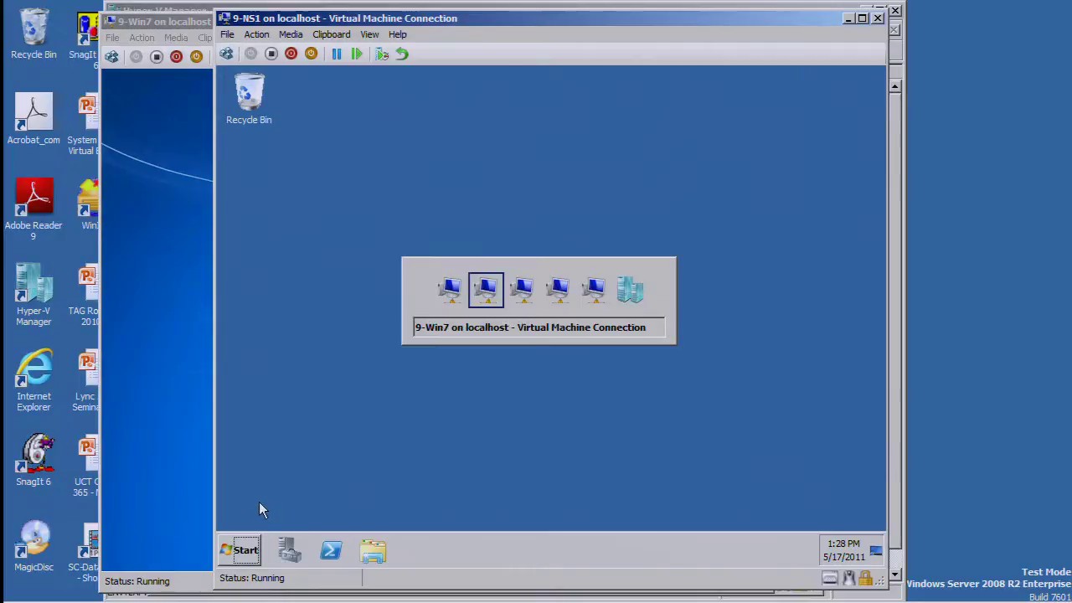
key(alt+Tab)
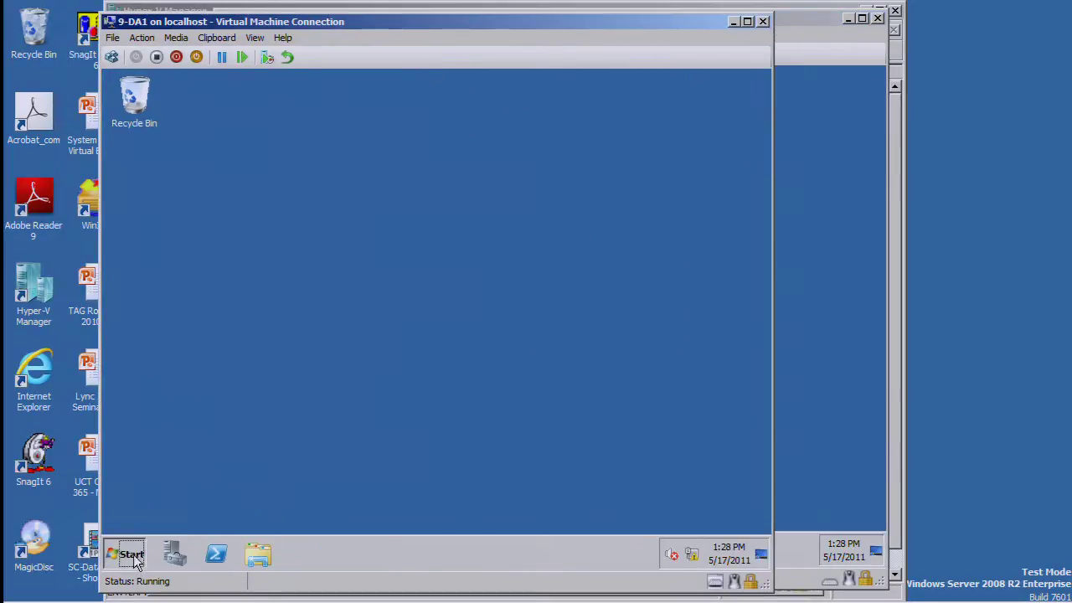
Open the Start menus on the DA1 and NS1 machines while cycling through the VM windows
click(132, 554)
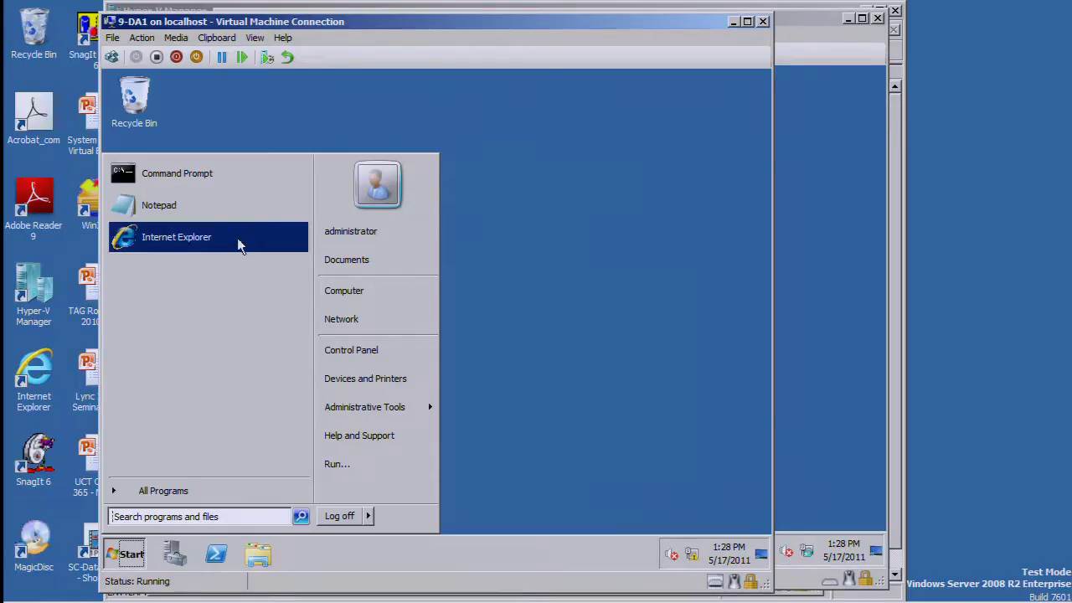
key(alt+Tab)
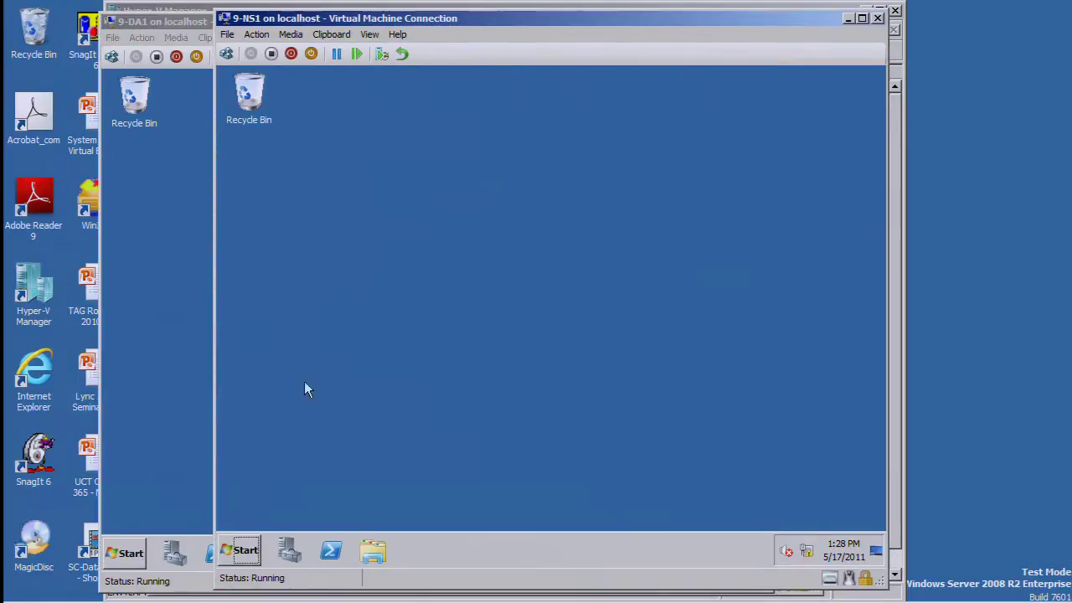
click(259, 547)
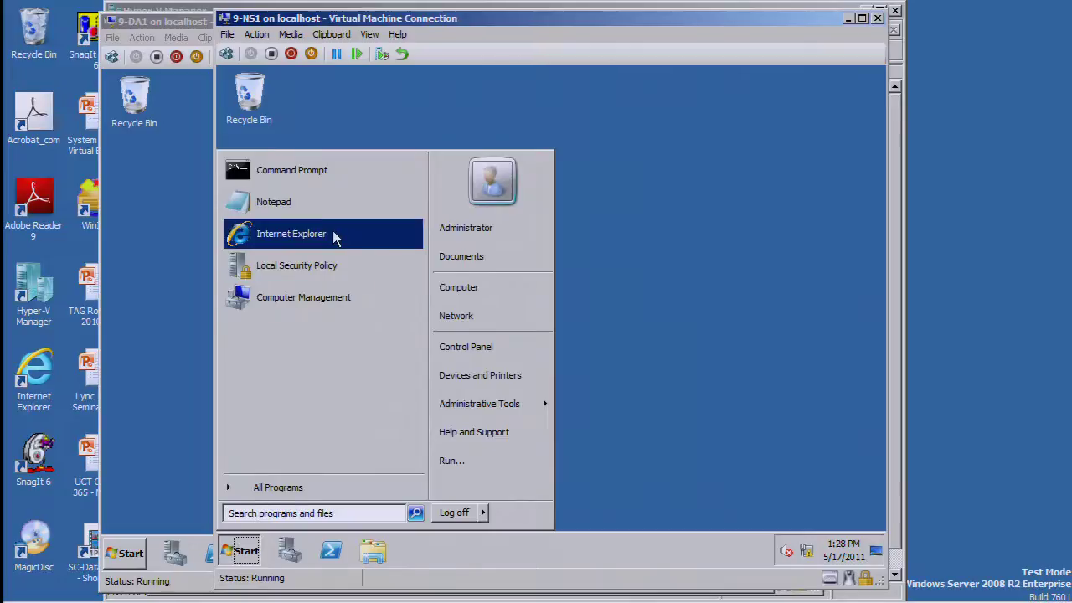
key(alt+Tab)
key(alt+Tab)
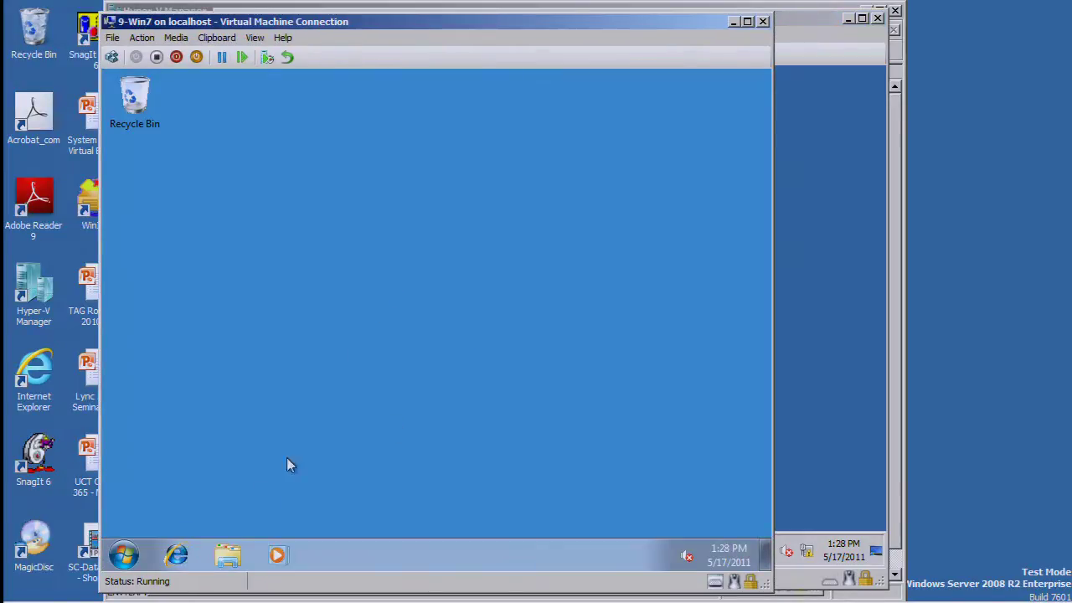
key(alt+Tab)
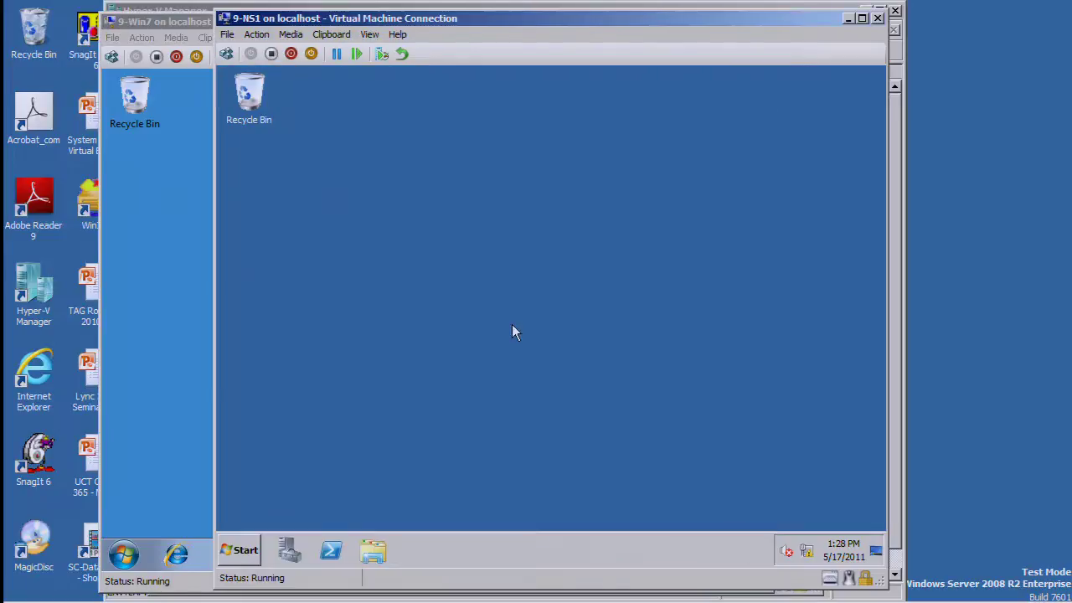
key(alt+Tab)
key(alt+Tab)
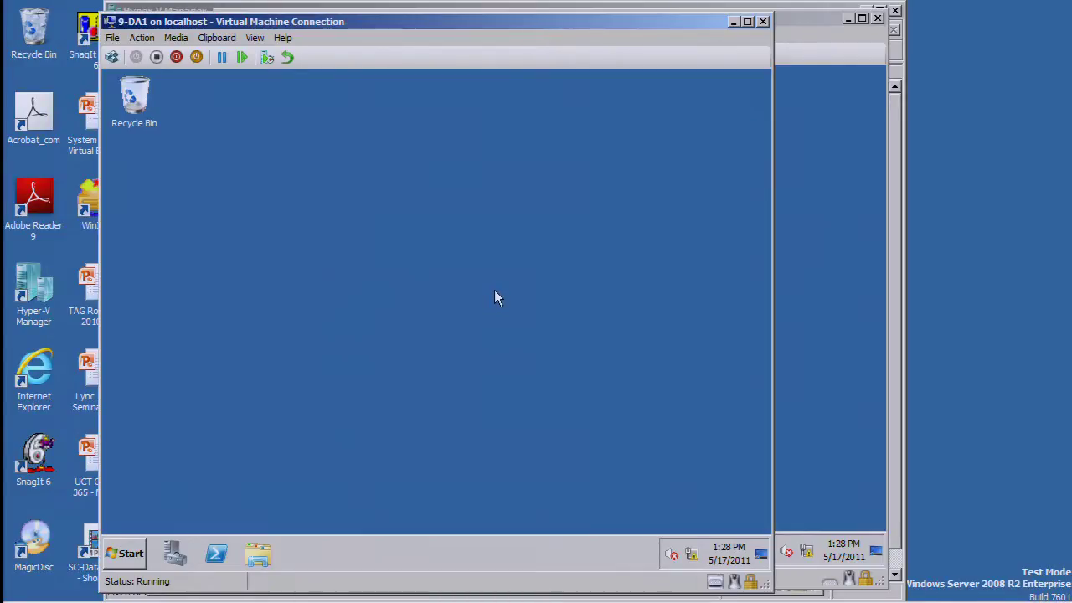
key(alt+Tab)
key(alt+Tab)
On Win7, bring up the network location prompt, start Internet Explorer, then minimize it
click(494, 291)
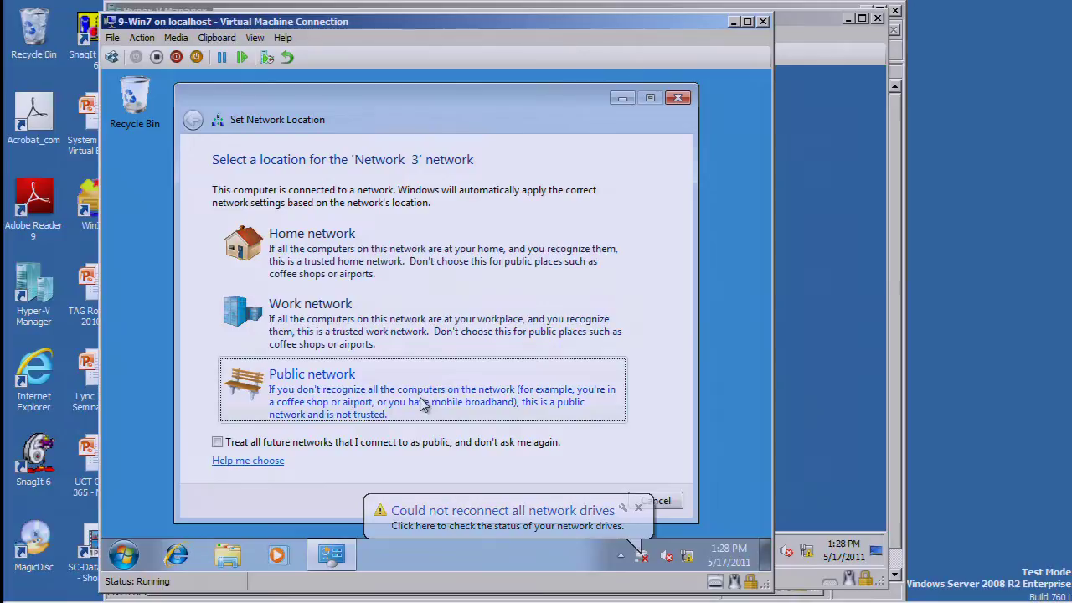
click(423, 405)
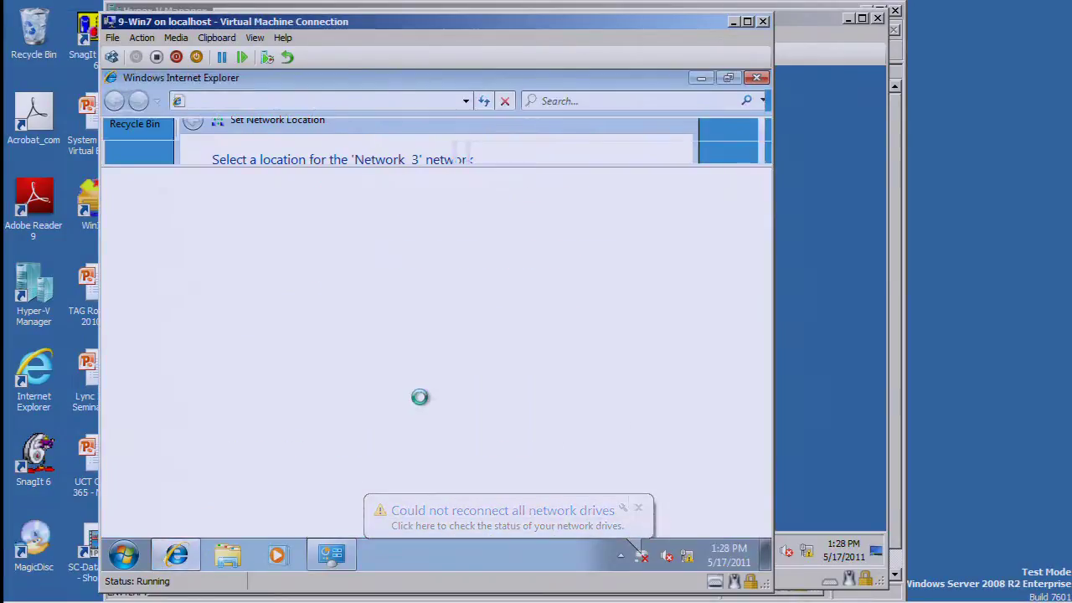
key(alt+Tab)
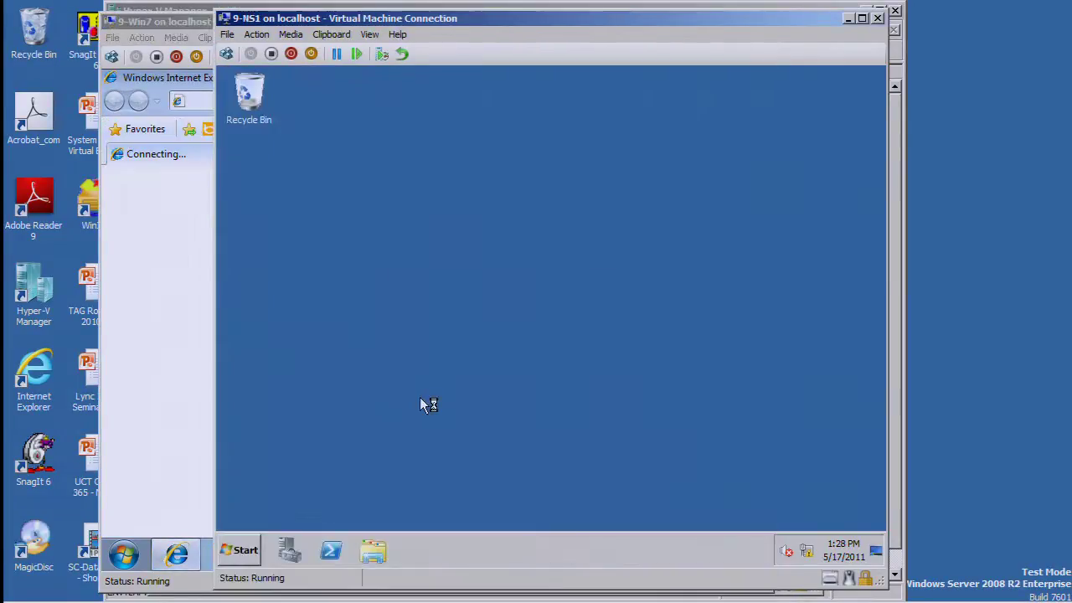
key(alt+Tab)
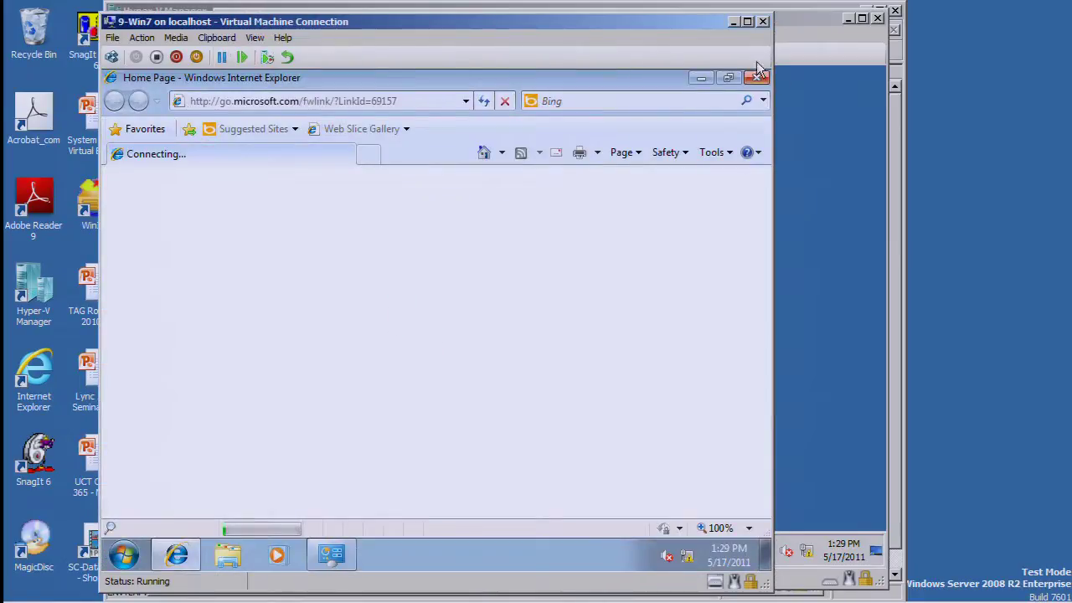
click(709, 80)
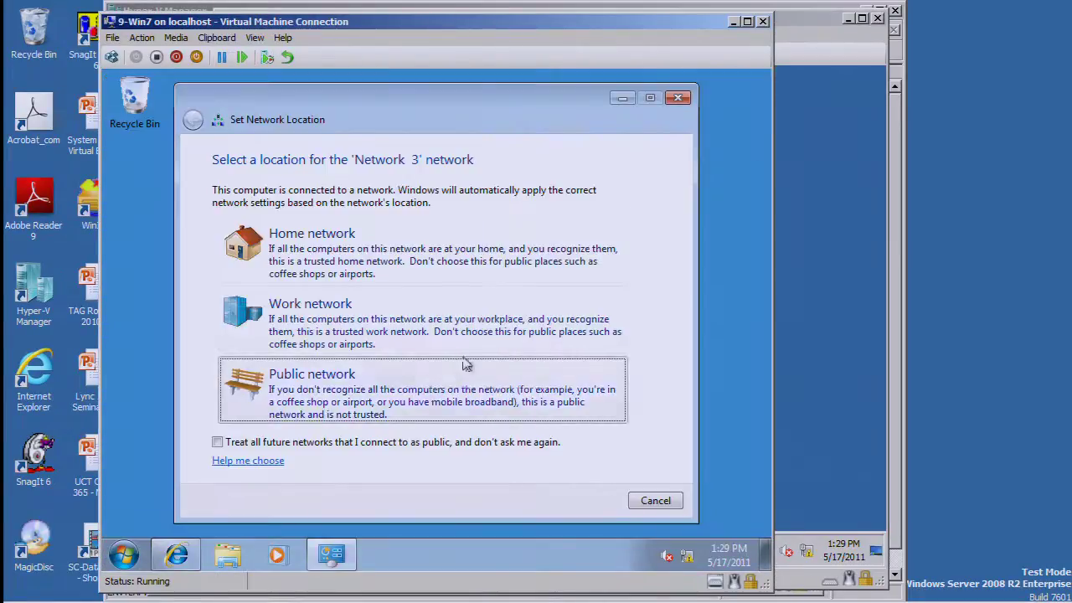
Set Win7's network location to Public and restore its browser window
click(466, 364)
click(654, 500)
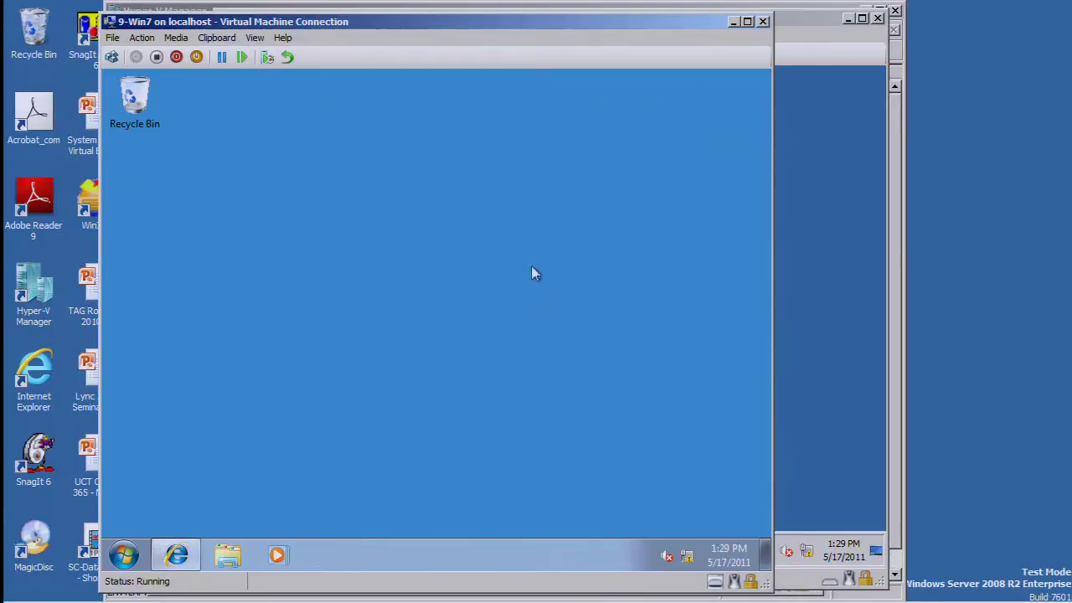
key(alt+Tab)
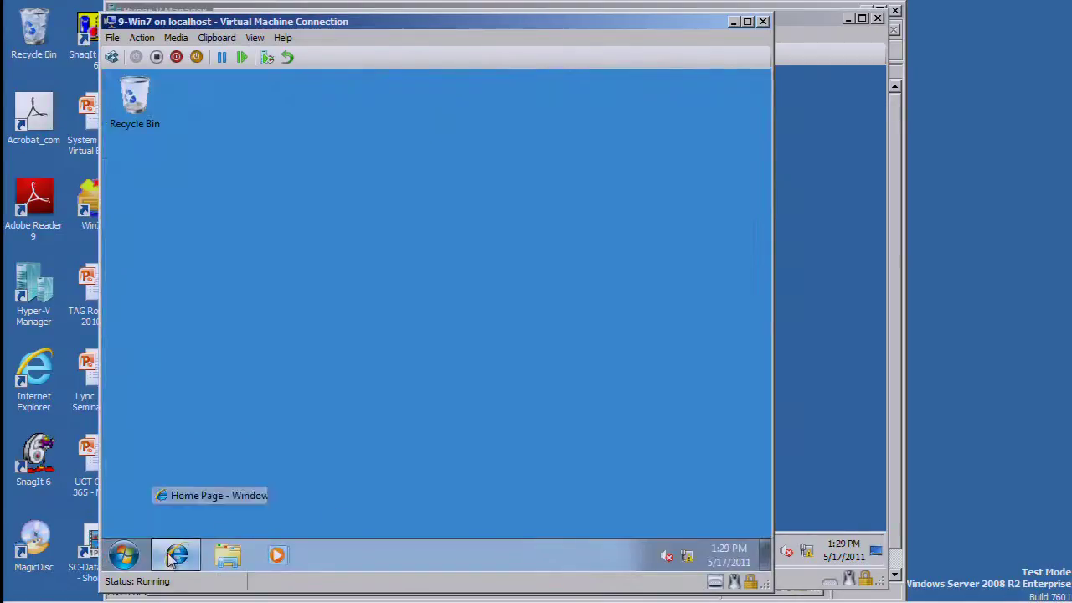
click(176, 555)
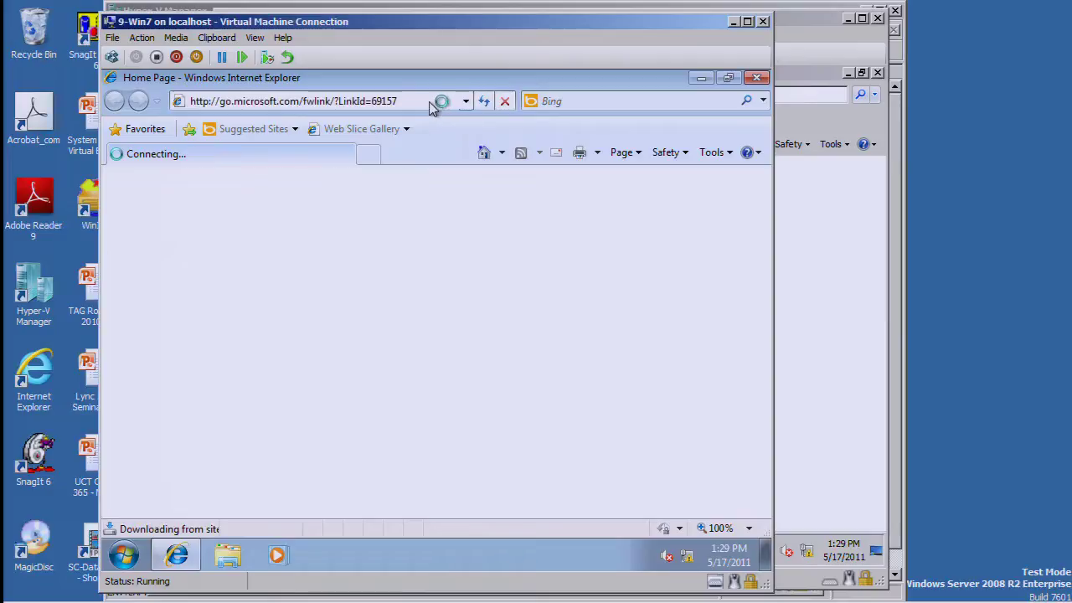
drag(425, 100, 62, 154)
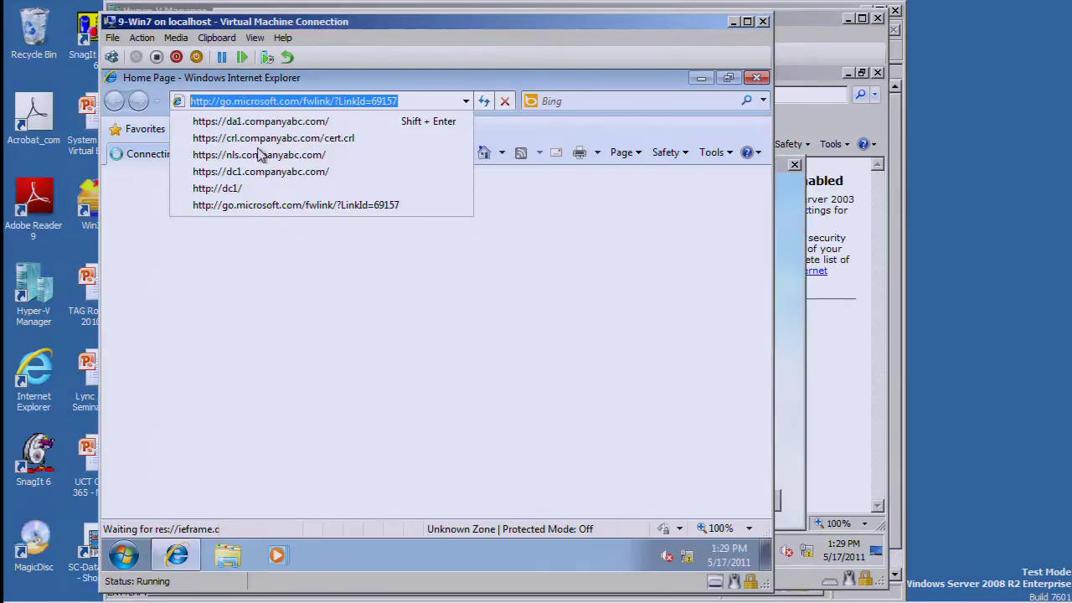
text(https://da1)
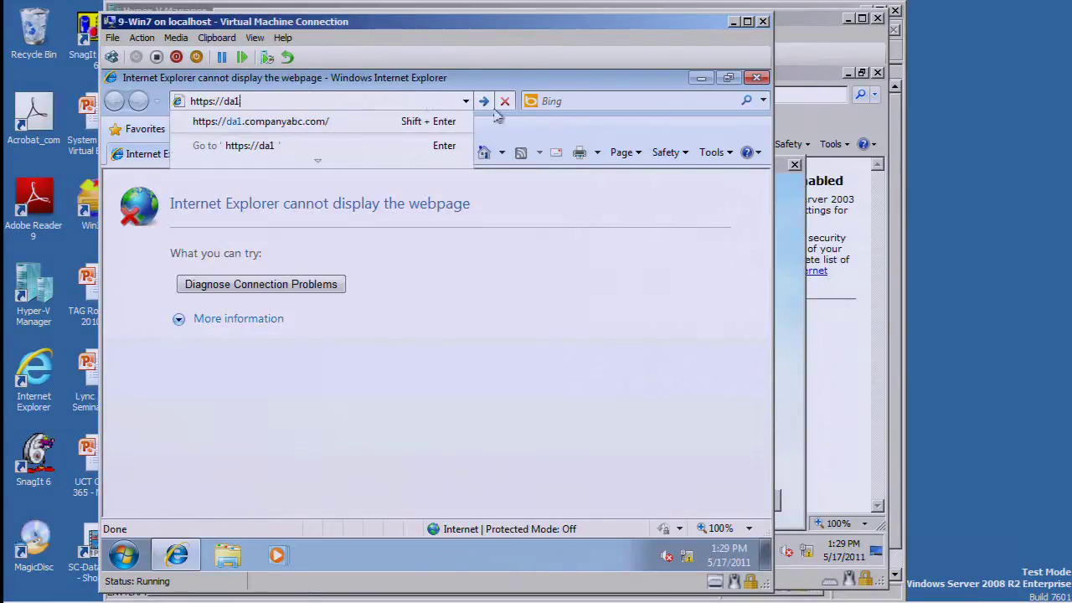
key(Down)
key(Return)
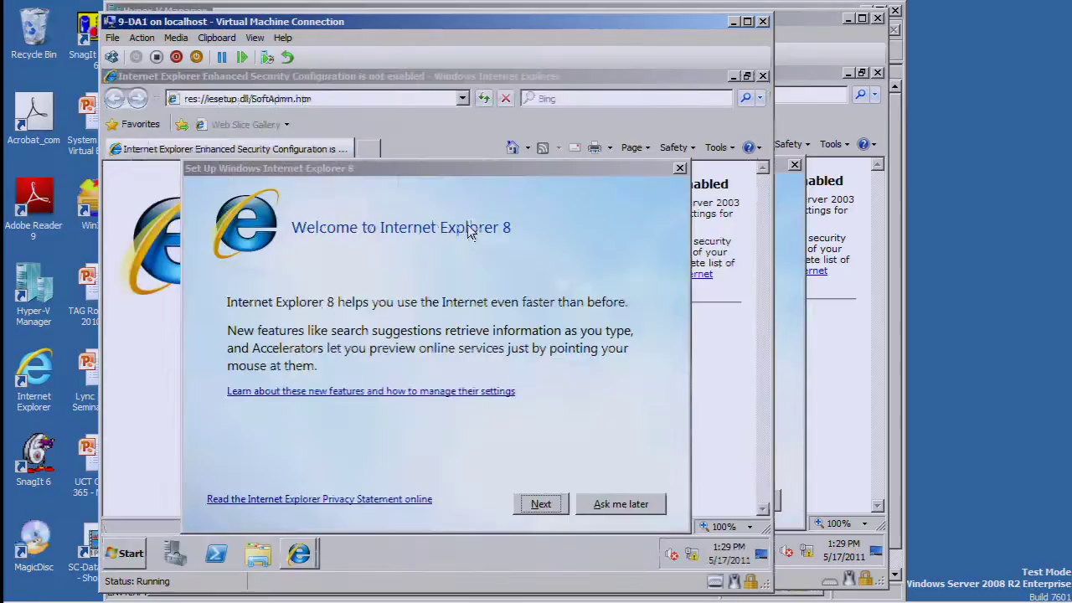
Finish DA1's IE8 first-run setup with Suggested Sites off and express settings
click(540, 505)
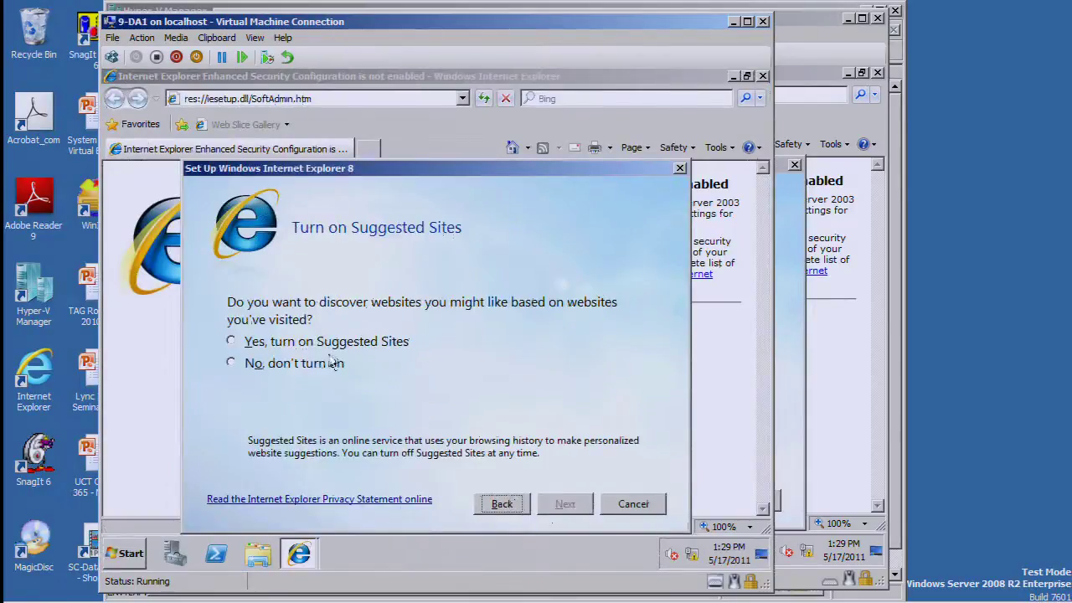
click(334, 364)
click(565, 504)
click(335, 325)
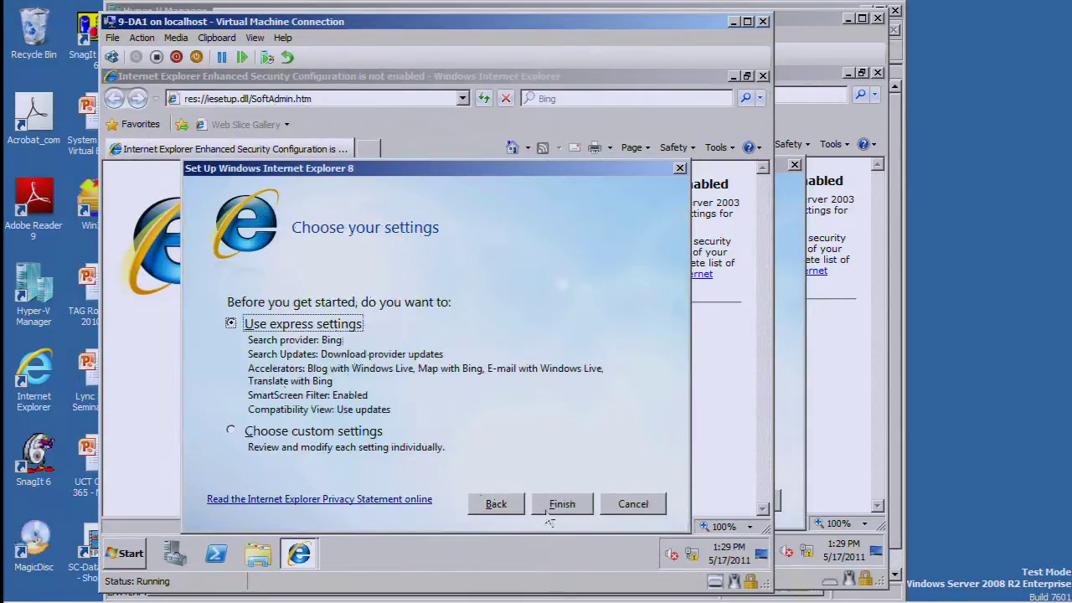
click(564, 504)
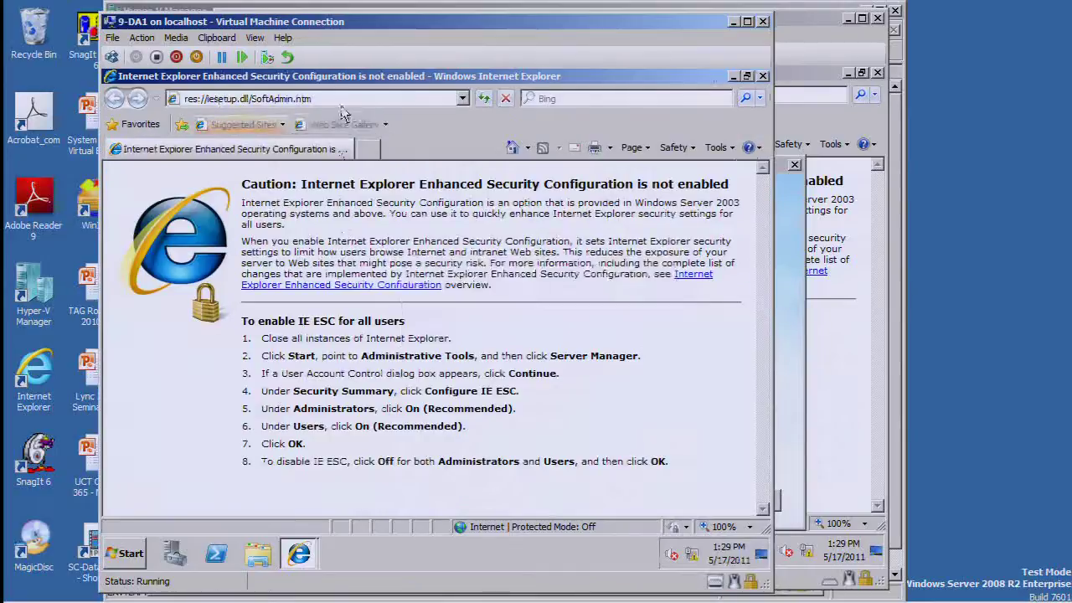
click(341, 101)
text(h)
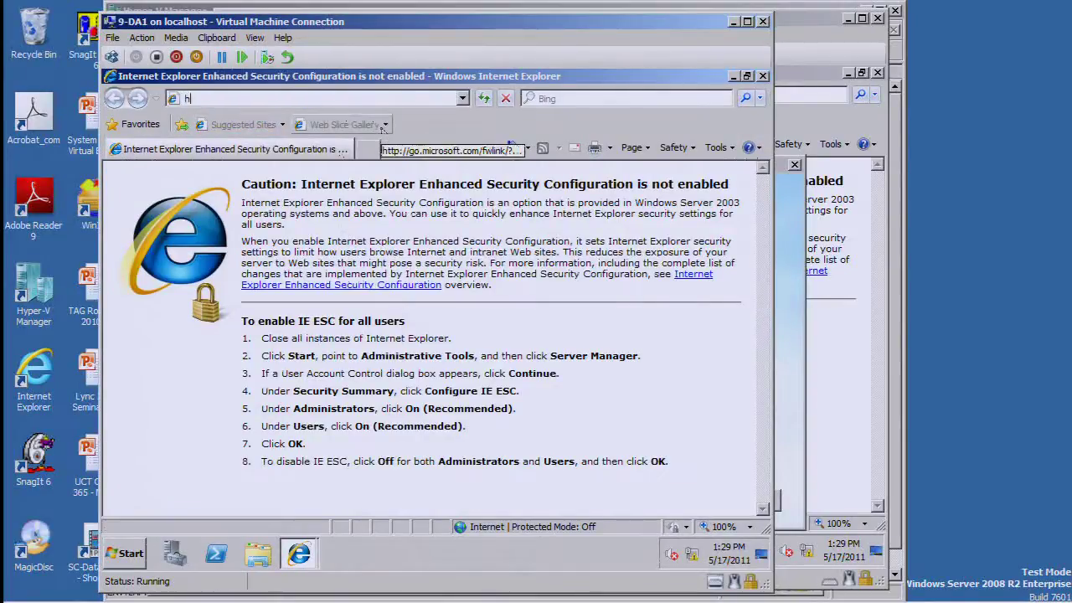
text(ttps://da1)
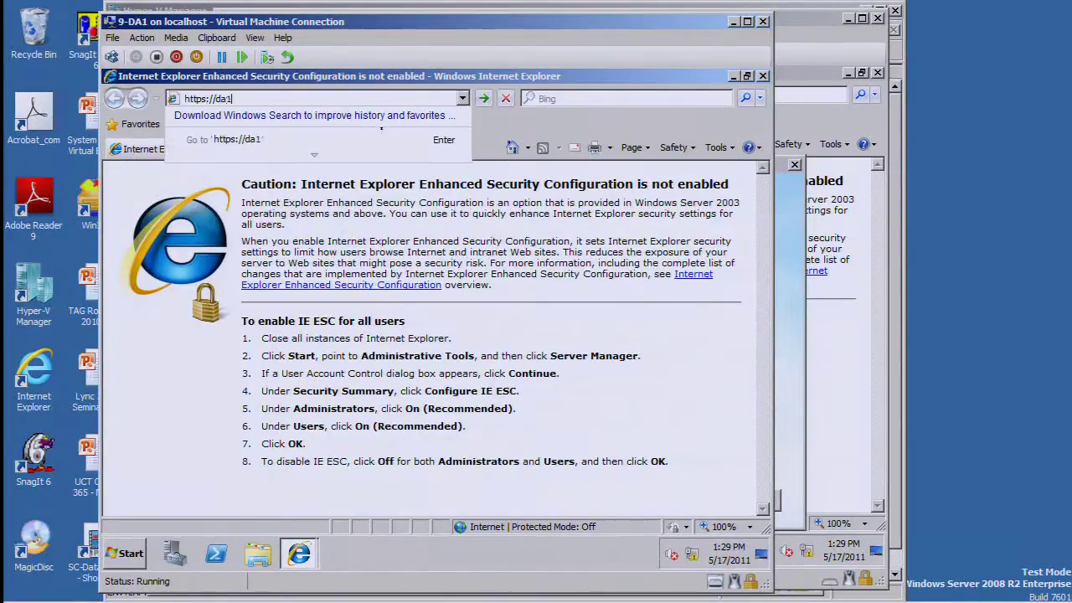
text(.companyabc.com/)
key(Return)
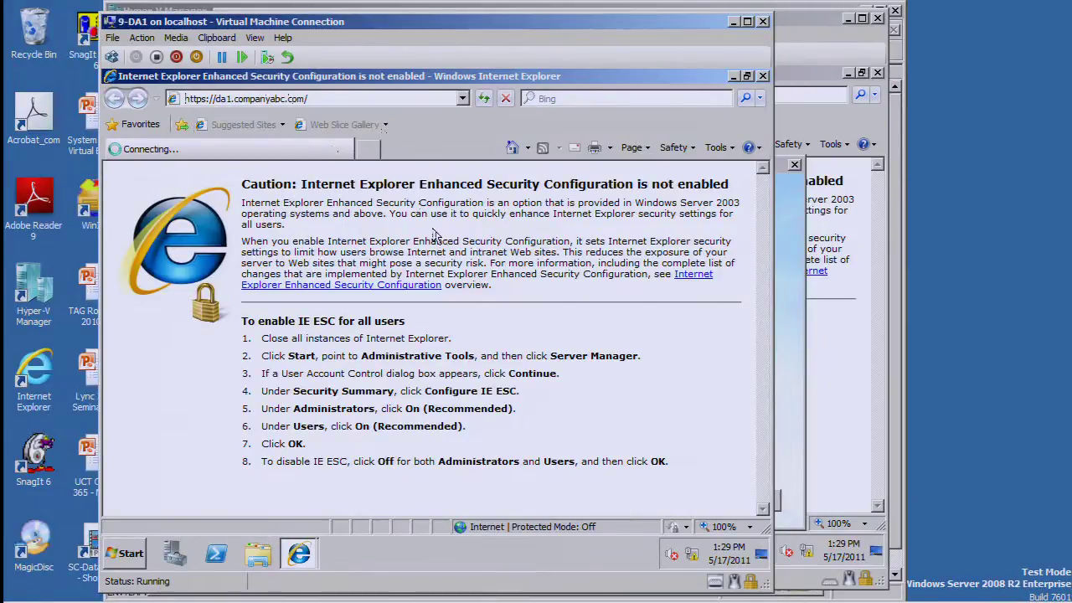
click(132, 554)
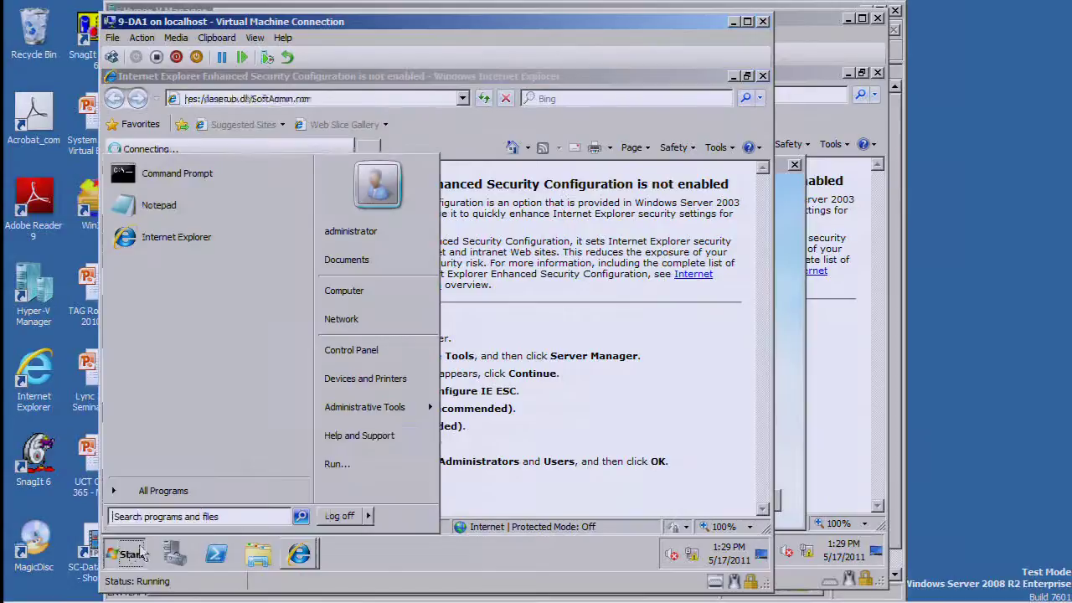
click(368, 408)
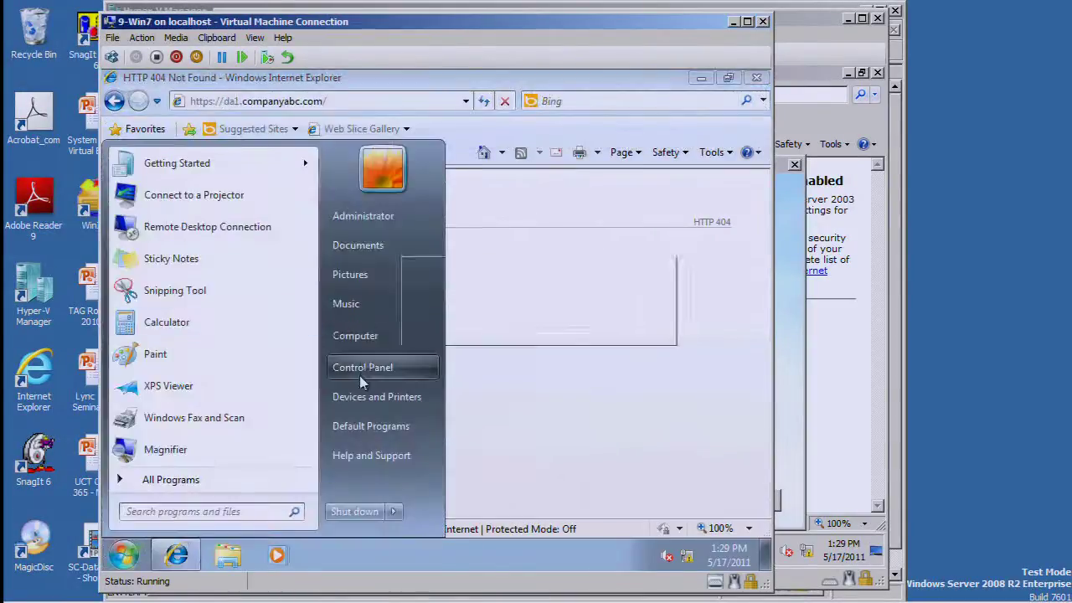
Finish NS1's IE8 first-run setup with Suggested Sites off and express settings
key(alt+Tab)
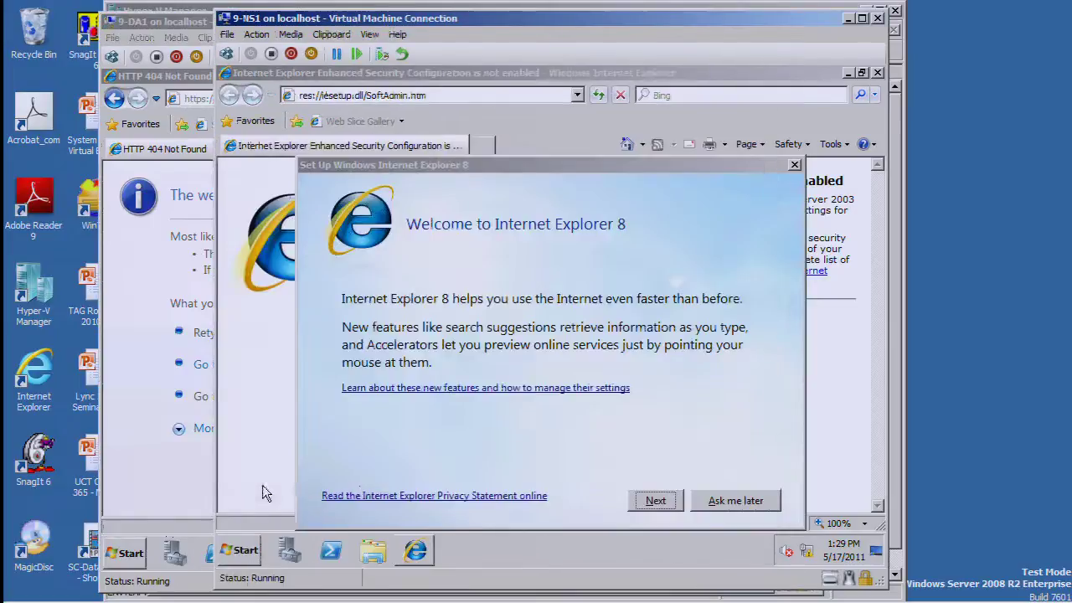
click(658, 501)
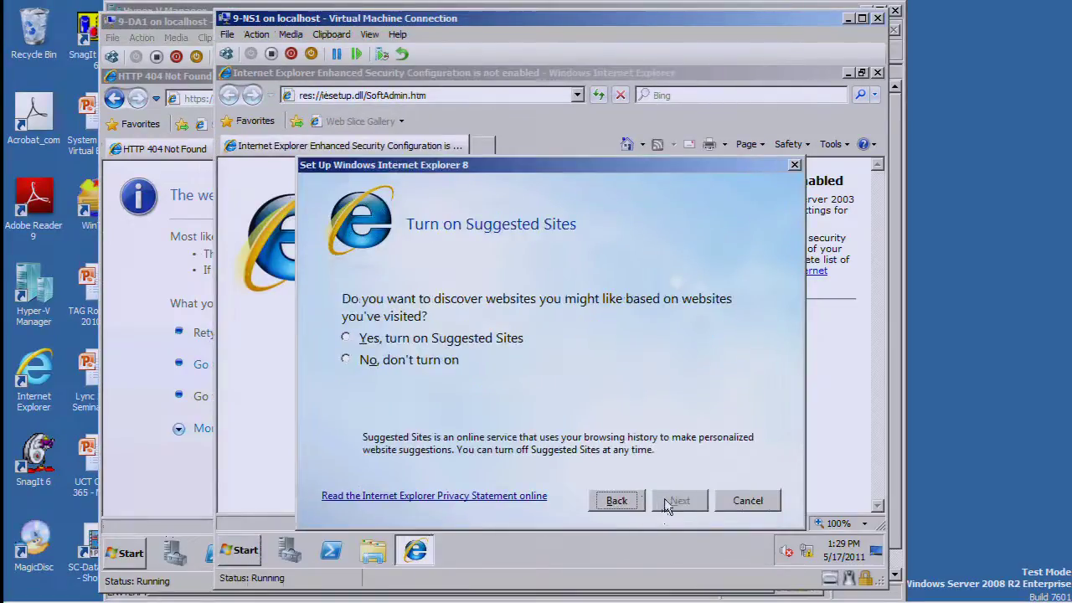
click(409, 359)
click(680, 500)
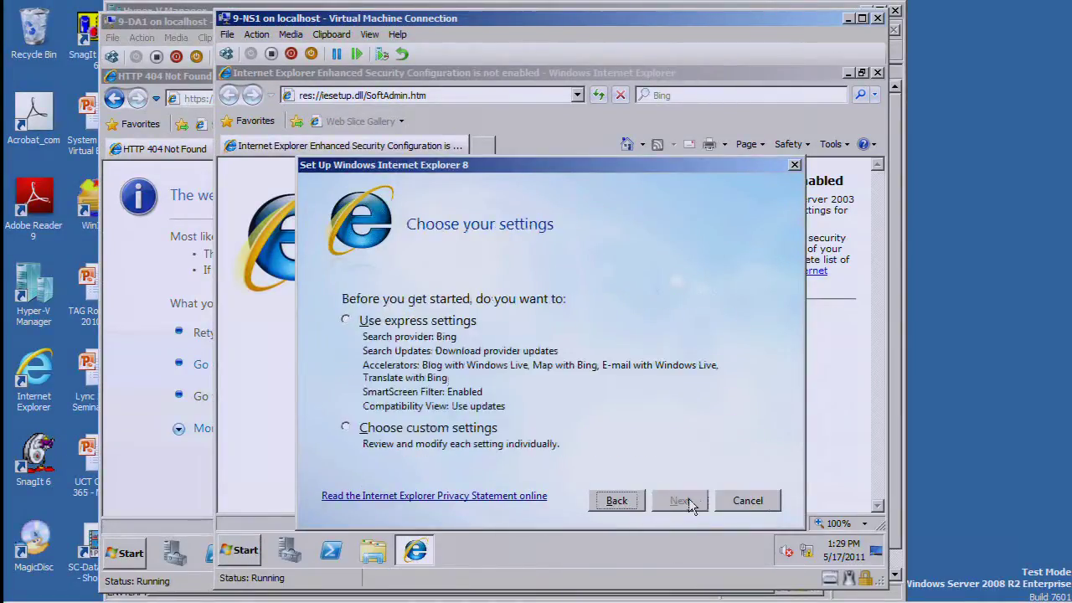
click(431, 323)
click(679, 500)
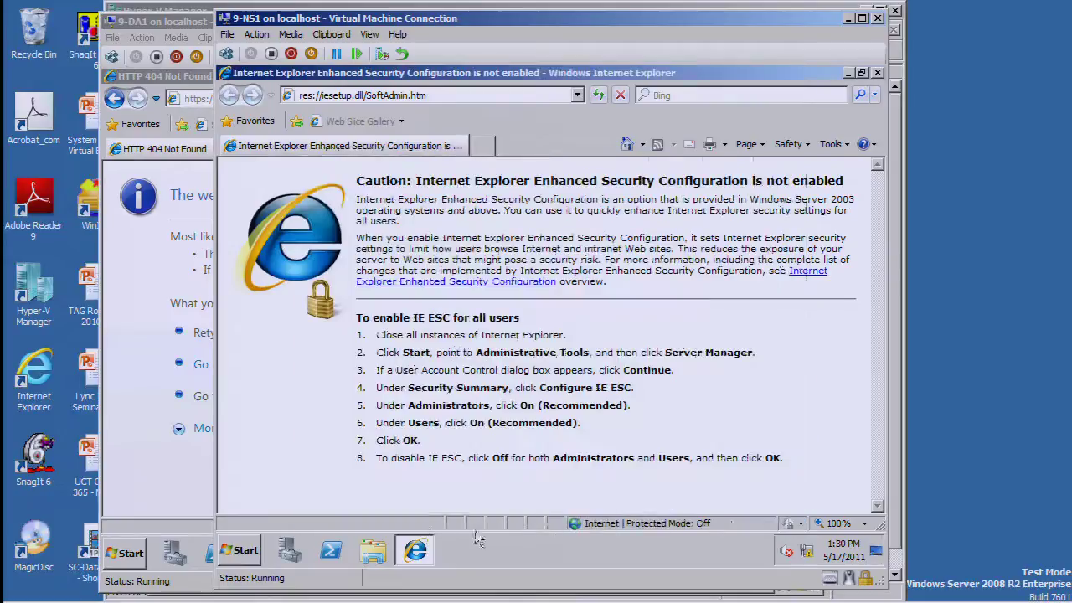
Cycle between the DA1 and Win7 machines, opening and closing their Start menus
key(alt+Tab)
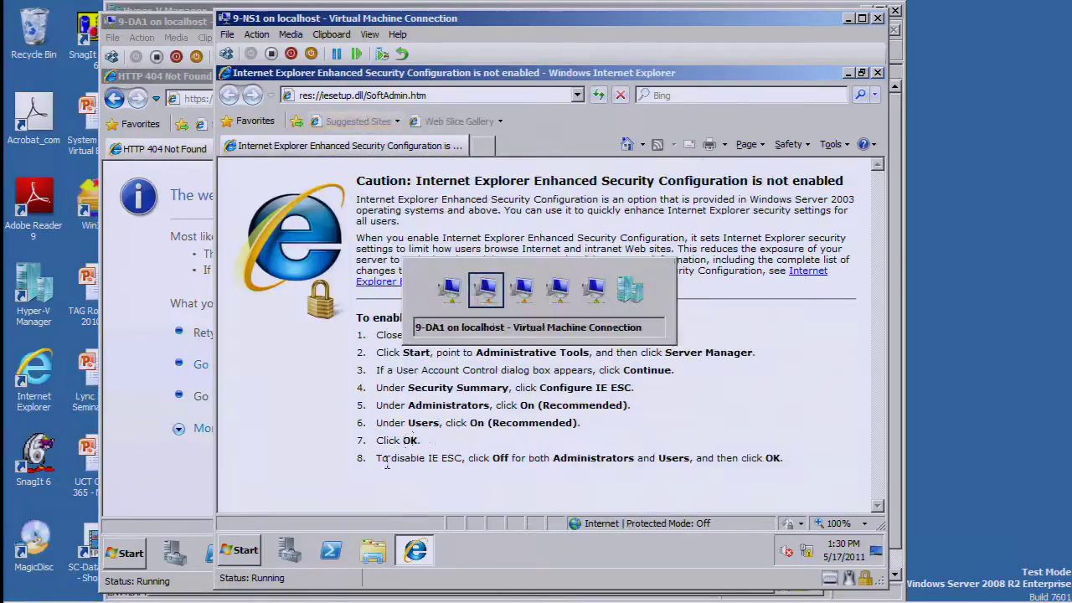
key(alt+Tab)
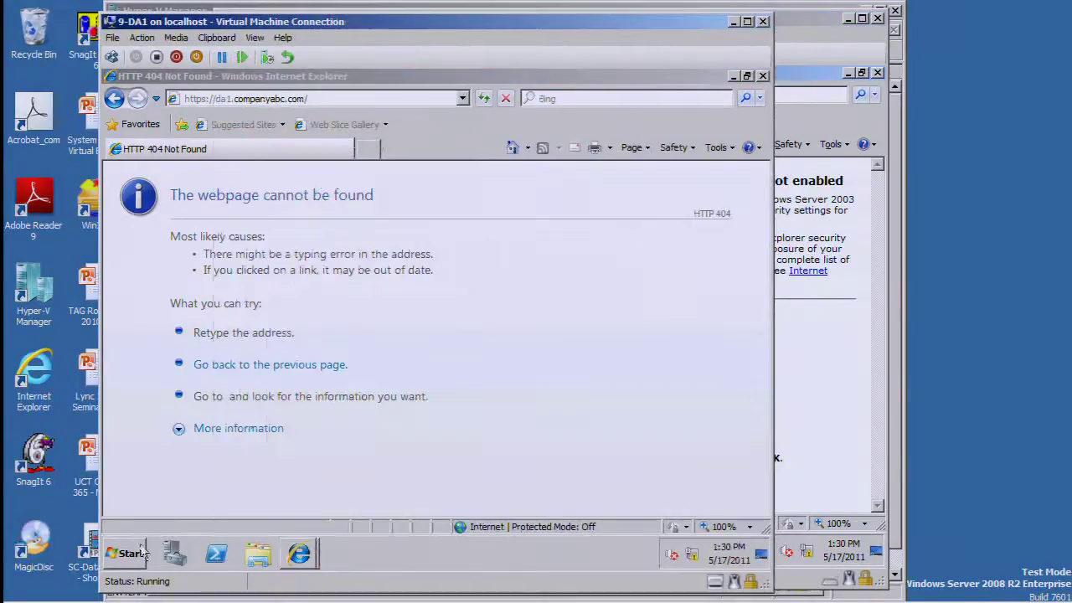
key(super)
mouse_move(377, 407)
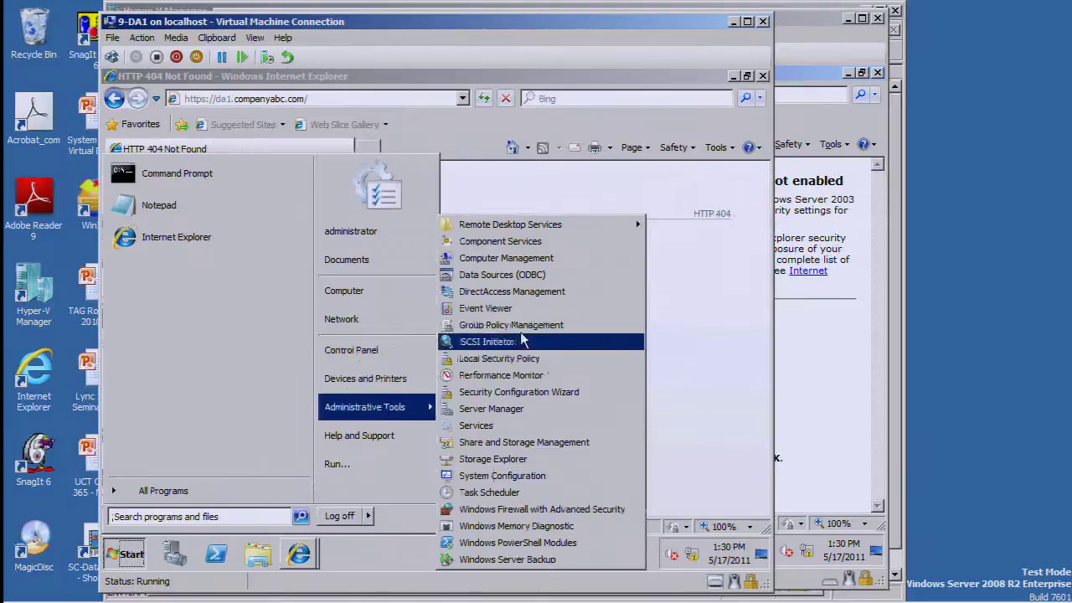
key(alt+Tab)
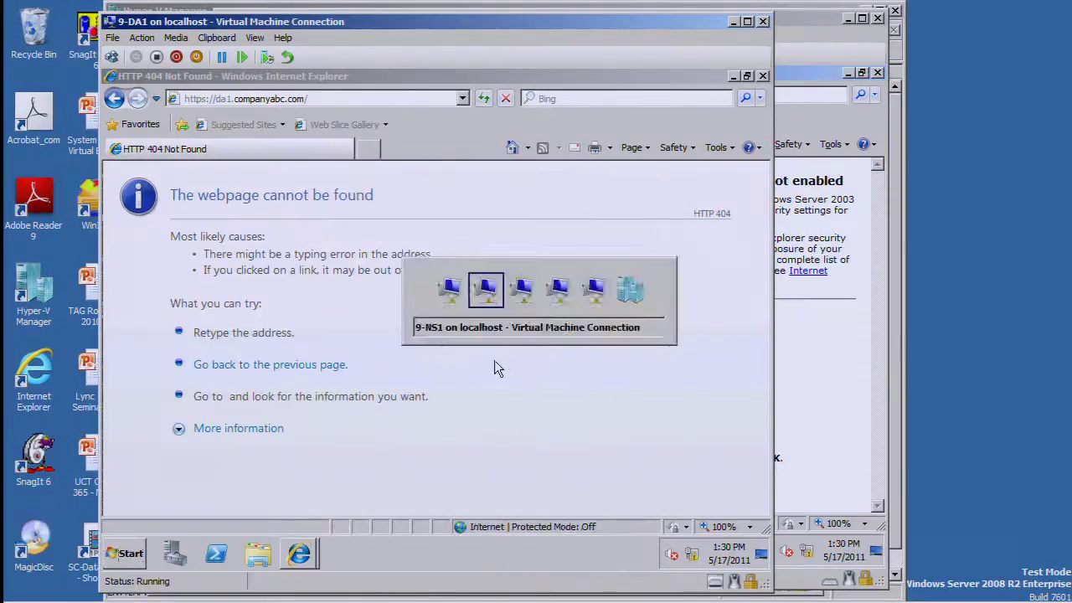
key(super)
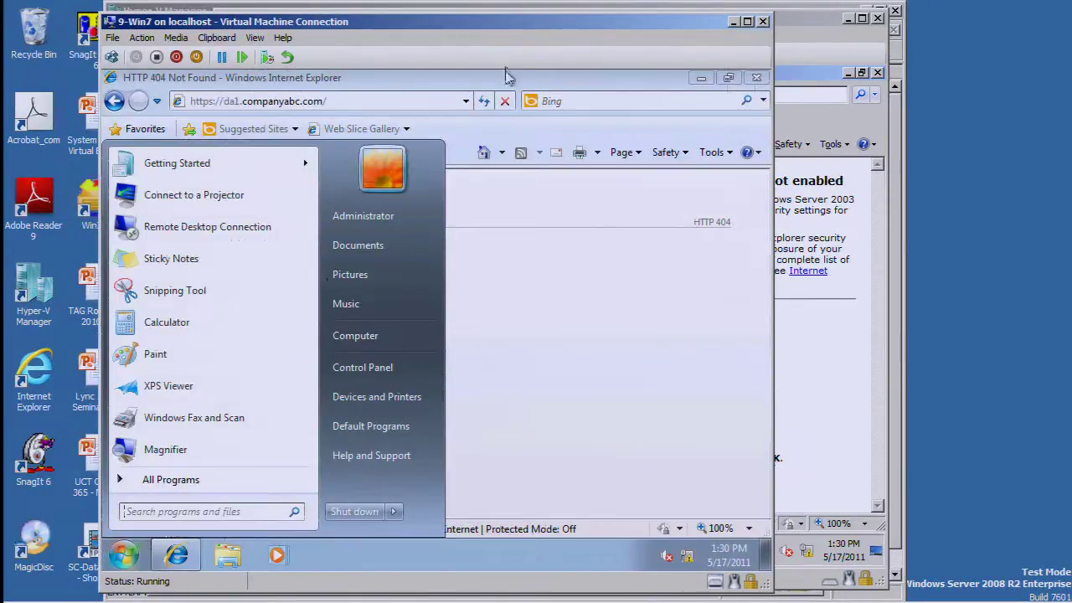
click(459, 126)
key(alt+Tab)
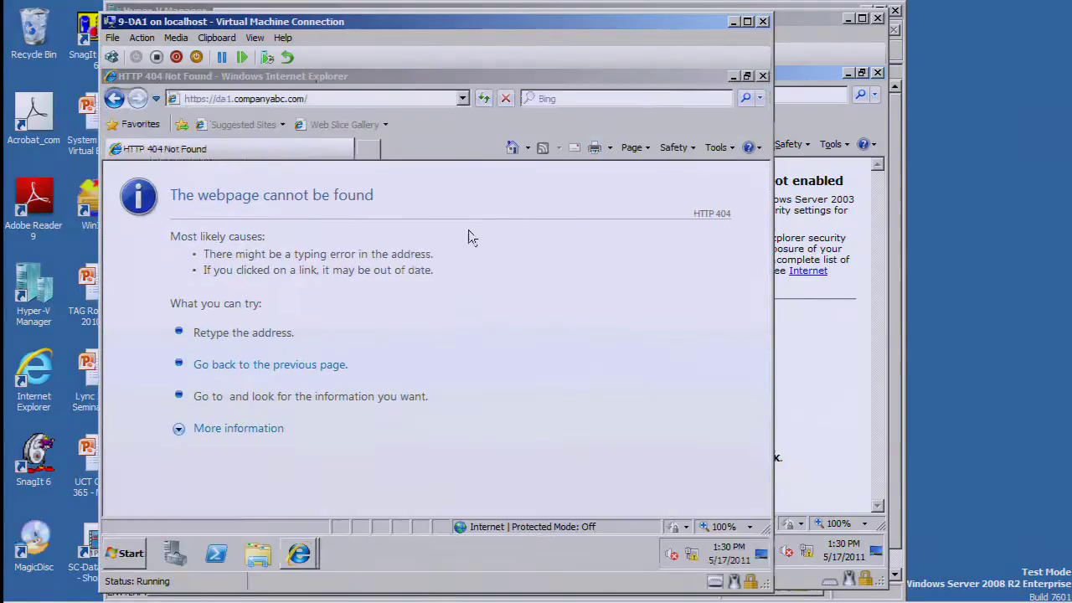
key(alt+Tab)
key(alt+Tab)
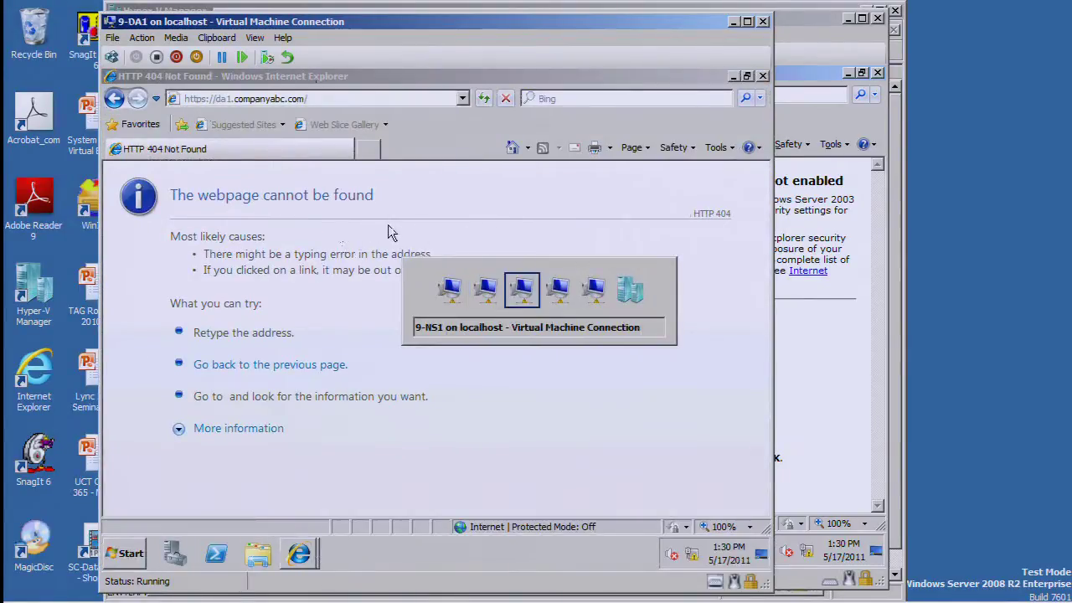
key(alt+Tab)
key(alt+Tab)
key(alt+Tab)
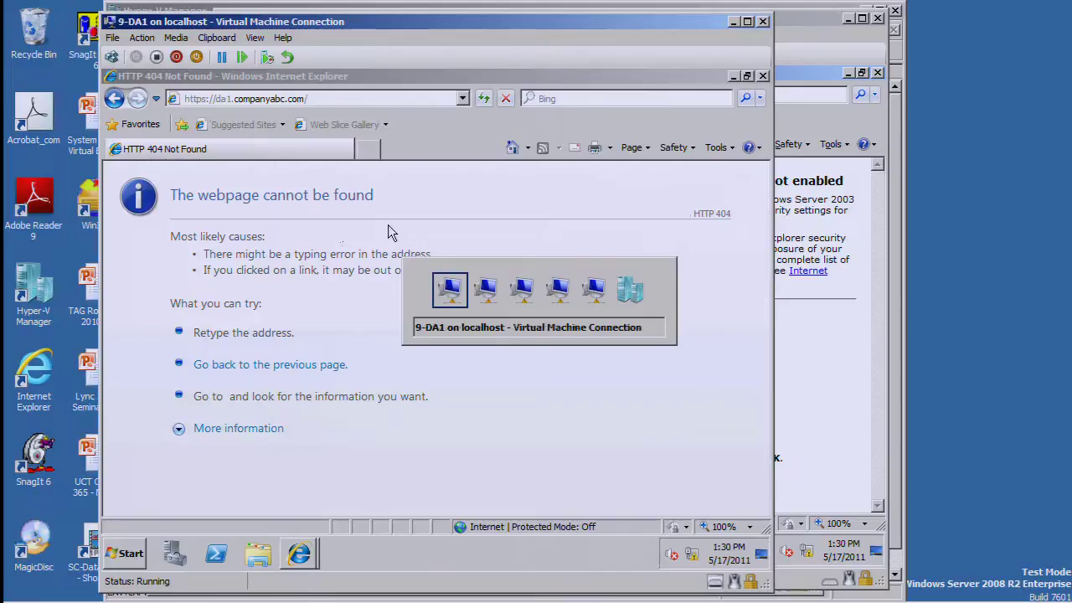
Save the DA1 virtual machine's state and switch to the UAG machine
click(198, 57)
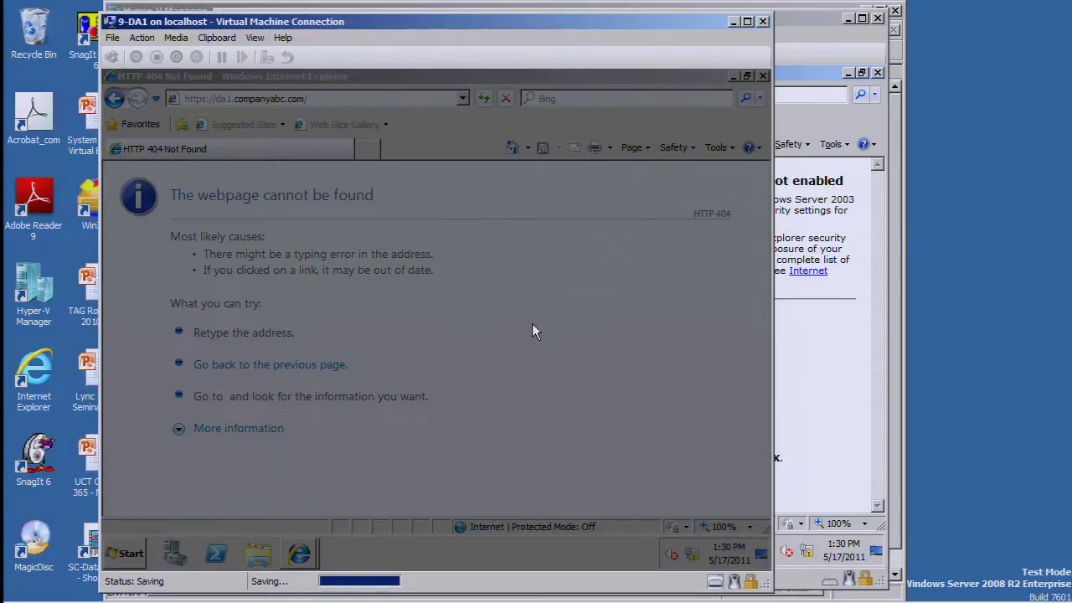
key(alt+Tab)
key(alt+Tab)
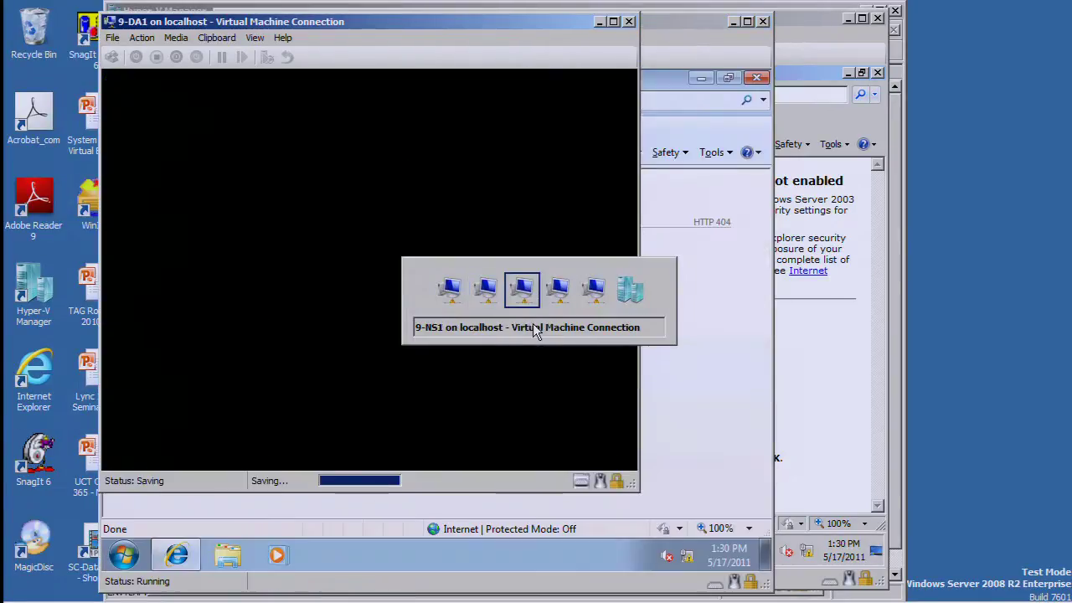
key(alt+Tab)
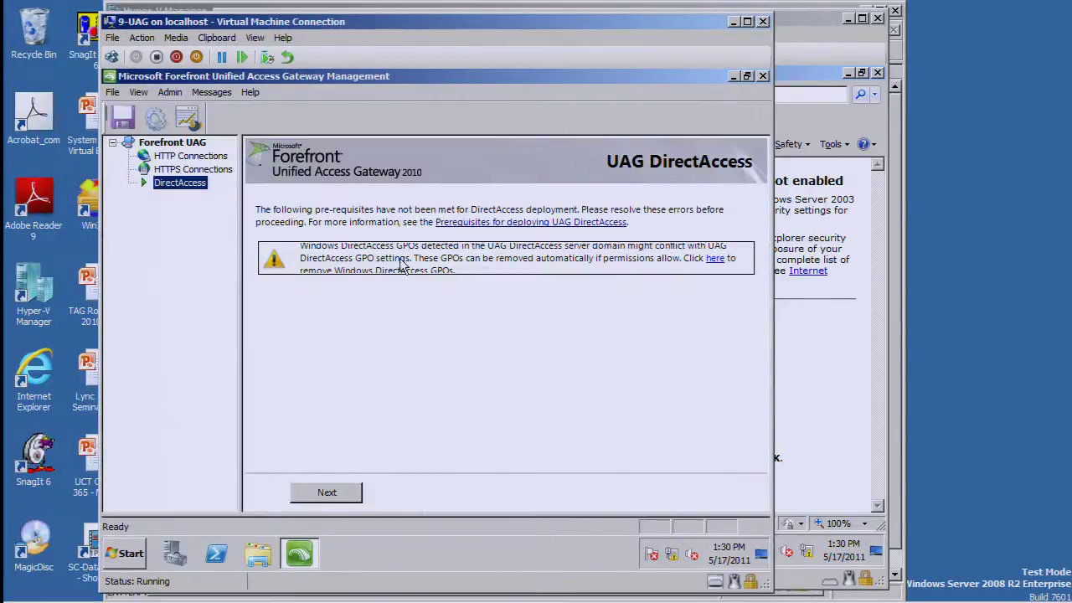
Pass the prerequisites notice, scroll the DirectAccess diagram, and configure Step 1 Clients and GPOs
click(344, 496)
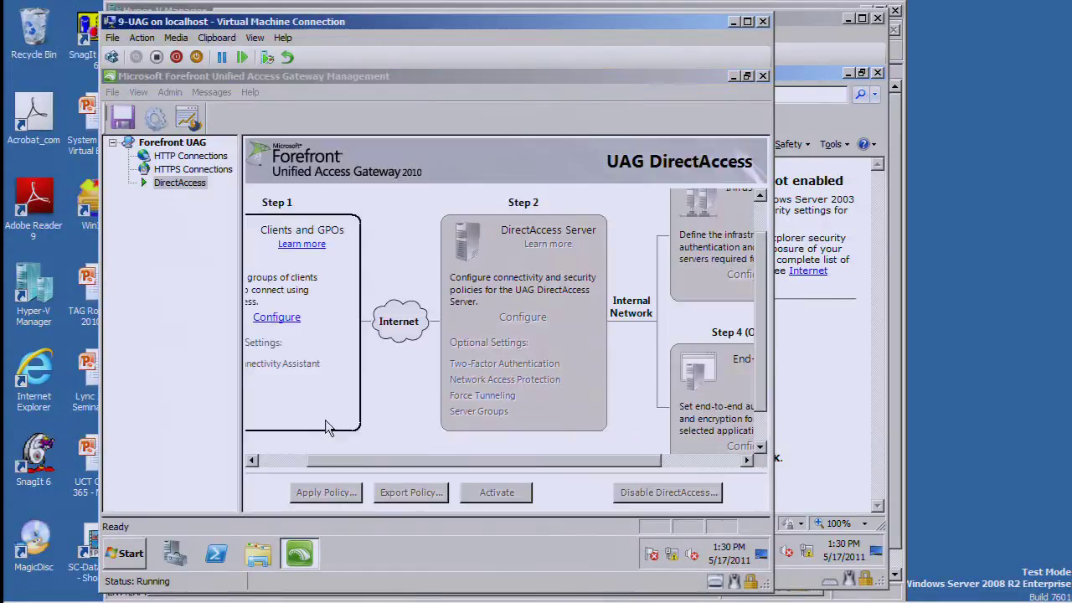
click(395, 459)
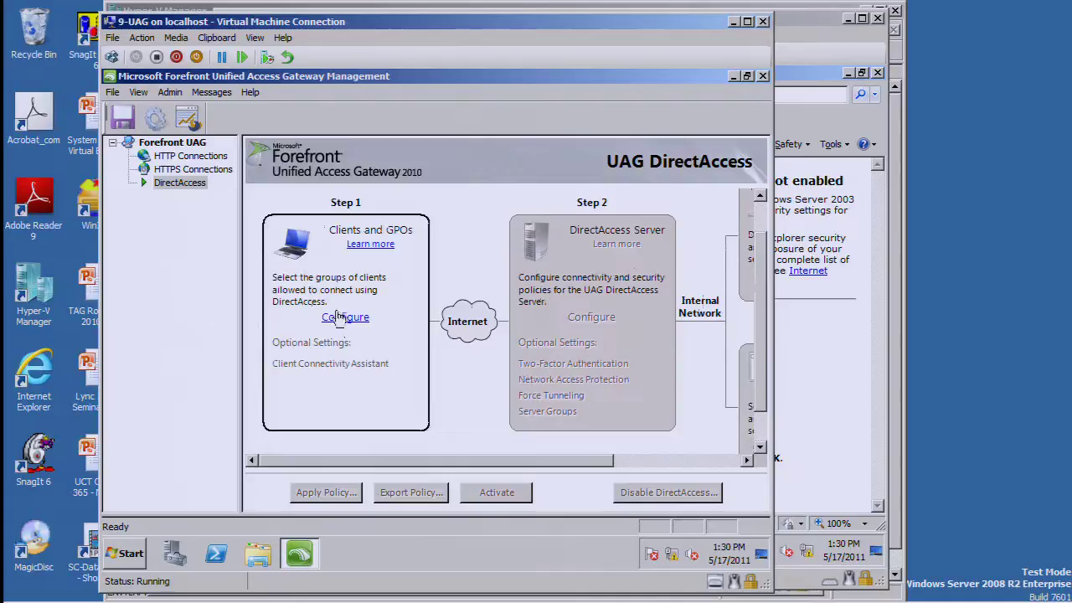
drag(417, 463, 533, 467)
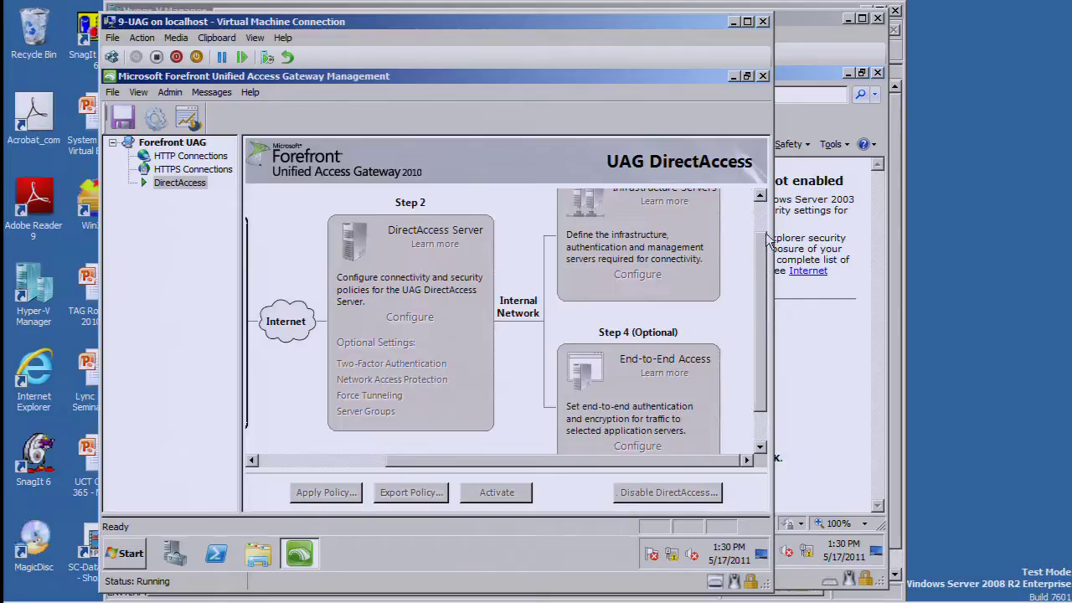
scroll(768, 241, up, 1)
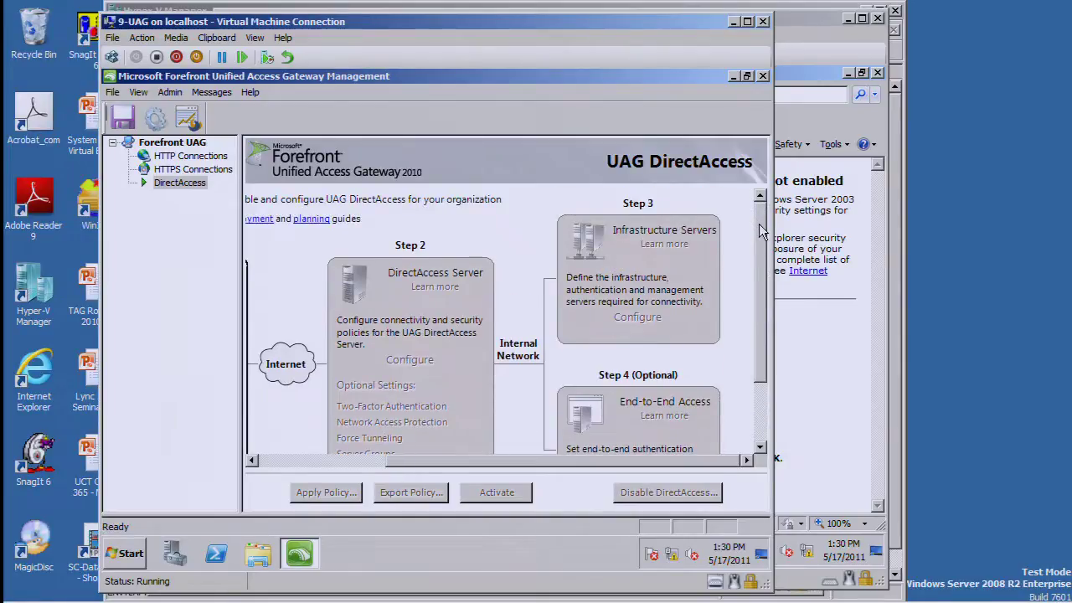
scroll(761, 251, down, 2)
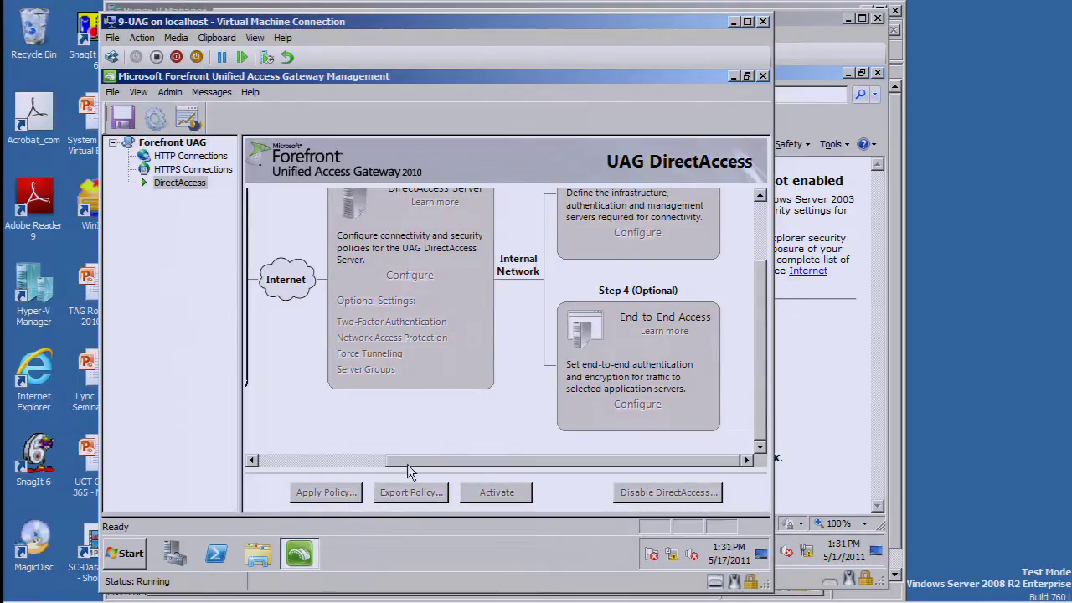
drag(441, 464, 256, 436)
click(350, 276)
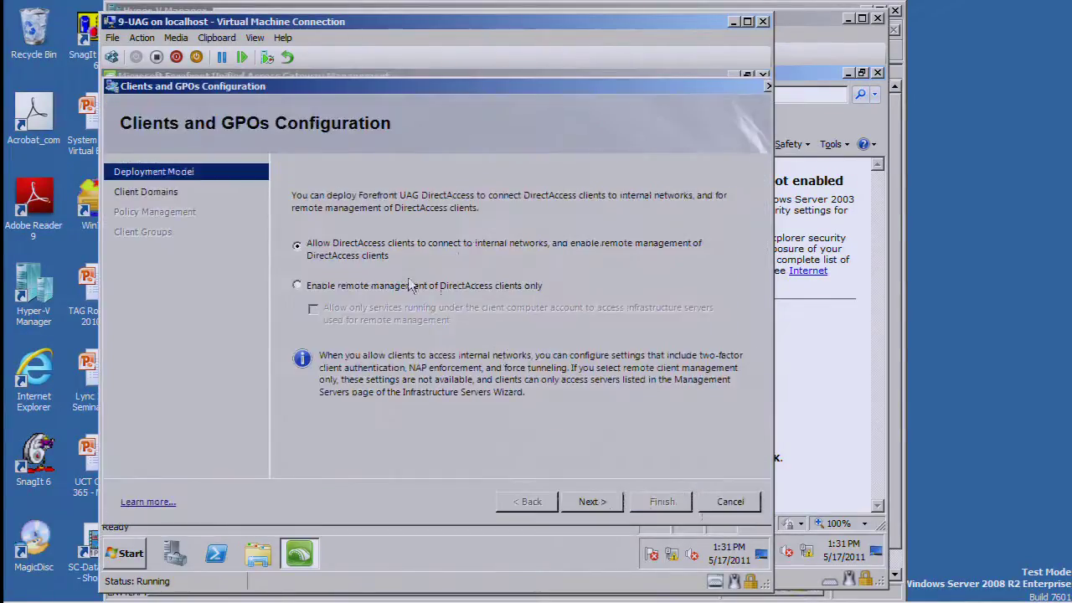
Keep full-access deployment, companyabc.com as client domain, and auto-generated Clients, Gateway and Application Servers GPOs
click(605, 503)
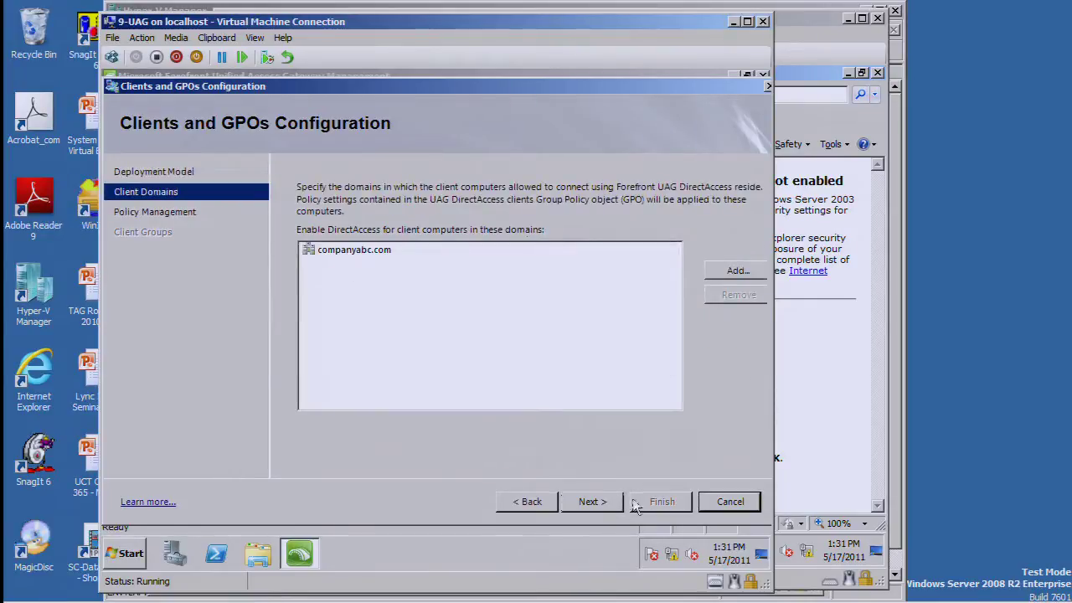
click(610, 505)
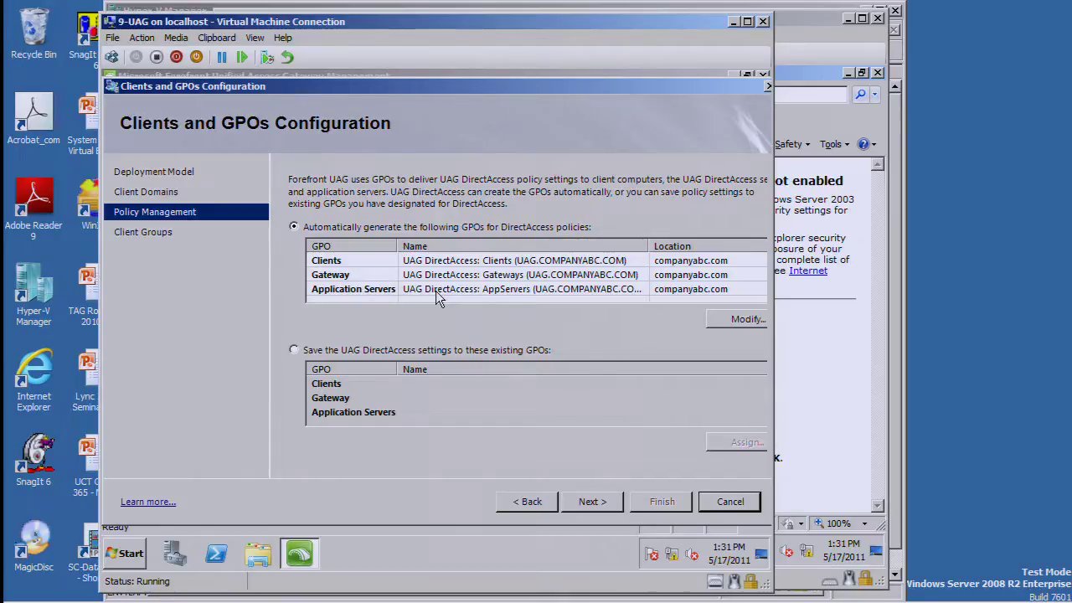
click(495, 264)
click(494, 275)
click(496, 288)
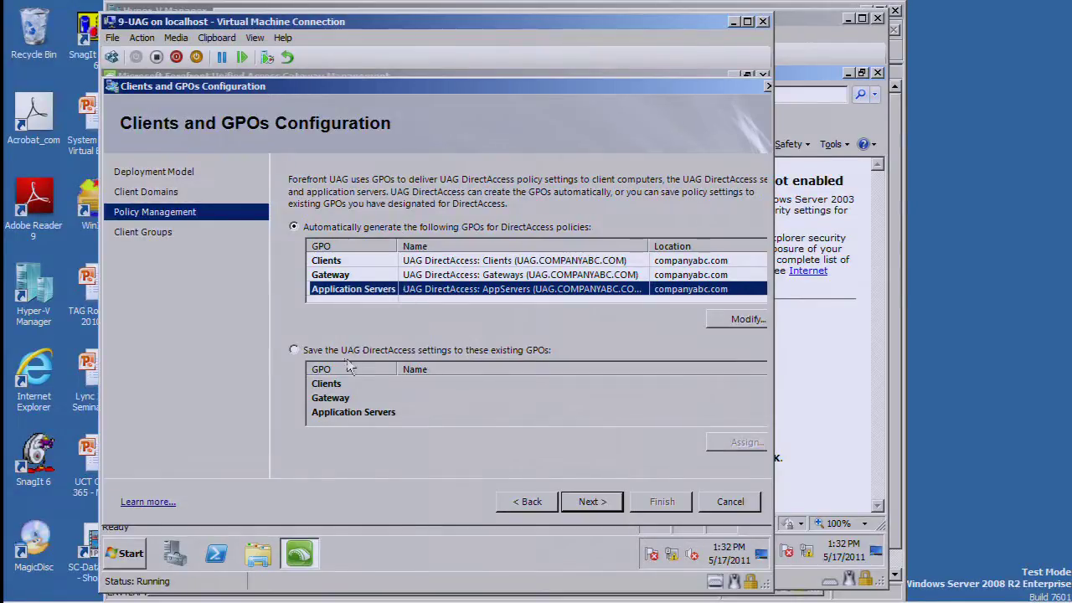
click(610, 502)
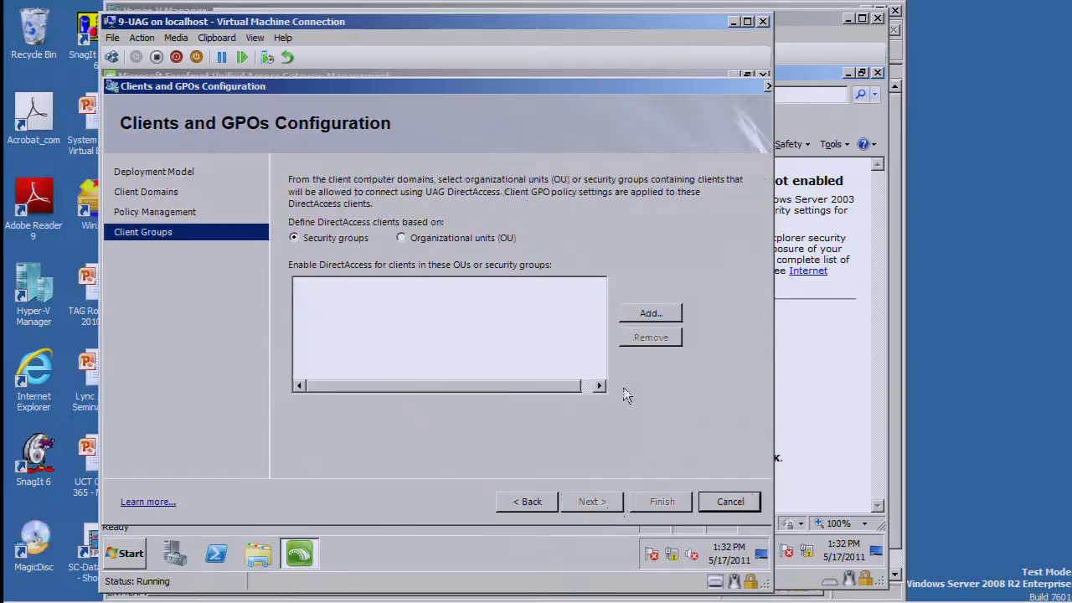
Add the DirectAccessClients security group by looking up 'dire', then finish the wizard
click(728, 501)
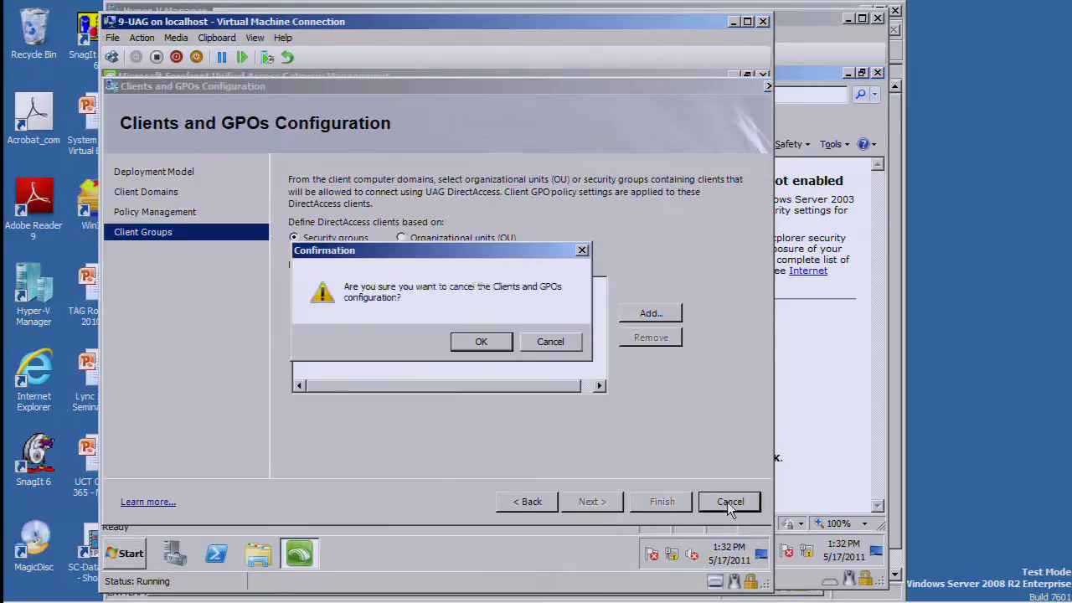
click(575, 343)
click(648, 312)
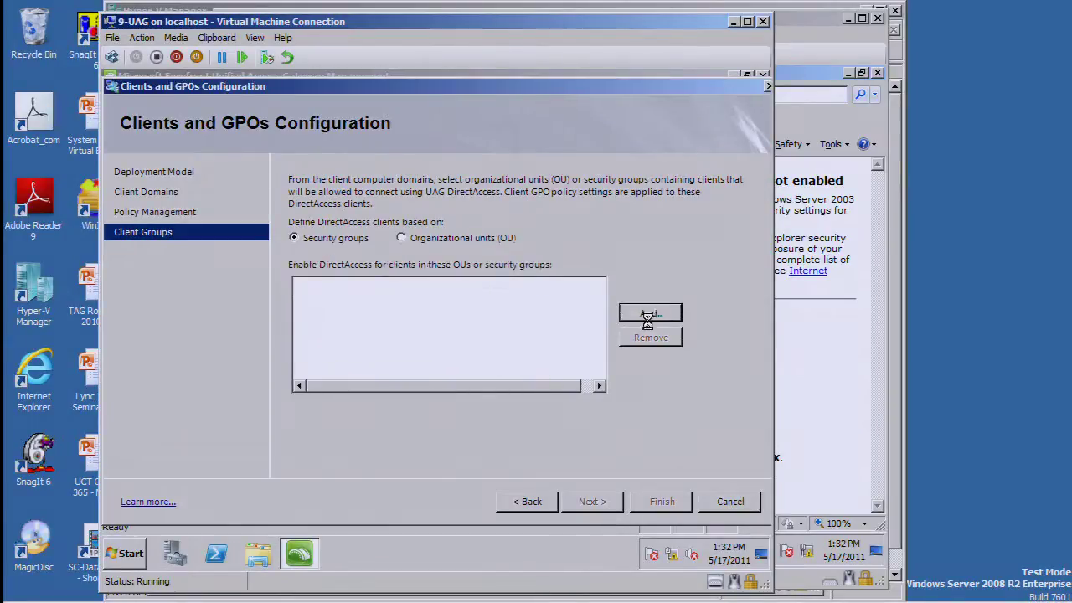
text(dire)
key(Return)
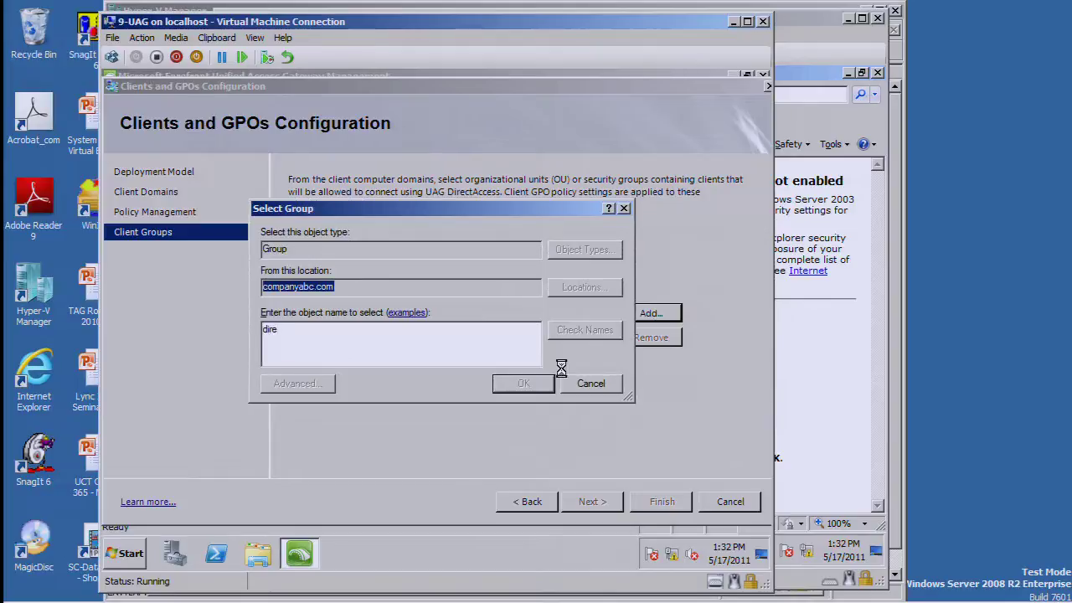
click(661, 503)
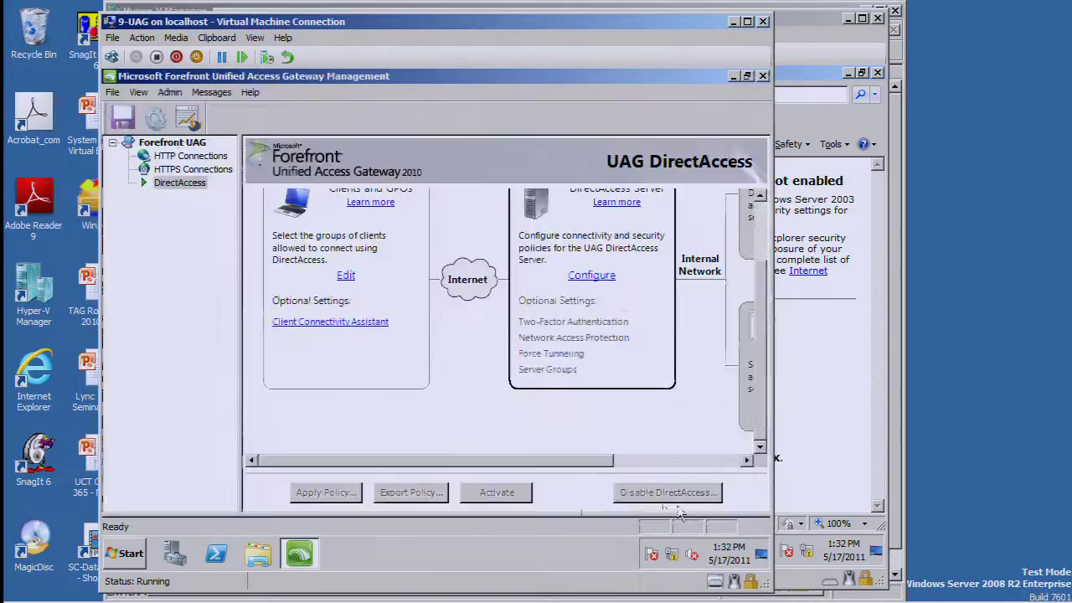
Start the Step 2 DirectAccess Server wizard and choose 12.155.166.10 as the first Internet-facing IPv4 address
click(593, 277)
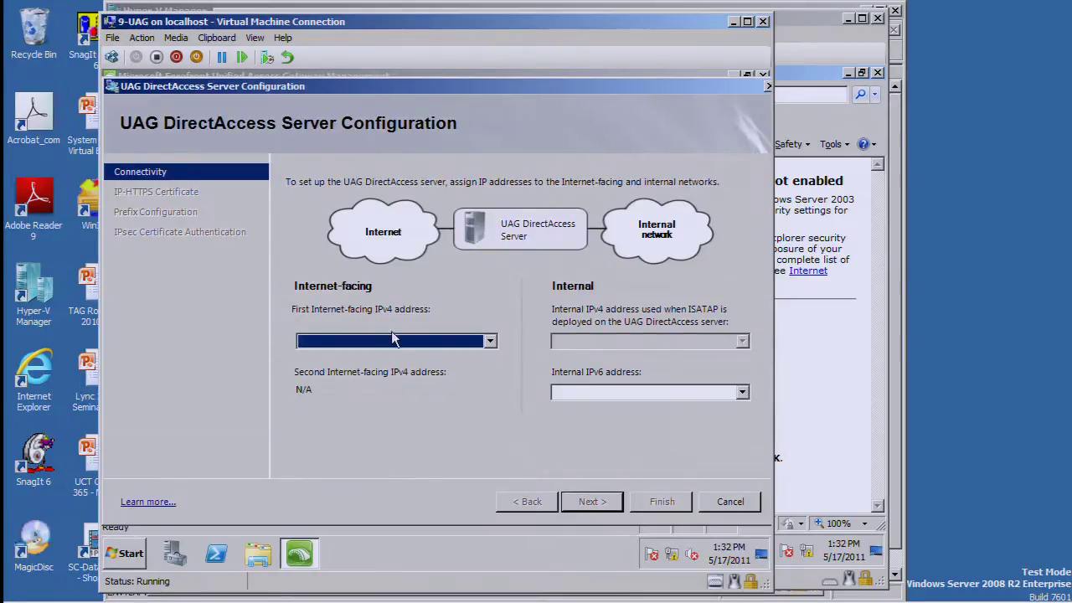
click(393, 340)
click(396, 357)
click(579, 392)
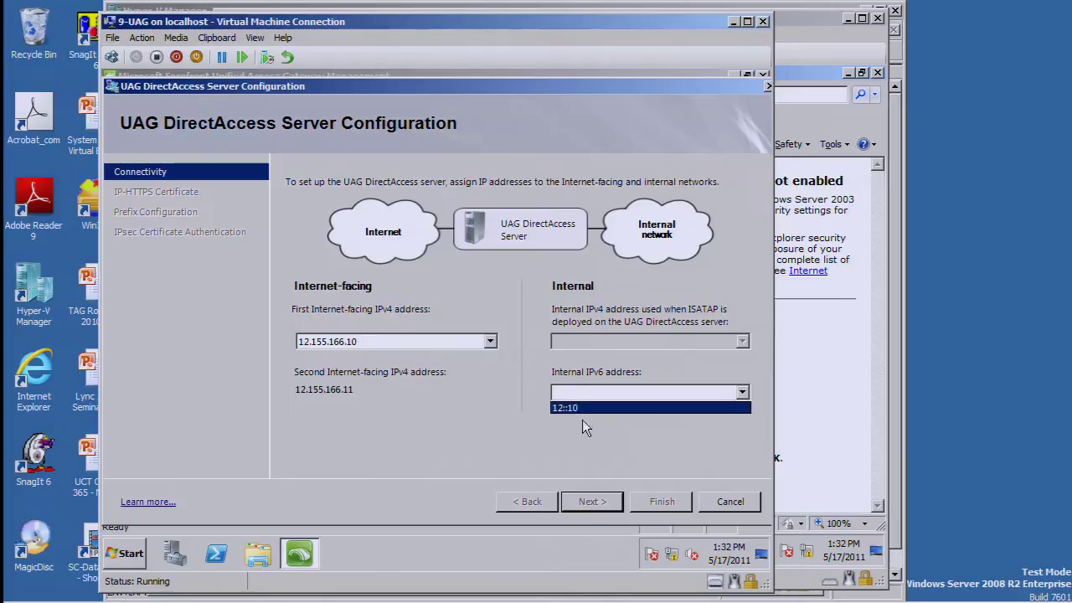